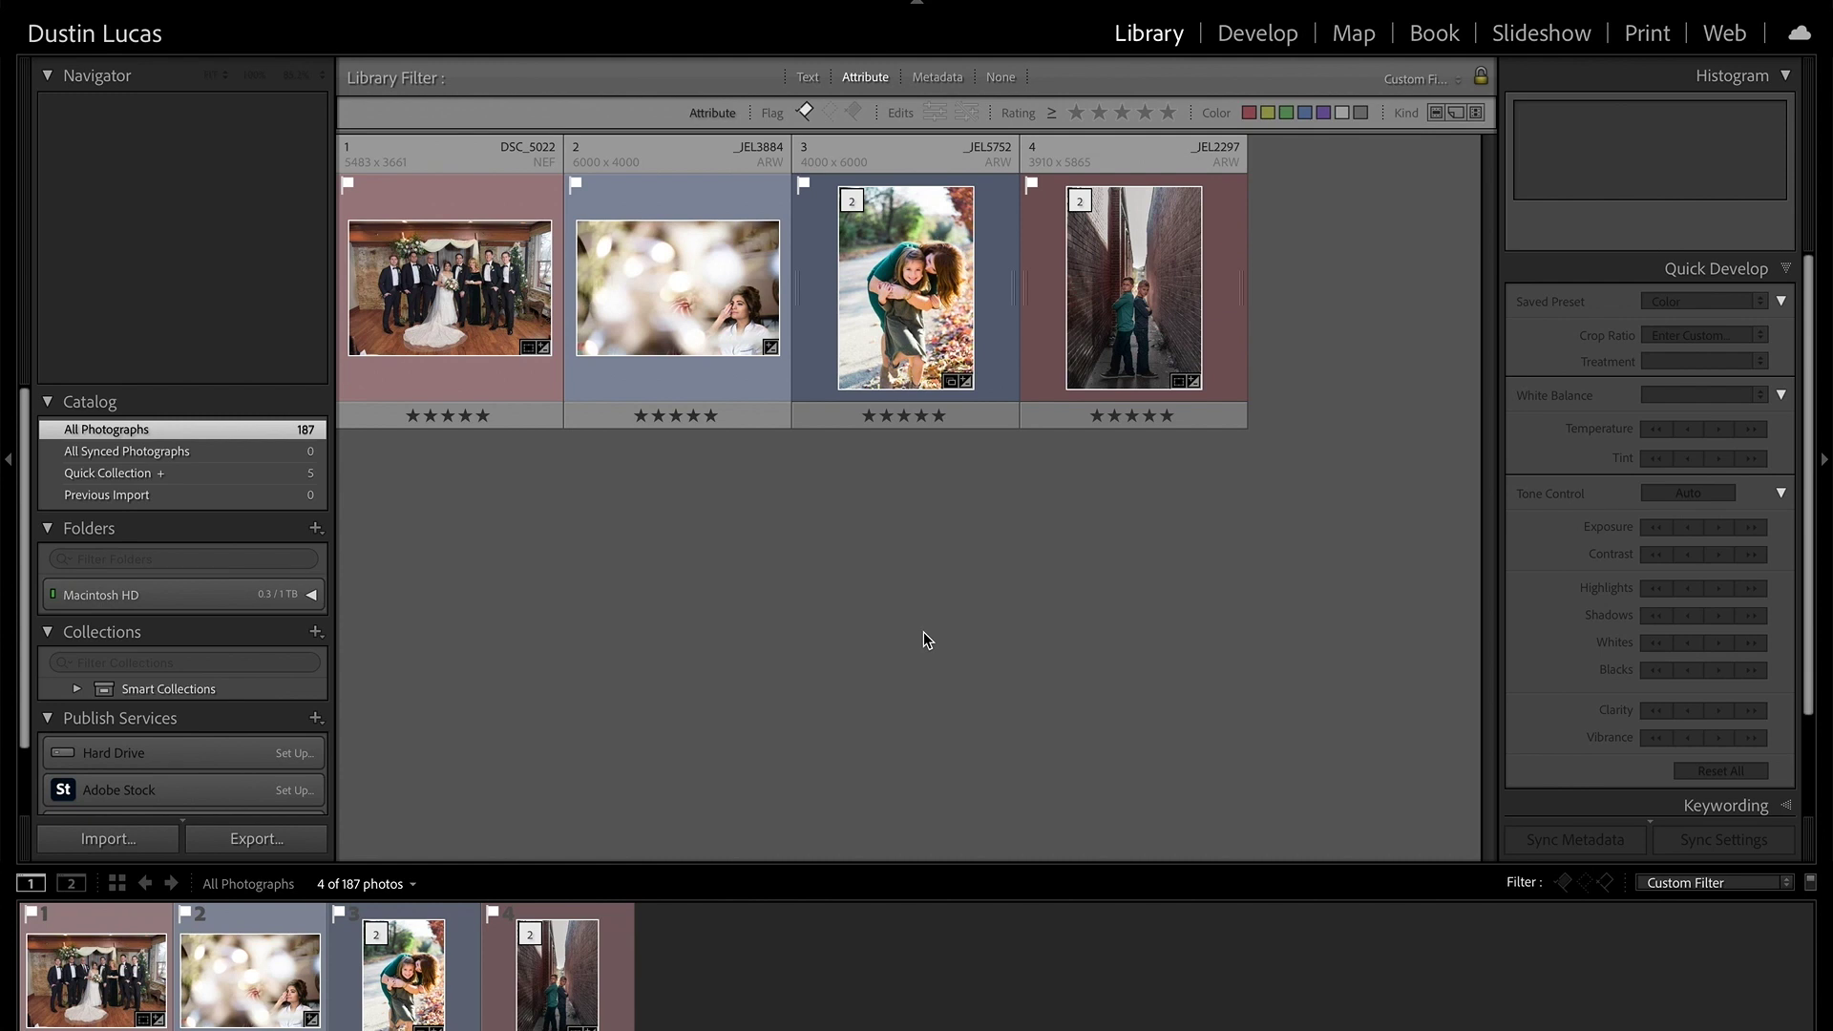
Open the Preferences and review the General import options and the Performance settings
{"action": "left_click", "coordinate": [105, 2]}
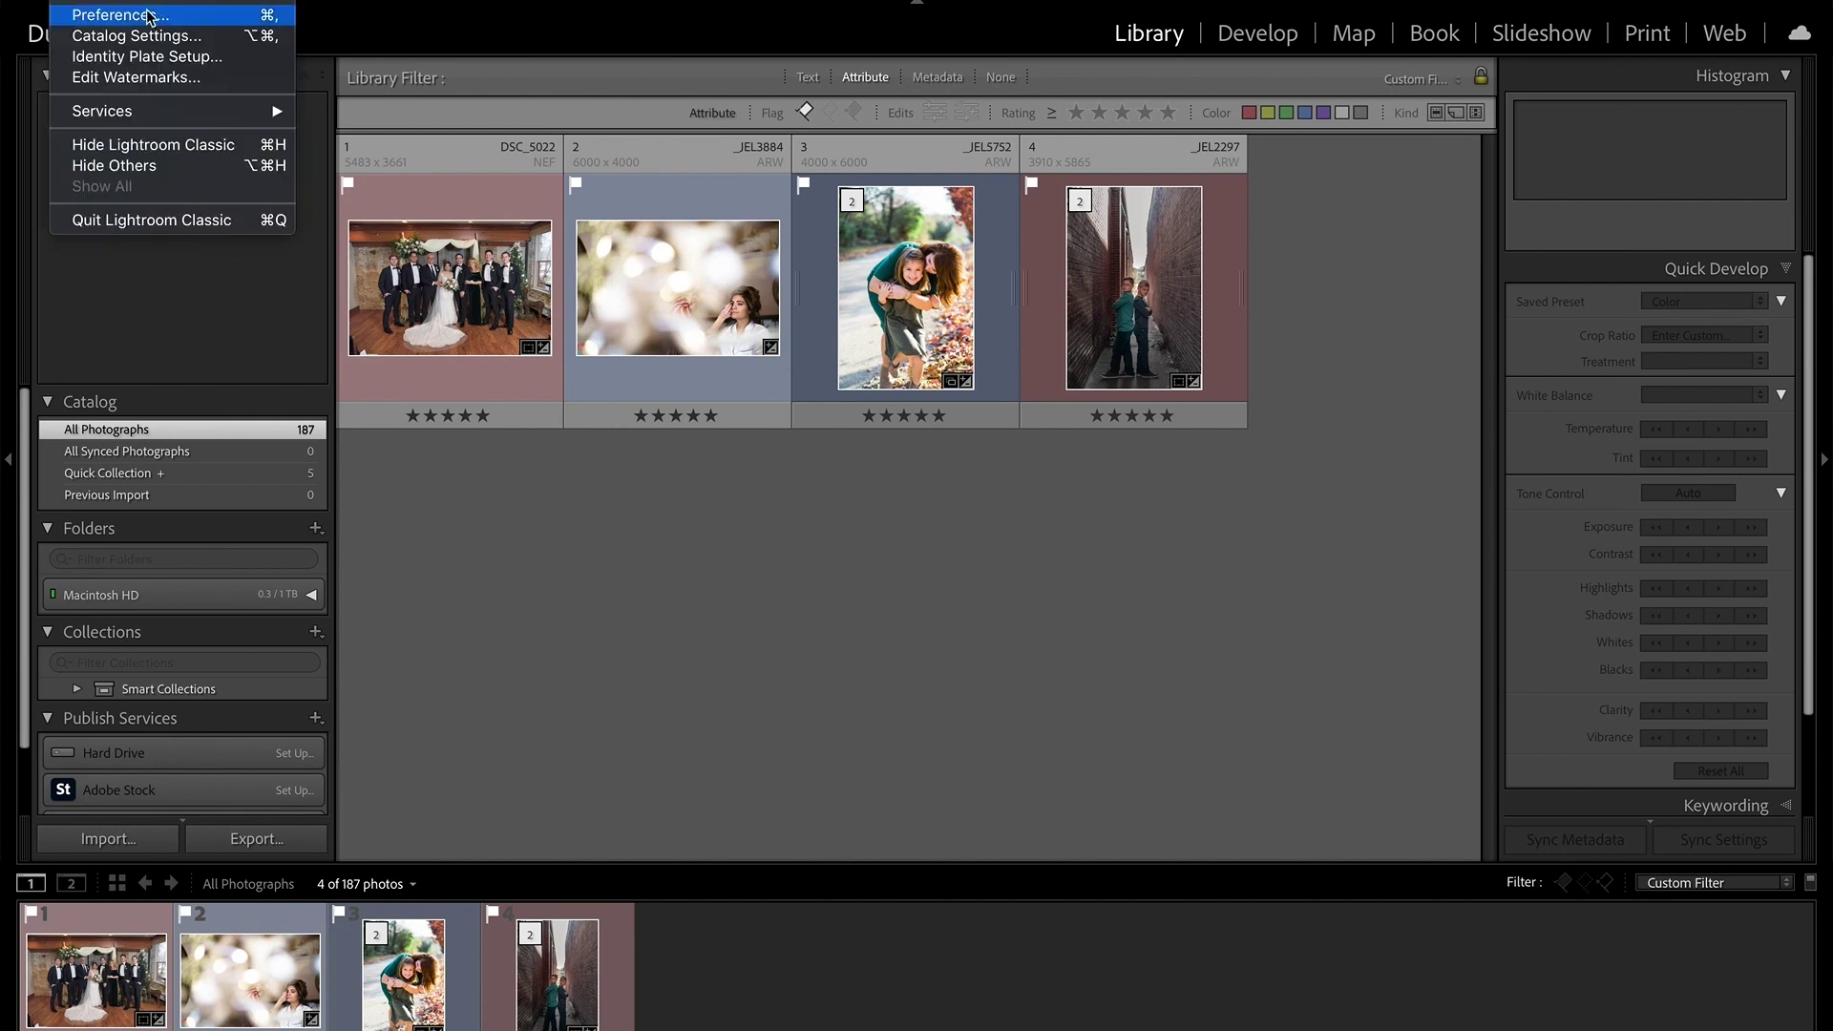
{"action": "left_click", "coordinate": [621, 555]}
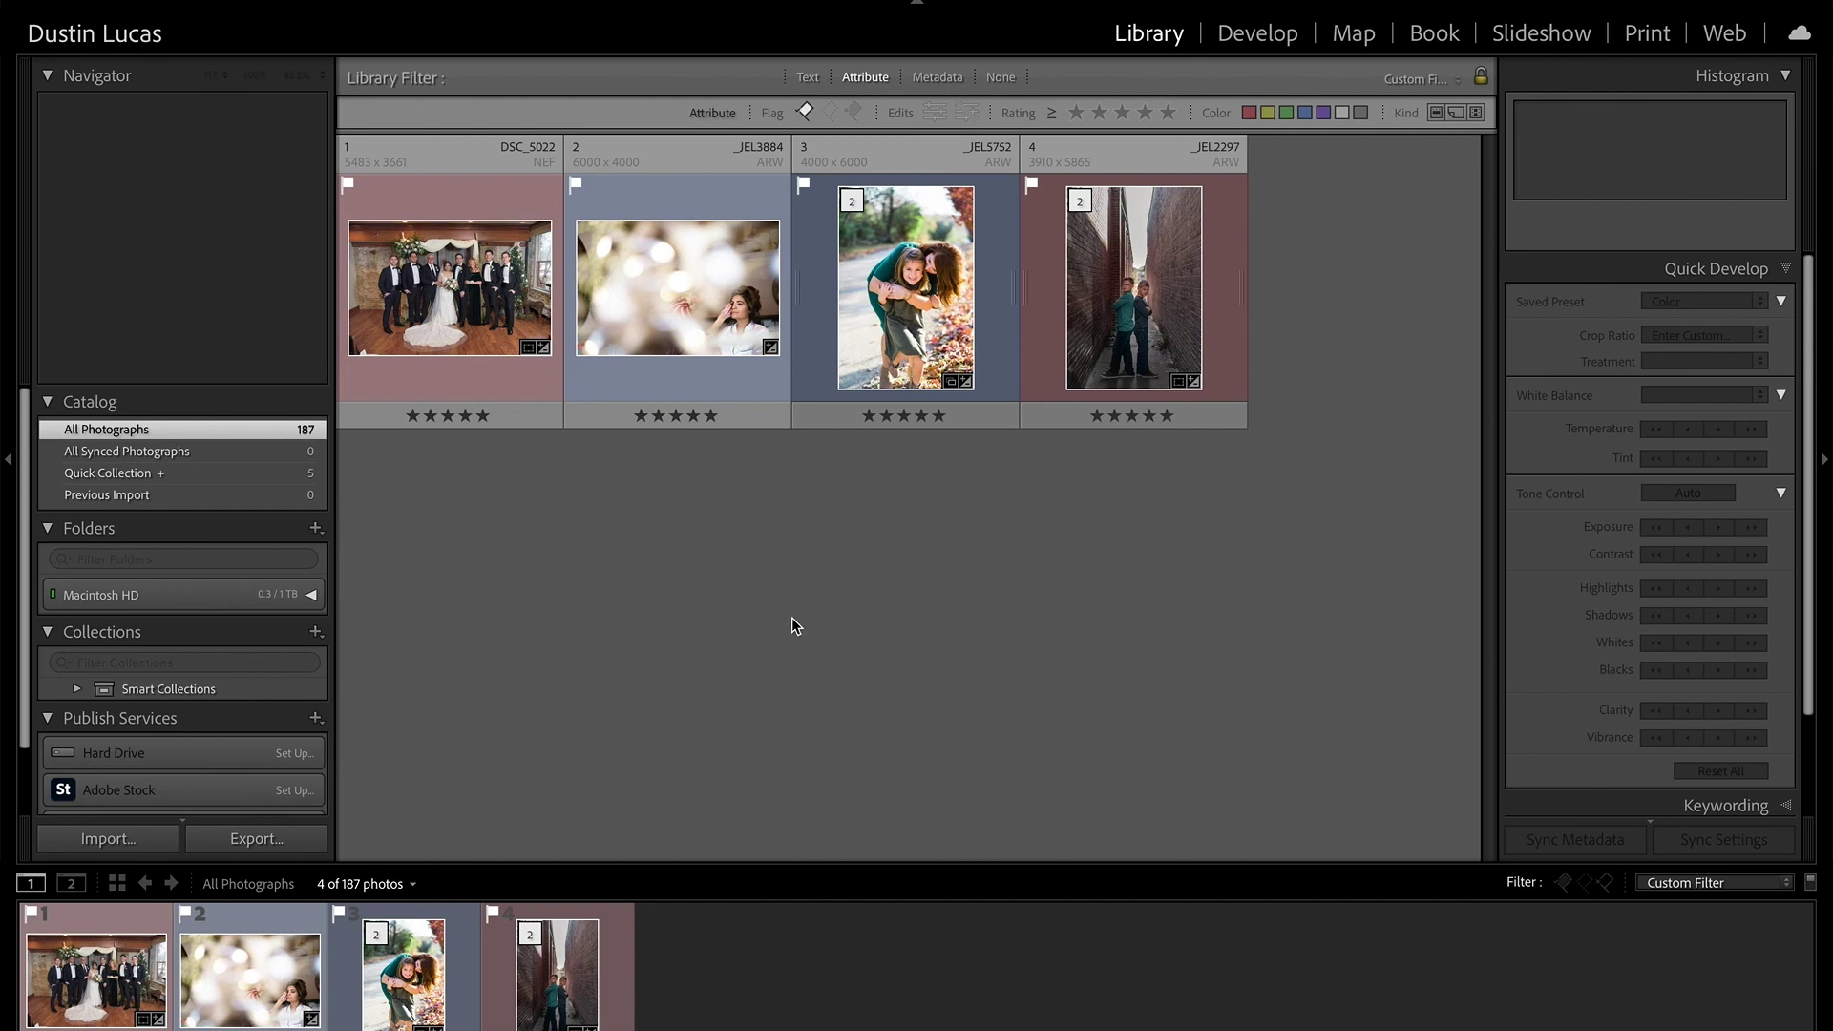
{"action": "left_click", "coordinate": [105, 2]}
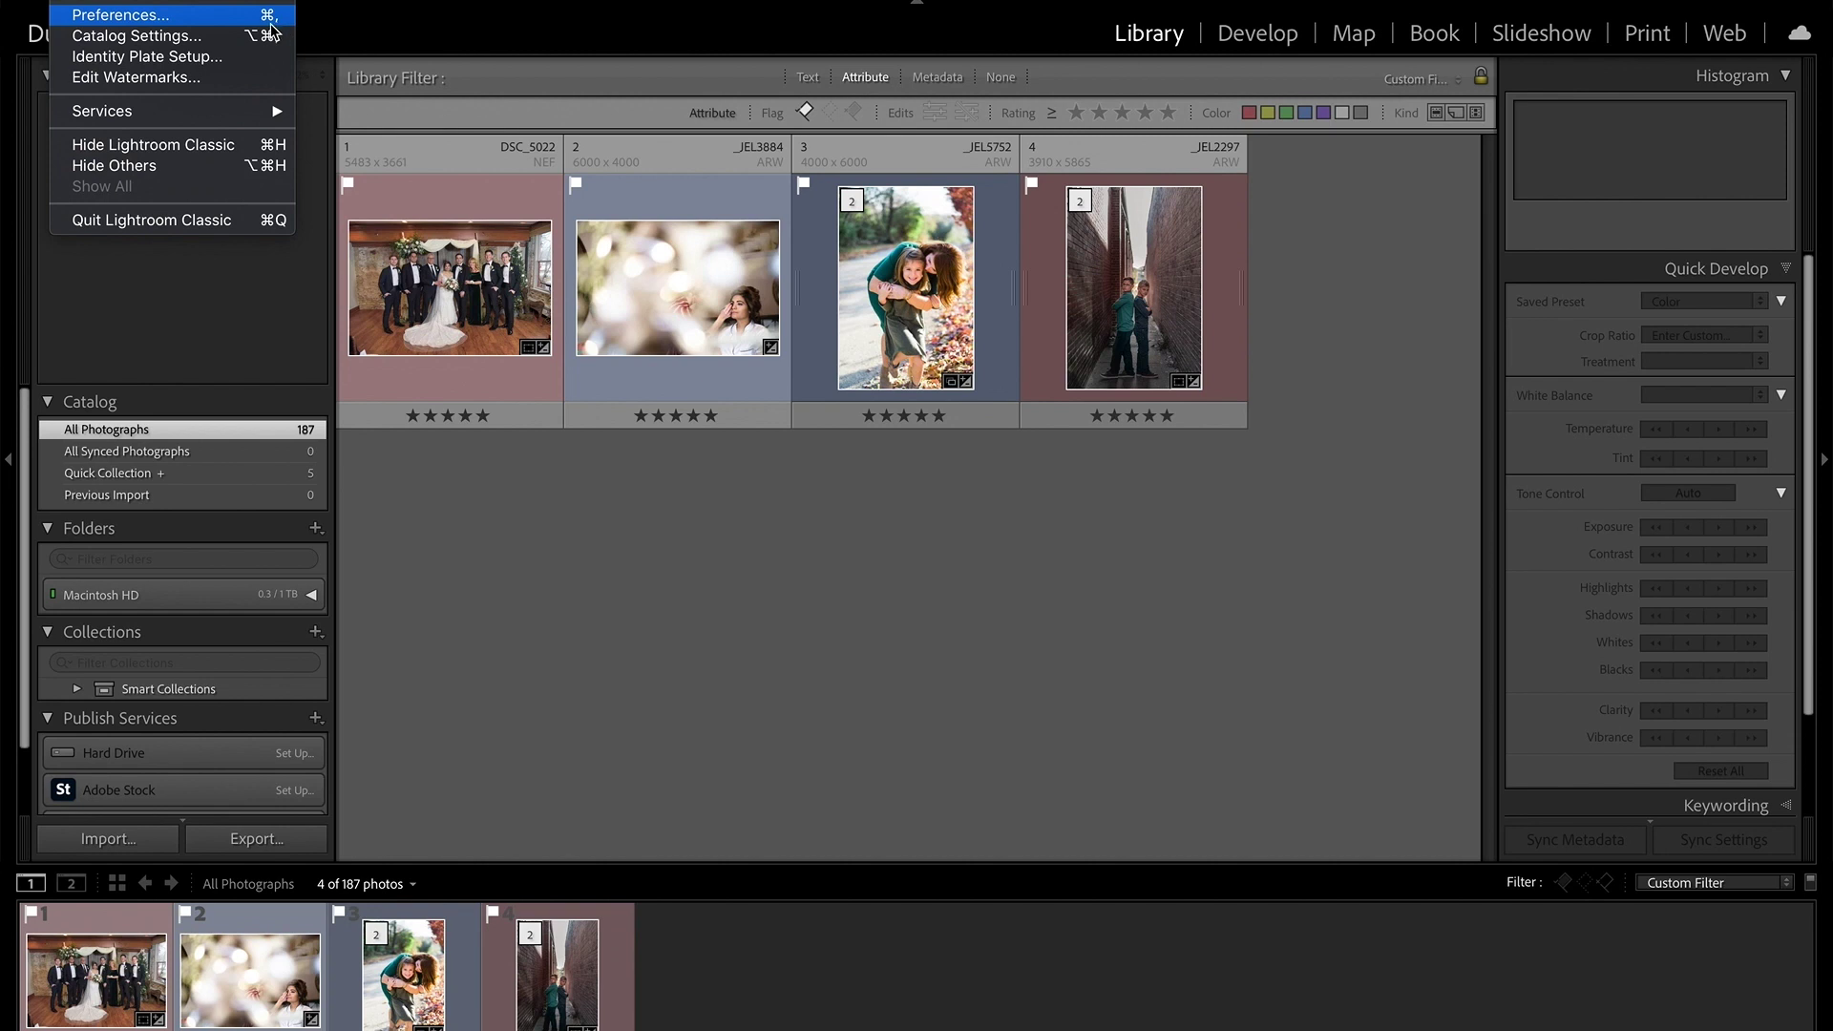
{"action": "left_click", "coordinate": [222, 17]}
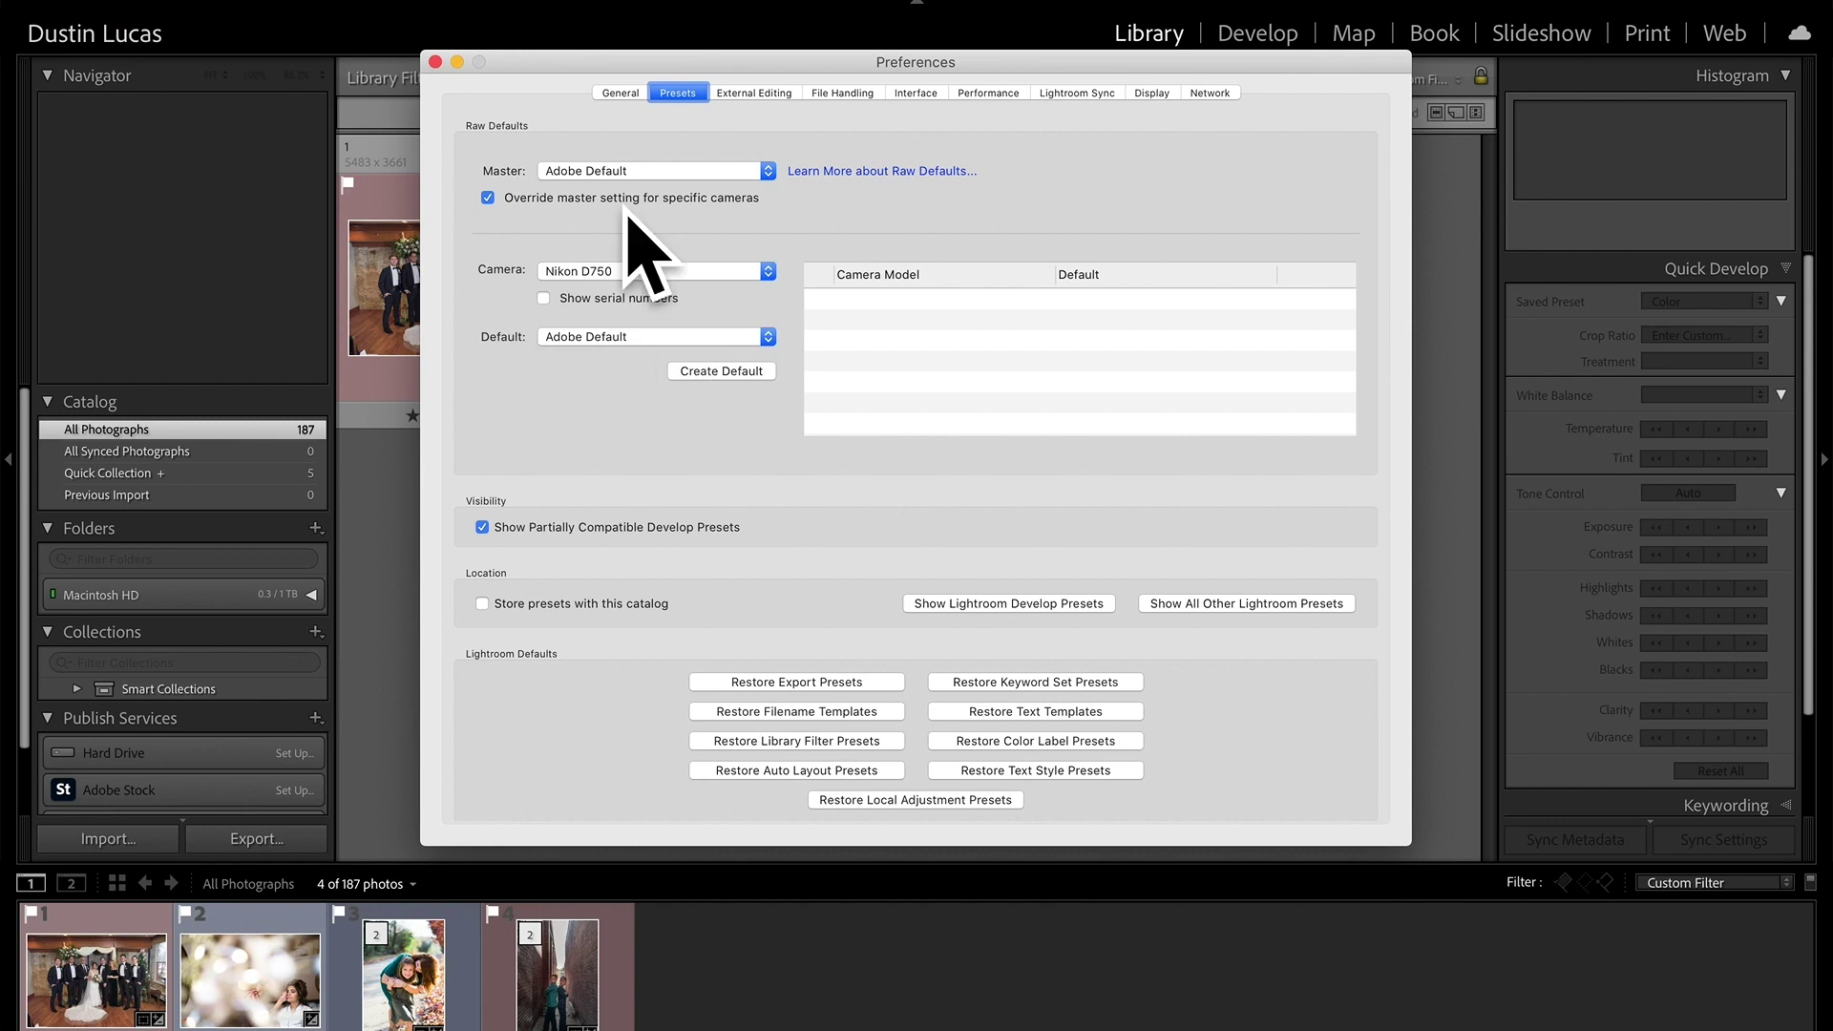
{"action": "left_click", "coordinate": [629, 94]}
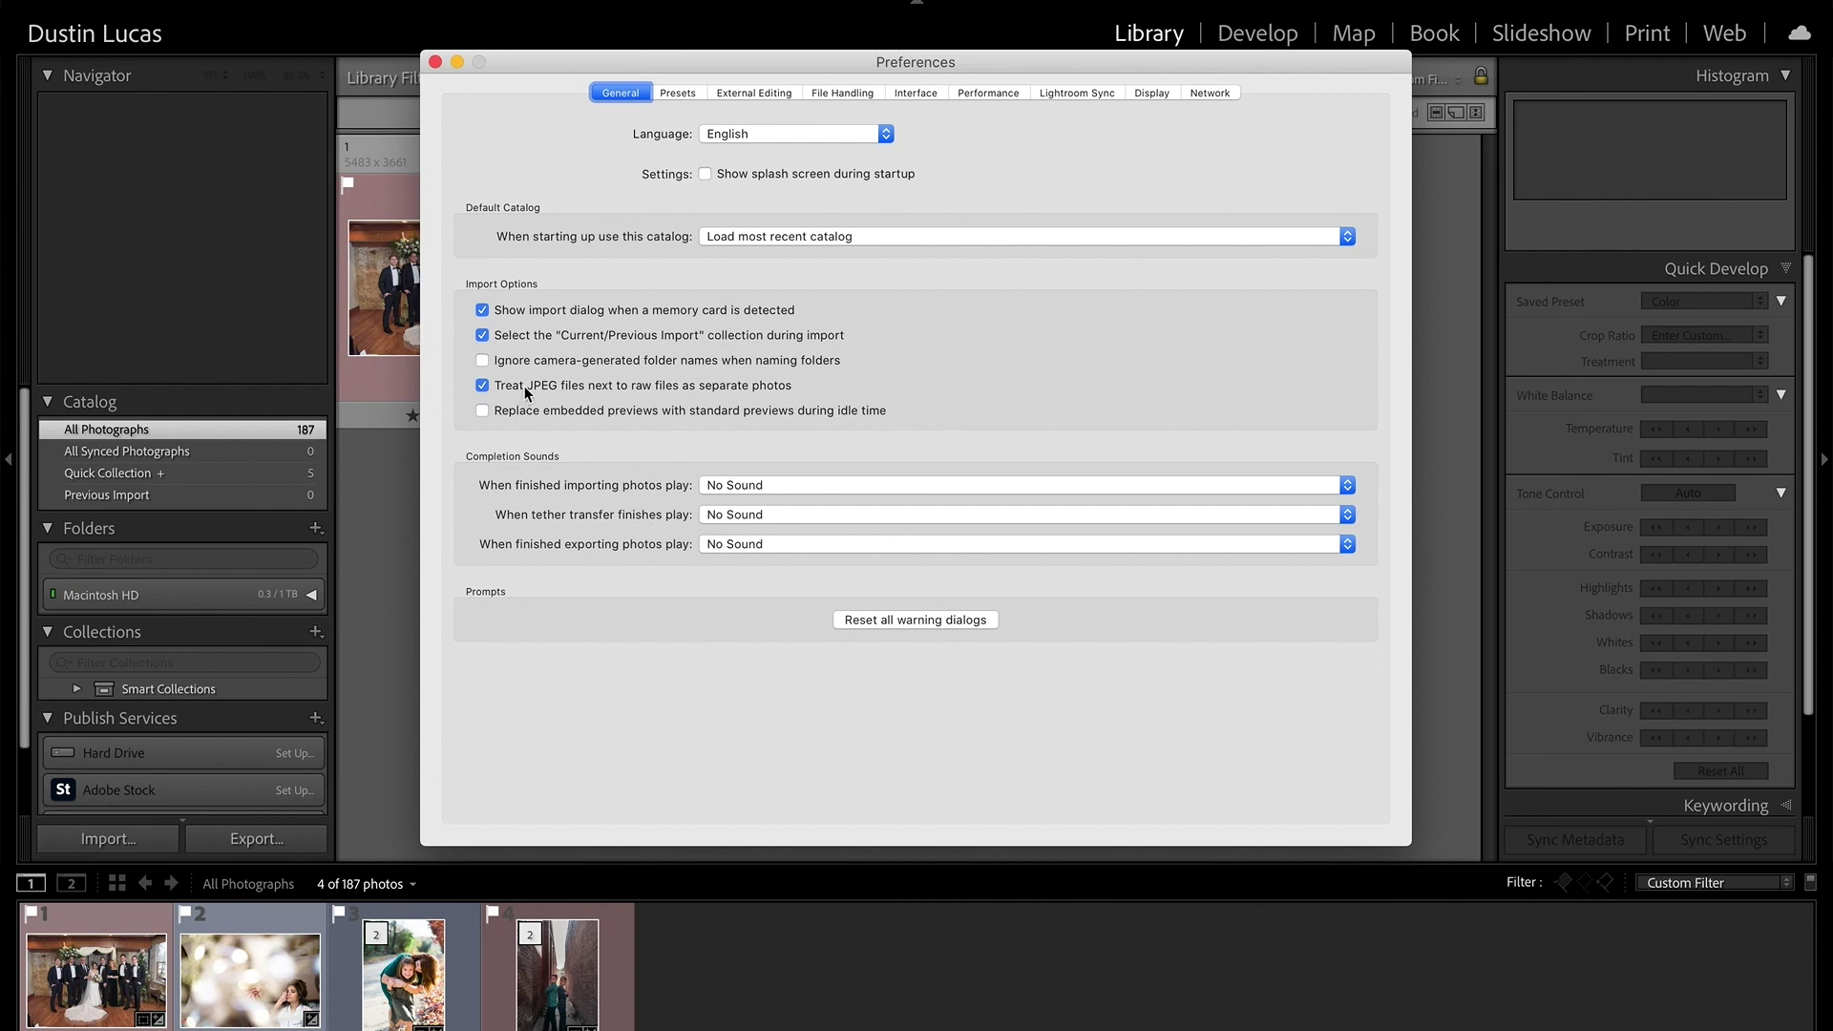
{"action": "left_click", "coordinate": [994, 93]}
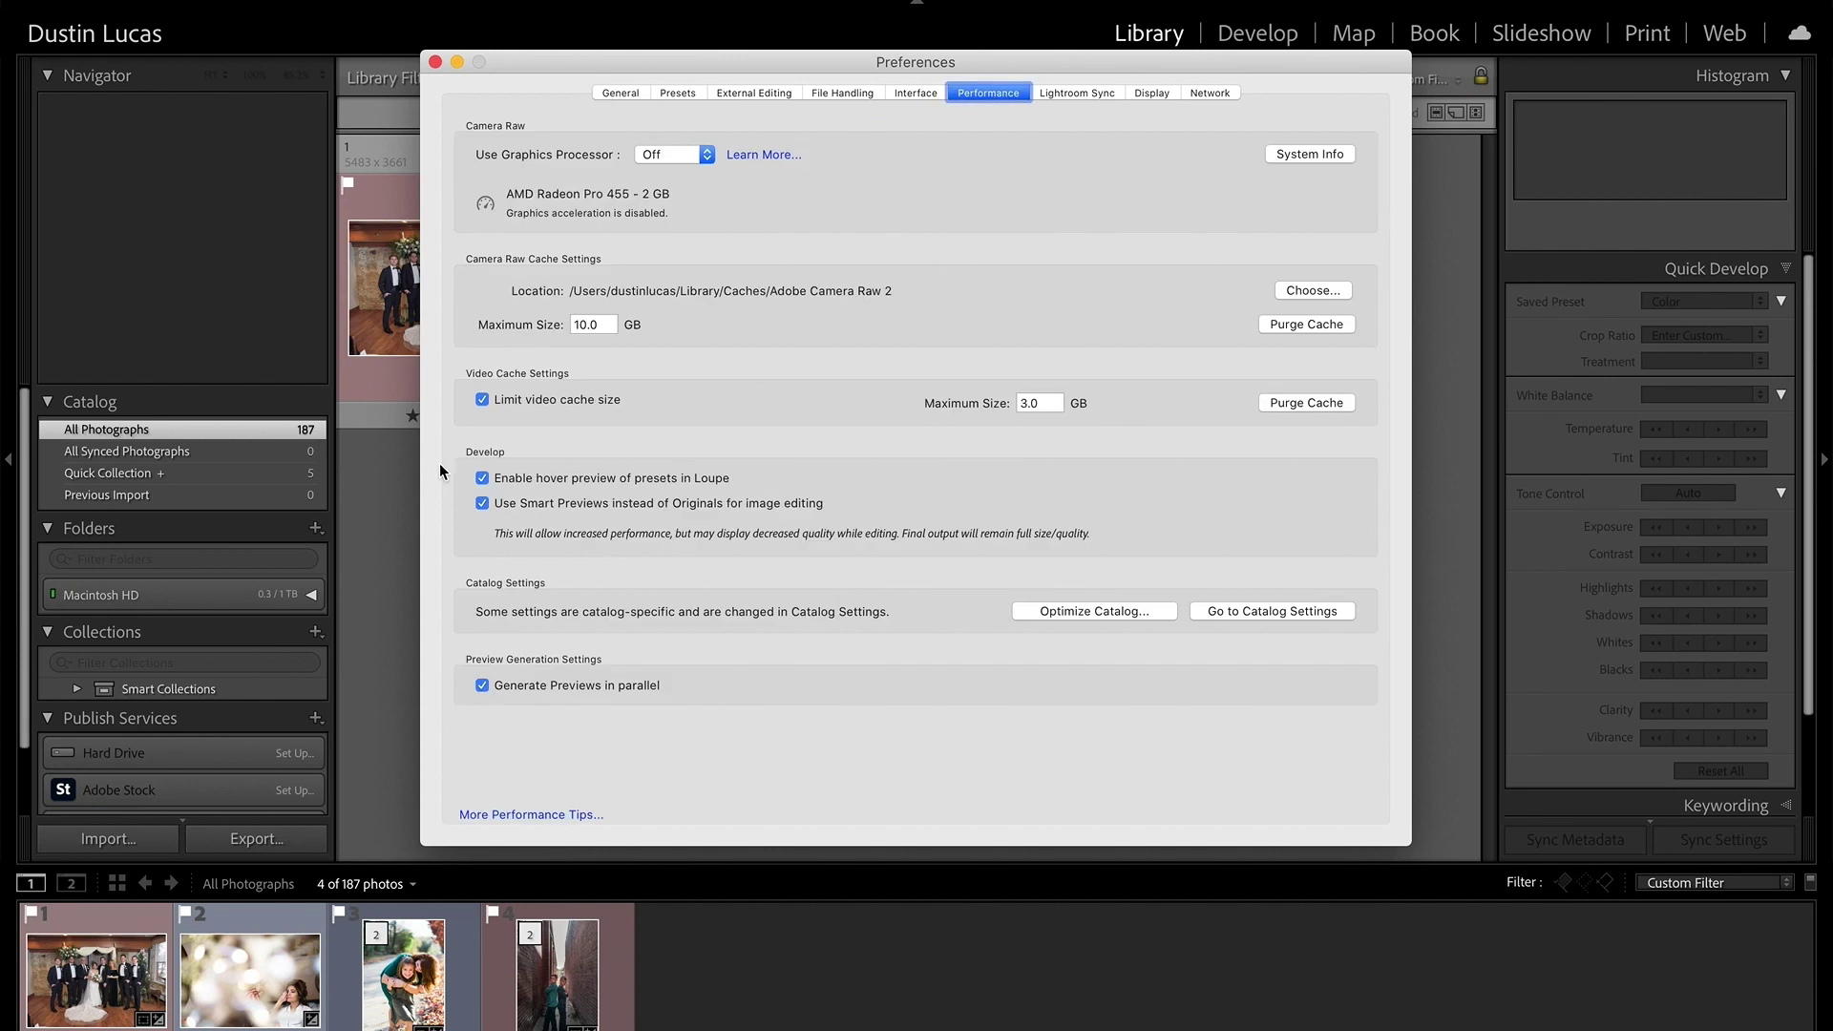
Try the Auto and Custom options for the graphics processor, and return it to Off
{"action": "left_click", "coordinate": [655, 156]}
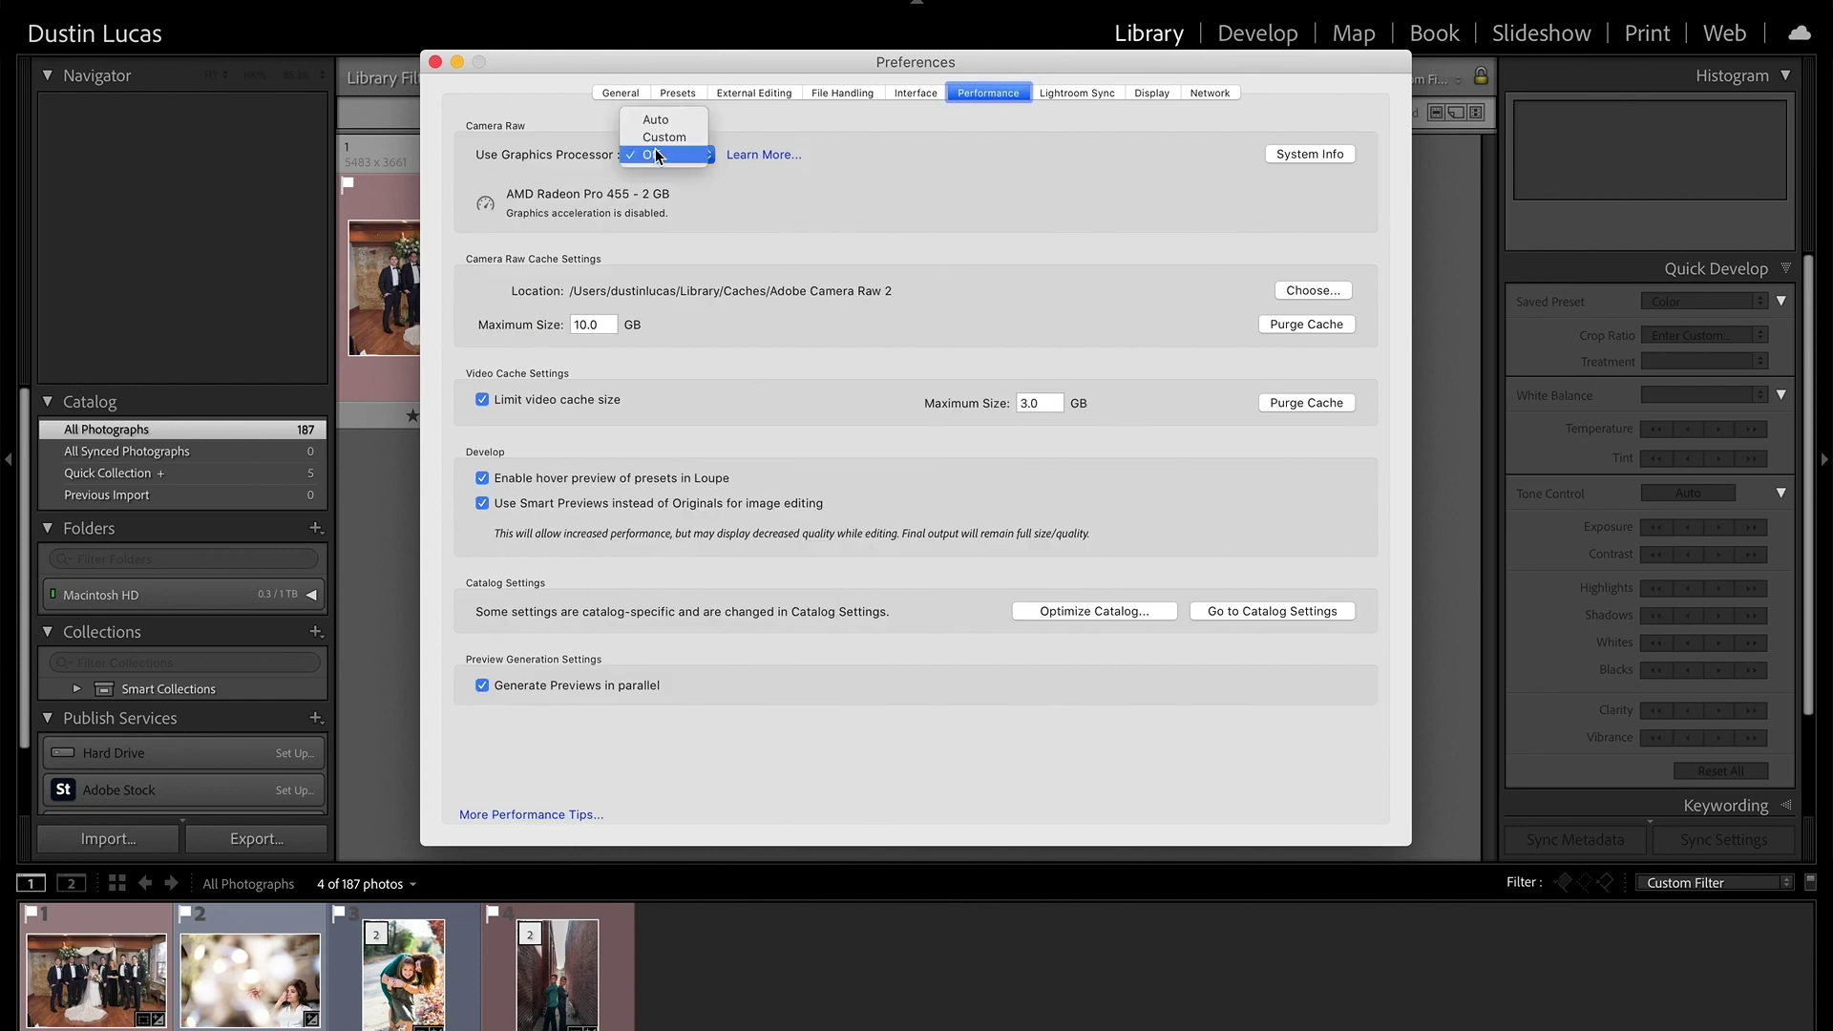
{"action": "left_click", "coordinate": [659, 155]}
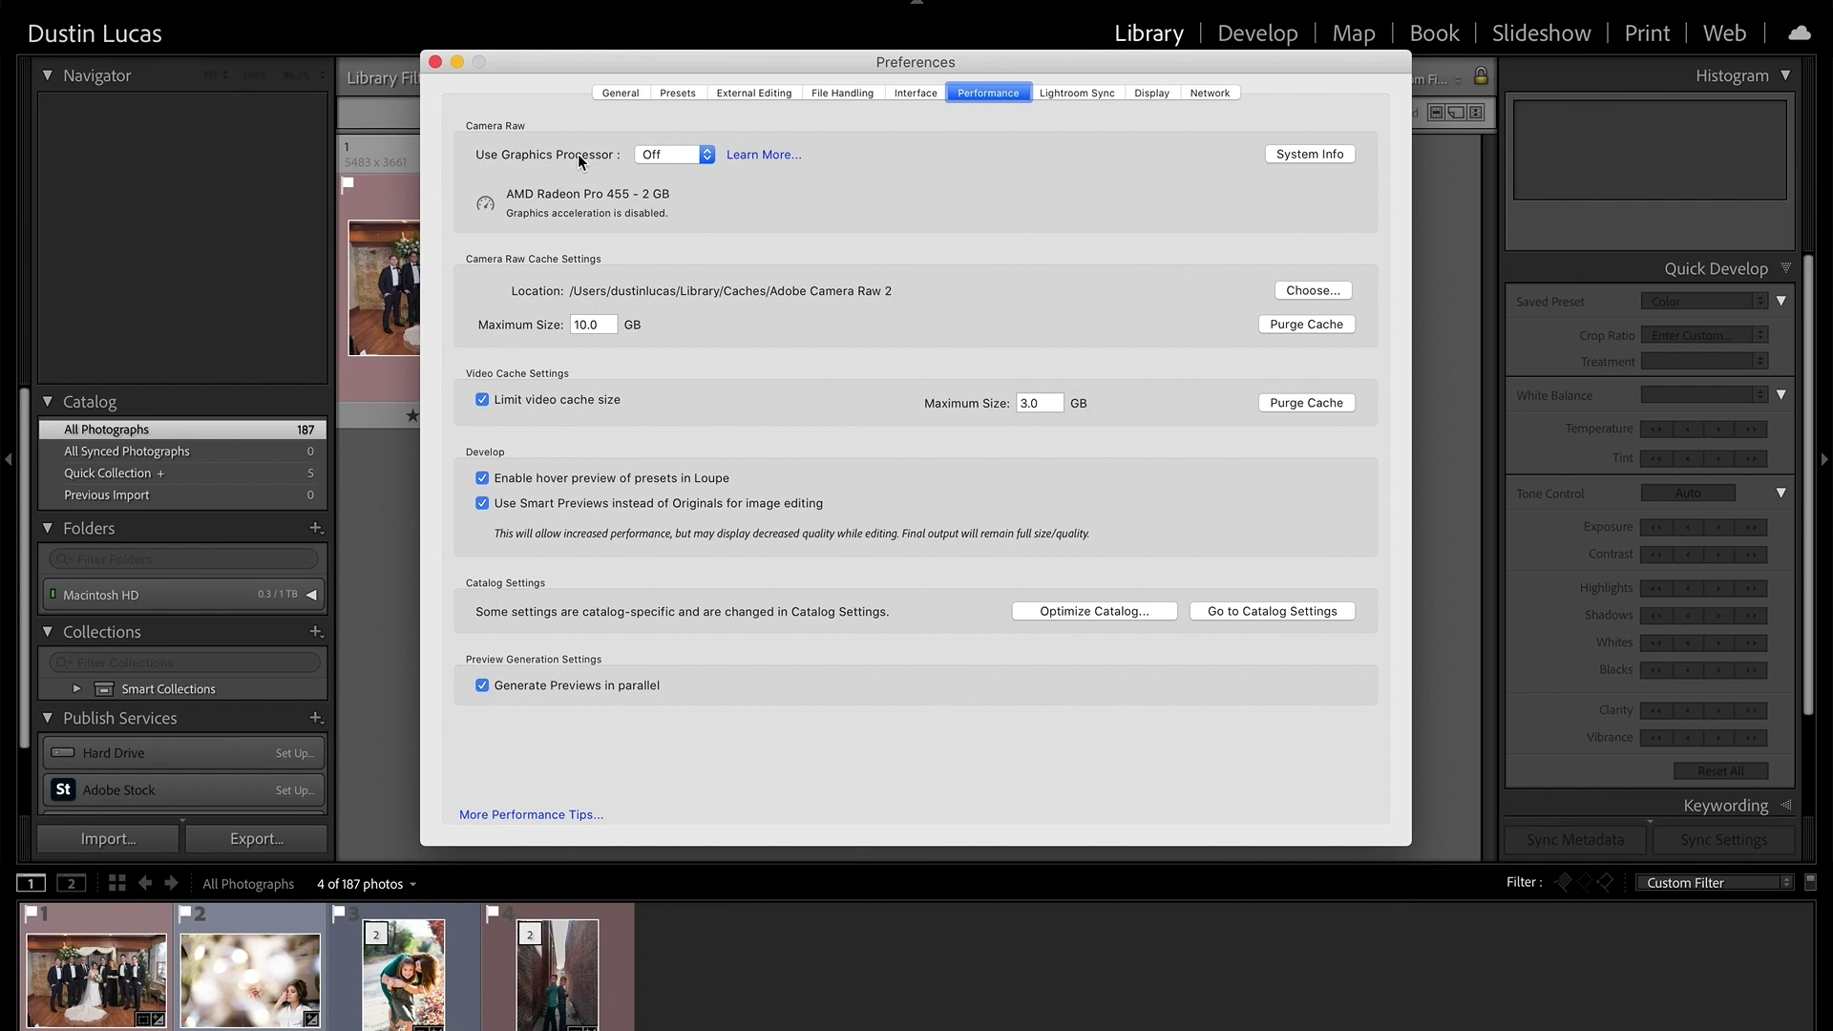
{"action": "left_click", "coordinate": [662, 157]}
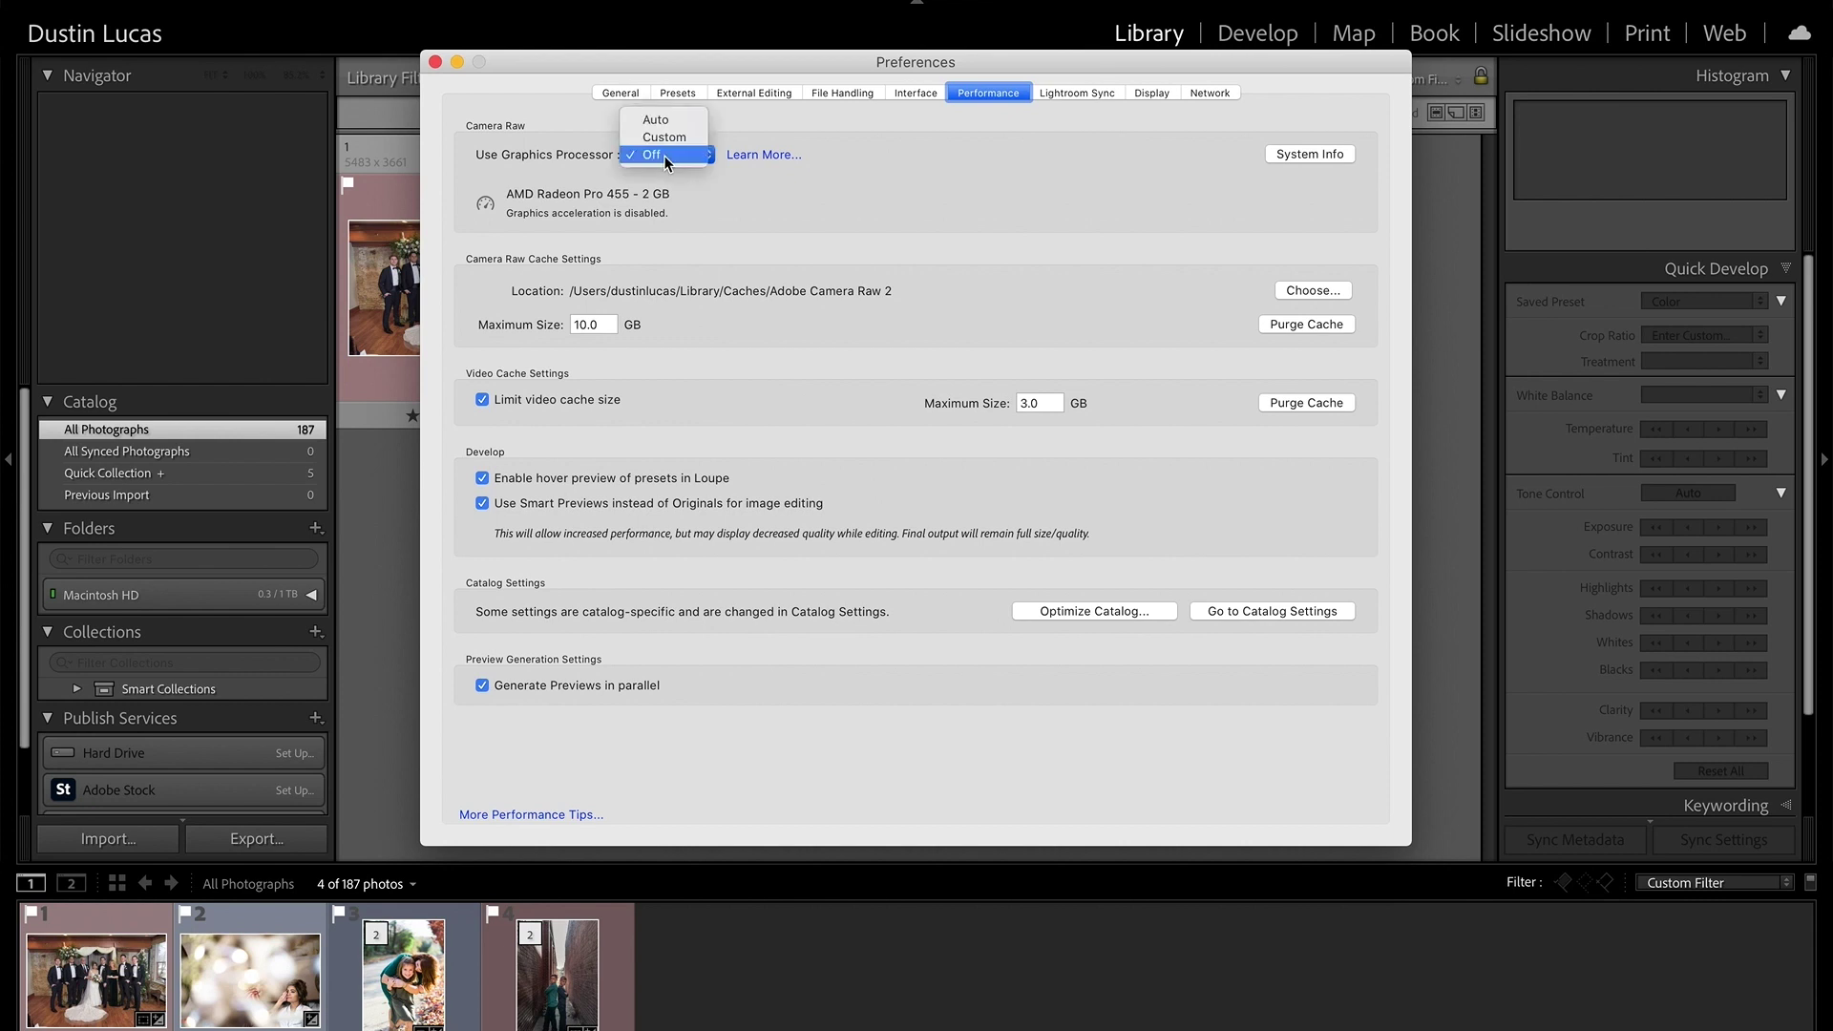
{"action": "left_click", "coordinate": [653, 156]}
{"action": "left_click", "coordinate": [653, 157]}
{"action": "left_click", "coordinate": [652, 127]}
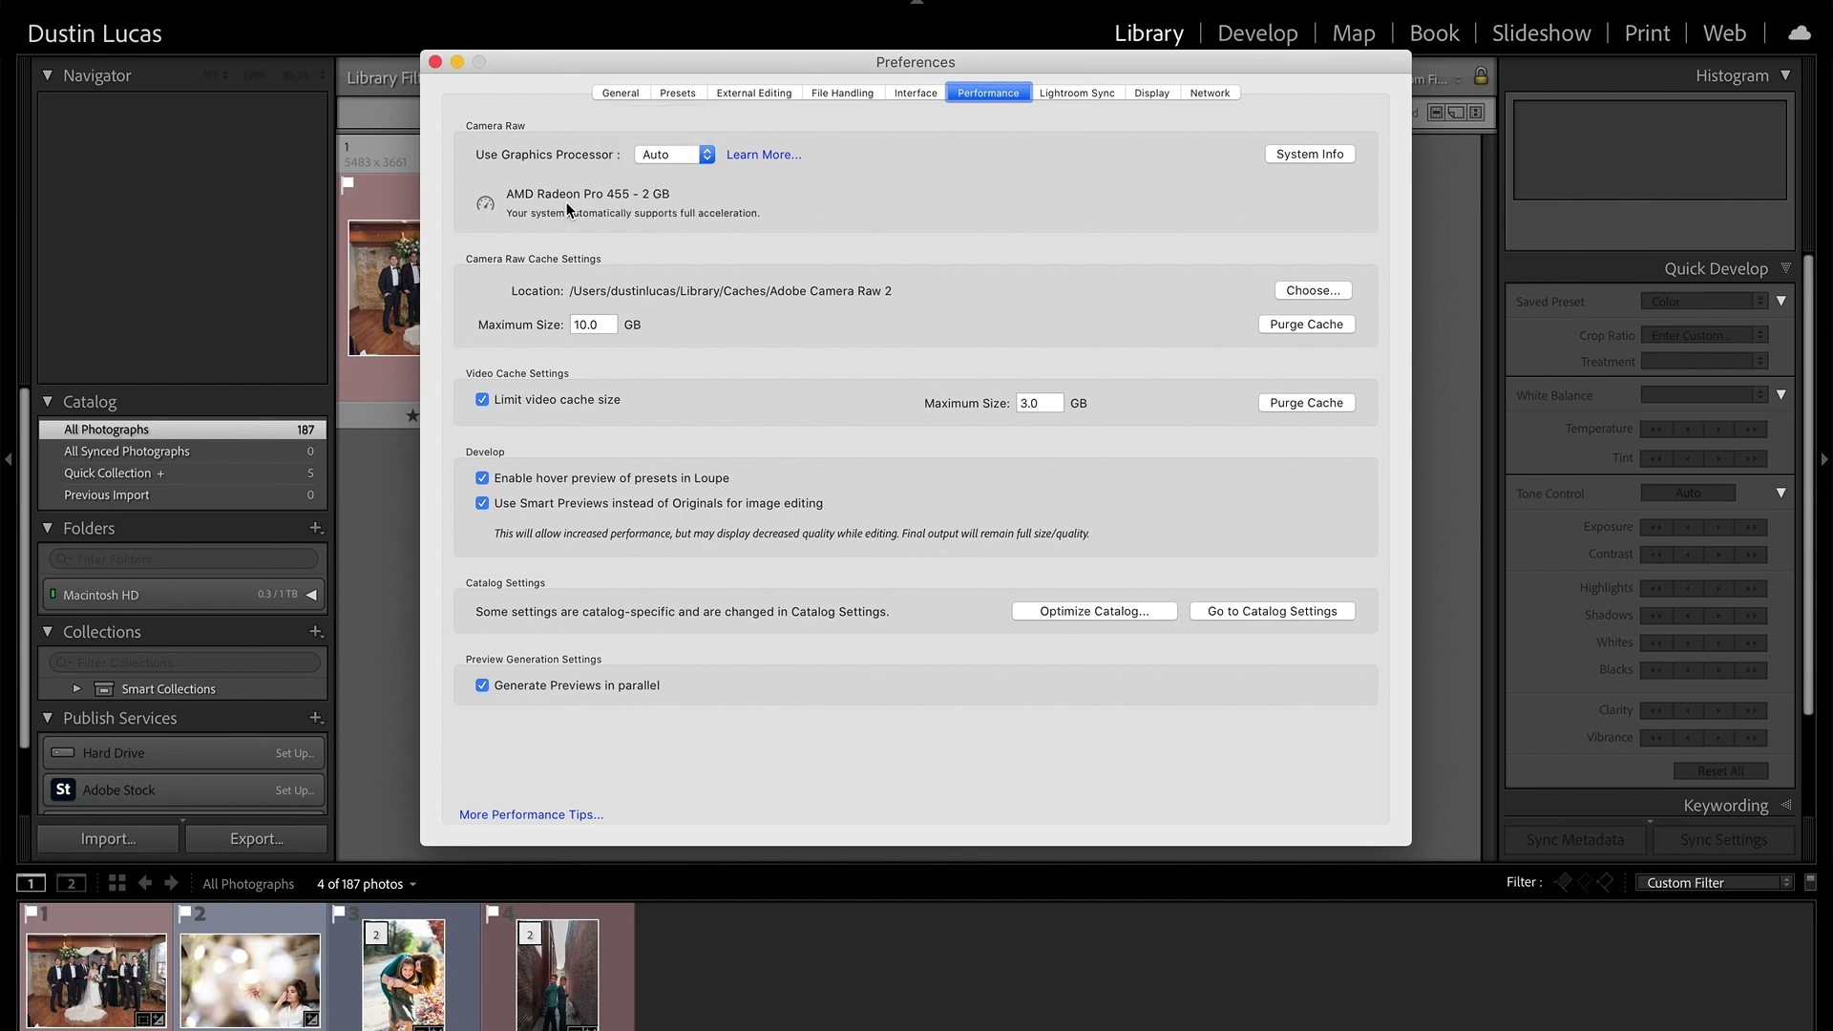
{"action": "left_click", "coordinate": [686, 155]}
{"action": "left_click", "coordinate": [678, 172]}
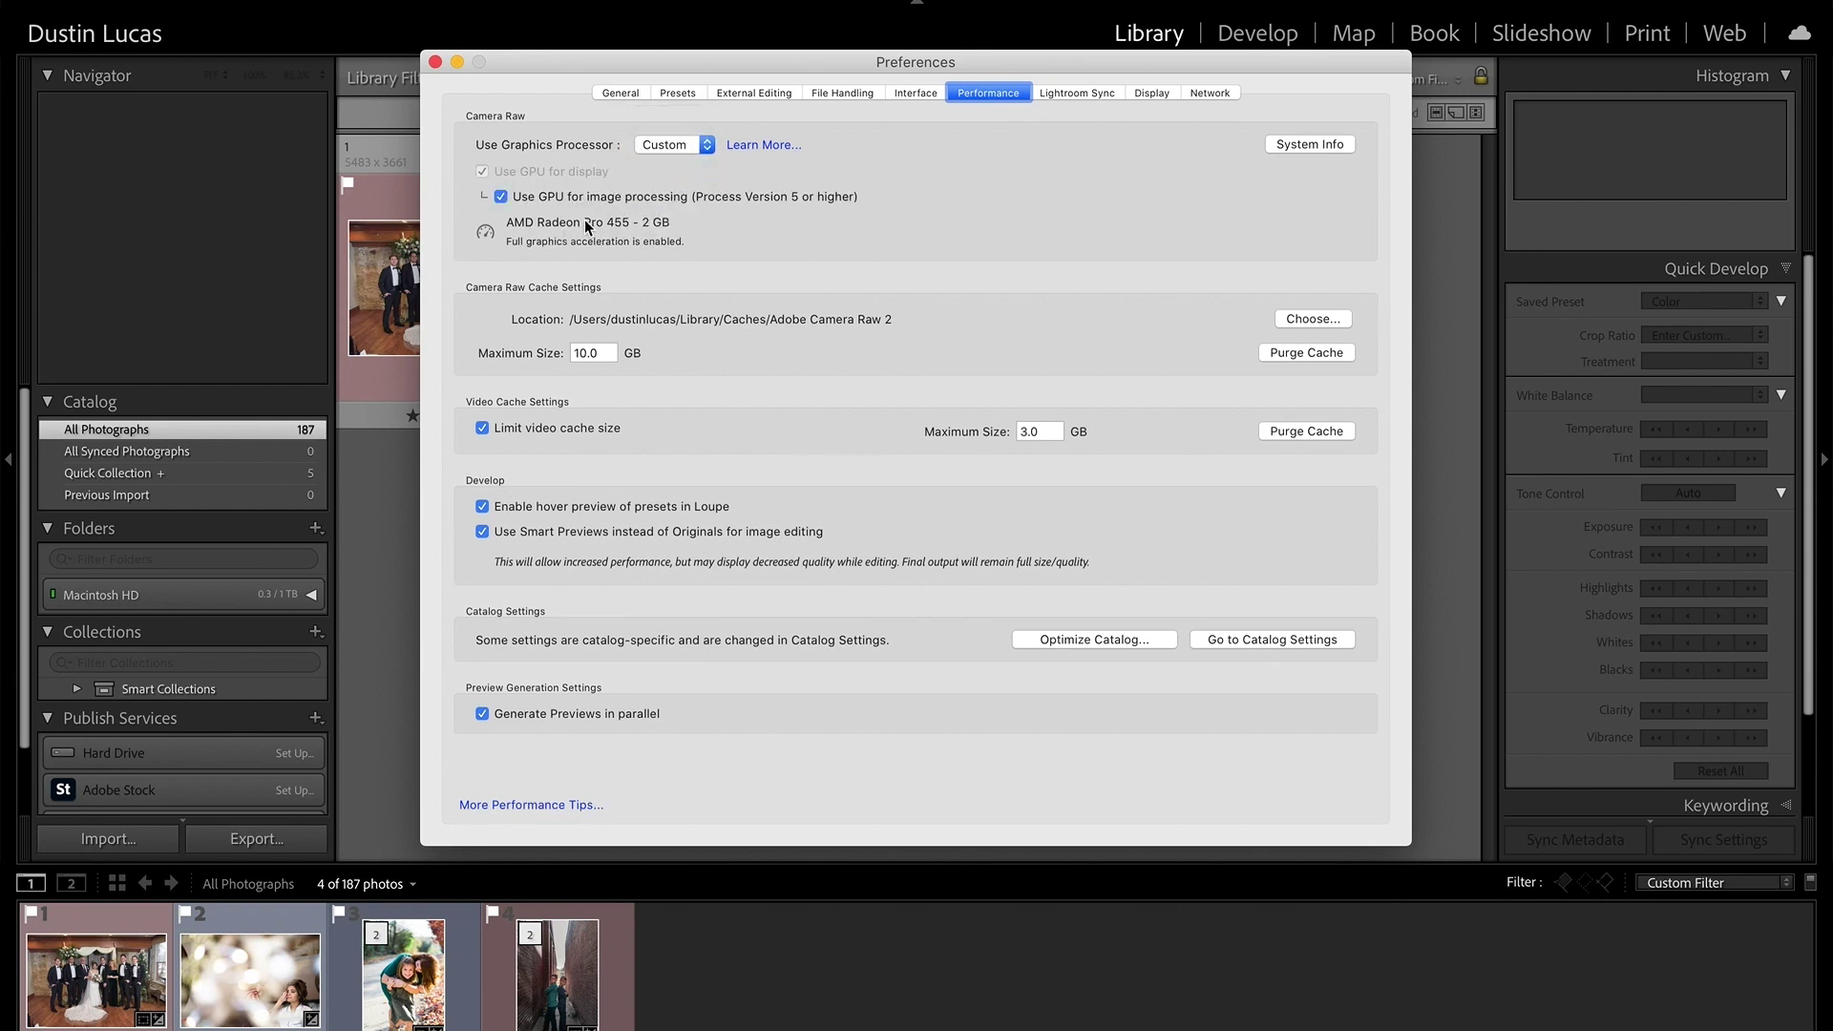
{"action": "left_click", "coordinate": [685, 144]}
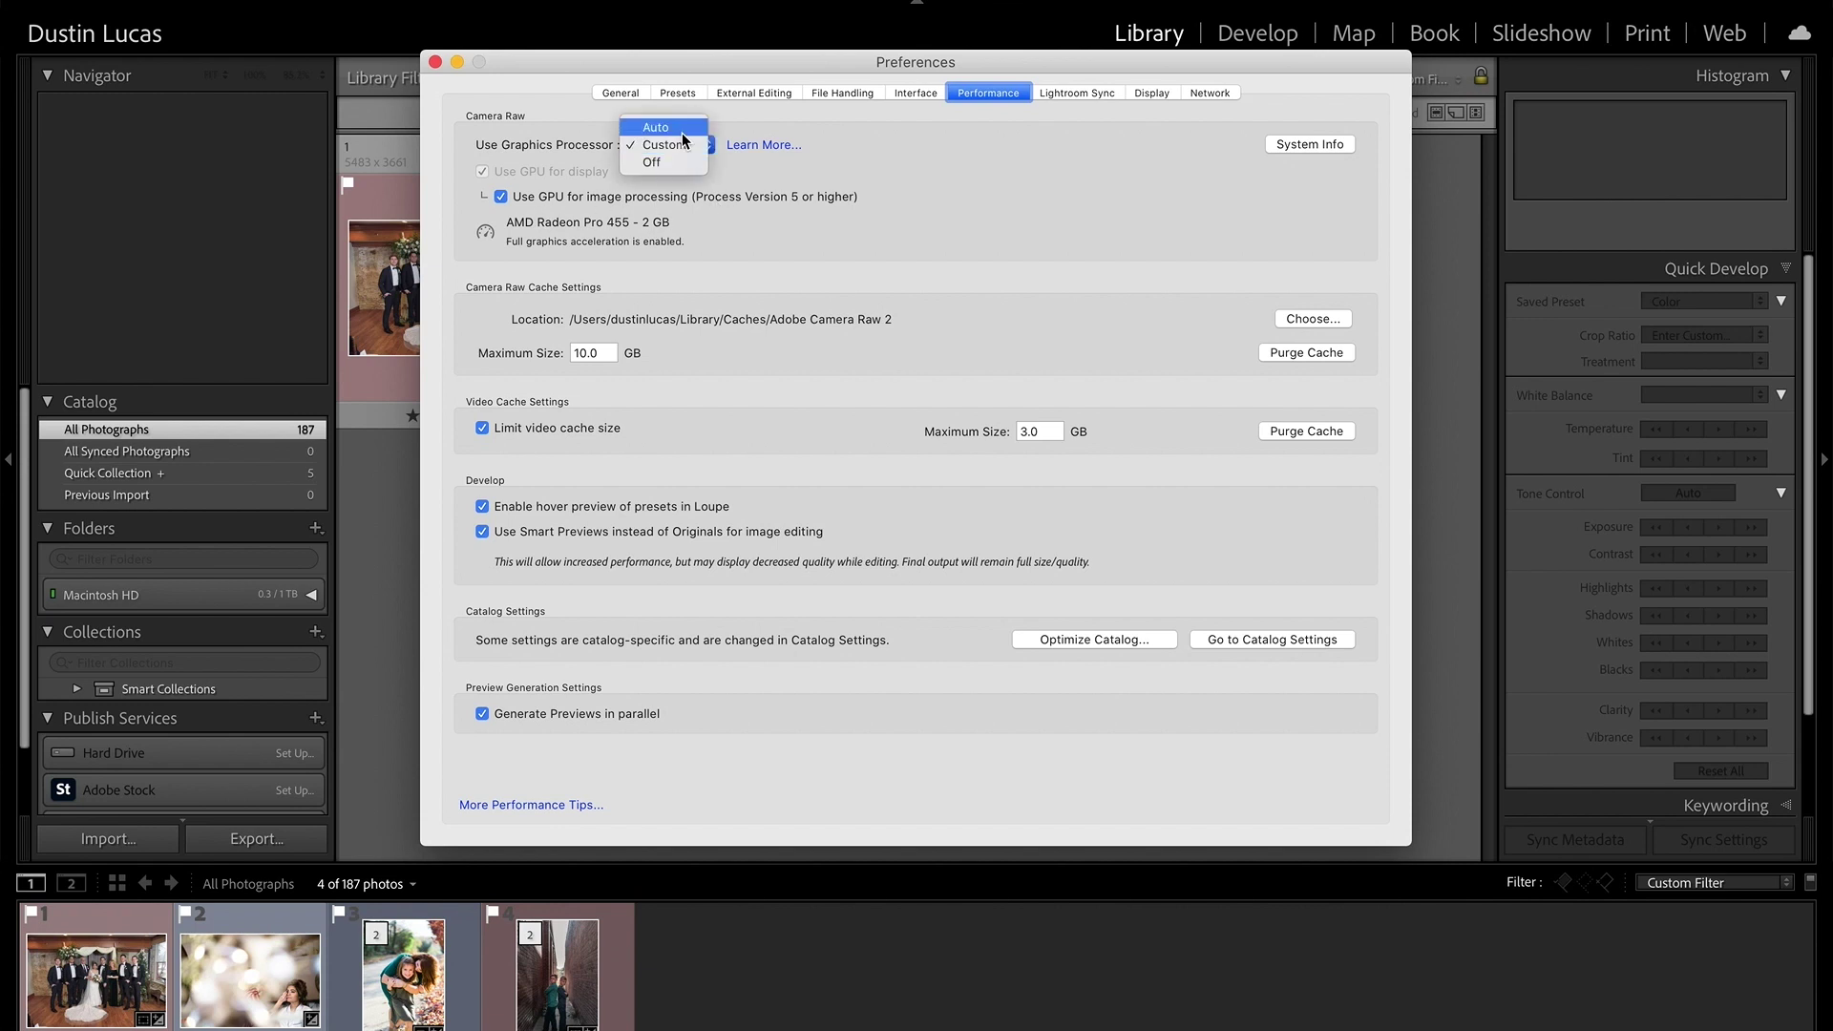
{"action": "left_click", "coordinate": [674, 164]}
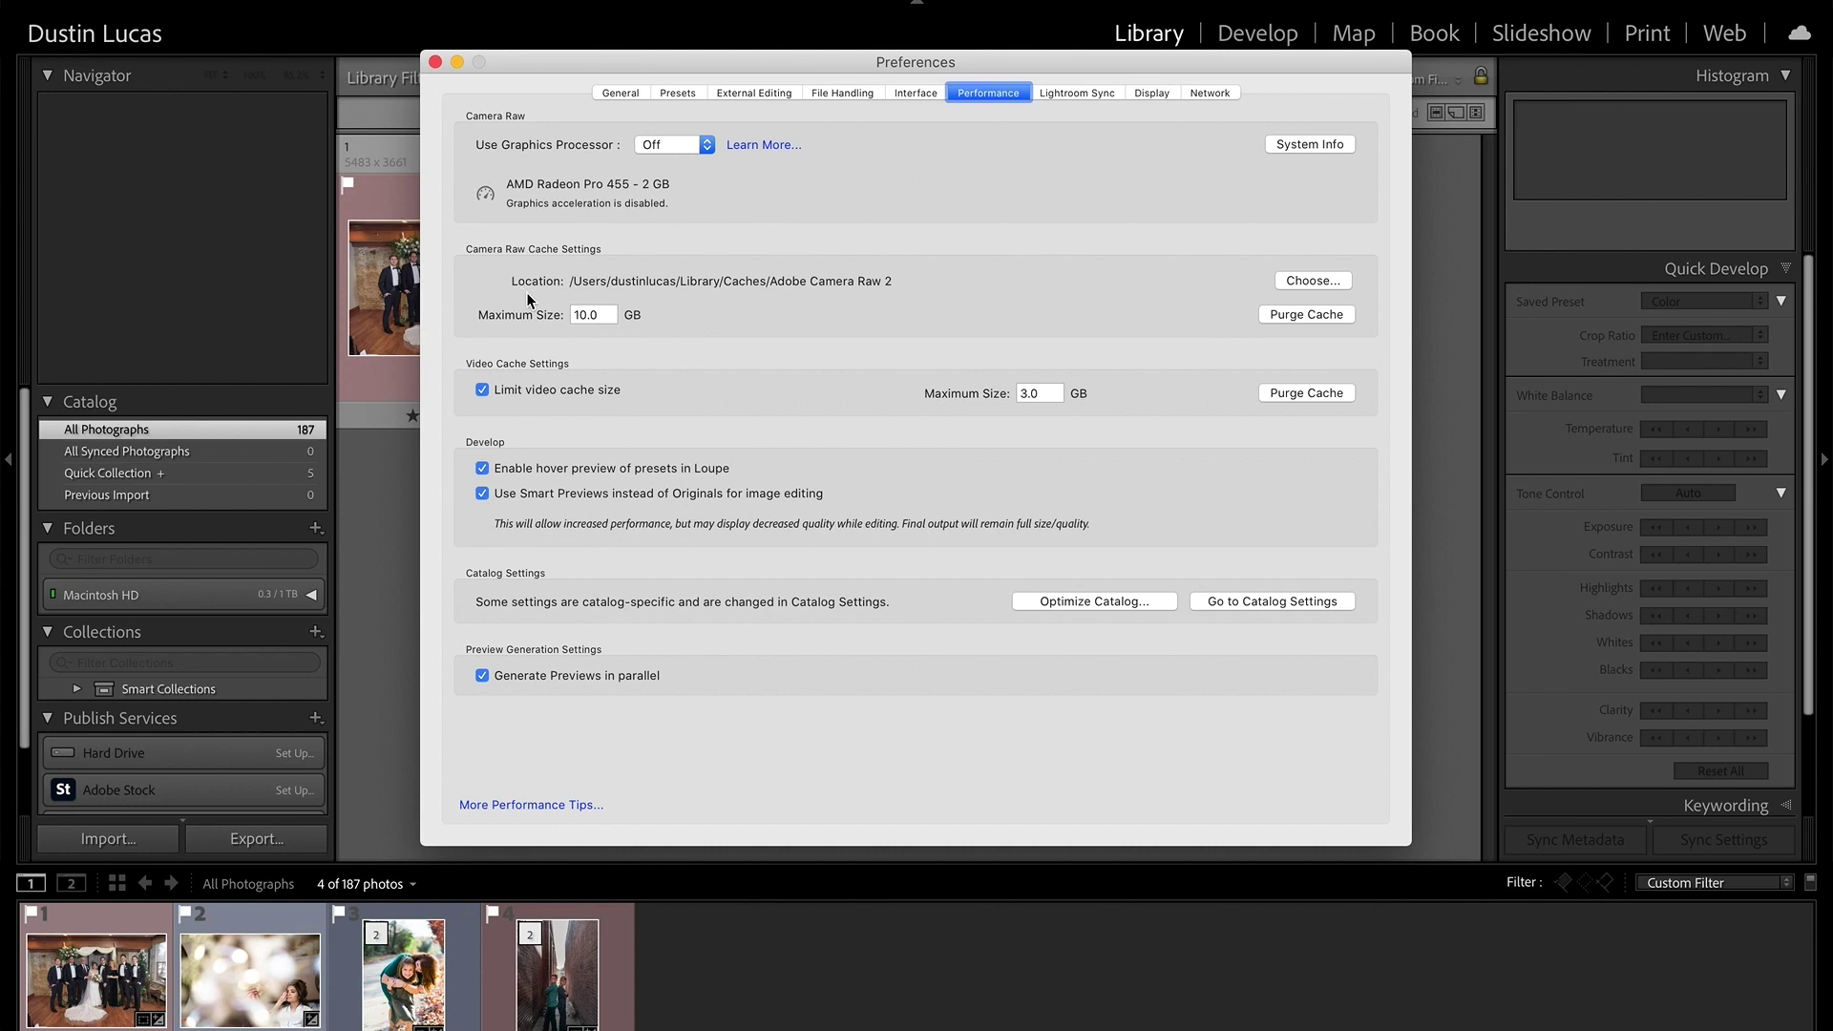
Set the maximum size of the Camera Raw cache to 20.0 GB
{"action": "left_click_drag", "start_coordinate": [607, 316], "coordinate": [576, 317]}
{"action": "type", "text": "20.0"}
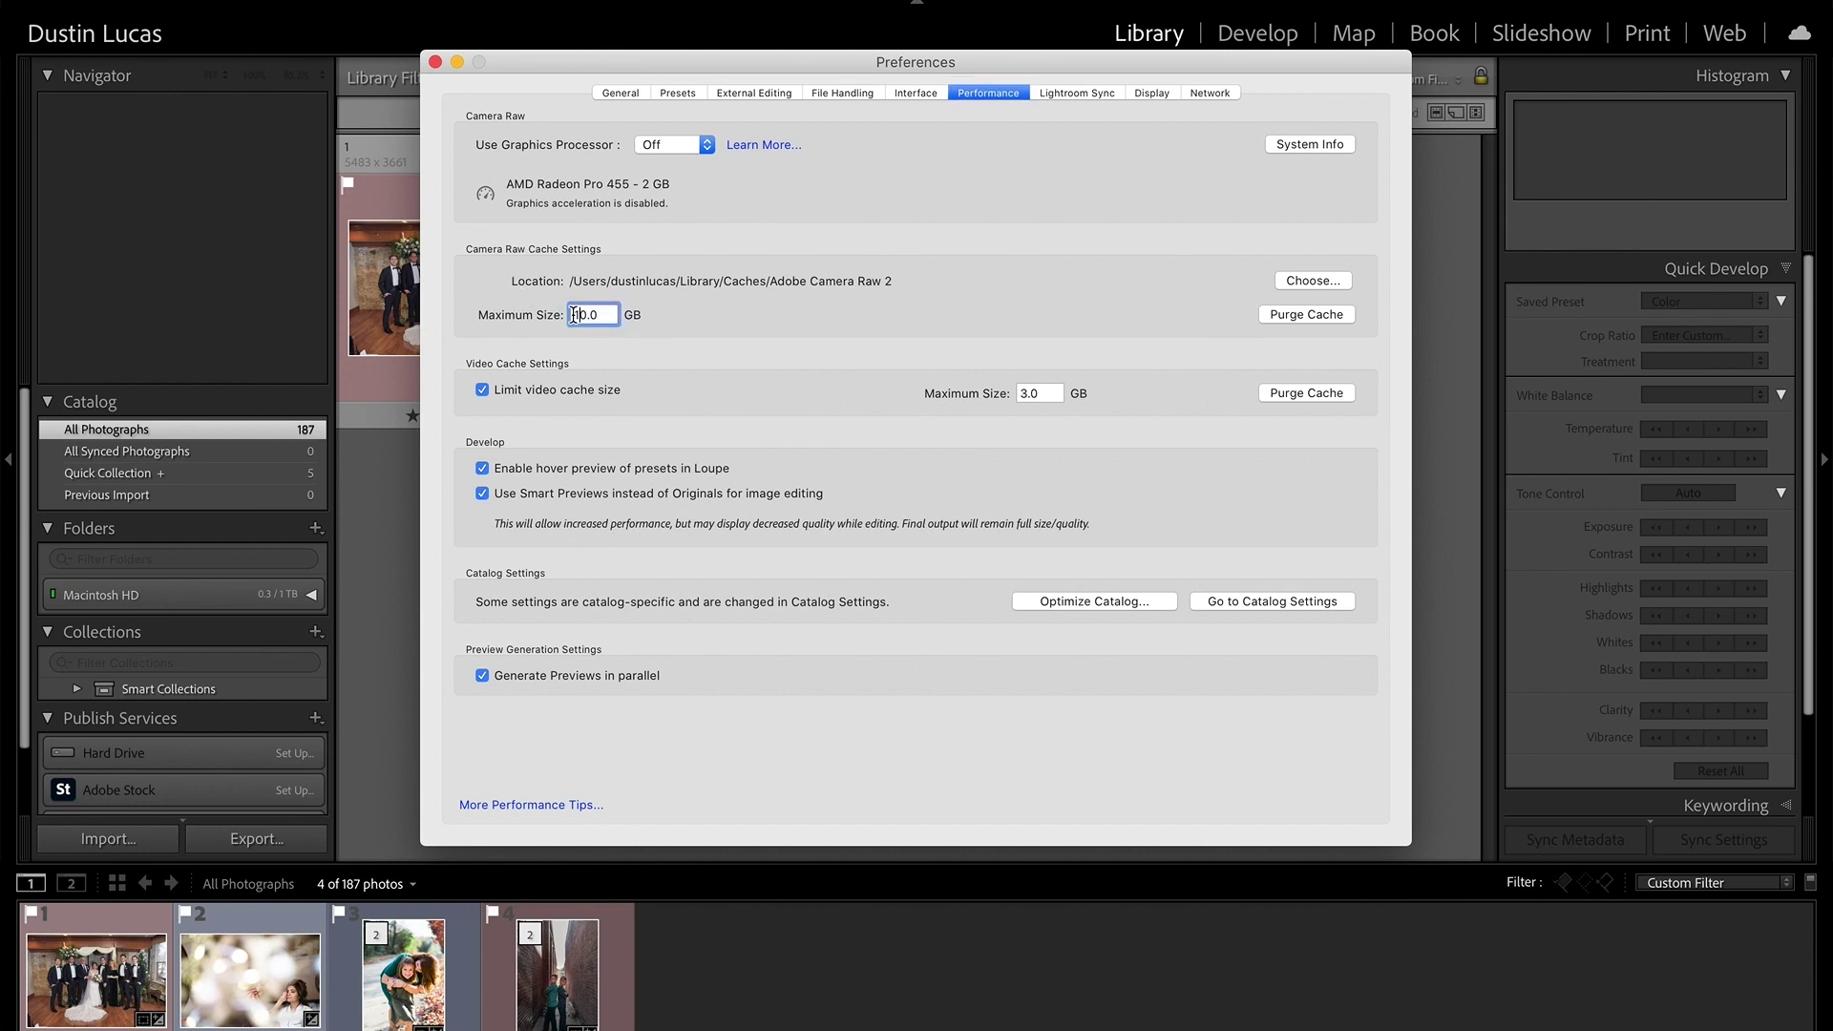
{"action": "key", "text": "Return"}
Open the Catalog Settings and review the General catalog information and the File Handling settings
{"action": "left_click", "coordinate": [1247, 603]}
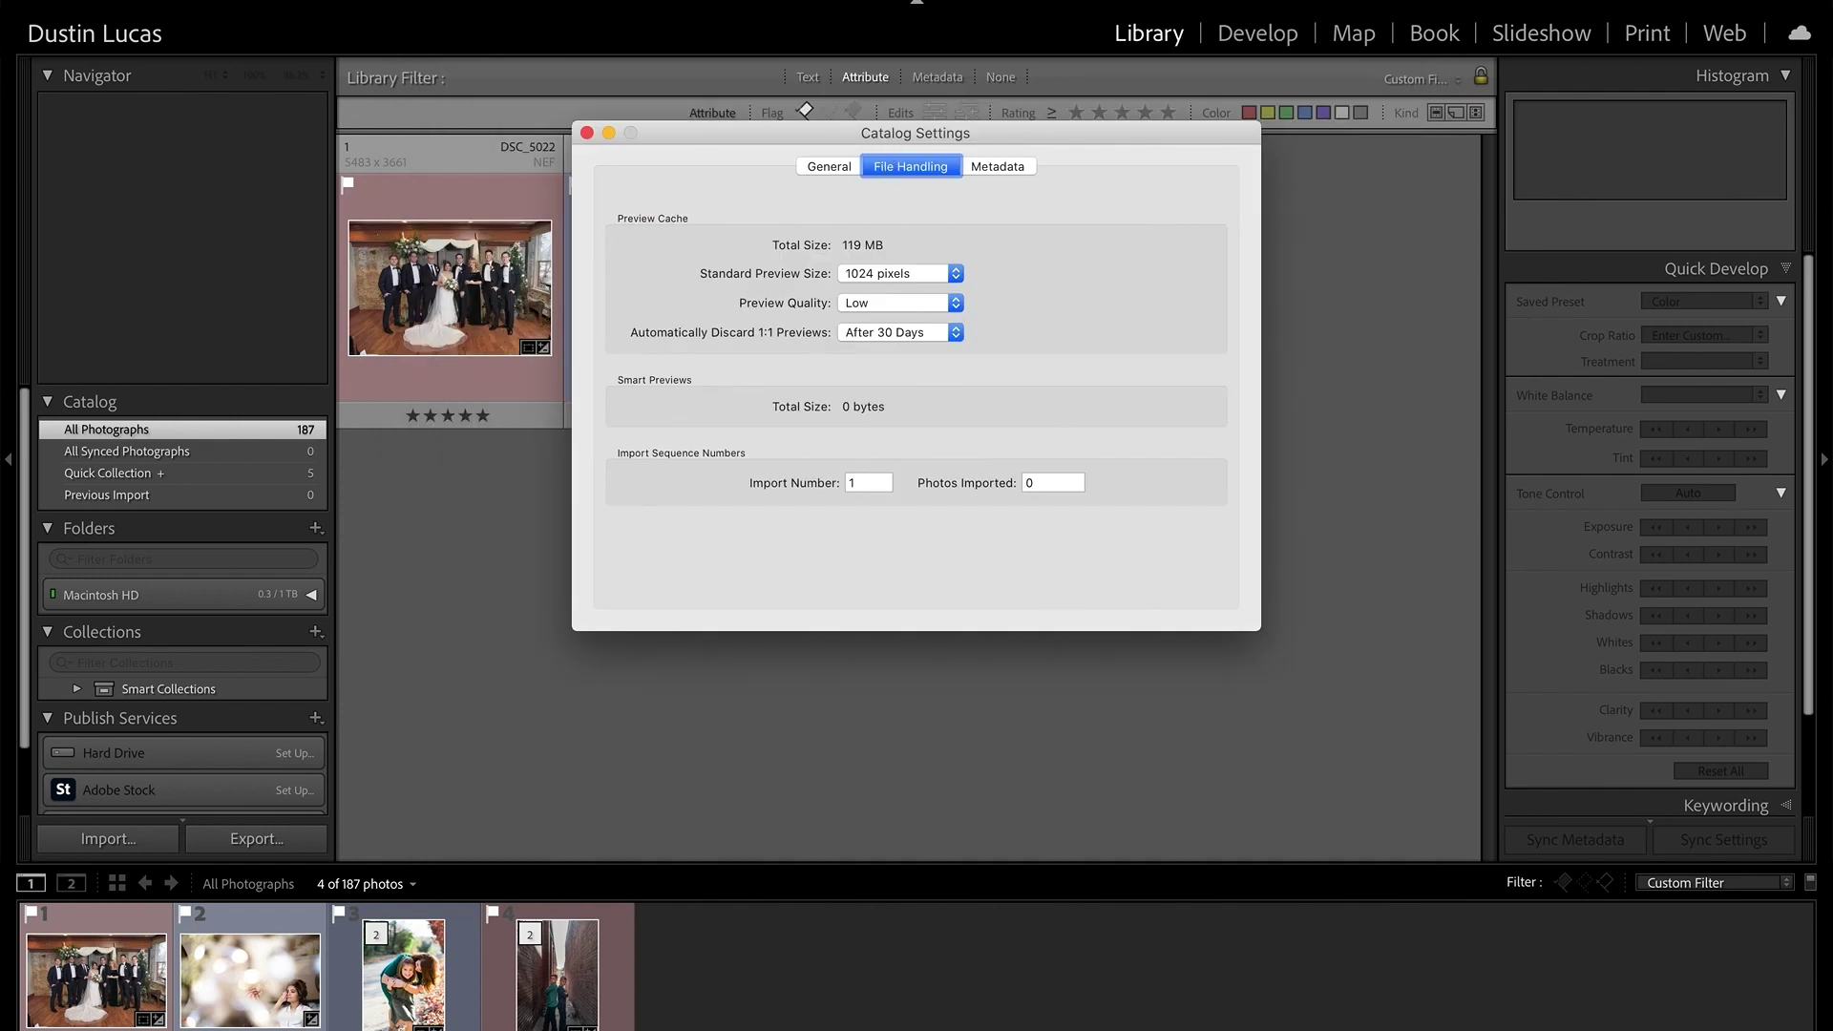
{"action": "left_click", "coordinate": [105, 5]}
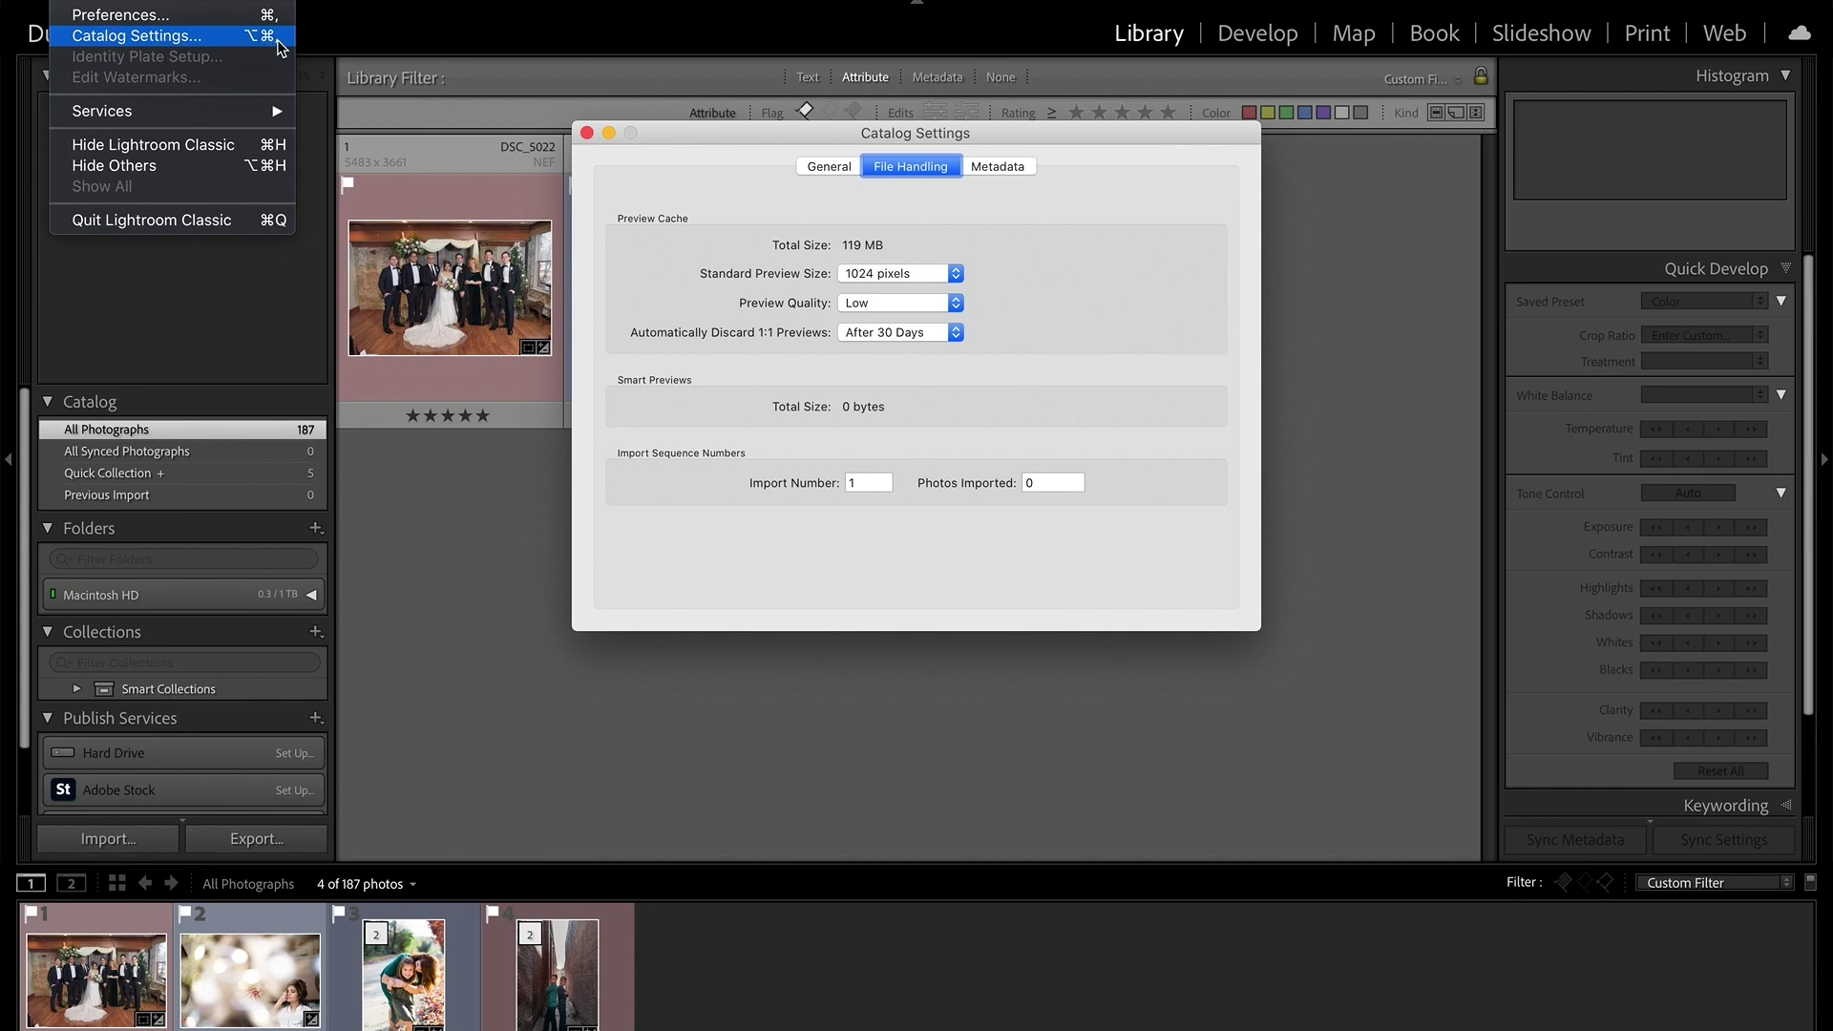
{"action": "left_click", "coordinate": [672, 137]}
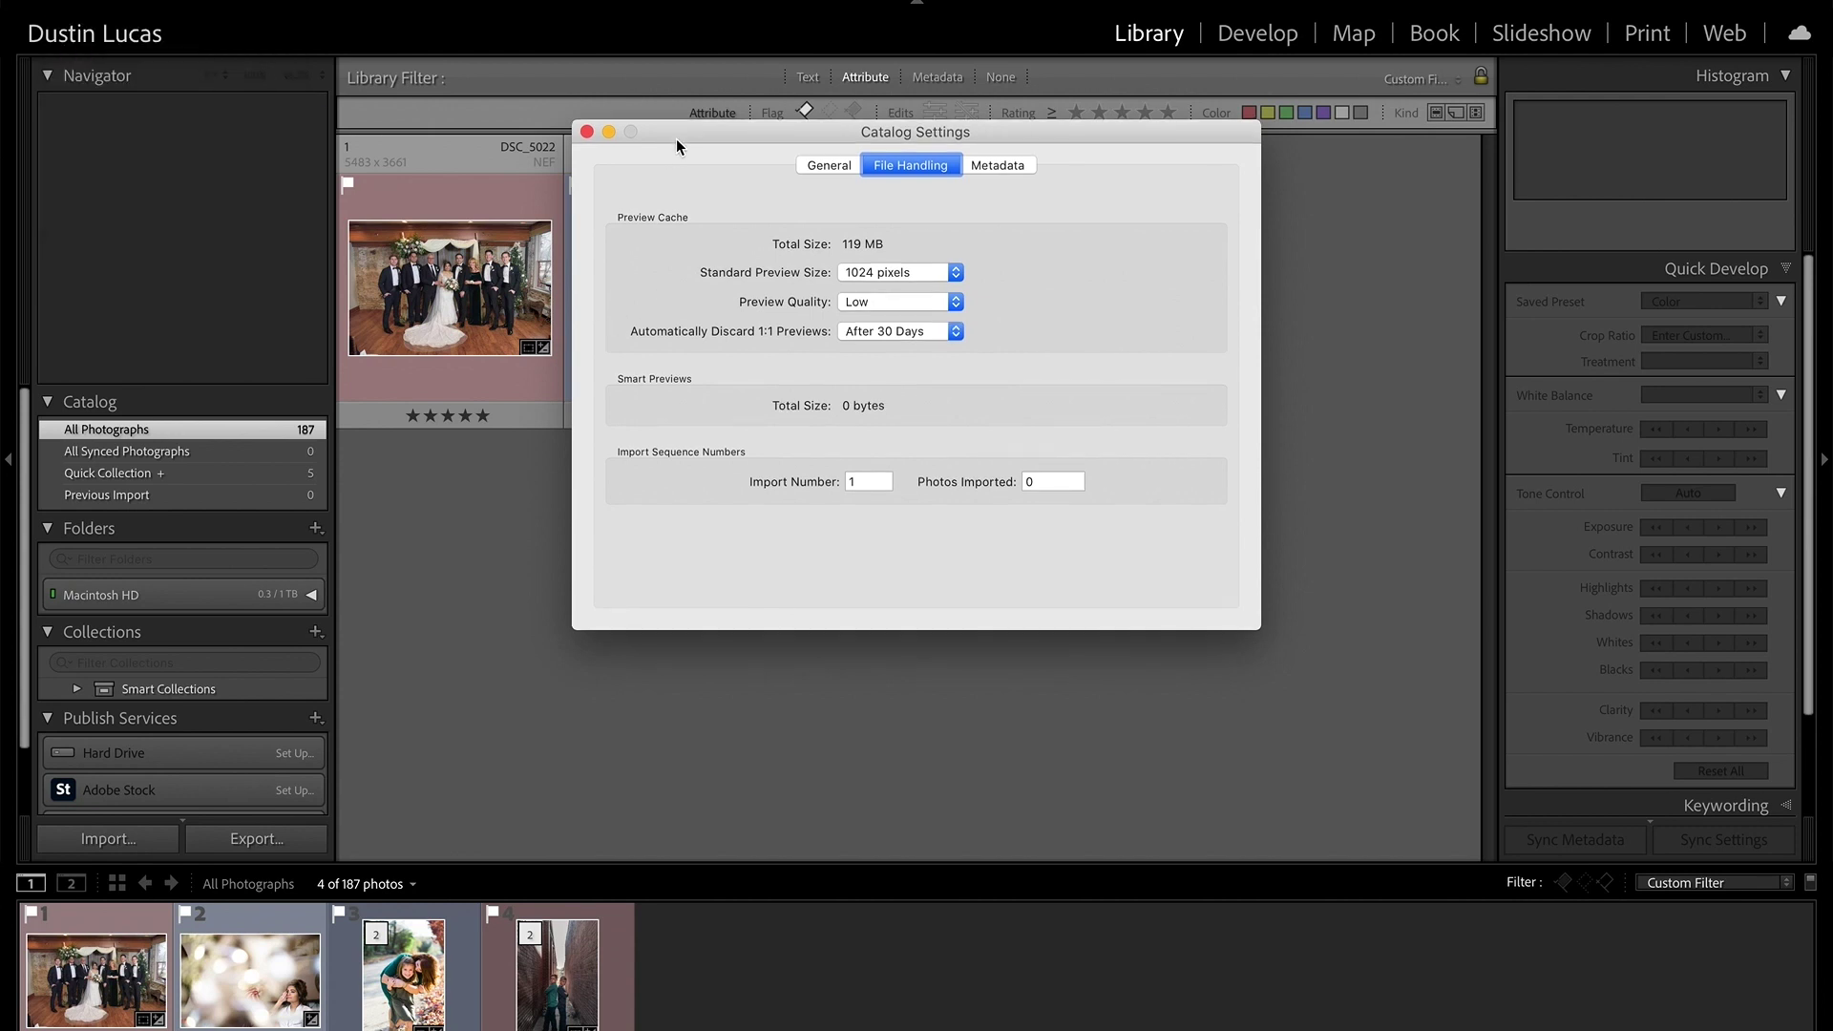
{"action": "left_click", "coordinate": [828, 166]}
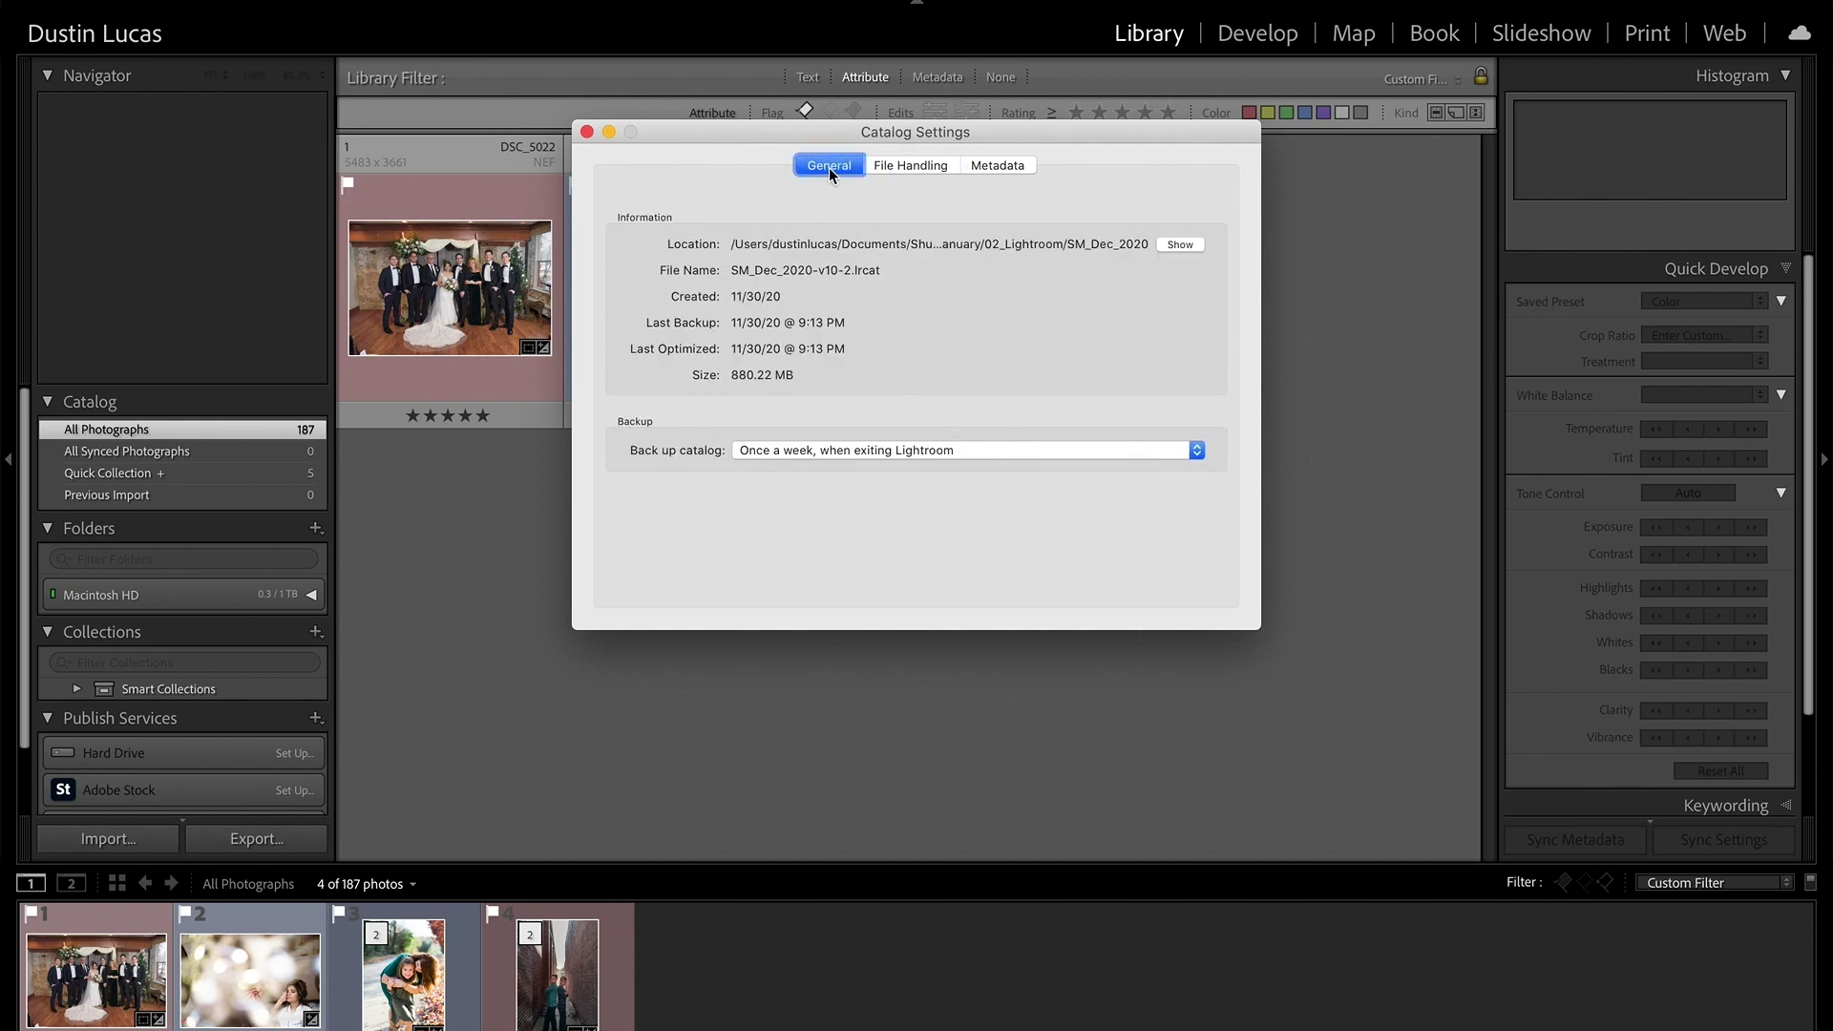
{"action": "left_click", "coordinate": [894, 165]}
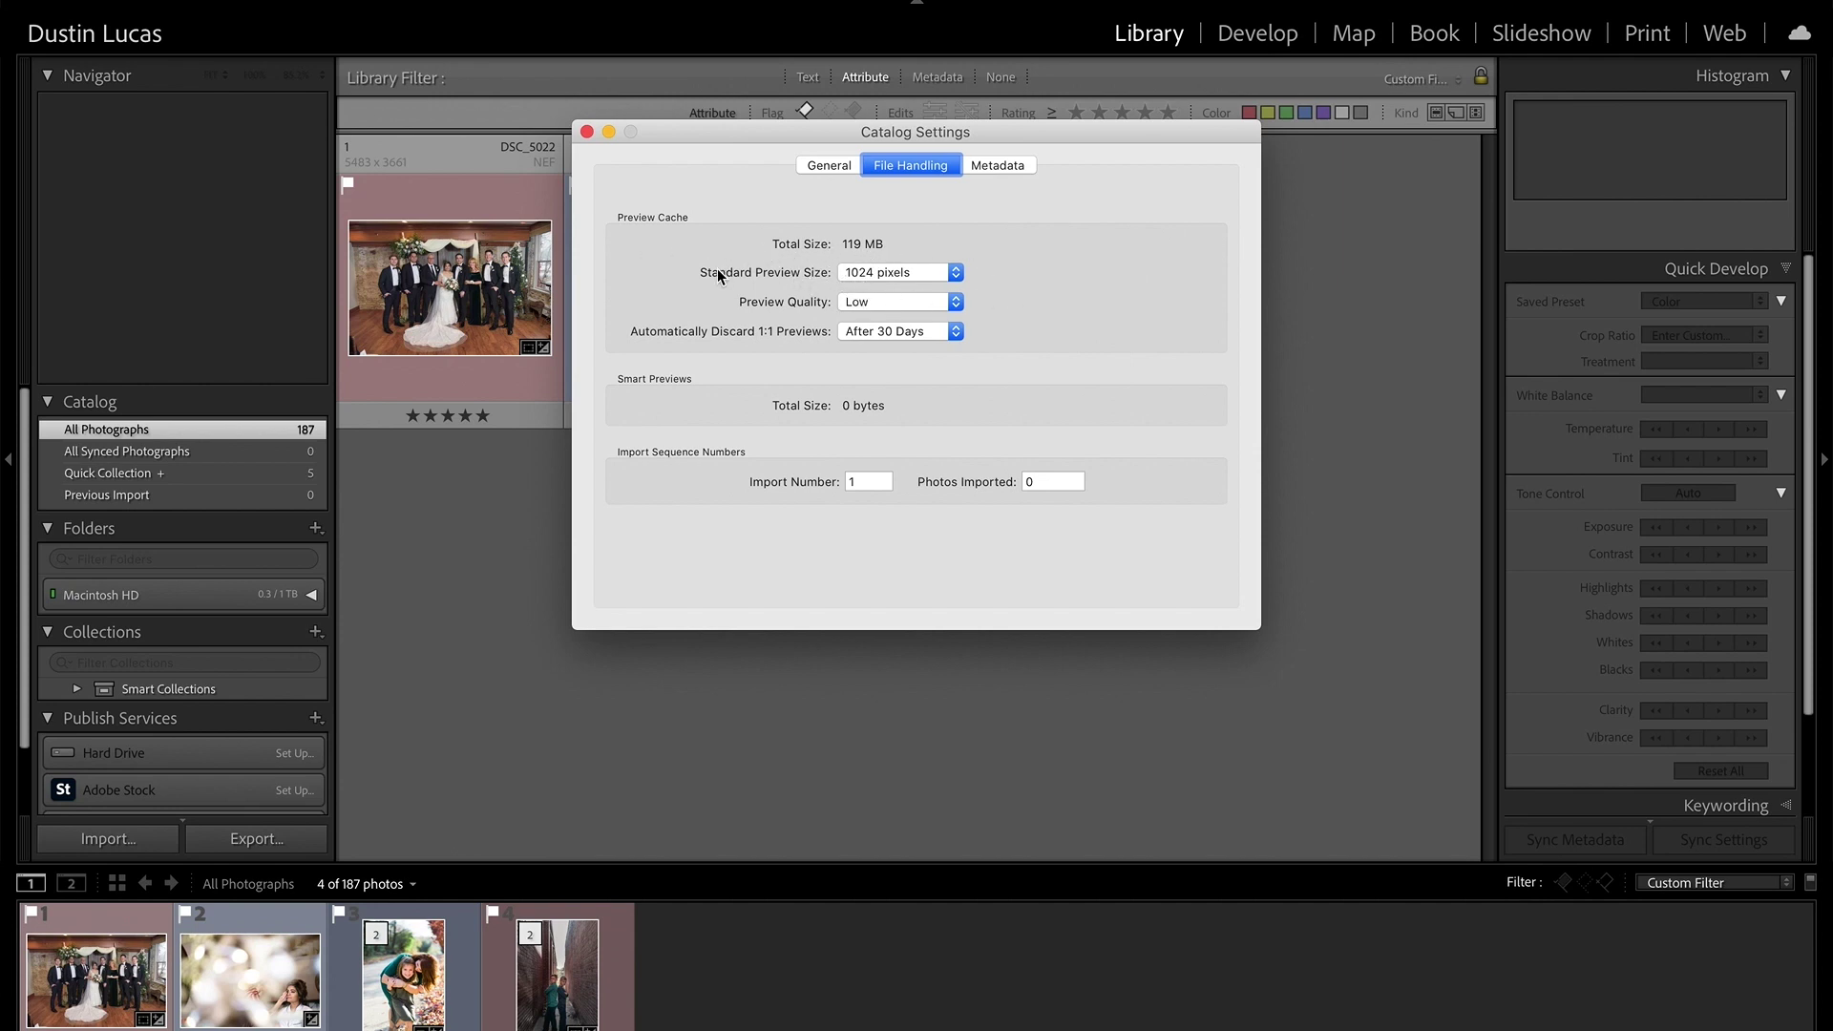
Look through the standard preview sizes and preview quality choices, pick 1024 pixels and Low, and close the Catalog Settings
{"action": "left_click", "coordinate": [912, 275]}
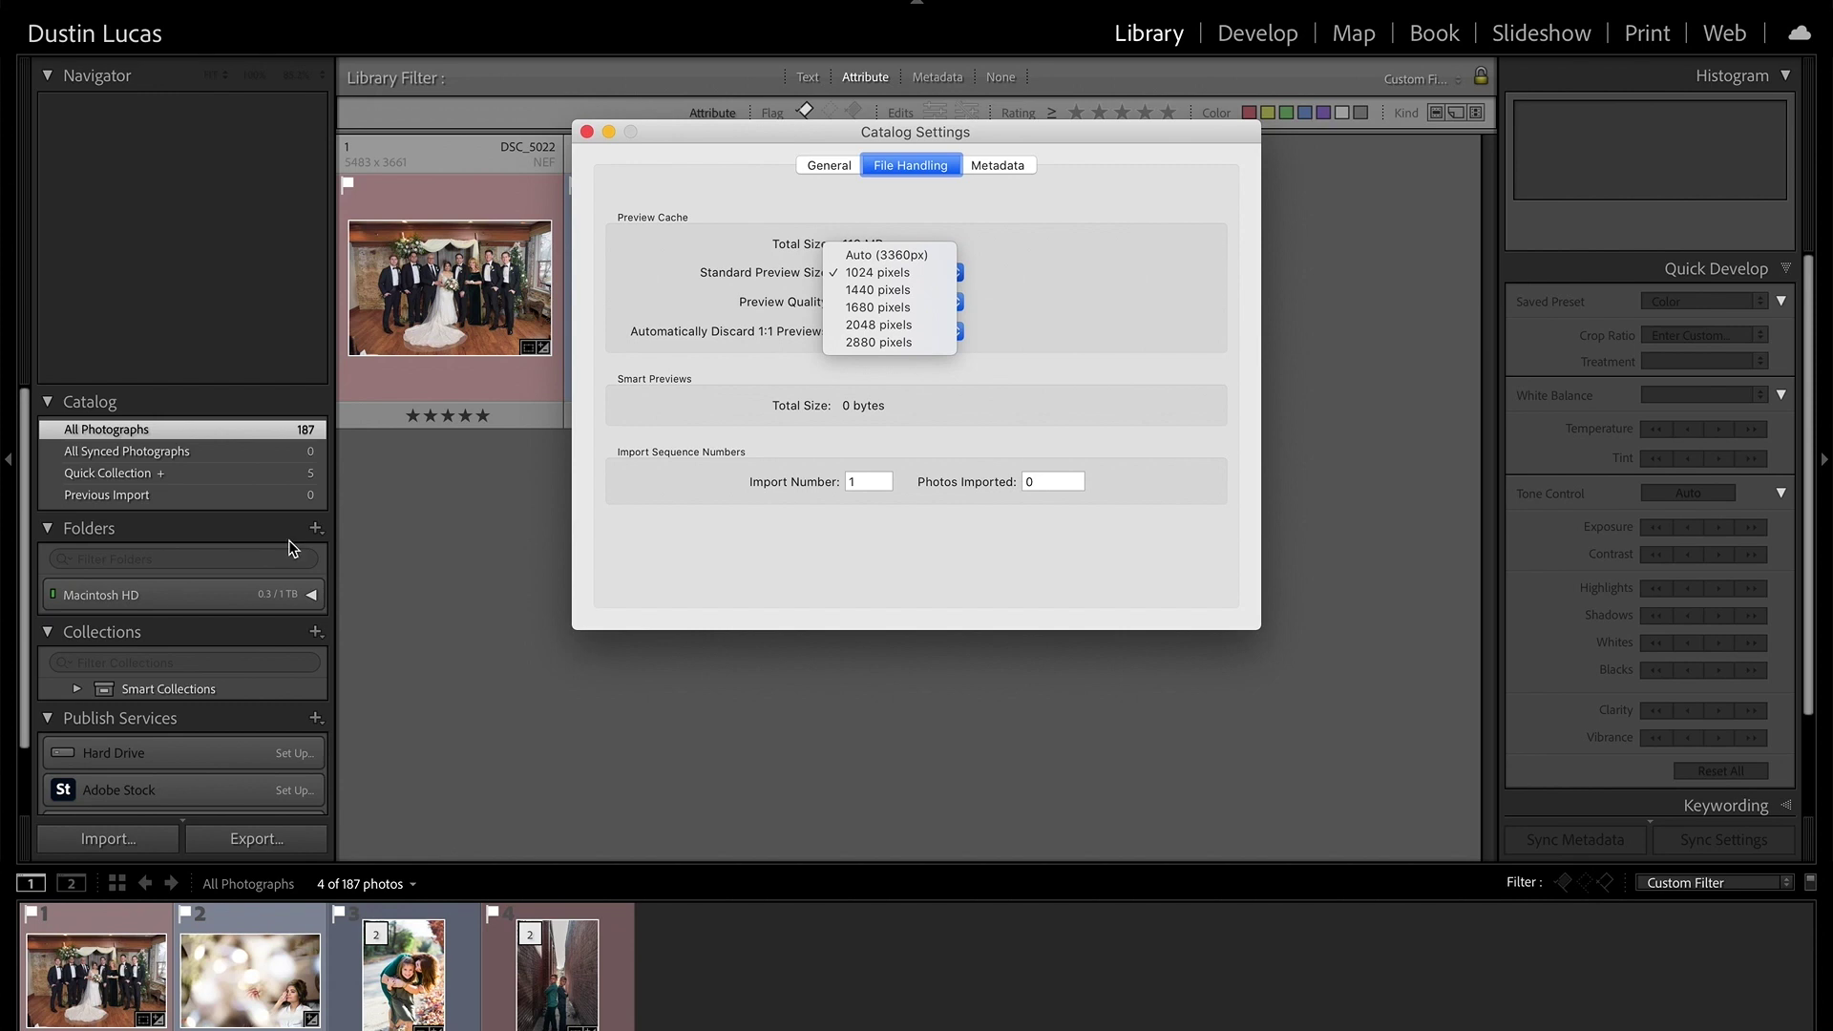
{"action": "left_click", "coordinate": [872, 272]}
{"action": "left_click", "coordinate": [880, 272]}
{"action": "left_click", "coordinate": [880, 272]}
{"action": "left_click", "coordinate": [875, 304]}
{"action": "left_click", "coordinate": [874, 303]}
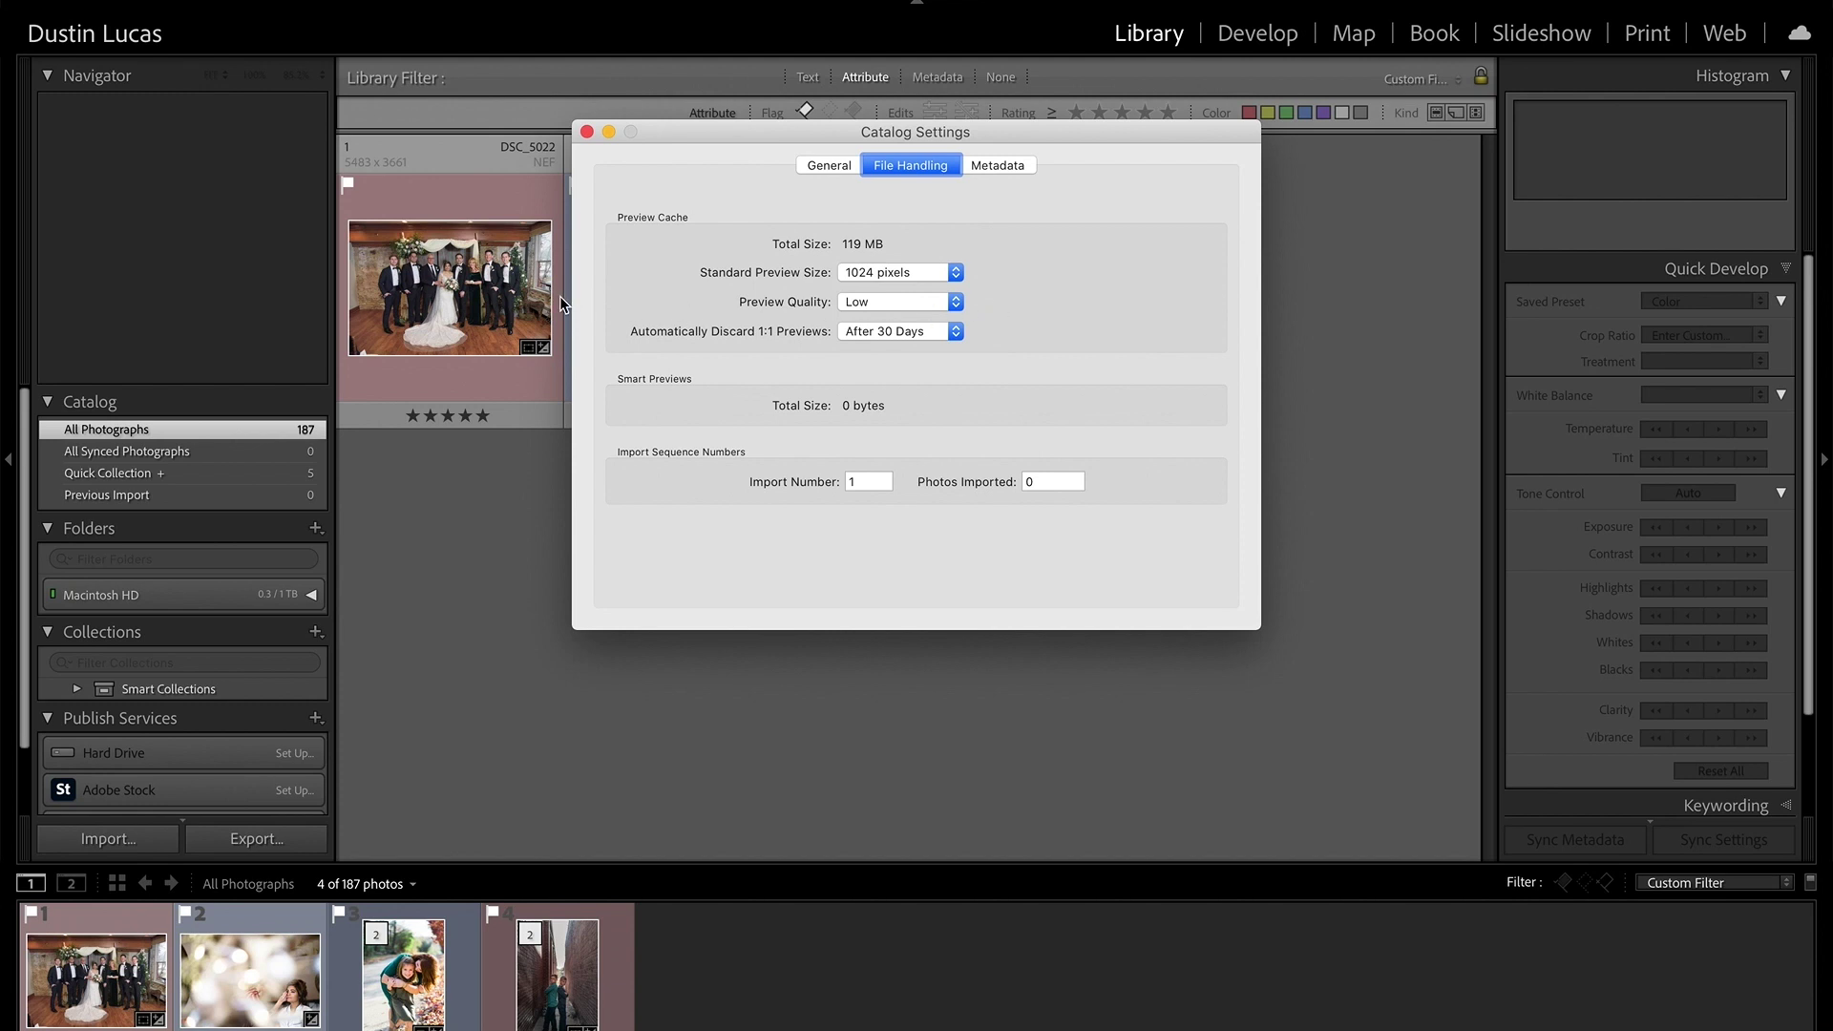
{"action": "key", "text": "Escape"}
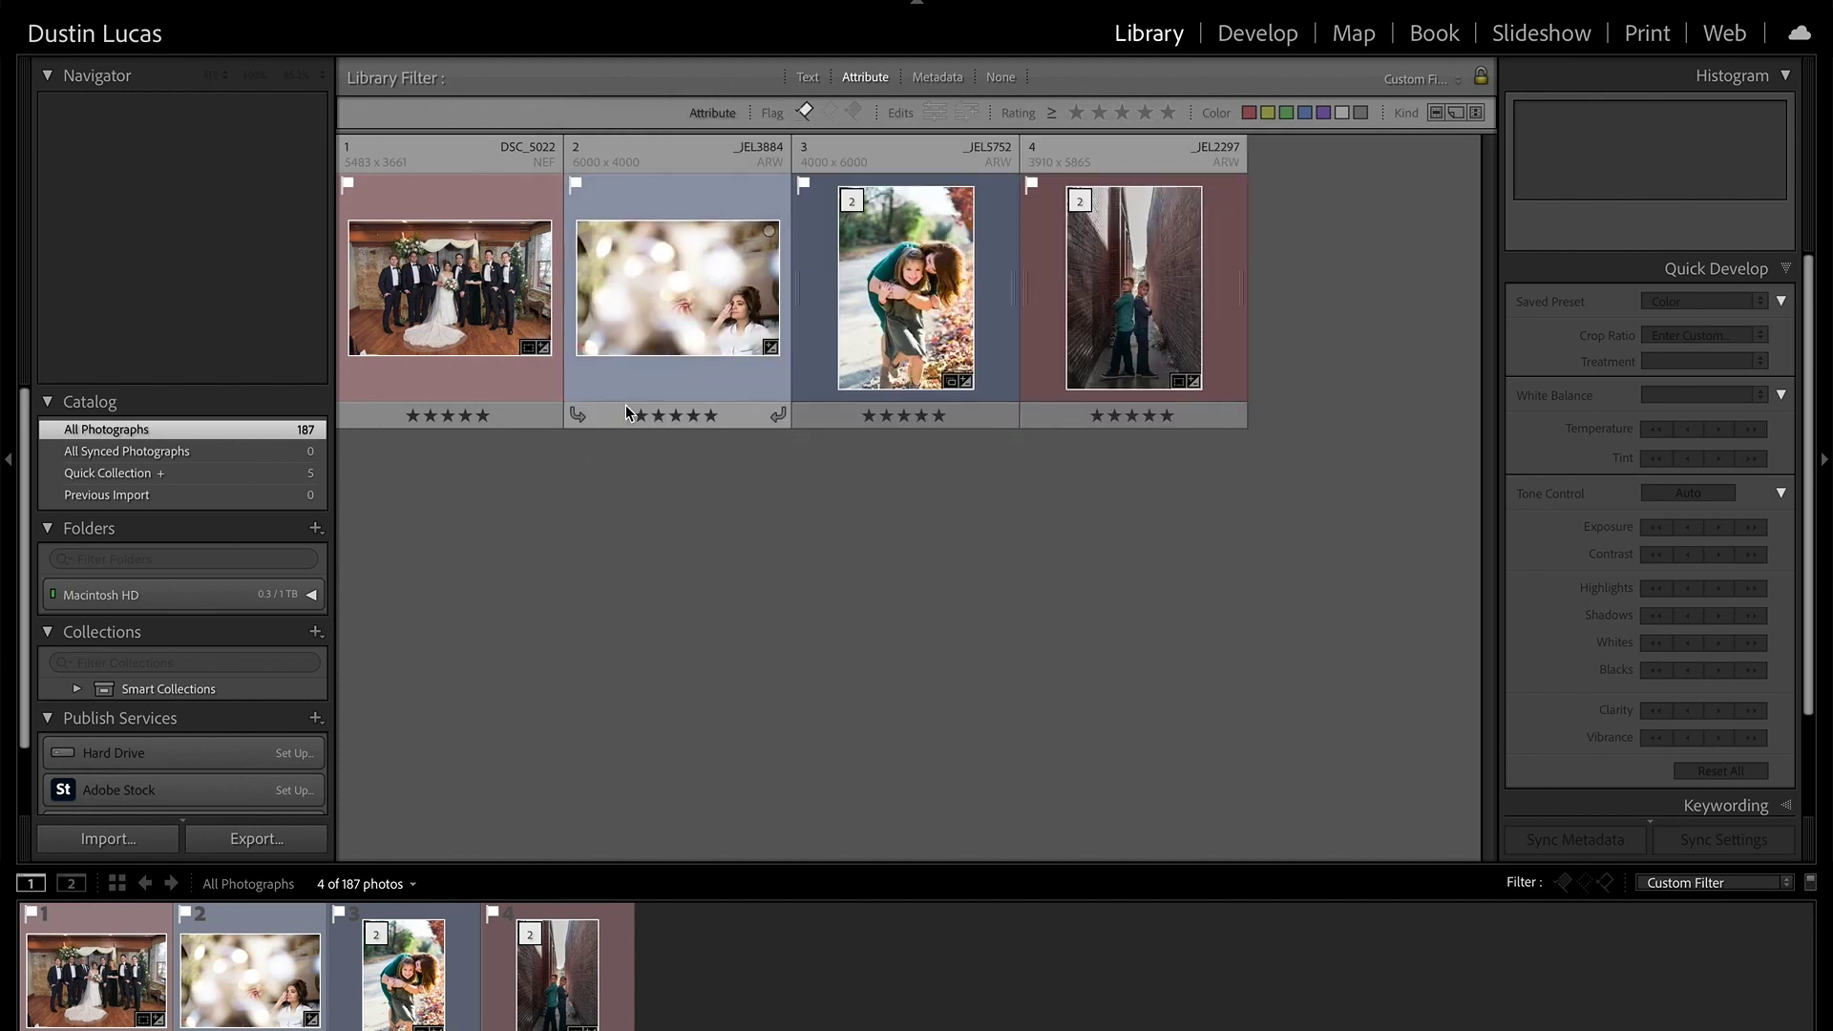
View the wedding group photo DSC_5022 enlarged, inspect it at 100% zoom, and return to the grid
{"action": "double_click", "coordinate": [510, 343]}
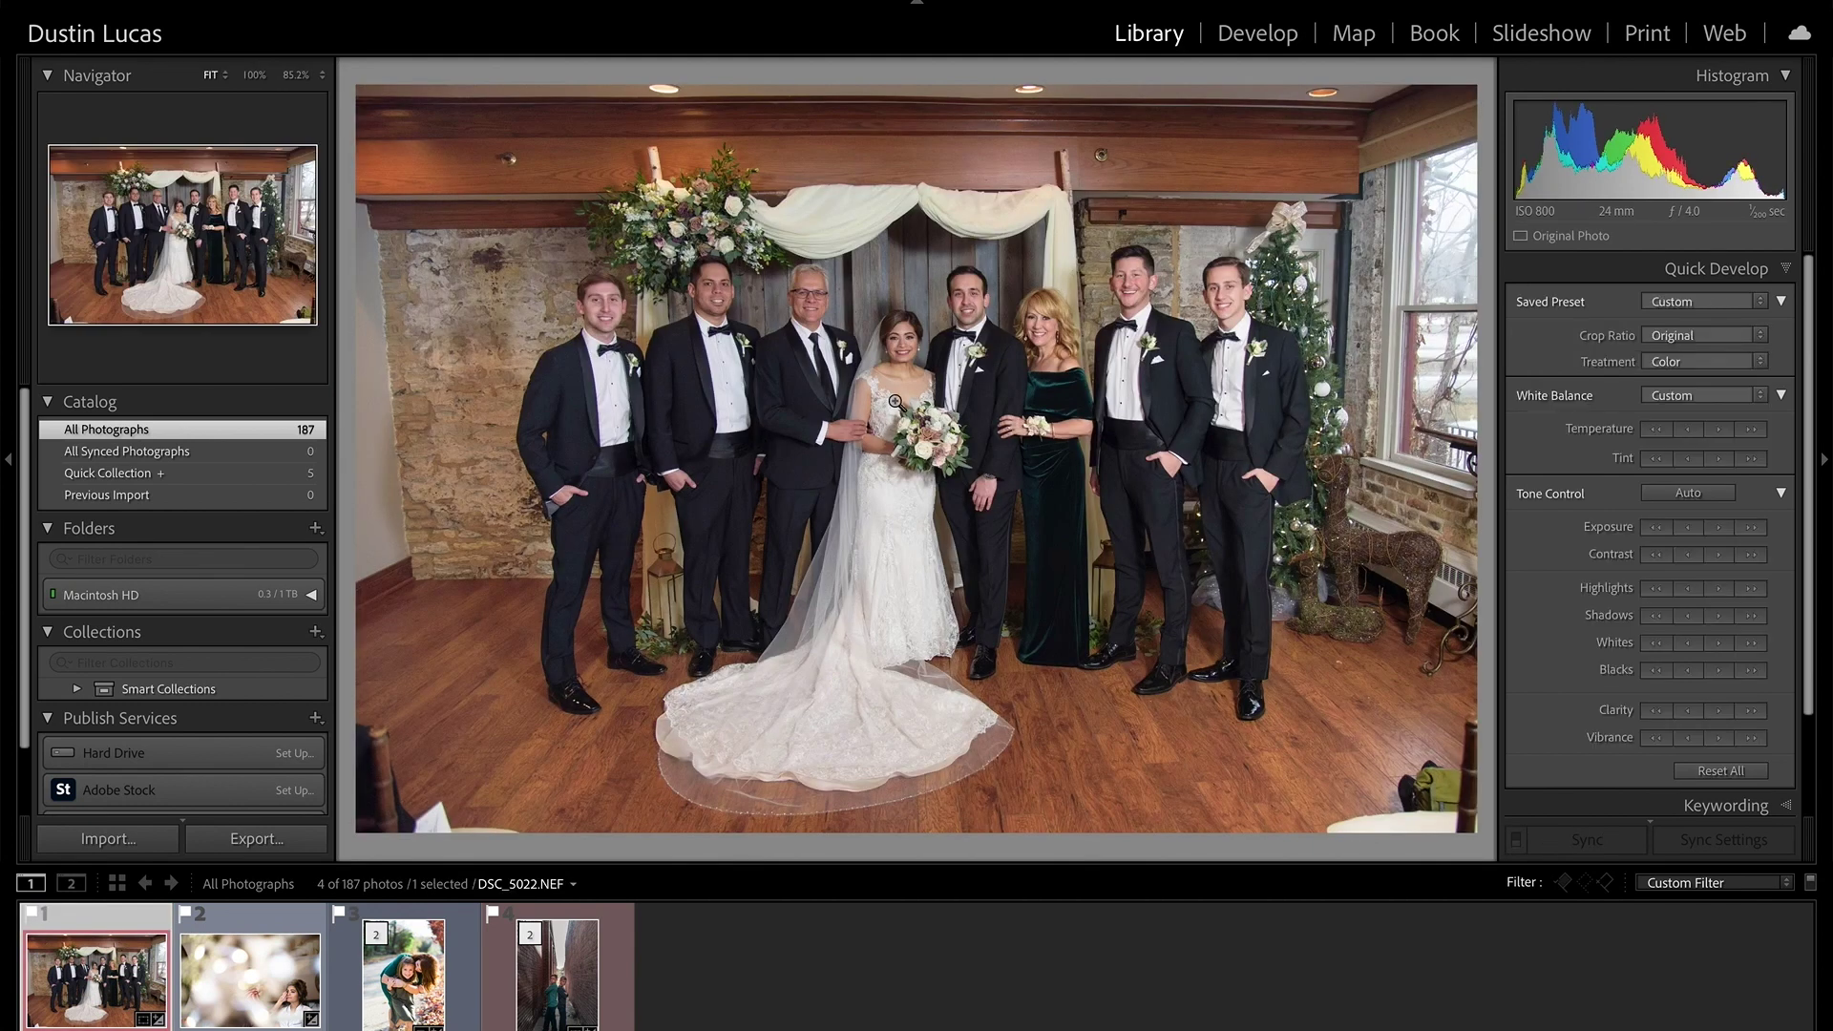
{"action": "left_click", "coordinate": [894, 399]}
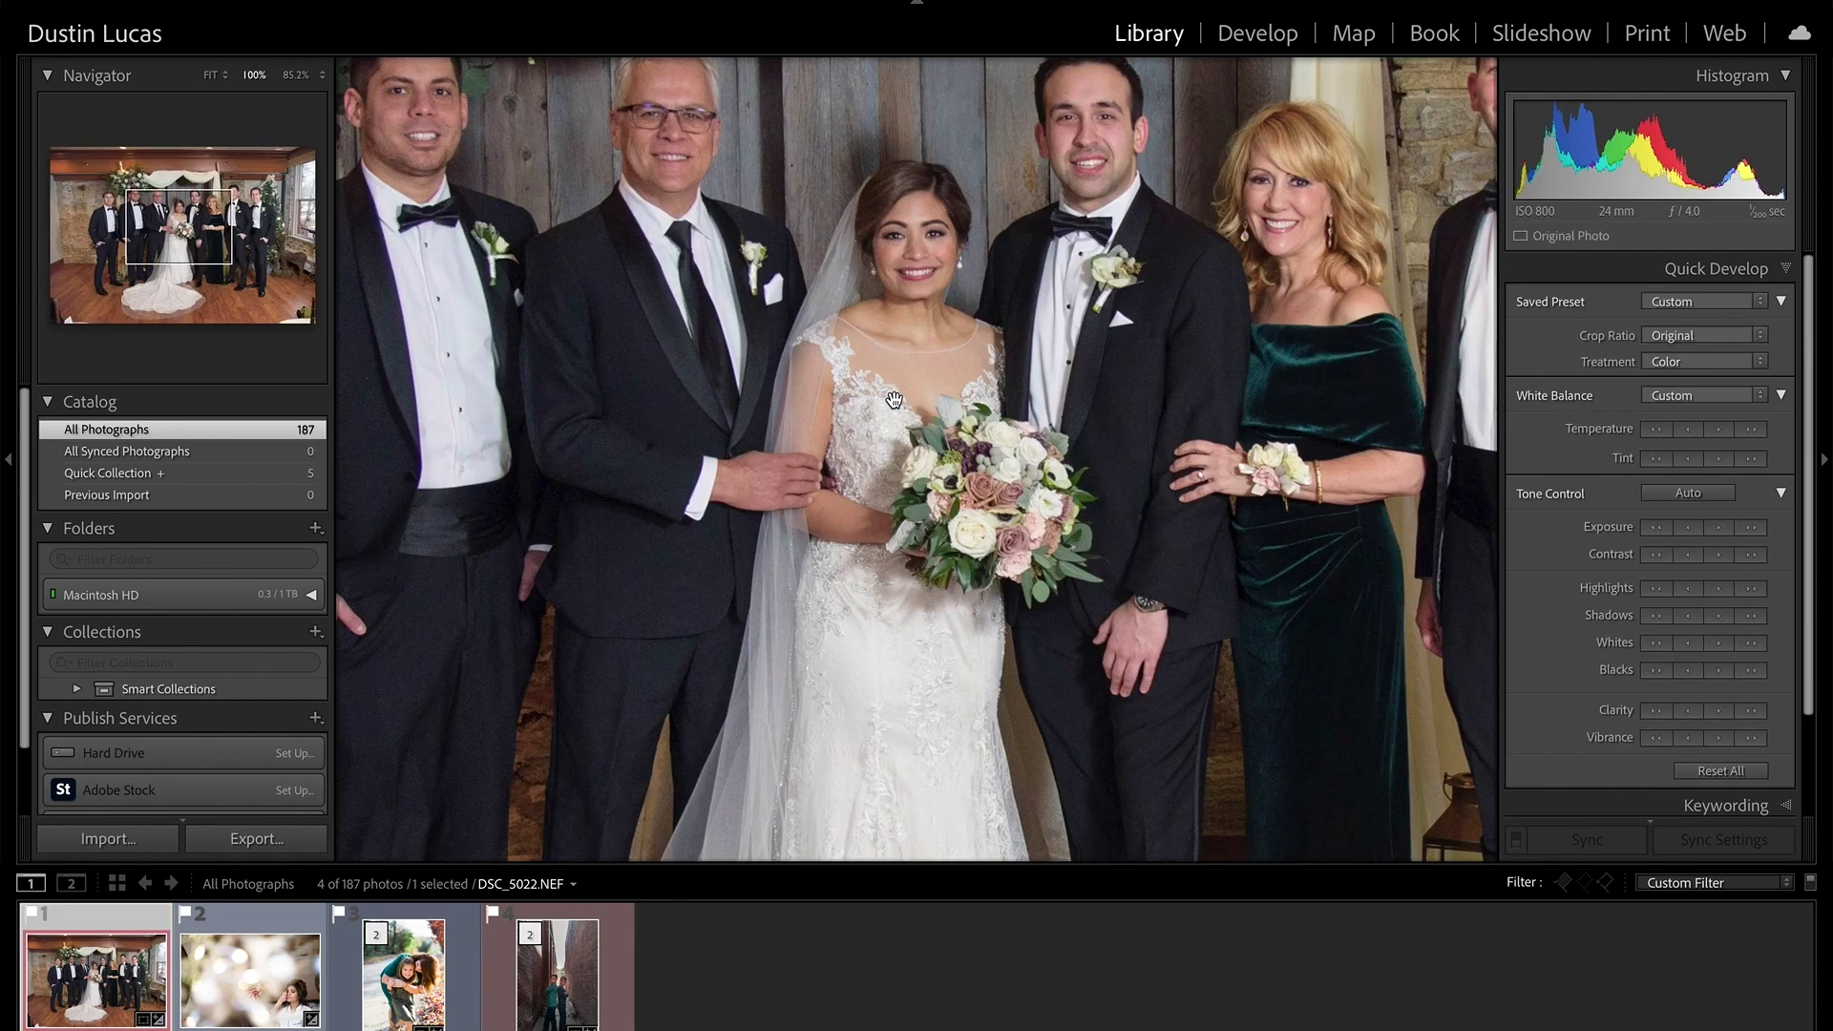
{"action": "left_click", "coordinate": [893, 399]}
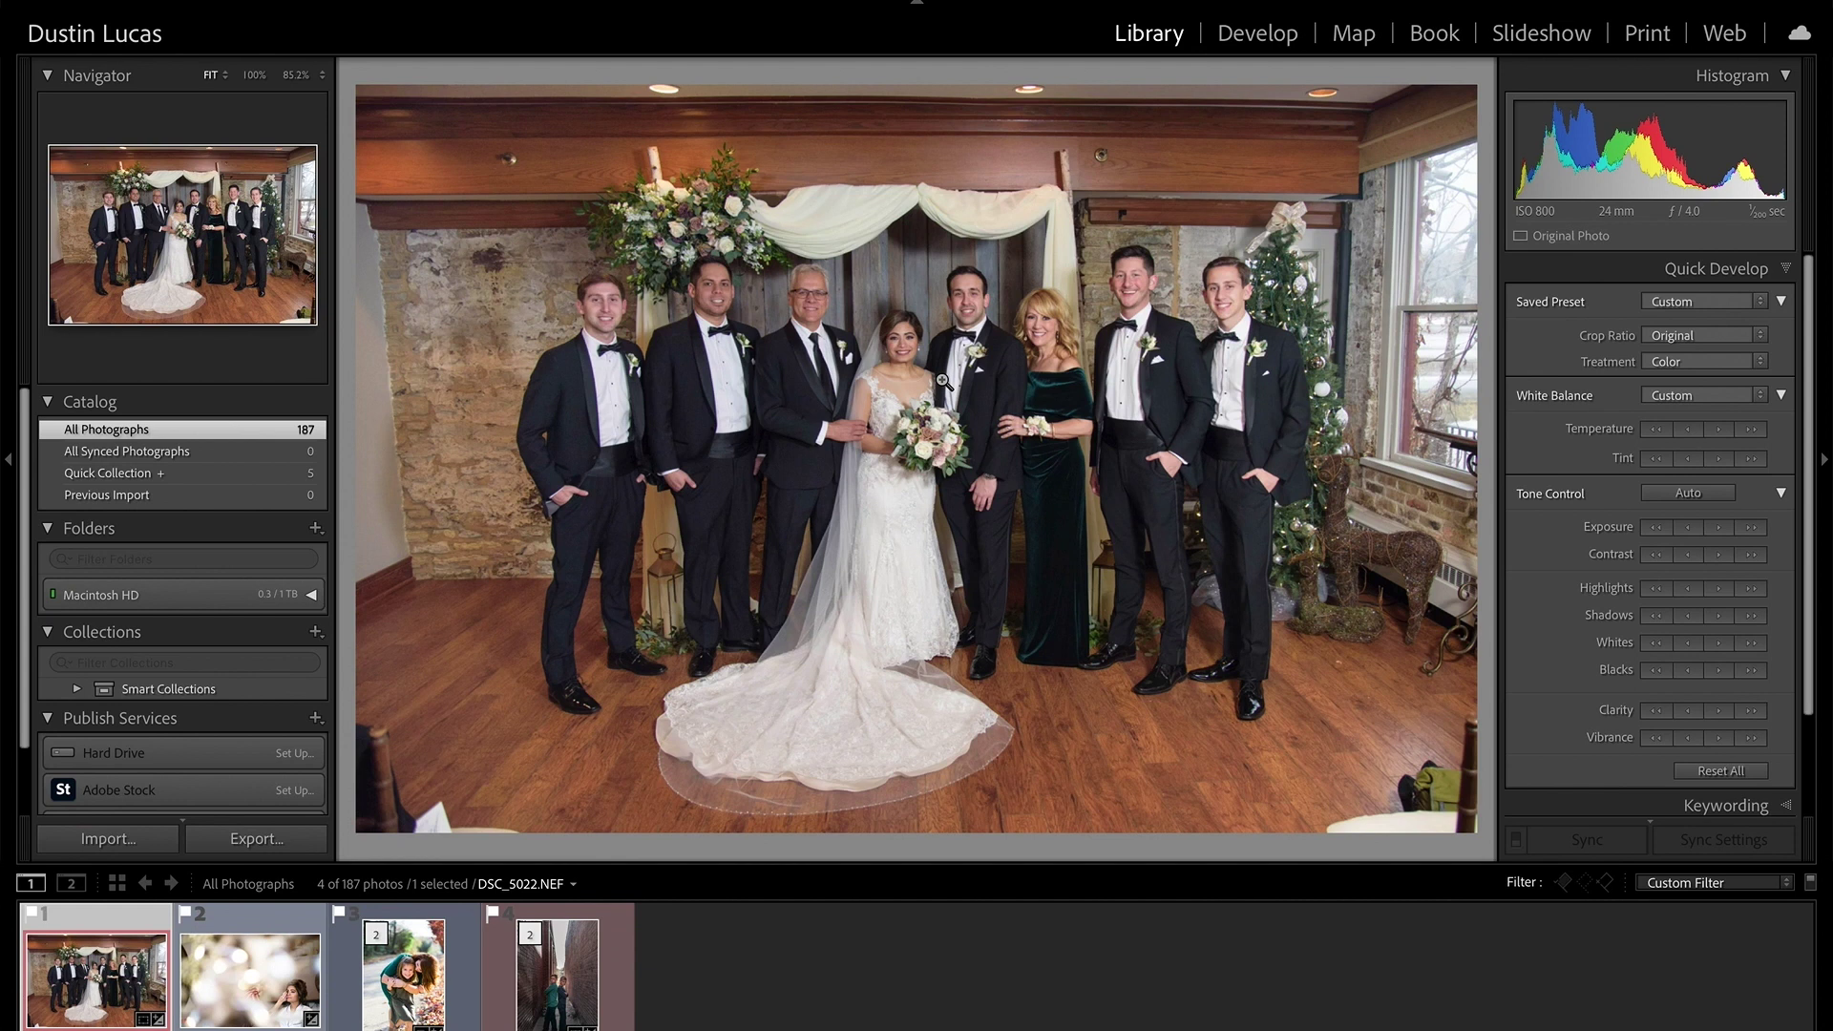
{"action": "key", "text": "g"}
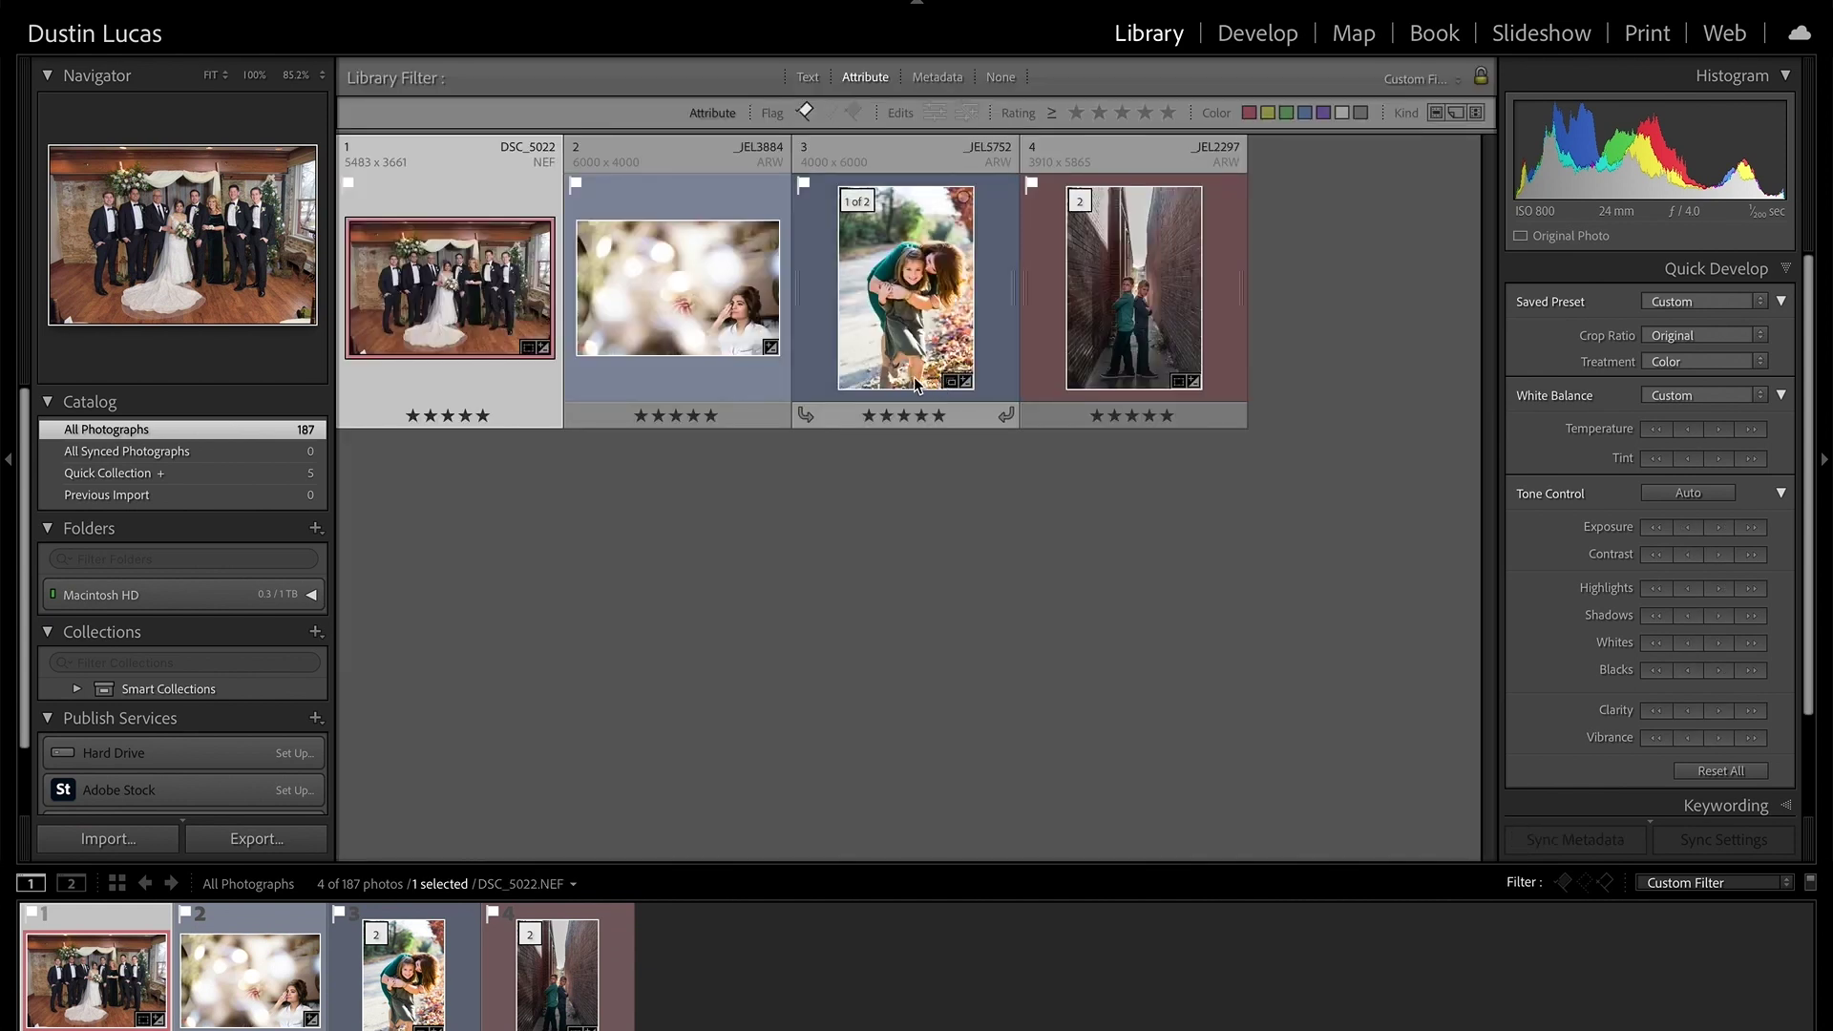
Reopen the Catalog Settings, review the Metadata options, and close the dialog
{"action": "key", "text": "super+alt+comma"}
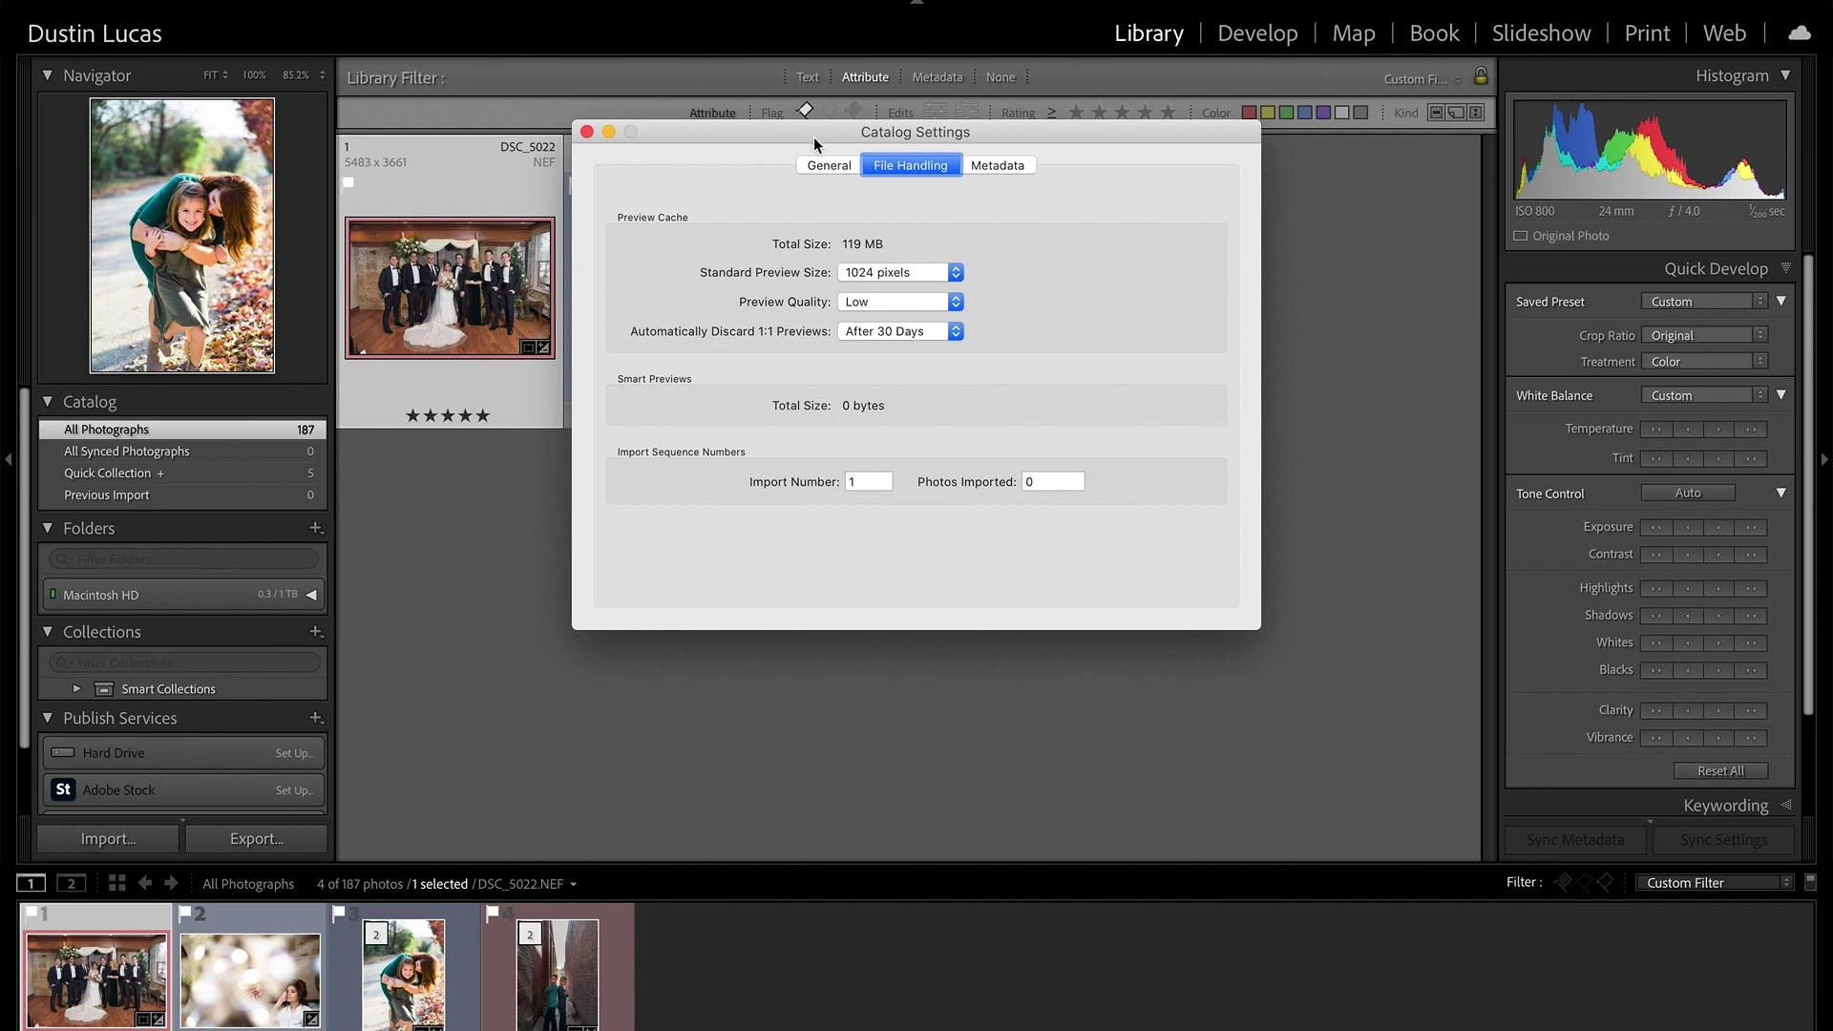
{"action": "left_click_drag", "start_coordinate": [814, 135], "coordinate": [797, 207]}
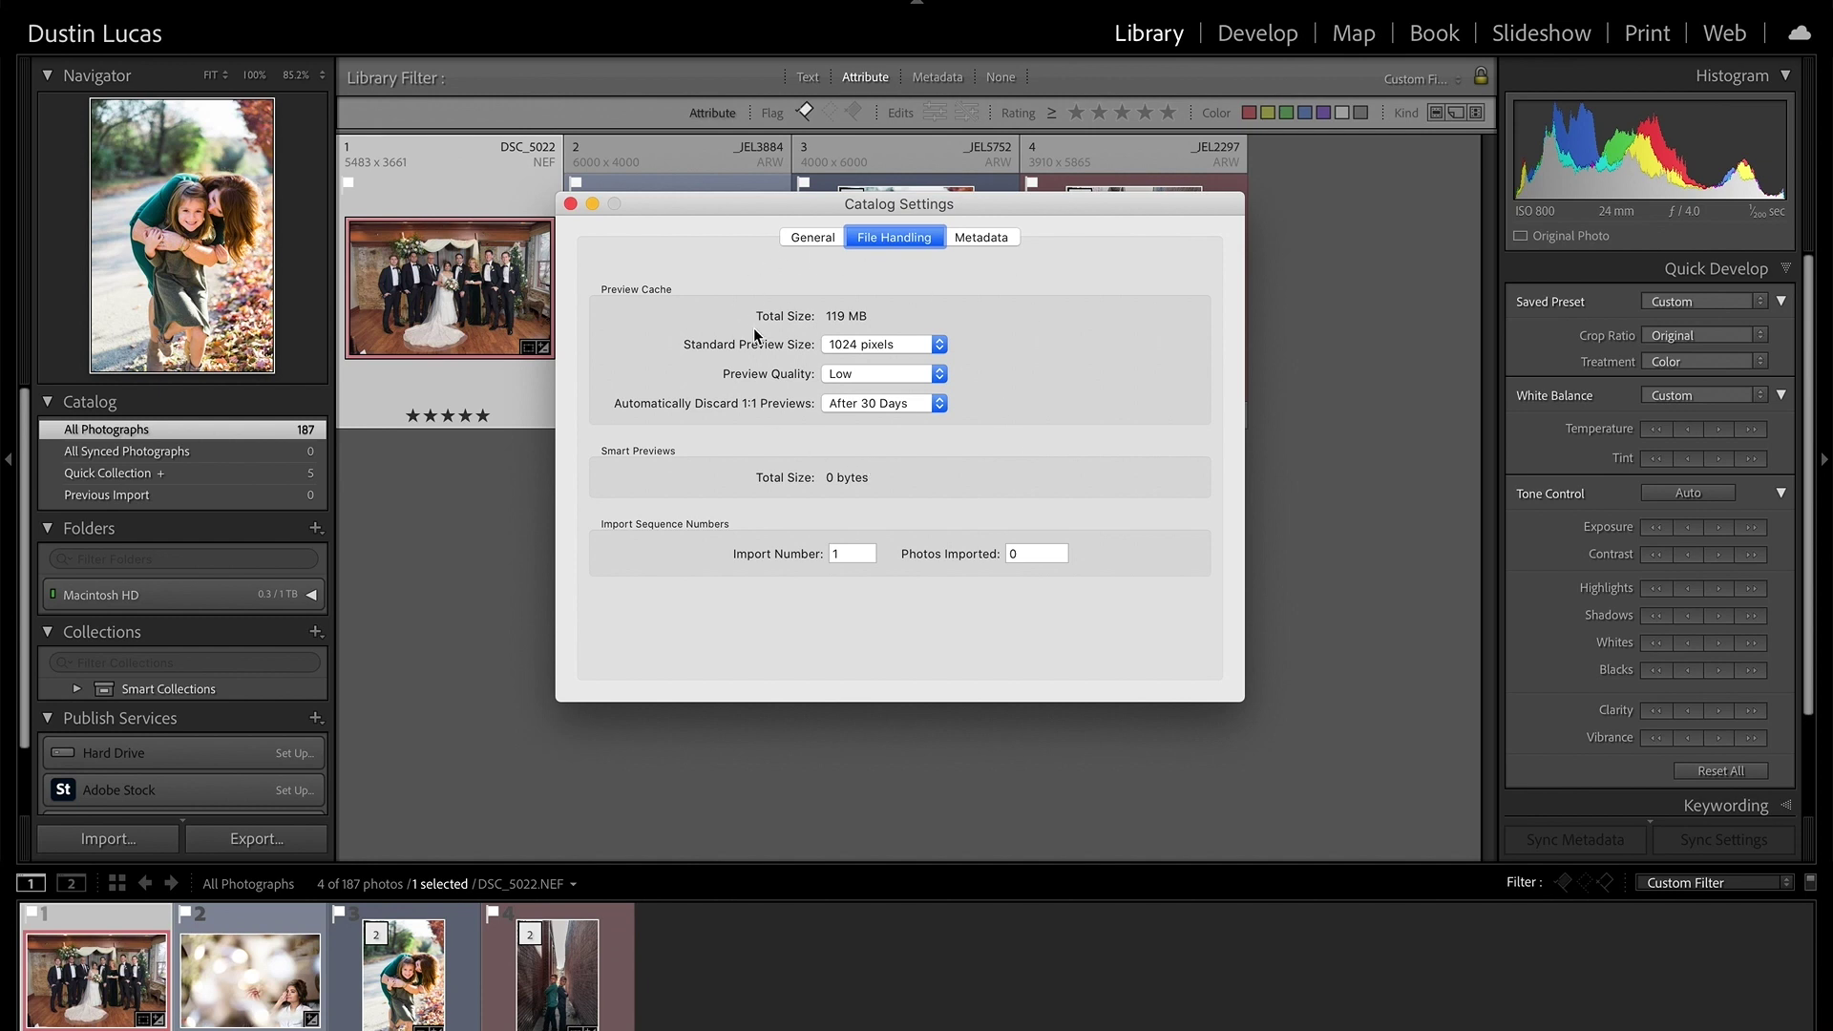
{"action": "left_click", "coordinate": [981, 236]}
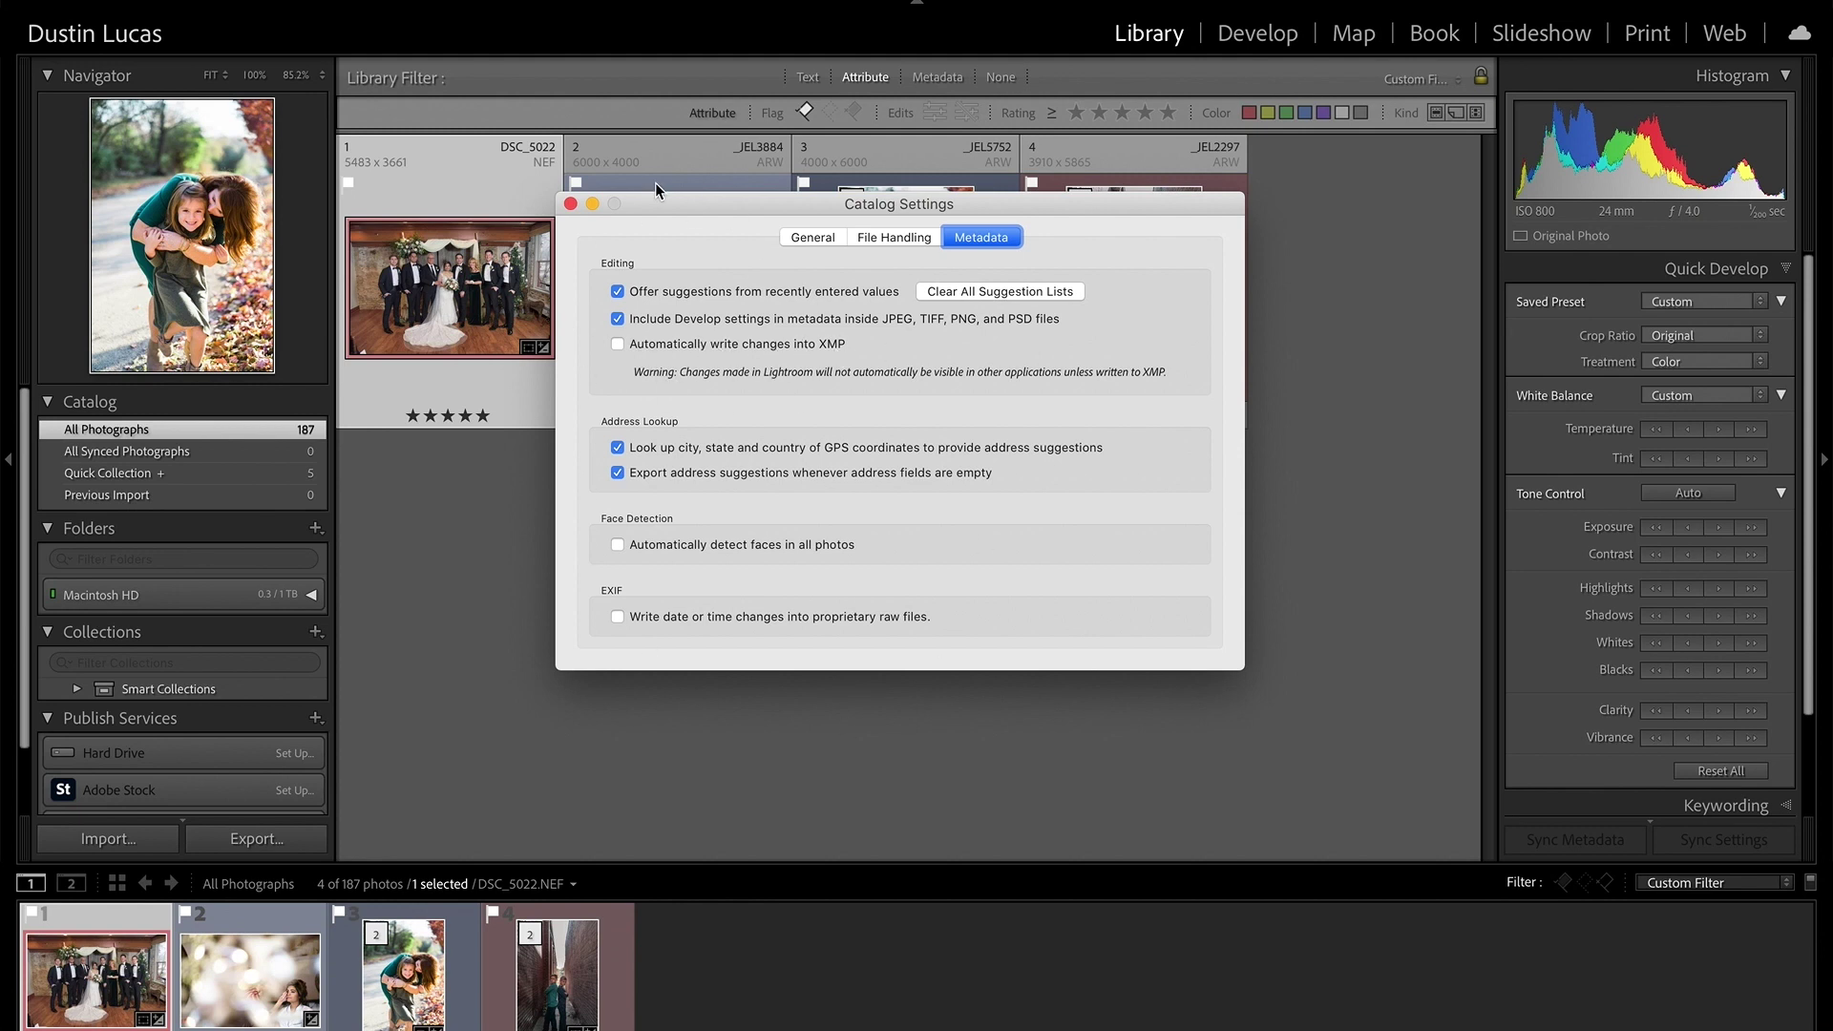
{"action": "left_click", "coordinate": [571, 204]}
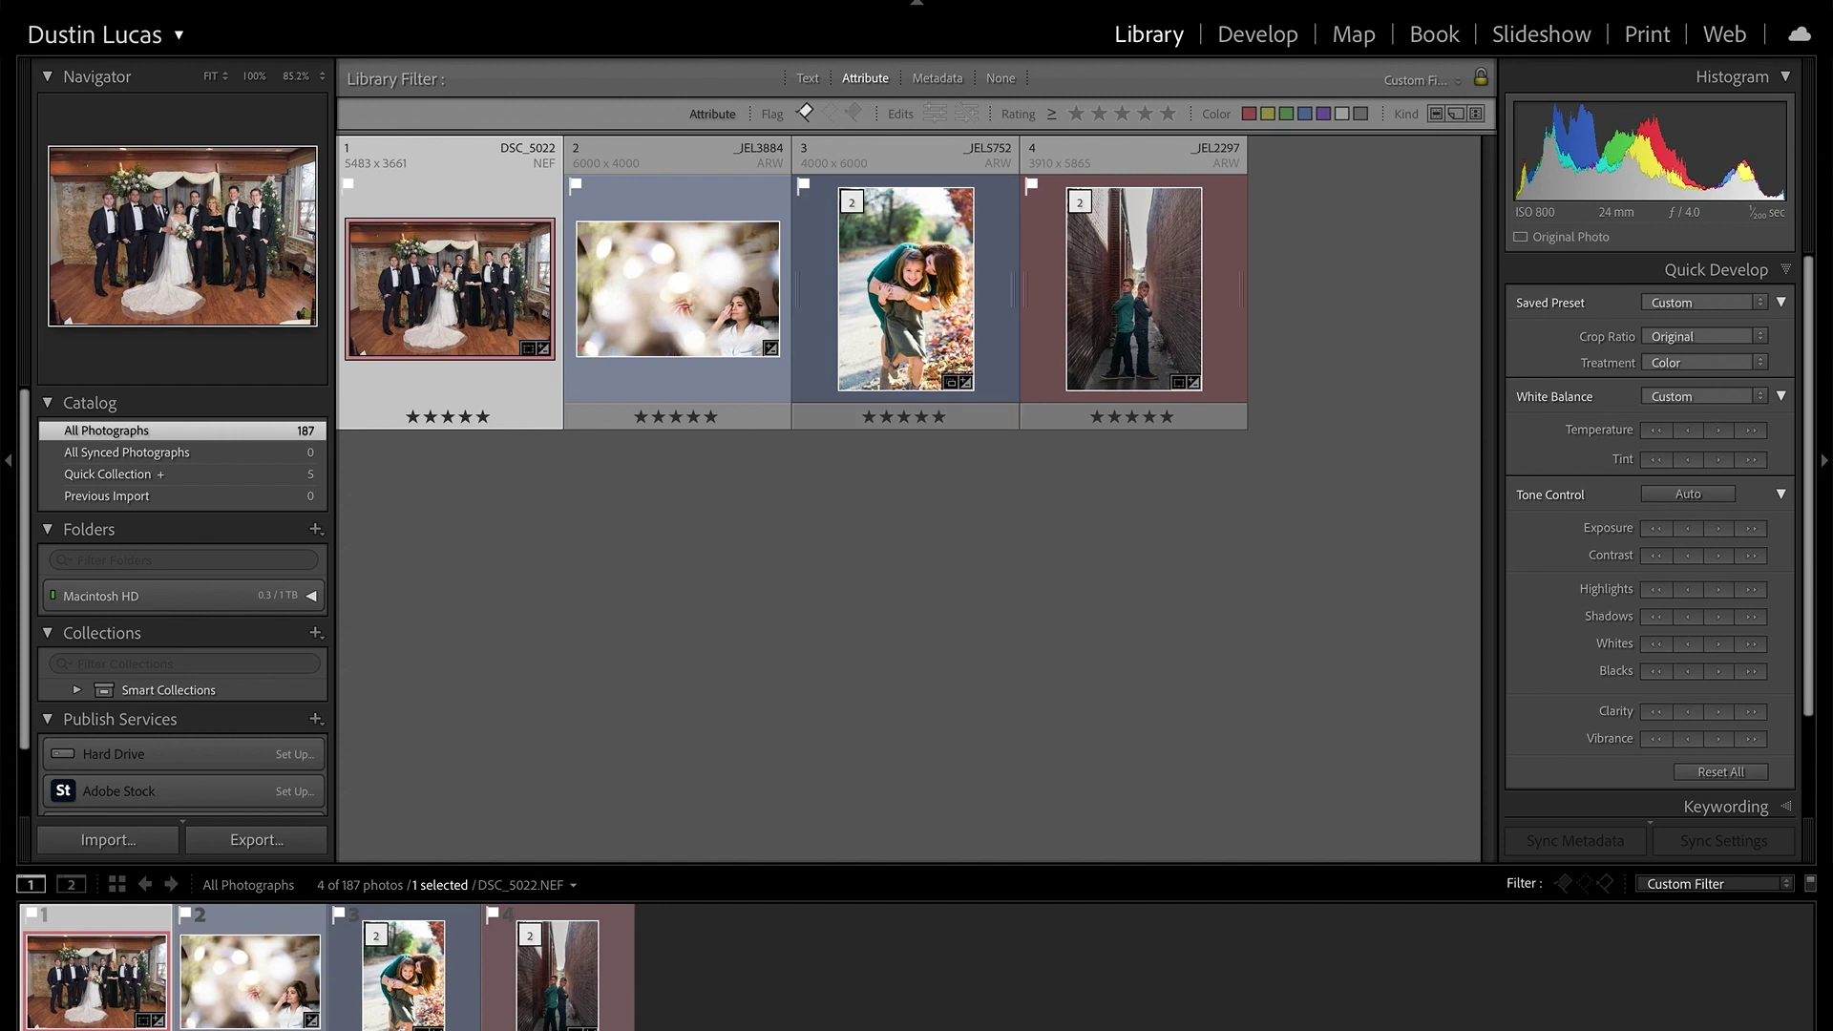
{"action": "left_click", "coordinate": [95, 2]}
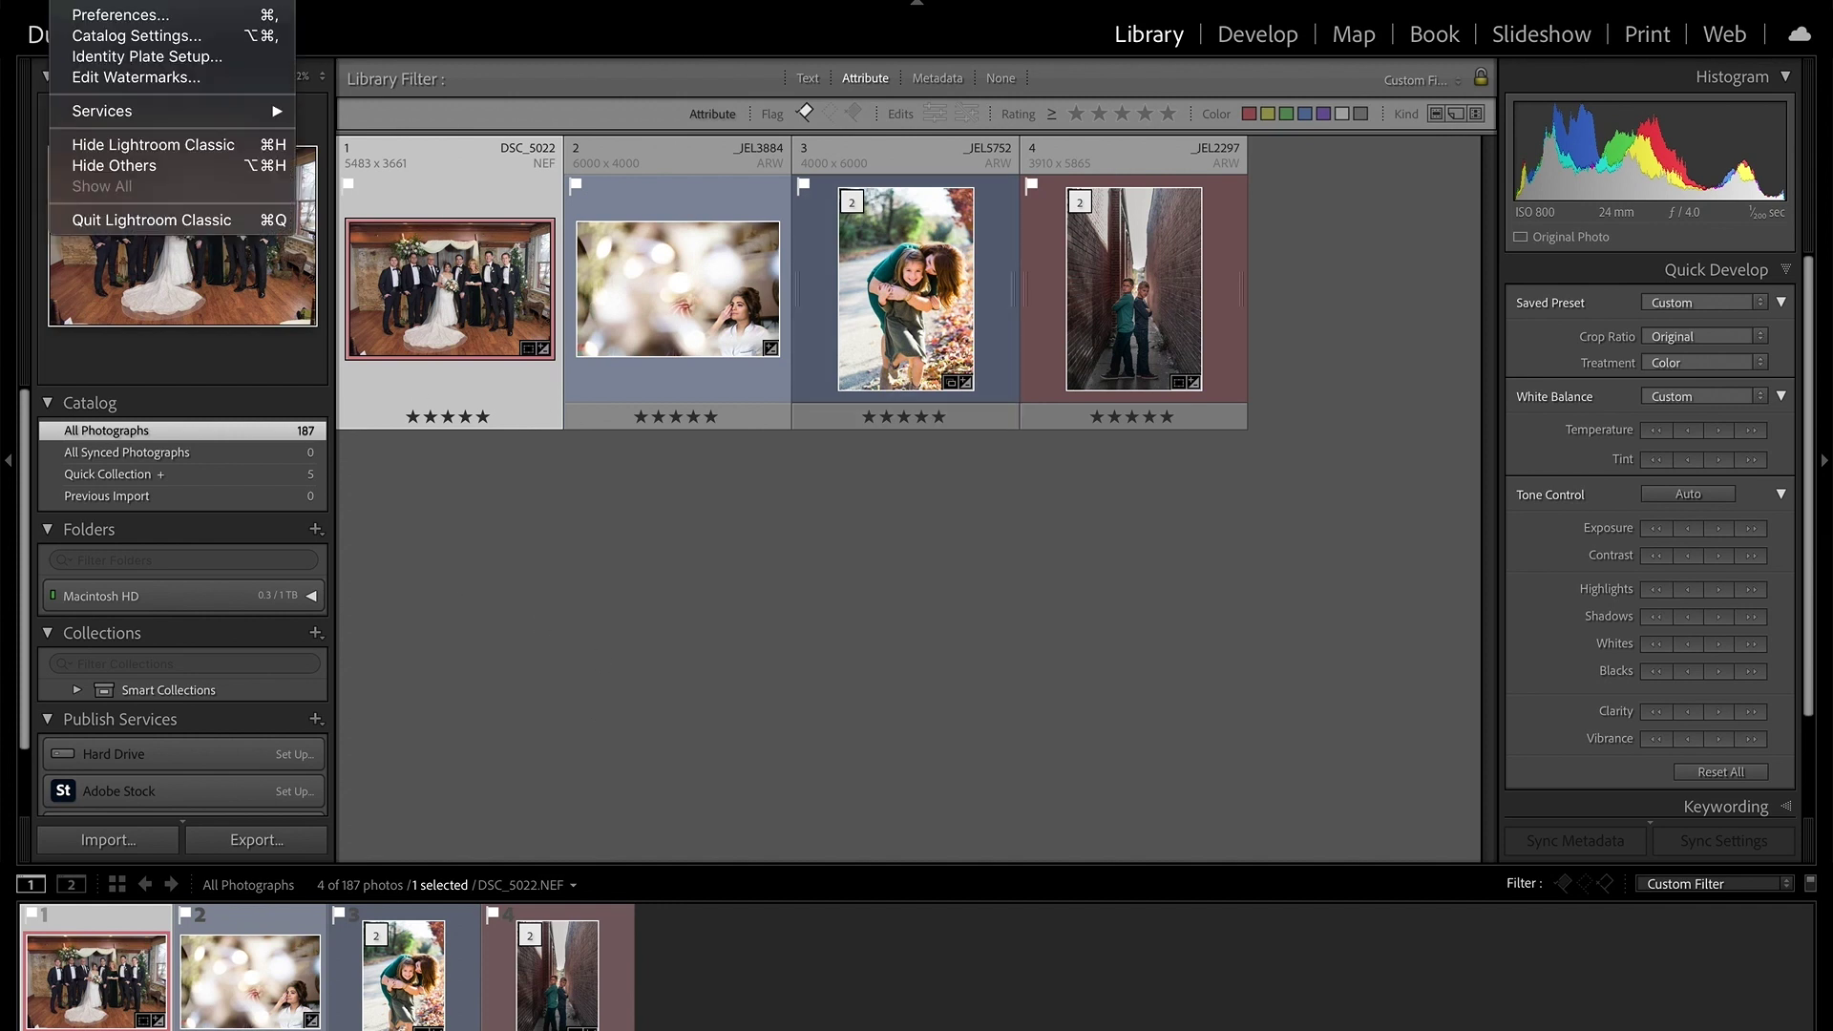
{"action": "left_click", "coordinate": [140, 17]}
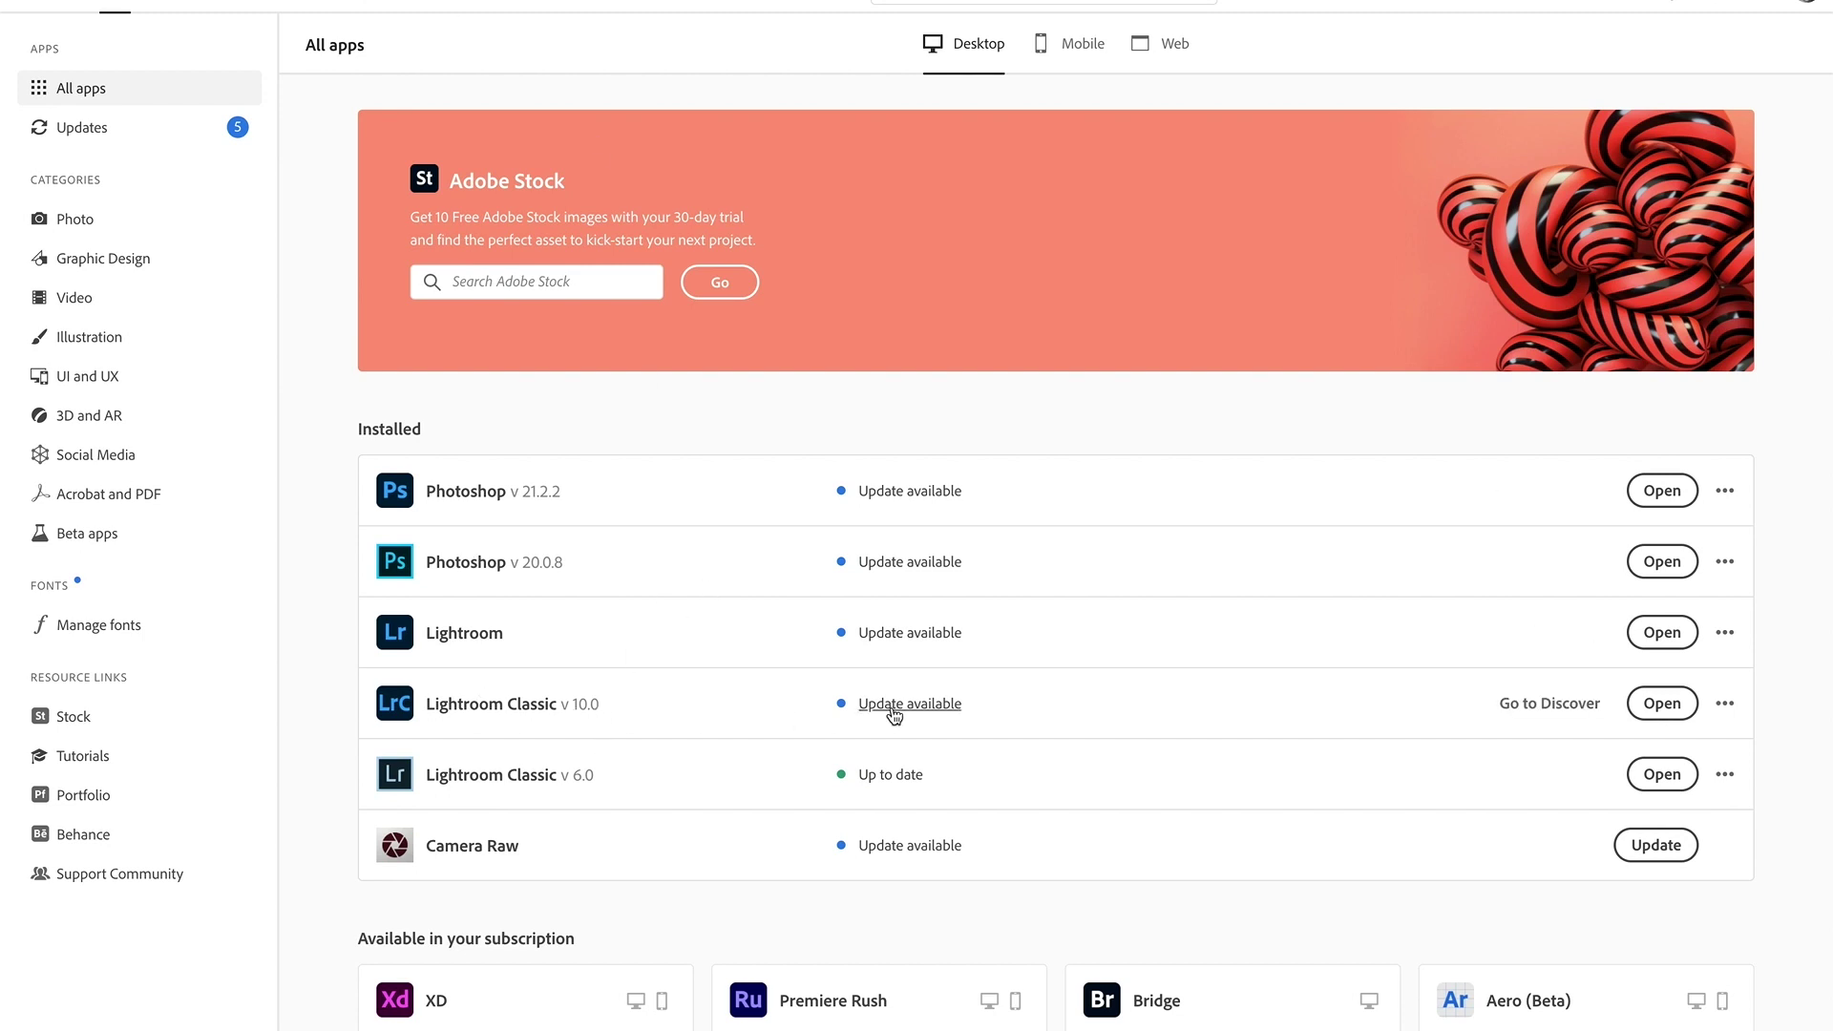
In Creative Cloud, view the other available versions of Lightroom Classic v 10.0 and close the version list
{"action": "left_click", "coordinate": [1724, 704]}
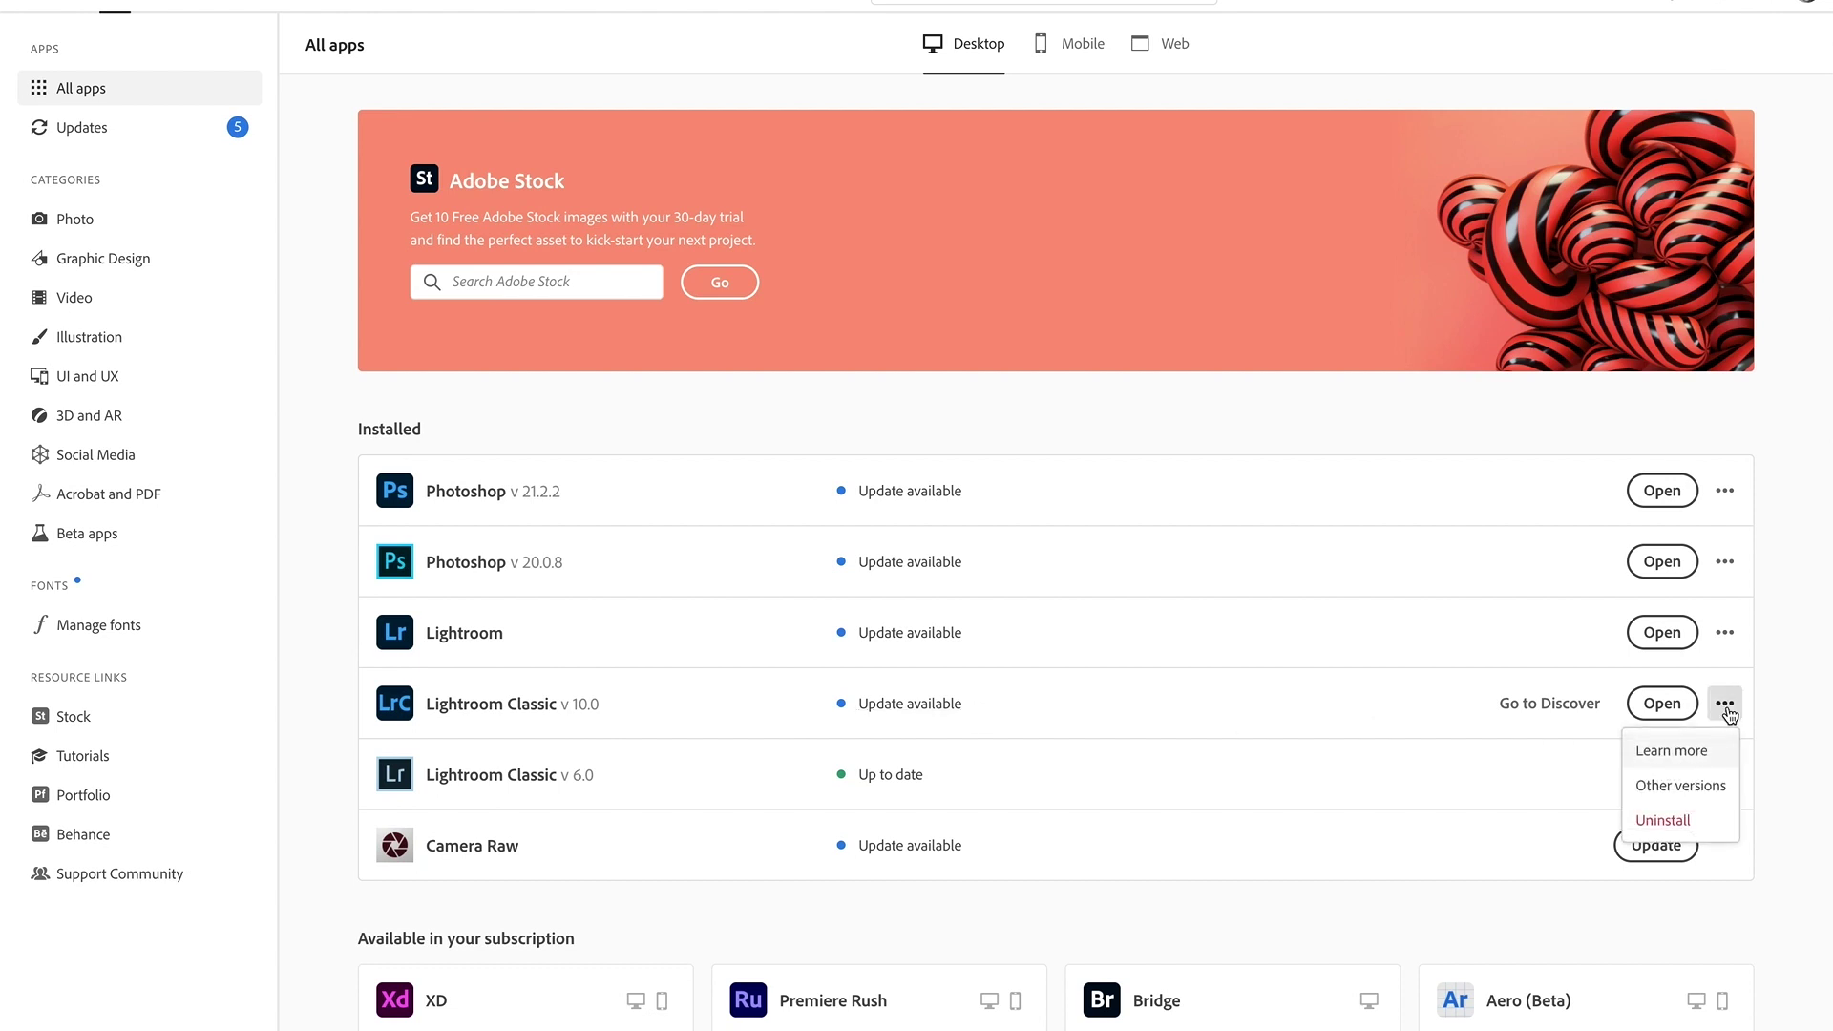
{"action": "left_click", "coordinate": [1668, 785]}
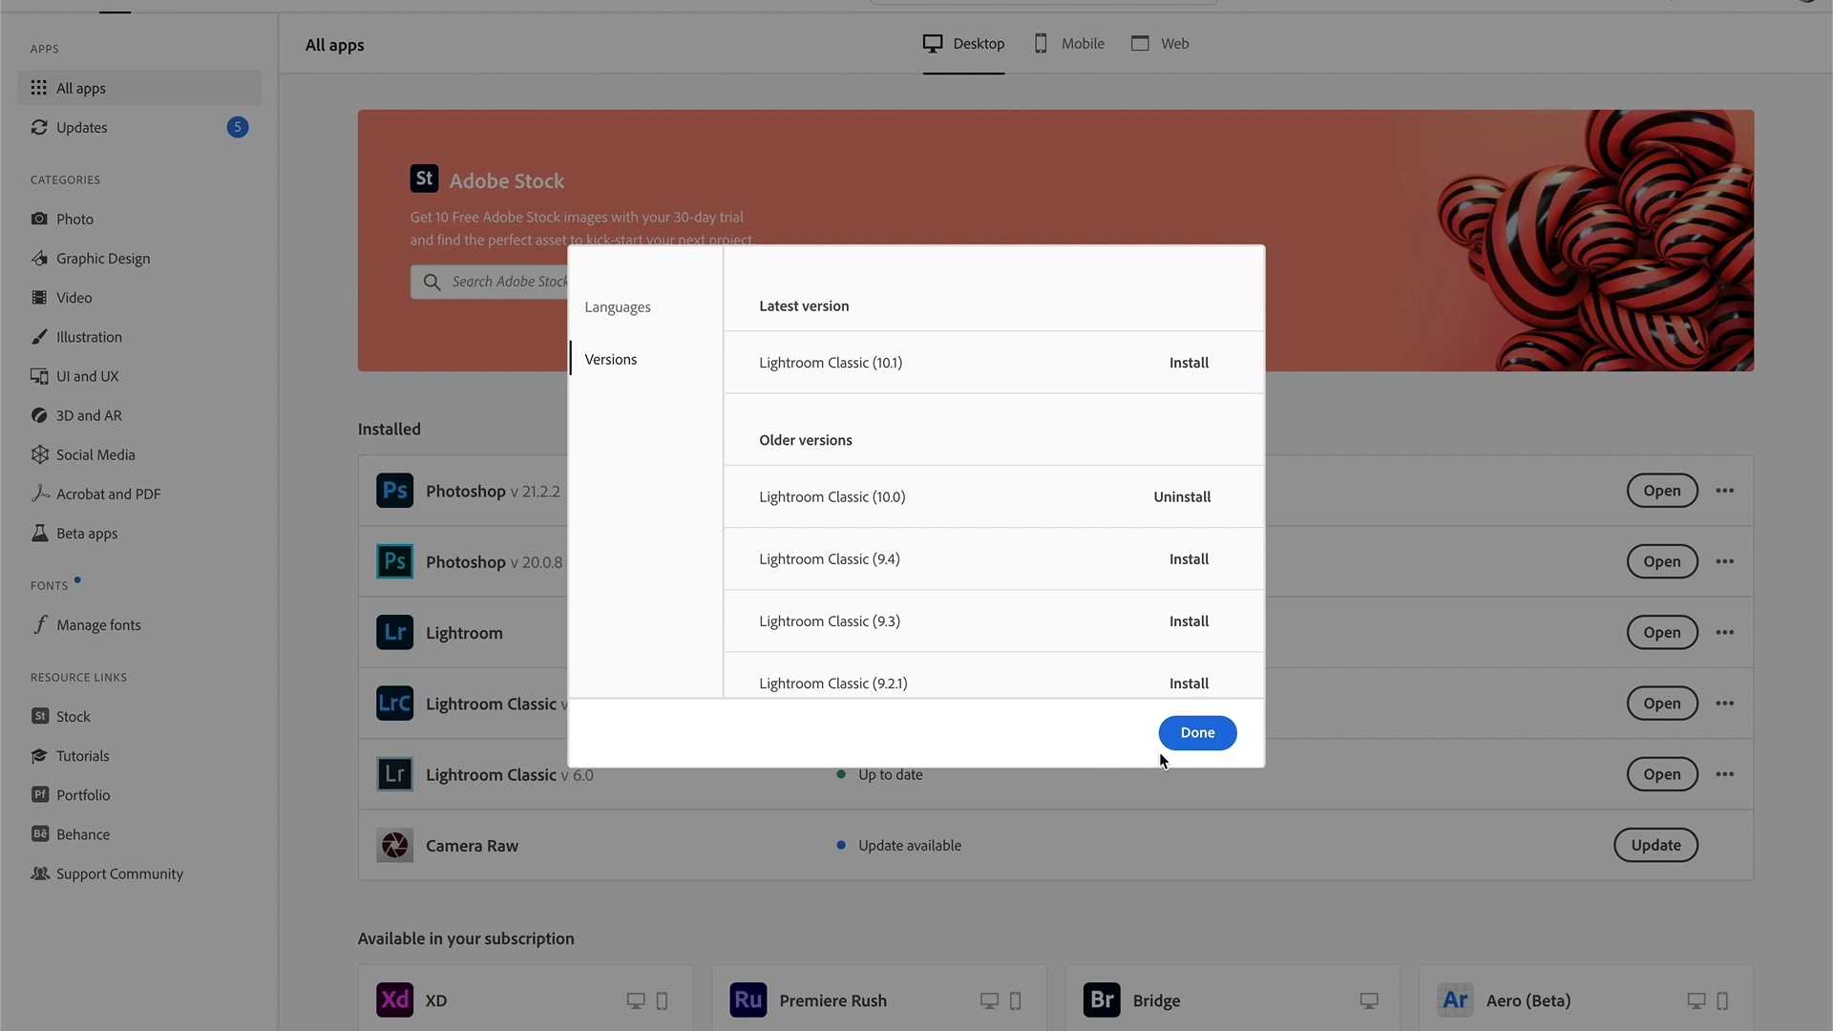
{"action": "left_click", "coordinate": [1187, 746]}
{"action": "mouse_move", "coordinate": [1188, 750]}
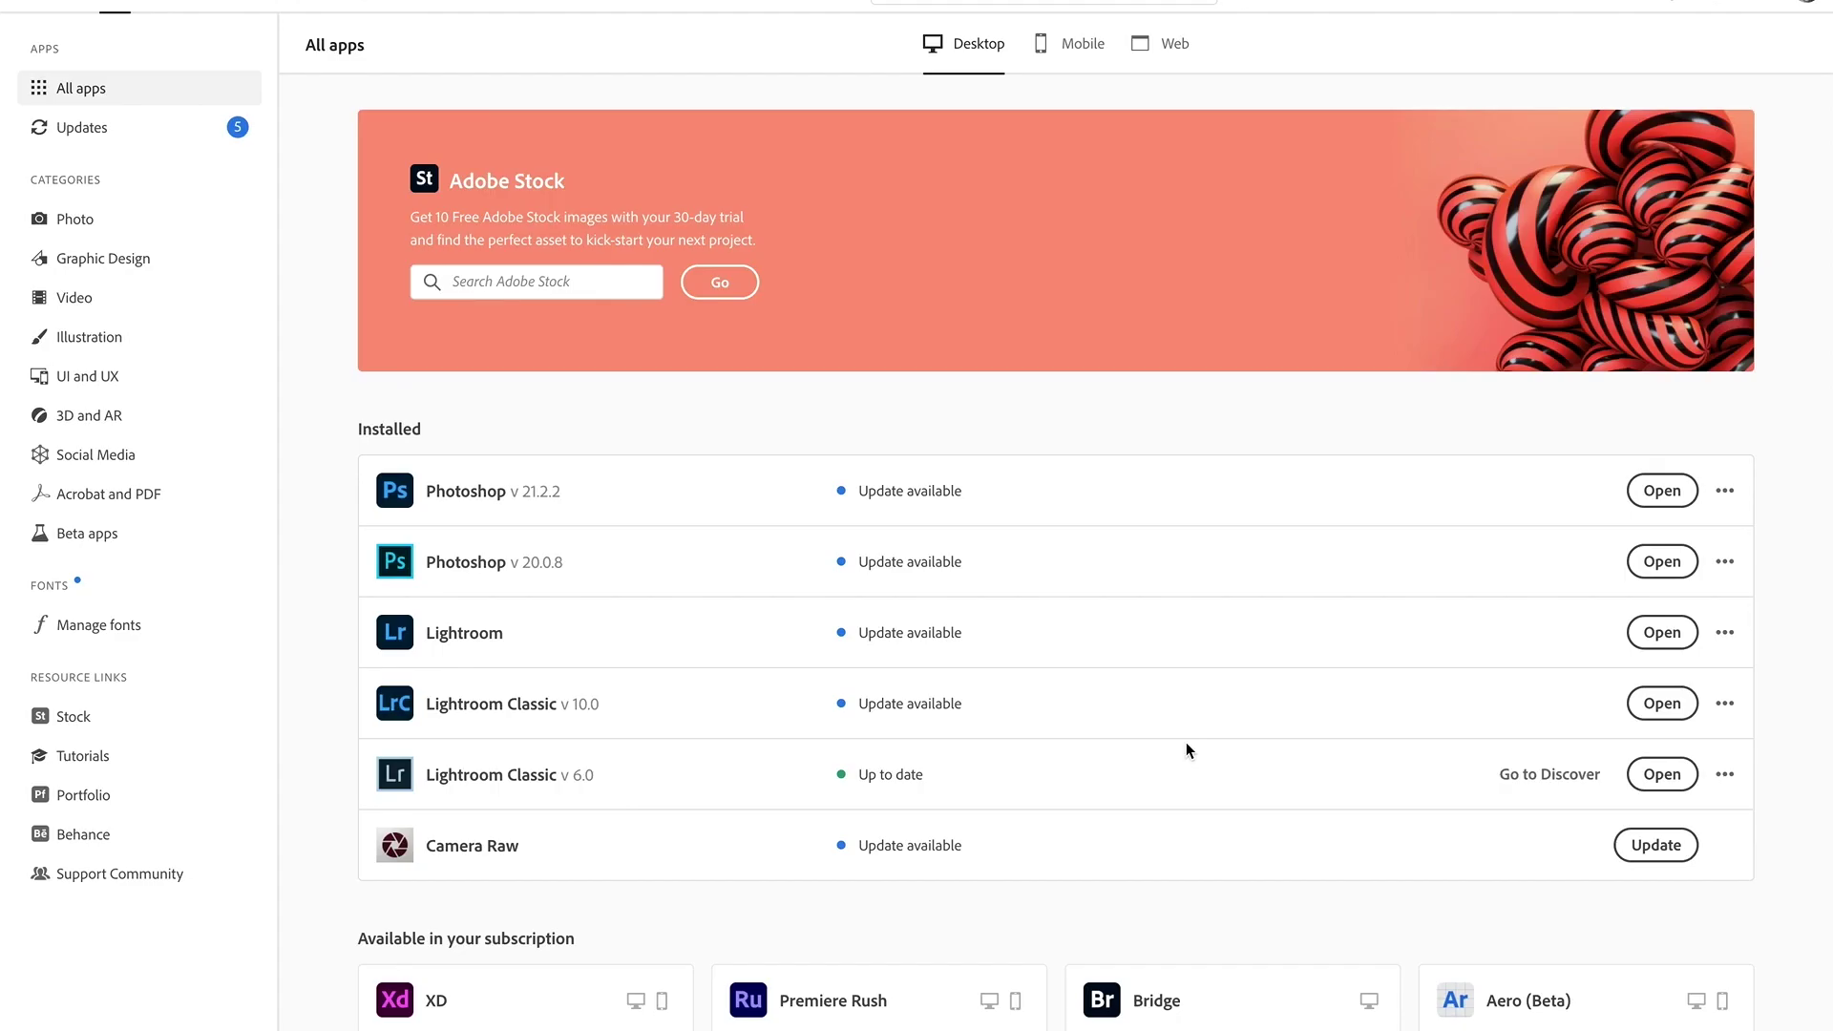
Switch to Lightroom Classic, open the photo import window, review the Build Previews choices keeping Minimal, and close the window
{"action": "key", "text": "super+Tab"}
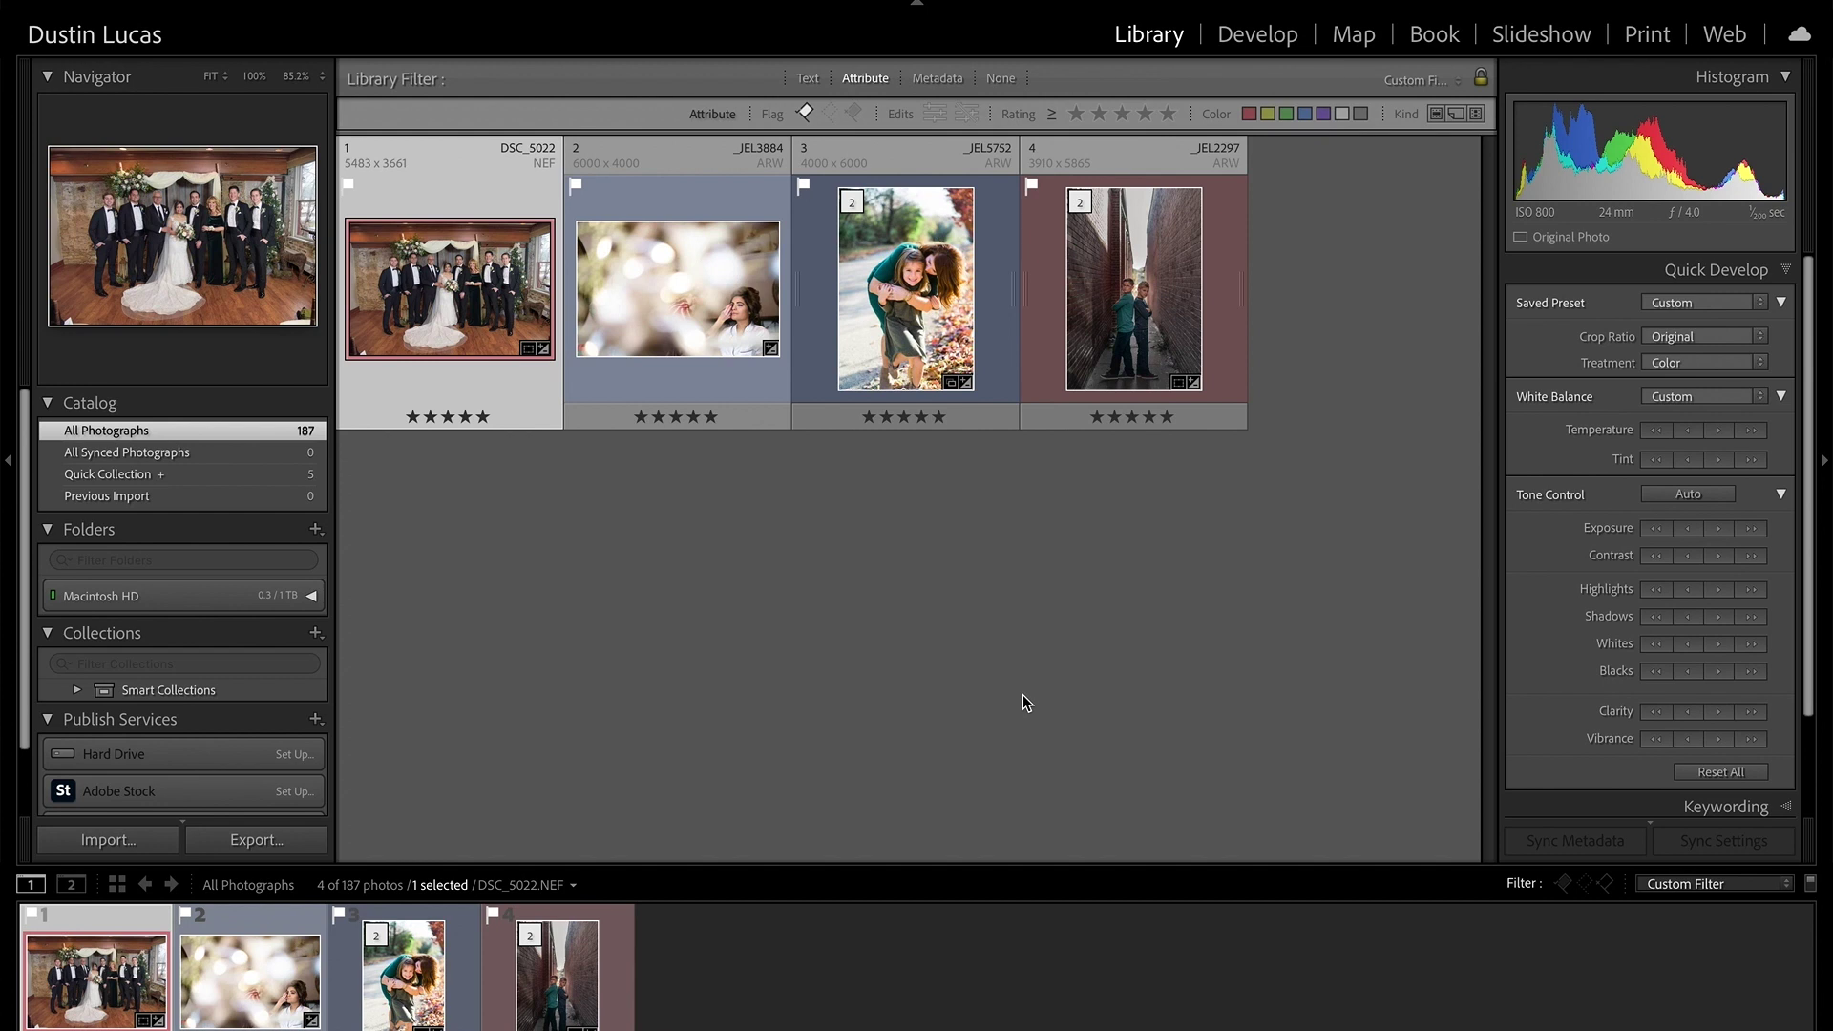
{"action": "key", "text": "super+shift+i"}
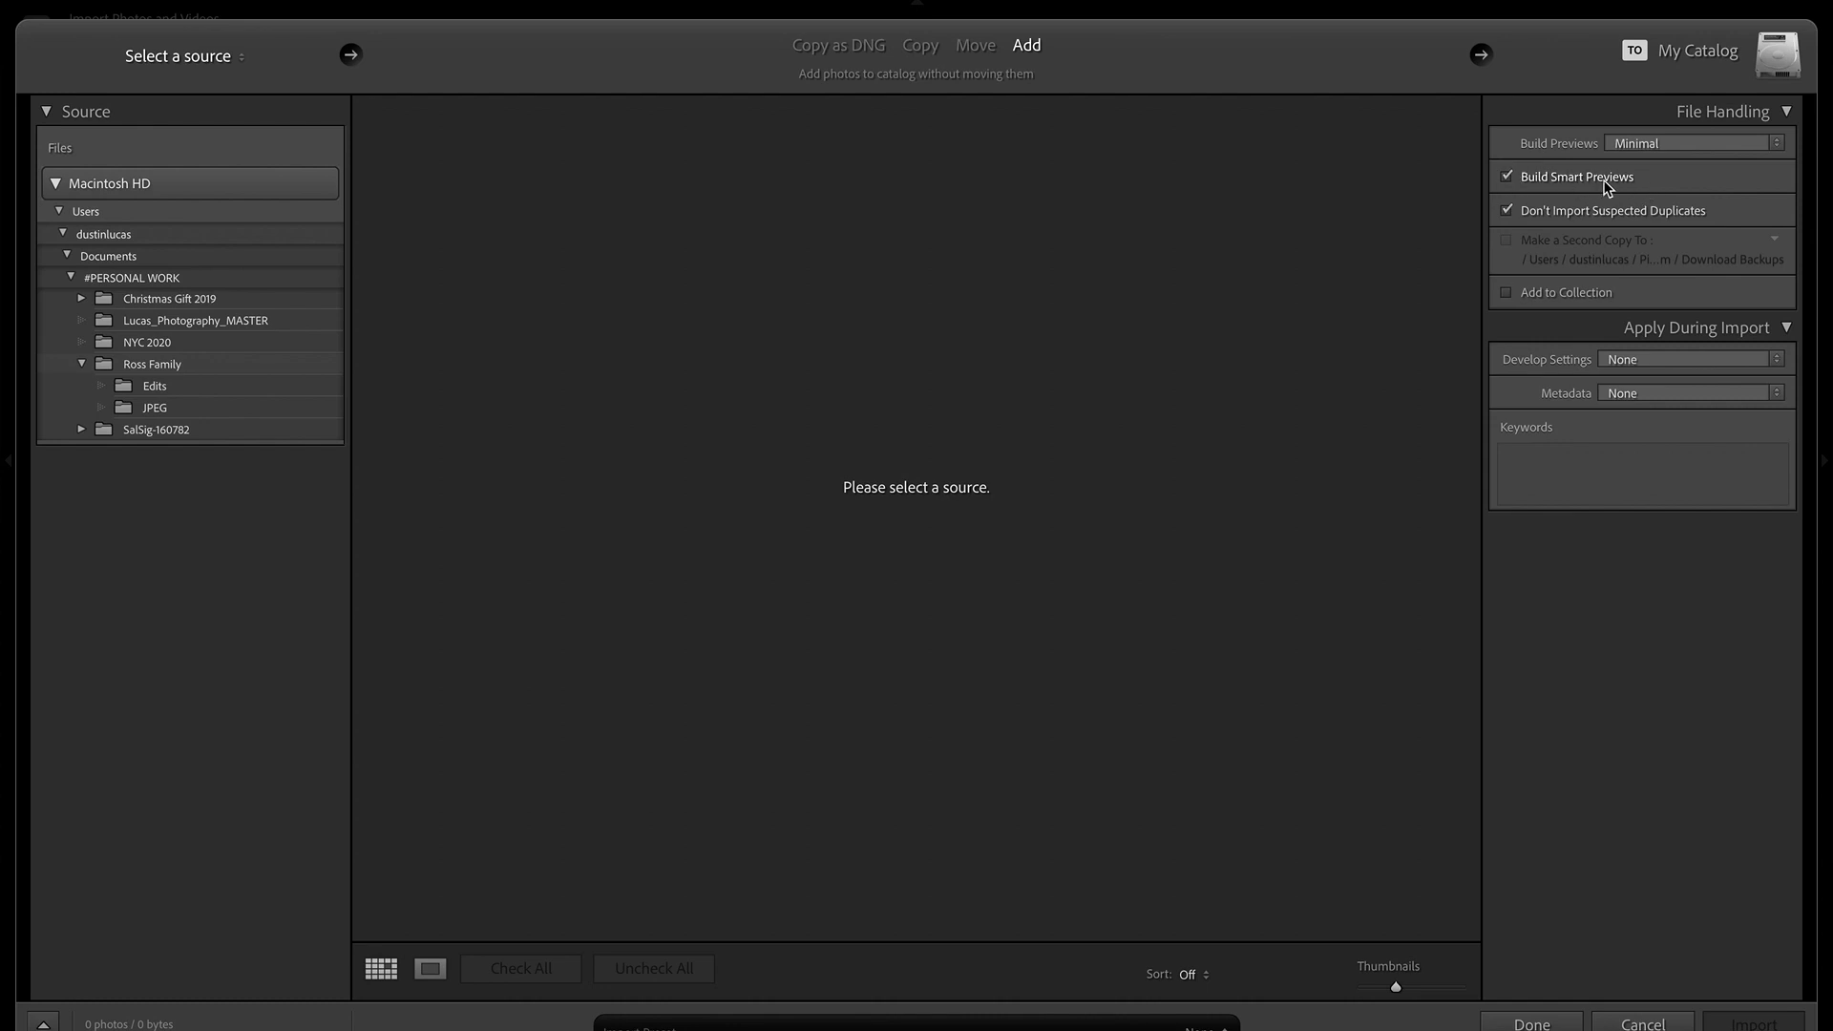
{"action": "left_click", "coordinate": [1636, 143]}
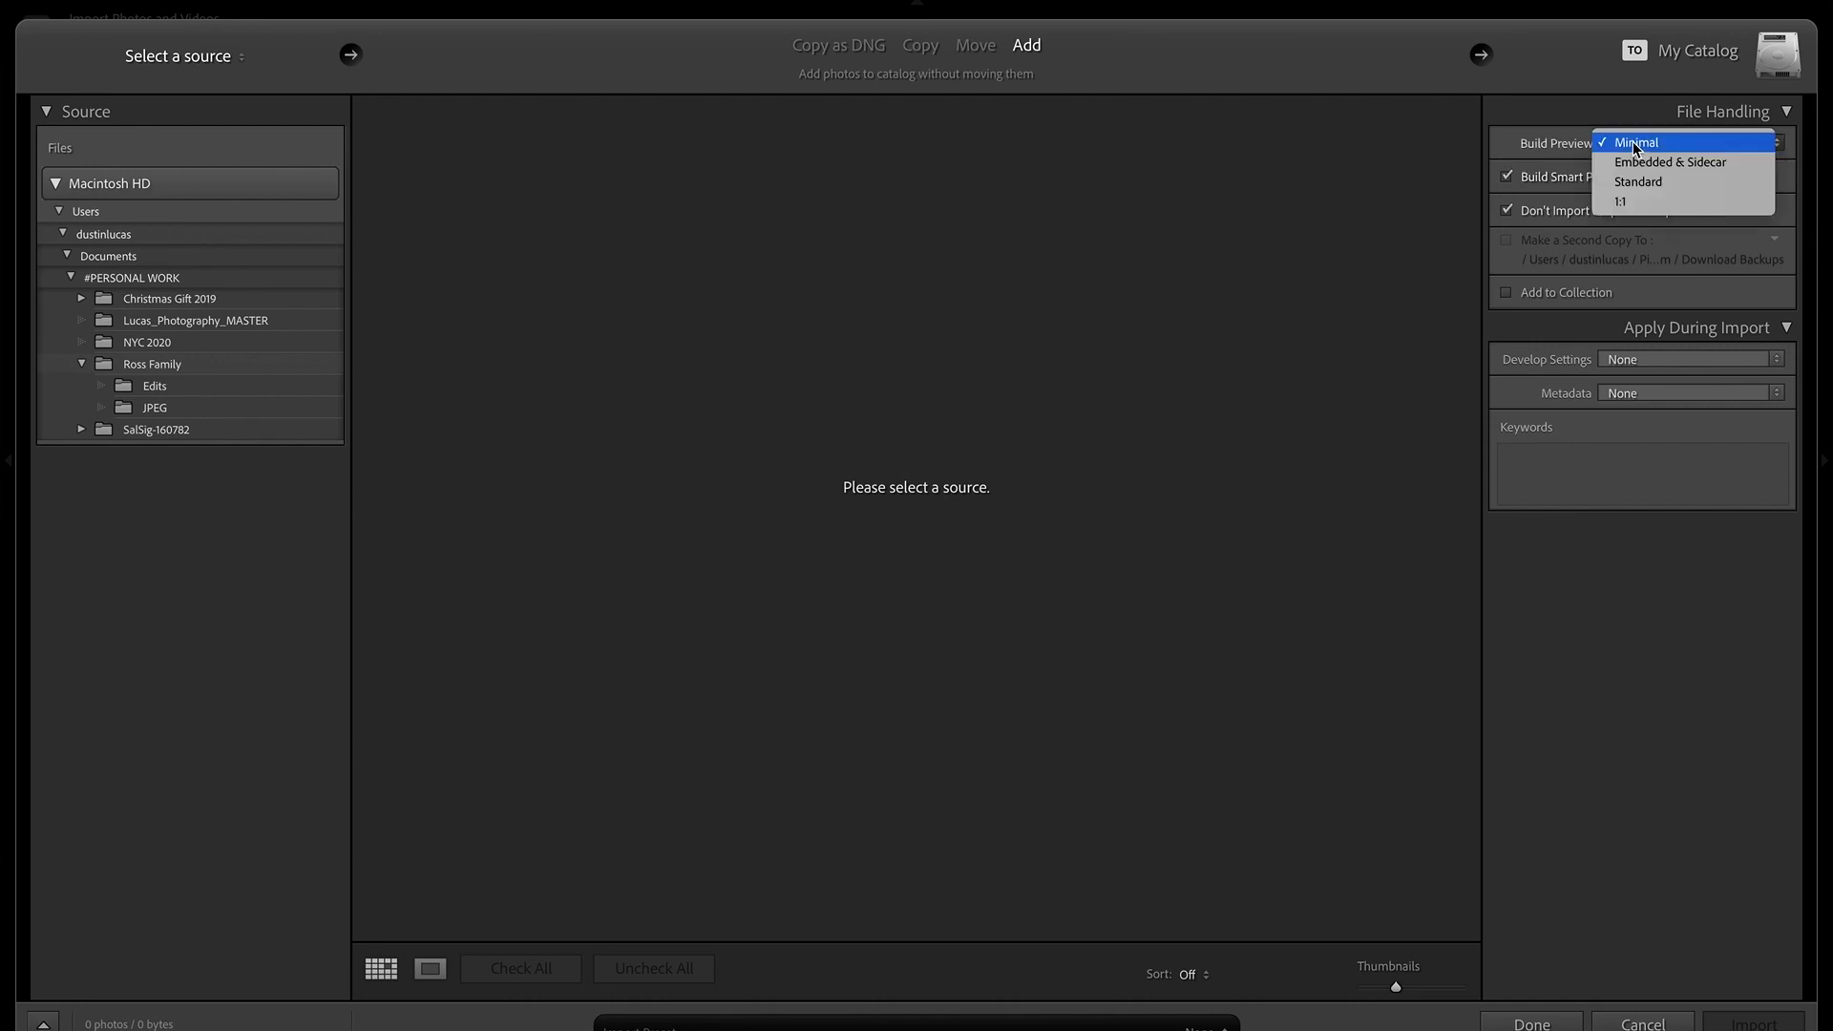
{"action": "left_click", "coordinate": [1589, 145]}
{"action": "left_click", "coordinate": [1636, 143]}
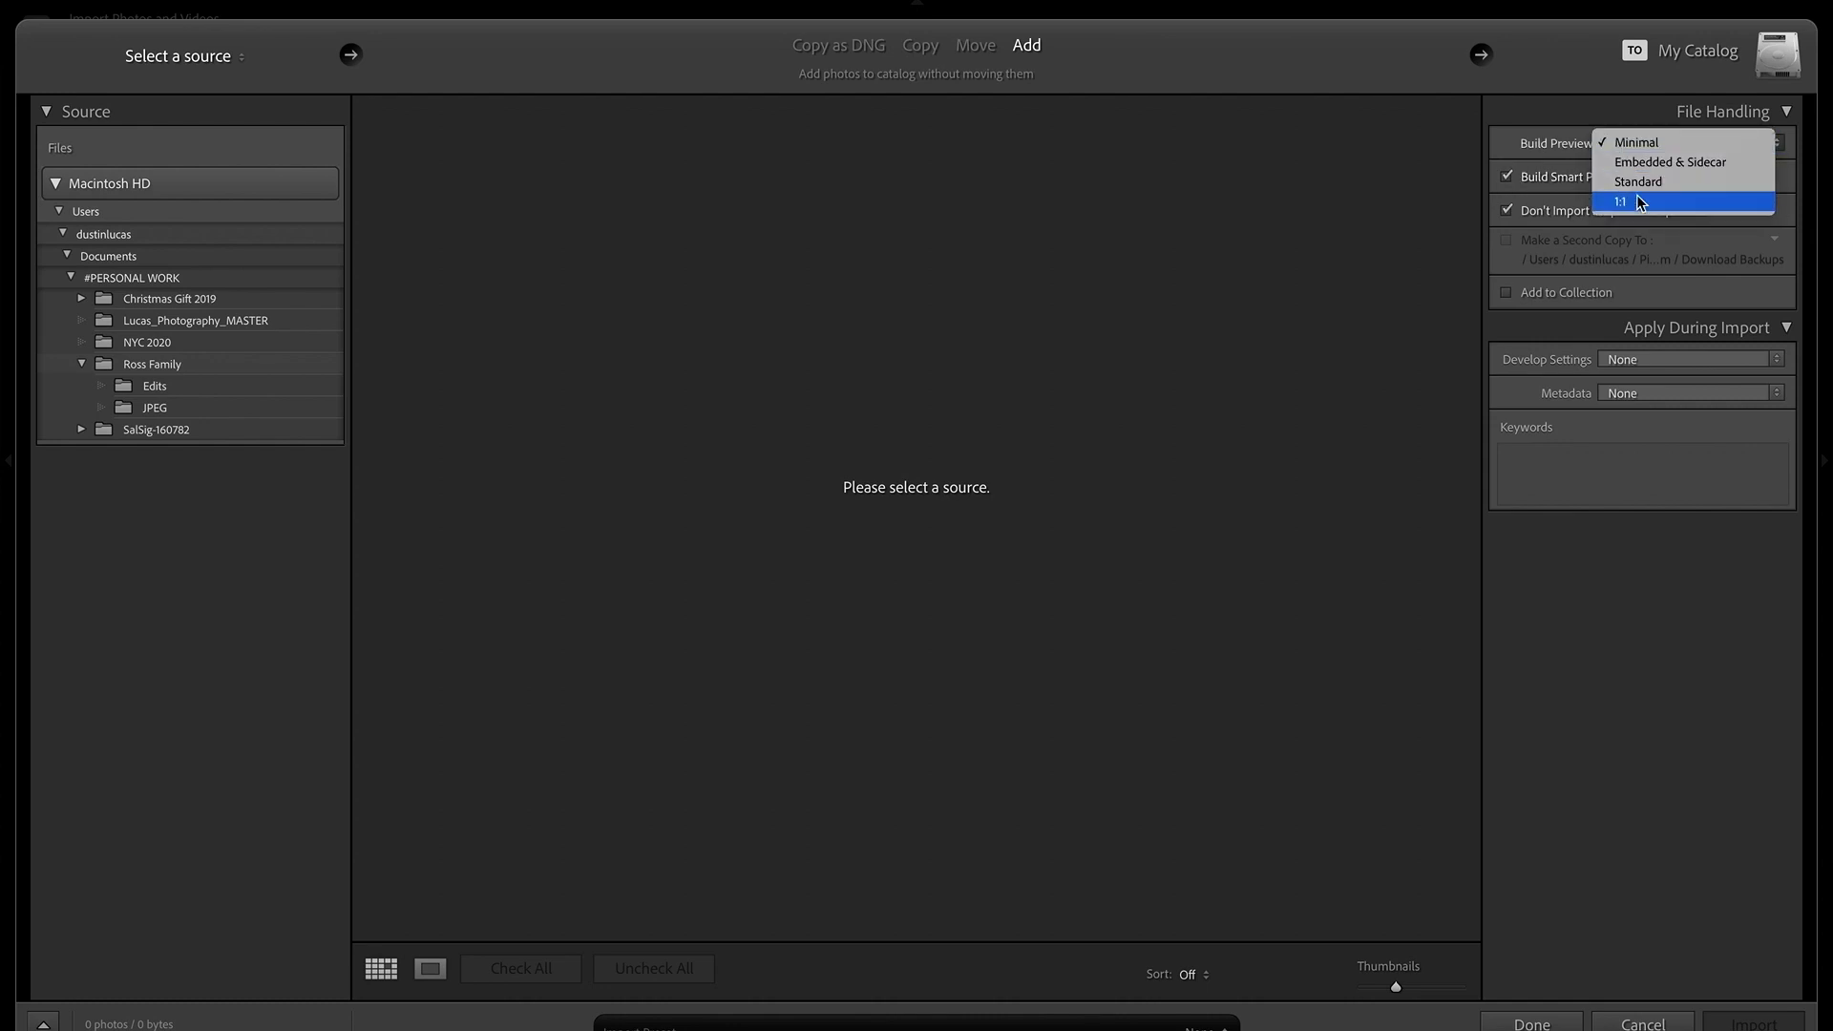
{"action": "left_click", "coordinate": [1635, 142]}
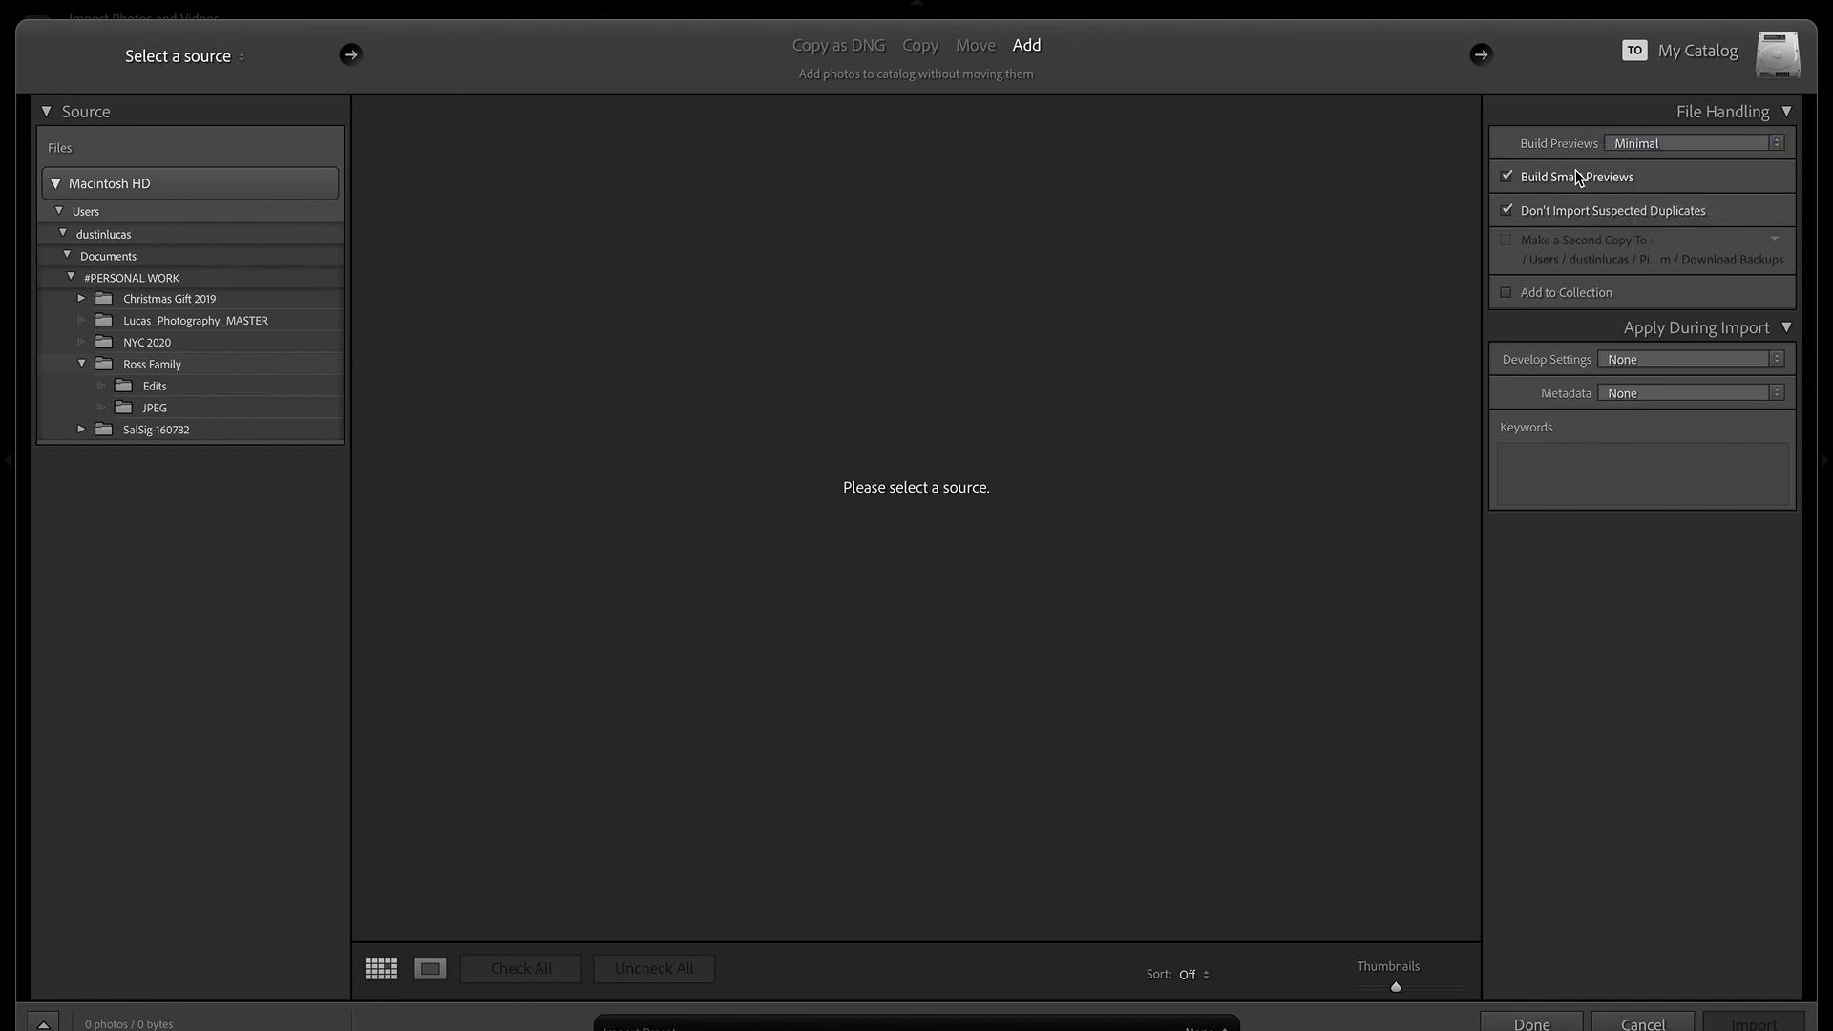
{"action": "left_click", "coordinate": [1531, 1024]}
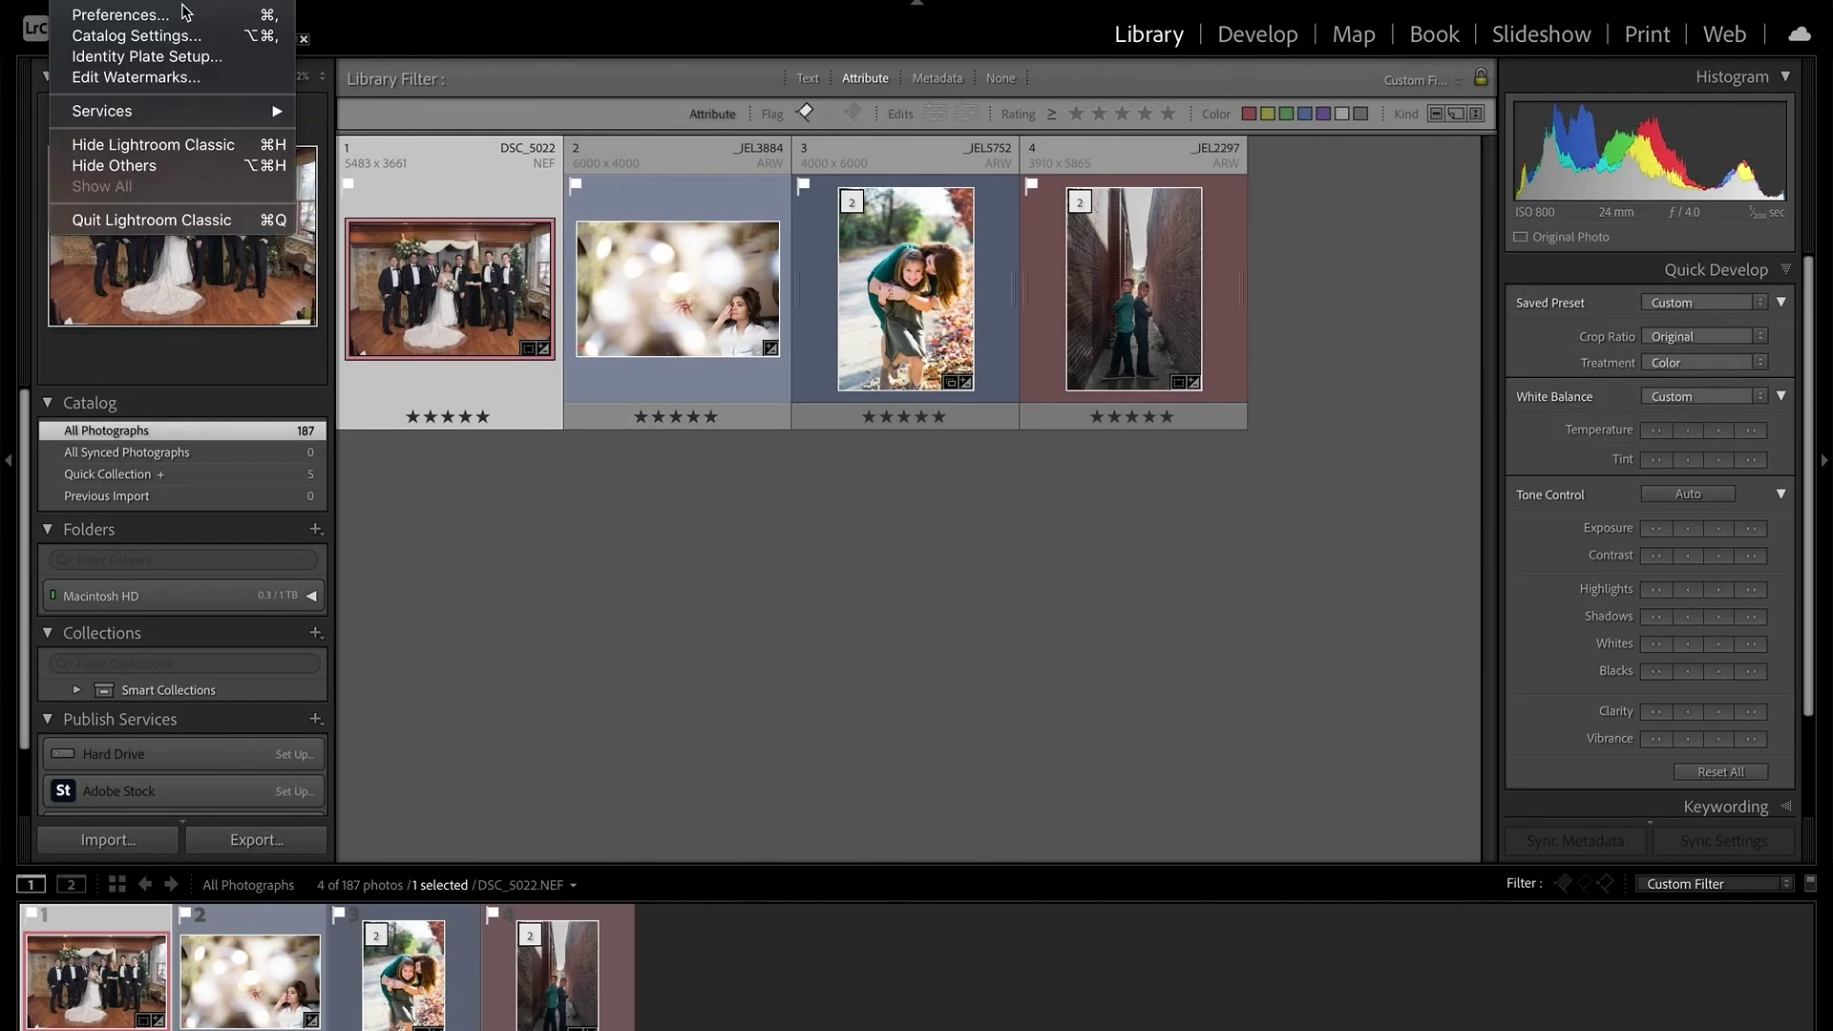
Review the Use Smart Previews instead of Originals option in the Performance preferences and close the preferences
{"action": "left_click", "coordinate": [185, 17]}
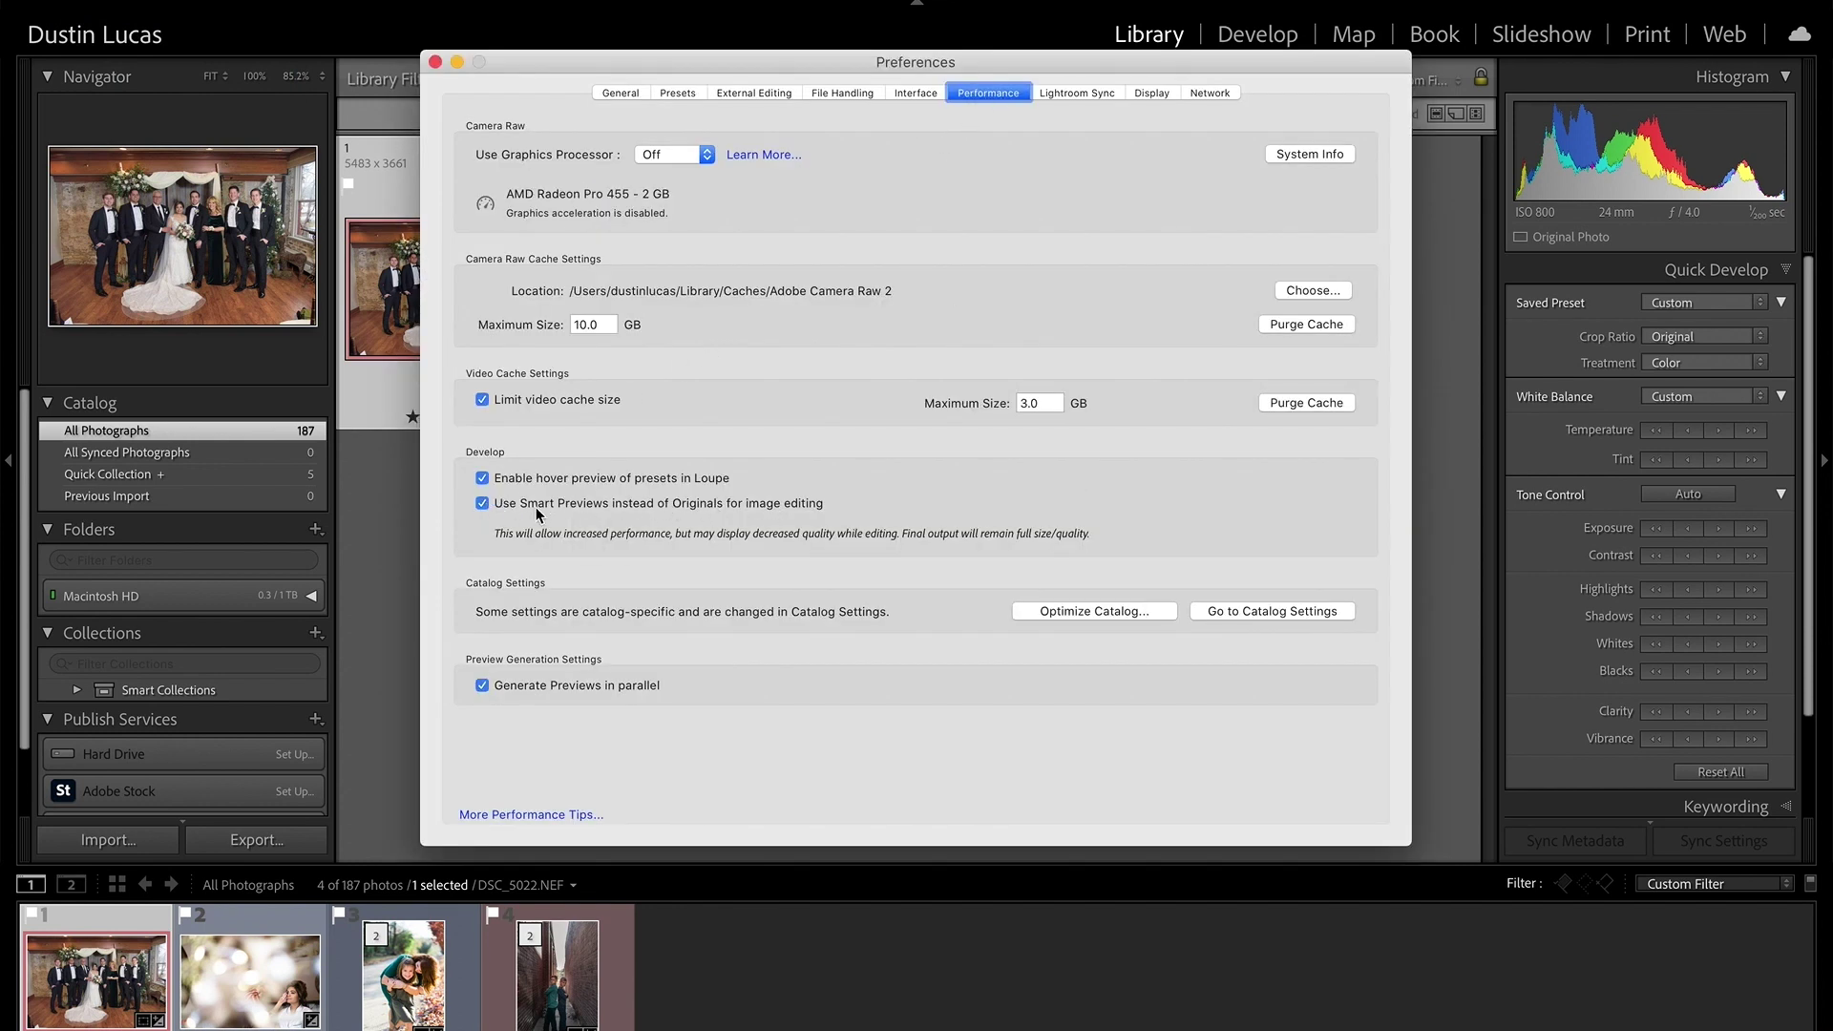
{"action": "left_click", "coordinate": [435, 61]}
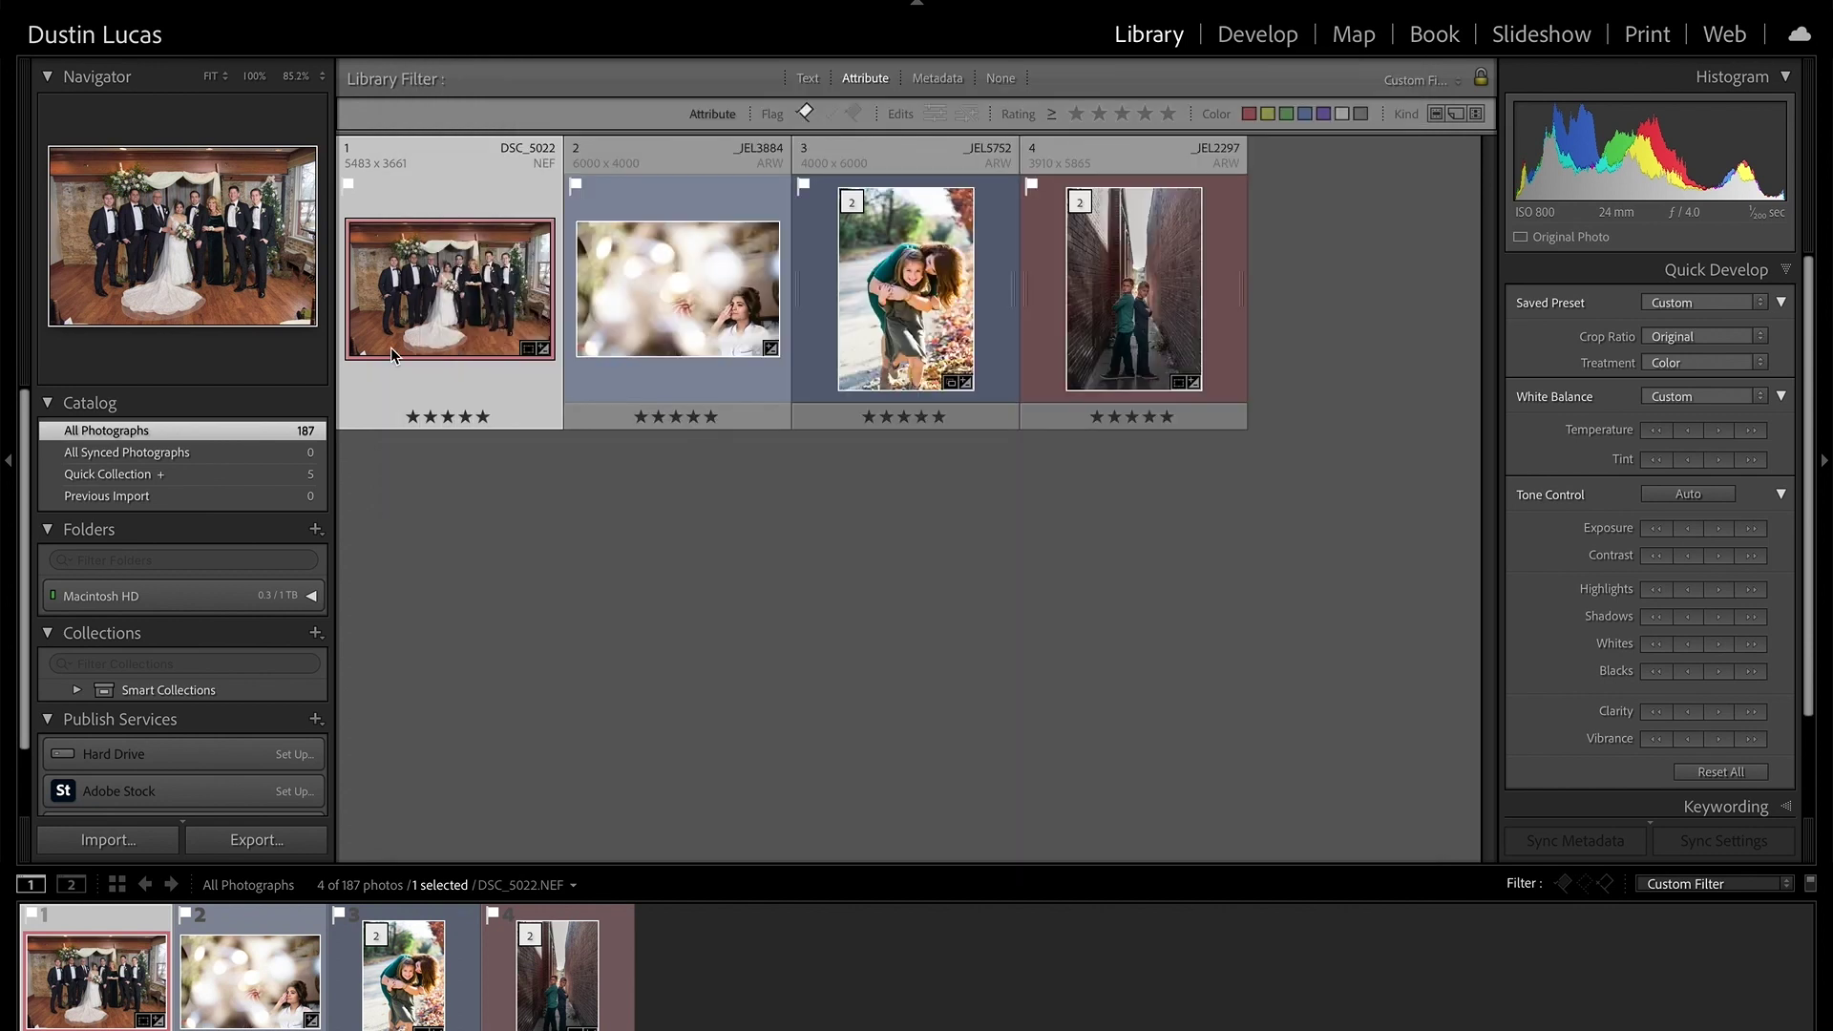
Expand the Macintosh HD volume and its #Photography folder to list the subfolders
{"action": "left_click", "coordinate": [246, 596]}
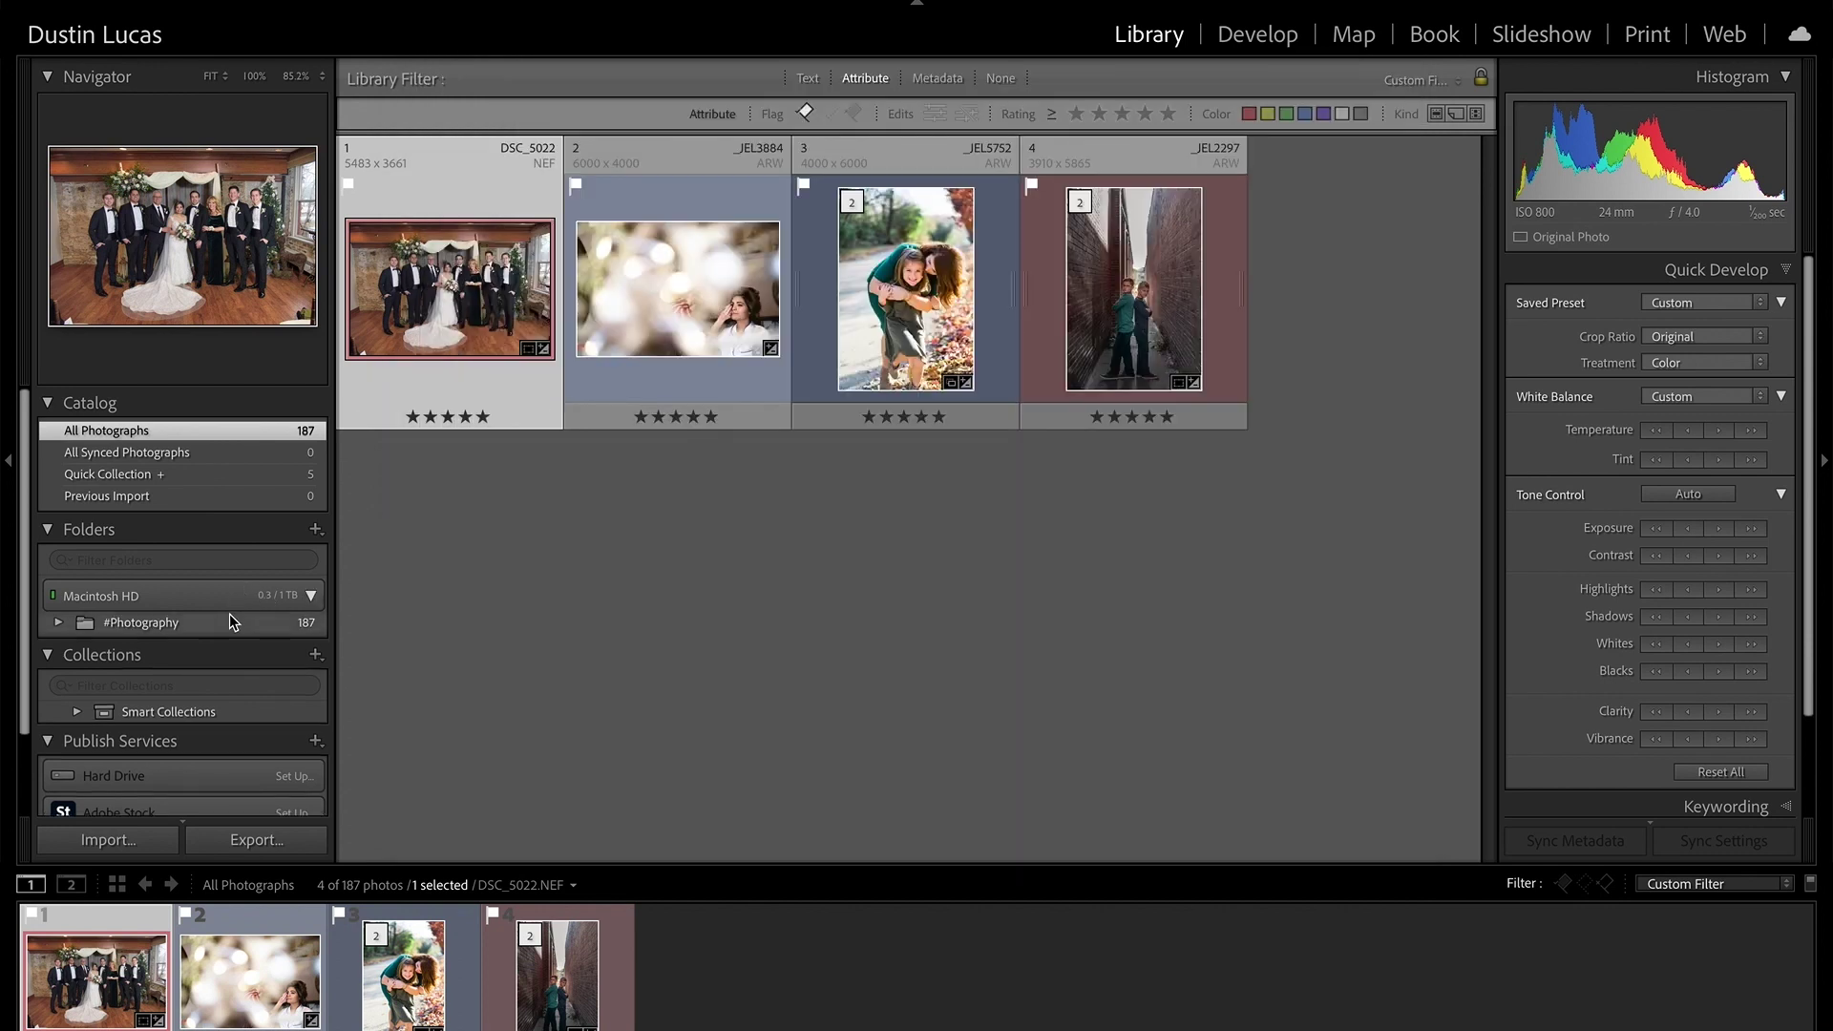
{"action": "left_click", "coordinate": [59, 622]}
{"action": "scroll", "coordinate": [184, 650], "scroll_direction": "down", "scroll_amount": 1}
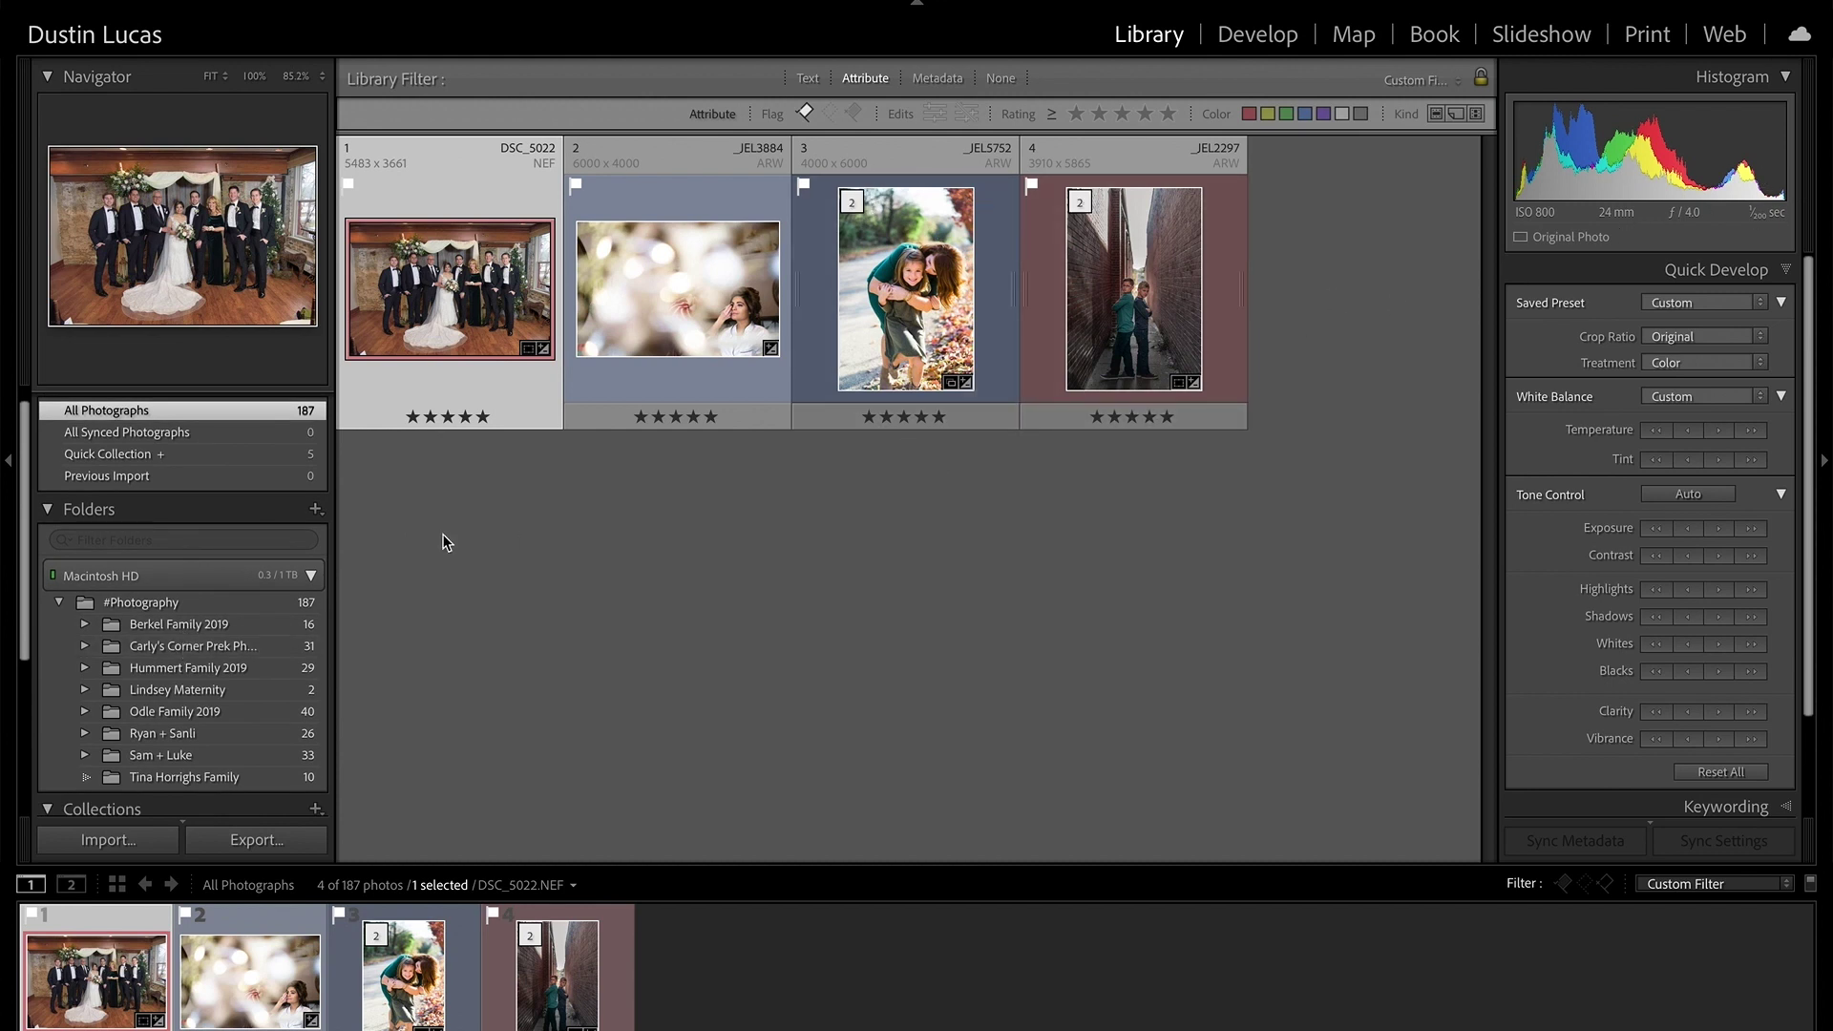
Select all the filtered photos in the grid, build Smart Previews for them, and check their preview status under the histogram
{"action": "key", "text": "super+a"}
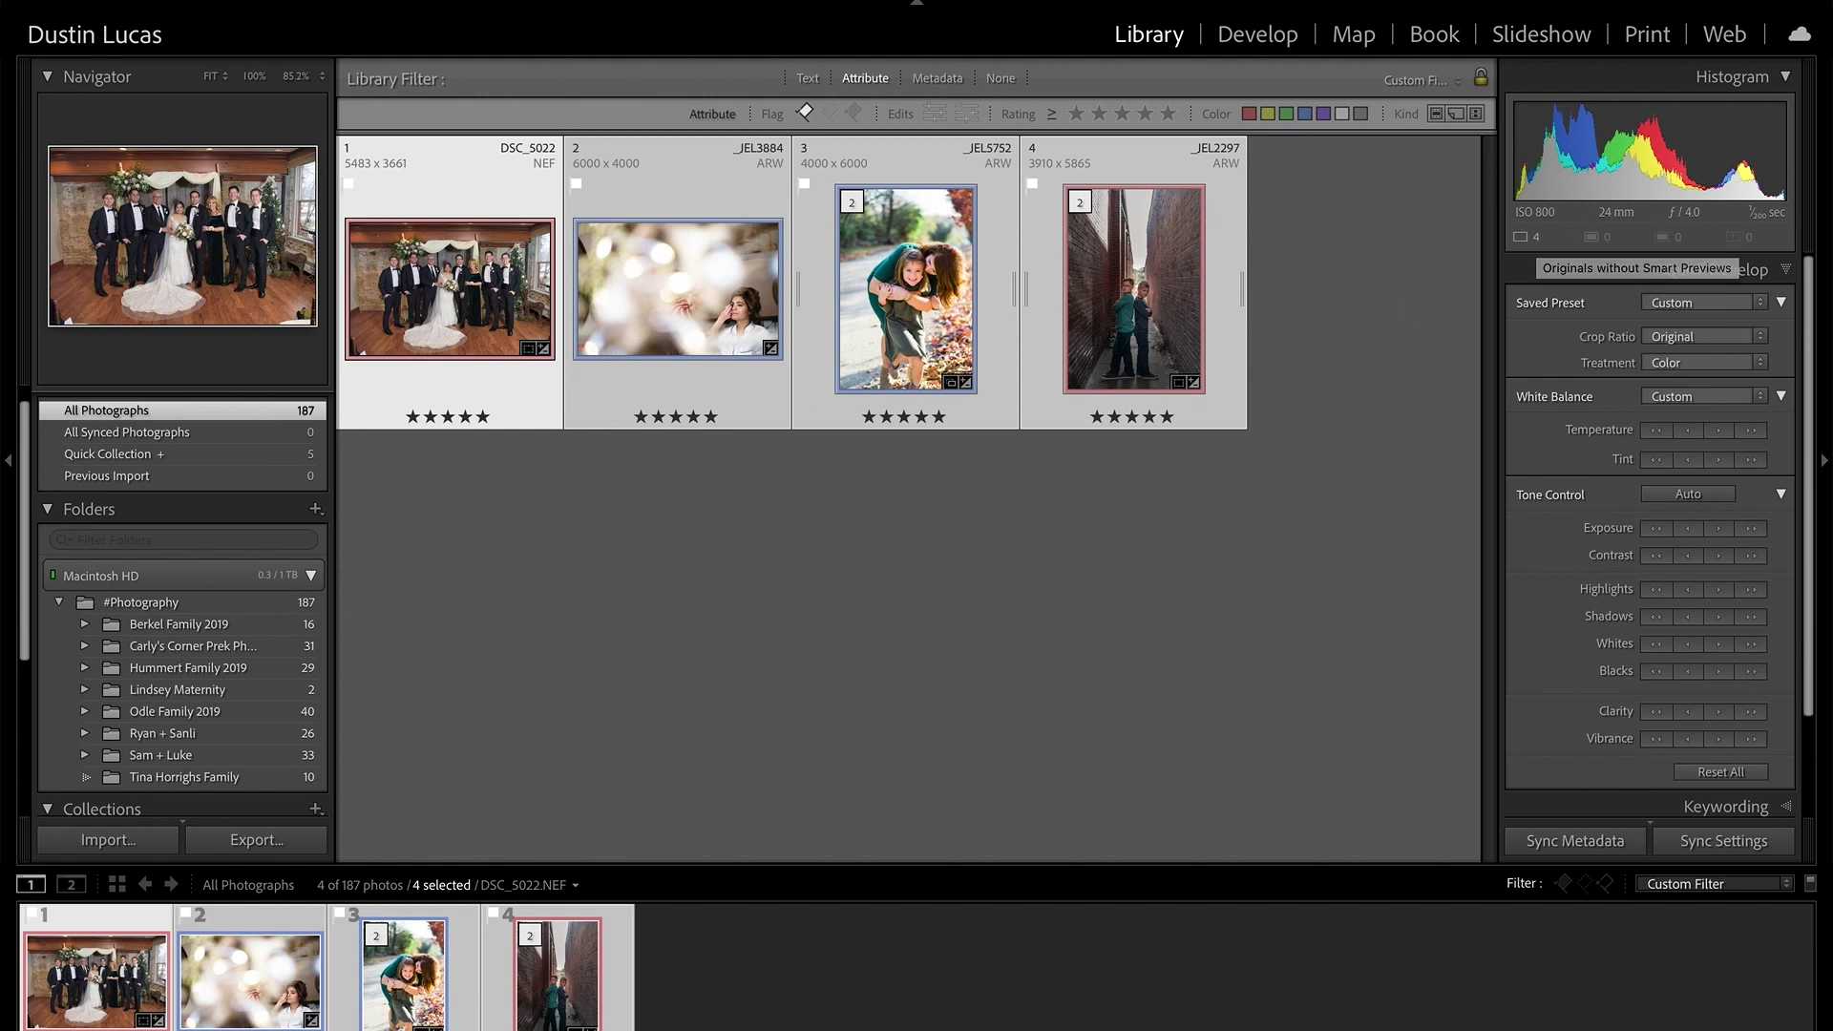
{"action": "left_click", "coordinate": [325, 3]}
{"action": "mouse_move", "coordinate": [393, 554]}
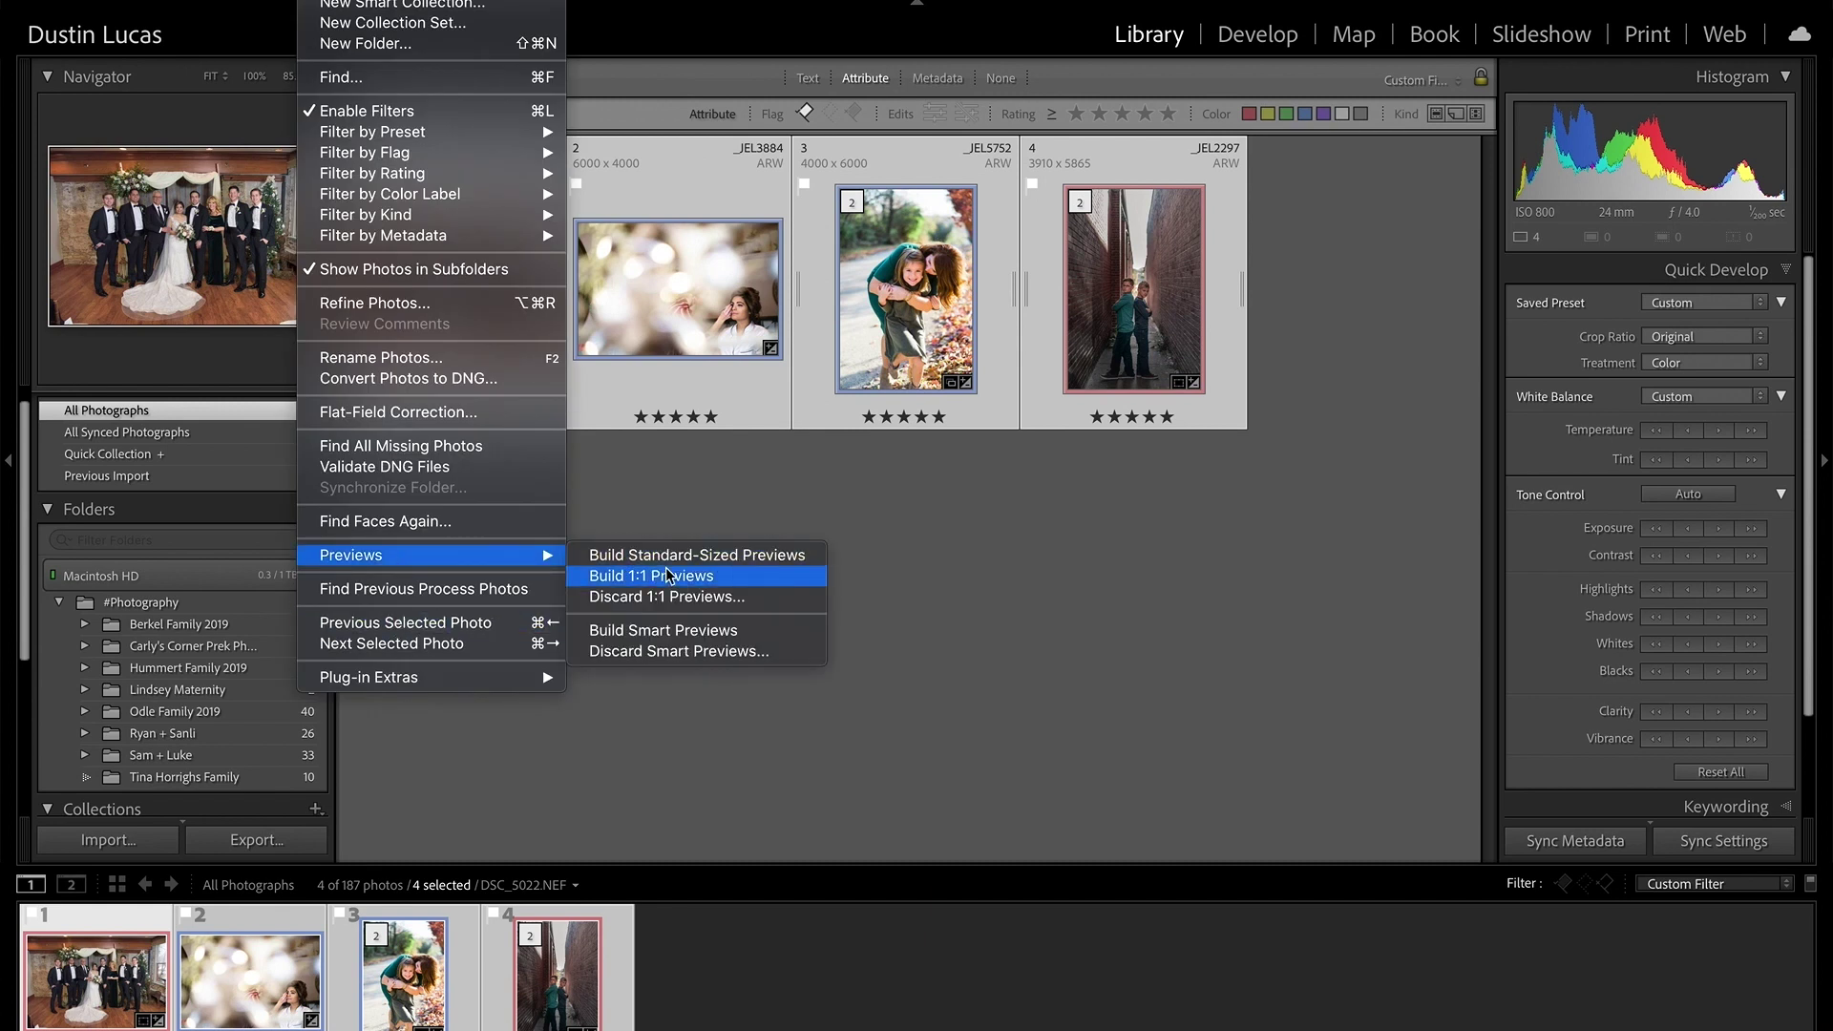
{"action": "left_click", "coordinate": [806, 631]}
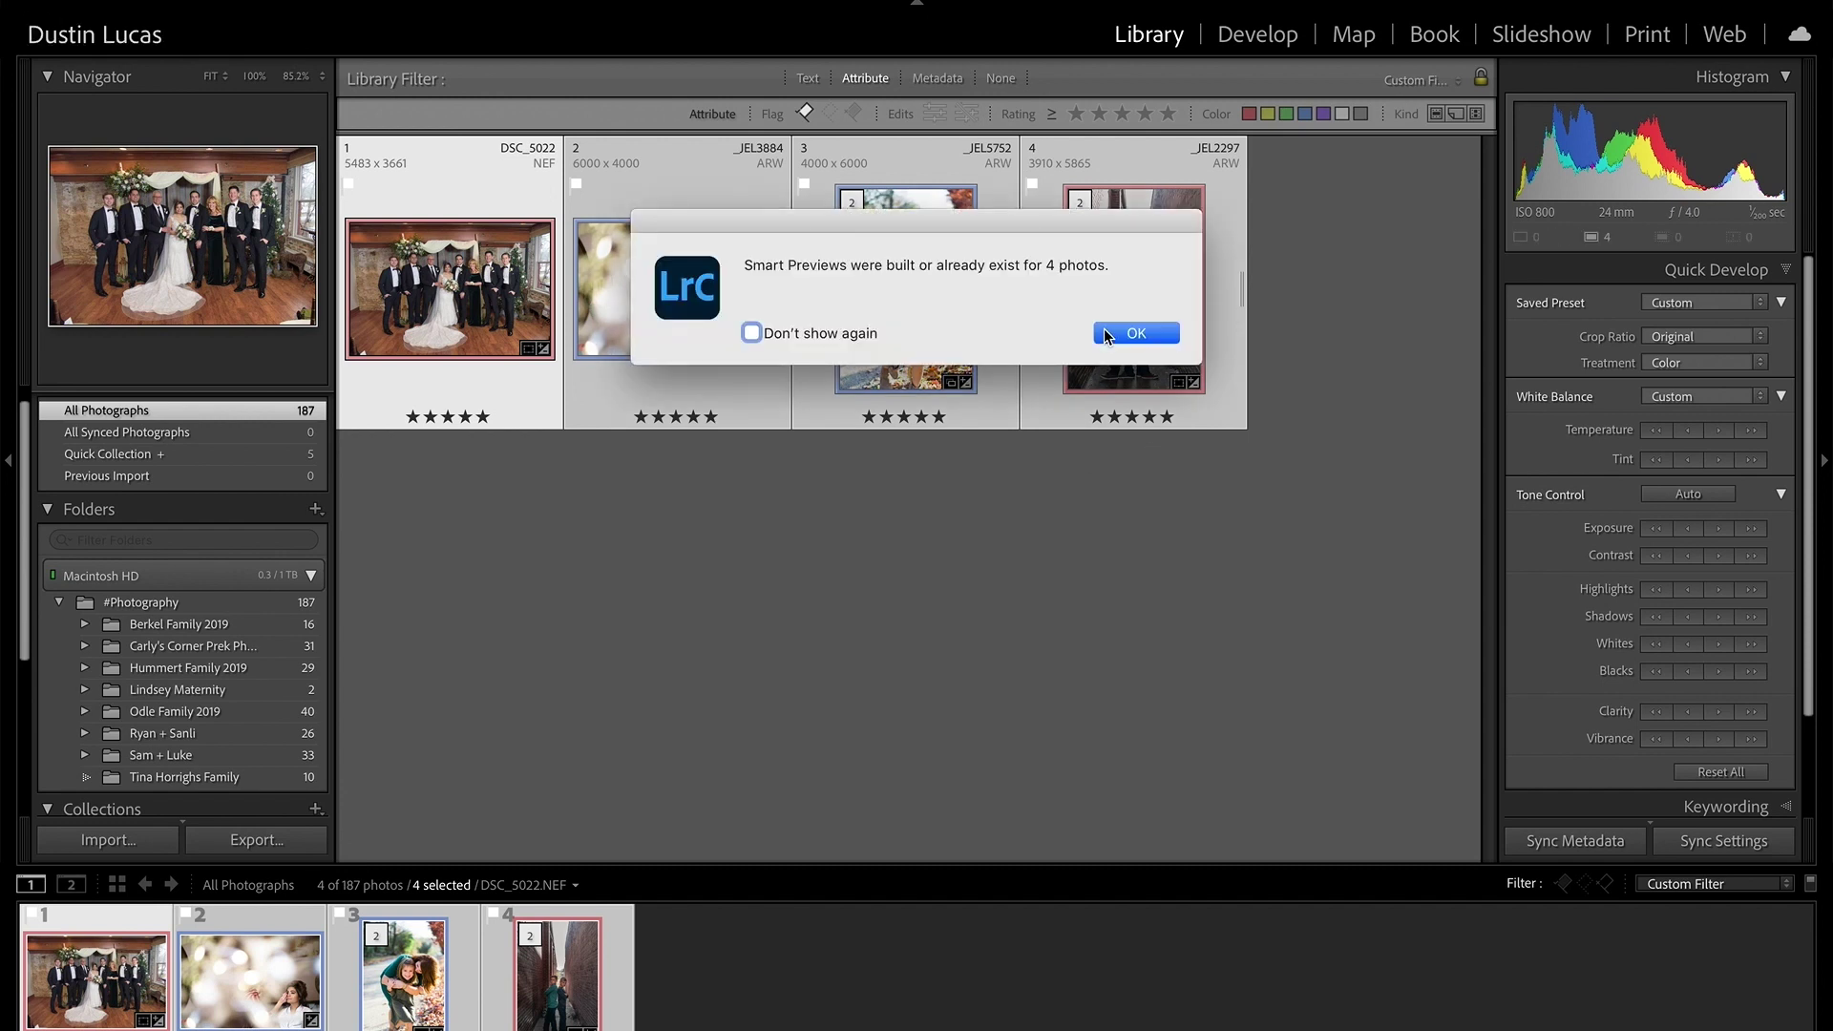
{"action": "left_click", "coordinate": [1107, 334]}
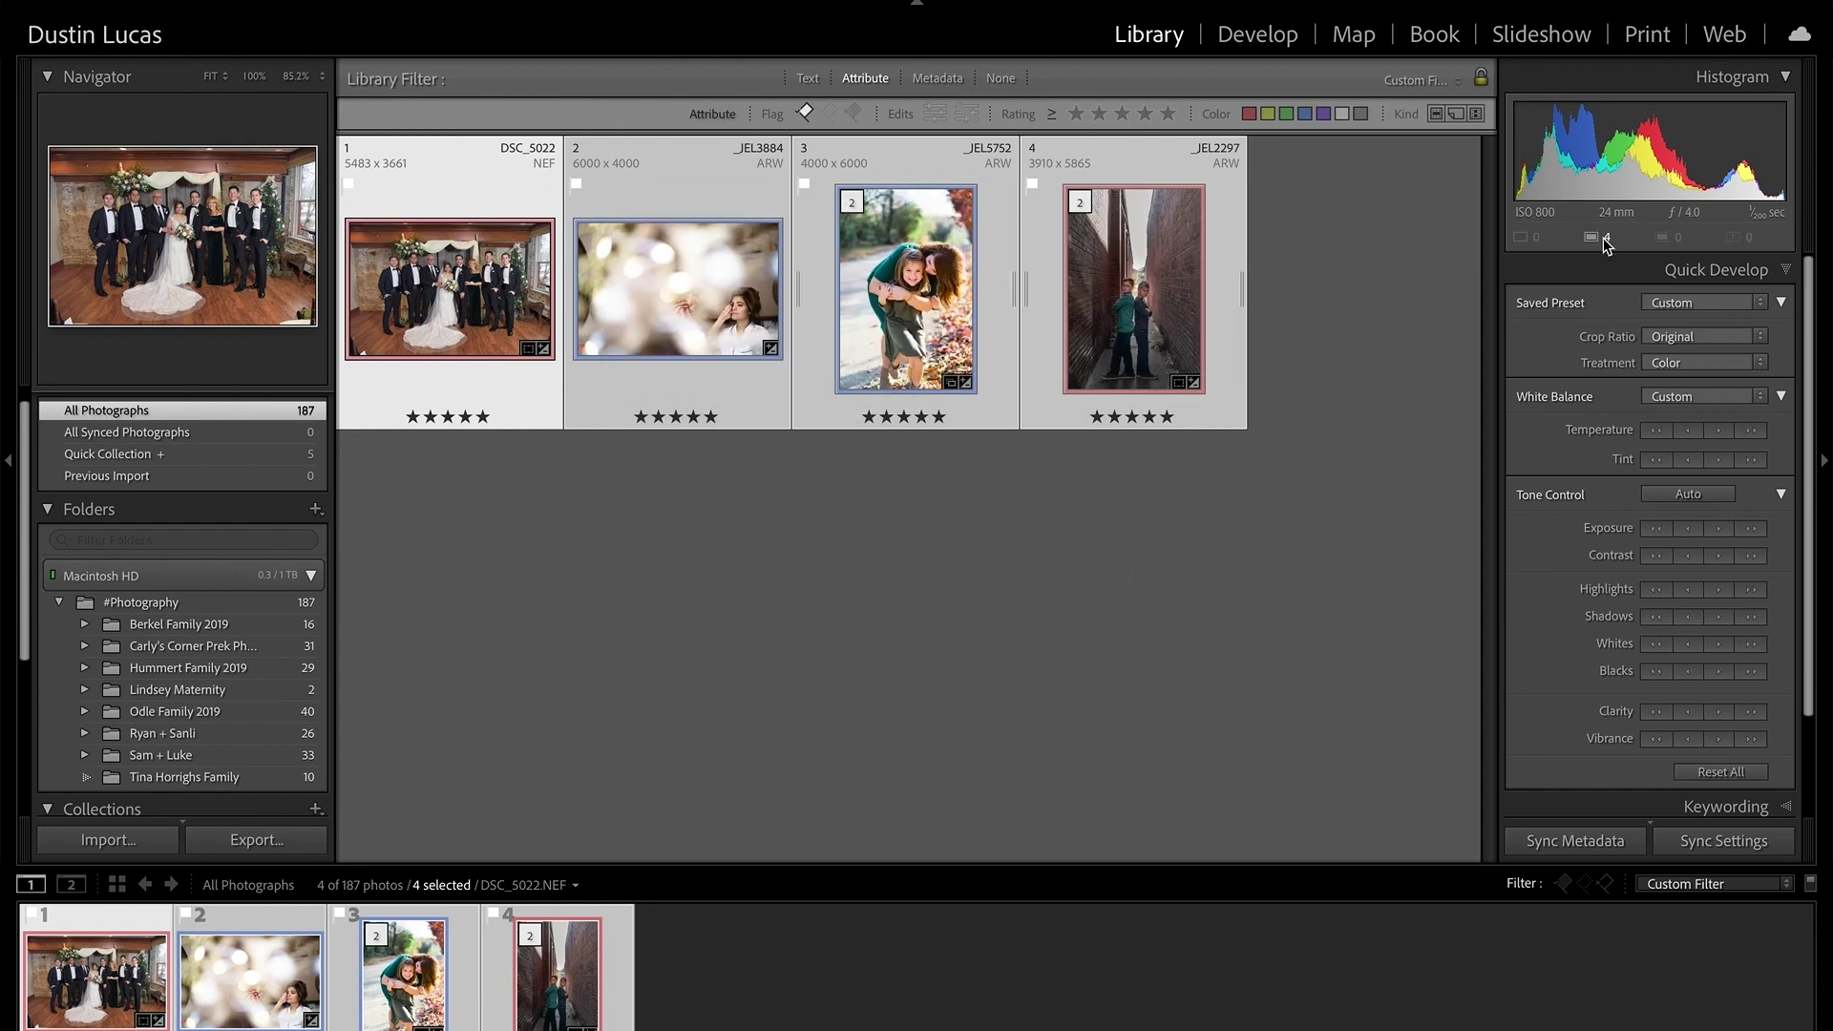
{"action": "mouse_move", "coordinate": [1602, 238]}
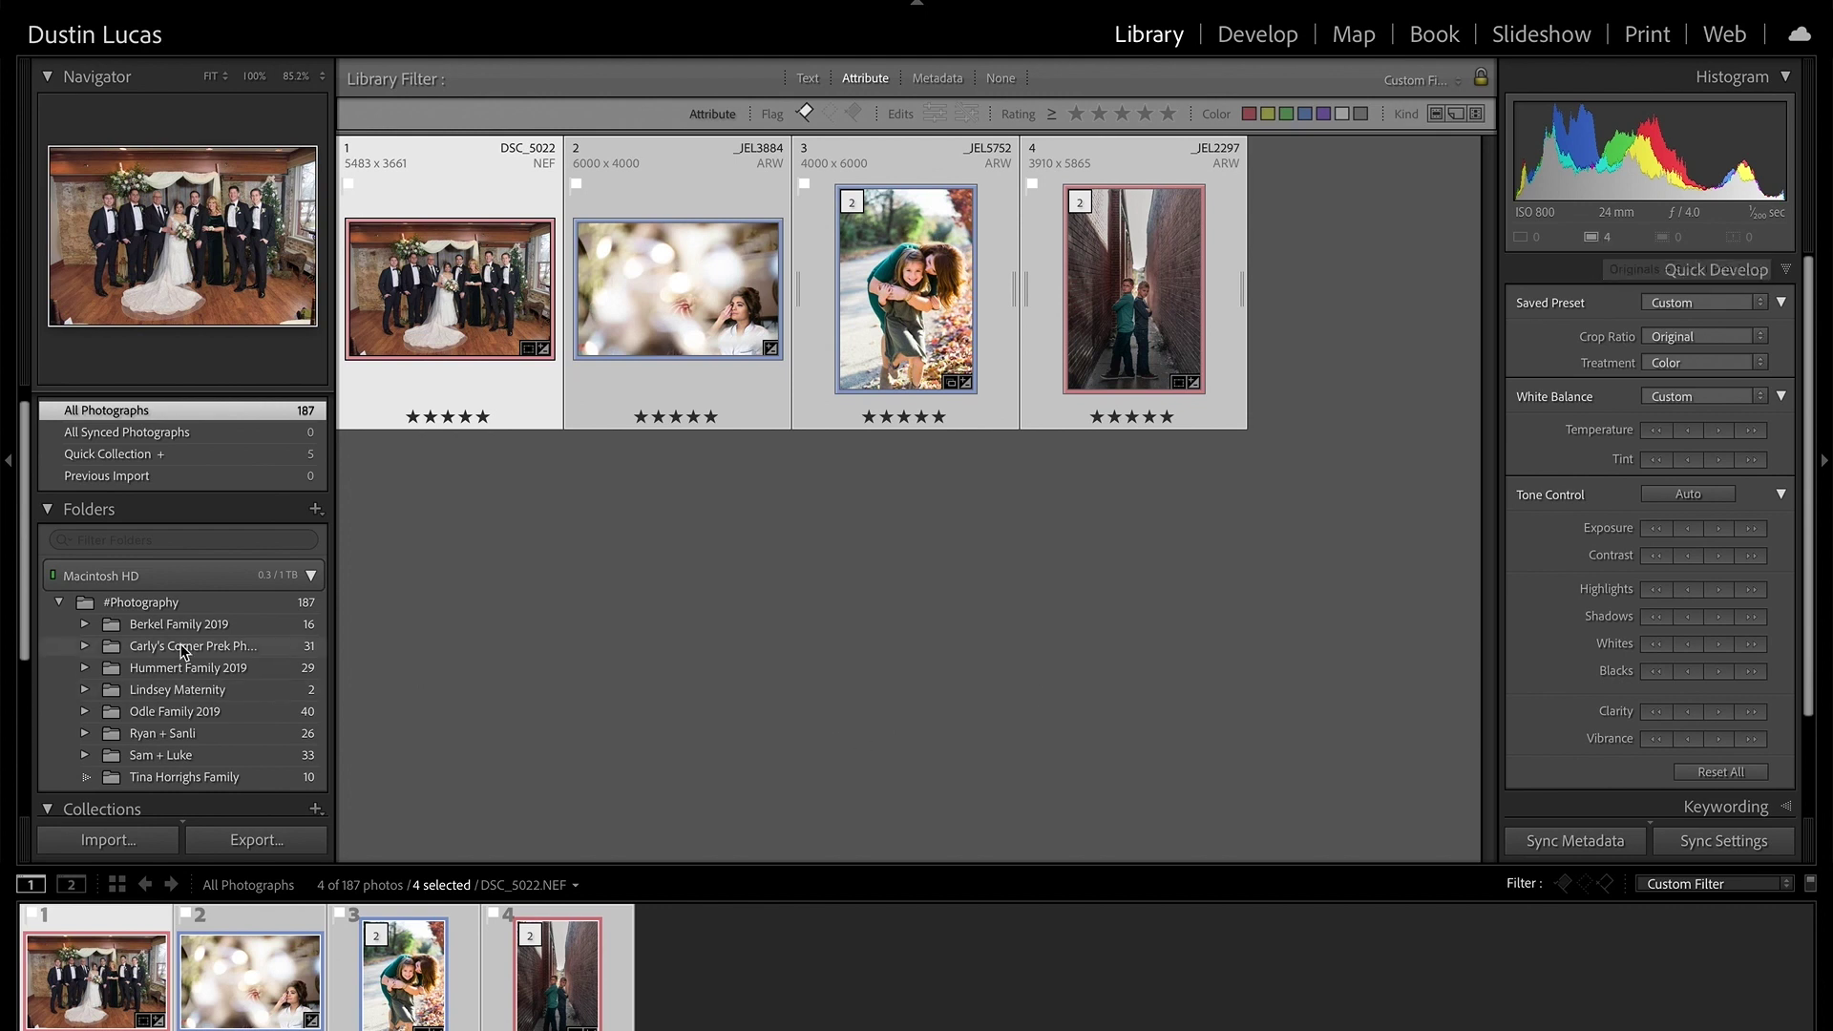
{"action": "left_click", "coordinate": [59, 603]}
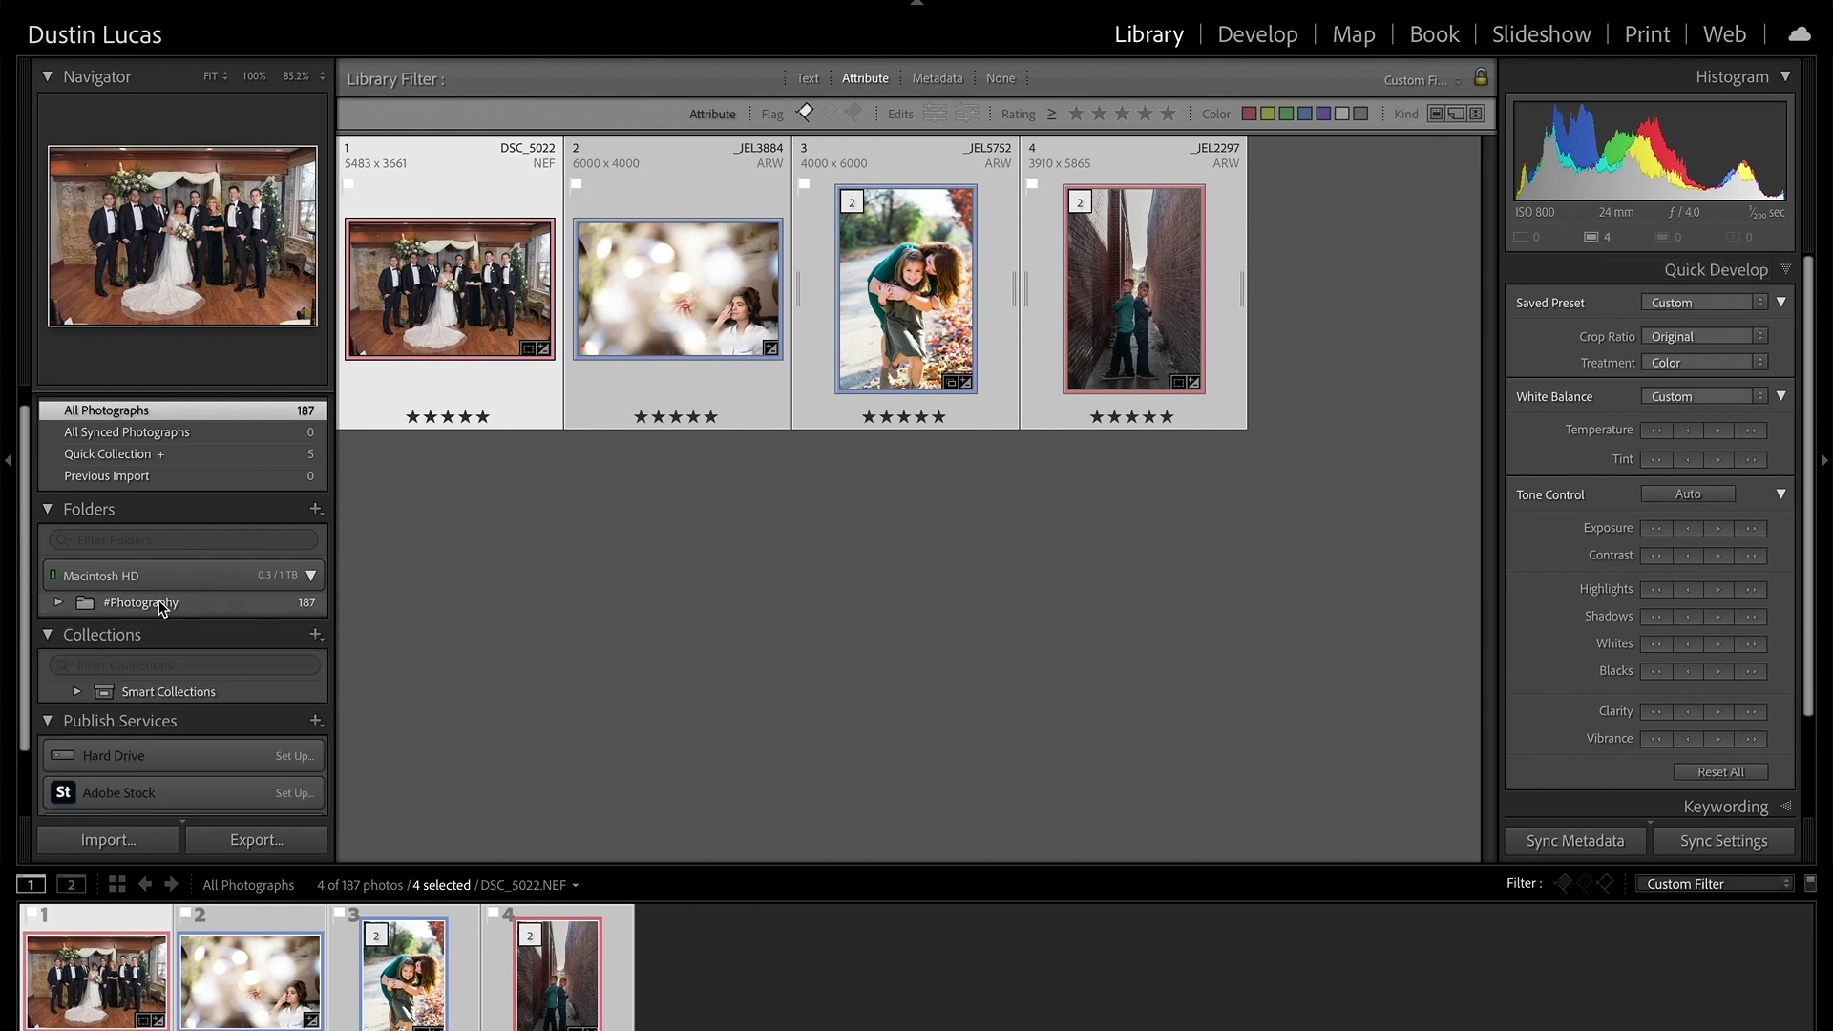
{"action": "right_click", "coordinate": [159, 603]}
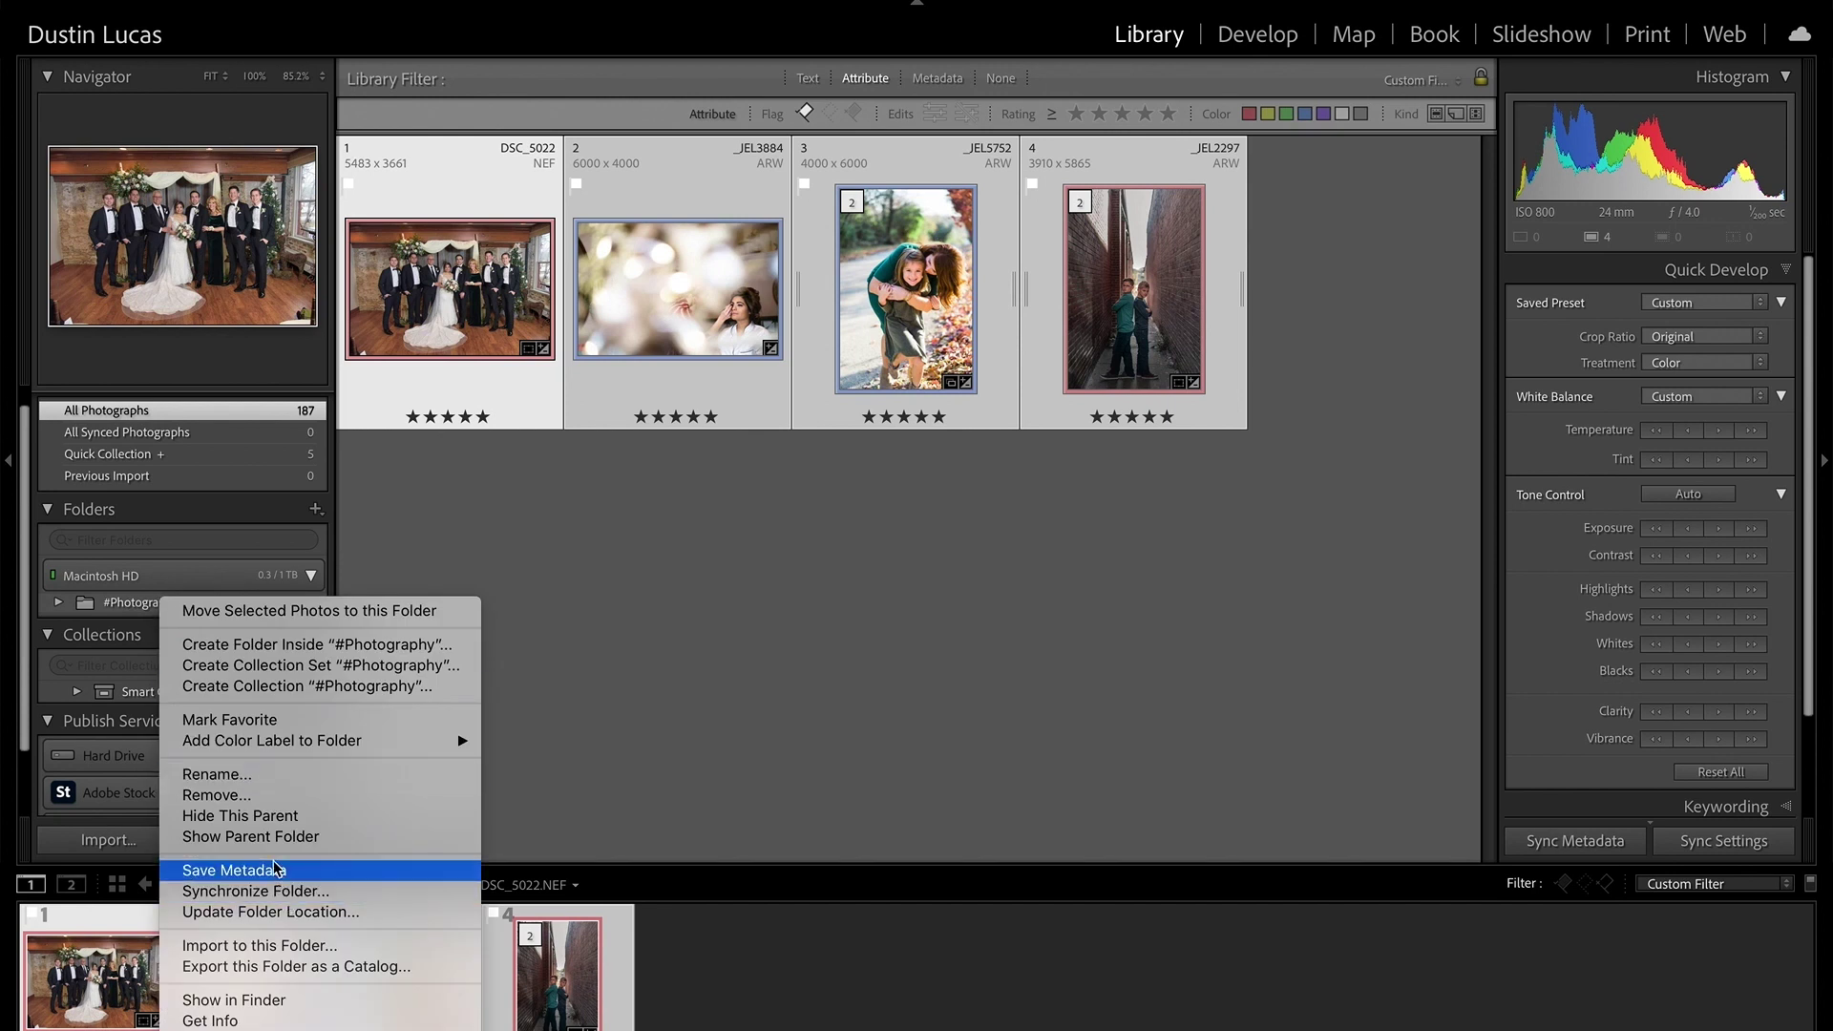
{"action": "left_click", "coordinate": [216, 795]}
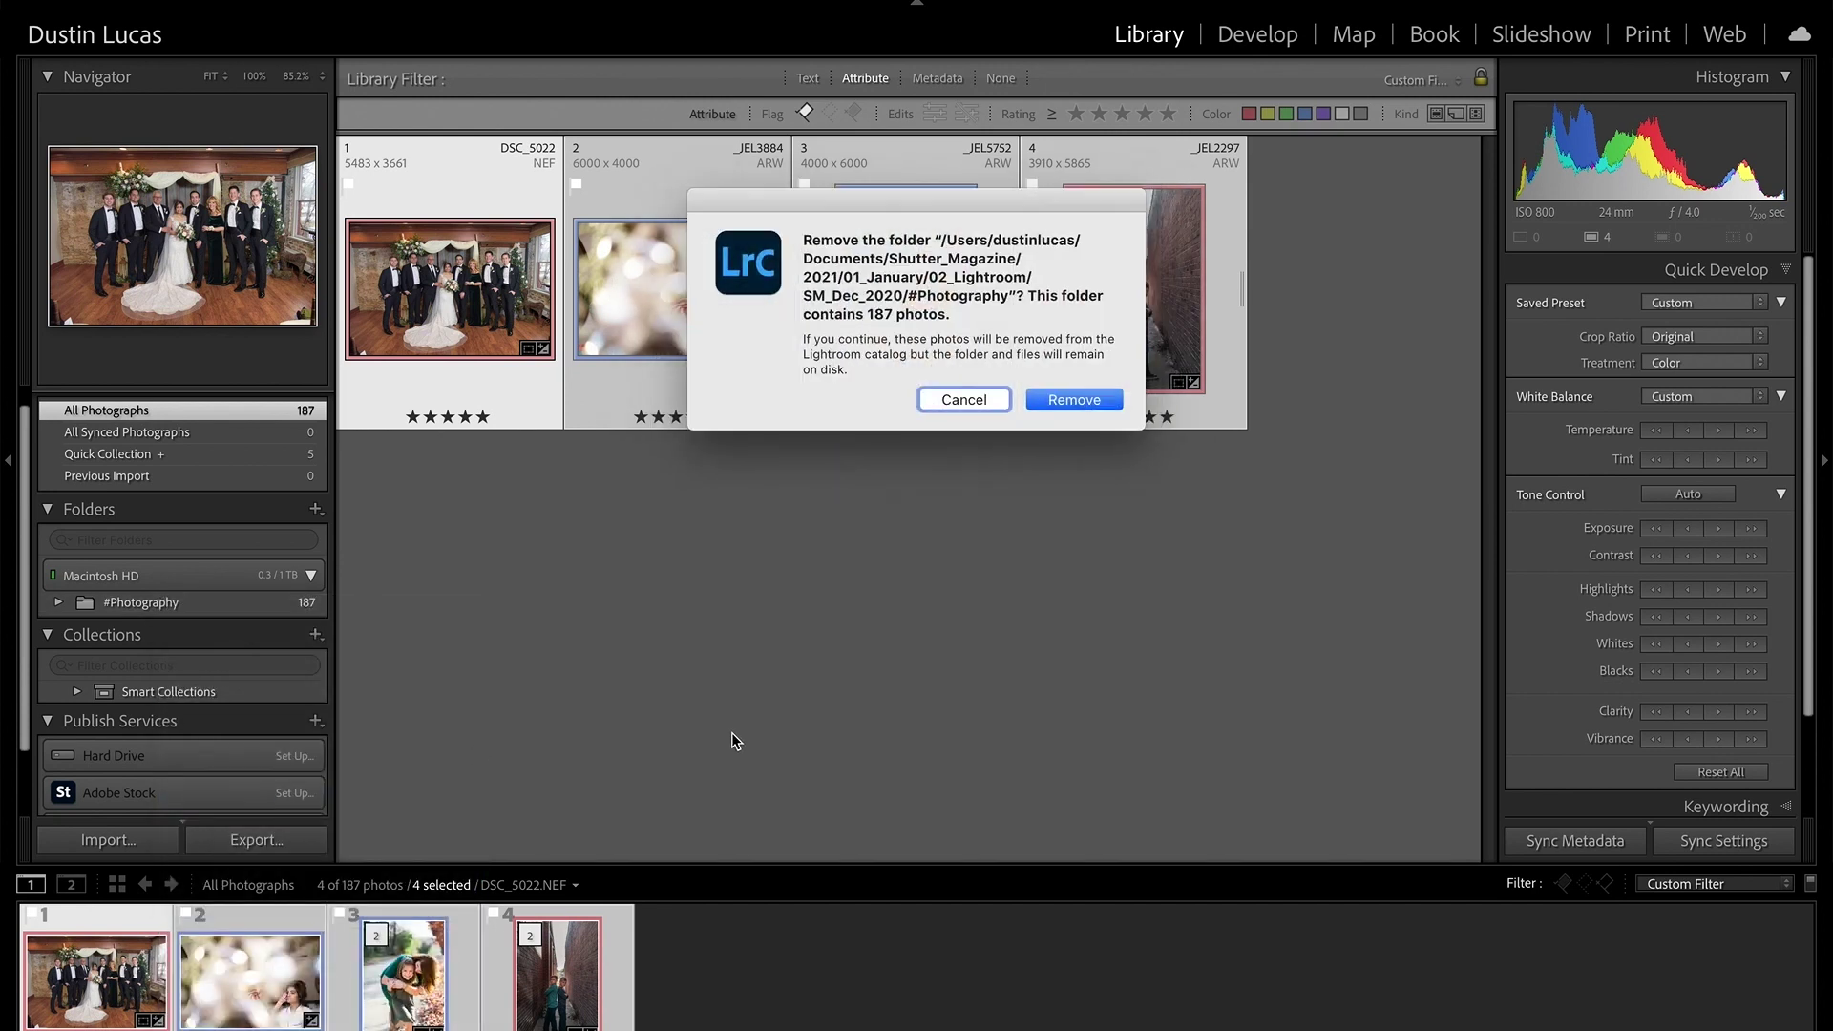
{"action": "left_click", "coordinate": [964, 399]}
Update the location of the #Photography folder to the Desktop and expand the relocated folder's subfolders
{"action": "right_click", "coordinate": [151, 603]}
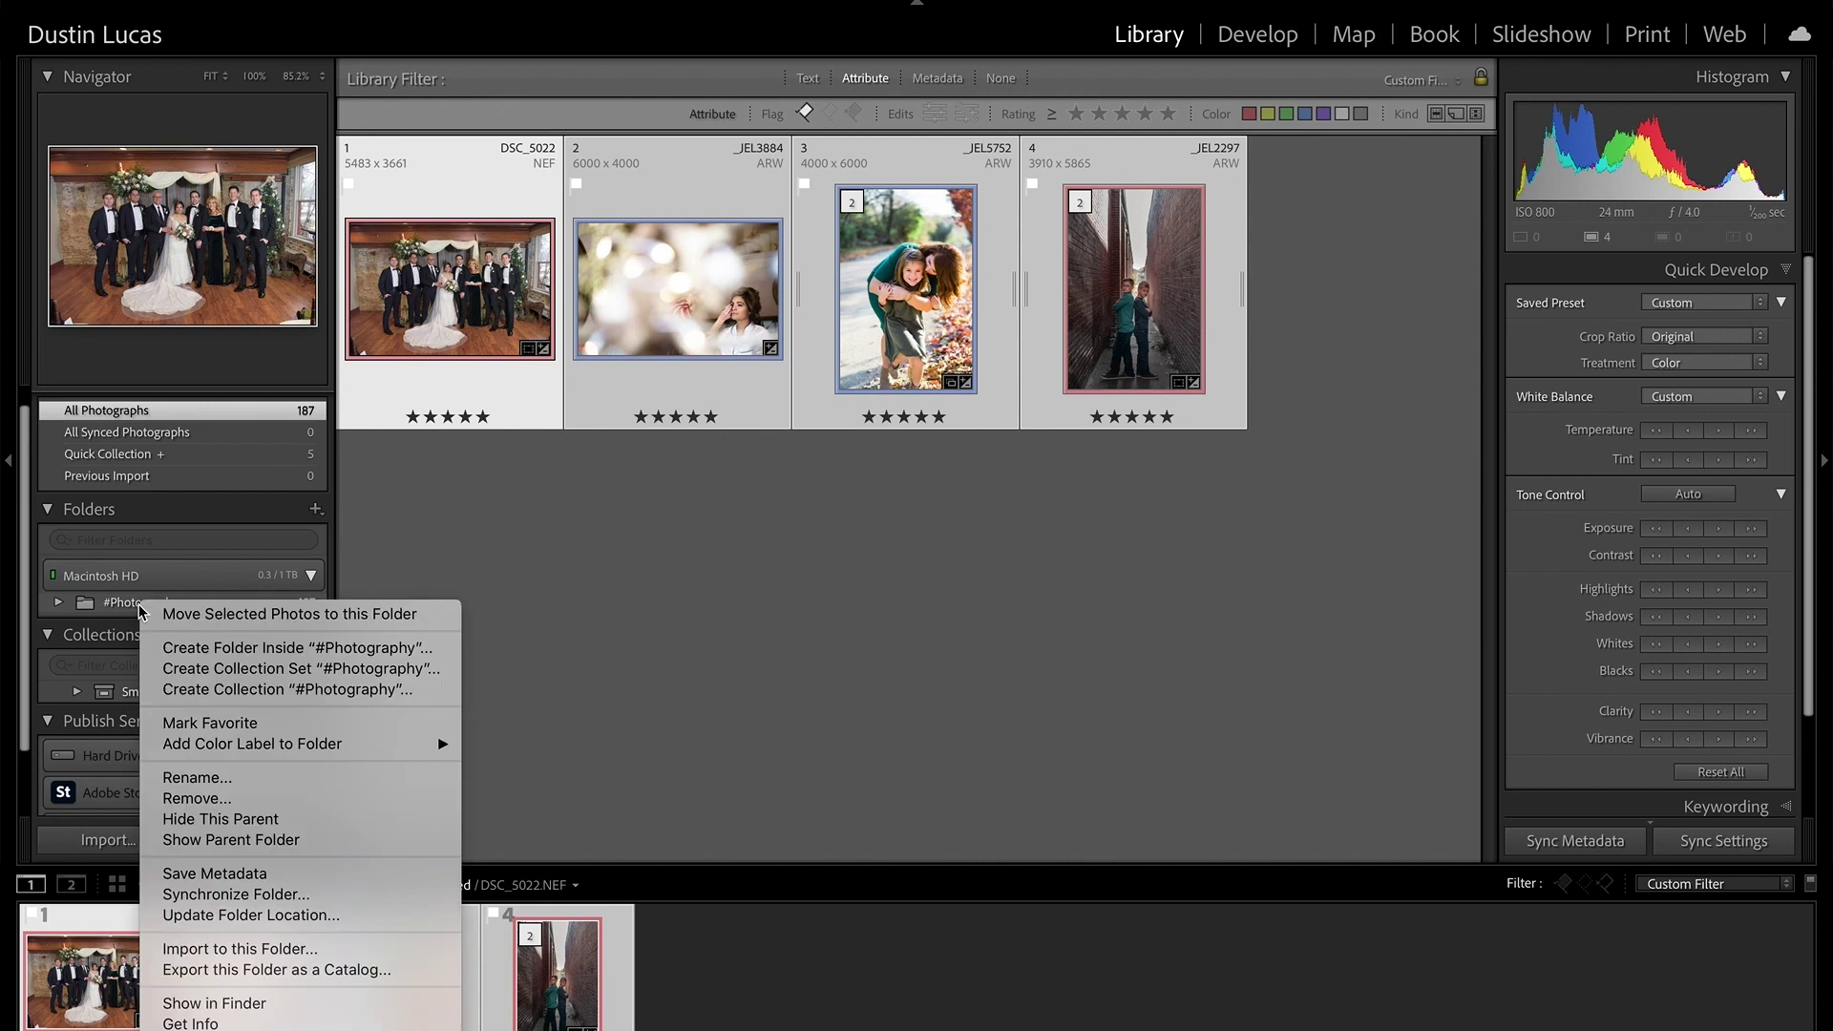
{"action": "left_click", "coordinate": [513, 761]}
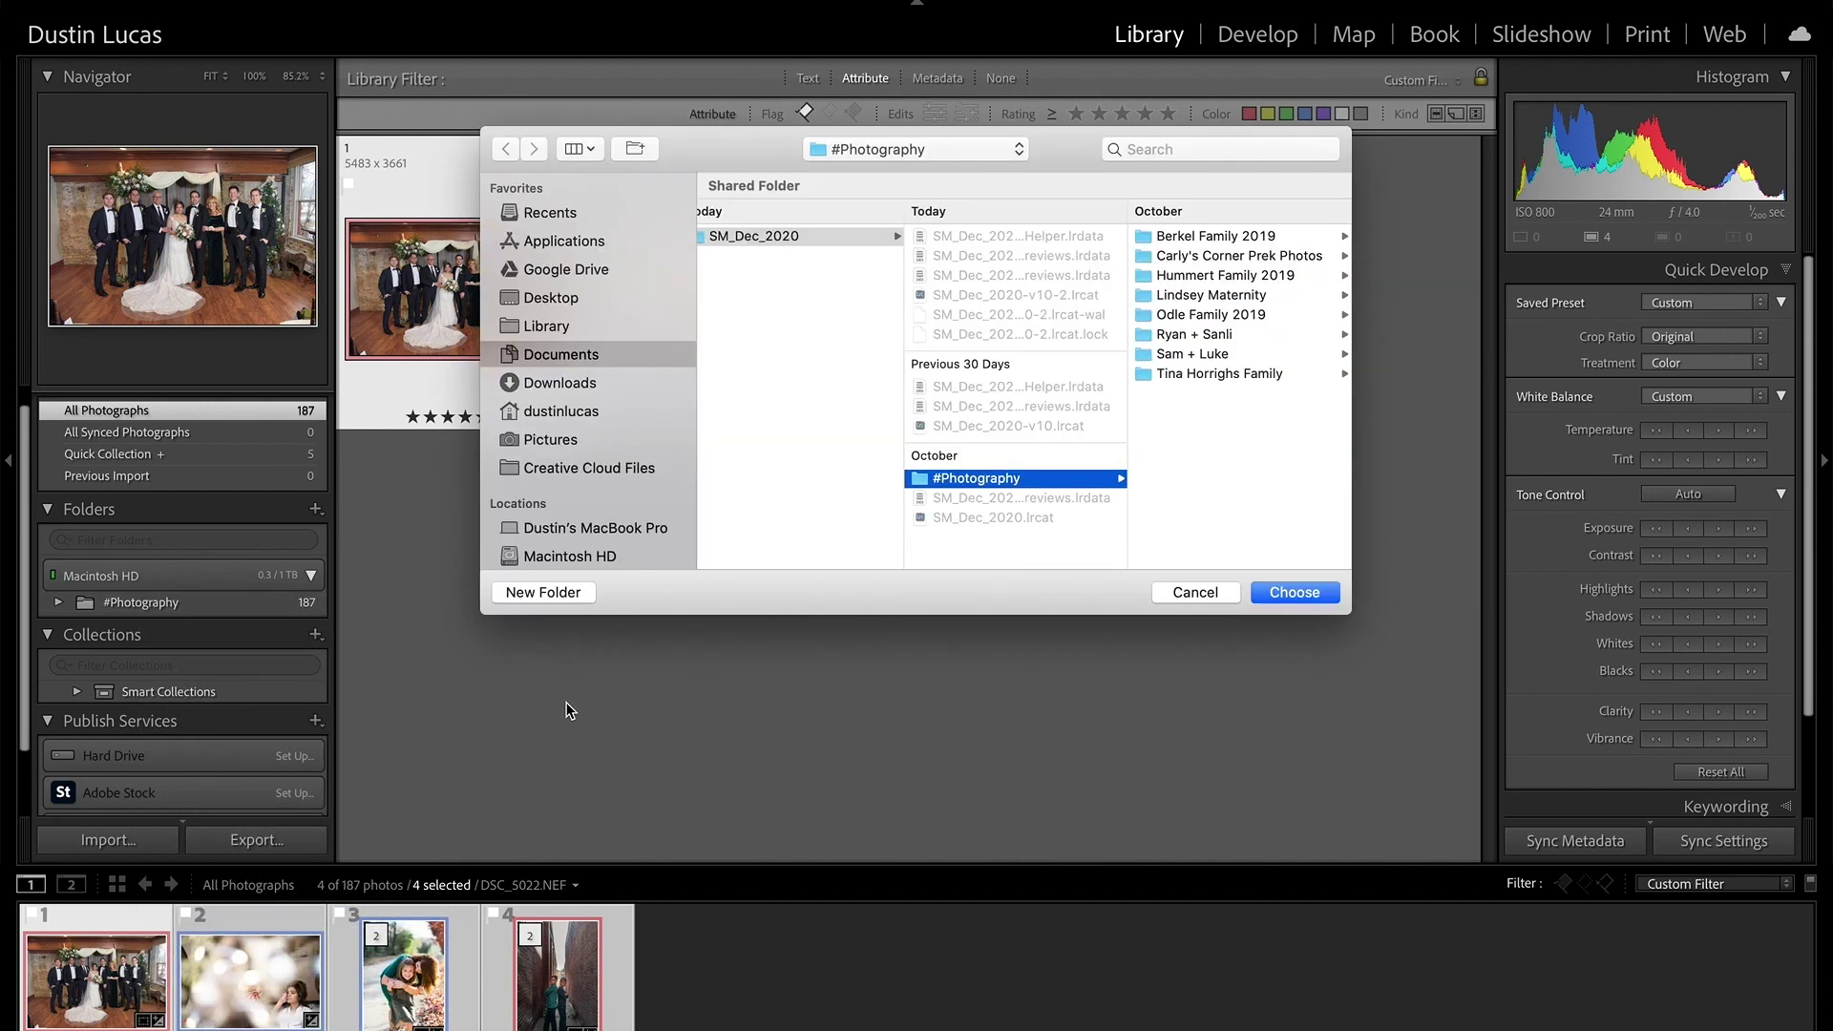
{"action": "left_click", "coordinate": [549, 300]}
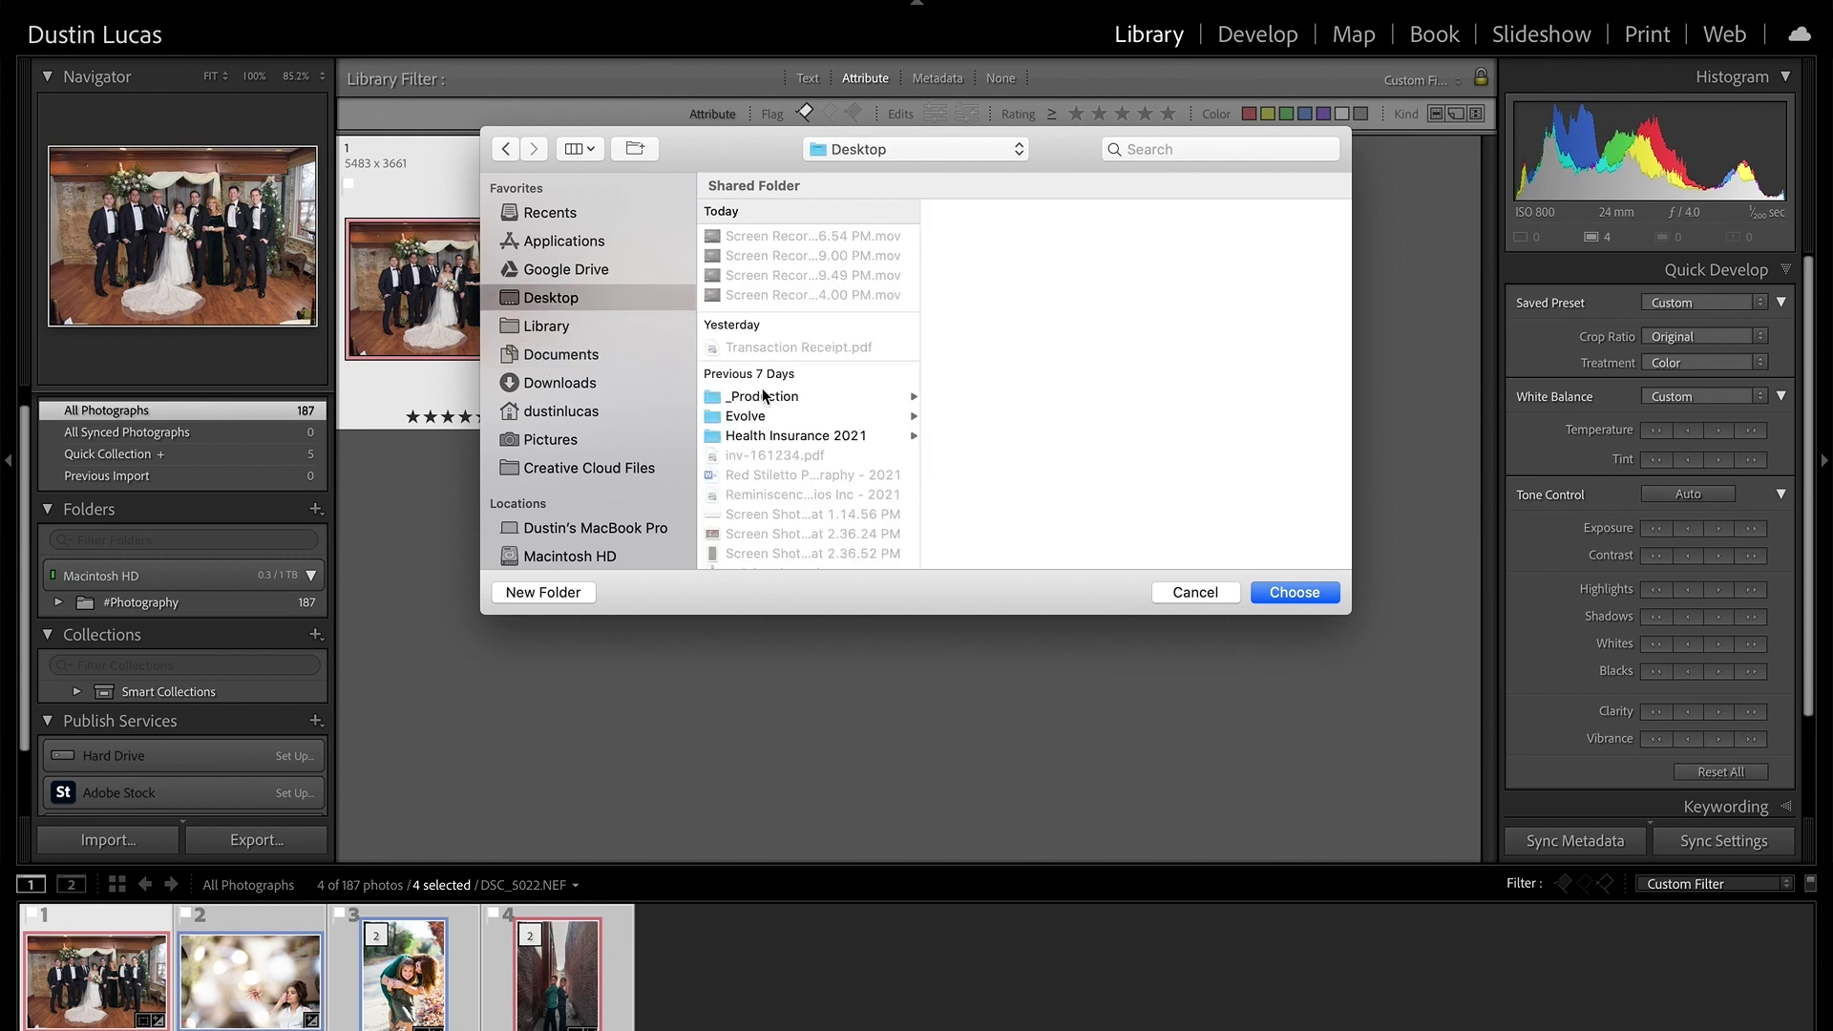
{"action": "left_click", "coordinate": [1293, 593]}
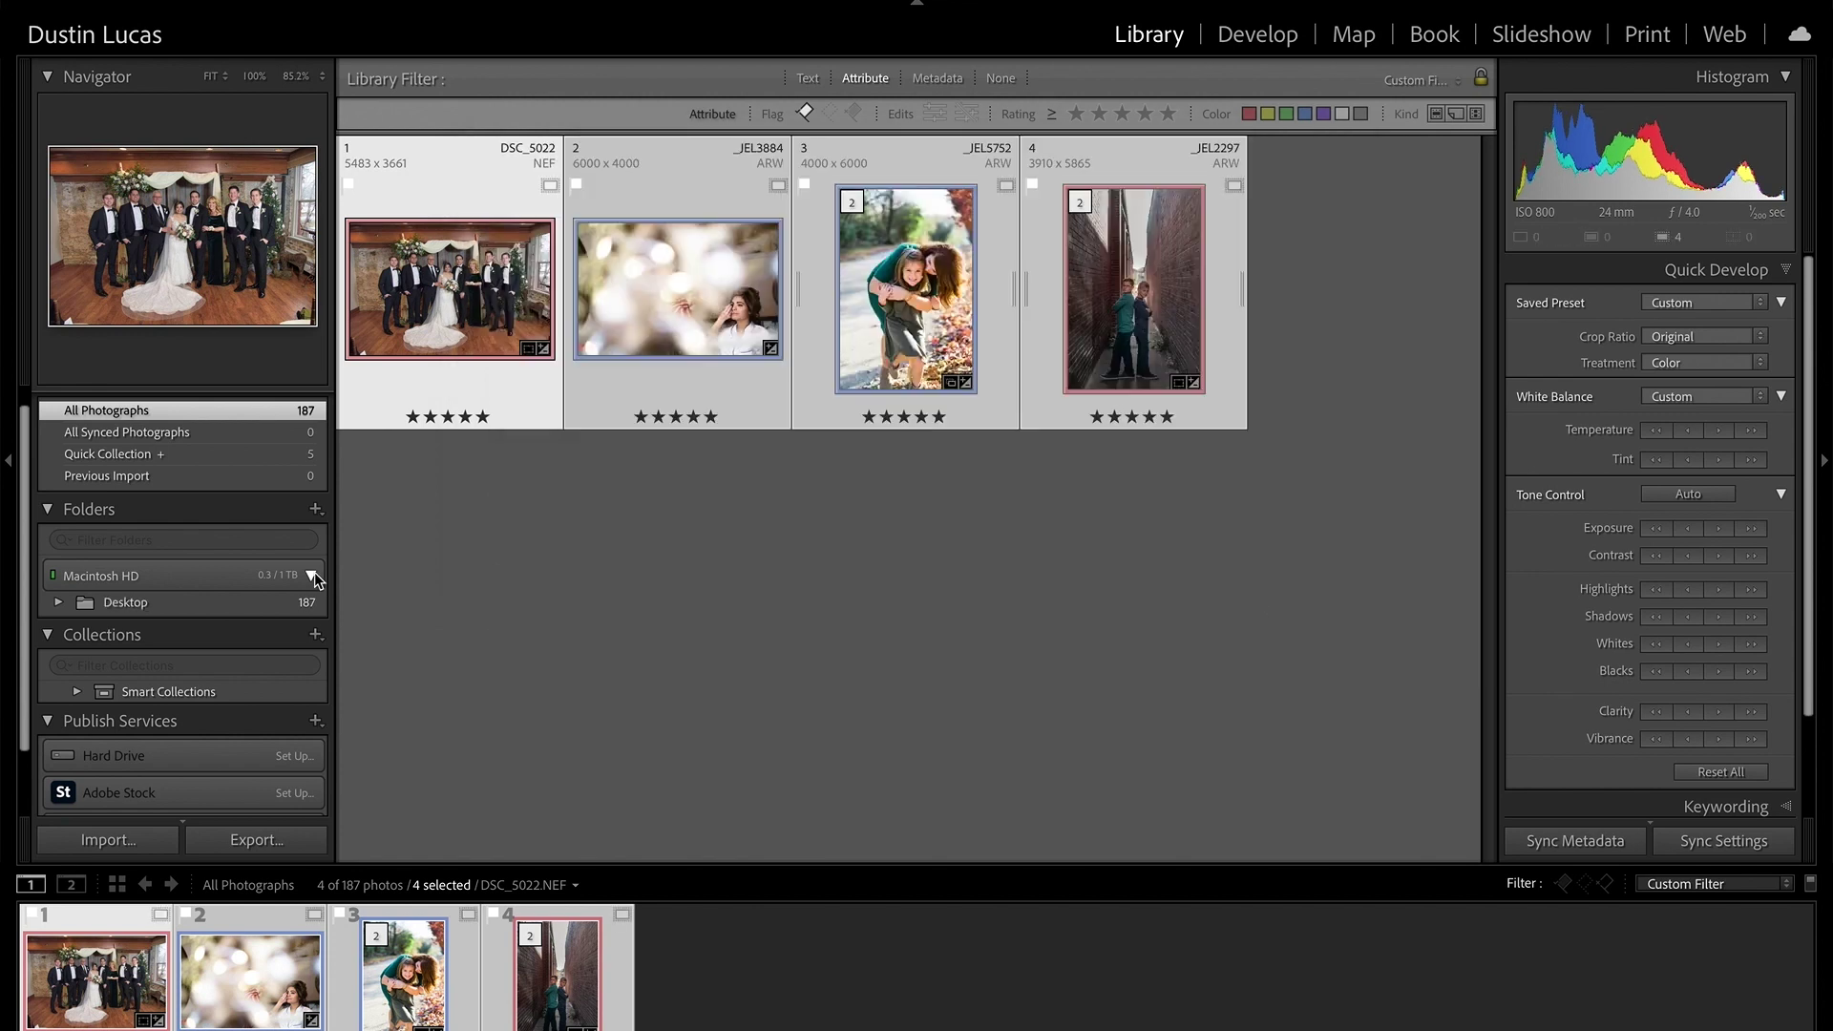
{"action": "left_click", "coordinate": [60, 603]}
{"action": "scroll", "coordinate": [179, 644], "scroll_direction": "down", "scroll_amount": 1}
{"action": "scroll", "coordinate": [180, 644], "scroll_direction": "down", "scroll_amount": 1}
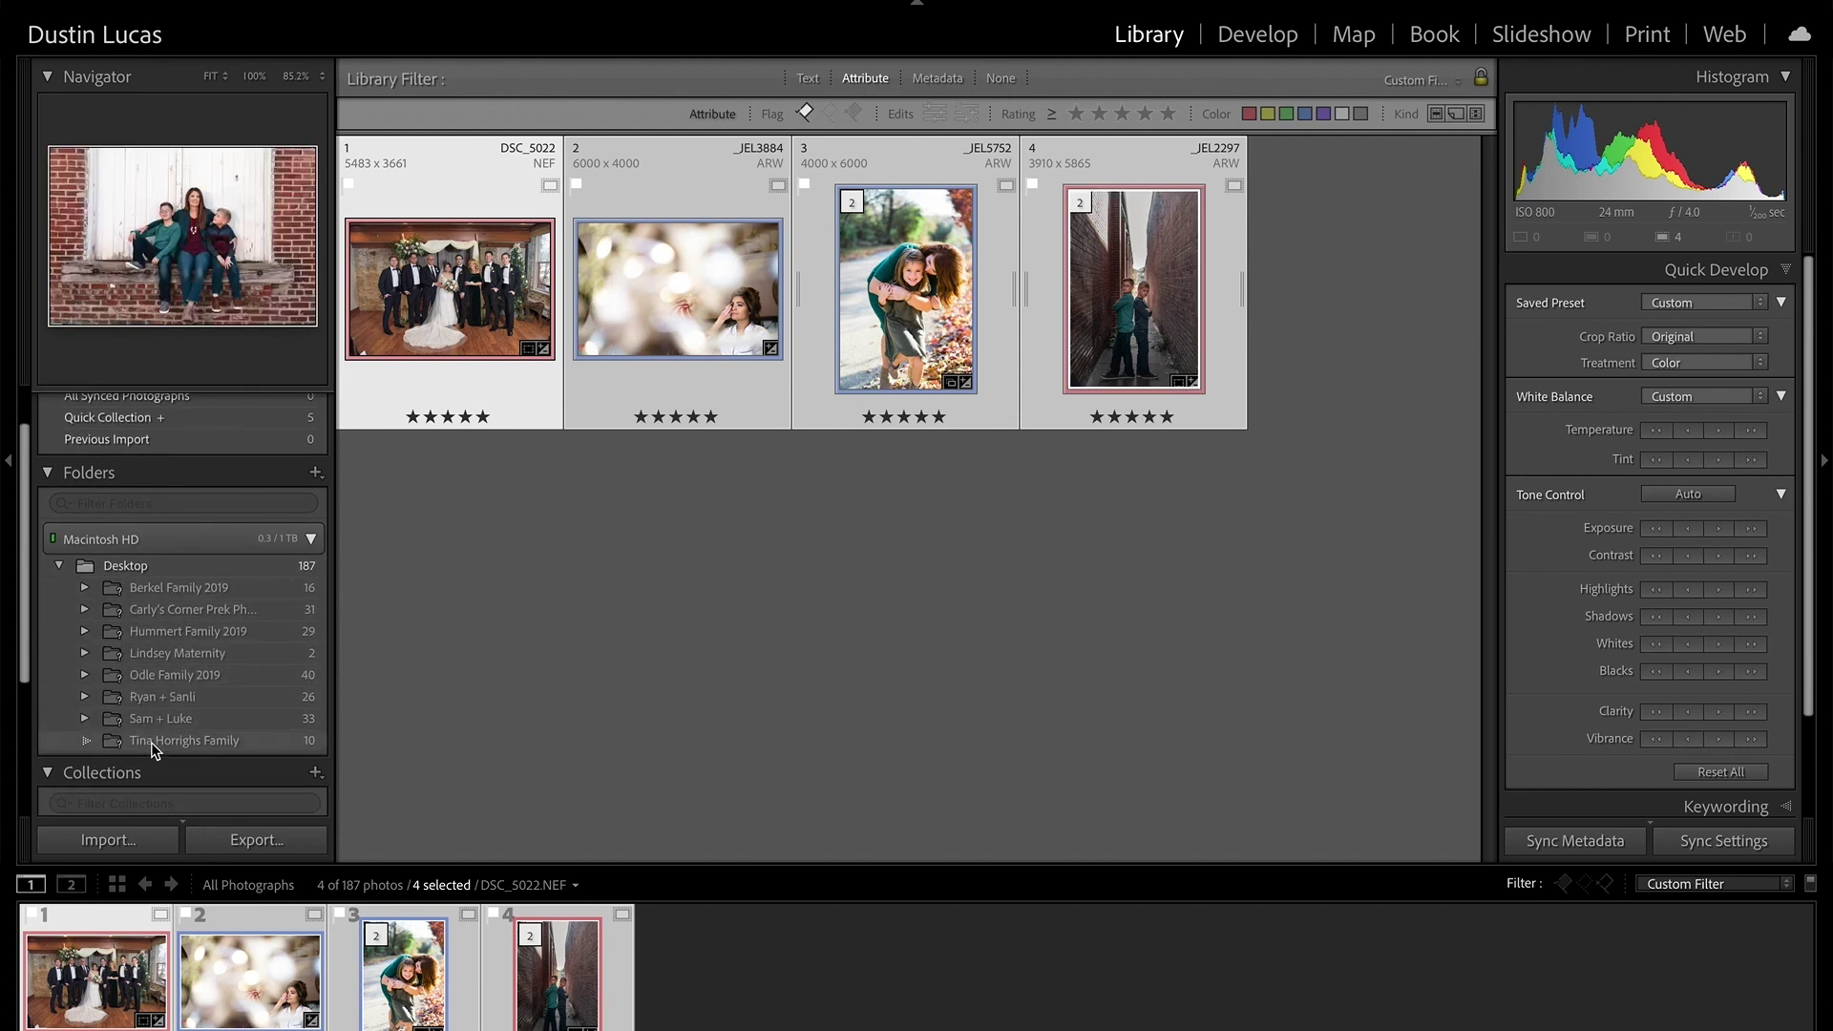
Open the wedding group photo DSC_5022 in Develop, inspect its Smart Preview at different zoom levels, and return to the grid
{"action": "left_click", "coordinate": [656, 587]}
{"action": "left_click", "coordinate": [484, 289]}
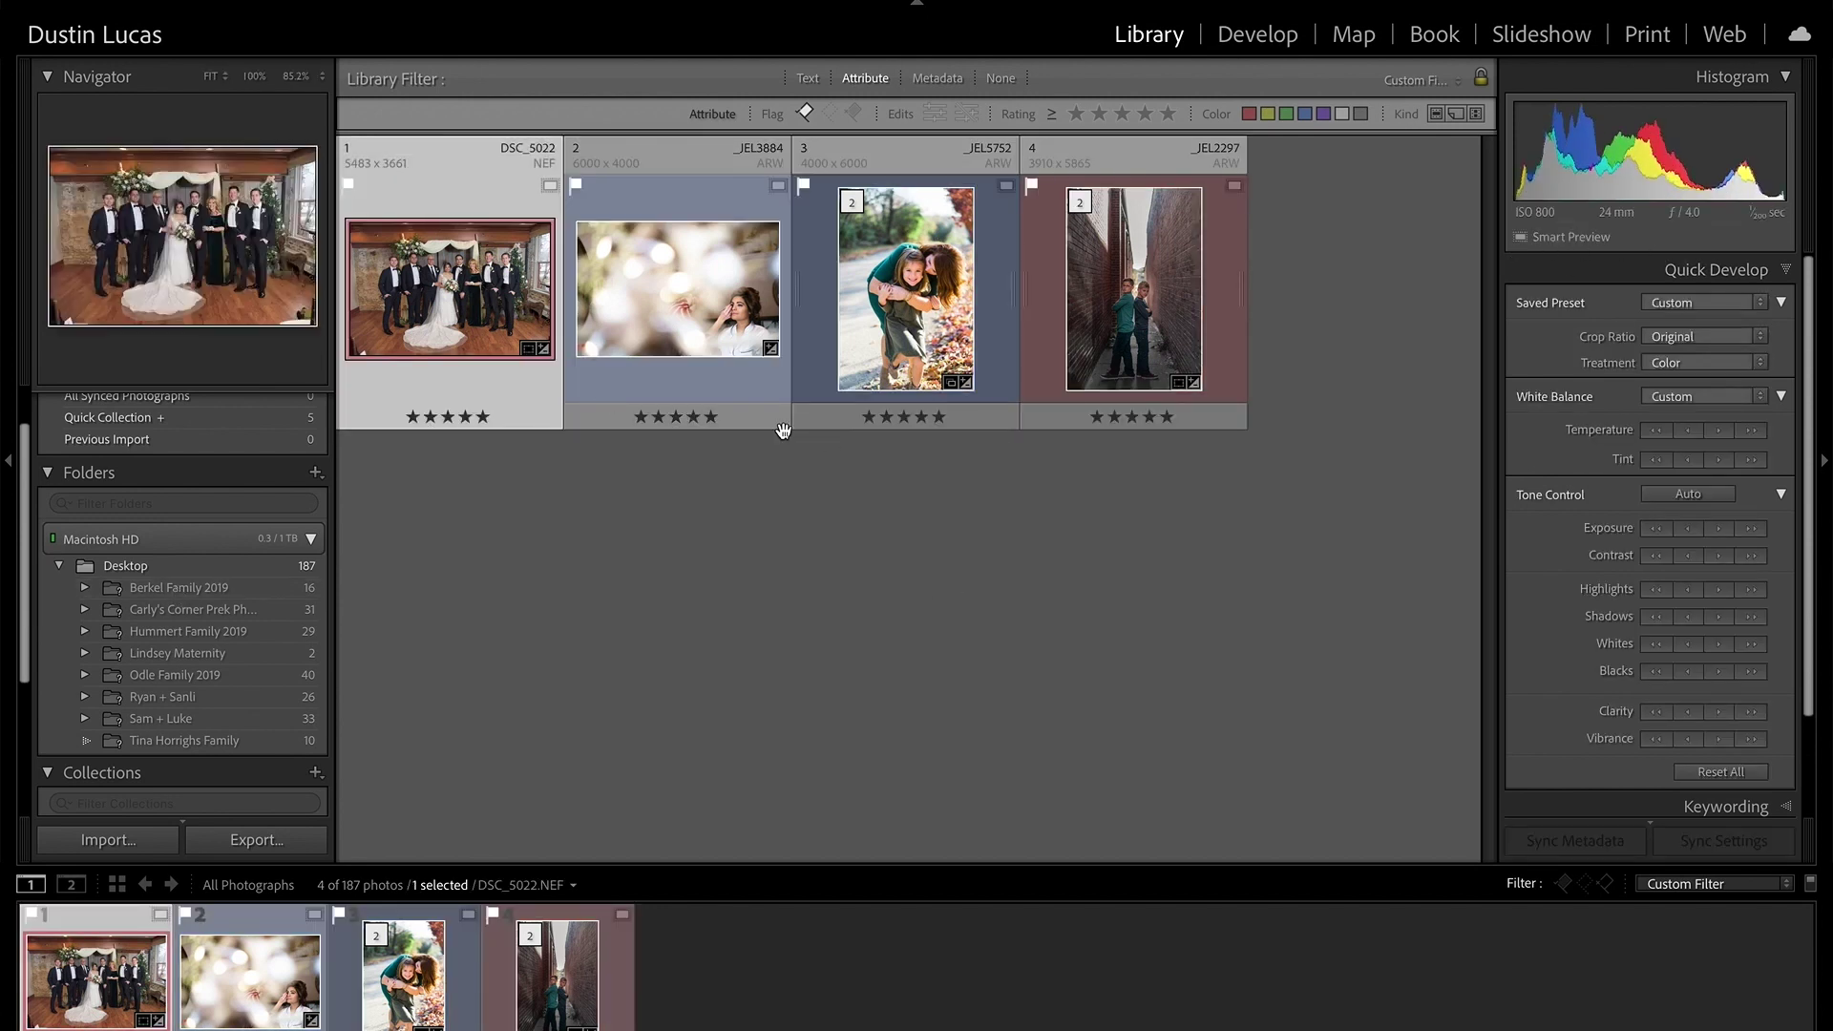
{"action": "key", "text": "d"}
{"action": "left_click", "coordinate": [829, 364]}
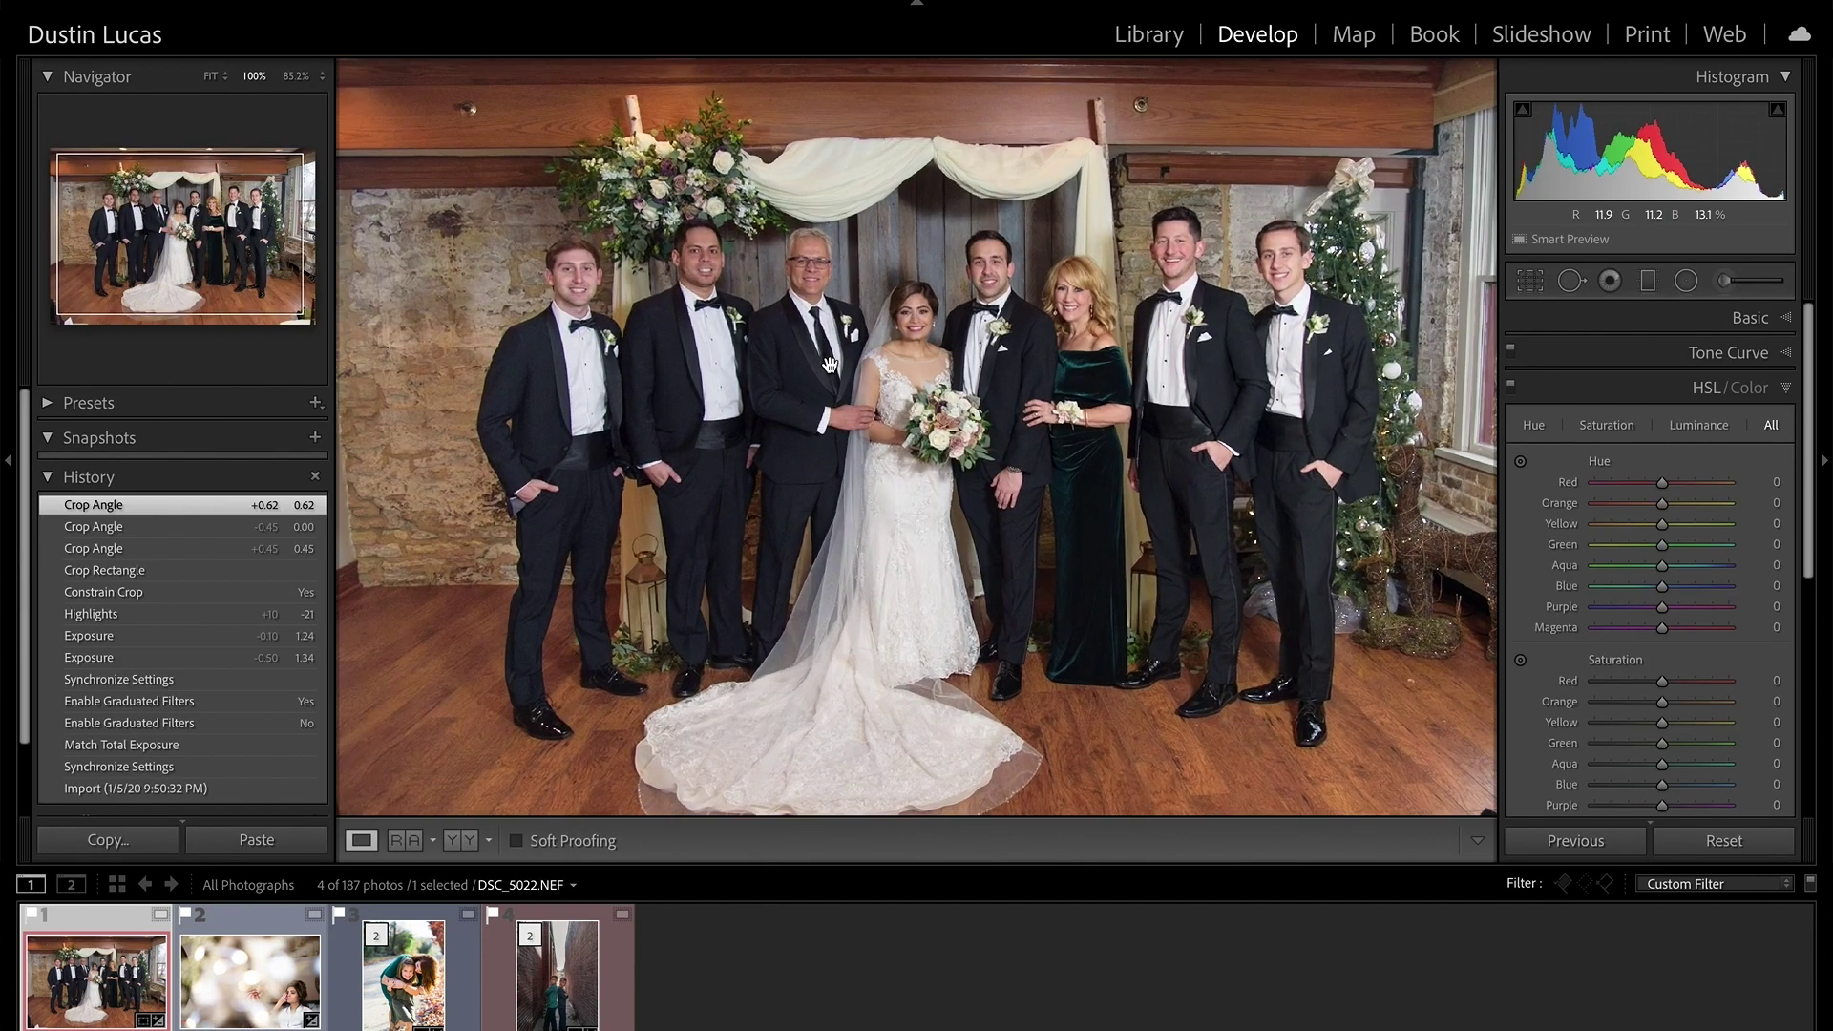
{"action": "left_click", "coordinate": [844, 367]}
{"action": "left_click", "coordinate": [913, 342]}
{"action": "left_click", "coordinate": [914, 342]}
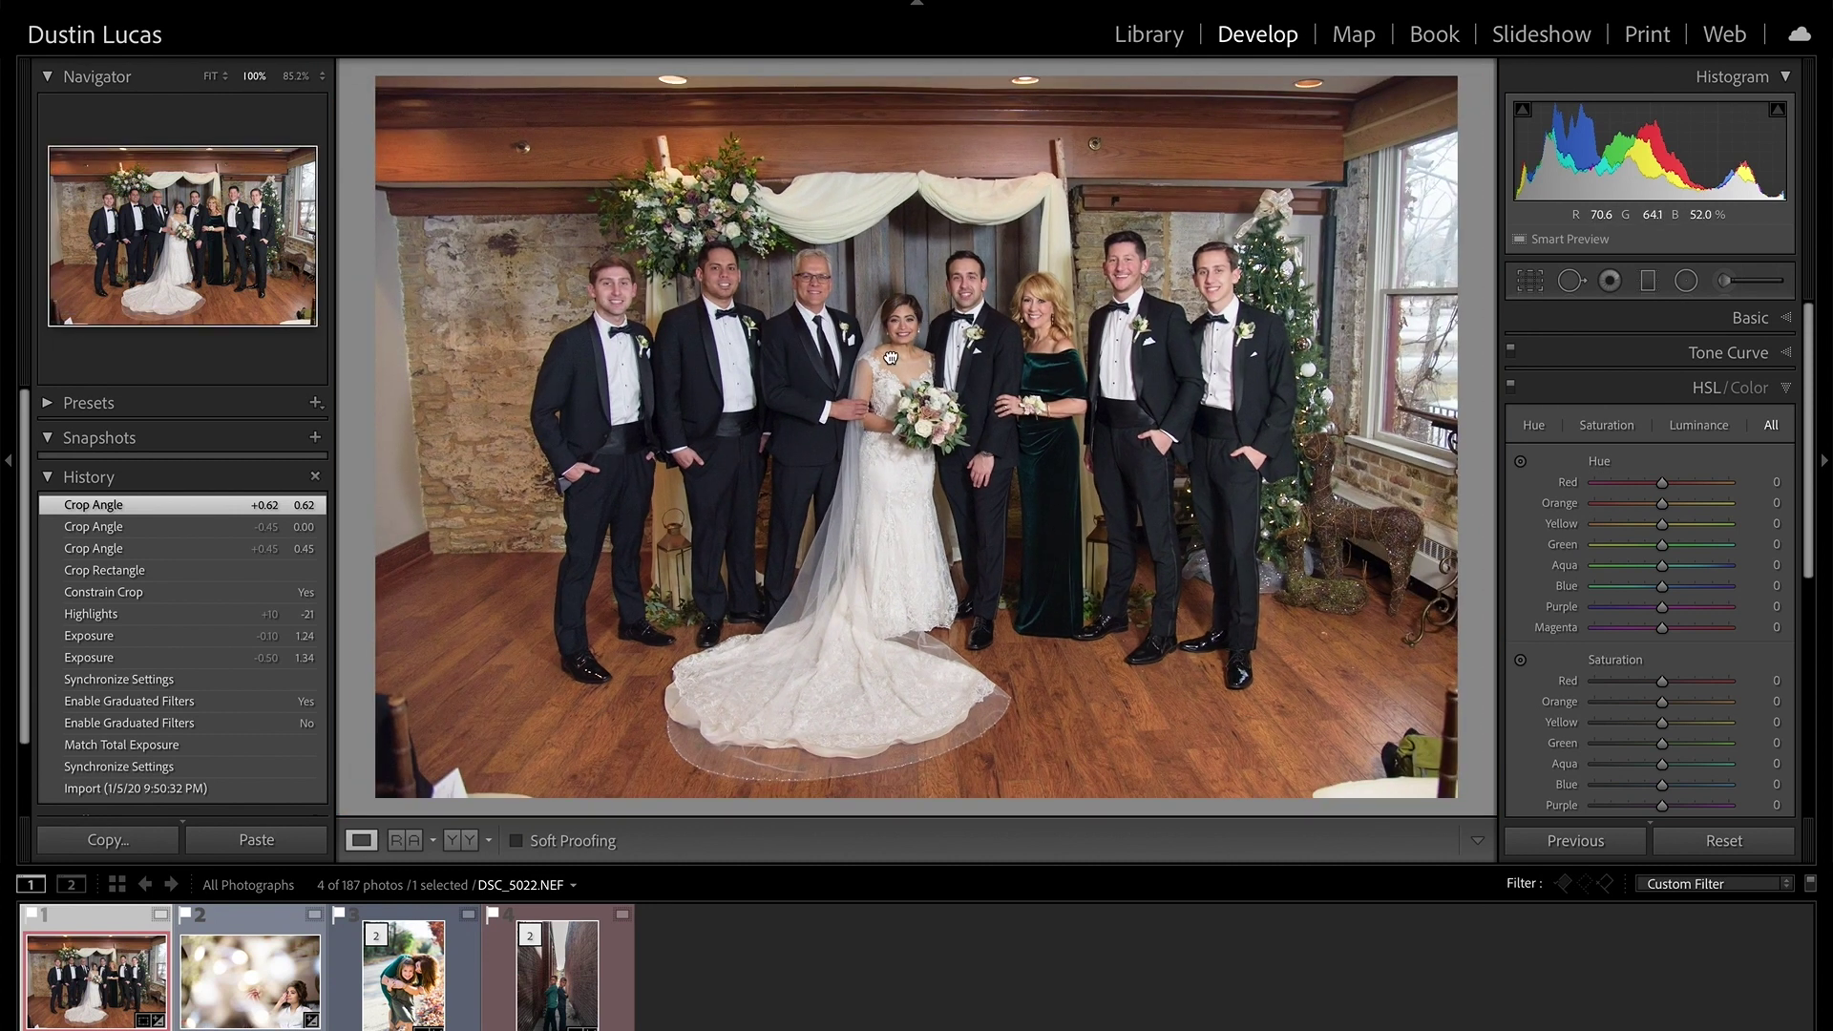
{"action": "left_click", "coordinate": [890, 355]}
{"action": "left_click", "coordinate": [890, 355]}
{"action": "key", "text": "g"}
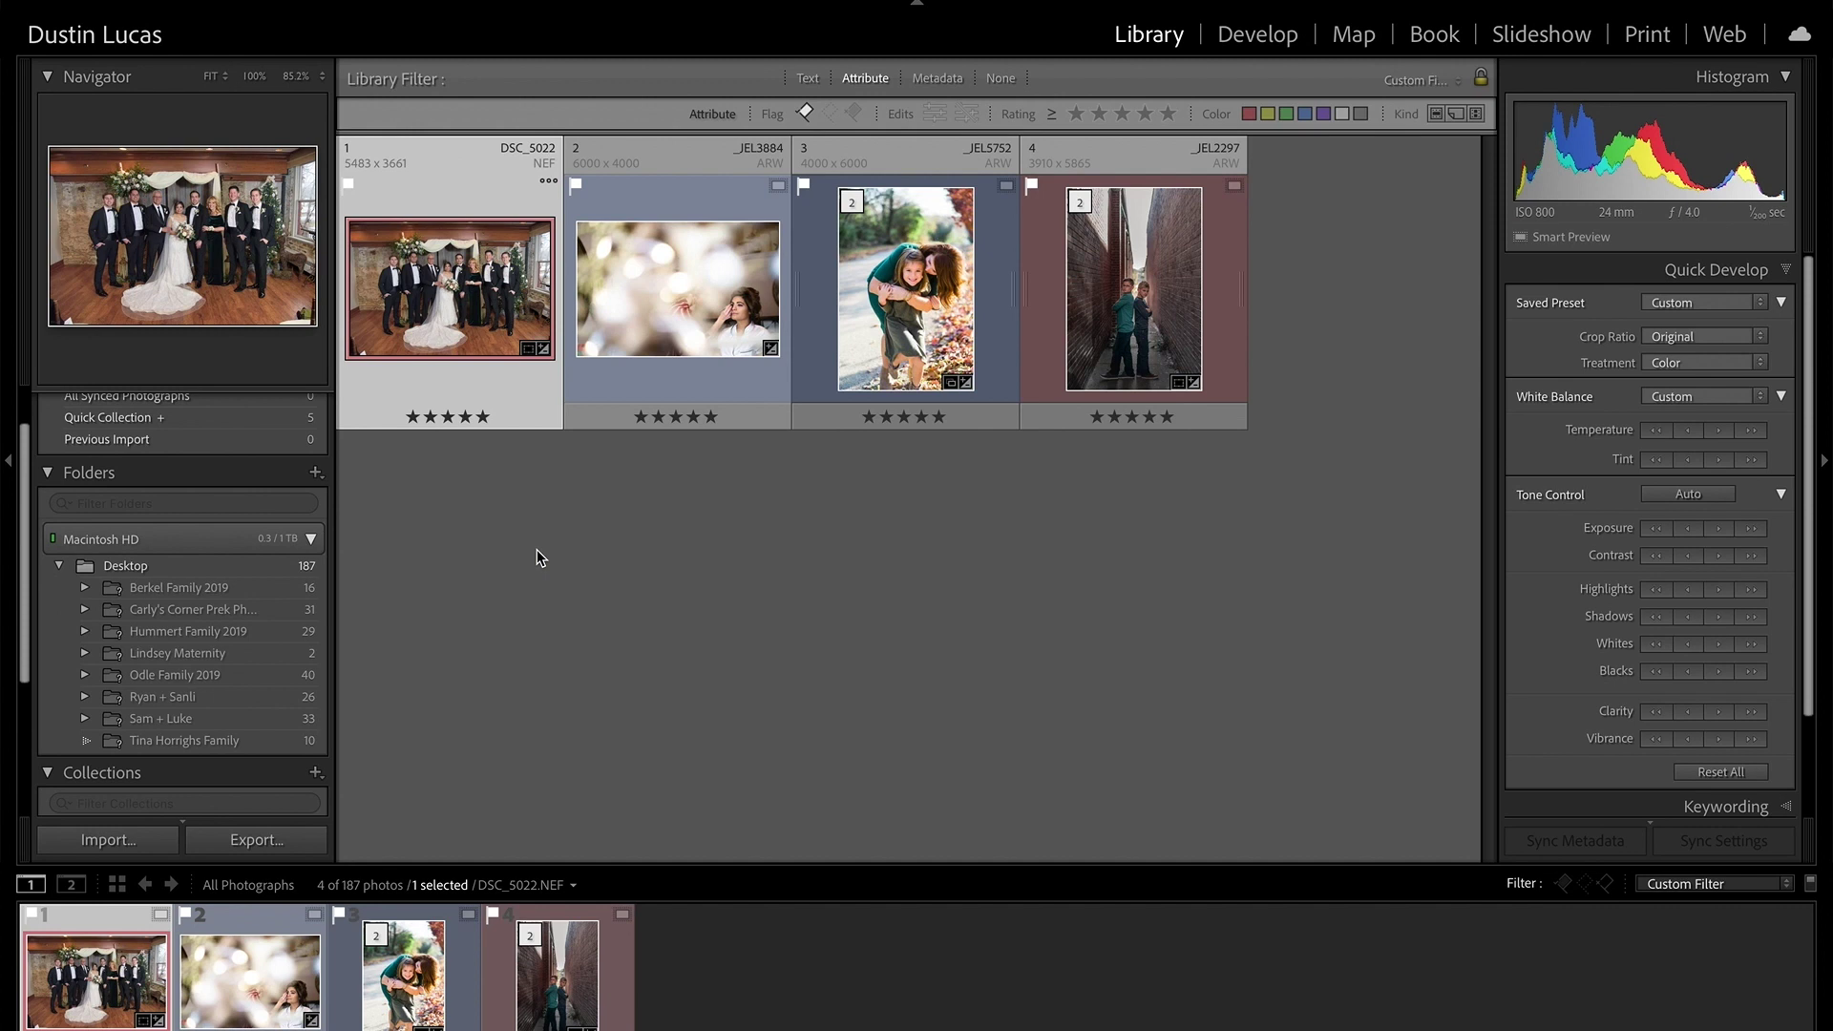
{"action": "right_click", "coordinate": [118, 565]}
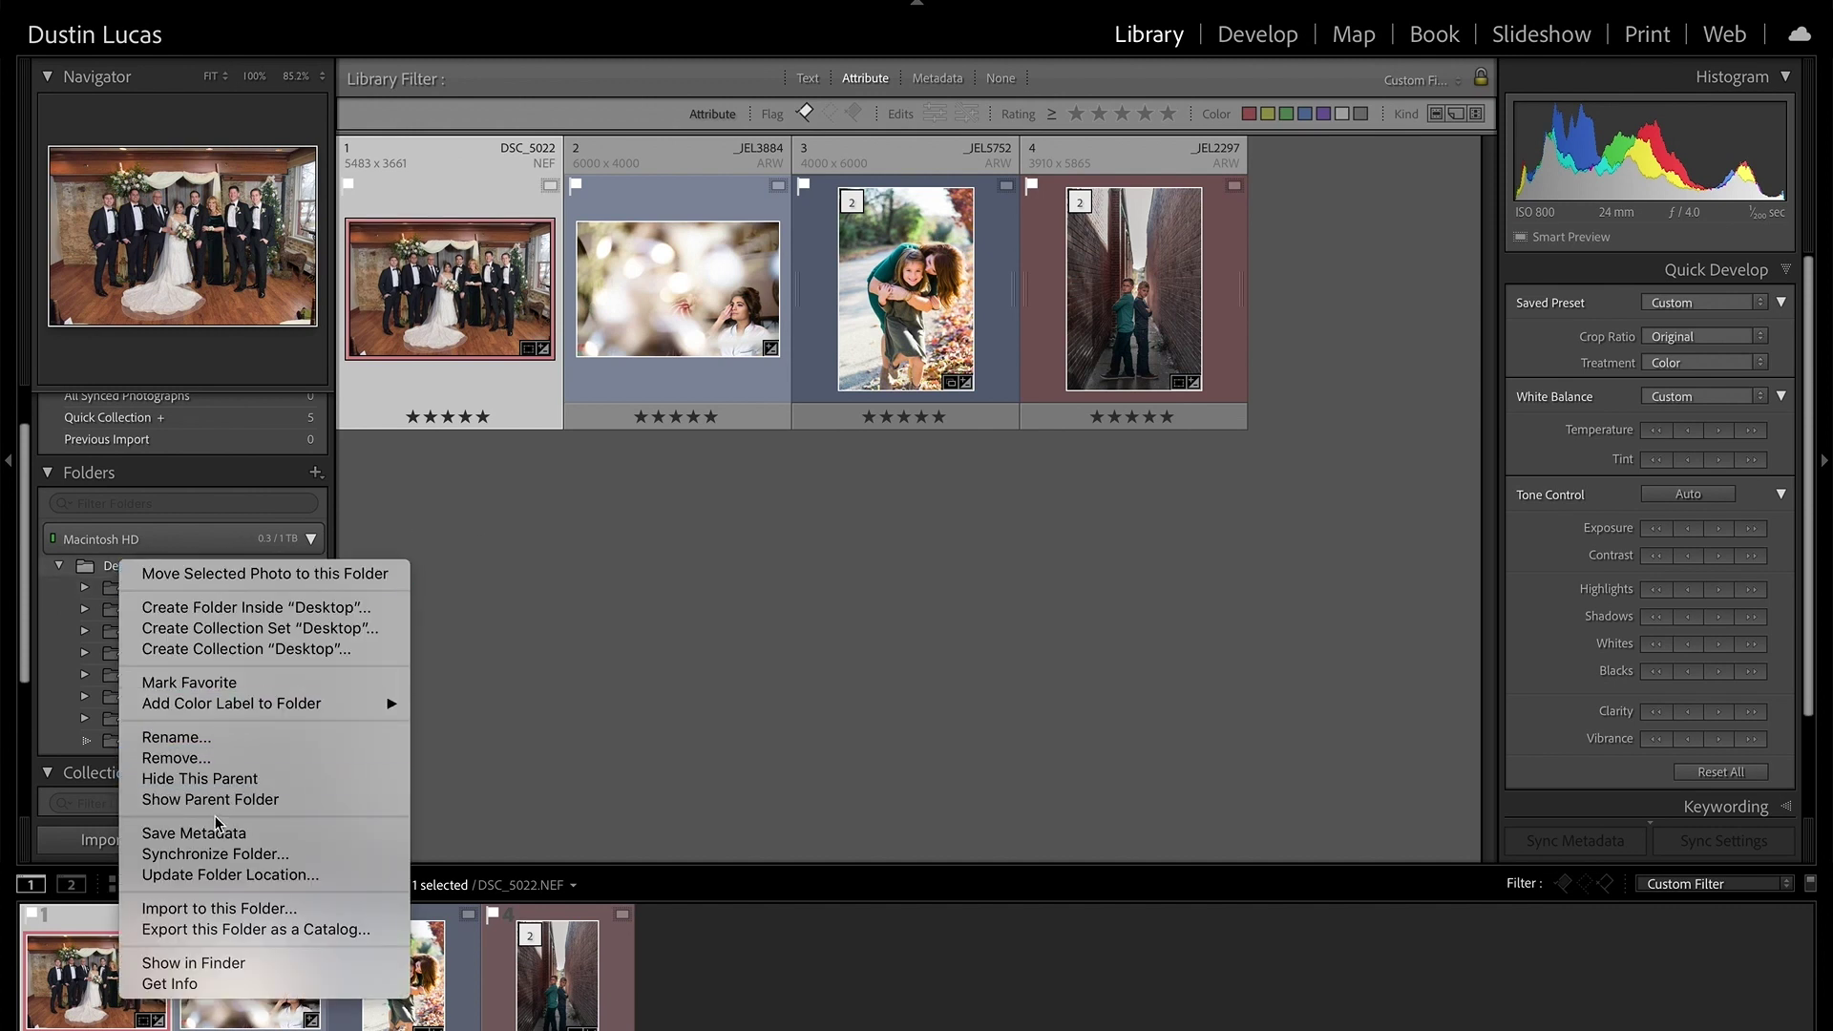
{"action": "left_click", "coordinate": [220, 875]}
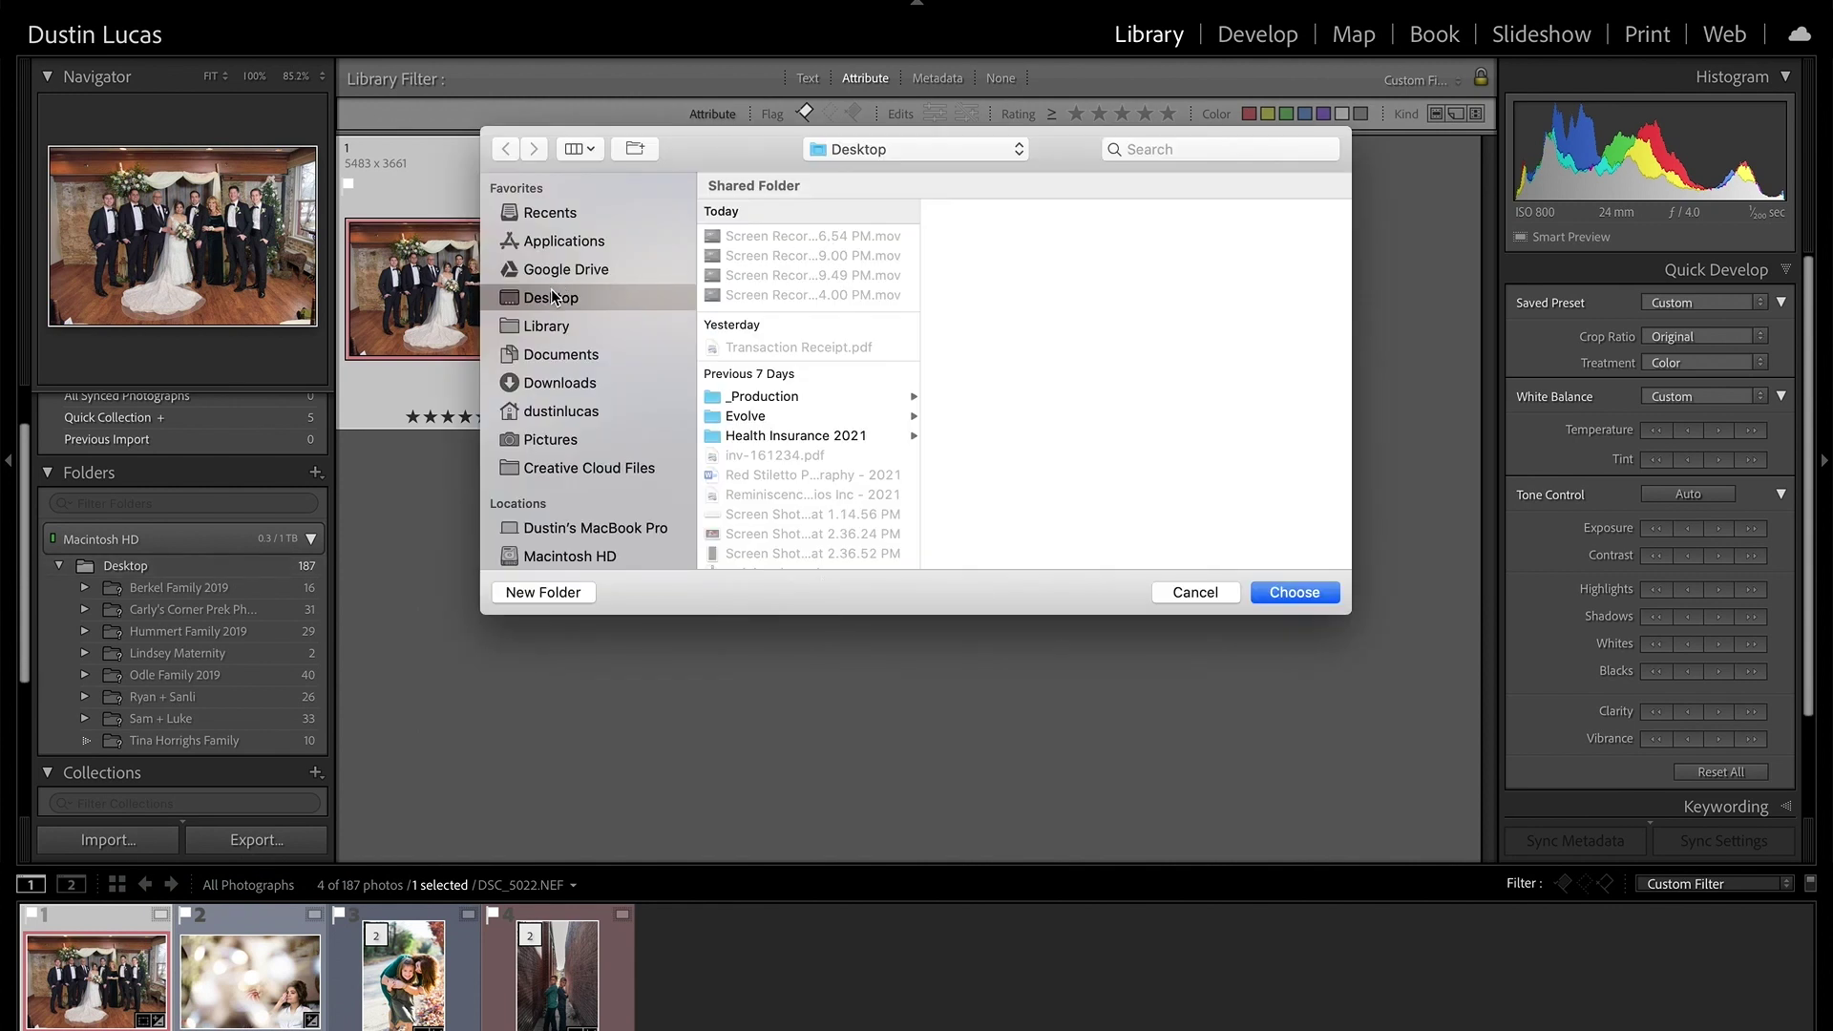
{"action": "left_click", "coordinate": [900, 150]}
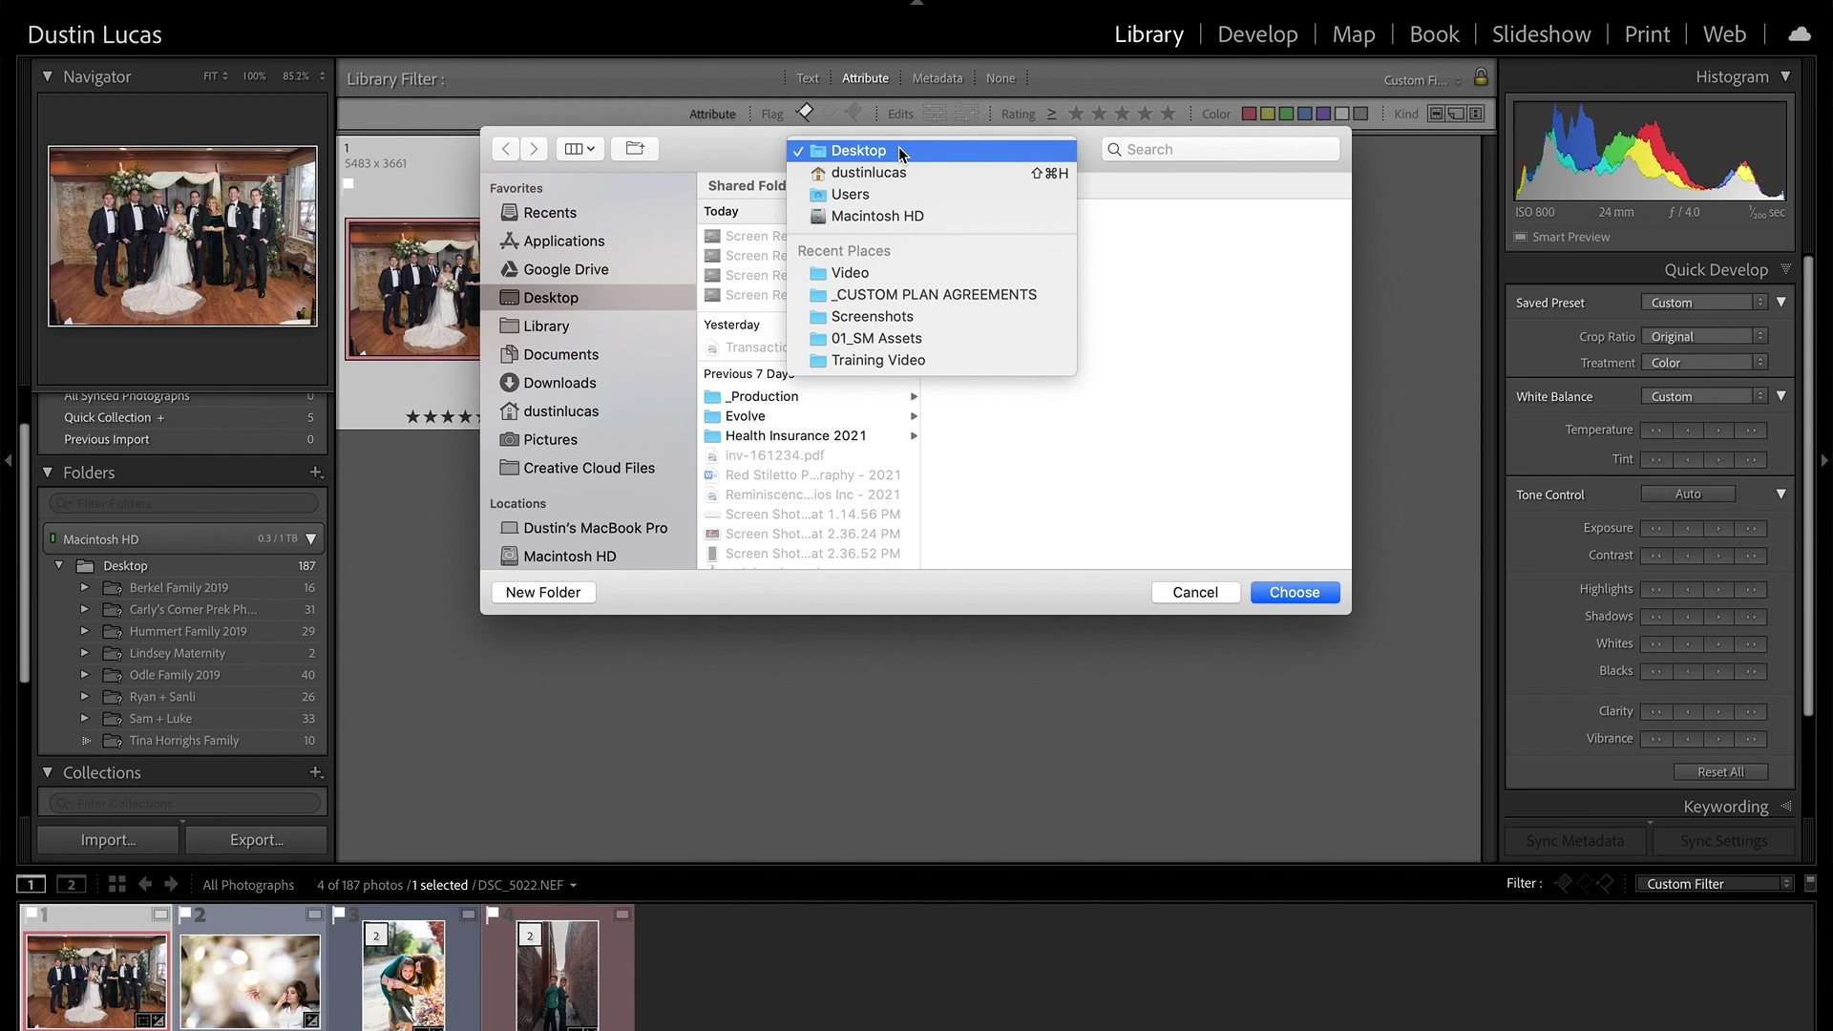
{"action": "left_click", "coordinate": [425, 473]}
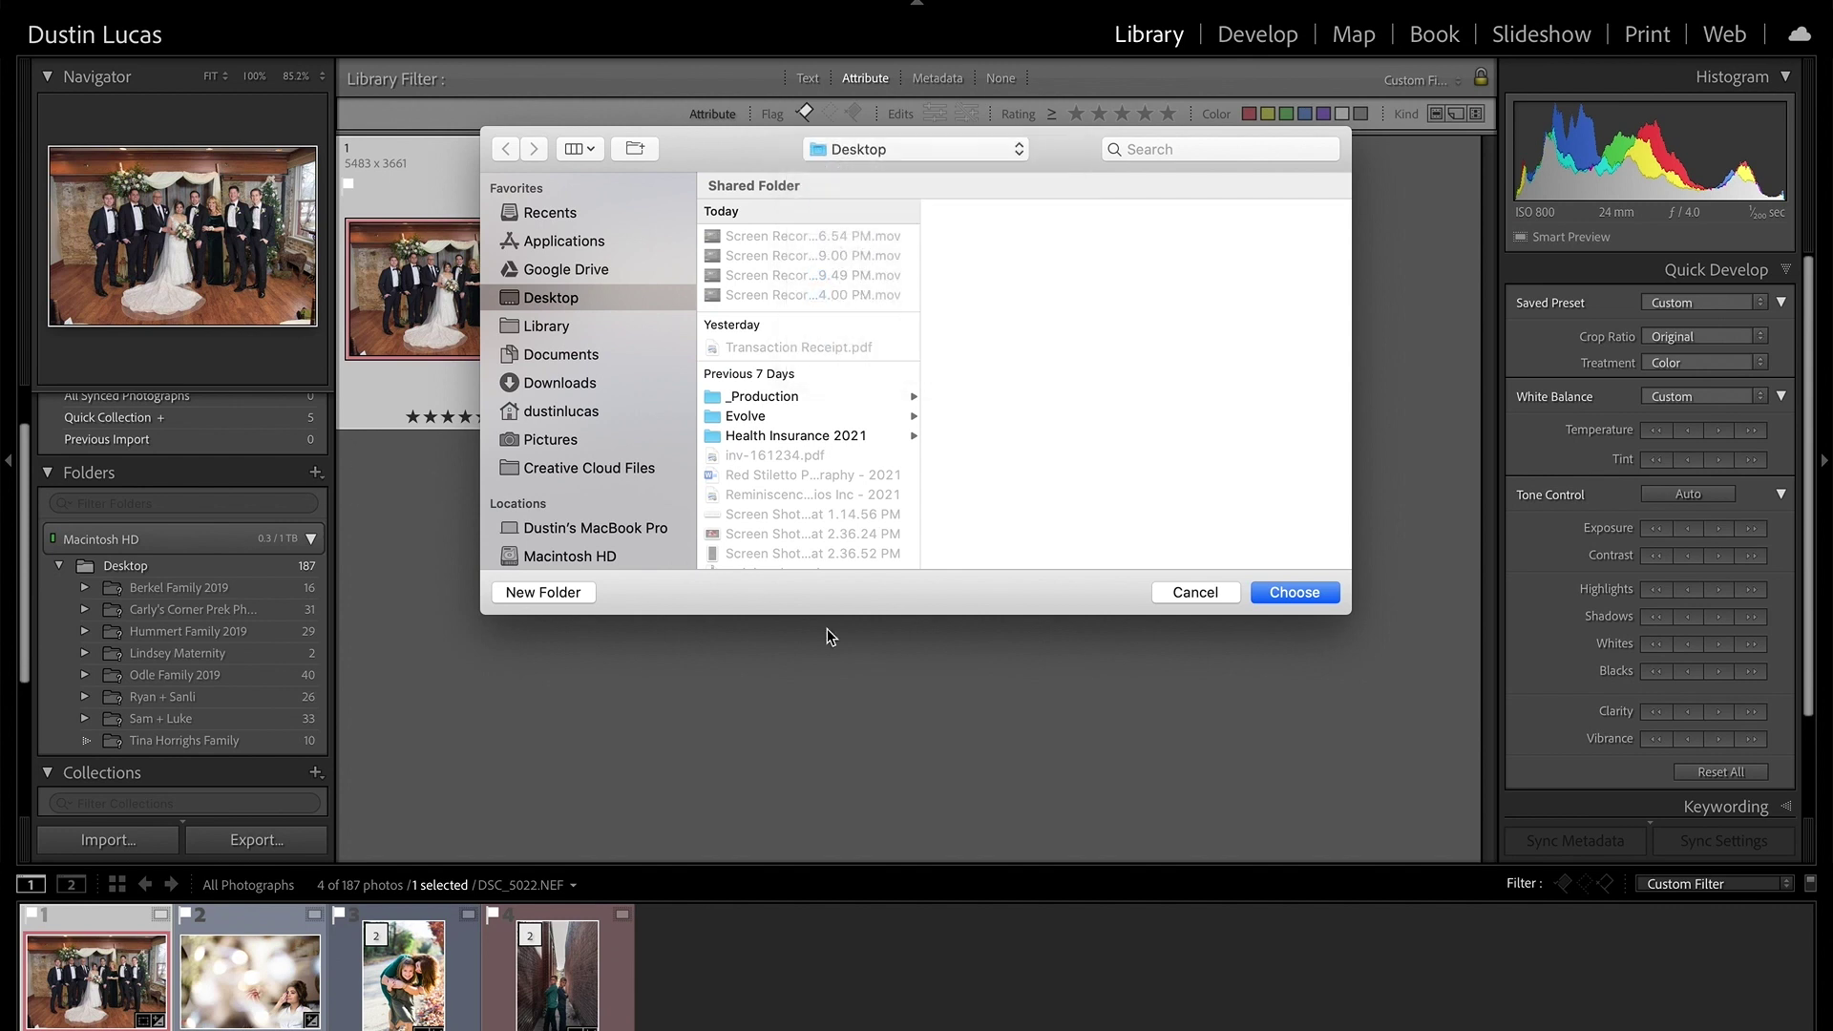
{"action": "left_click", "coordinate": [1211, 592]}
Try to show the original file of DSC_5022 in Finder, and decline to locate it
{"action": "right_click", "coordinate": [466, 327]}
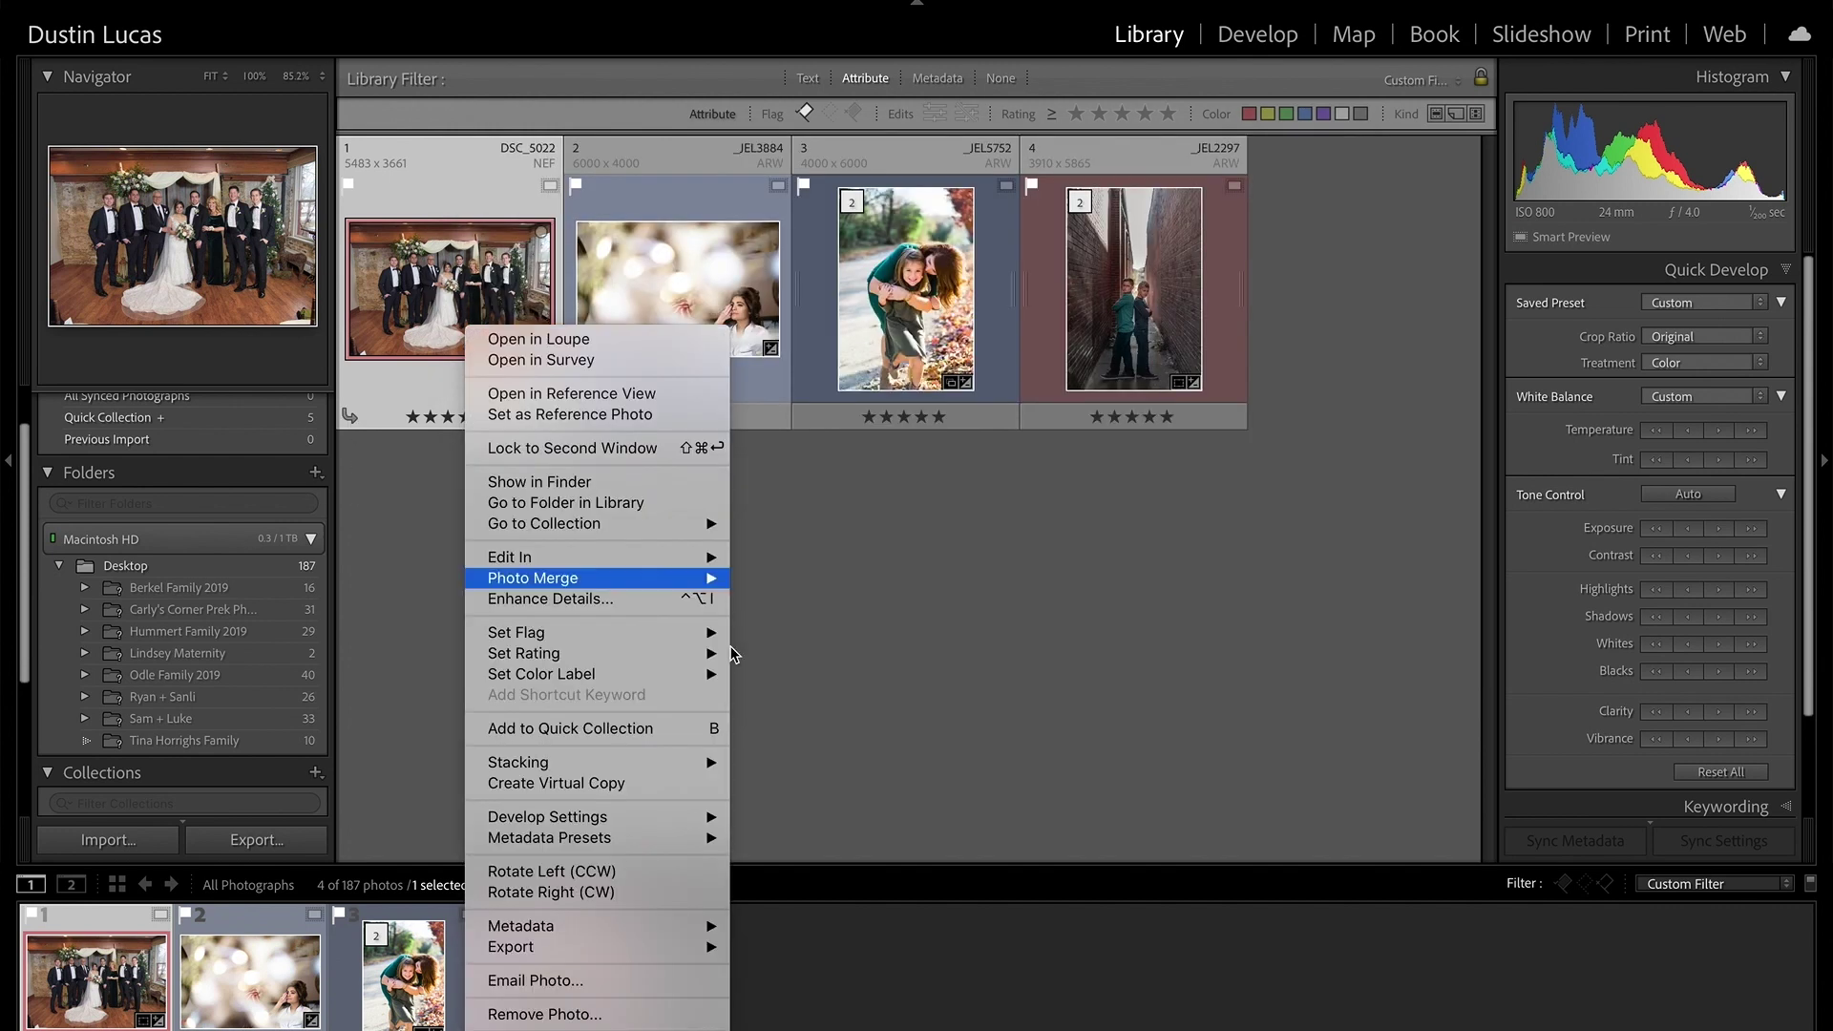
{"action": "left_click", "coordinate": [656, 481]}
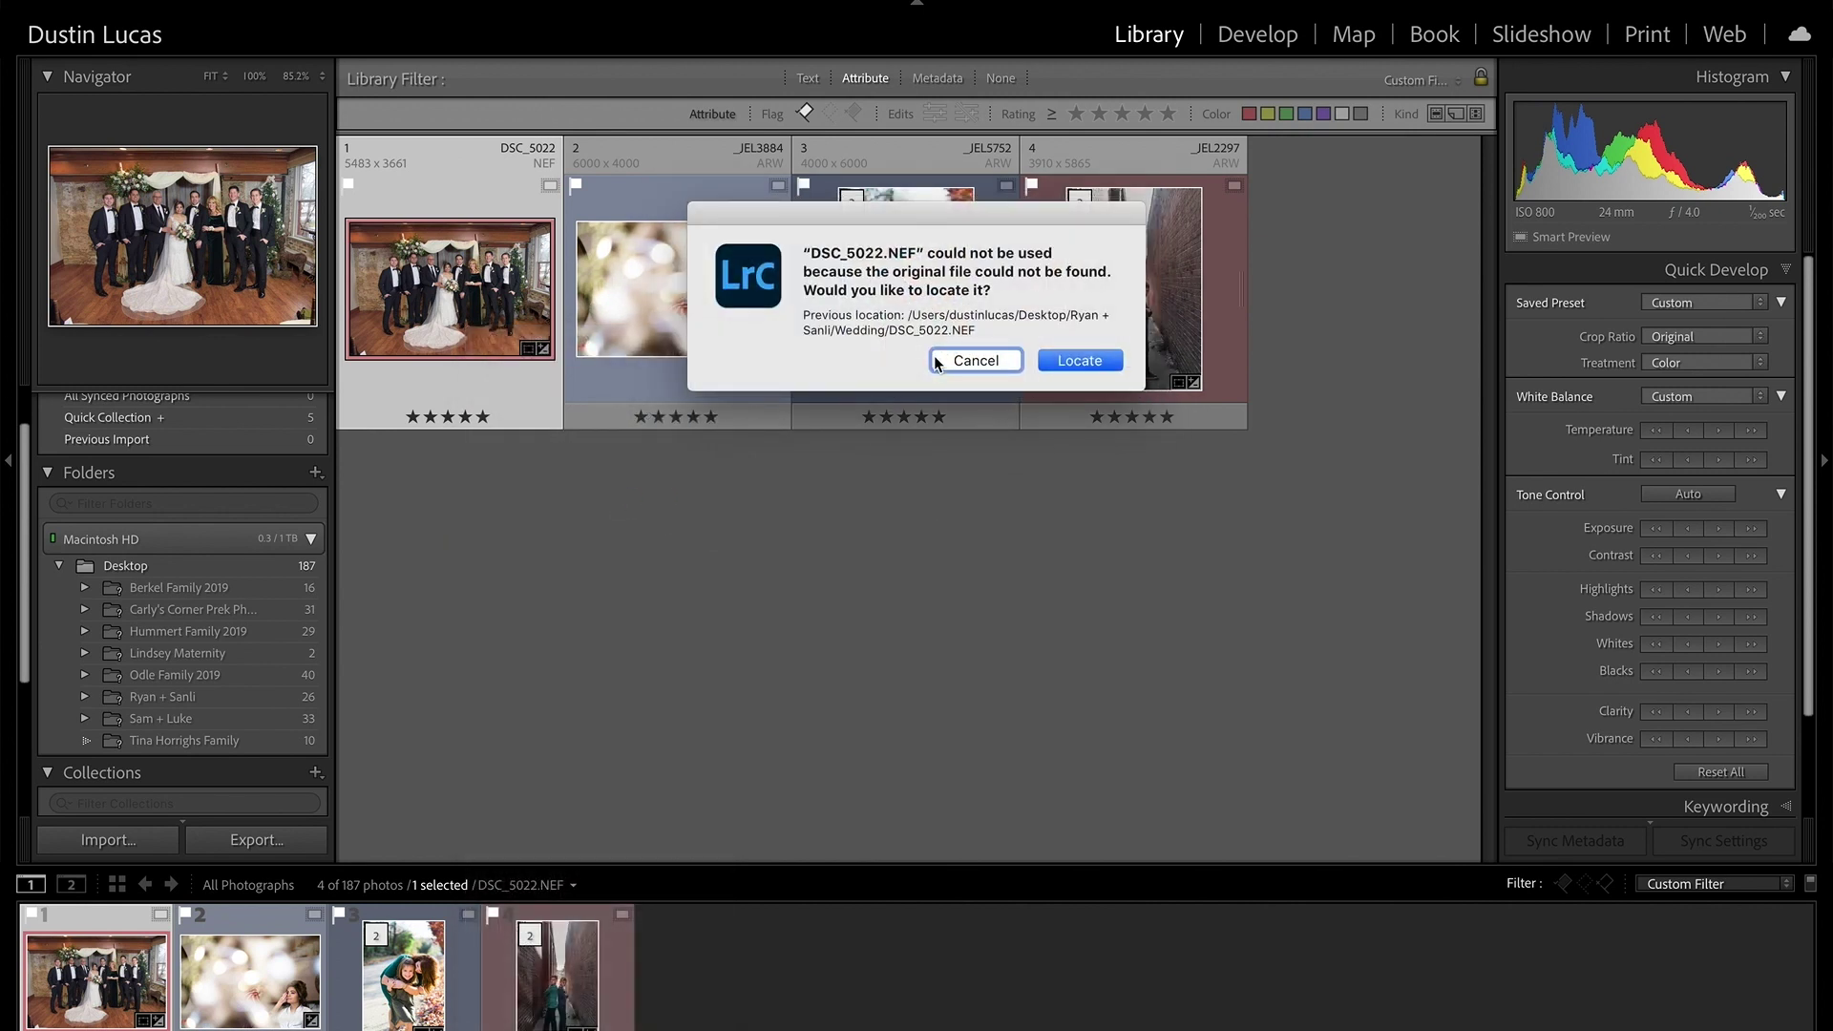
{"action": "left_click", "coordinate": [974, 361]}
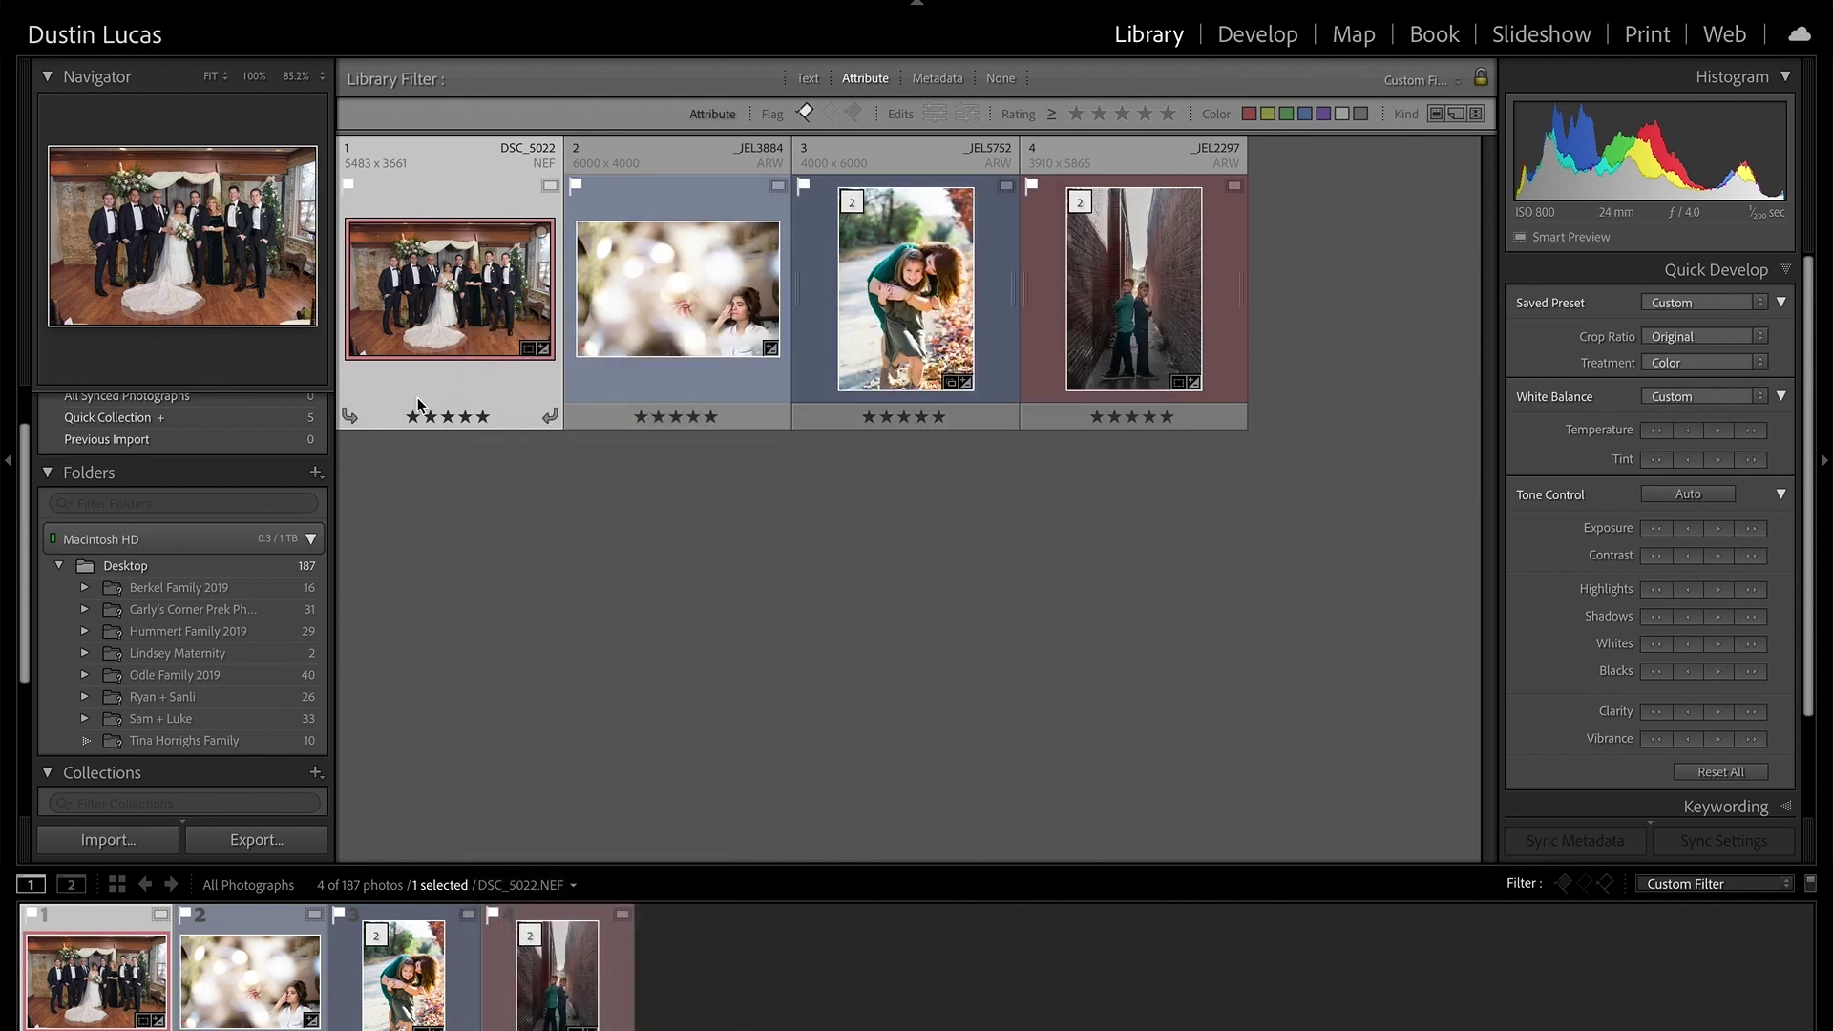
Update the Desktop folder's location to the #Photography folder inside Shutter_Magazine > 2021 > 01_January > 02_Lightroom > SM_Dec_2020, and expand its subfolders
{"action": "right_click", "coordinate": [137, 565]}
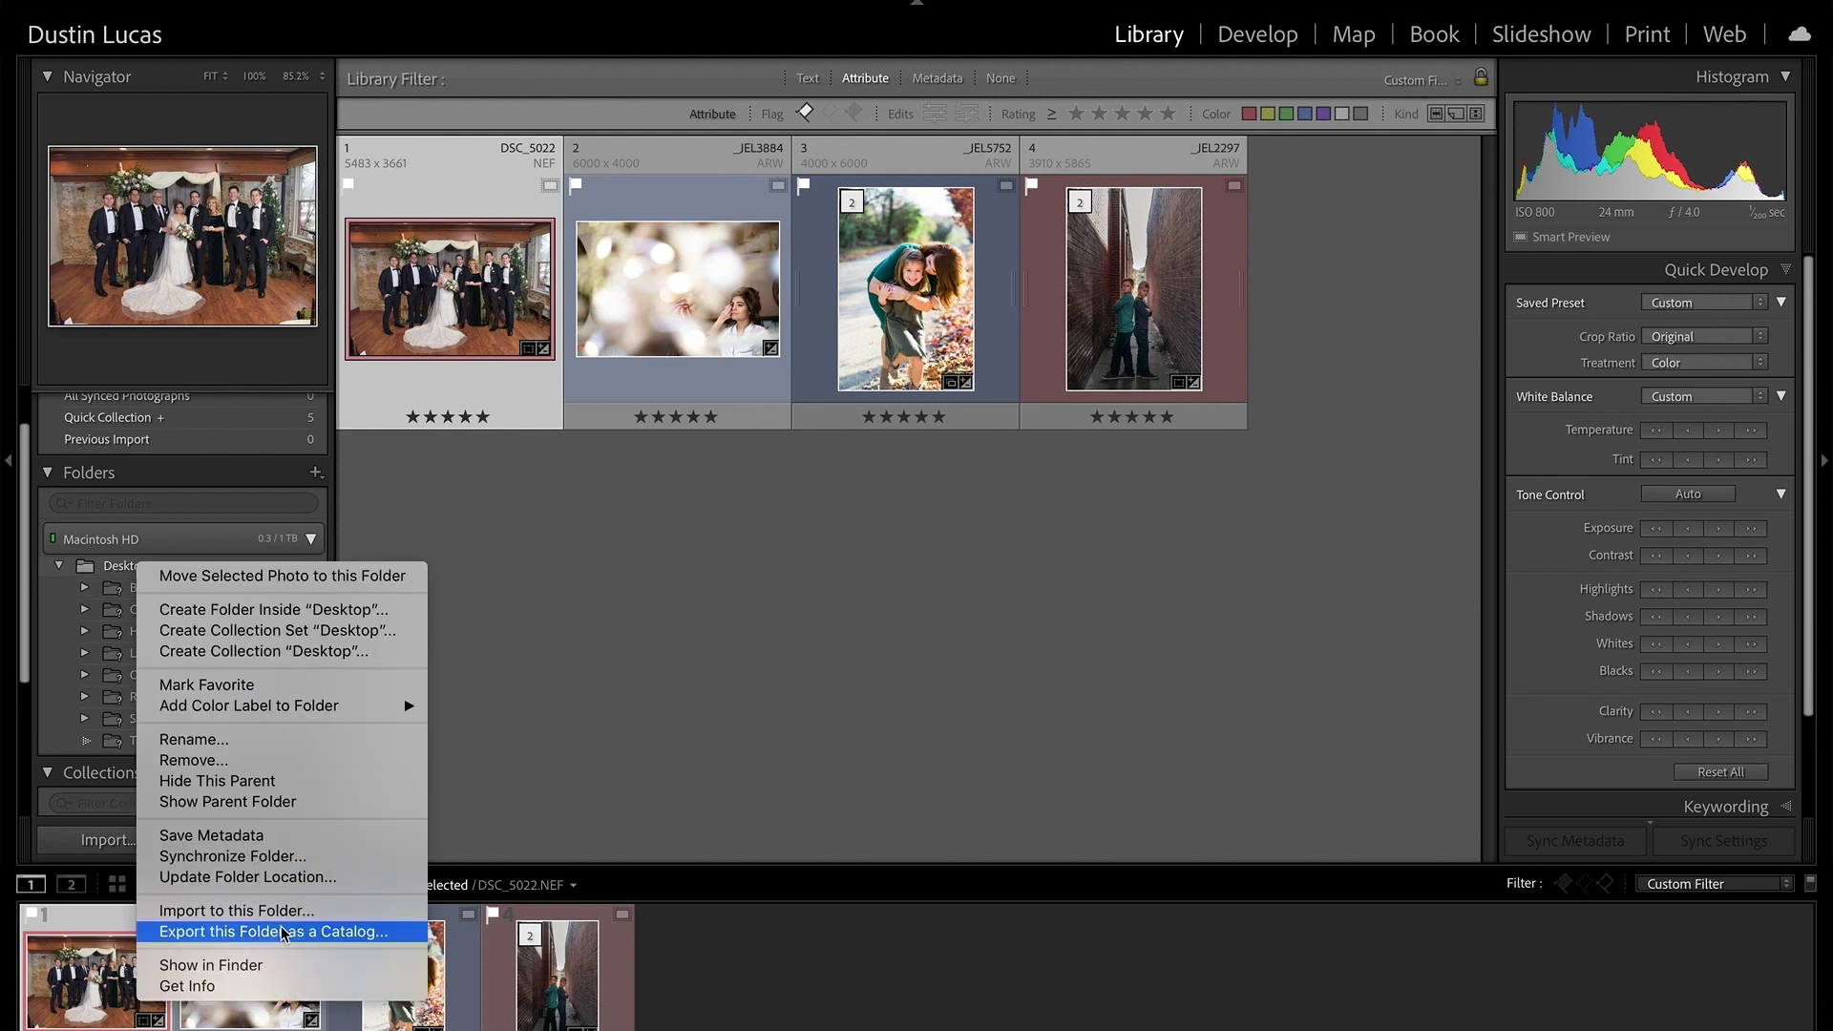
{"action": "left_click", "coordinate": [271, 876]}
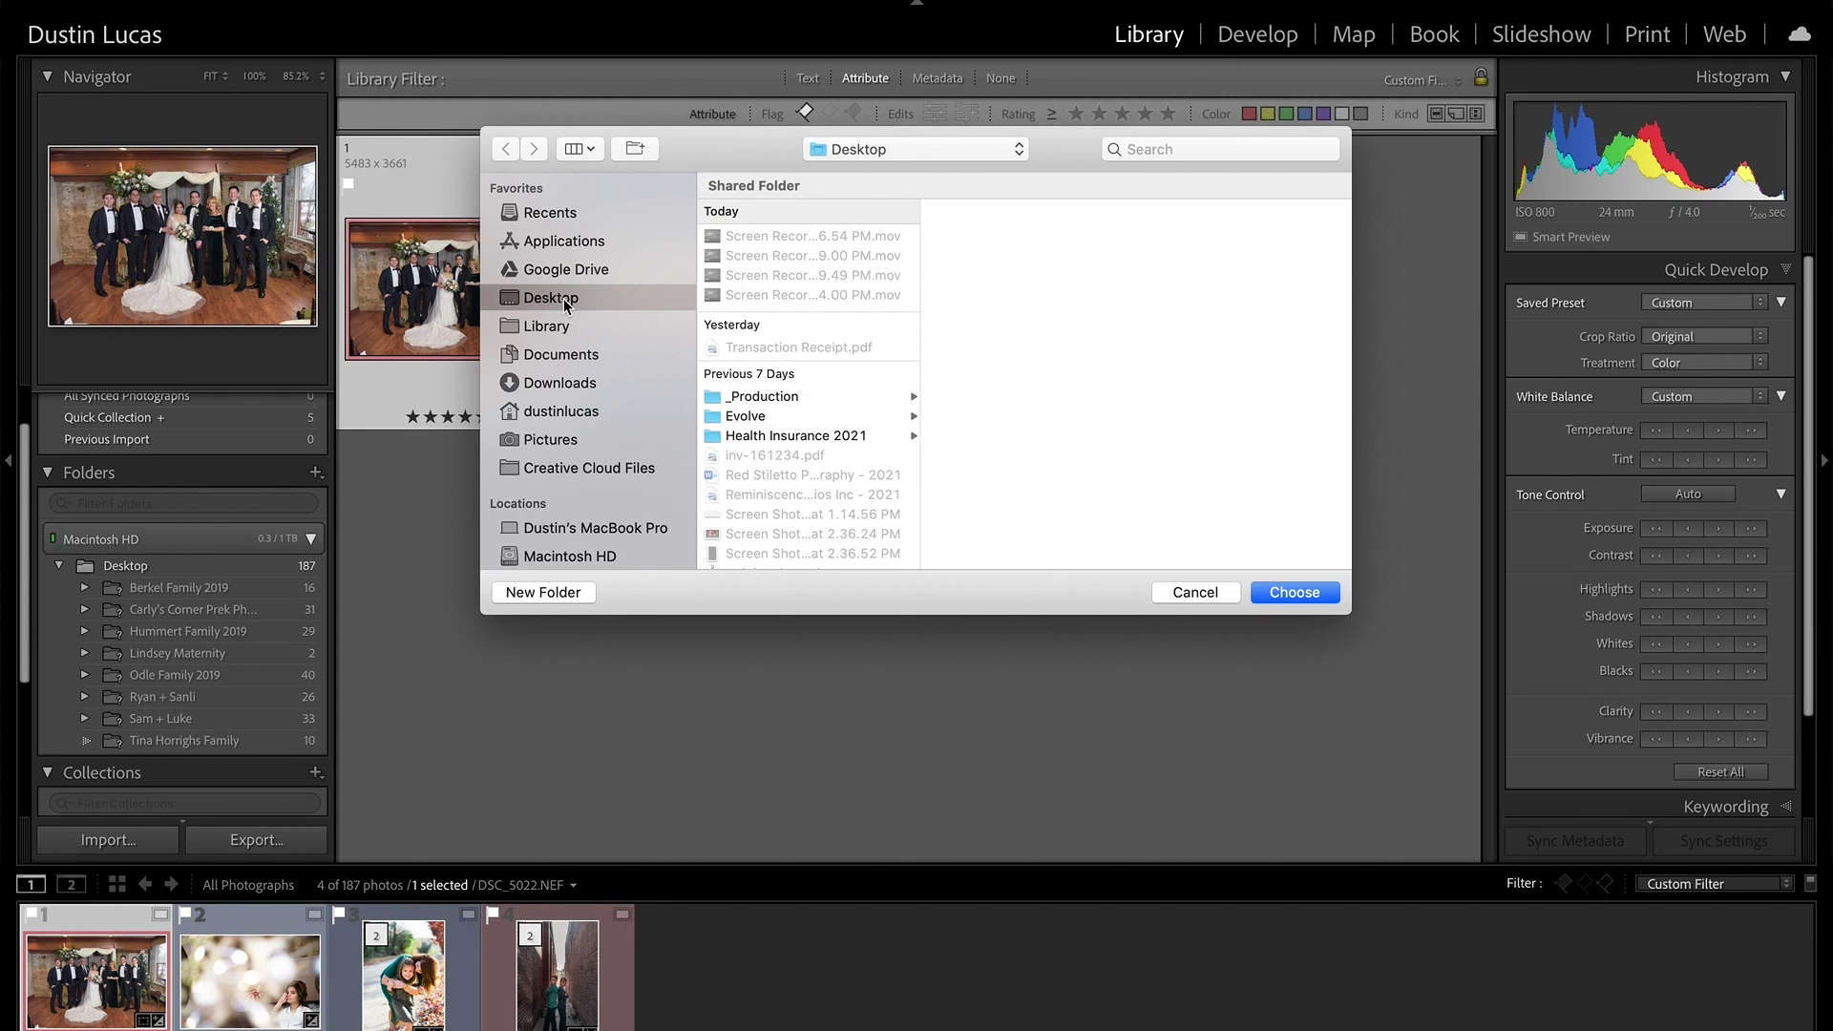
{"action": "left_click", "coordinate": [549, 386]}
{"action": "left_click", "coordinate": [590, 356]}
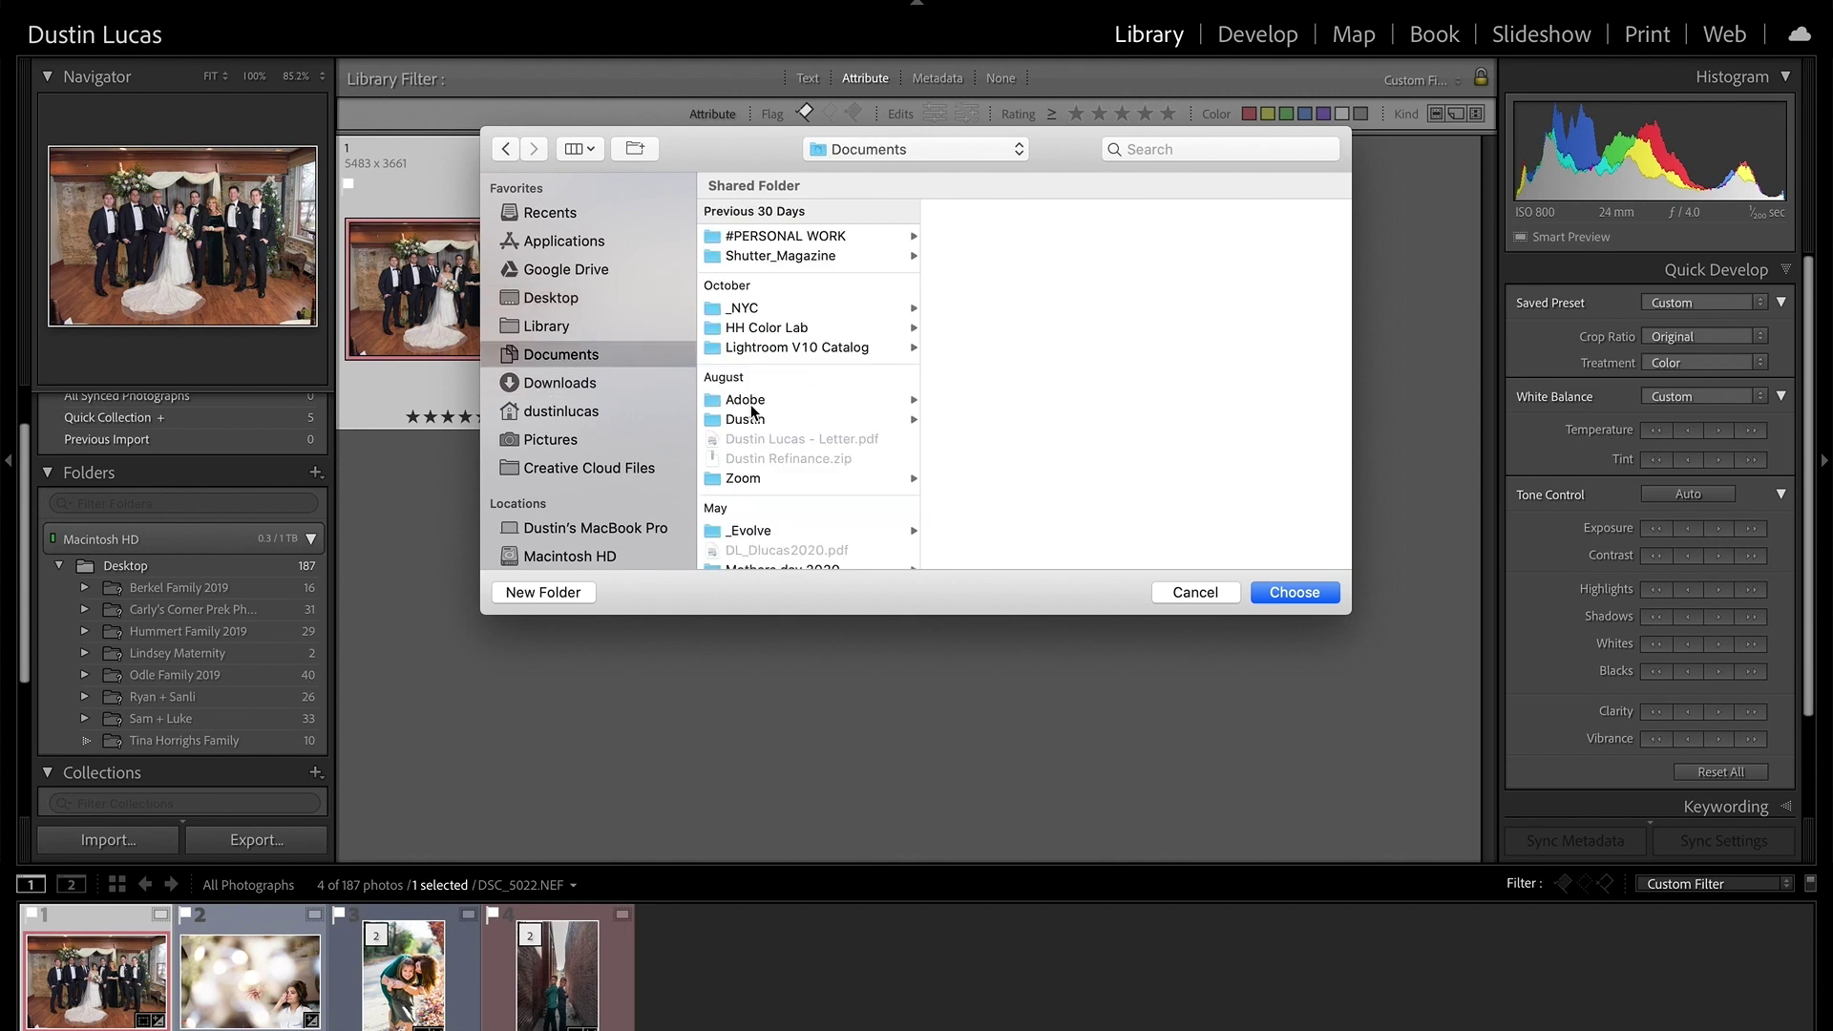
{"action": "left_click", "coordinate": [811, 237]}
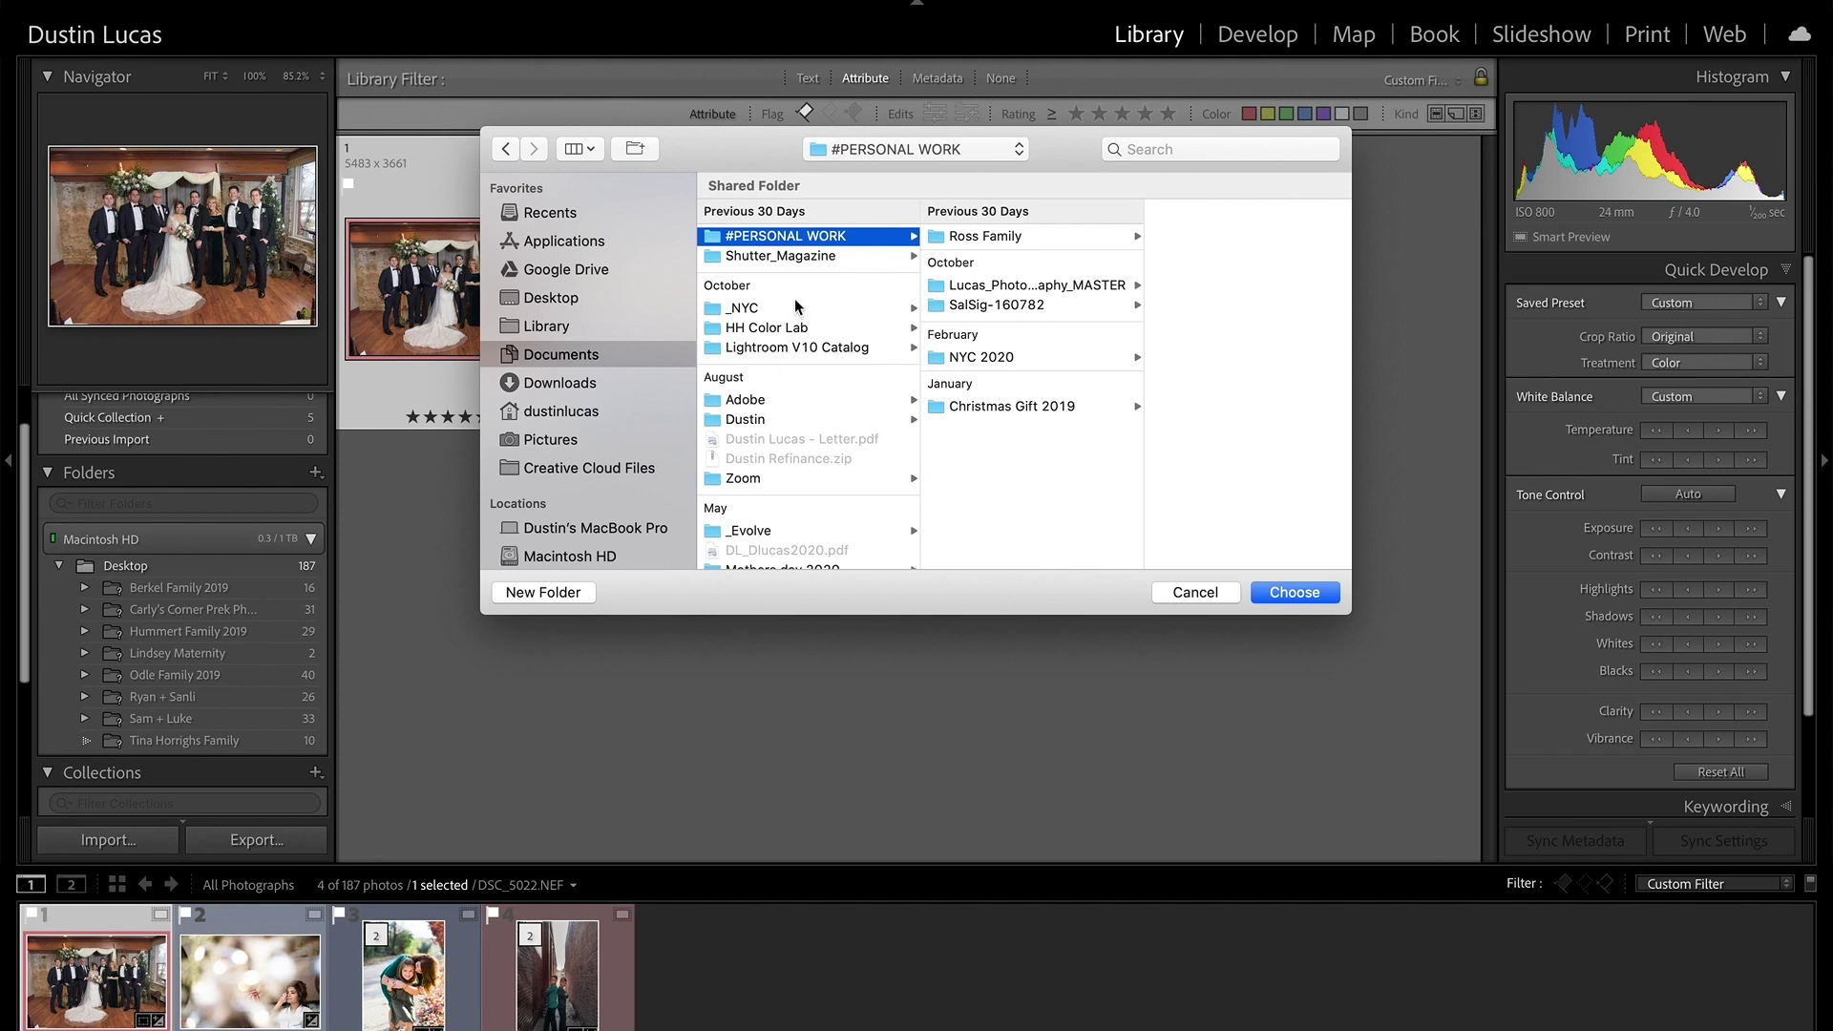
{"action": "left_click", "coordinate": [781, 256]}
{"action": "left_click", "coordinate": [1000, 235]}
{"action": "left_click", "coordinate": [1193, 236]}
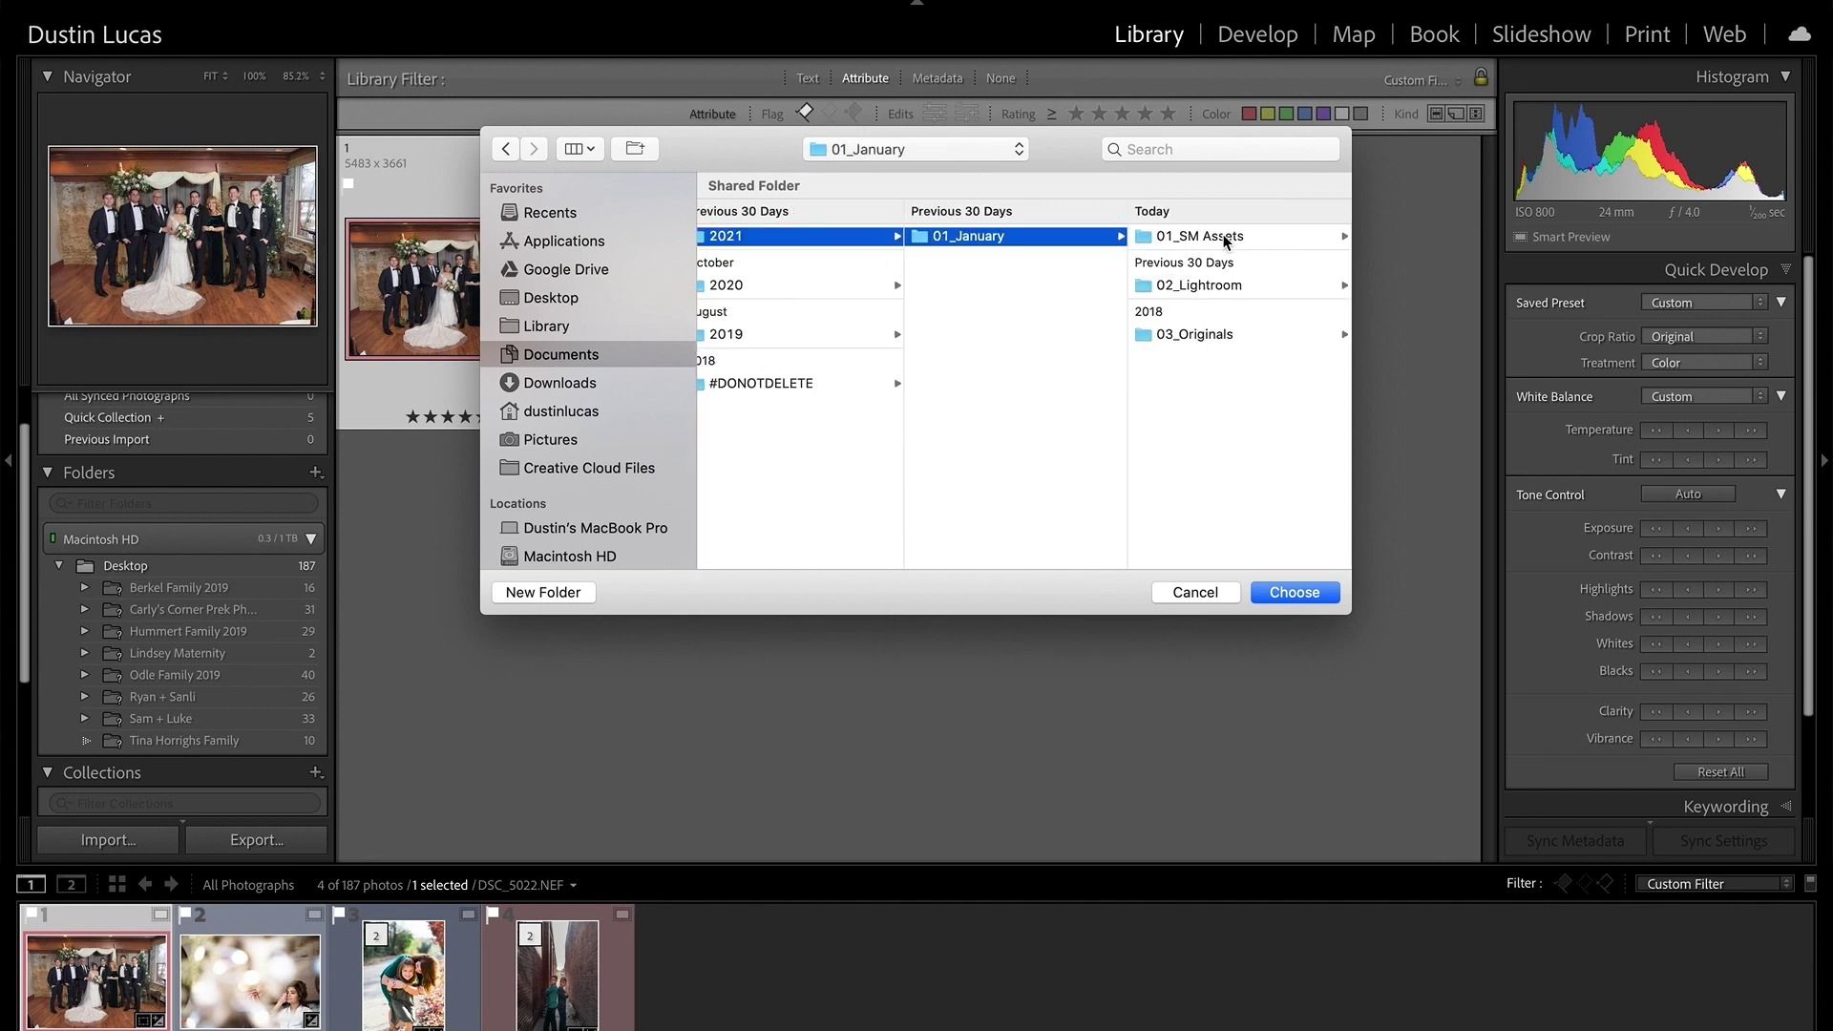
{"action": "left_click", "coordinate": [1199, 284]}
{"action": "left_click", "coordinate": [1201, 237]}
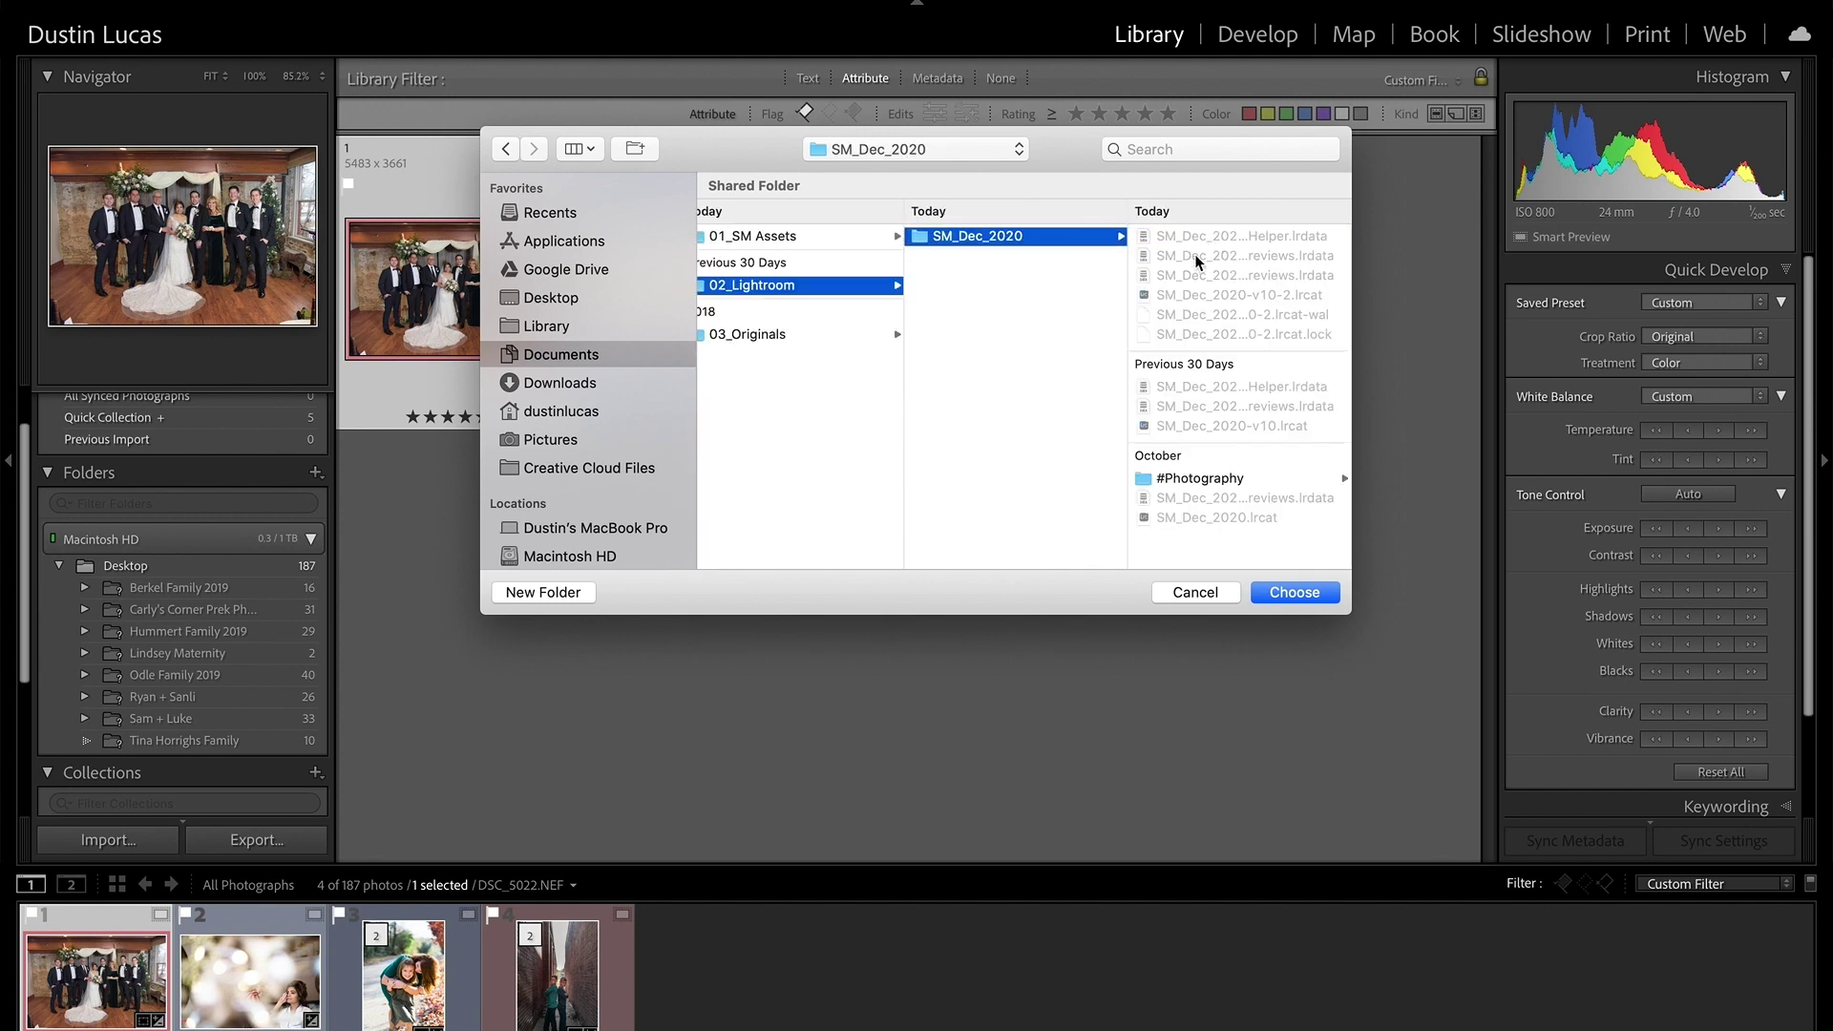
{"action": "left_click", "coordinate": [1209, 474]}
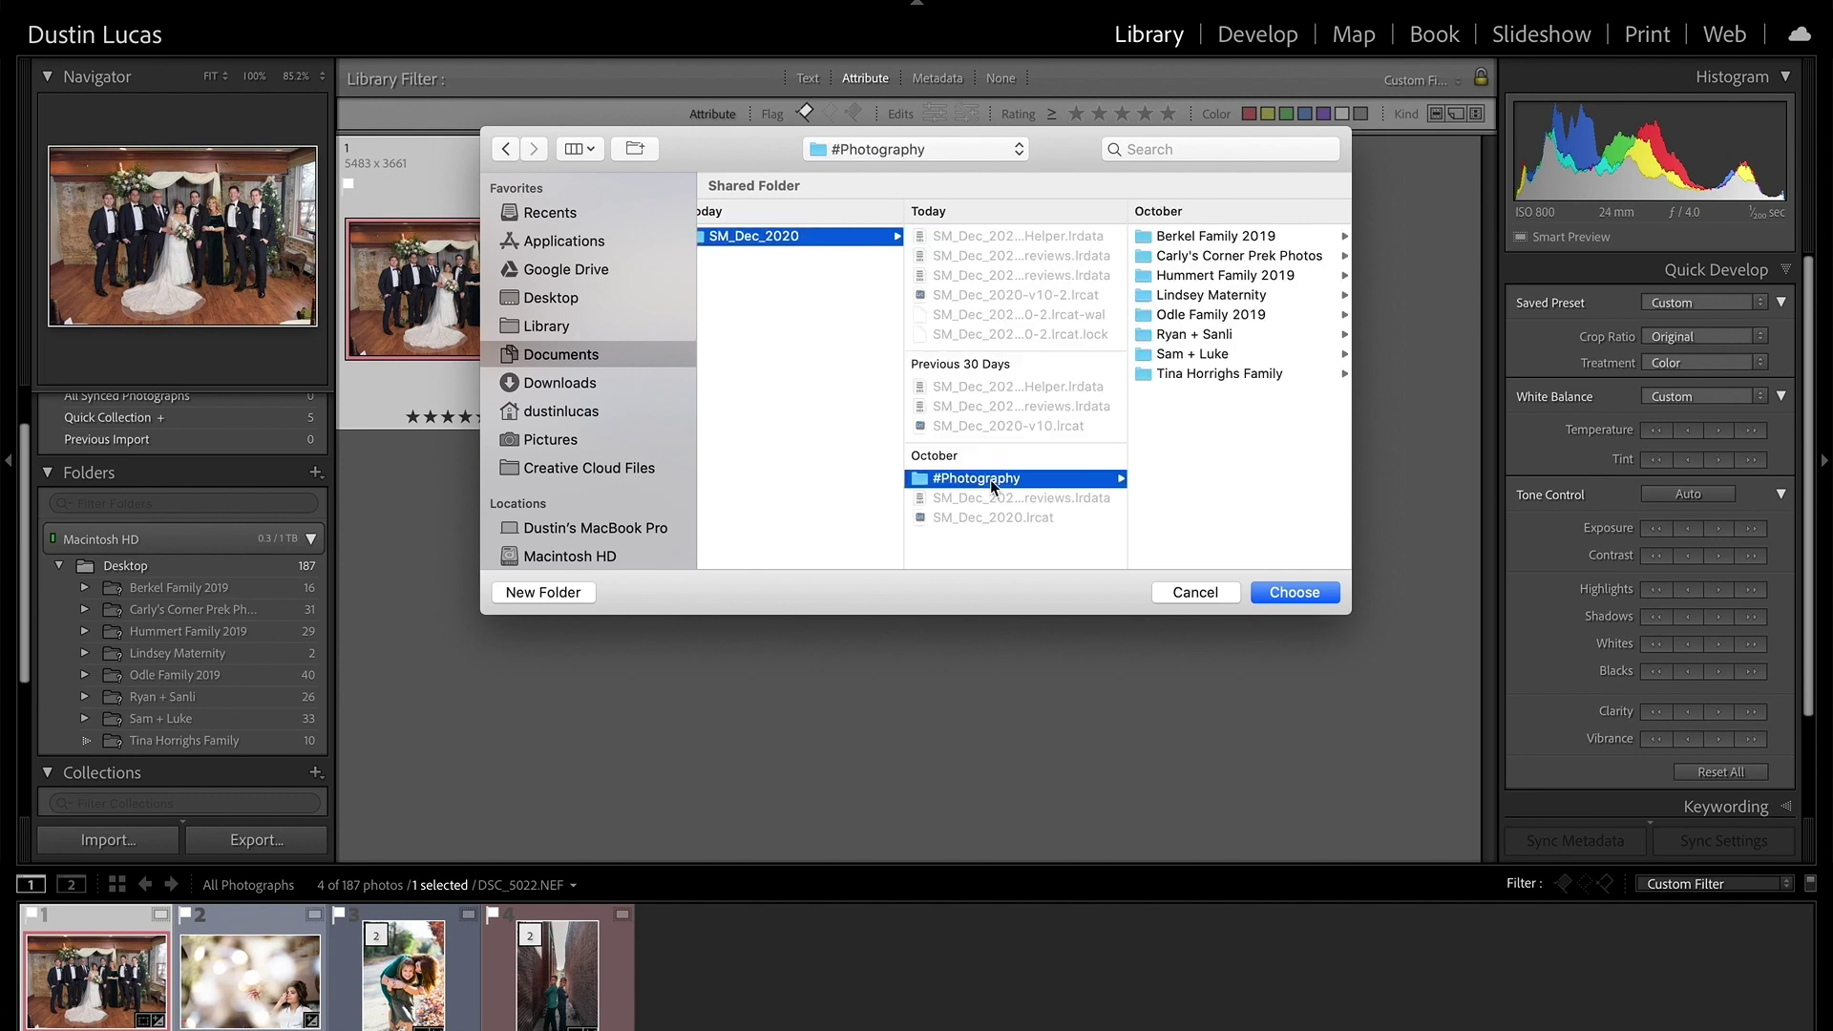
{"action": "left_click", "coordinate": [1295, 592]}
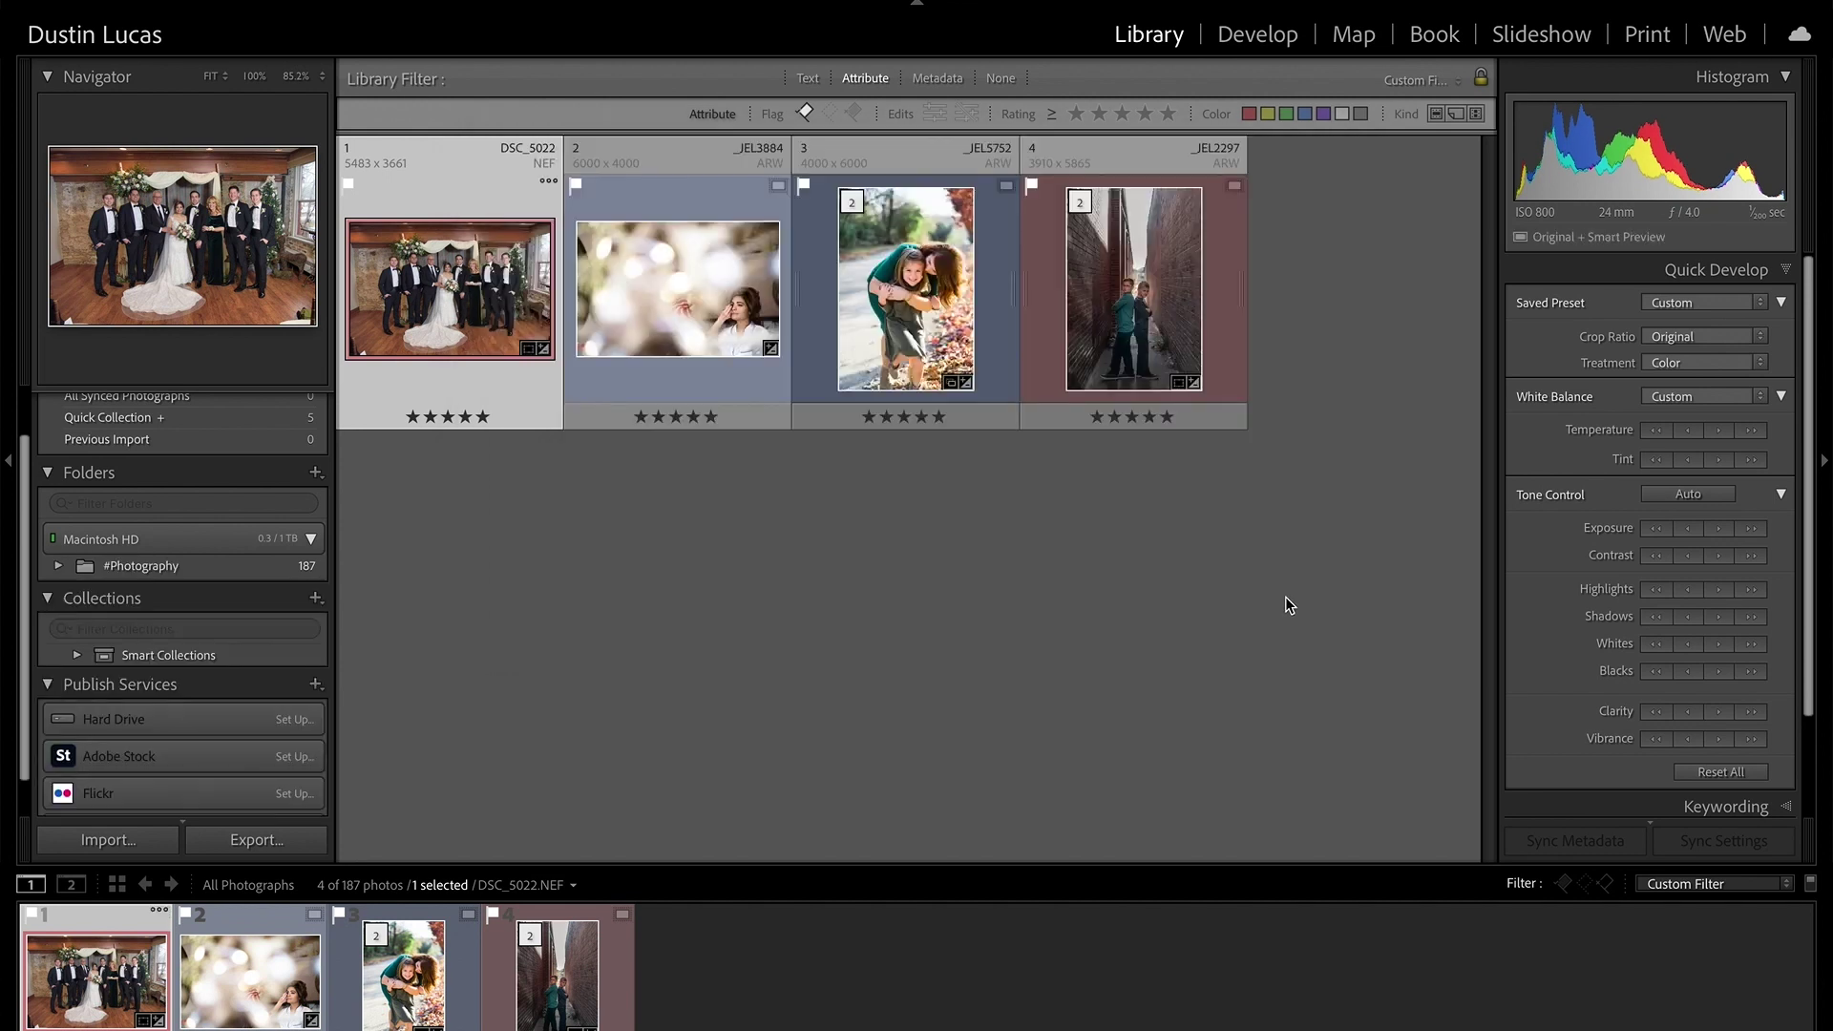
{"action": "left_click", "coordinate": [59, 566]}
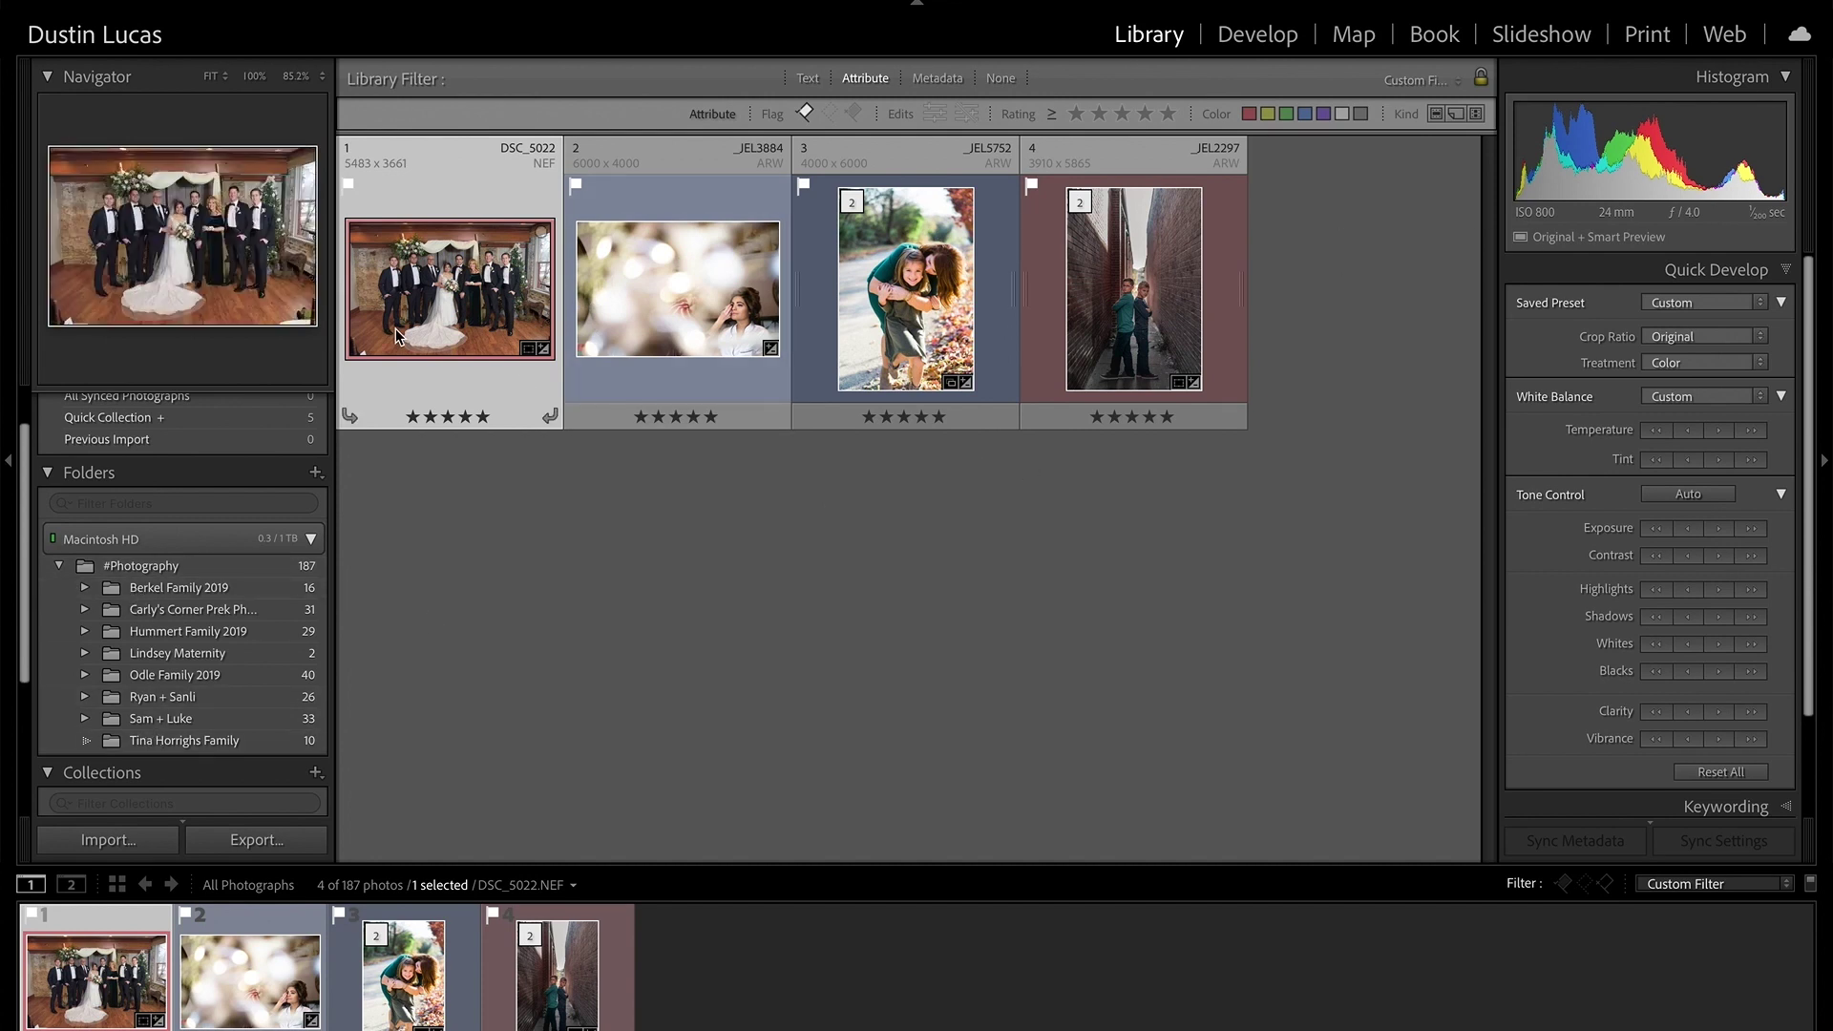
Open the wedding group photo DSC_5022 in Loupe view and compare it at fit and 100% zoom
{"action": "double_click", "coordinate": [441, 323]}
{"action": "left_click", "coordinate": [897, 372]}
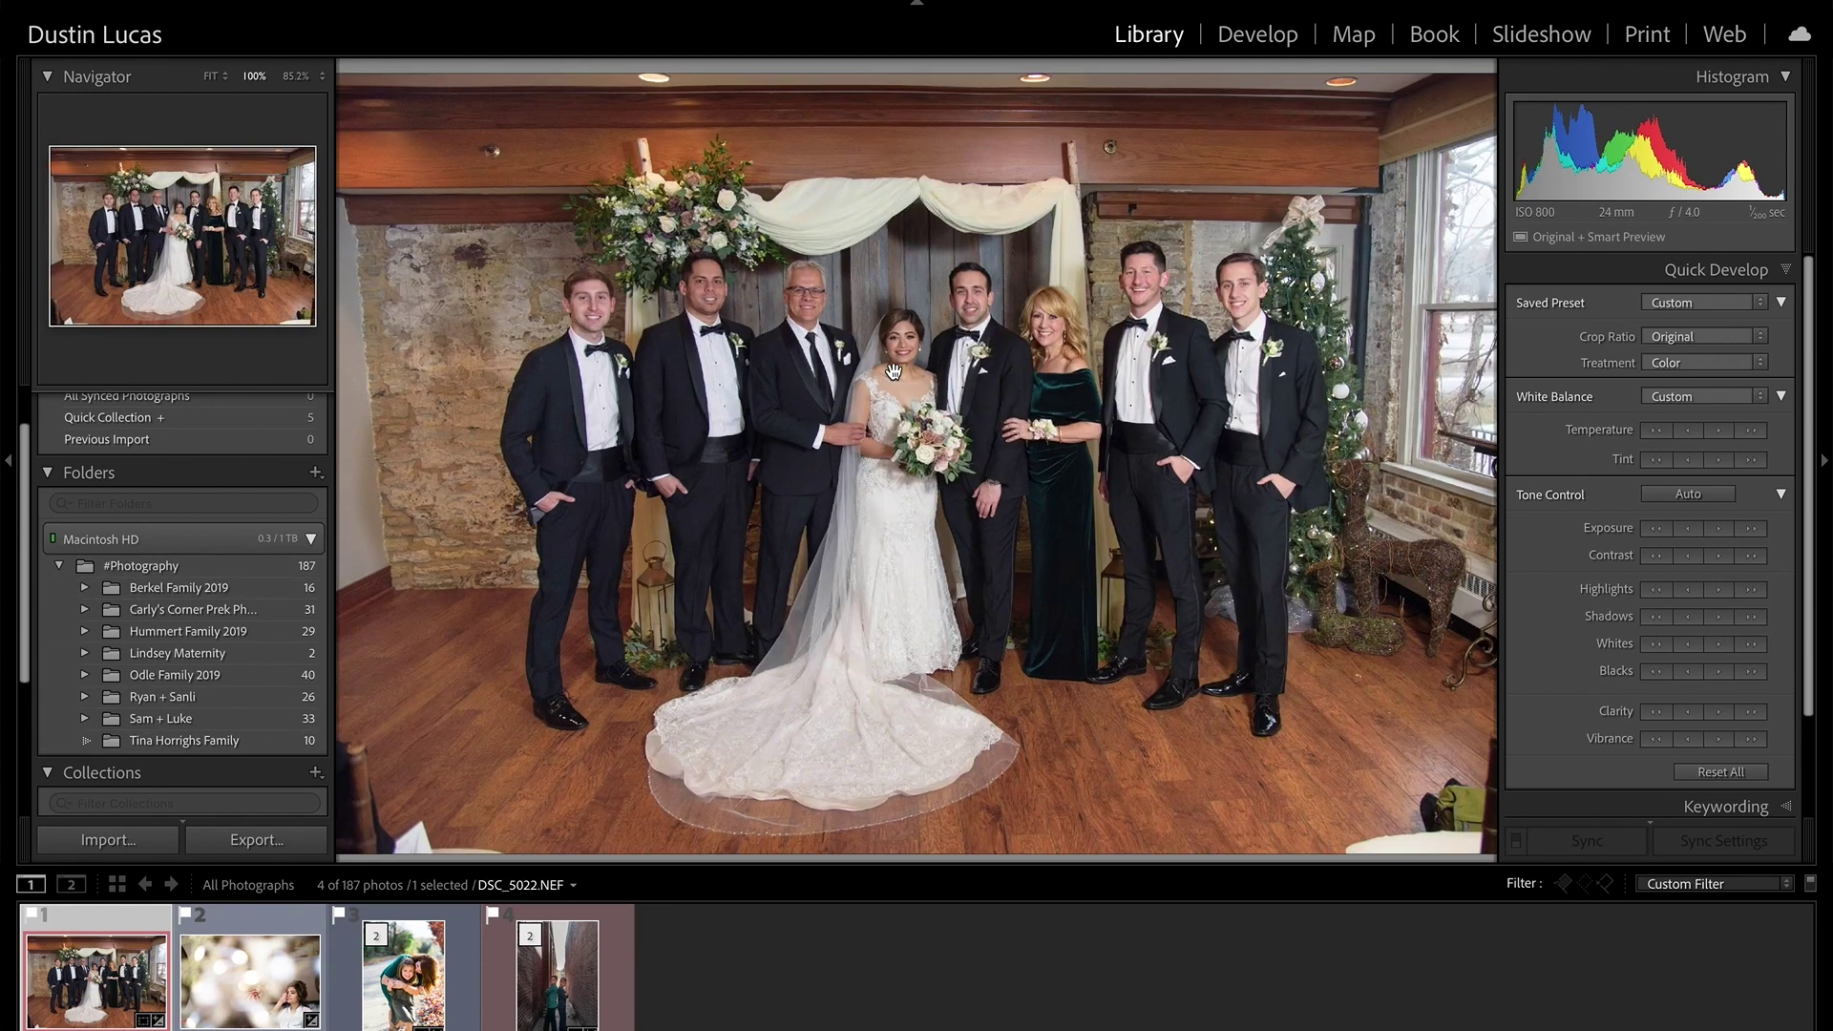
{"action": "left_click", "coordinate": [903, 358]}
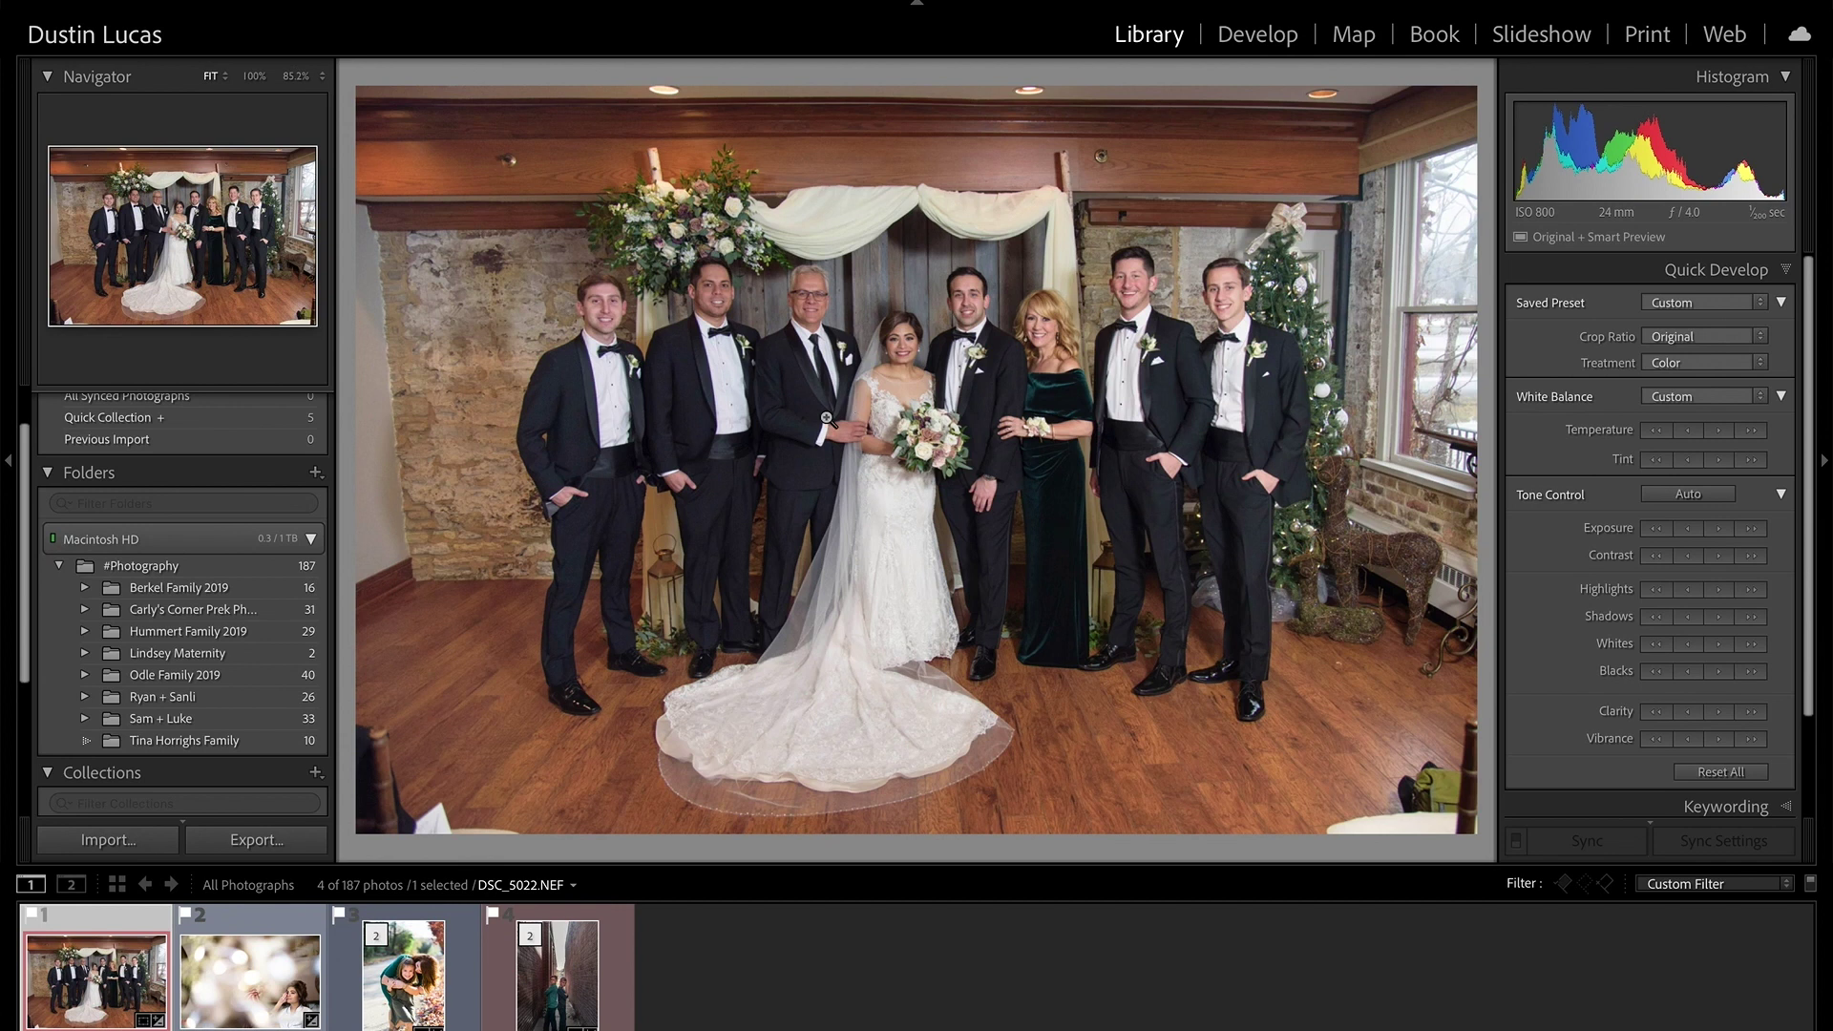
{"action": "left_click", "coordinate": [905, 349]}
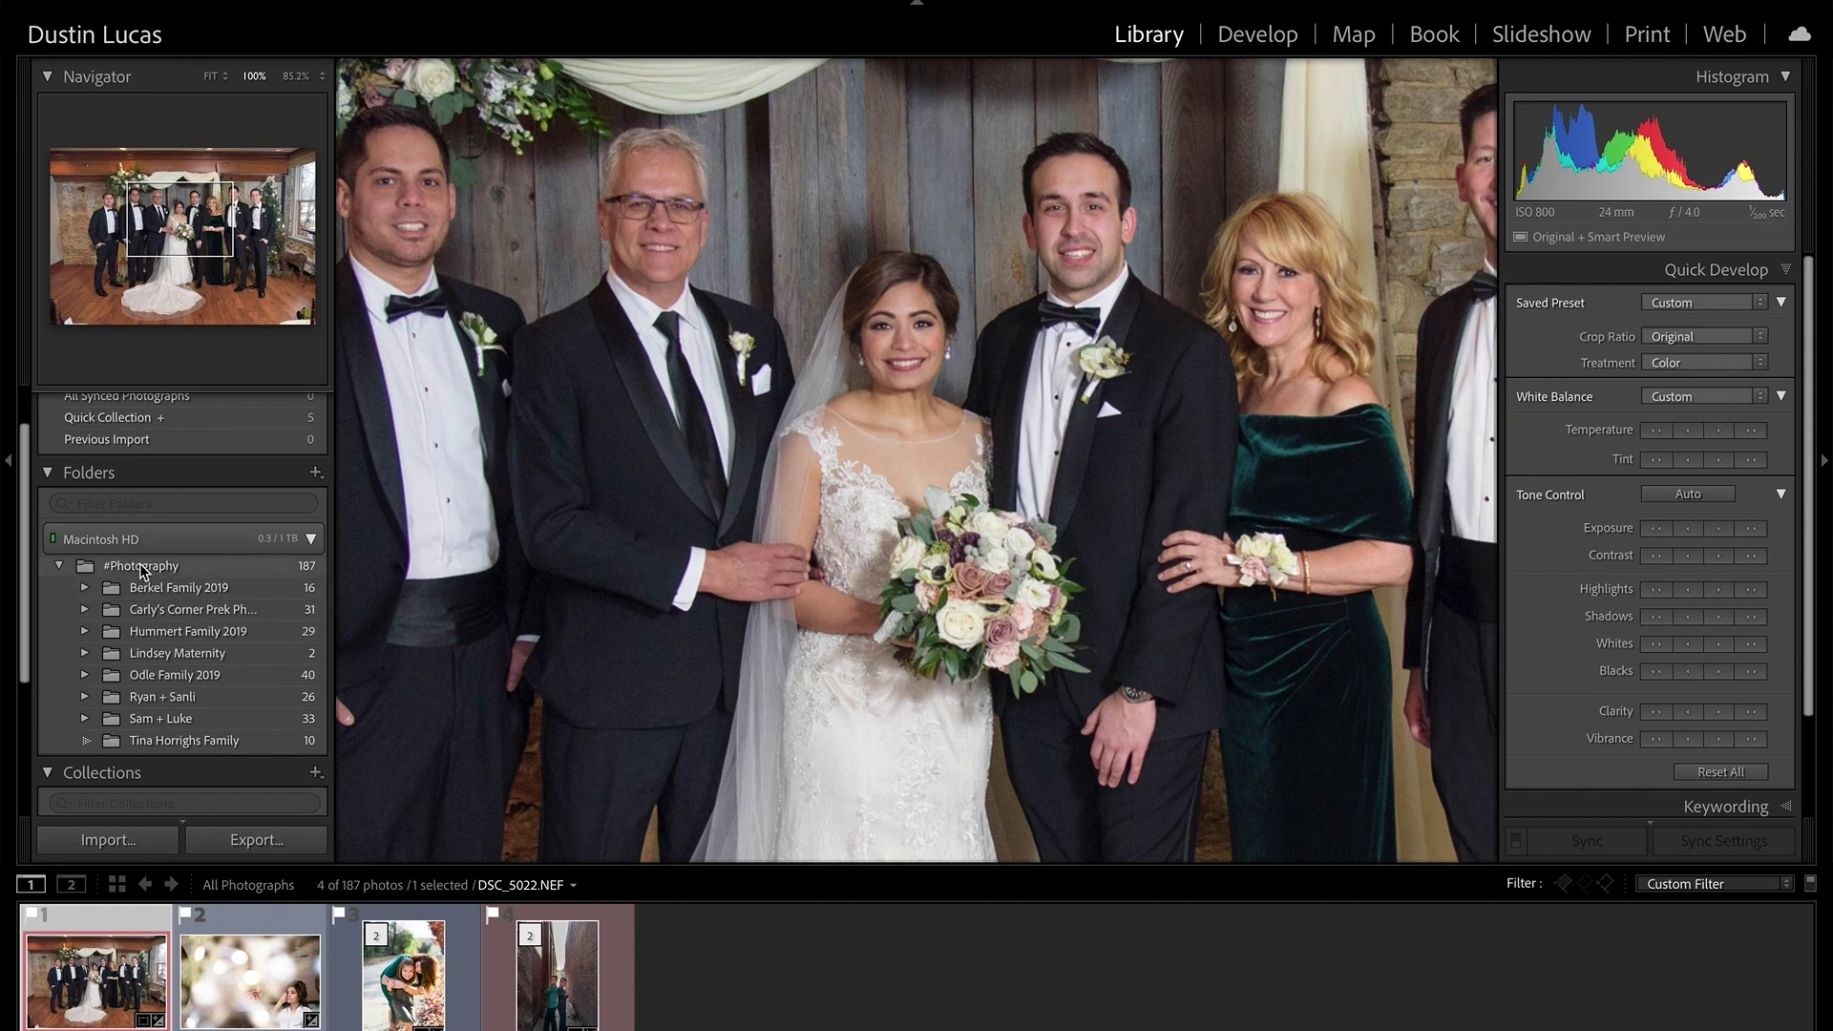
Show the parent folder SM_Dec_2020 above #Photography in the folder list and expand #Photography inside it
{"action": "left_click", "coordinate": [95, 566]}
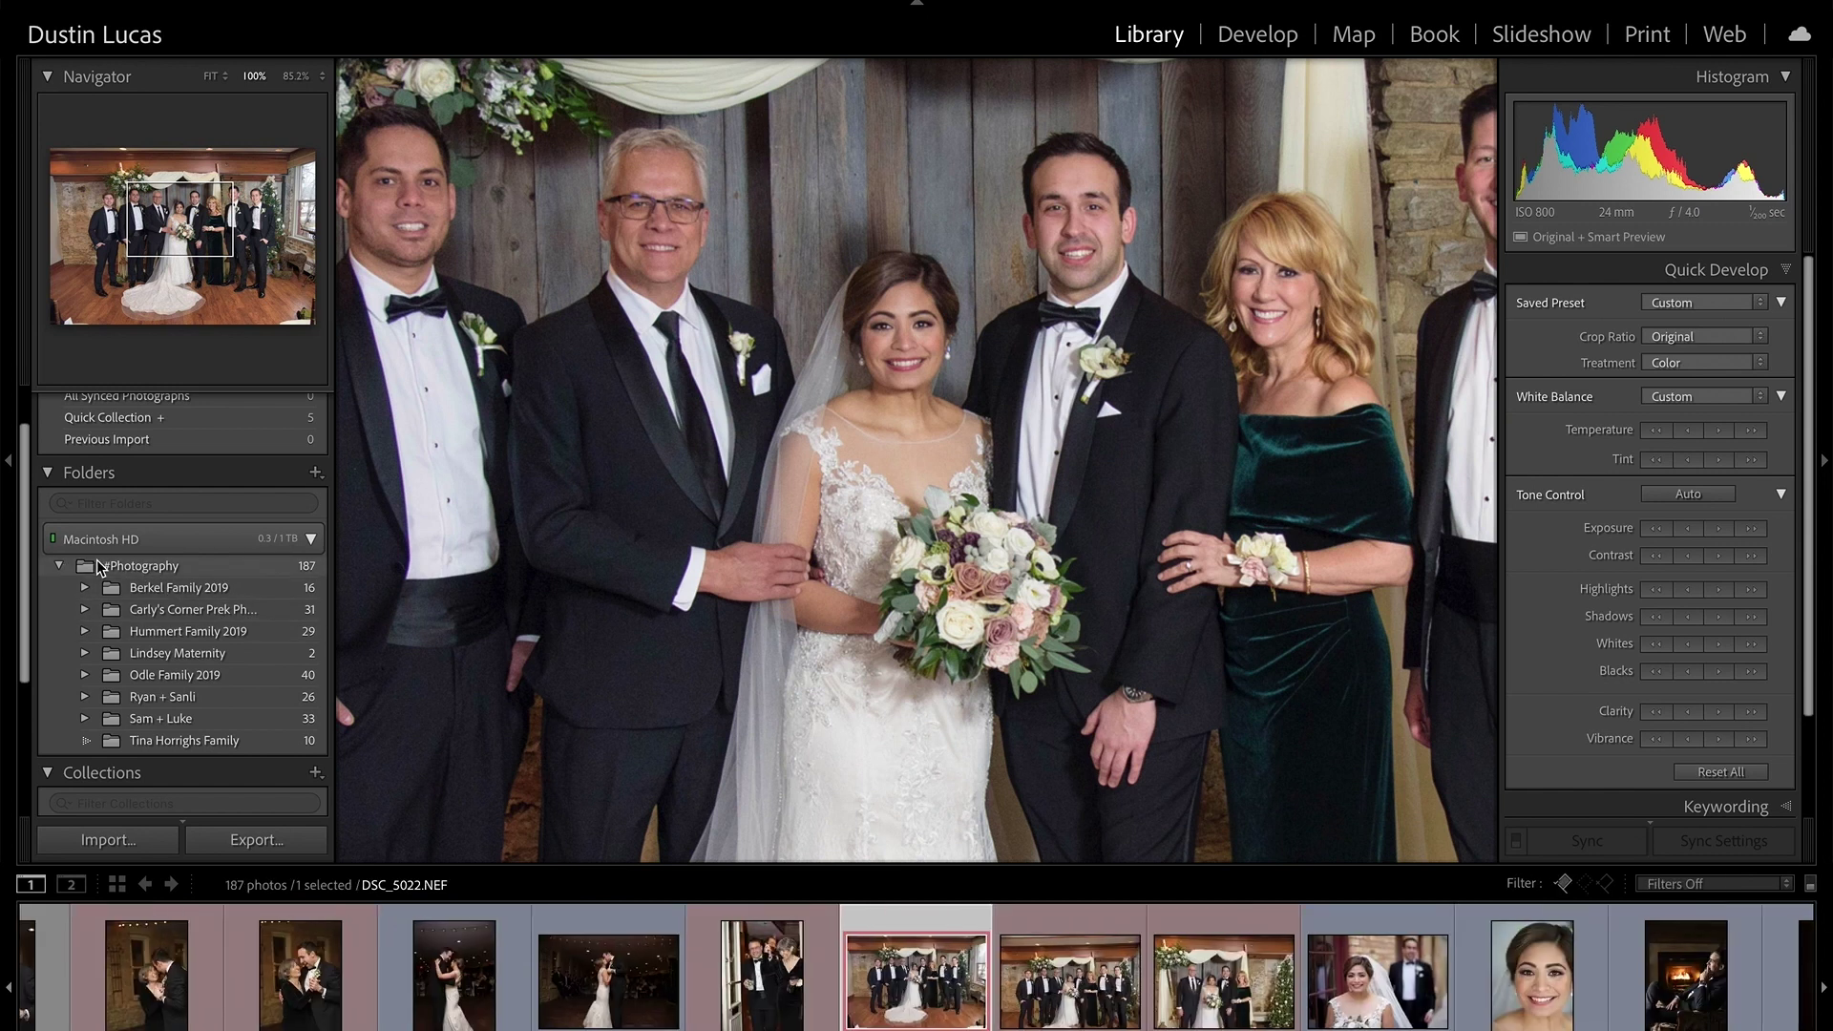
{"action": "left_click", "coordinate": [60, 566]}
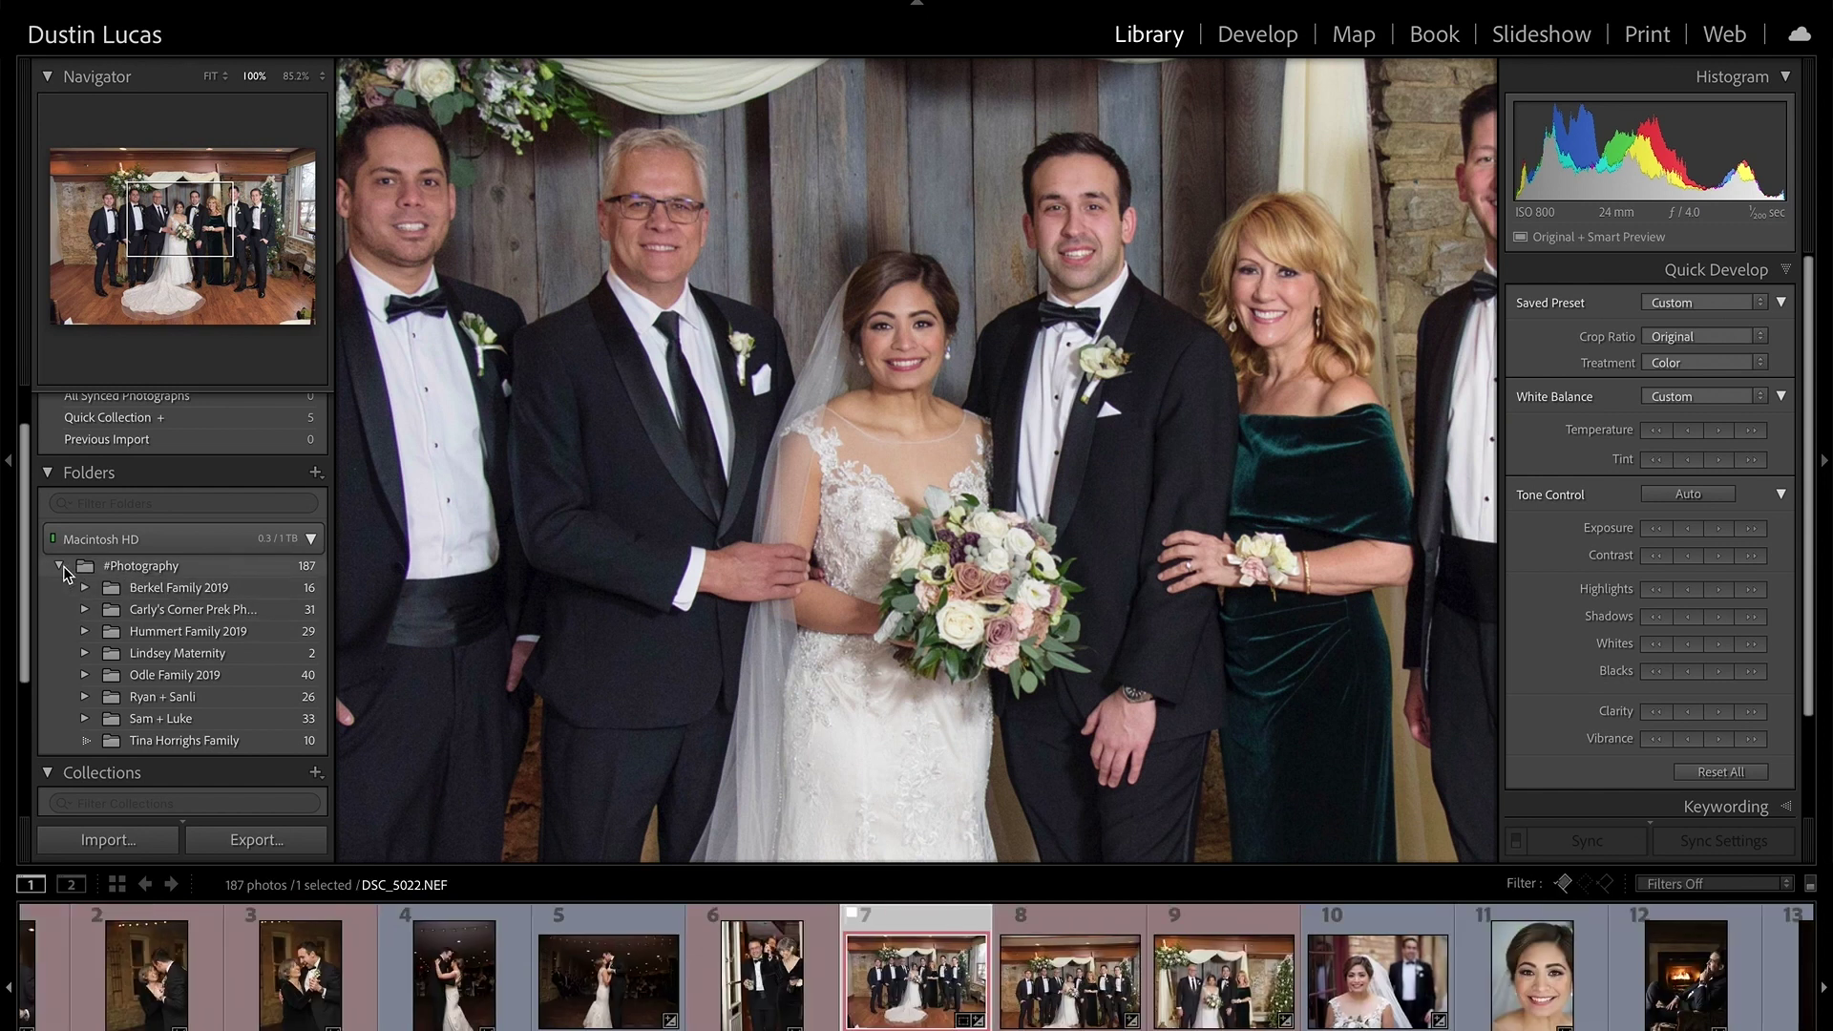
{"action": "right_click", "coordinate": [143, 565]}
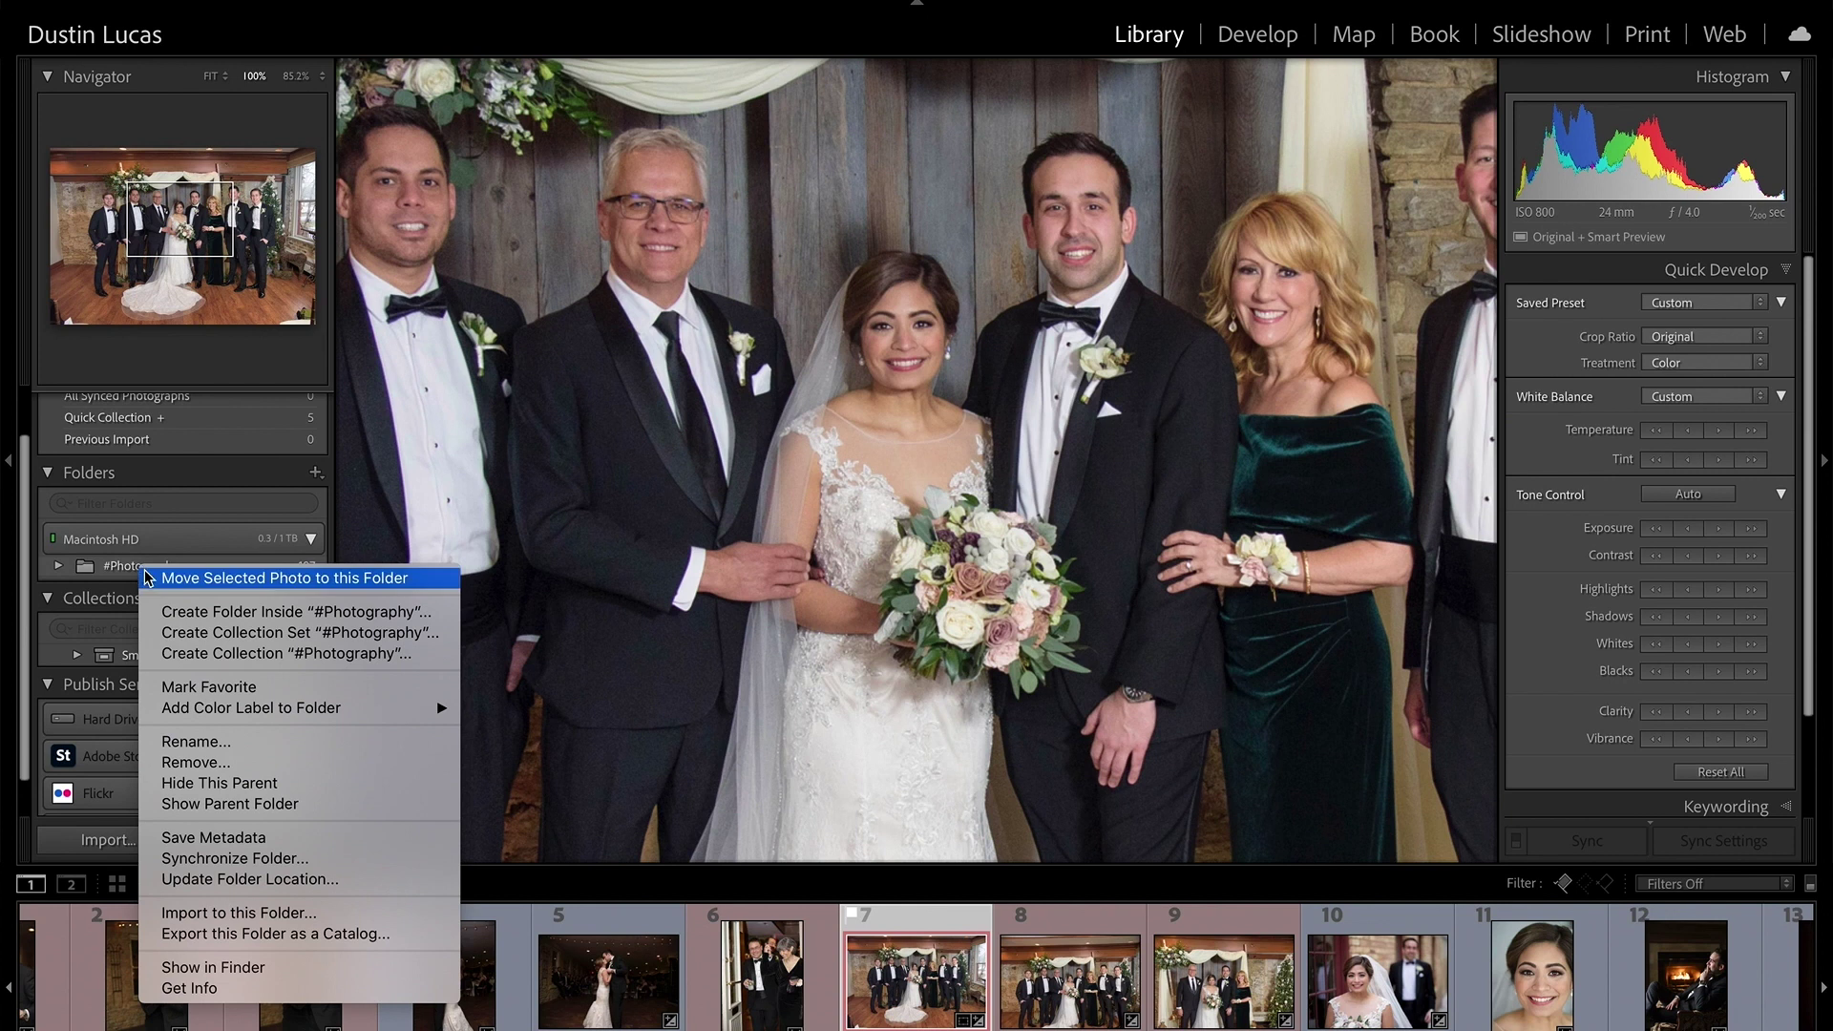
{"action": "left_click", "coordinate": [249, 806]}
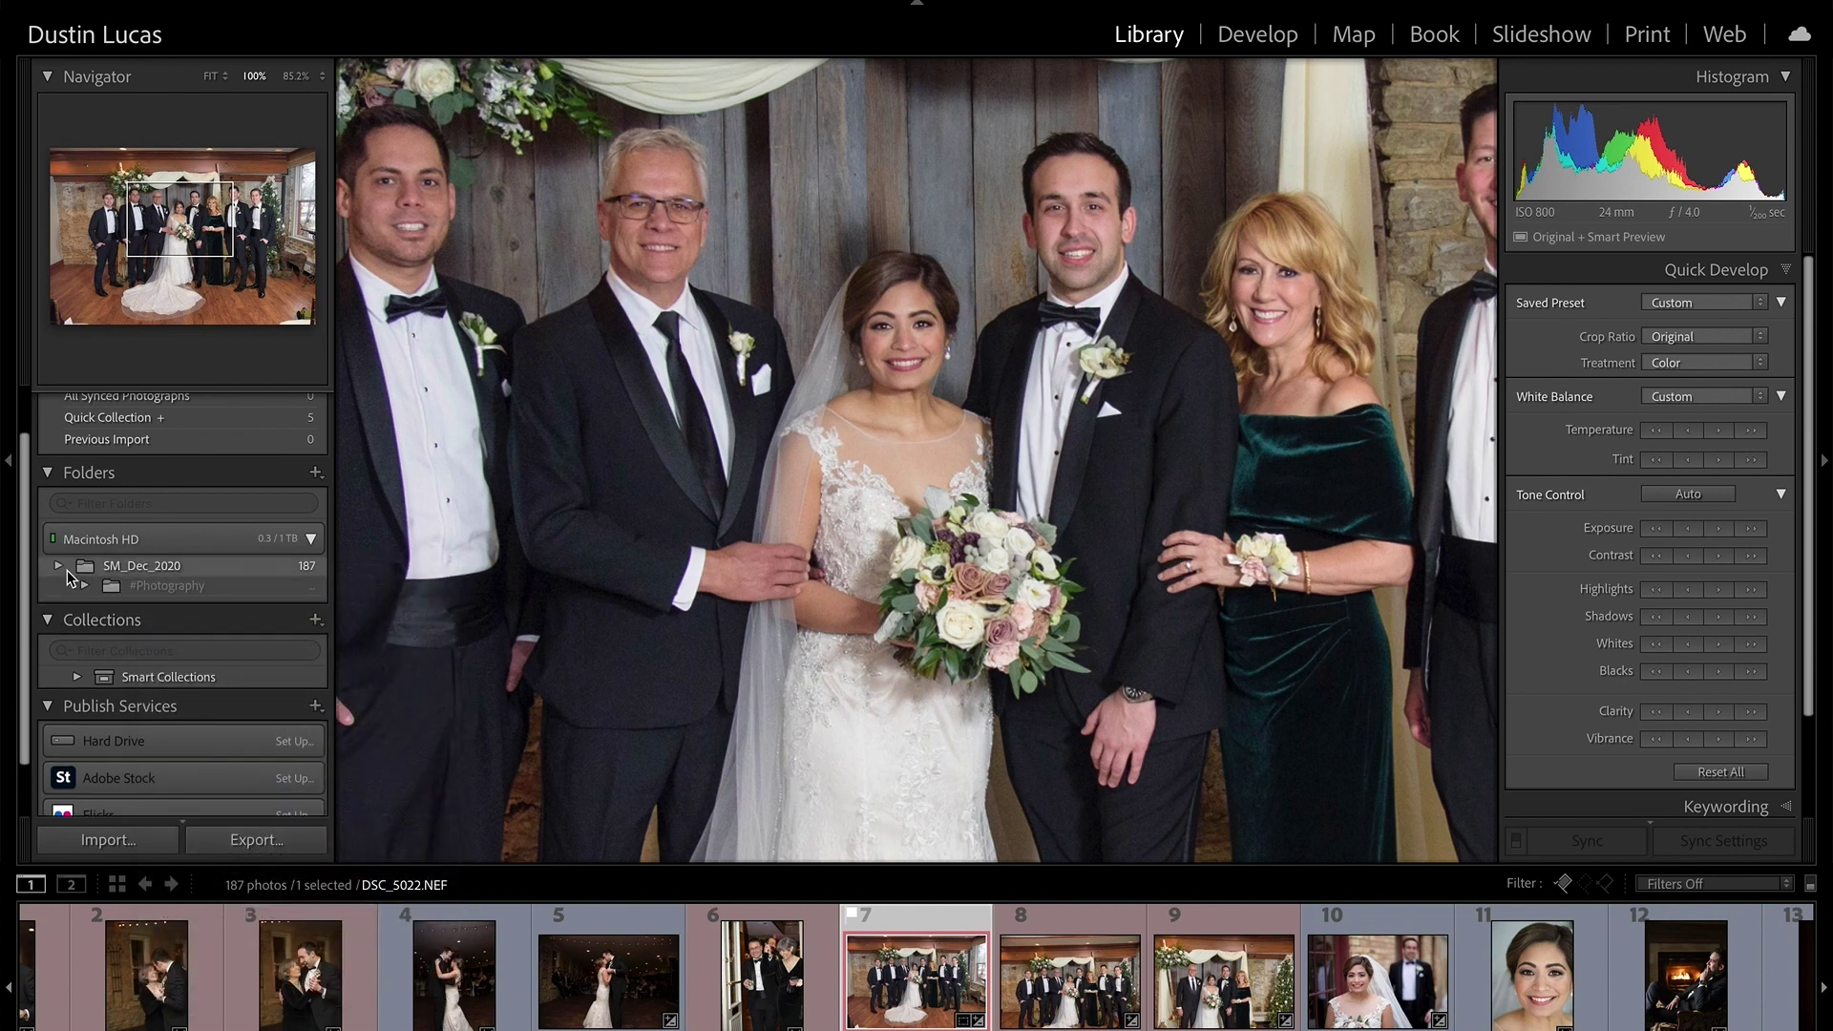
{"action": "left_click", "coordinate": [85, 587]}
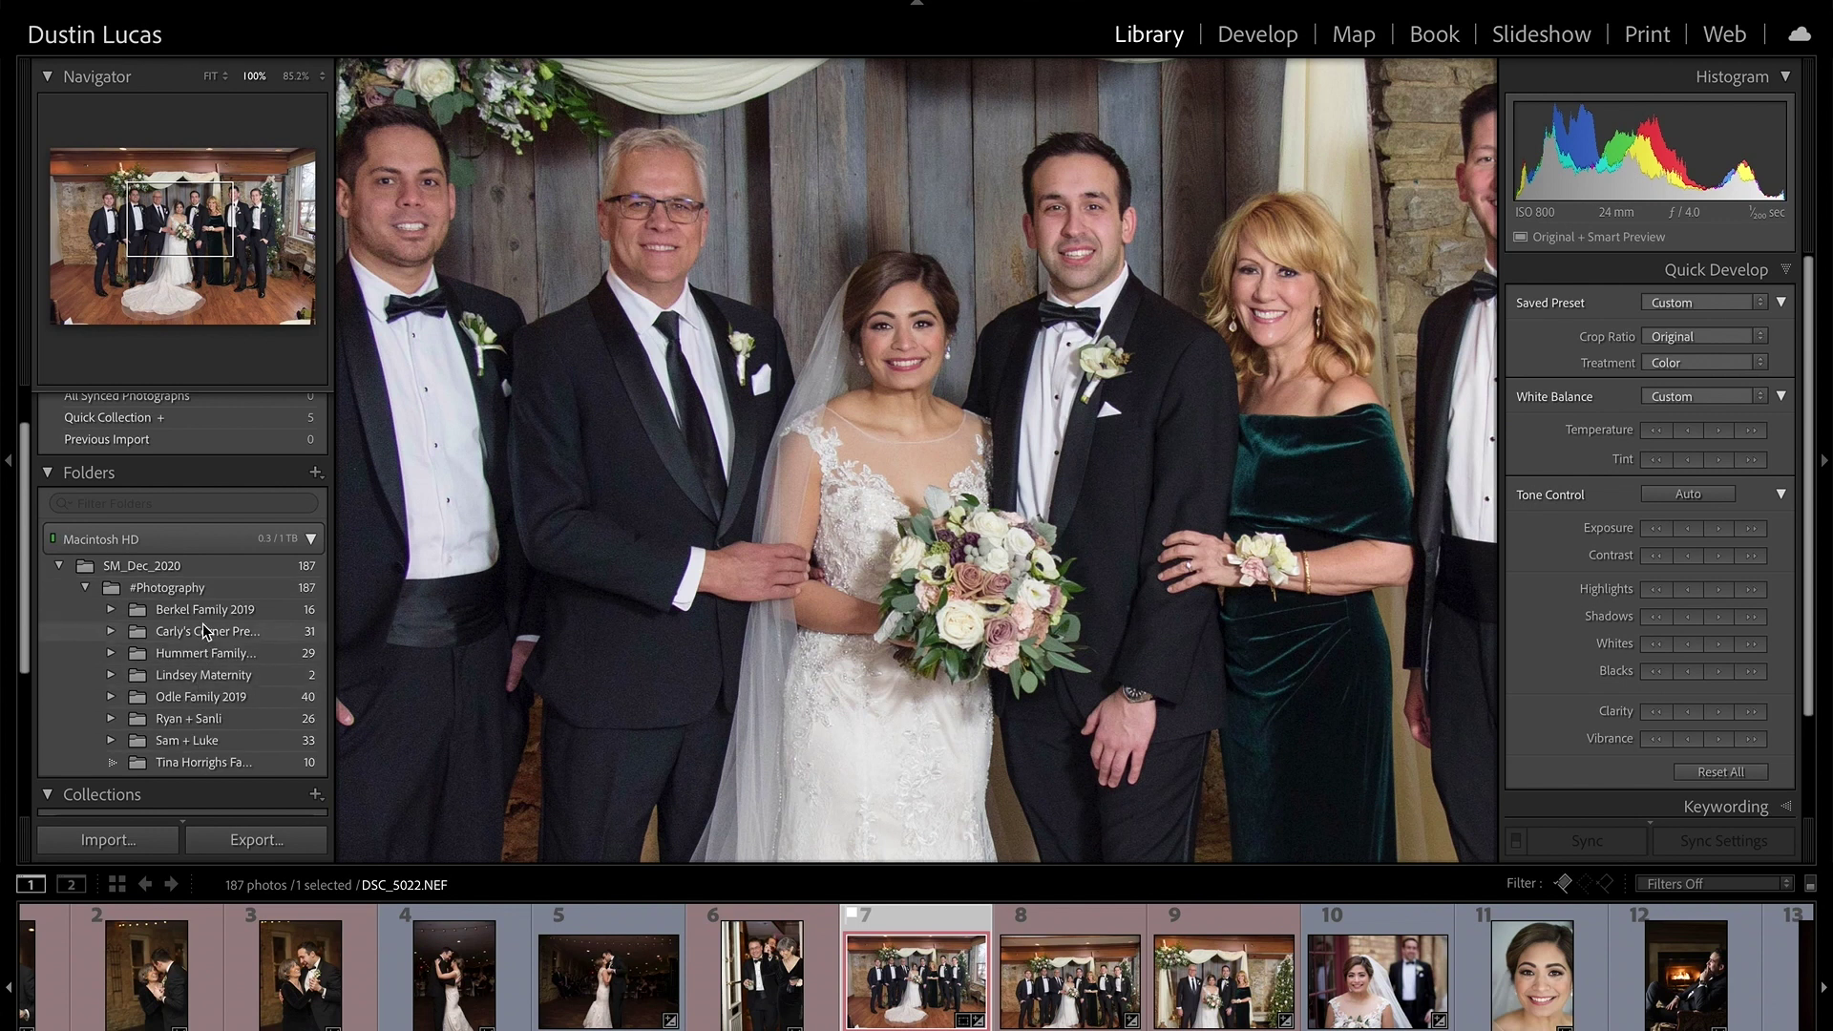
{"action": "scroll", "coordinate": [196, 668], "scroll_direction": "down", "scroll_amount": 2}
{"action": "scroll", "coordinate": [191, 692], "scroll_direction": "up", "scroll_amount": 2}
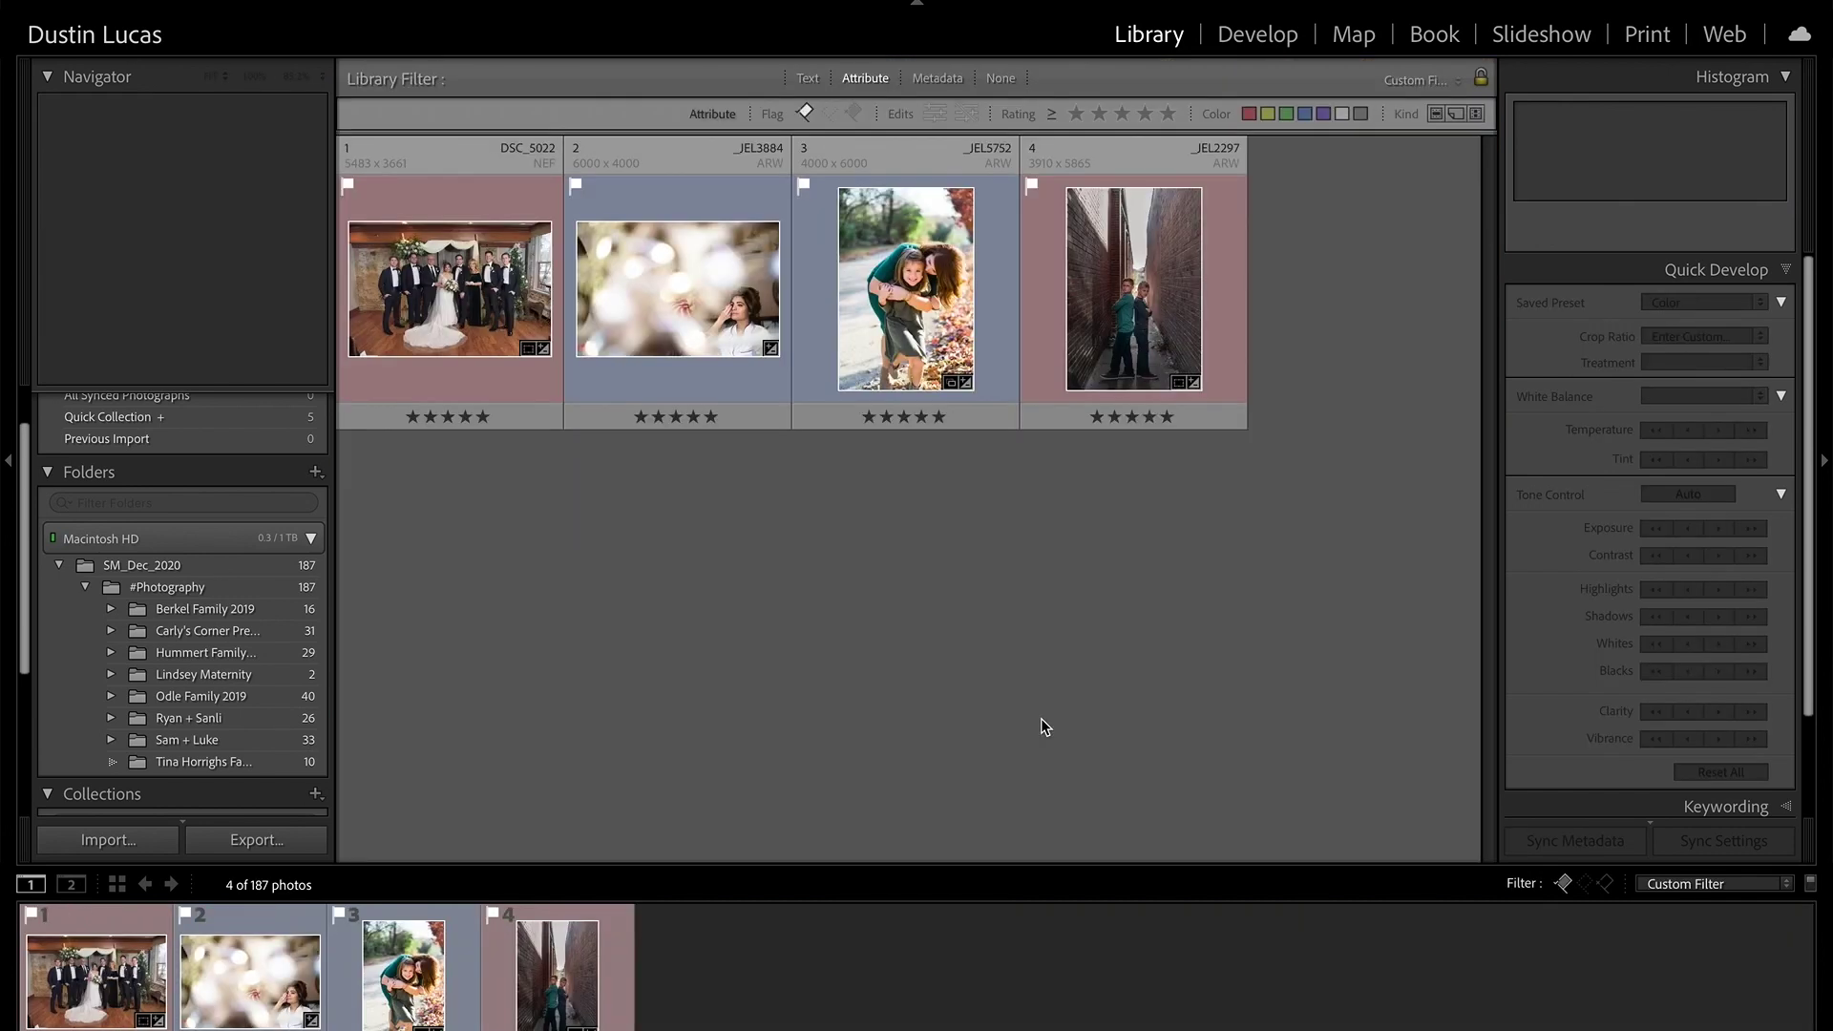
Select the wedding group photo DSC_5022 in the grid and open it for Crop & Straighten in Develop
{"action": "left_click", "coordinate": [481, 321]}
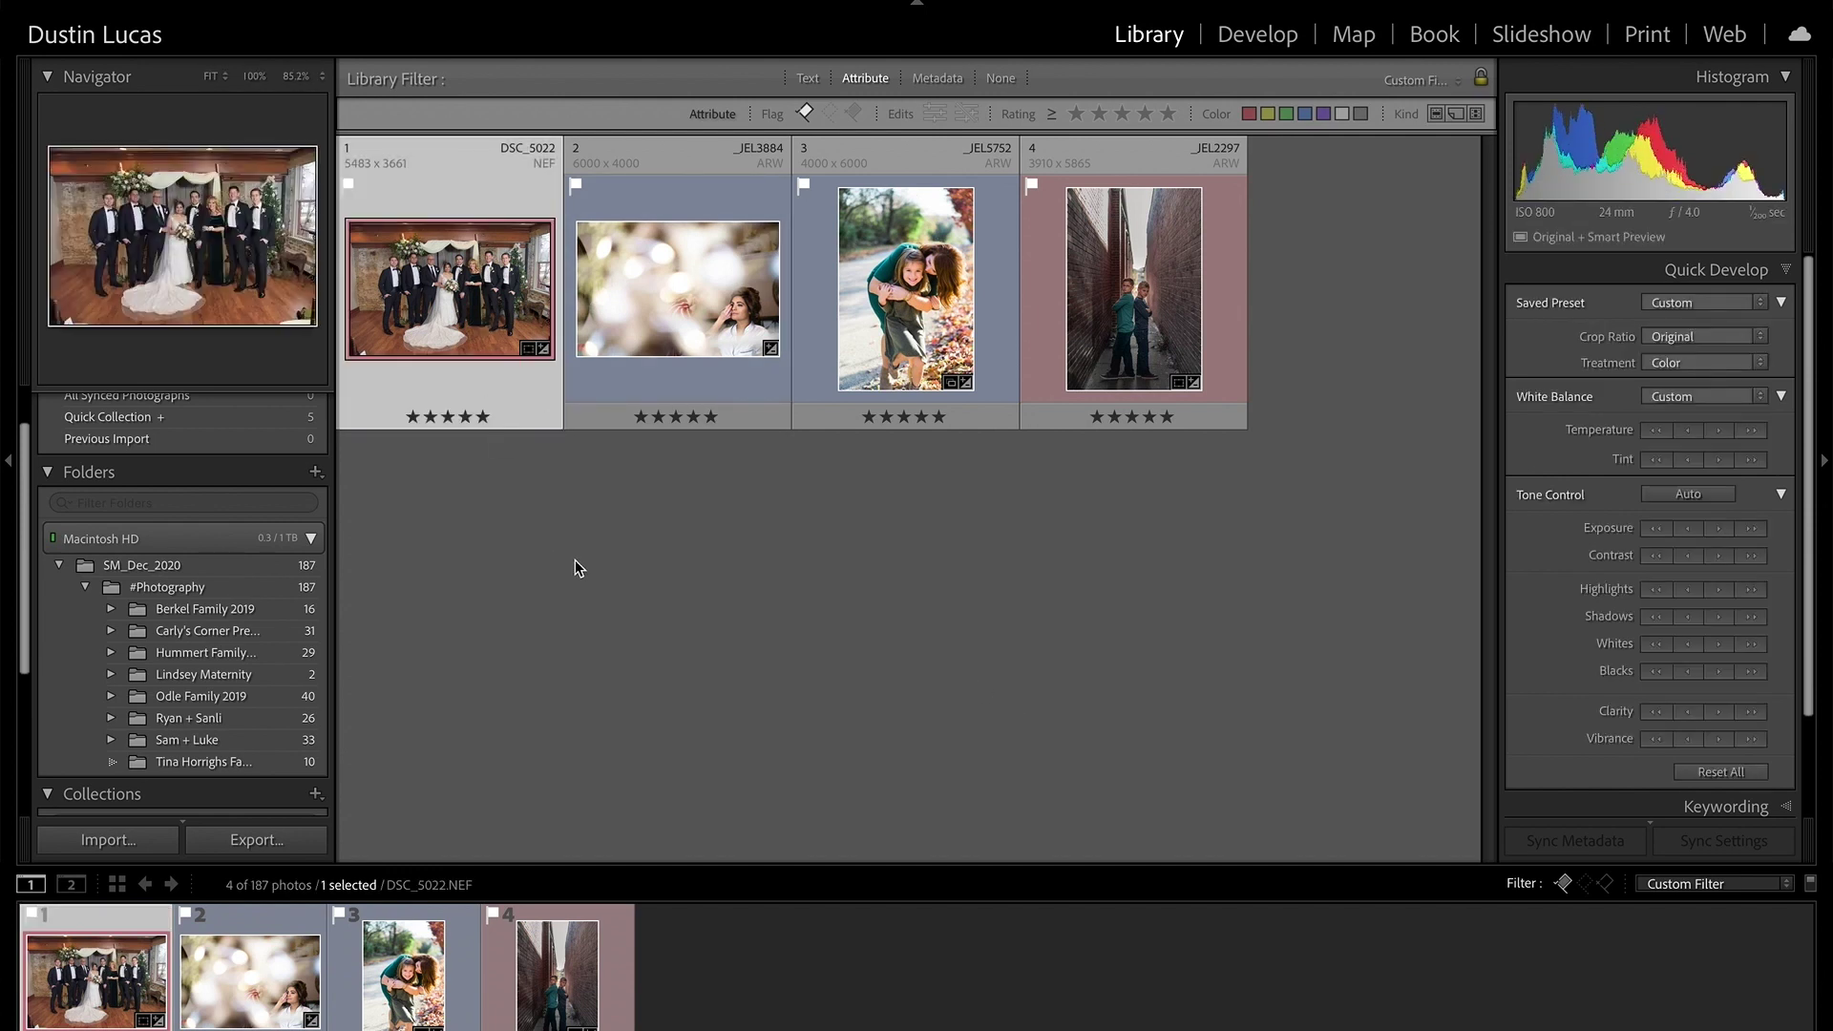
{"action": "key", "text": "r"}
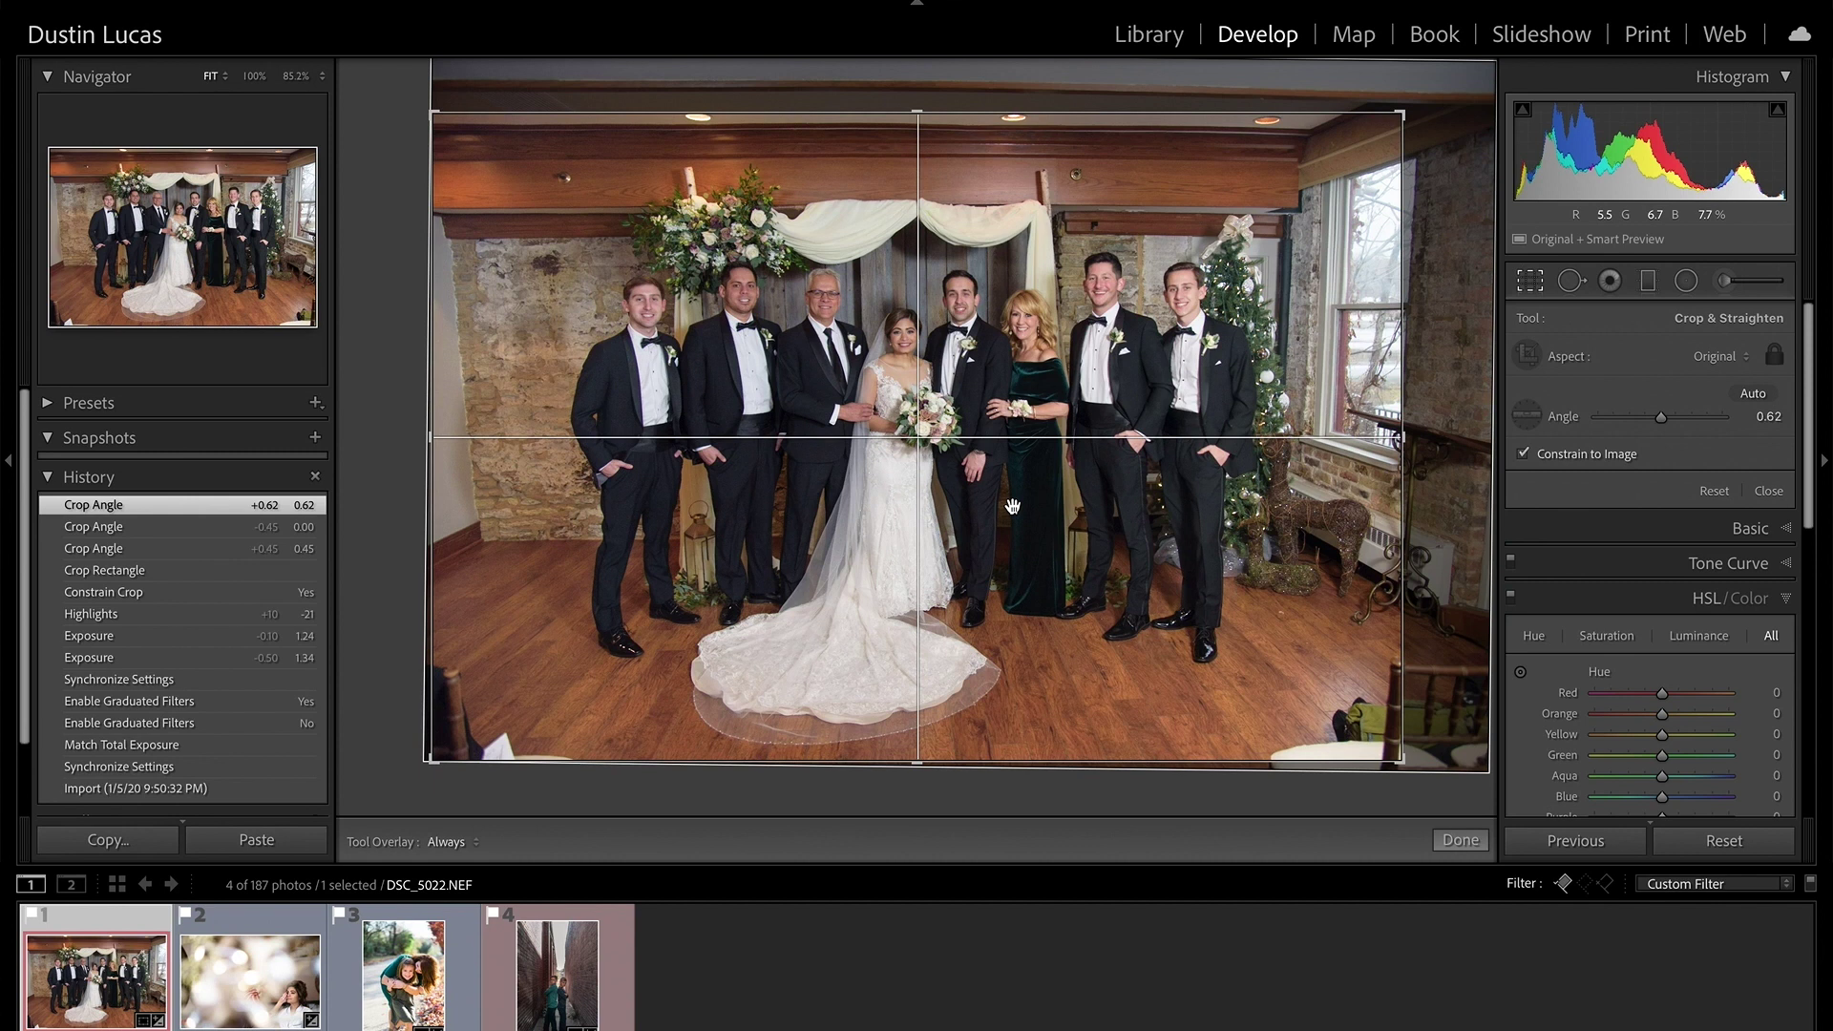
{"action": "key", "text": "r"}
{"action": "key", "text": "r"}
Cycle through the crop guide overlays on the wedding photo, including thirds, aspect ratios, diagonal lines, golden ratio and golden spiral
{"action": "key", "text": "o"}
{"action": "key", "text": "o"}
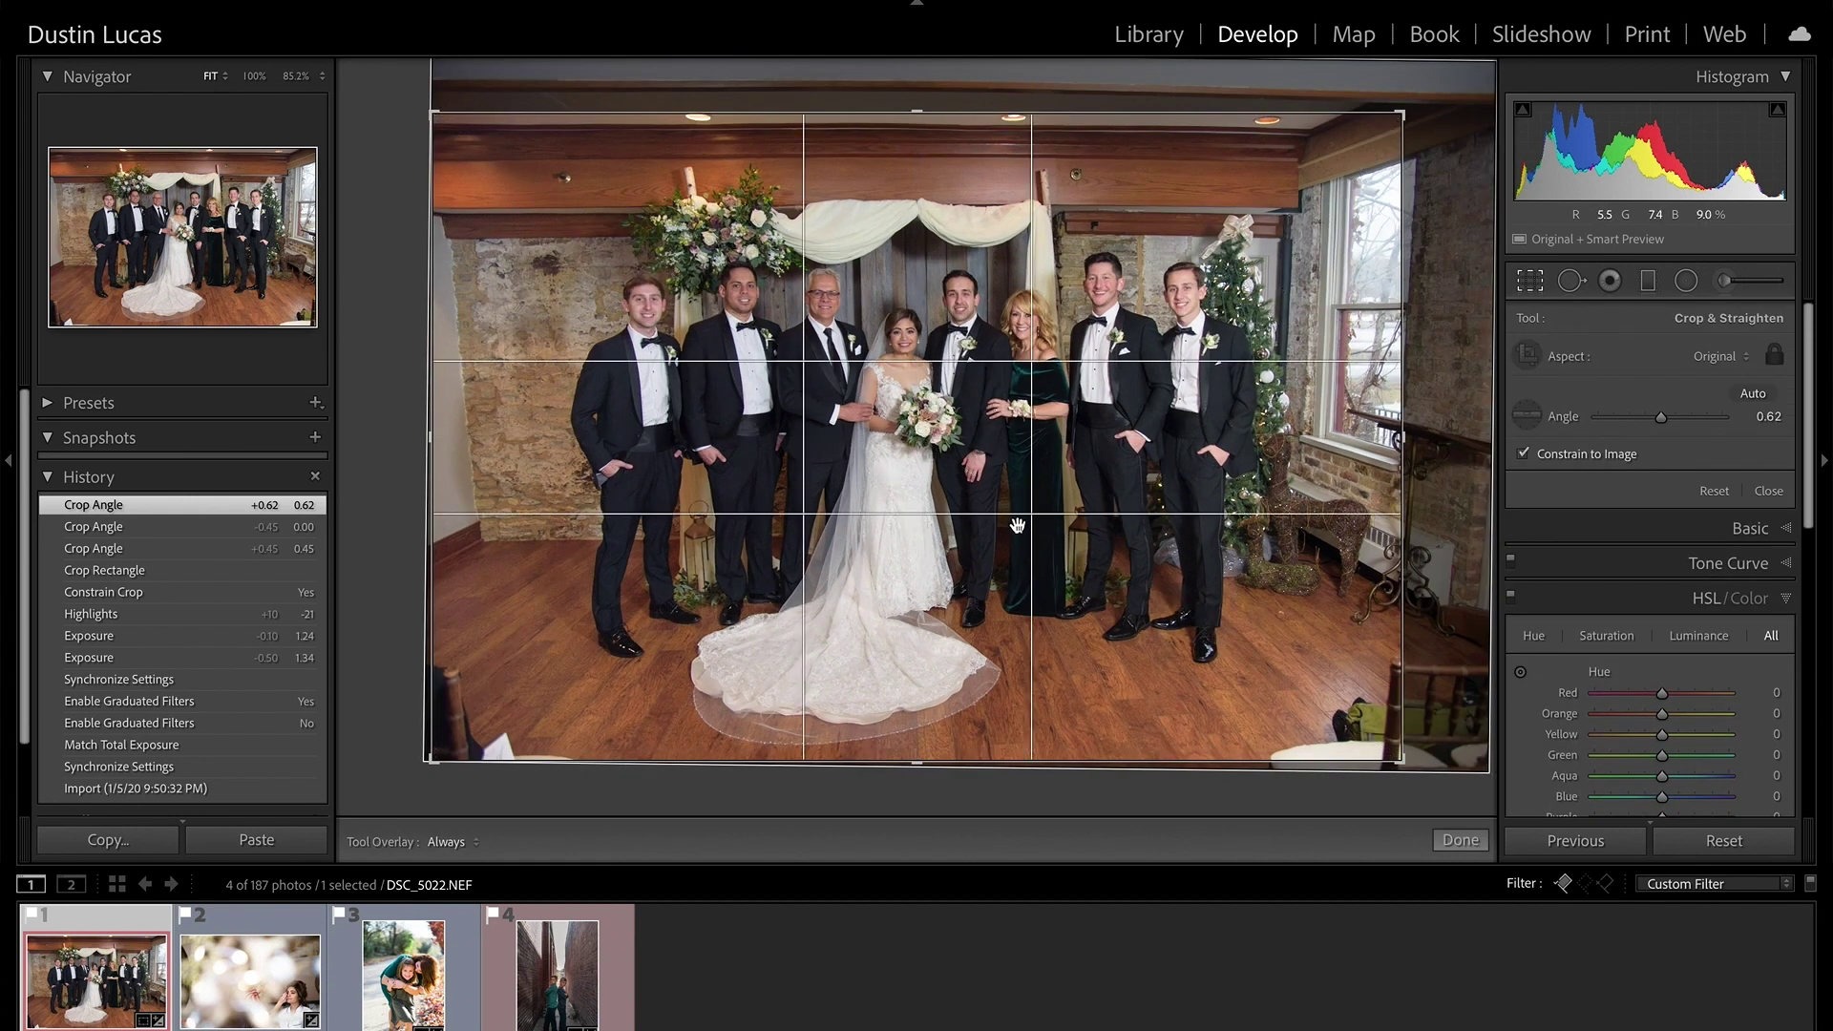
{"action": "key", "text": "o"}
{"action": "key", "text": "o"}
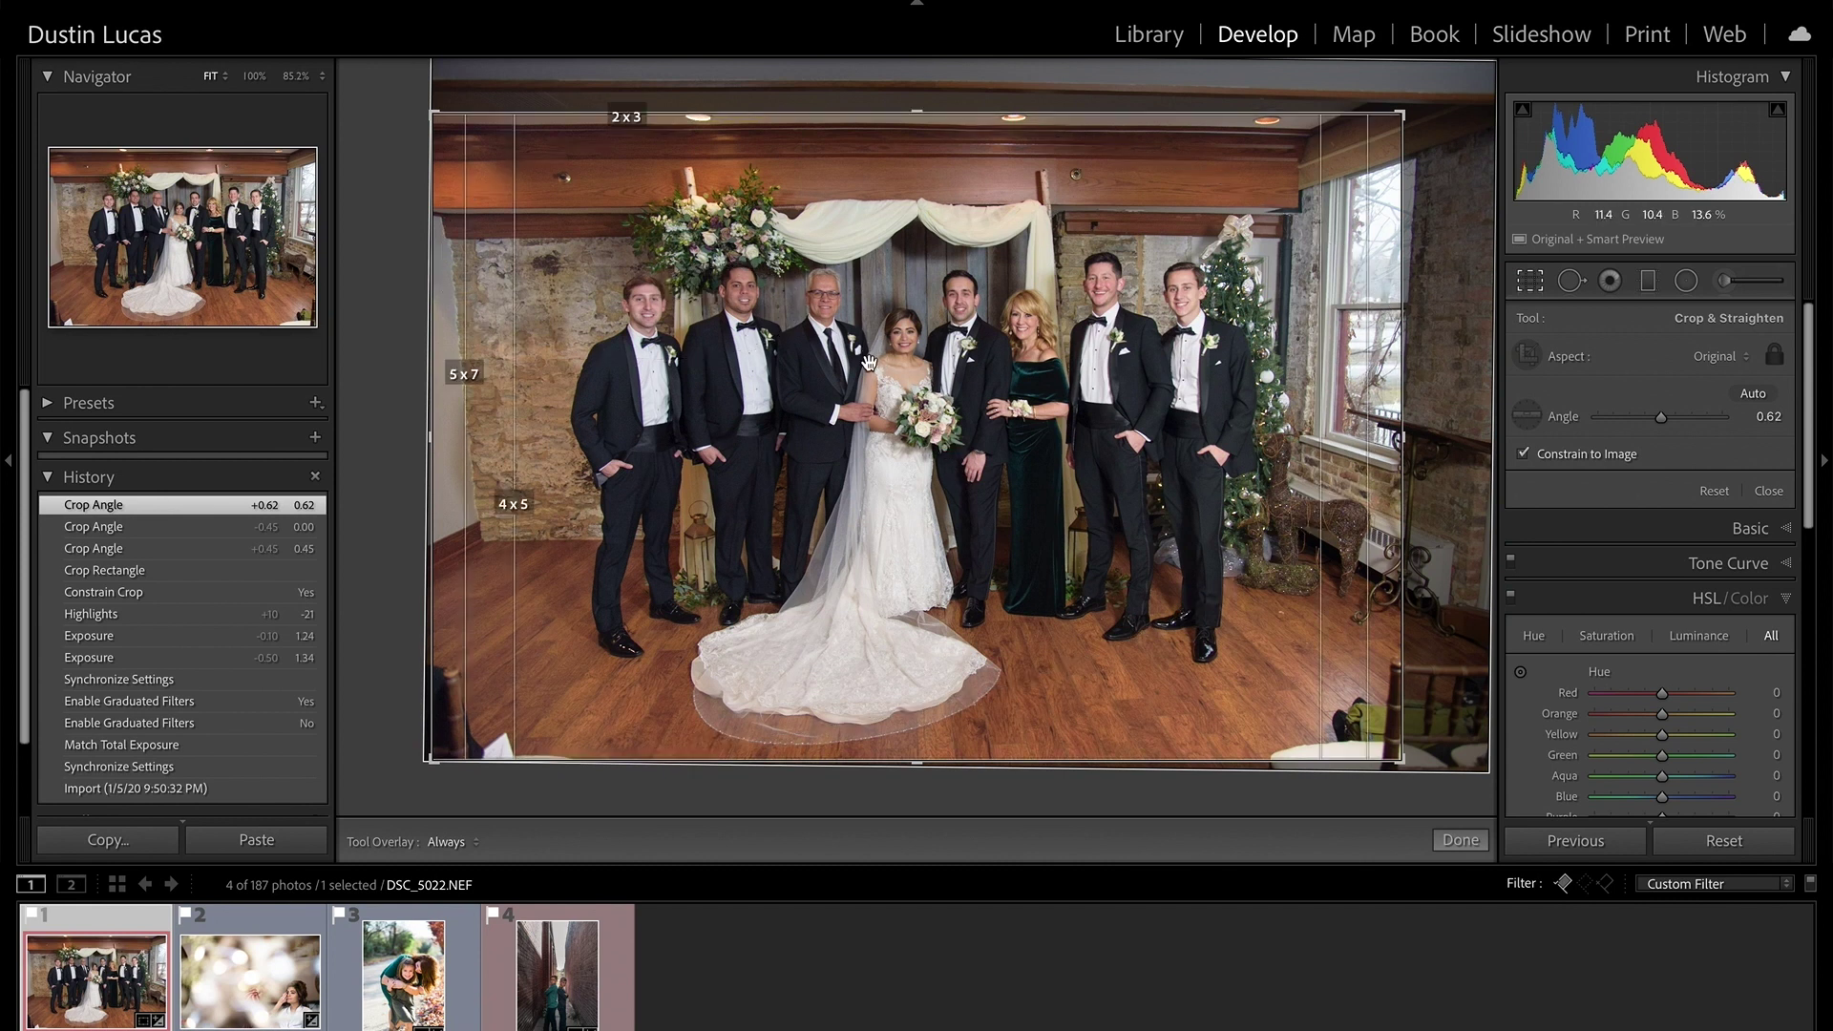
{"action": "key", "text": "o"}
{"action": "key", "text": "o"}
{"action": "key", "text": "o"}
{"action": "key", "text": "o"}
{"action": "key", "text": "o"}
{"action": "key", "text": "o"}
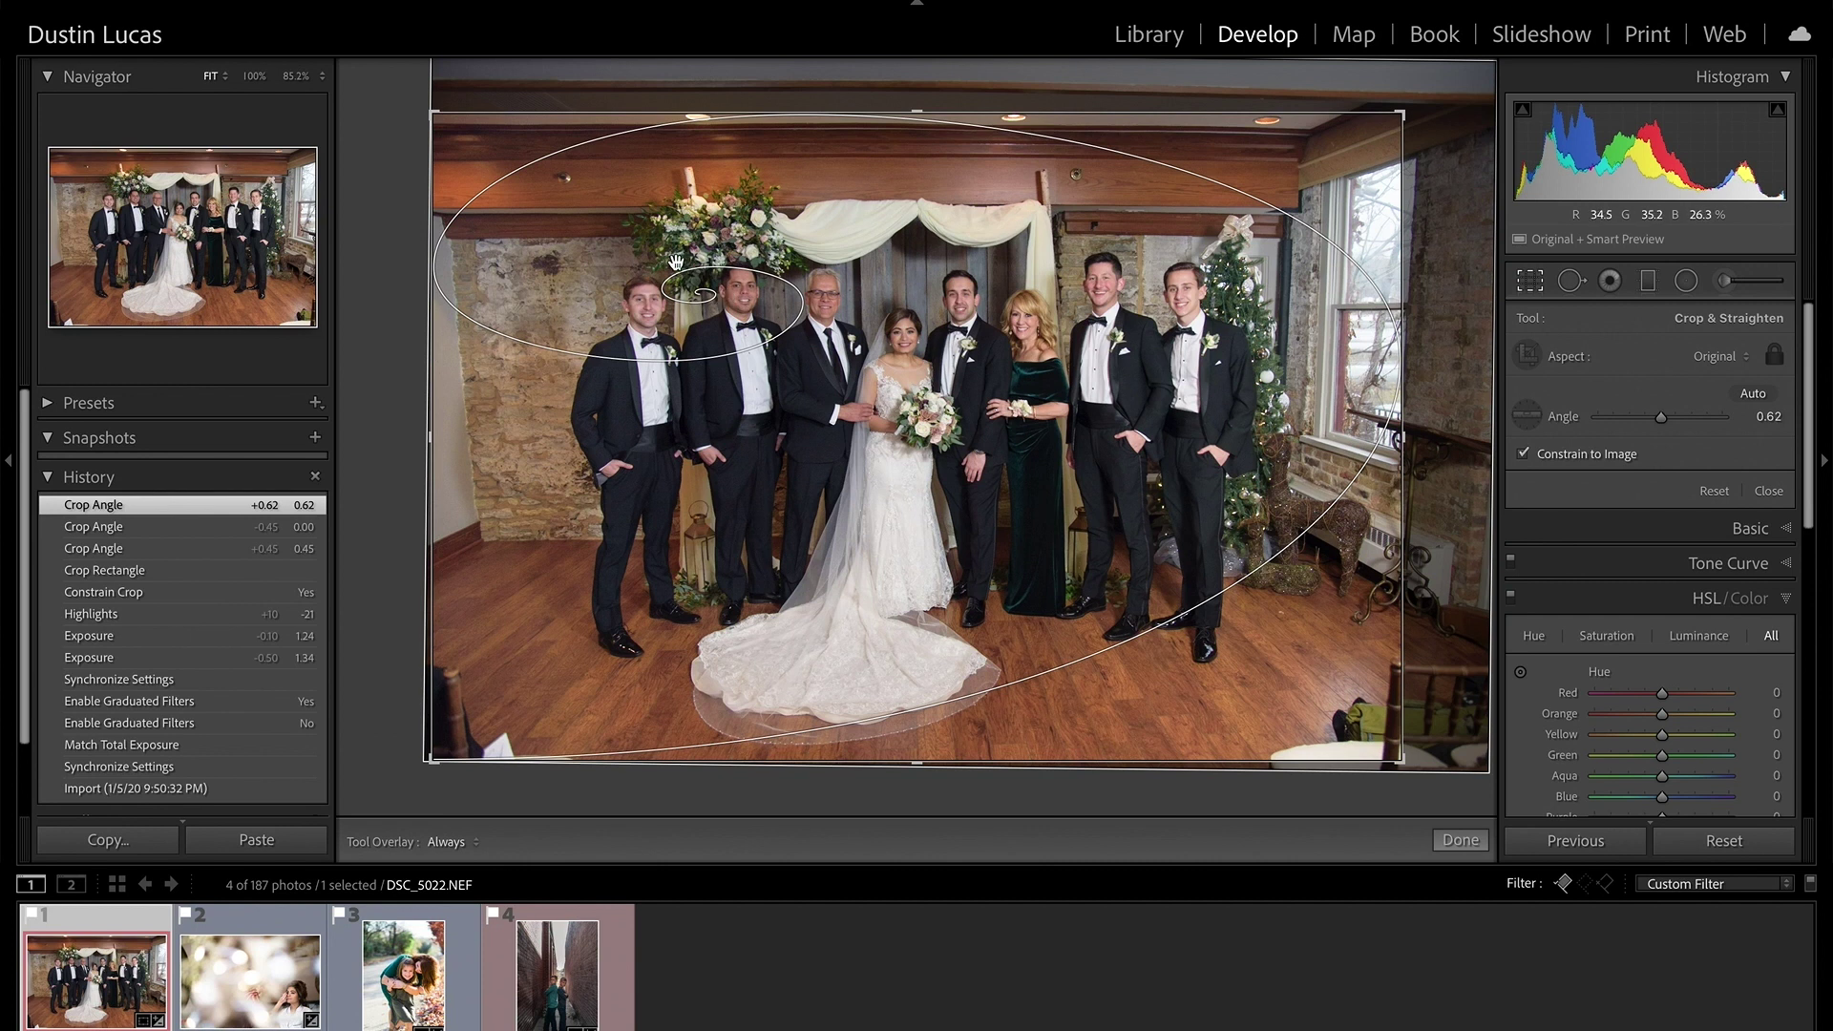
{"action": "key", "text": "o"}
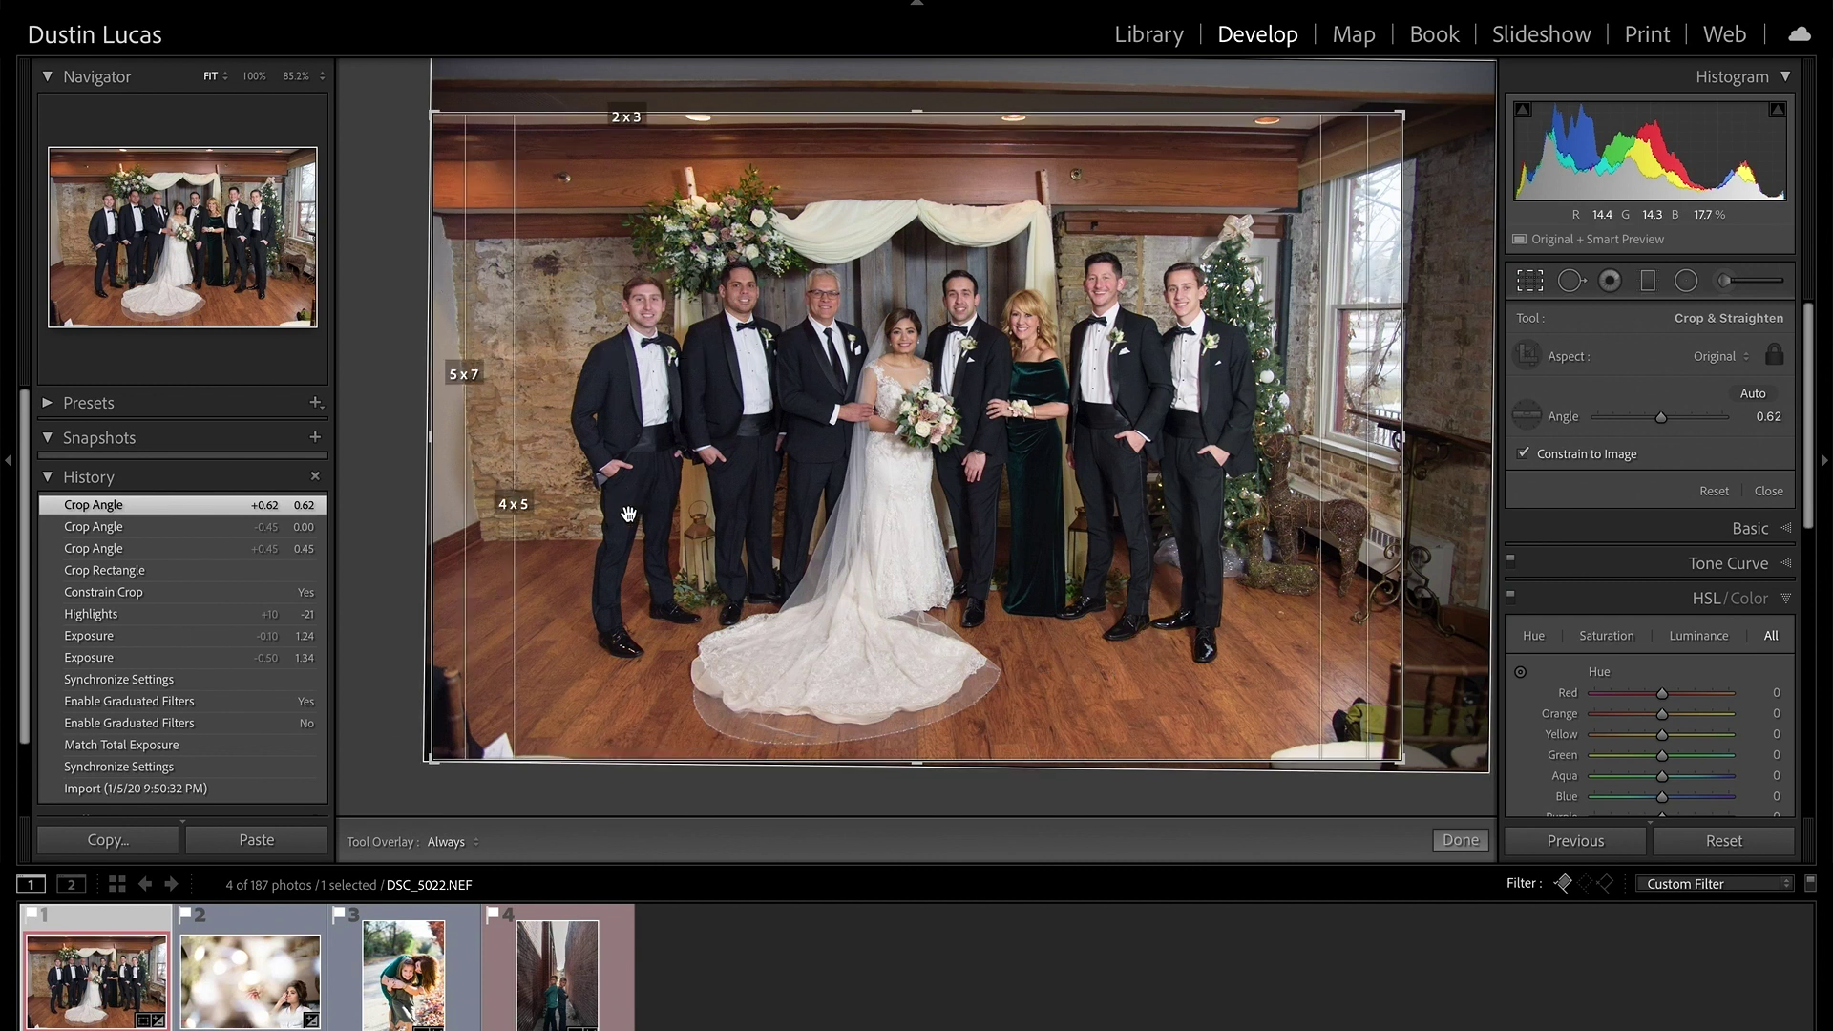
{"action": "key", "text": "o"}
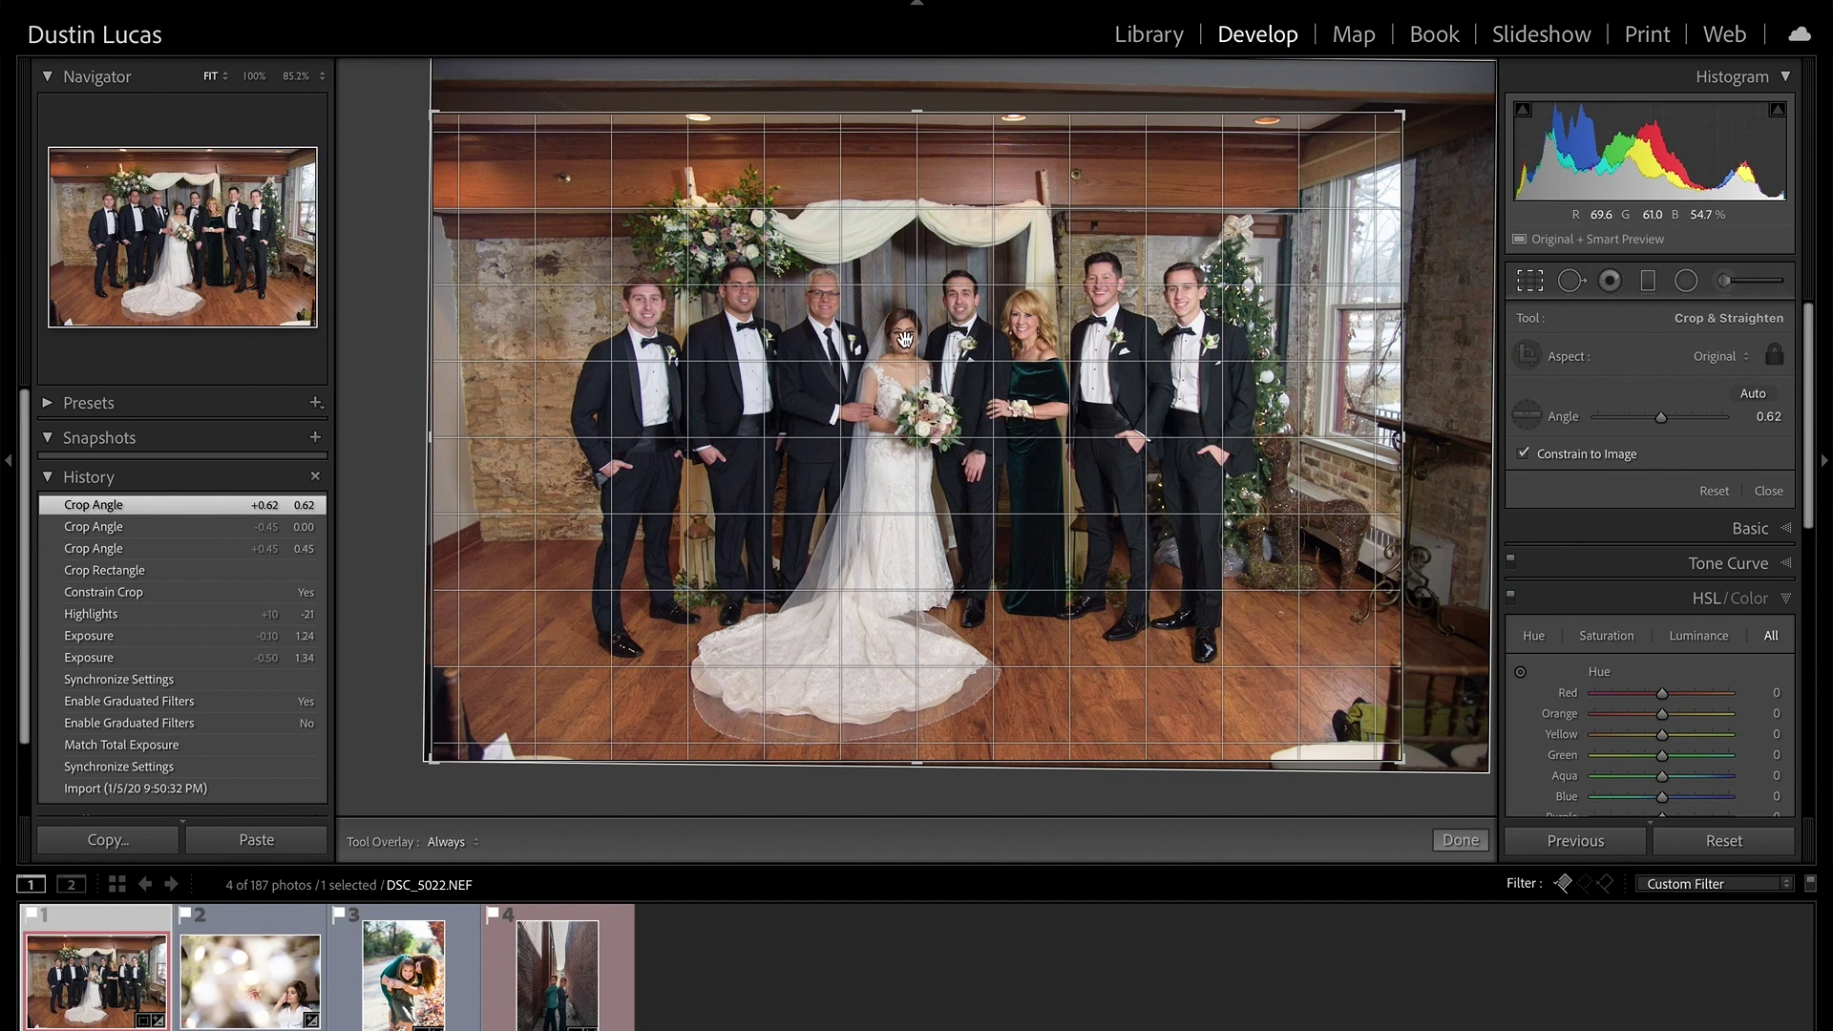
{"action": "key", "text": "o"}
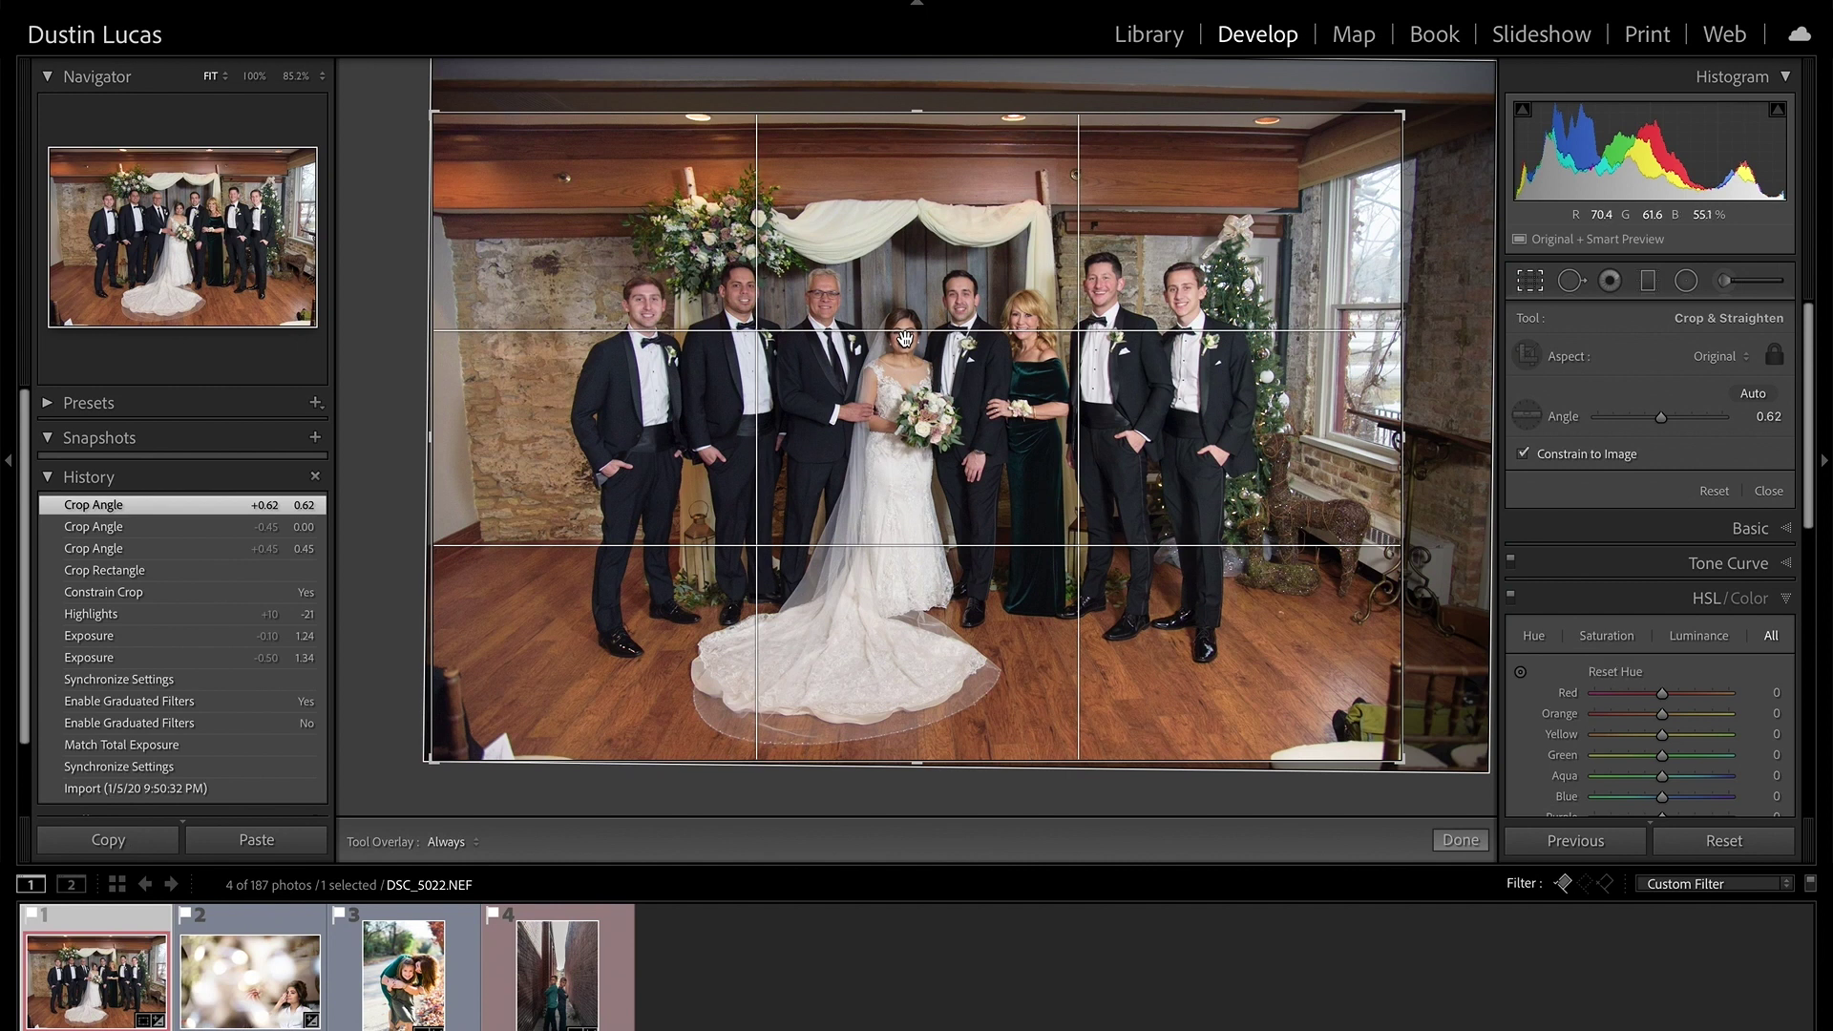
{"action": "key", "text": "o"}
{"action": "key", "text": "o"}
{"action": "key", "text": "o"}
{"action": "key", "text": "o"}
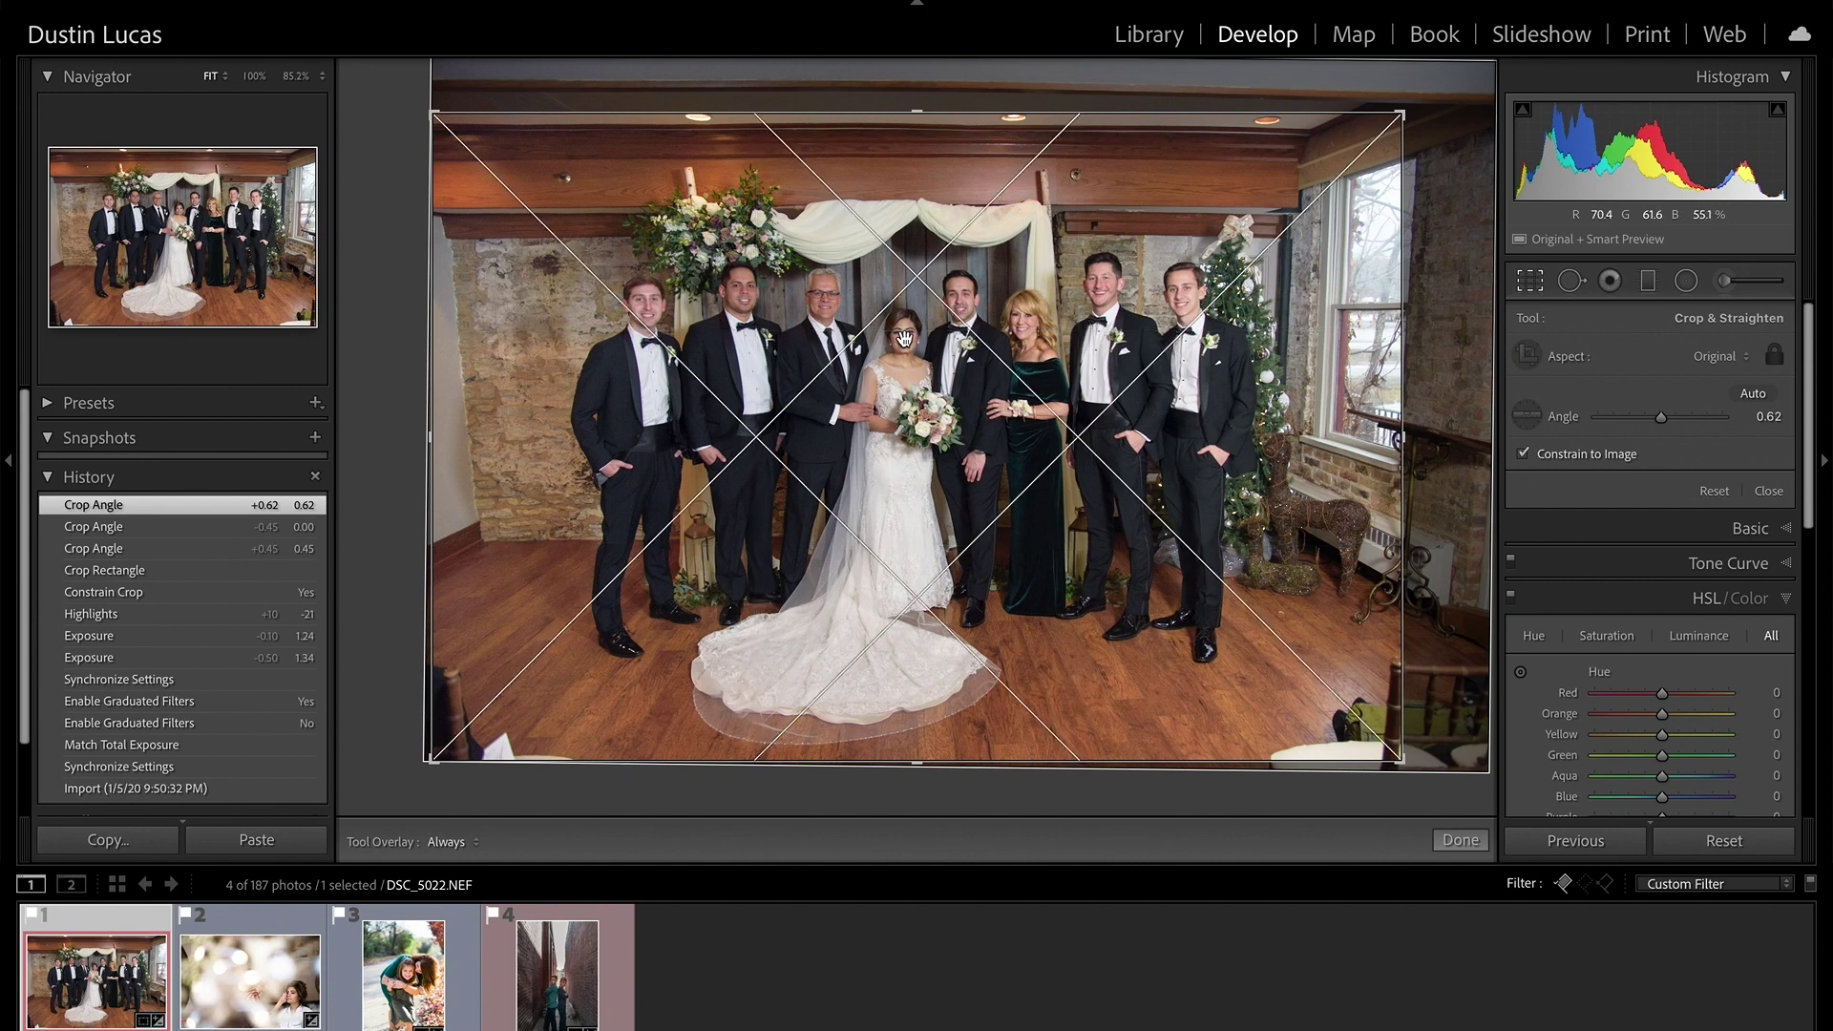
{"action": "key", "text": "o"}
{"action": "key", "text": "o"}
{"action": "key", "text": "o"}
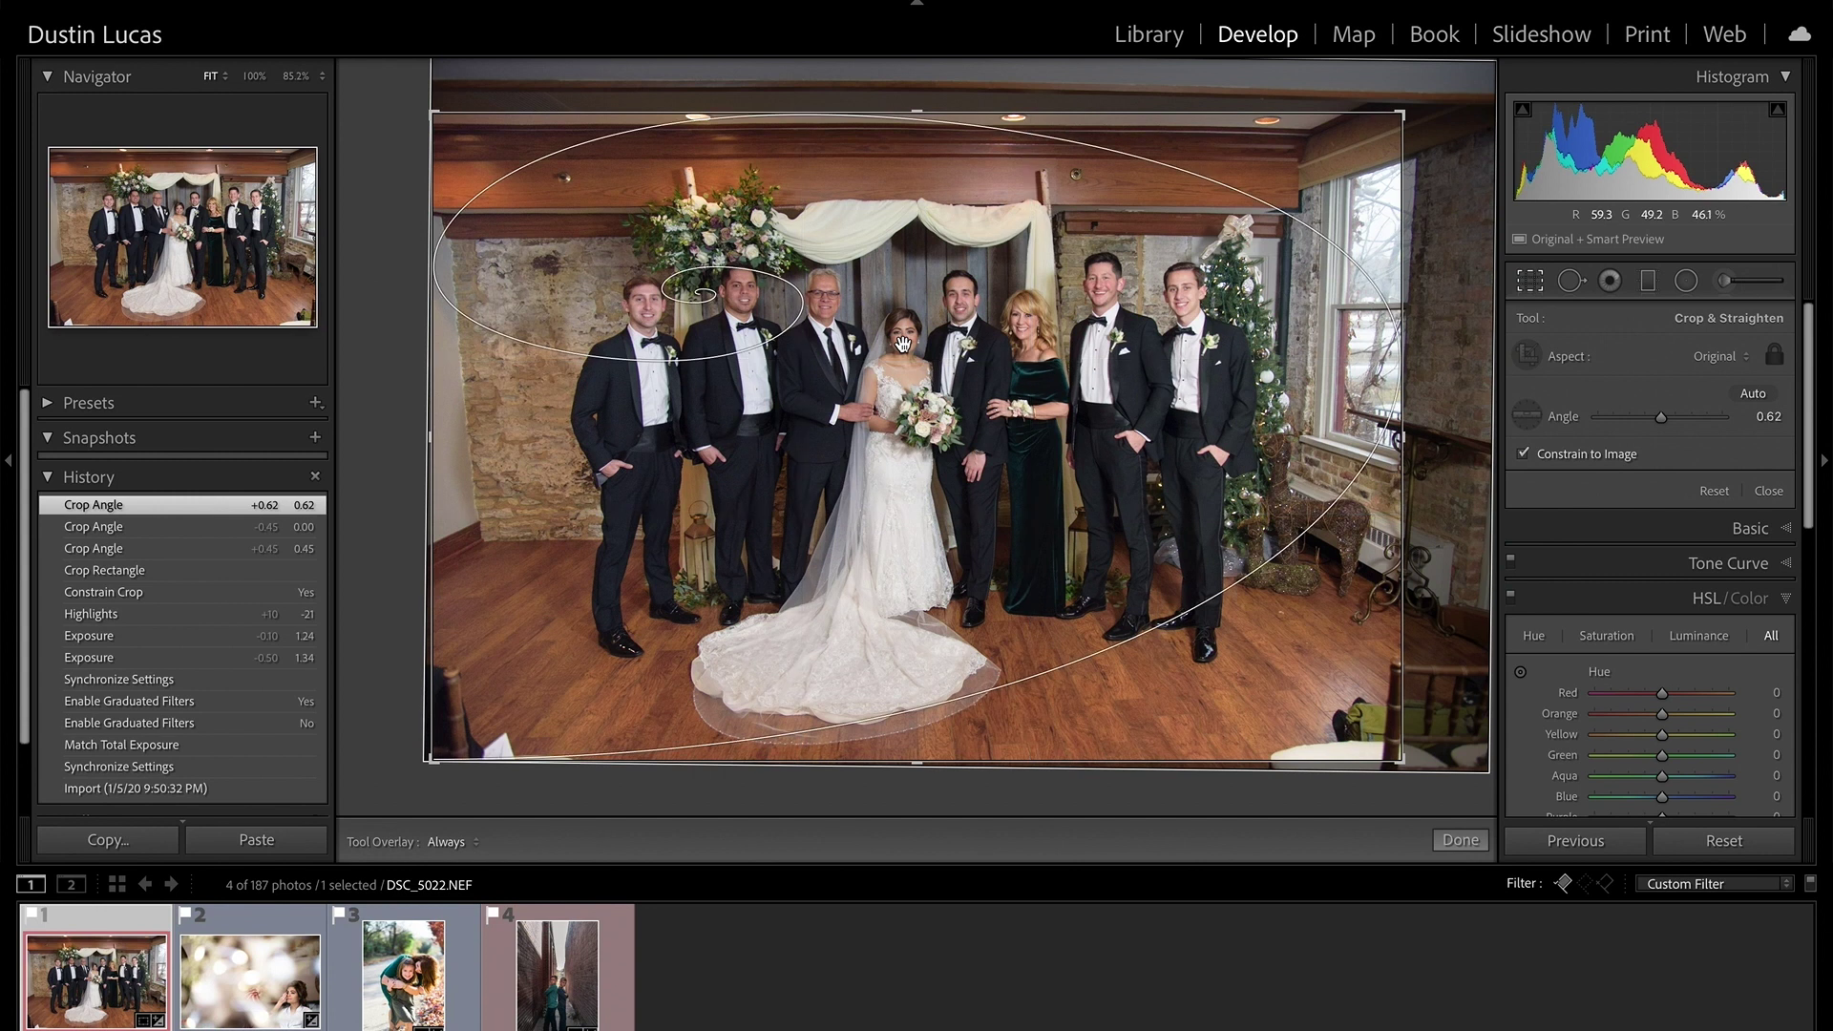
Switch the crop overlay to the grid and make its squares much smaller
{"action": "key", "text": "alt"}
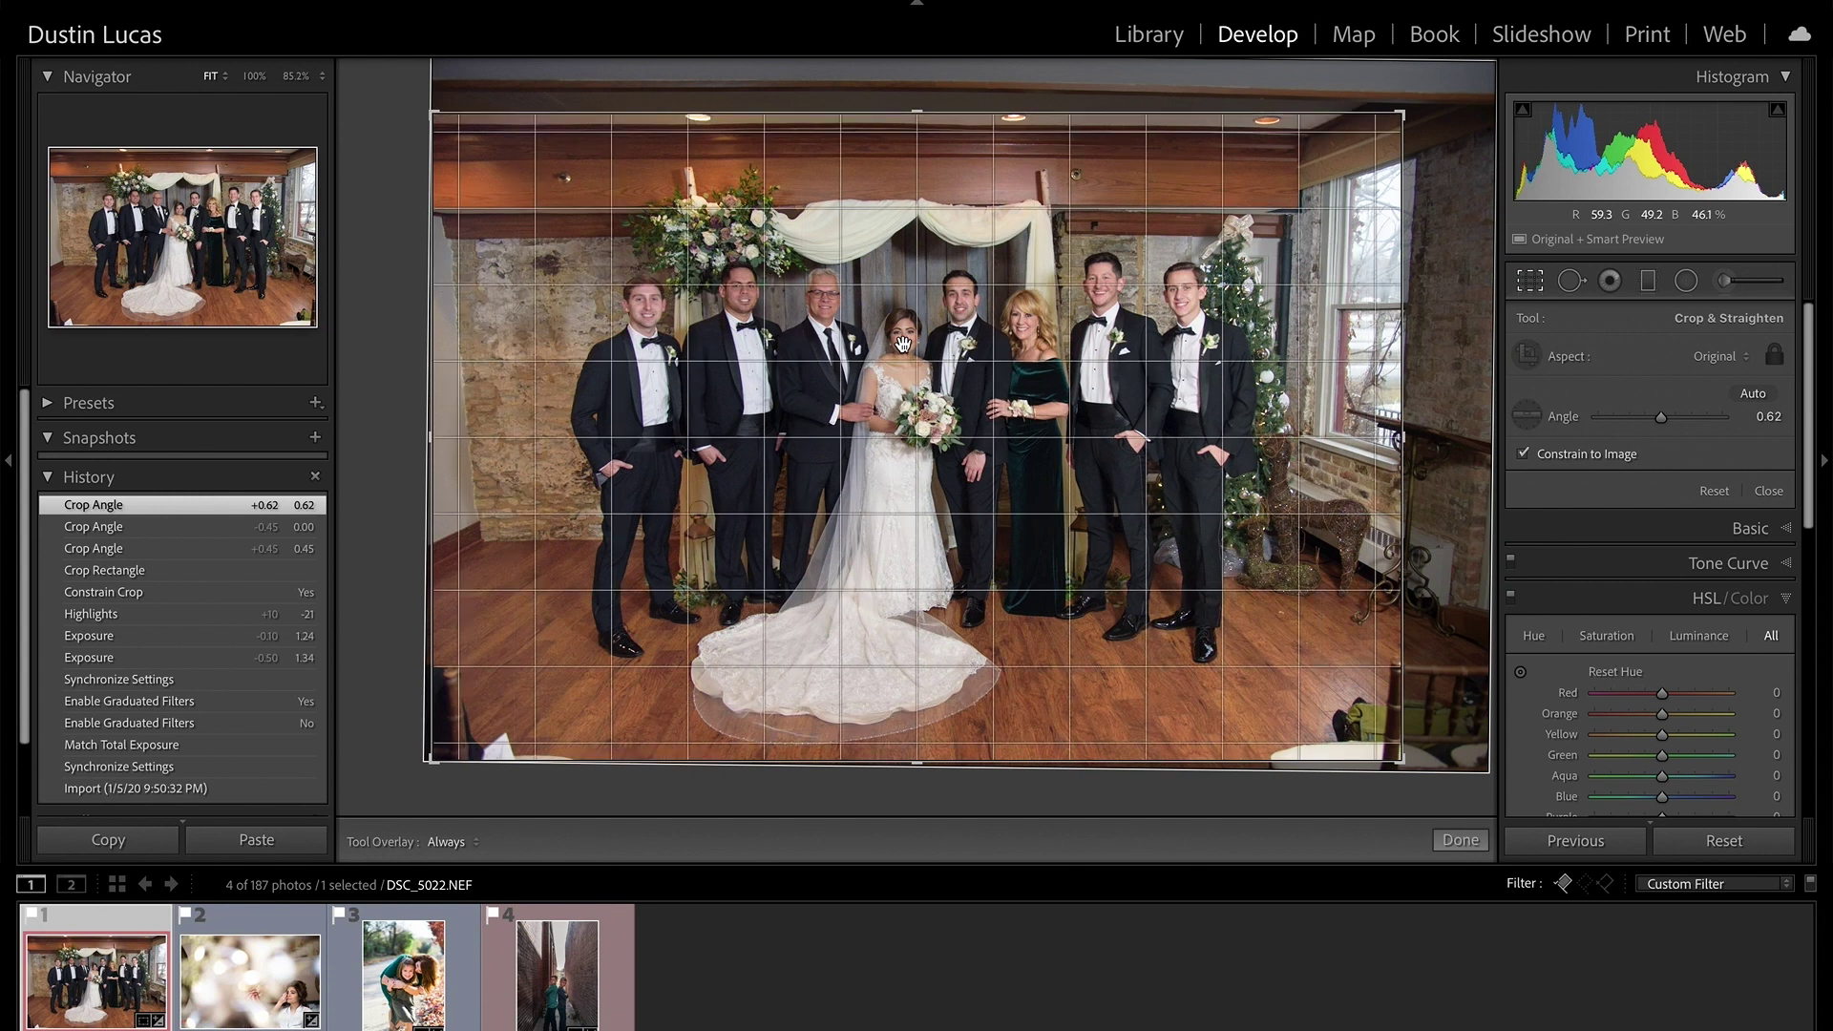
{"action": "scroll", "coordinate": [902, 342], "scroll_direction": "up", "scroll_amount": 5}
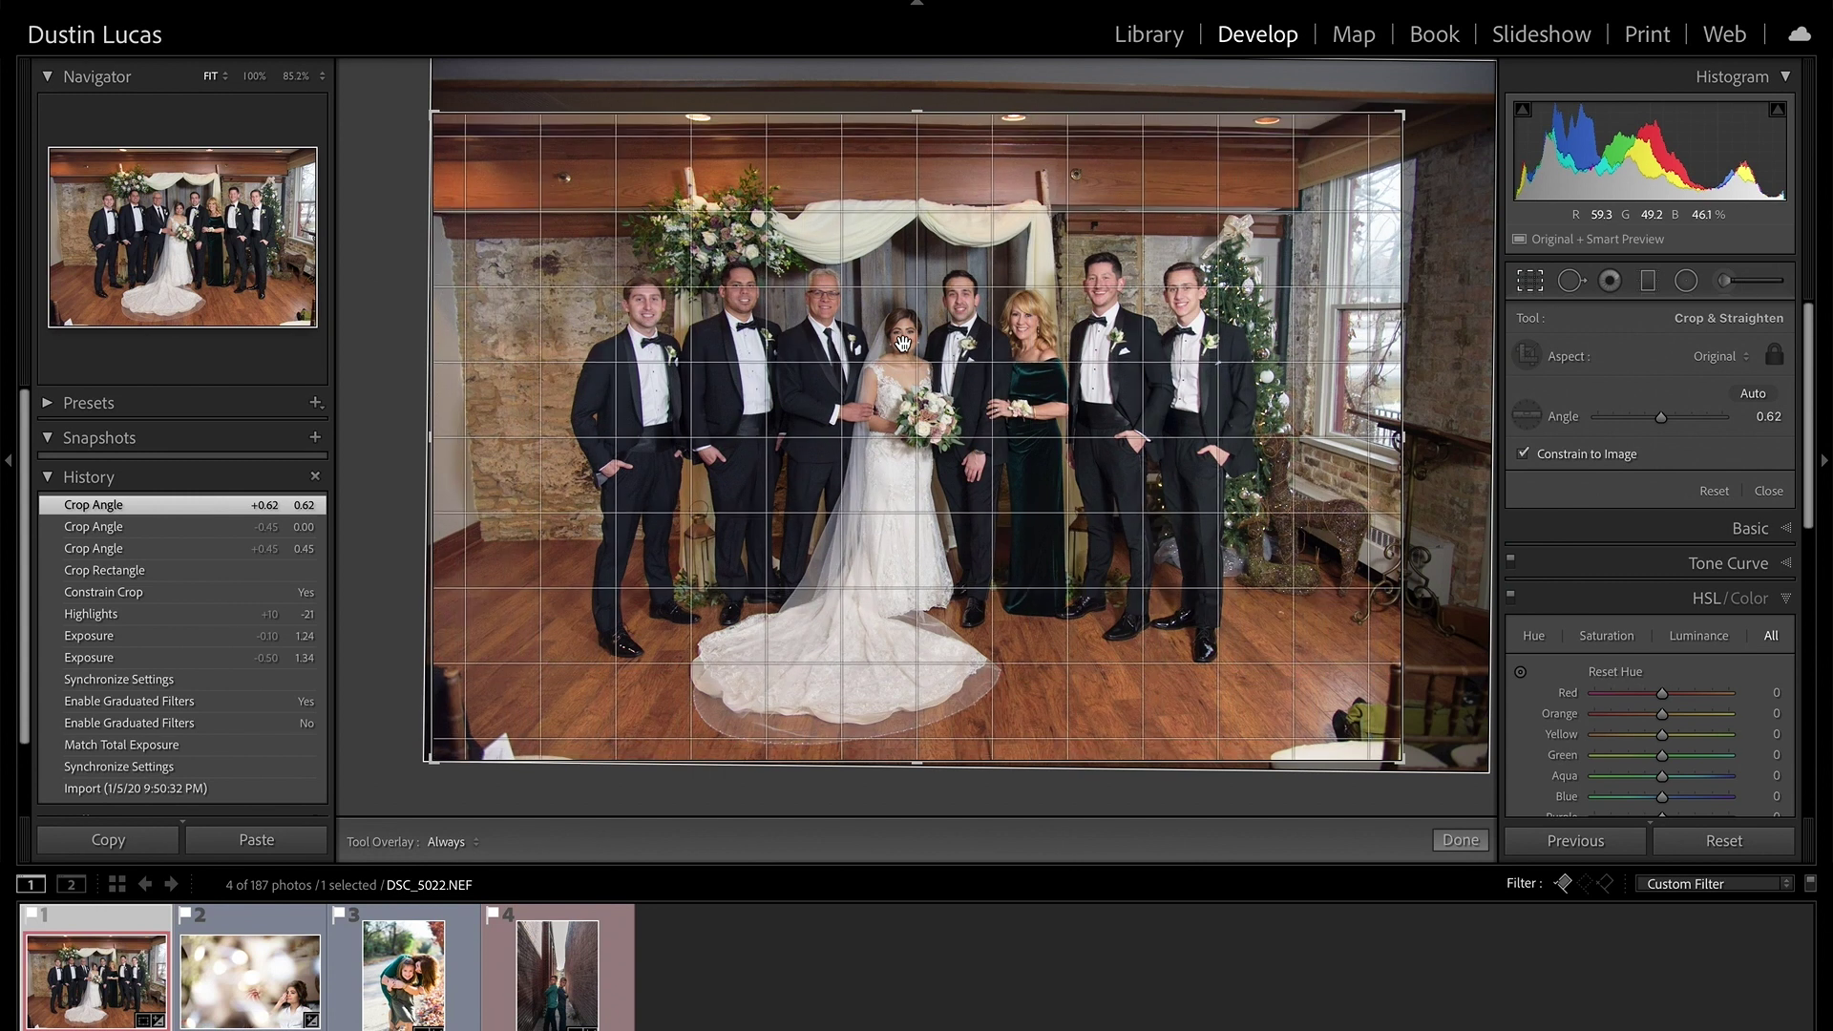
{"action": "scroll", "coordinate": [902, 342], "scroll_direction": "up", "scroll_amount": 6}
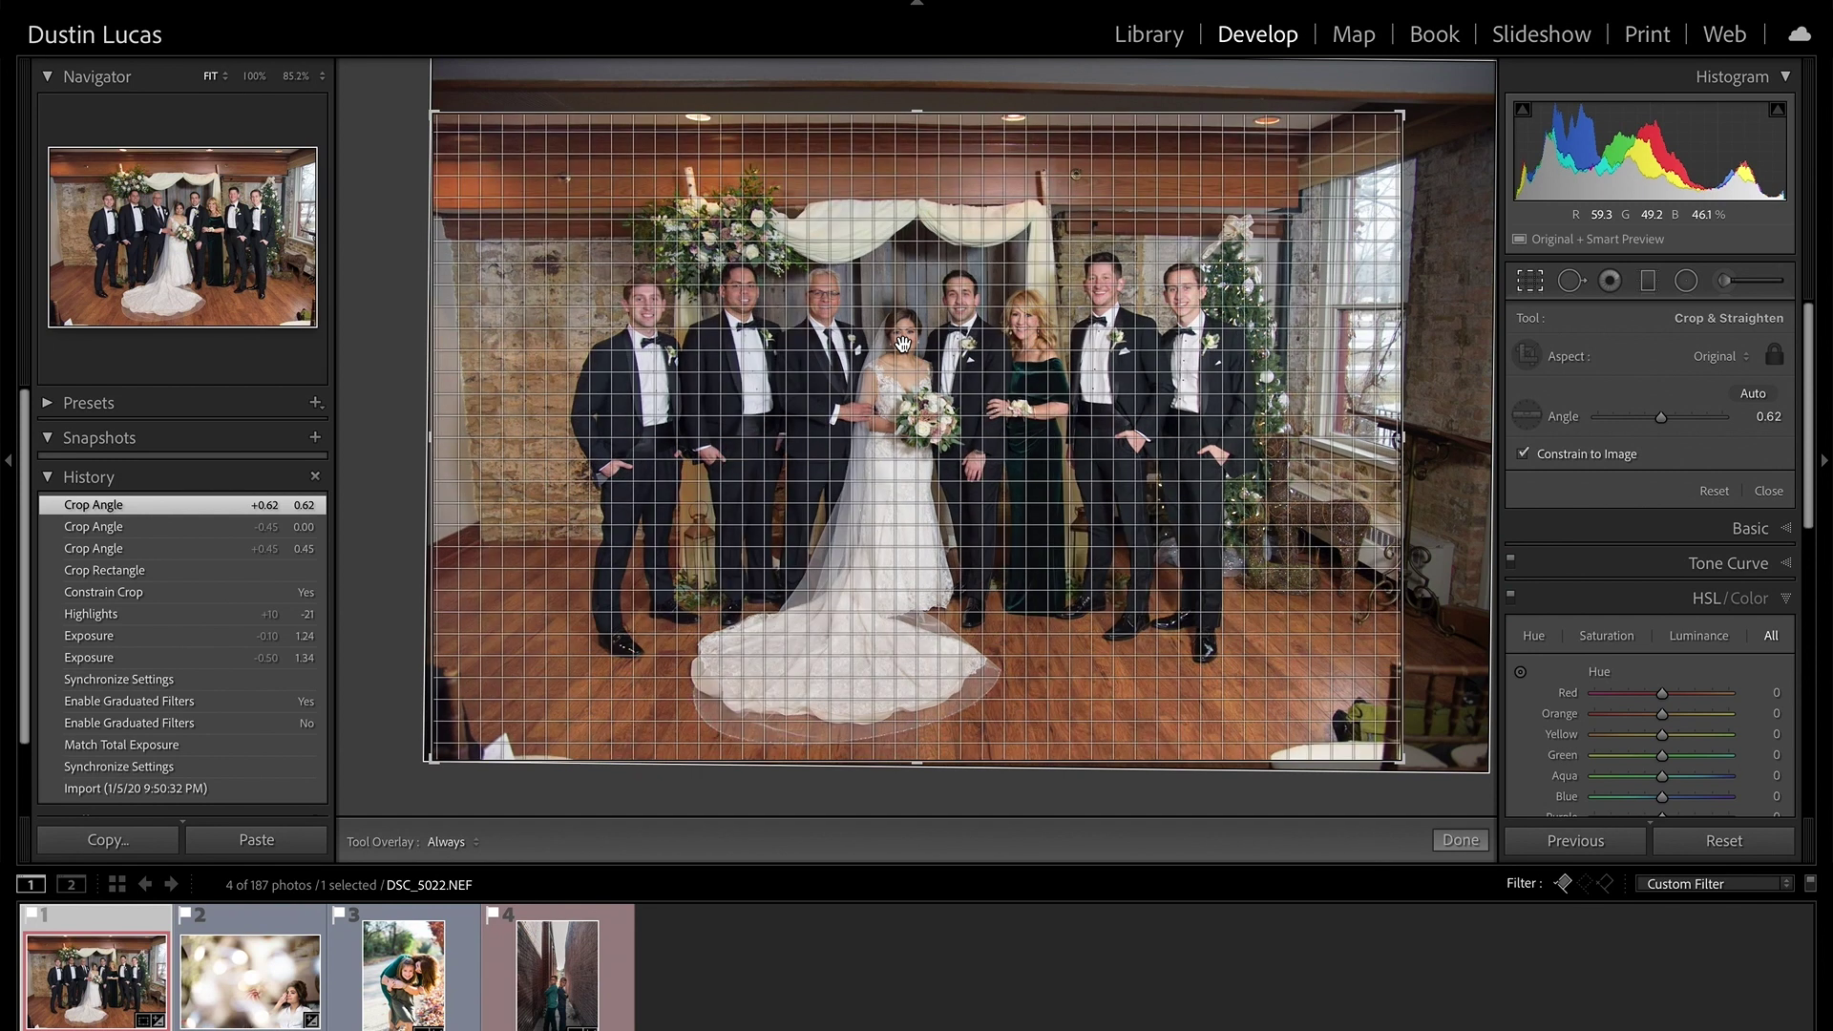
Change the crop overlay from the dense grid to the center cross lines
{"action": "key", "text": "o"}
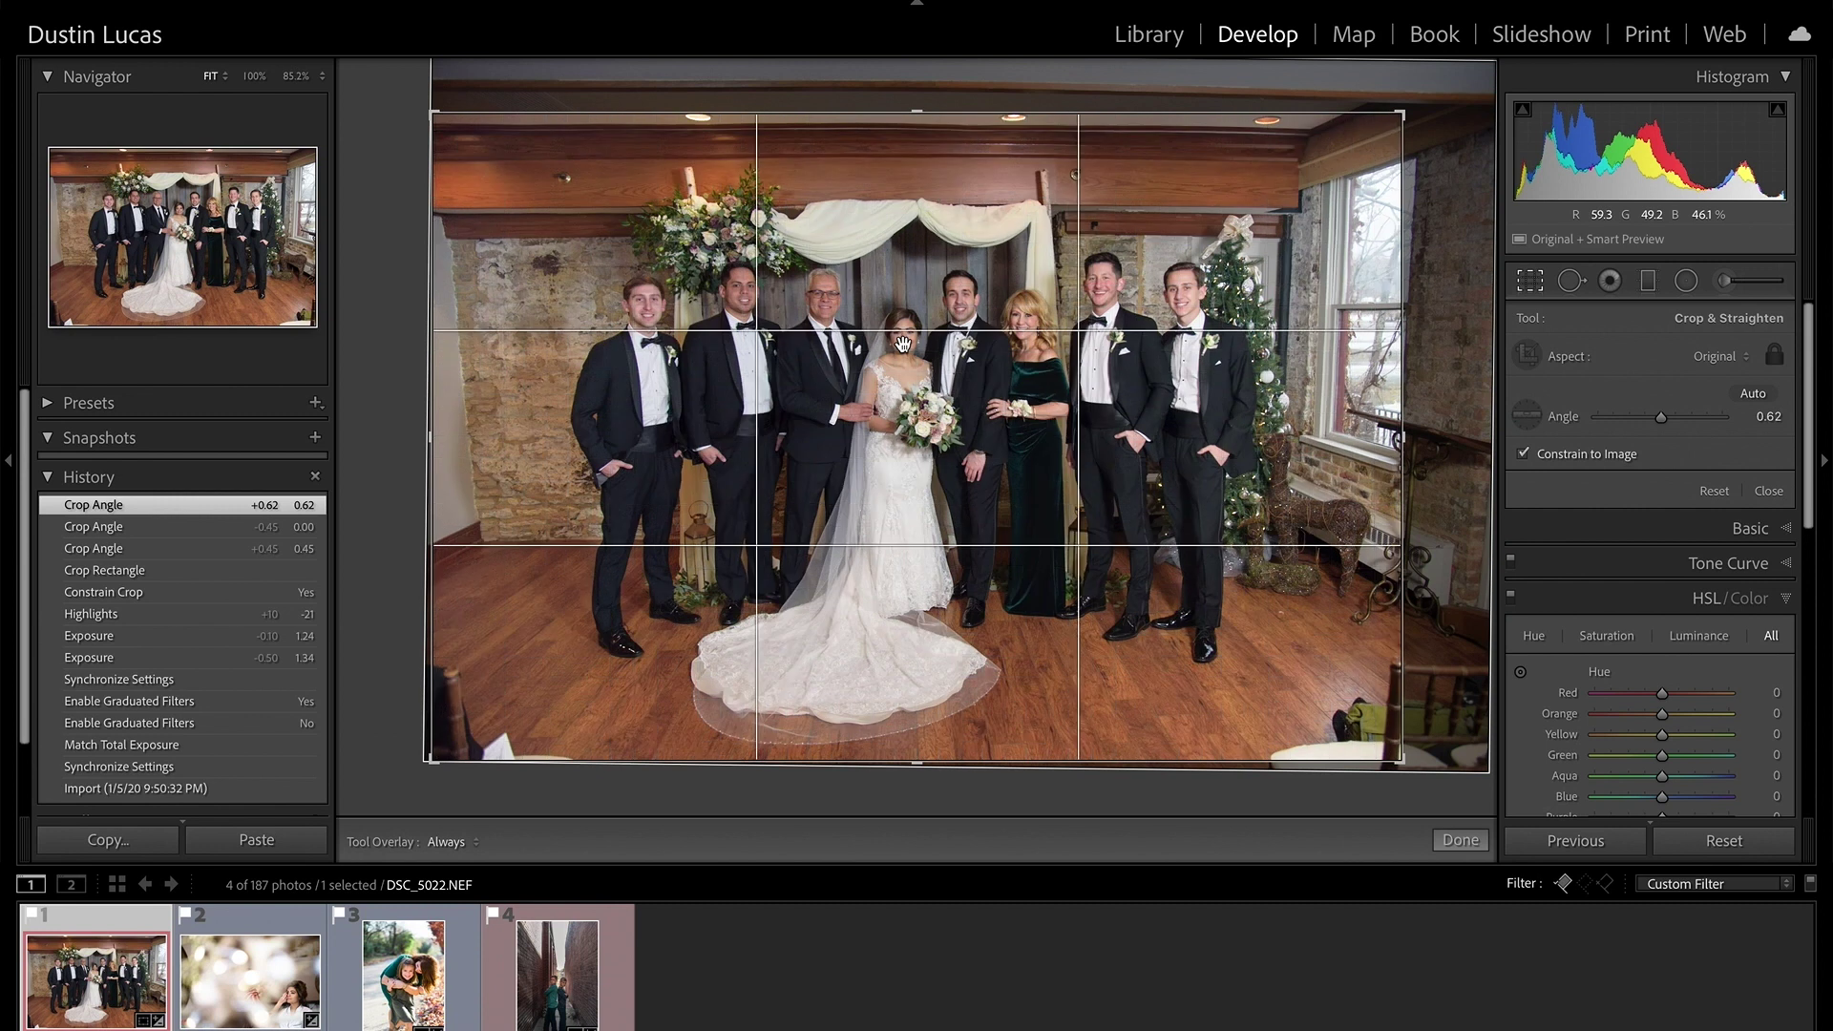
{"action": "key", "text": "o"}
{"action": "key", "text": "o"}
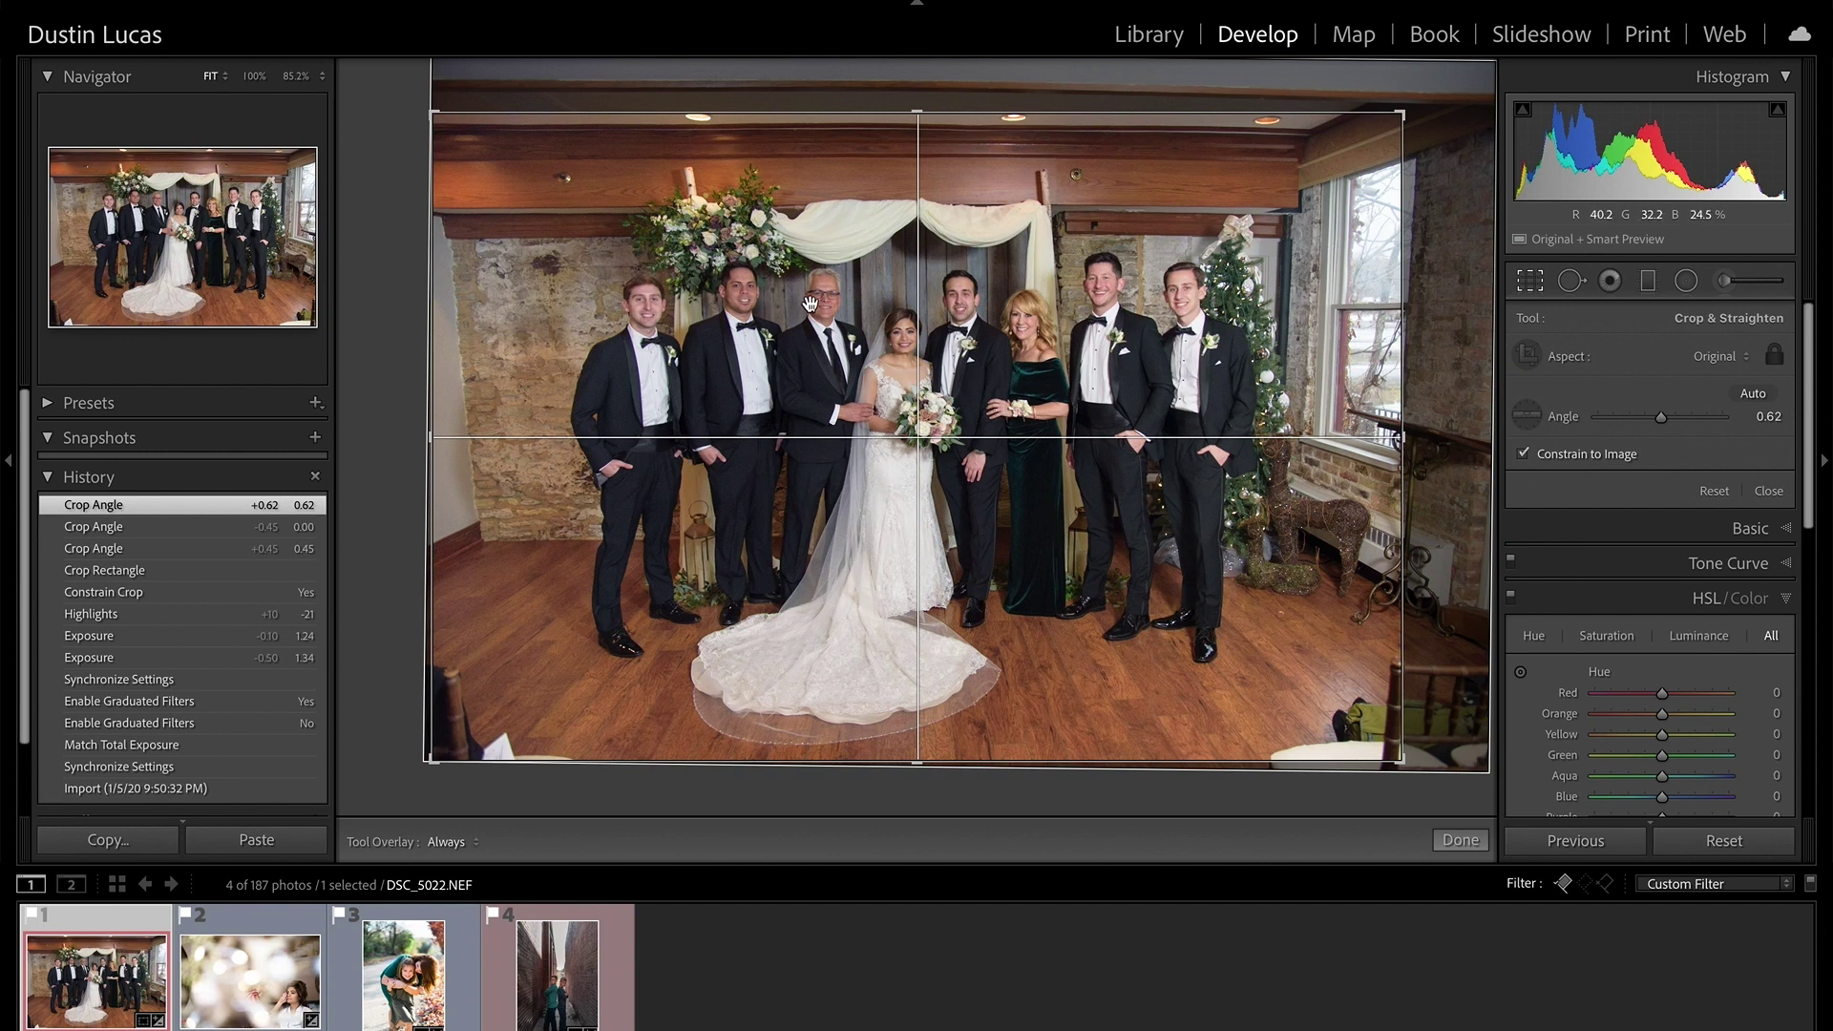
Auto-straighten the wedding photo, and re-level it with the Straighten tool along the wooden beam above the group, to a 0.42 angle
{"action": "left_click", "coordinate": [1746, 399]}
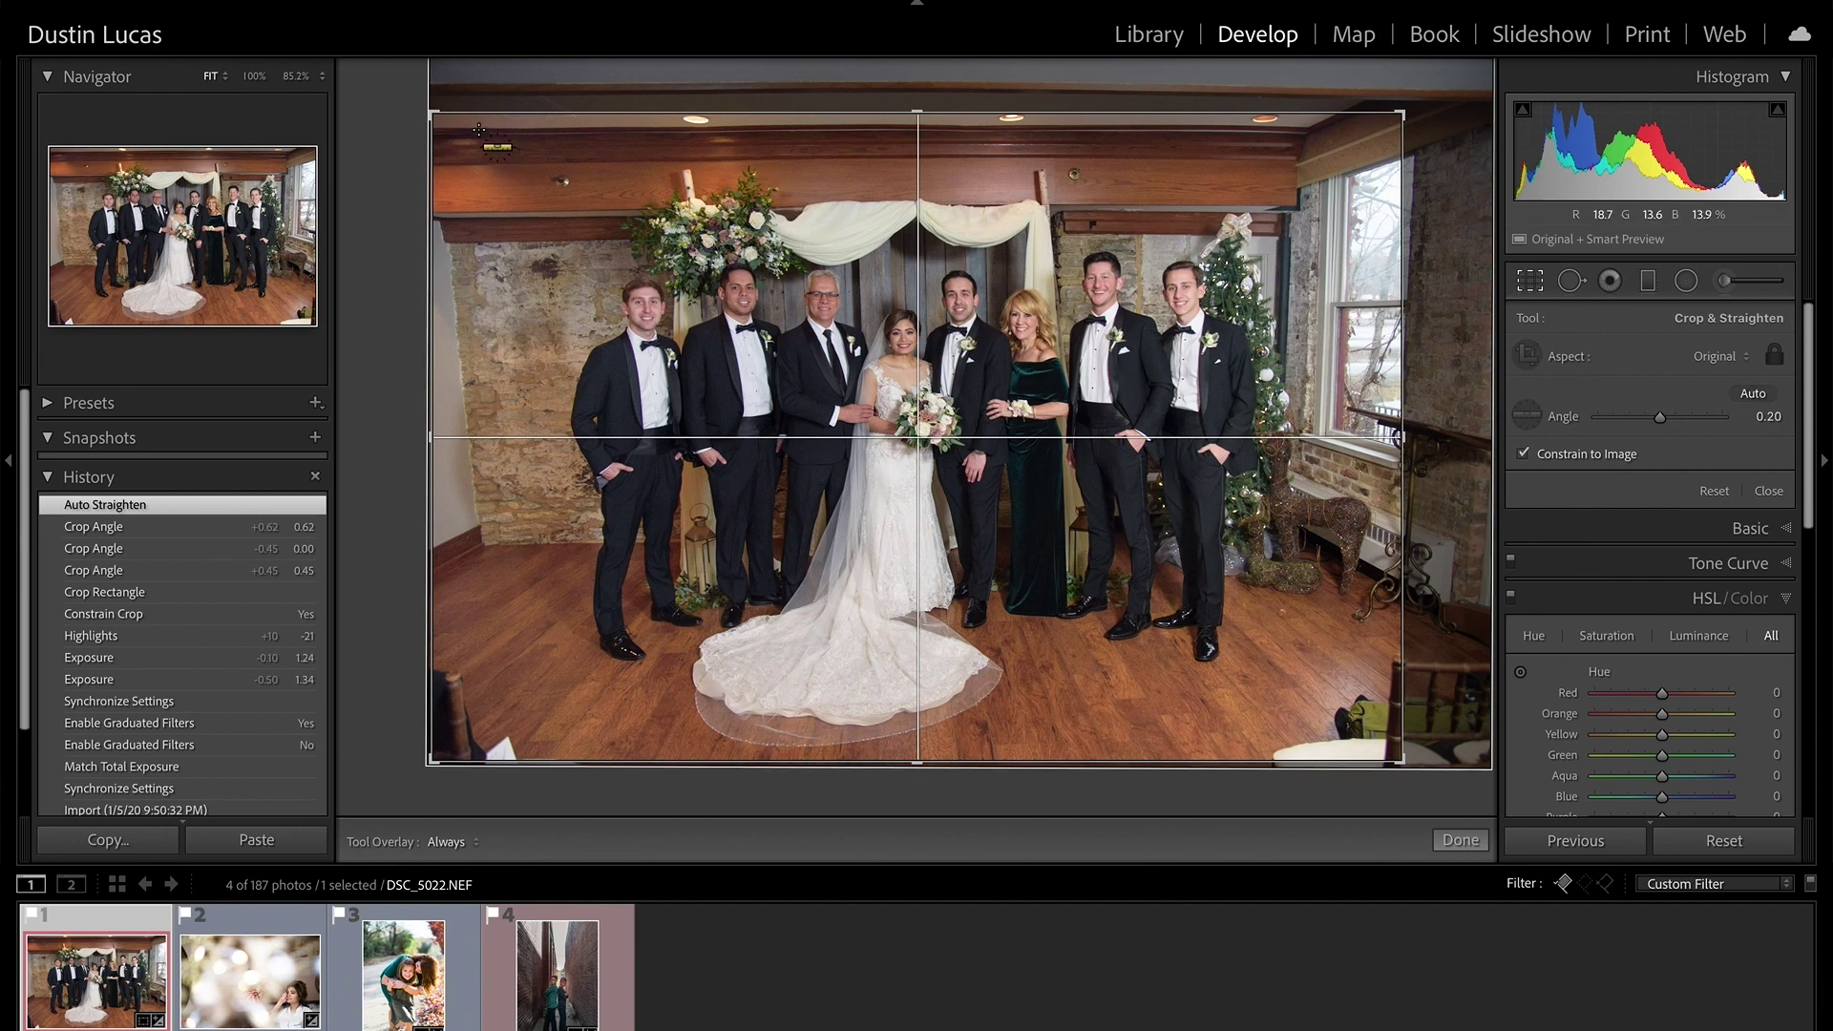
{"action": "left_click_drag", "start_coordinate": [478, 129], "coordinate": [1193, 127]}
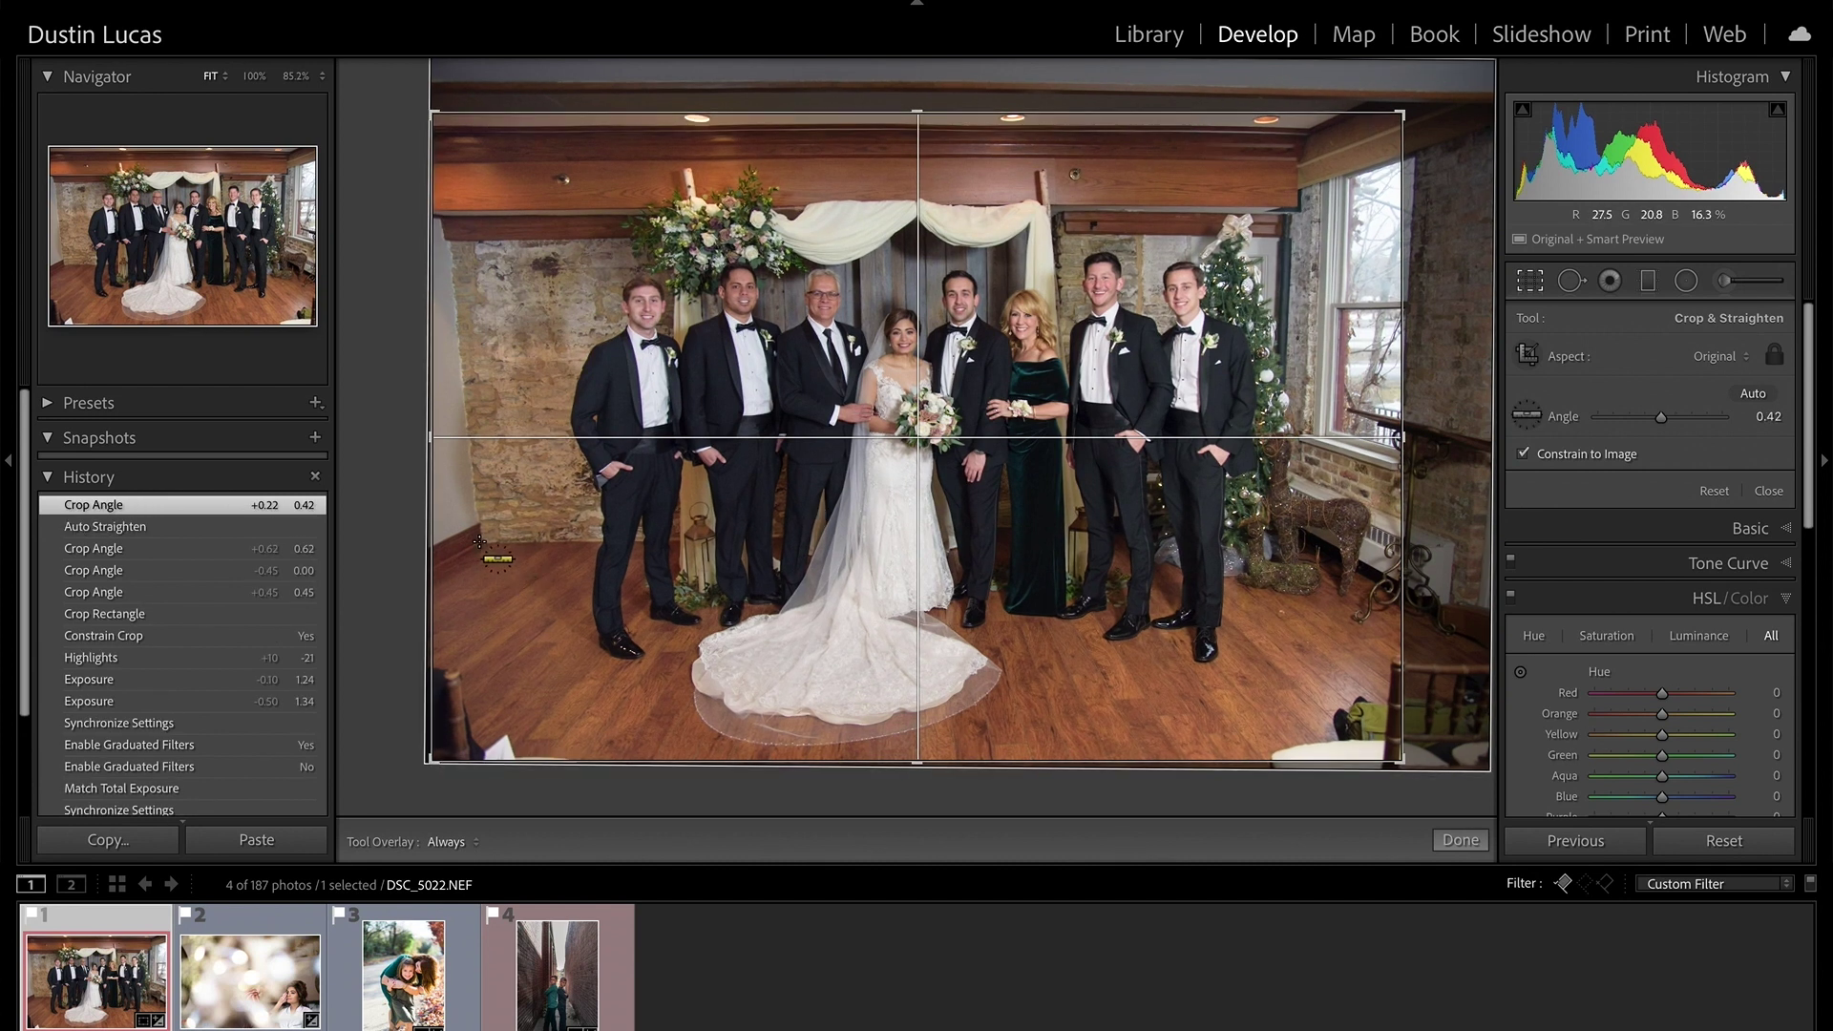
Straighten the wedding photo along the floor edge to a 0.67 angle, and rotate the bride makeup photo to 1.39
{"action": "left_click_drag", "start_coordinate": [479, 544], "coordinate": [624, 544]}
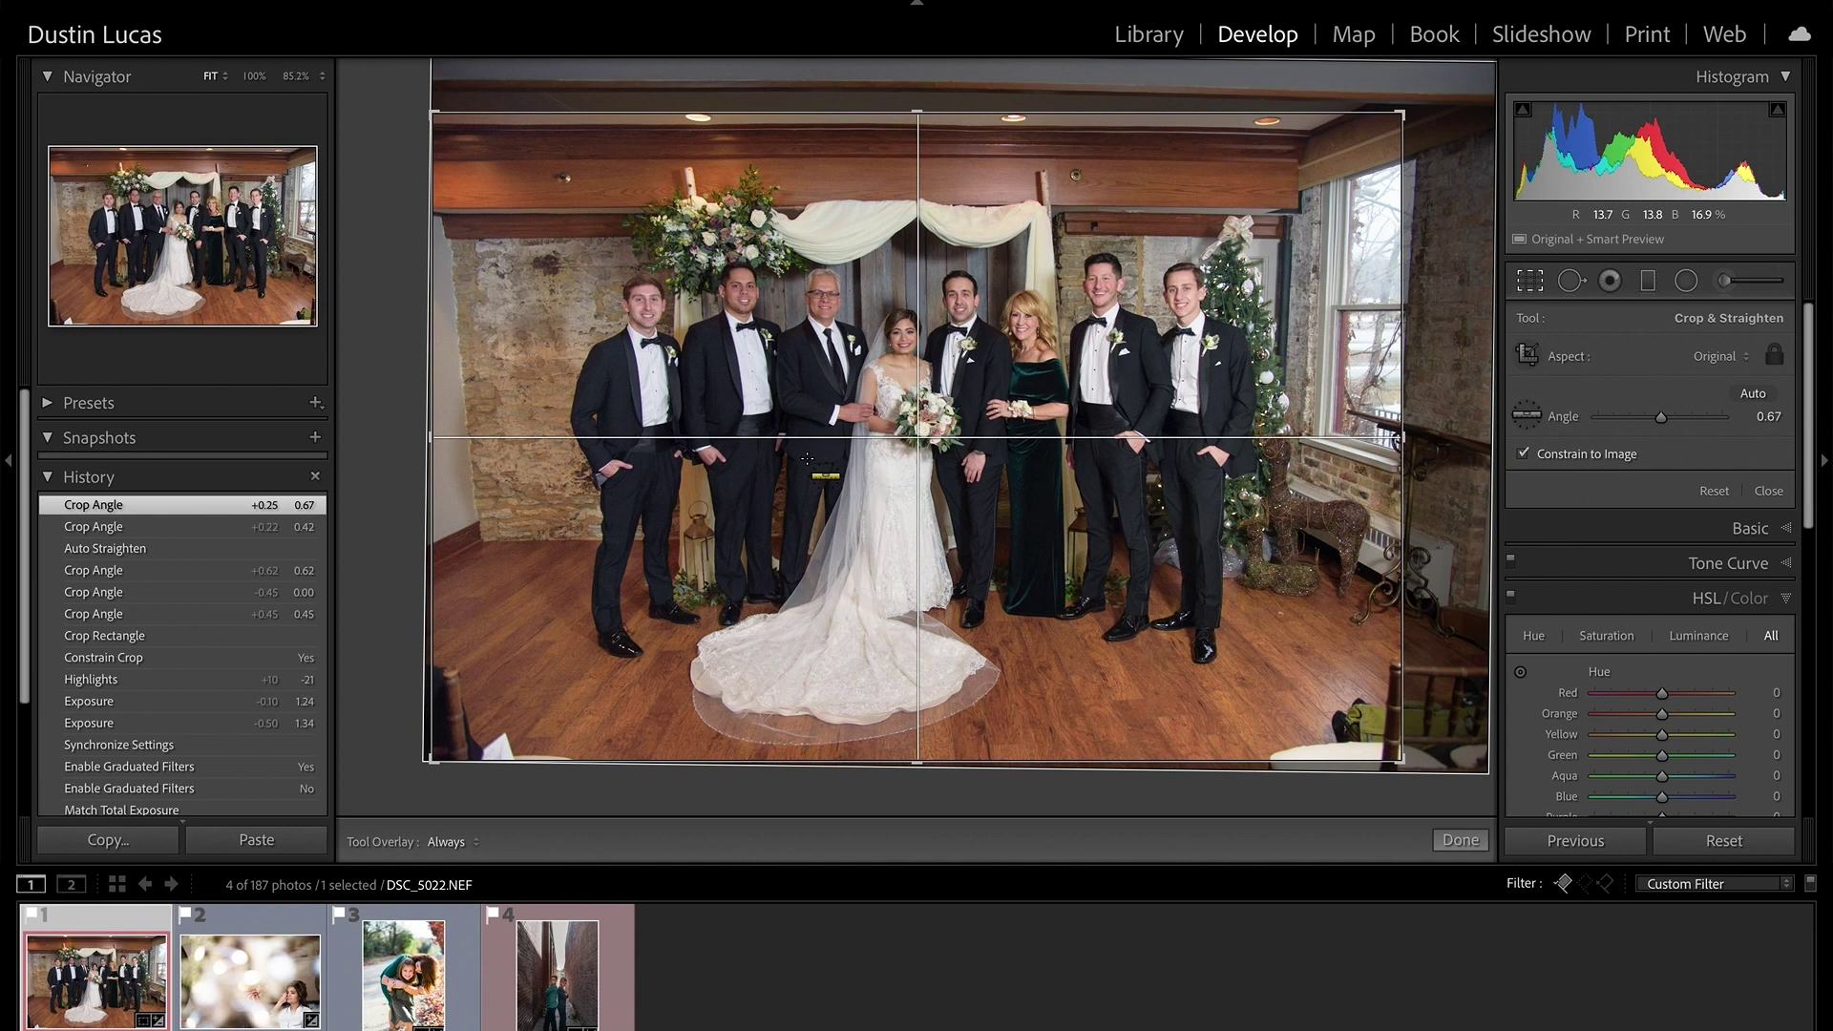
{"action": "key", "text": "Right"}
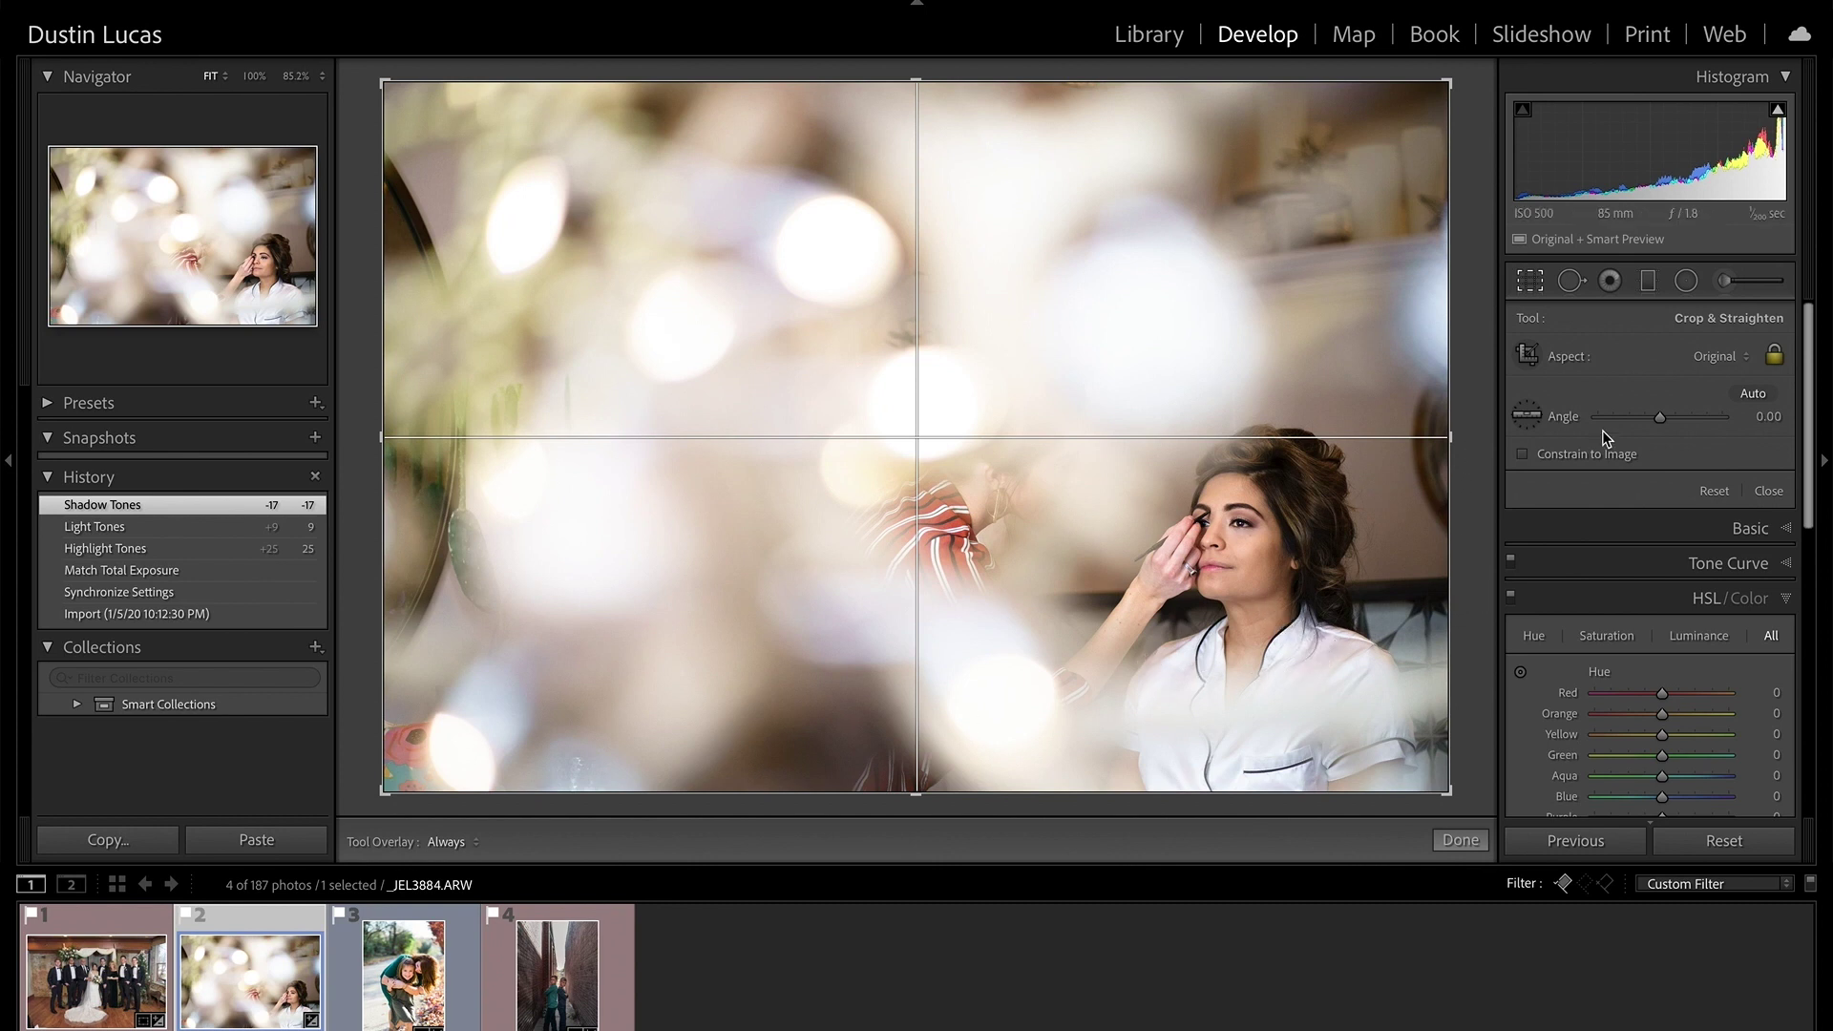
{"action": "left_click_drag", "start_coordinate": [1658, 417], "coordinate": [1659, 416]}
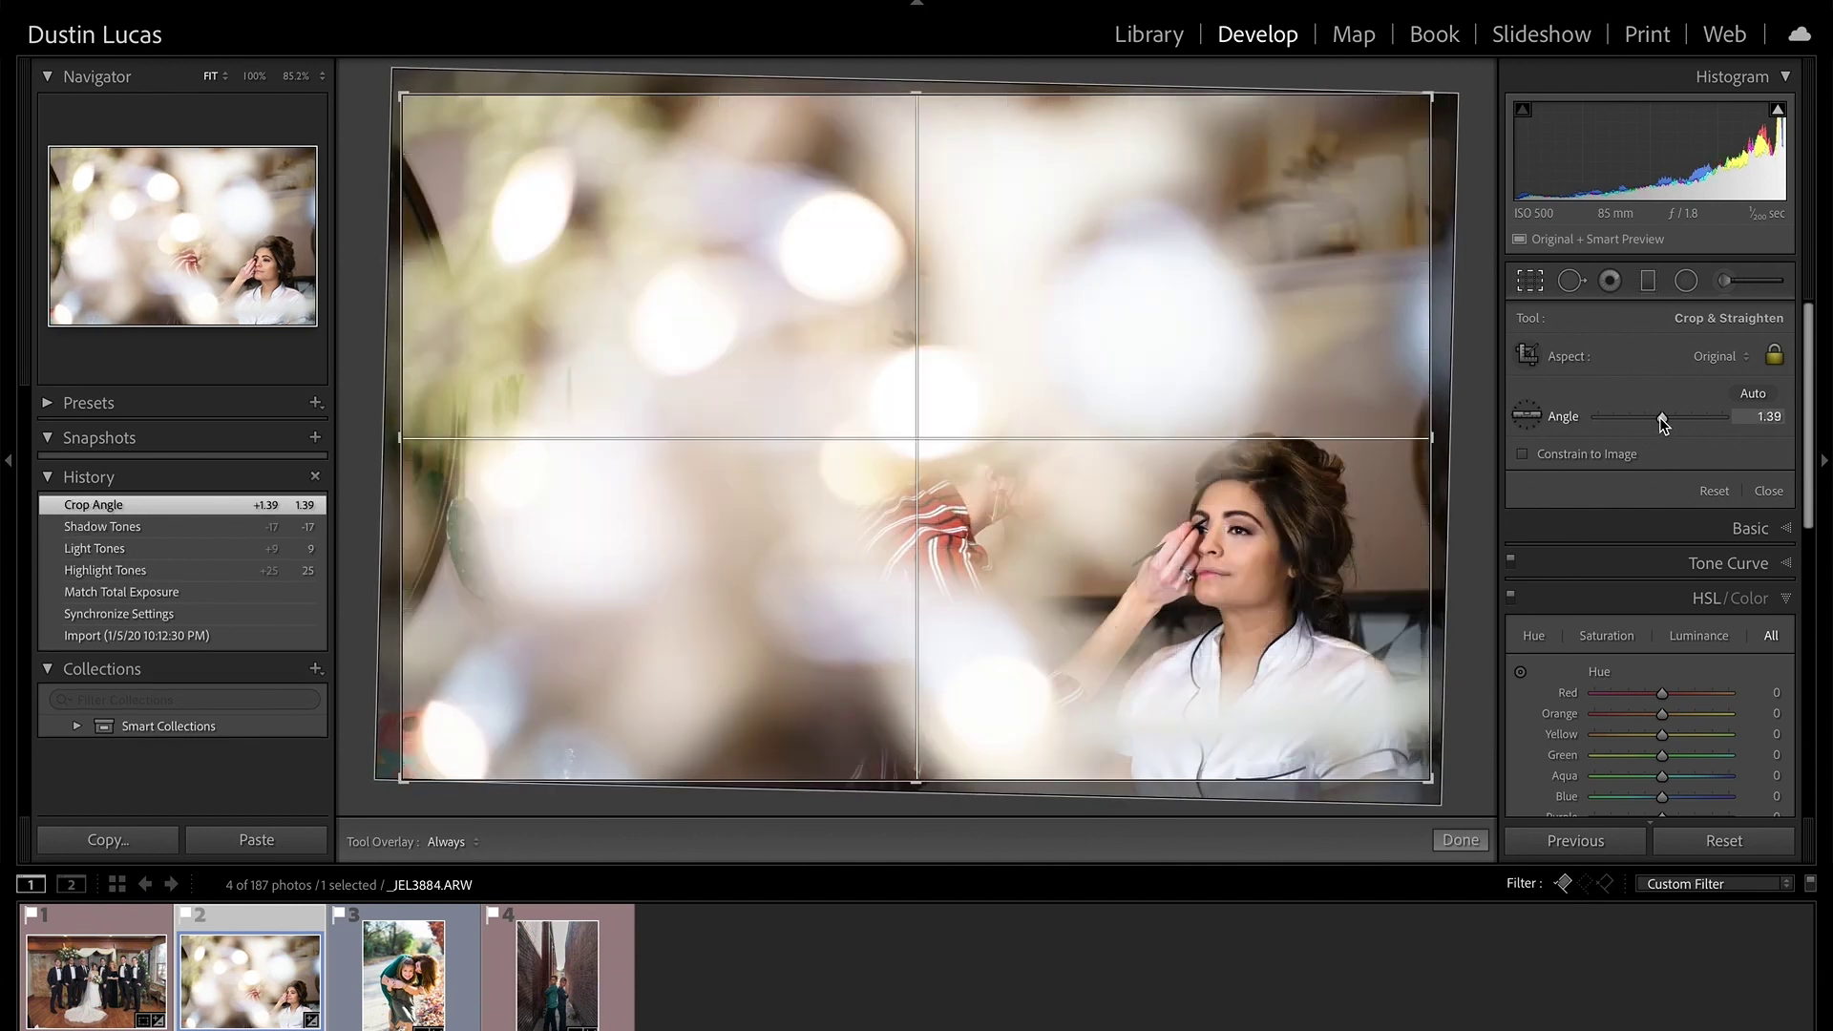
Browse back and forth through the flagged photos with the crop overlay active, and return to the wedding group photo
{"action": "key", "text": "Right"}
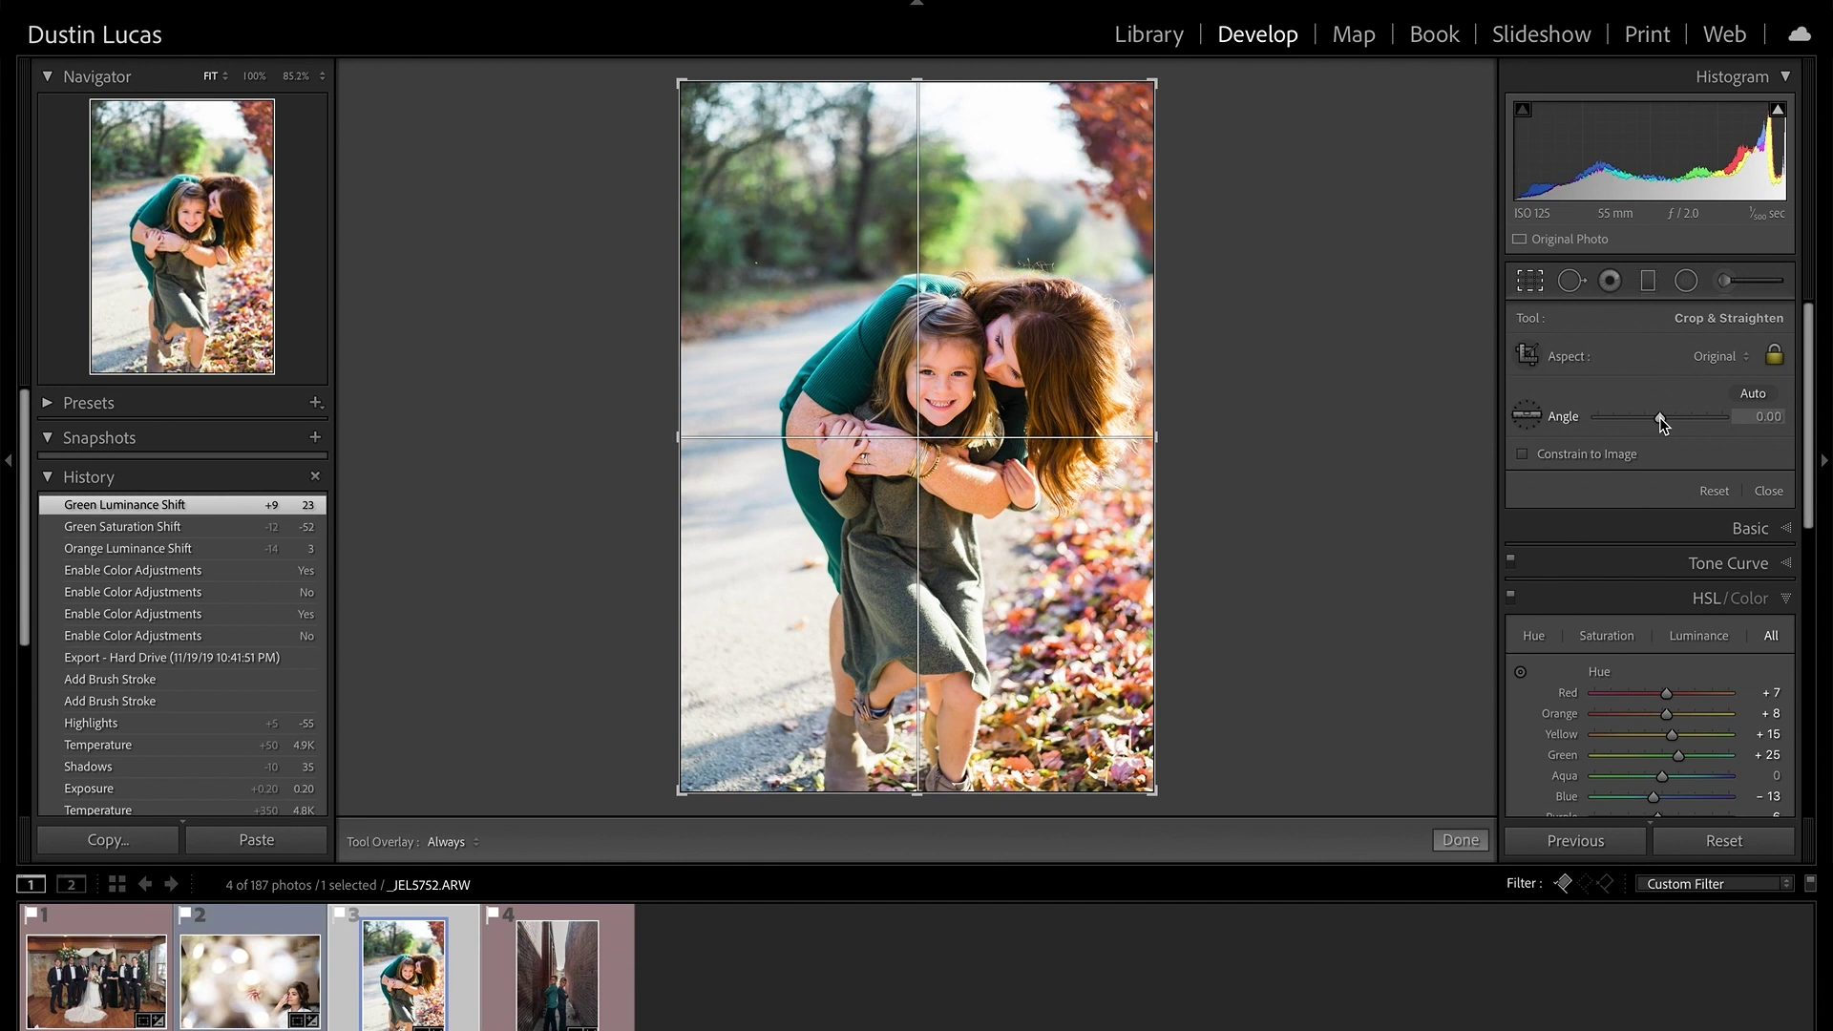
{"action": "key", "text": "r"}
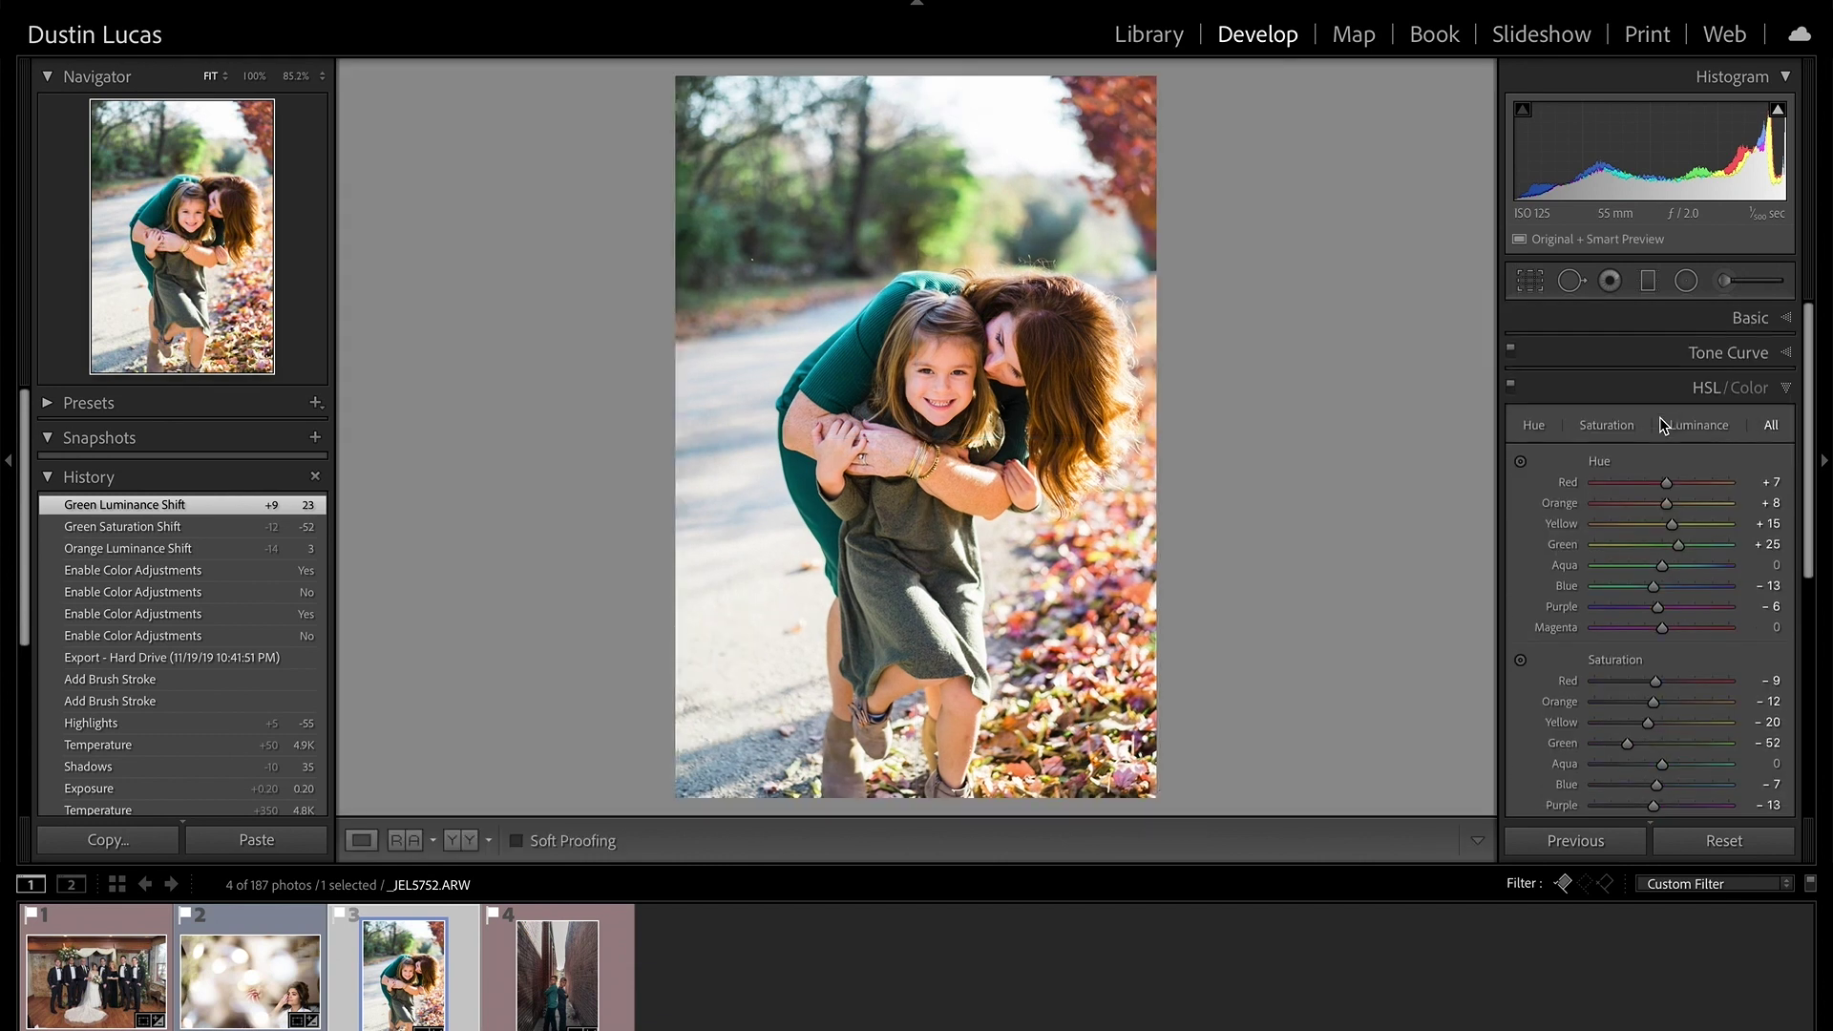
{"action": "key", "text": "r"}
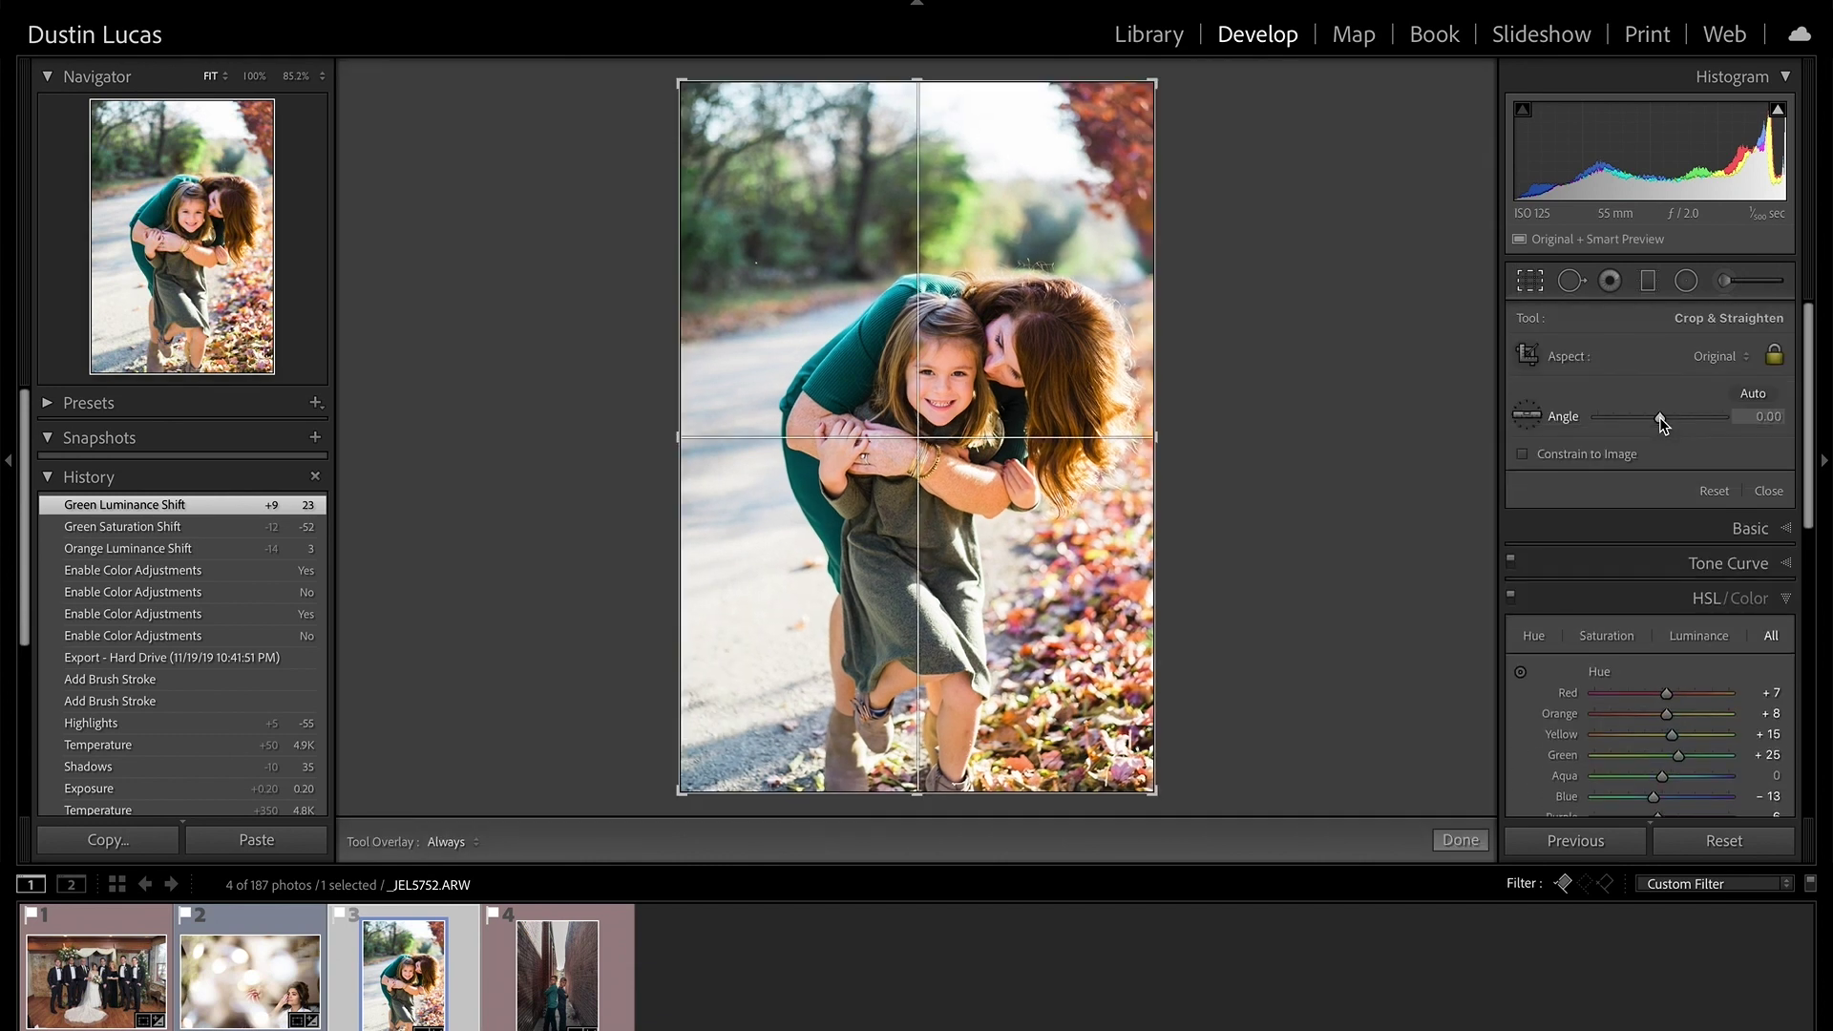
{"action": "key", "text": "Left"}
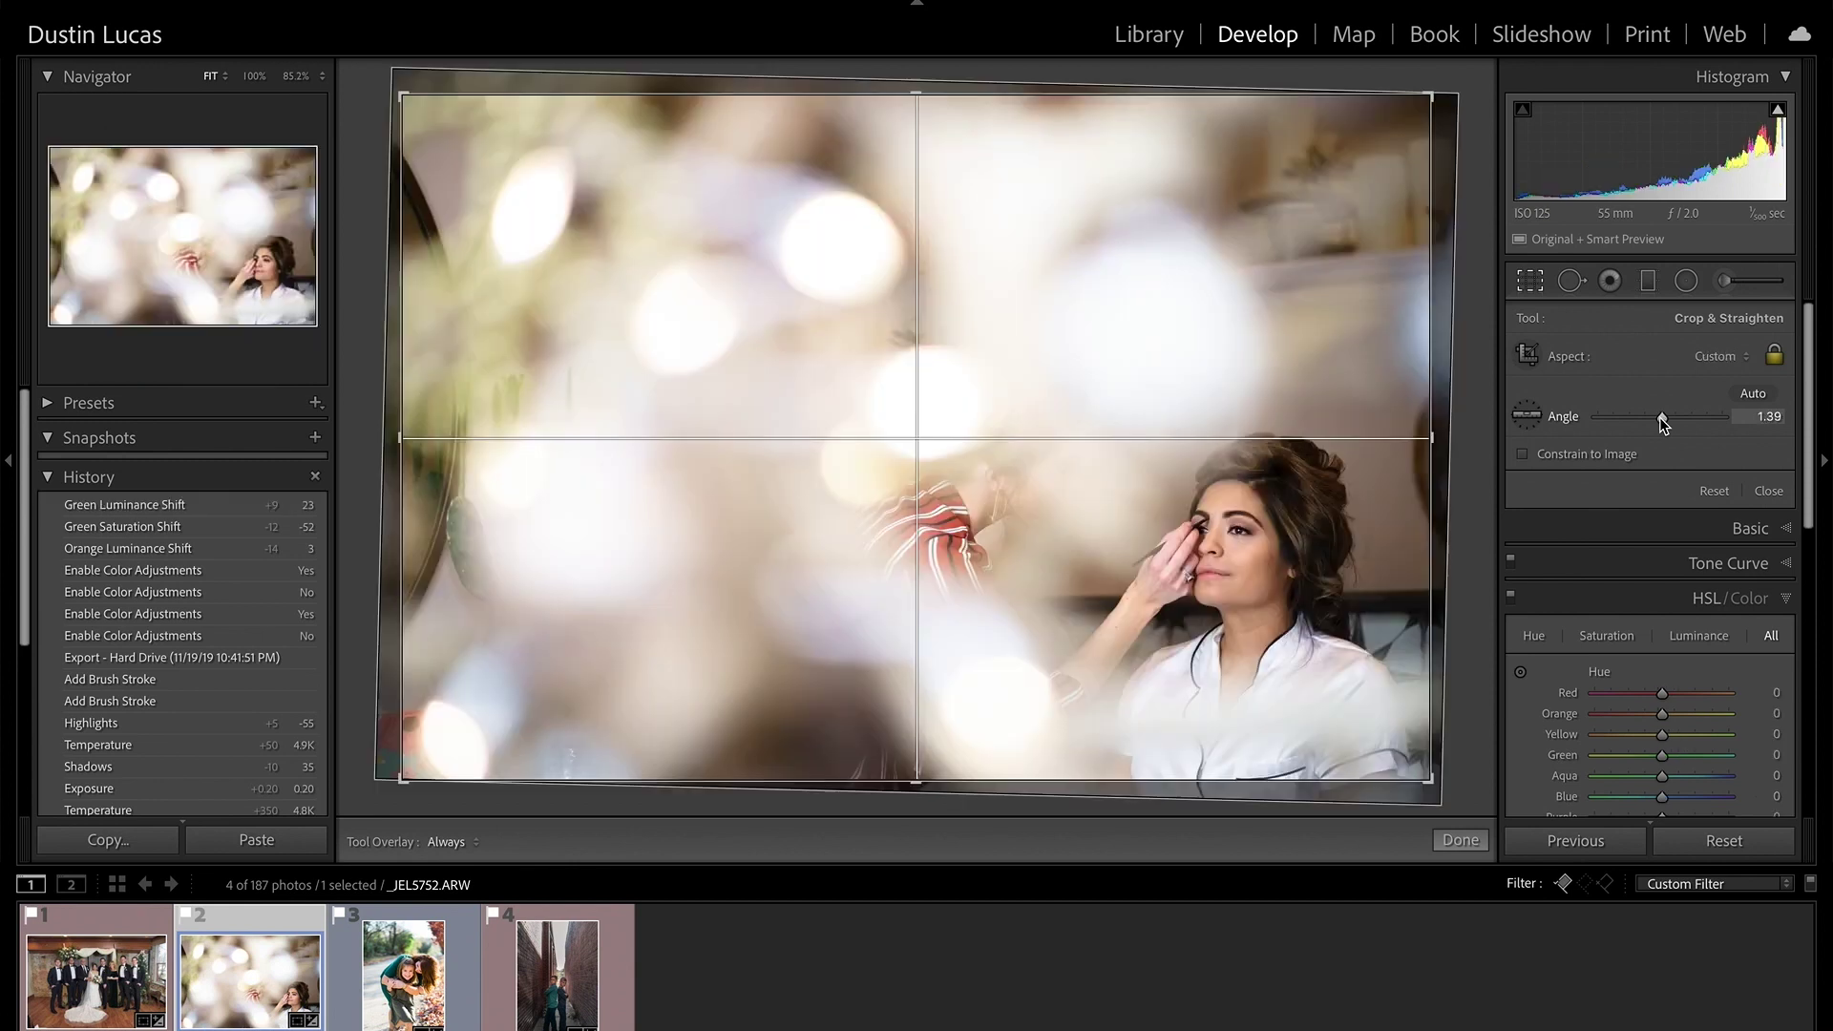
{"action": "key", "text": "Left"}
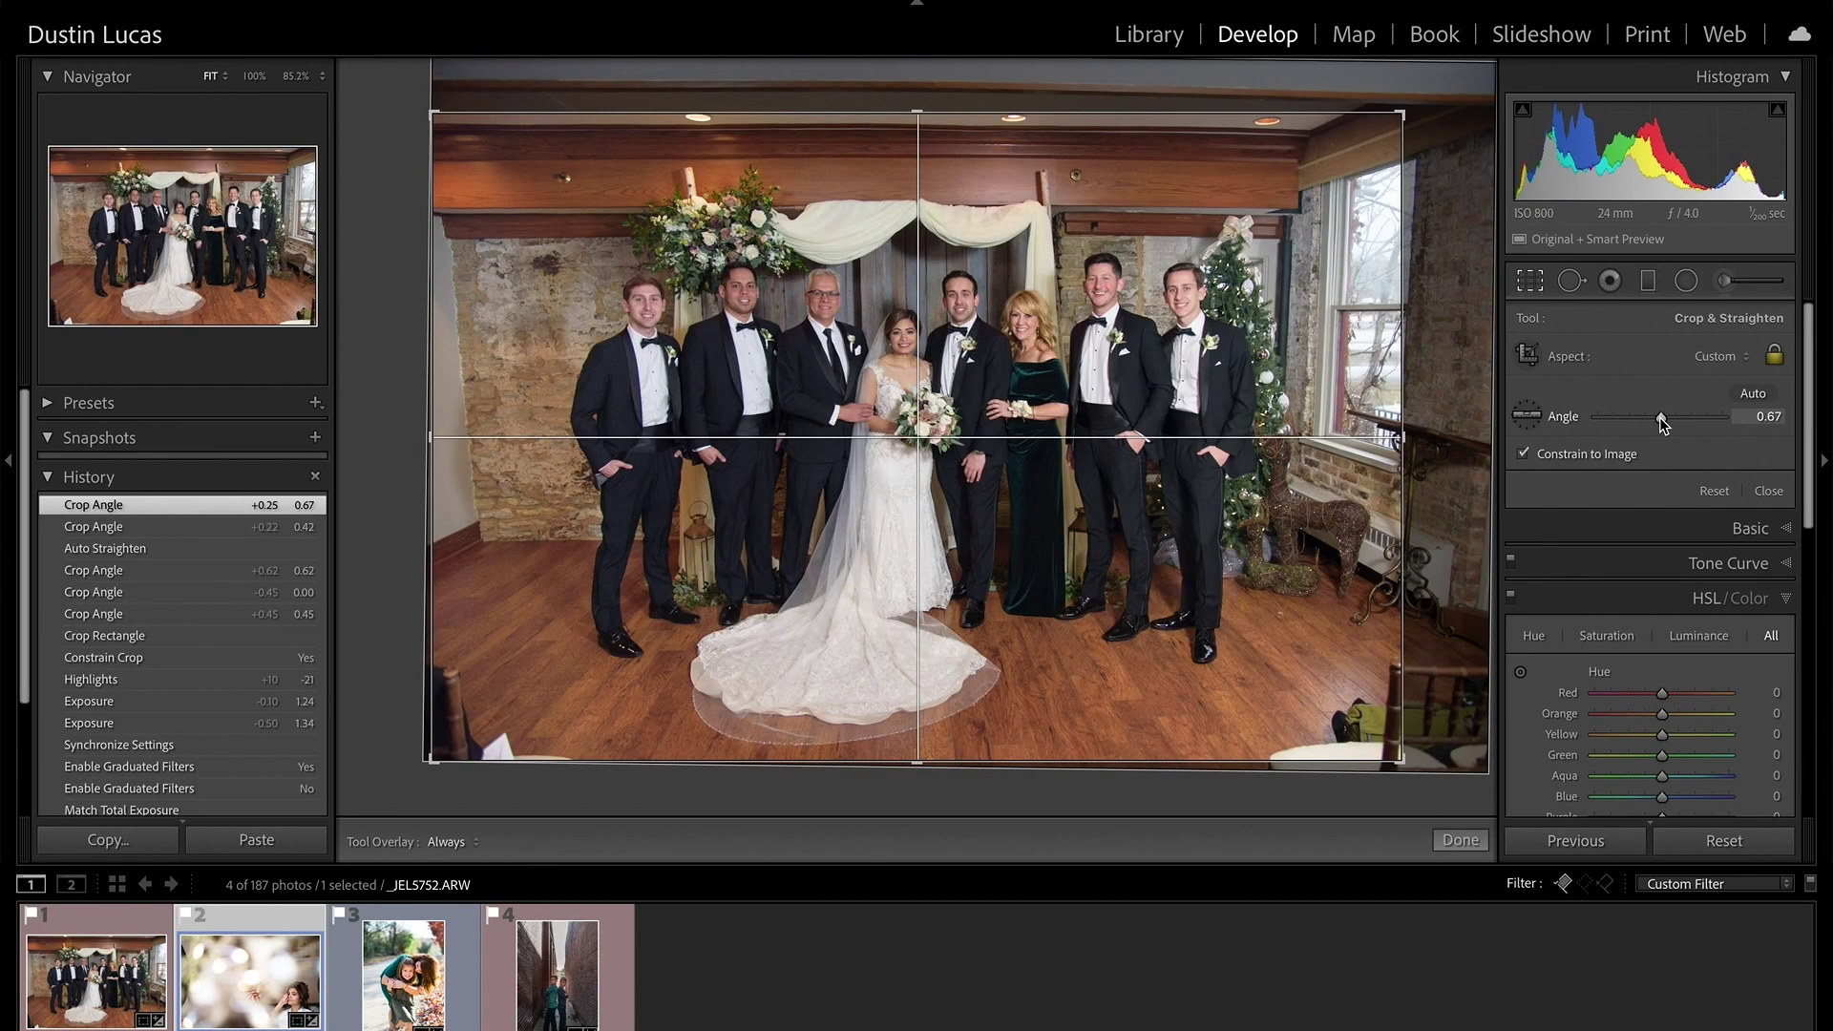
{"action": "key", "text": "Right"}
{"action": "key", "text": "Right"}
{"action": "key", "text": "Right"}
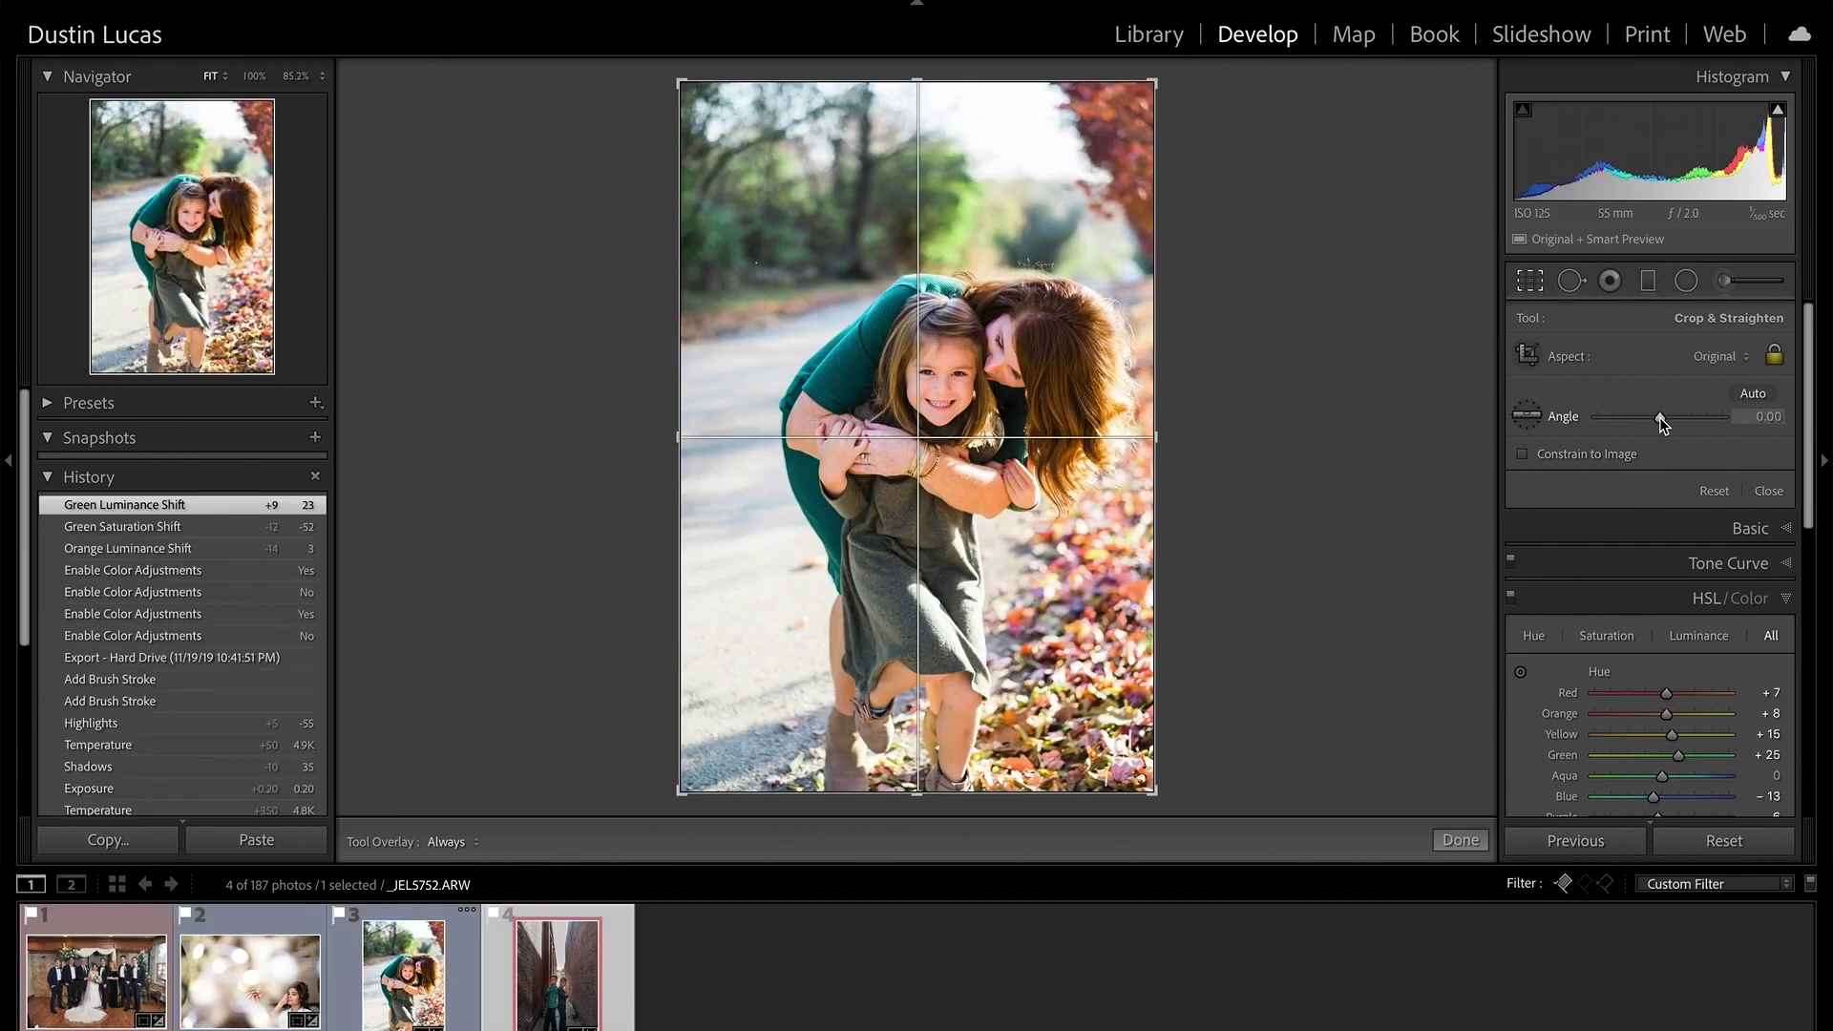
{"action": "key", "text": "Left"}
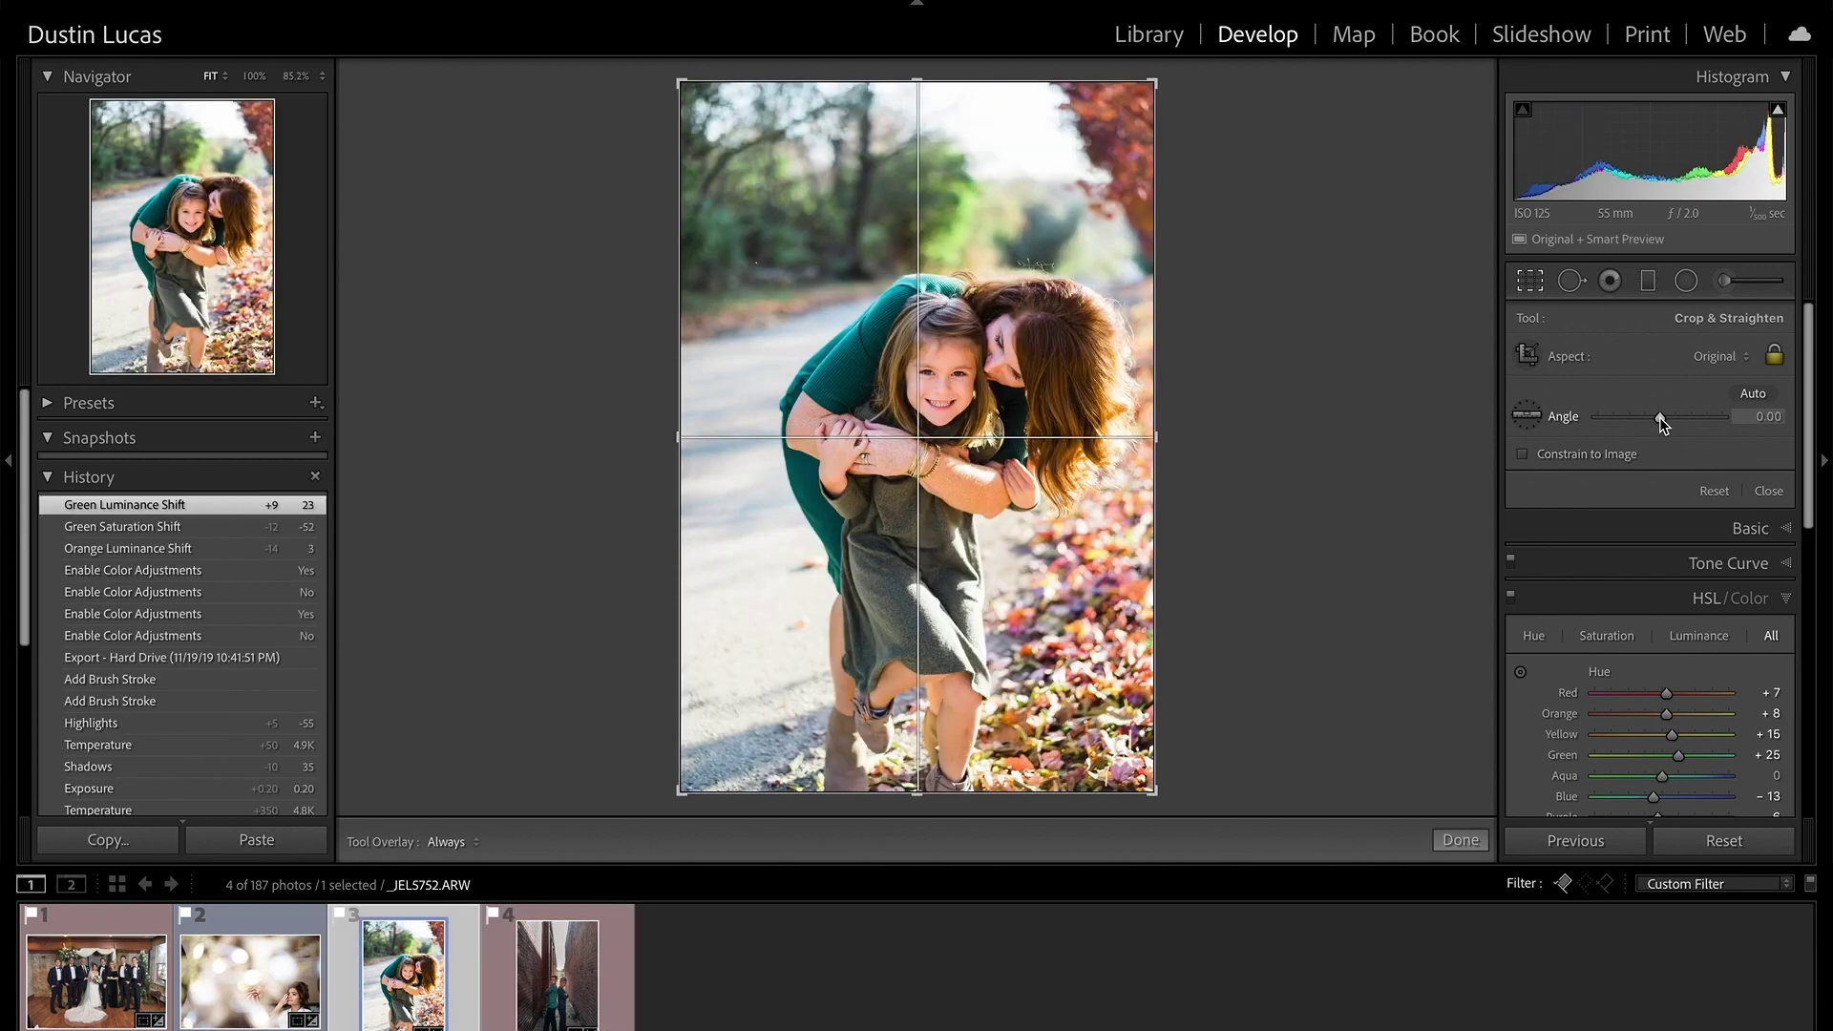
{"action": "key", "text": "Left"}
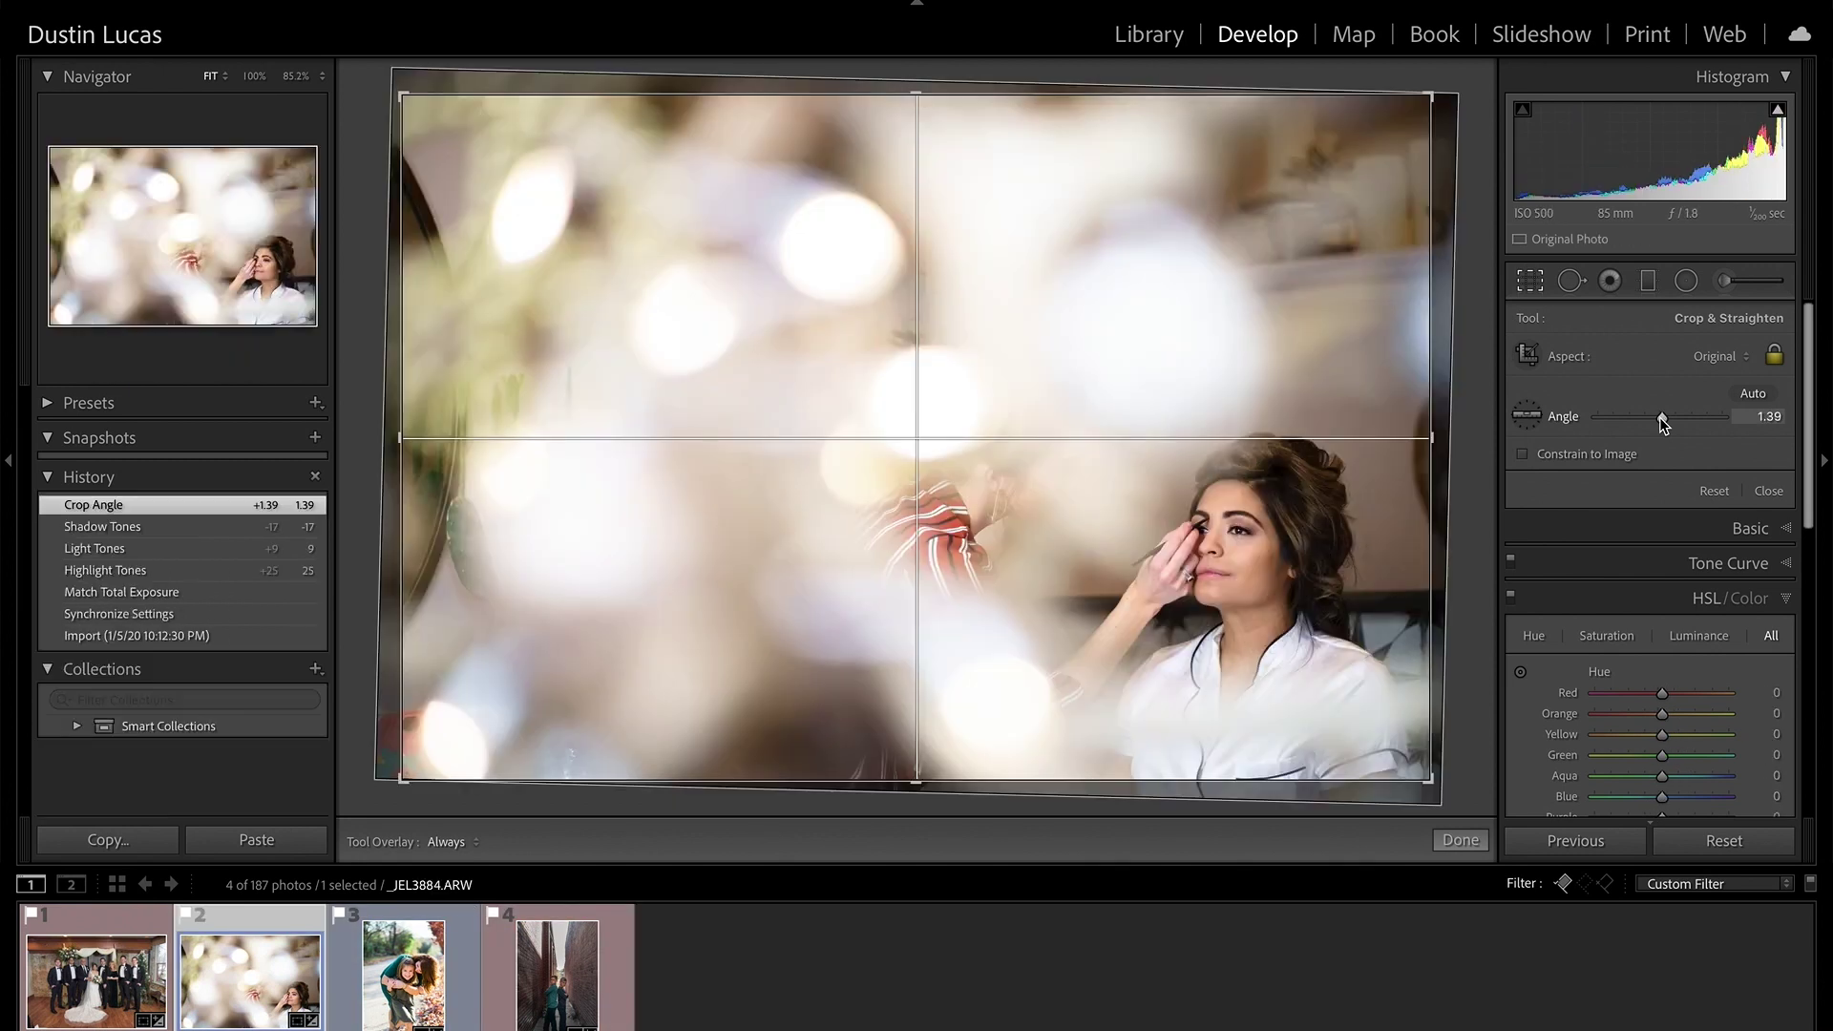
{"action": "key", "text": "Left"}
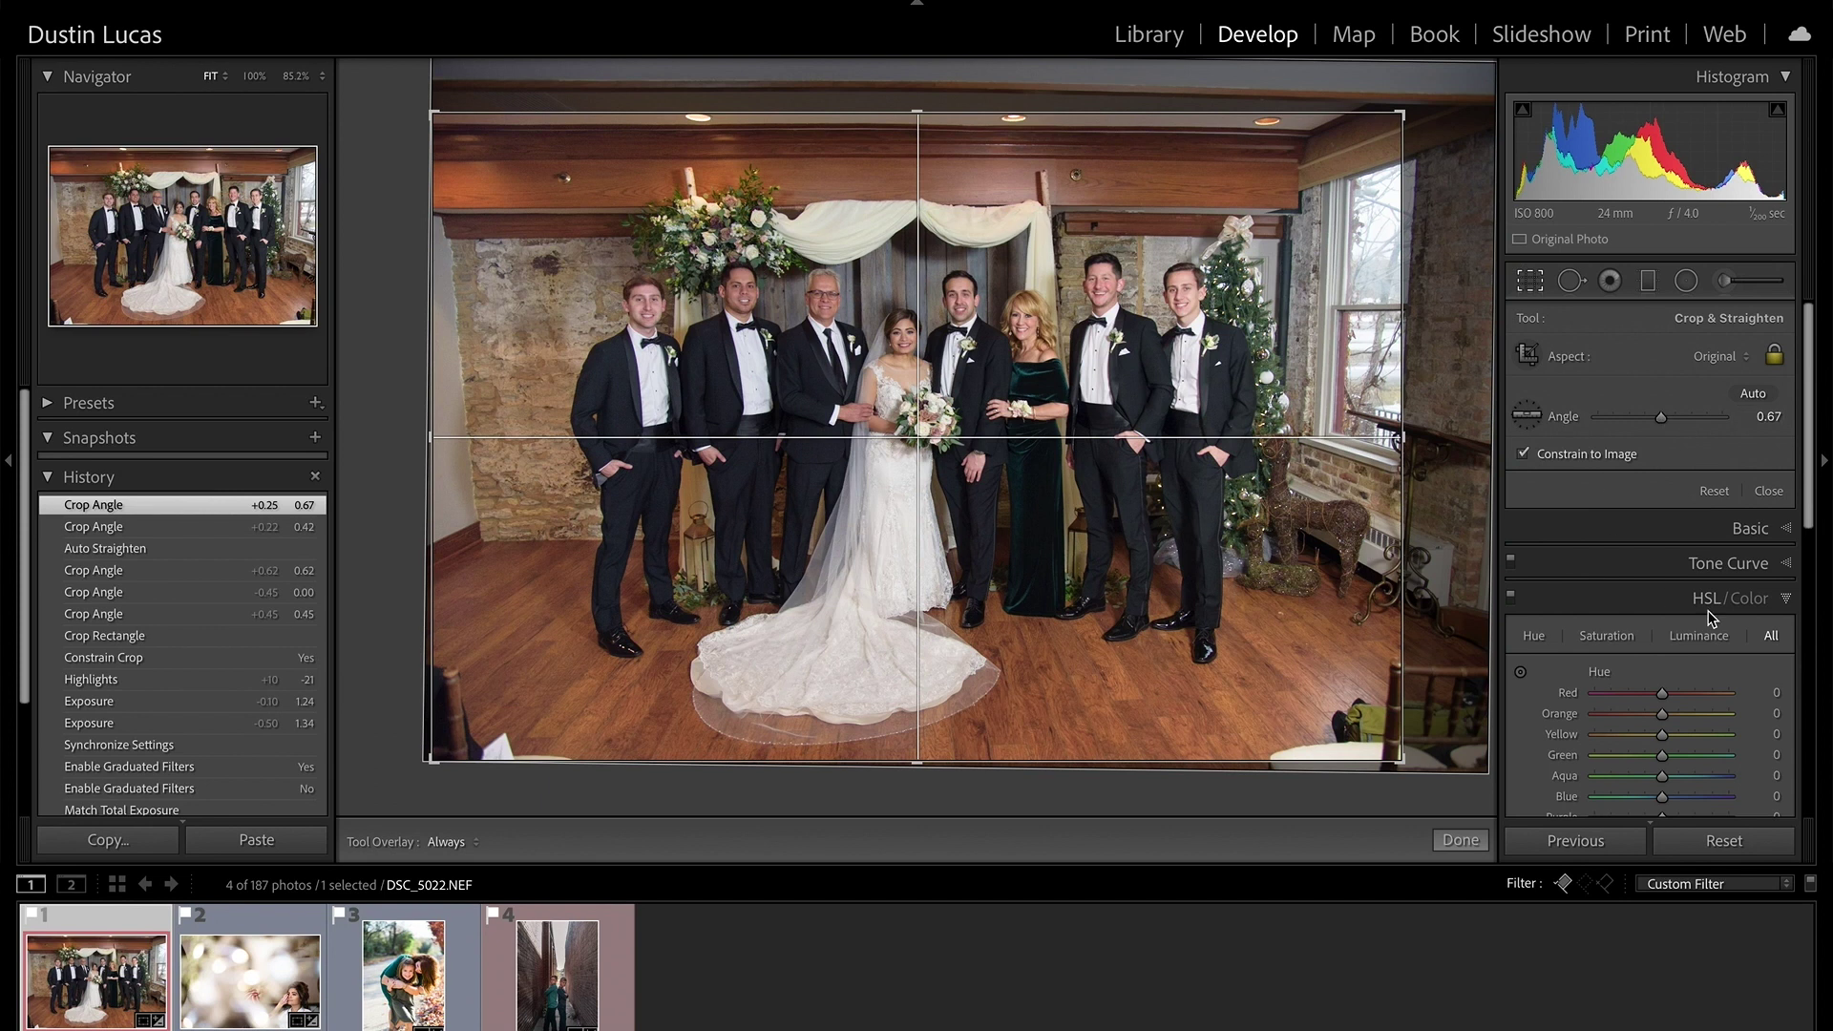
Reset the wedding photo's crop, and try the Level Upright correction before applying the Vertical one
{"action": "left_click", "coordinate": [1713, 491]}
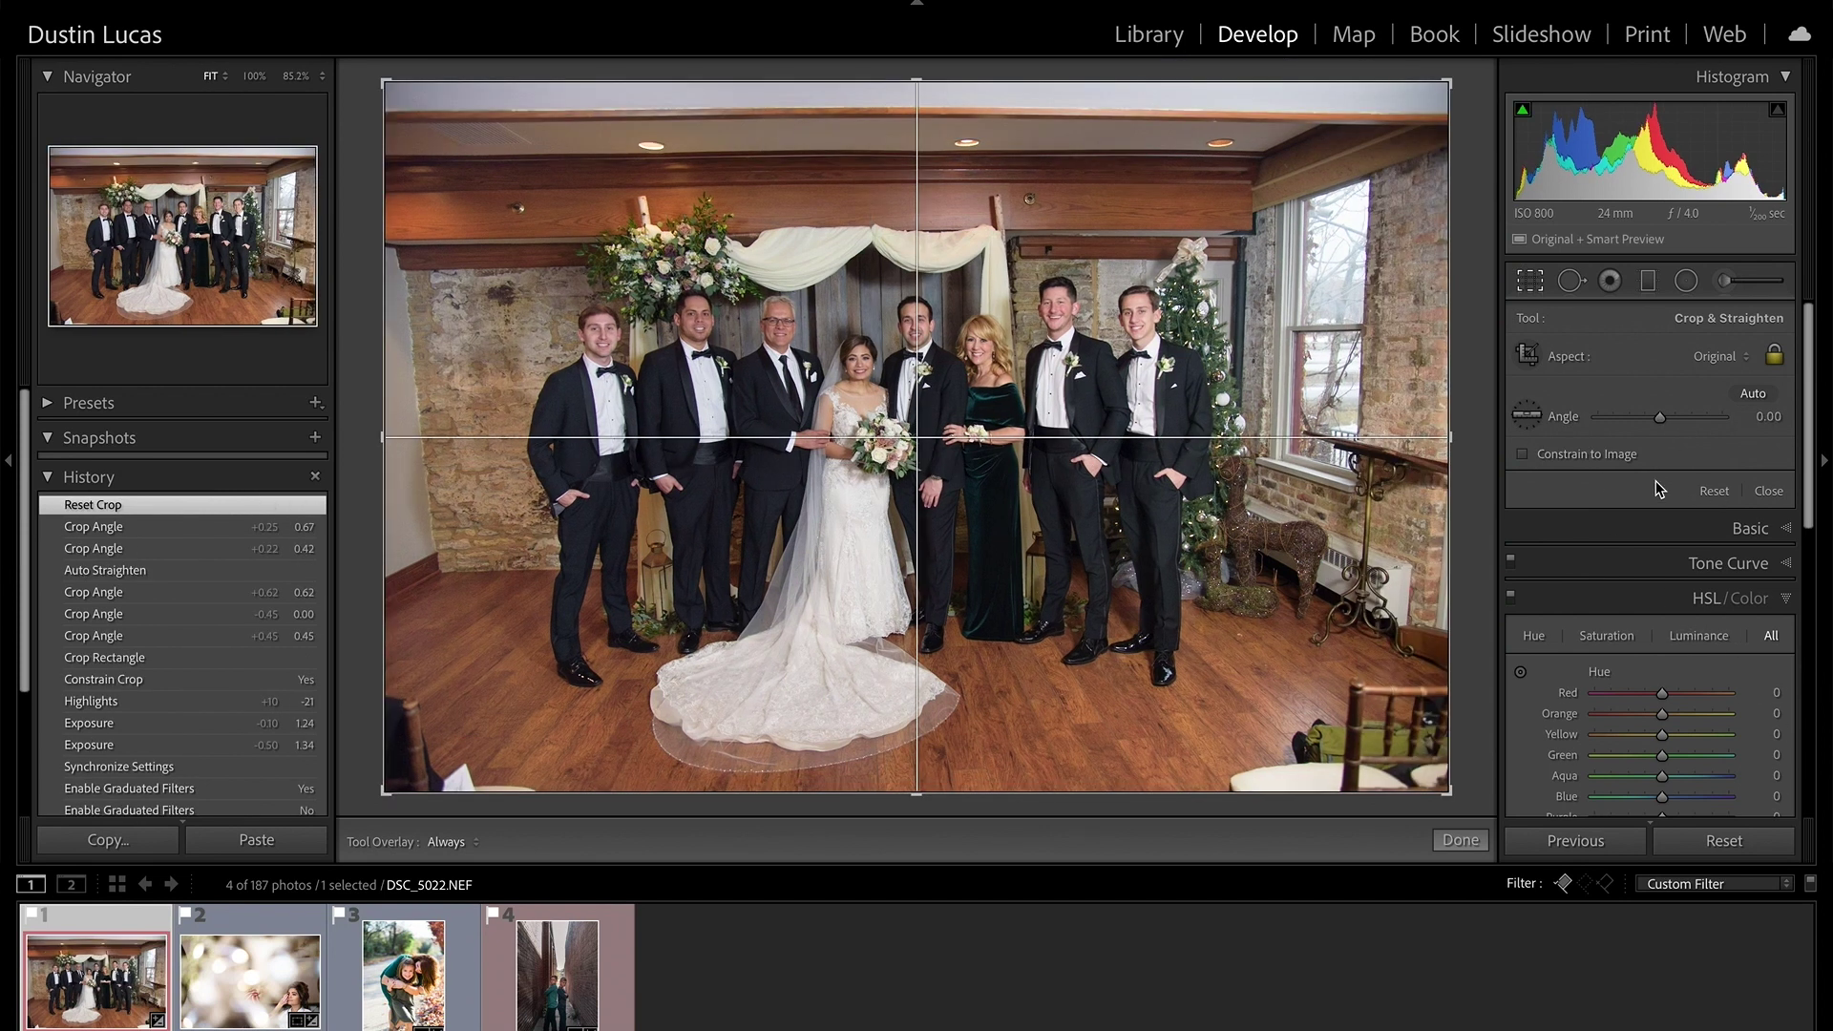
{"action": "scroll", "coordinate": [1707, 721], "scroll_direction": "down", "scroll_amount": 8}
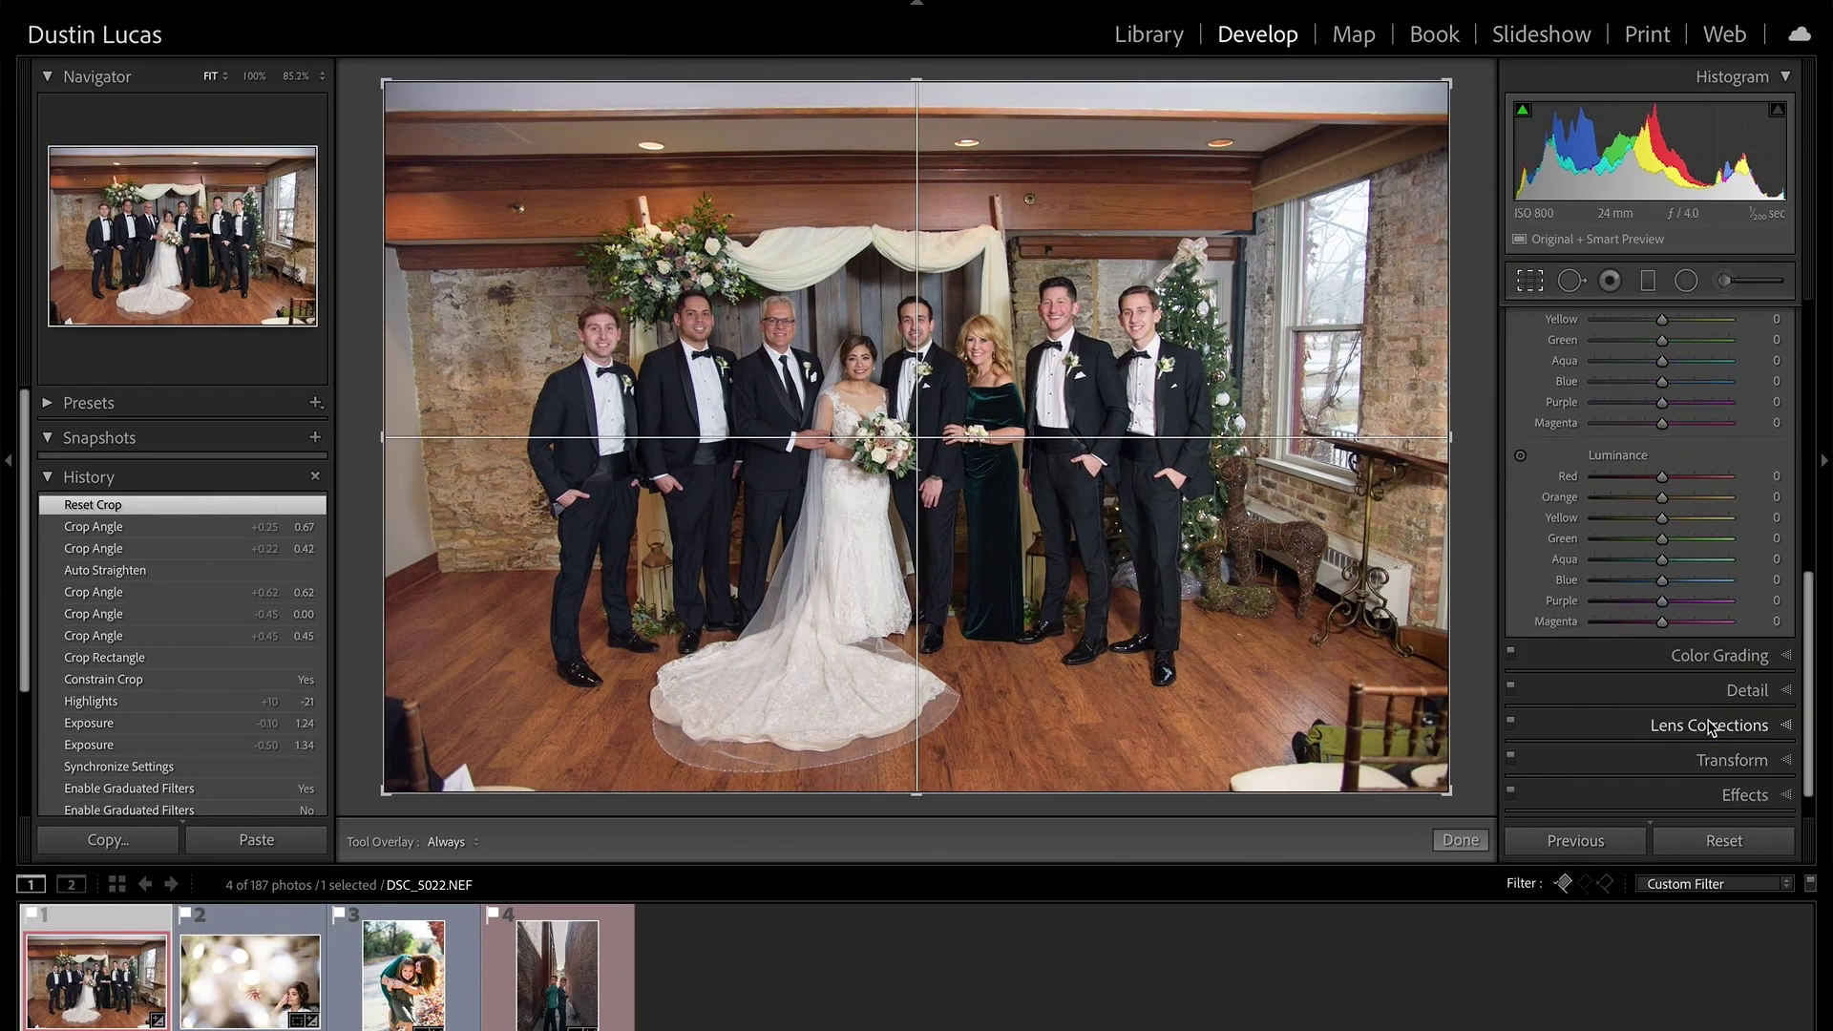
{"action": "left_click", "coordinate": [1607, 716]}
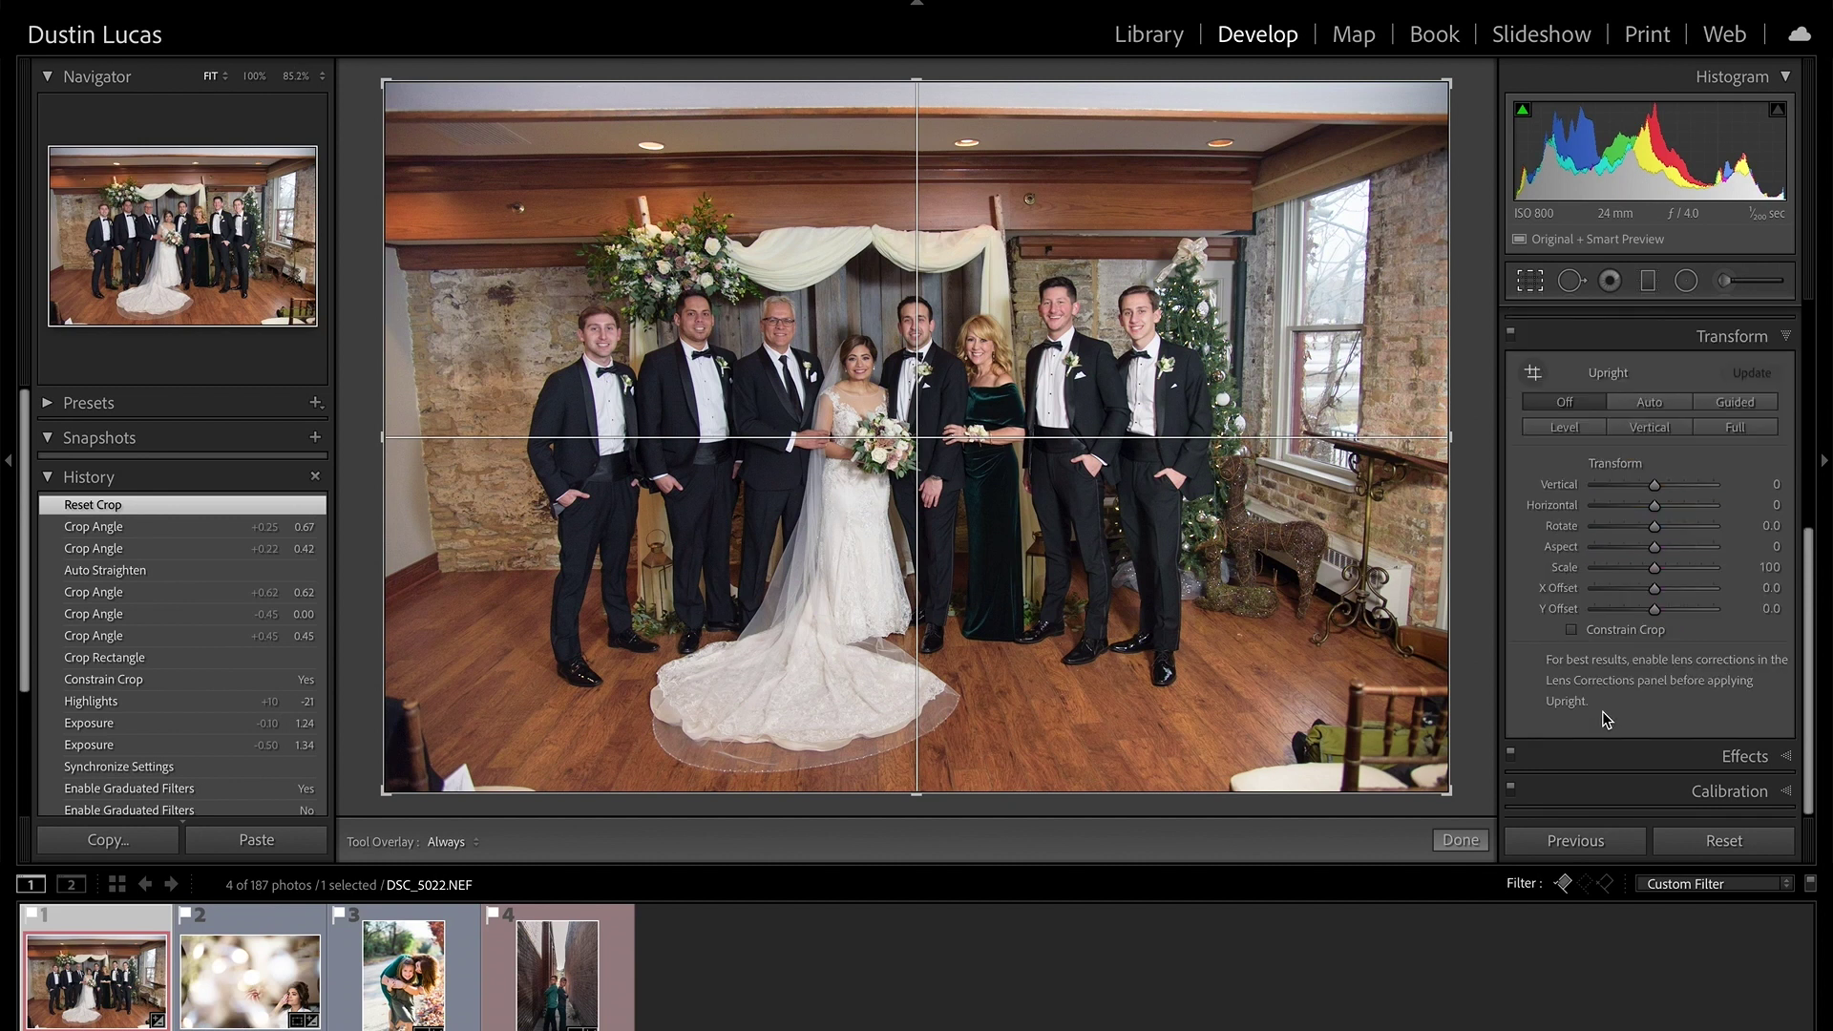
{"action": "left_click", "coordinate": [1579, 432]}
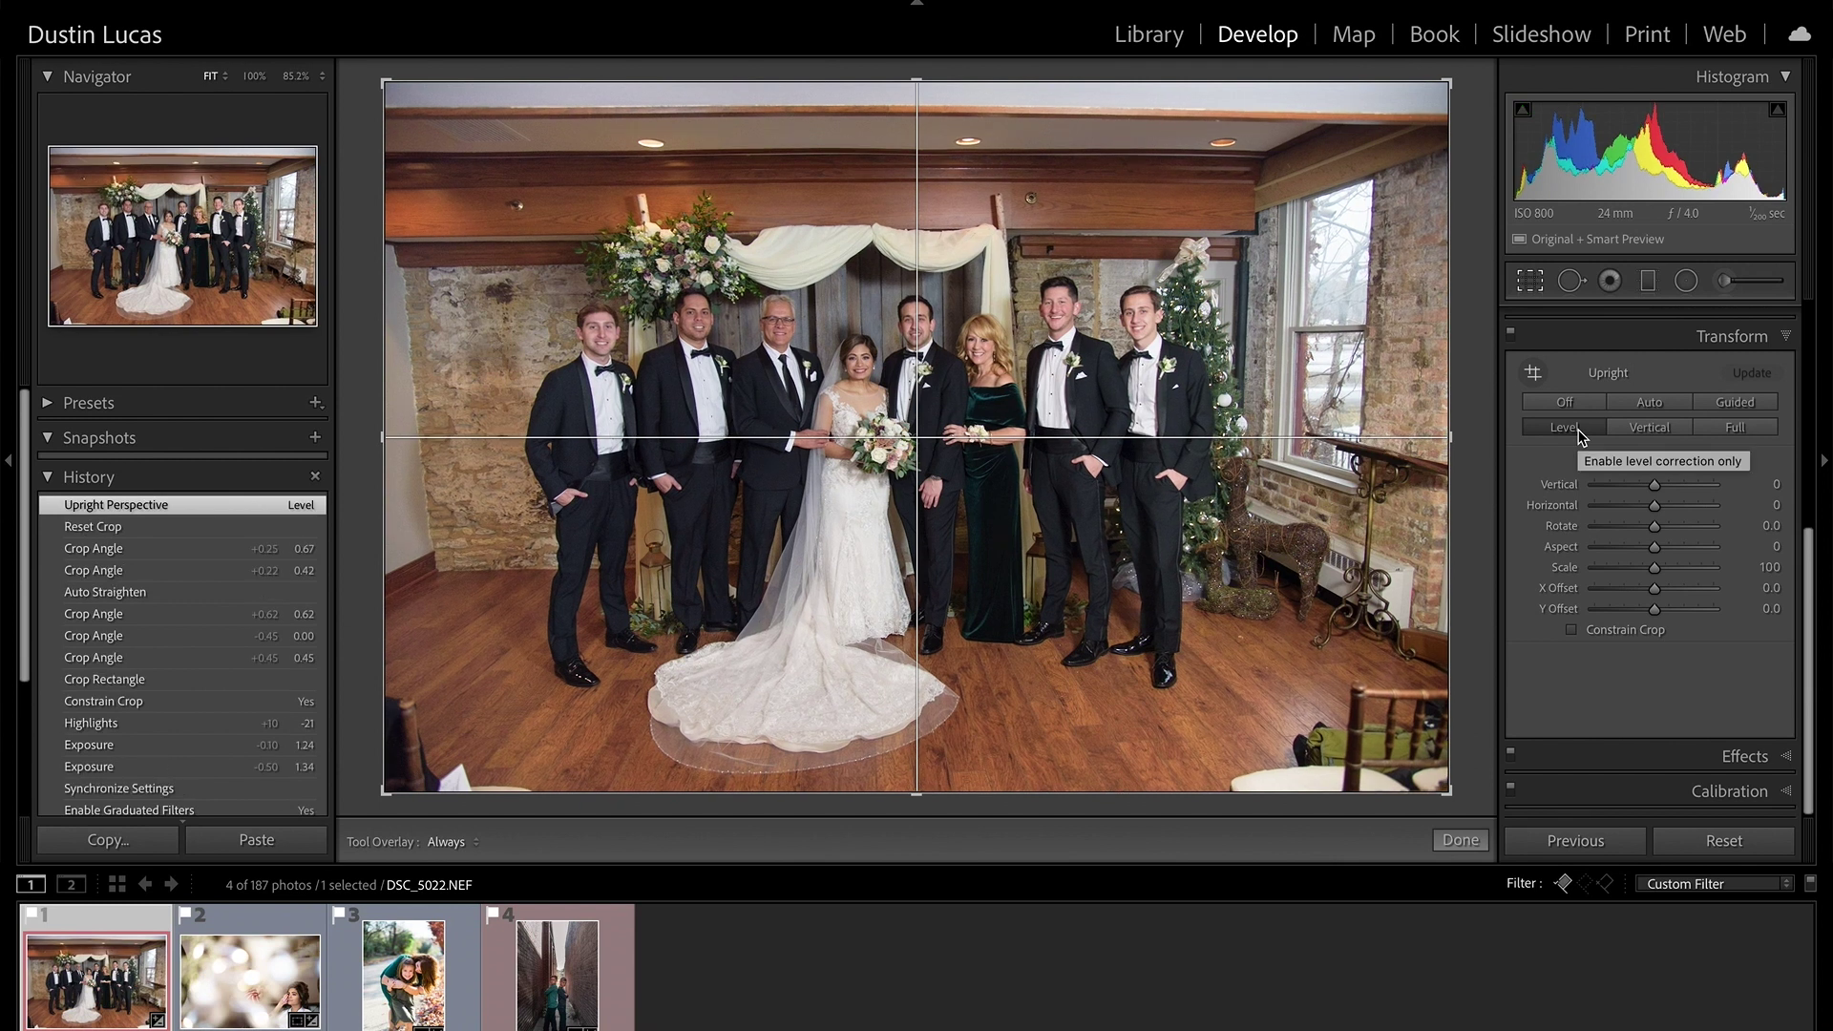
{"action": "left_click", "coordinate": [1657, 431]}
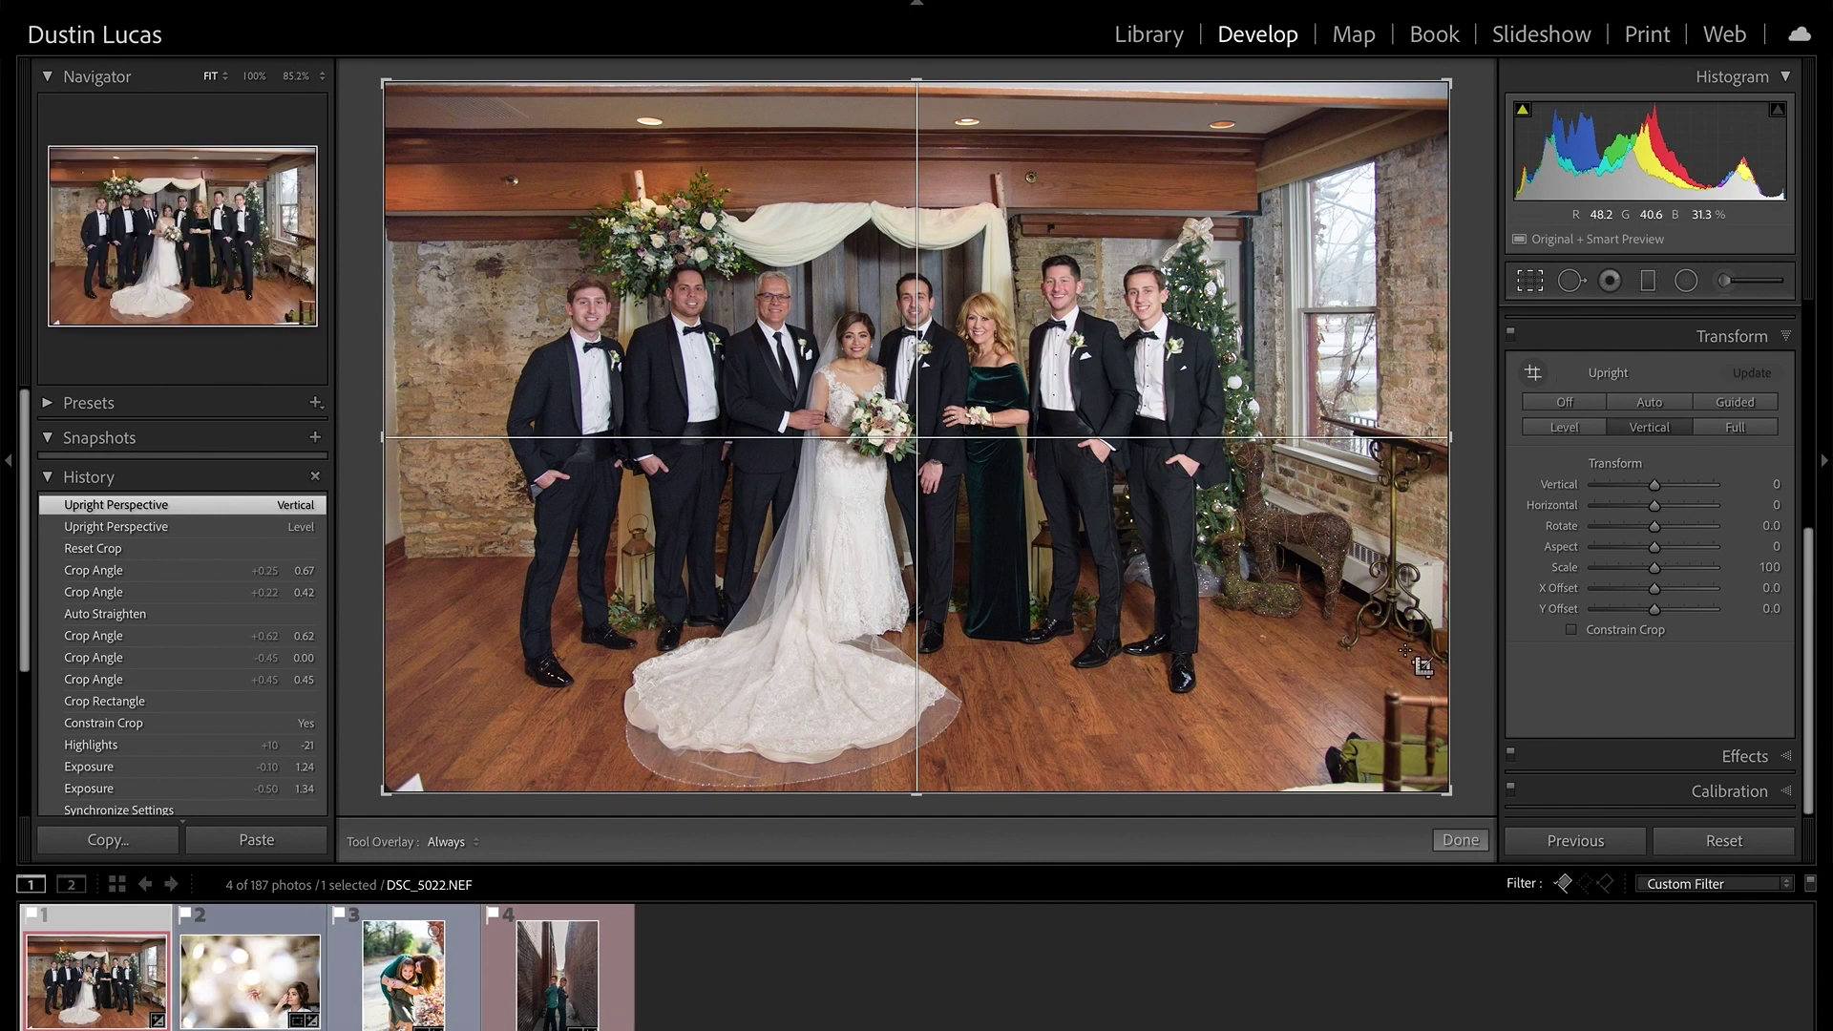
Straighten the wedding photo along the base of the brick wall to 0.22 and tighten its crop, leaving the Vertical transform at 0
{"action": "key", "text": "Return"}
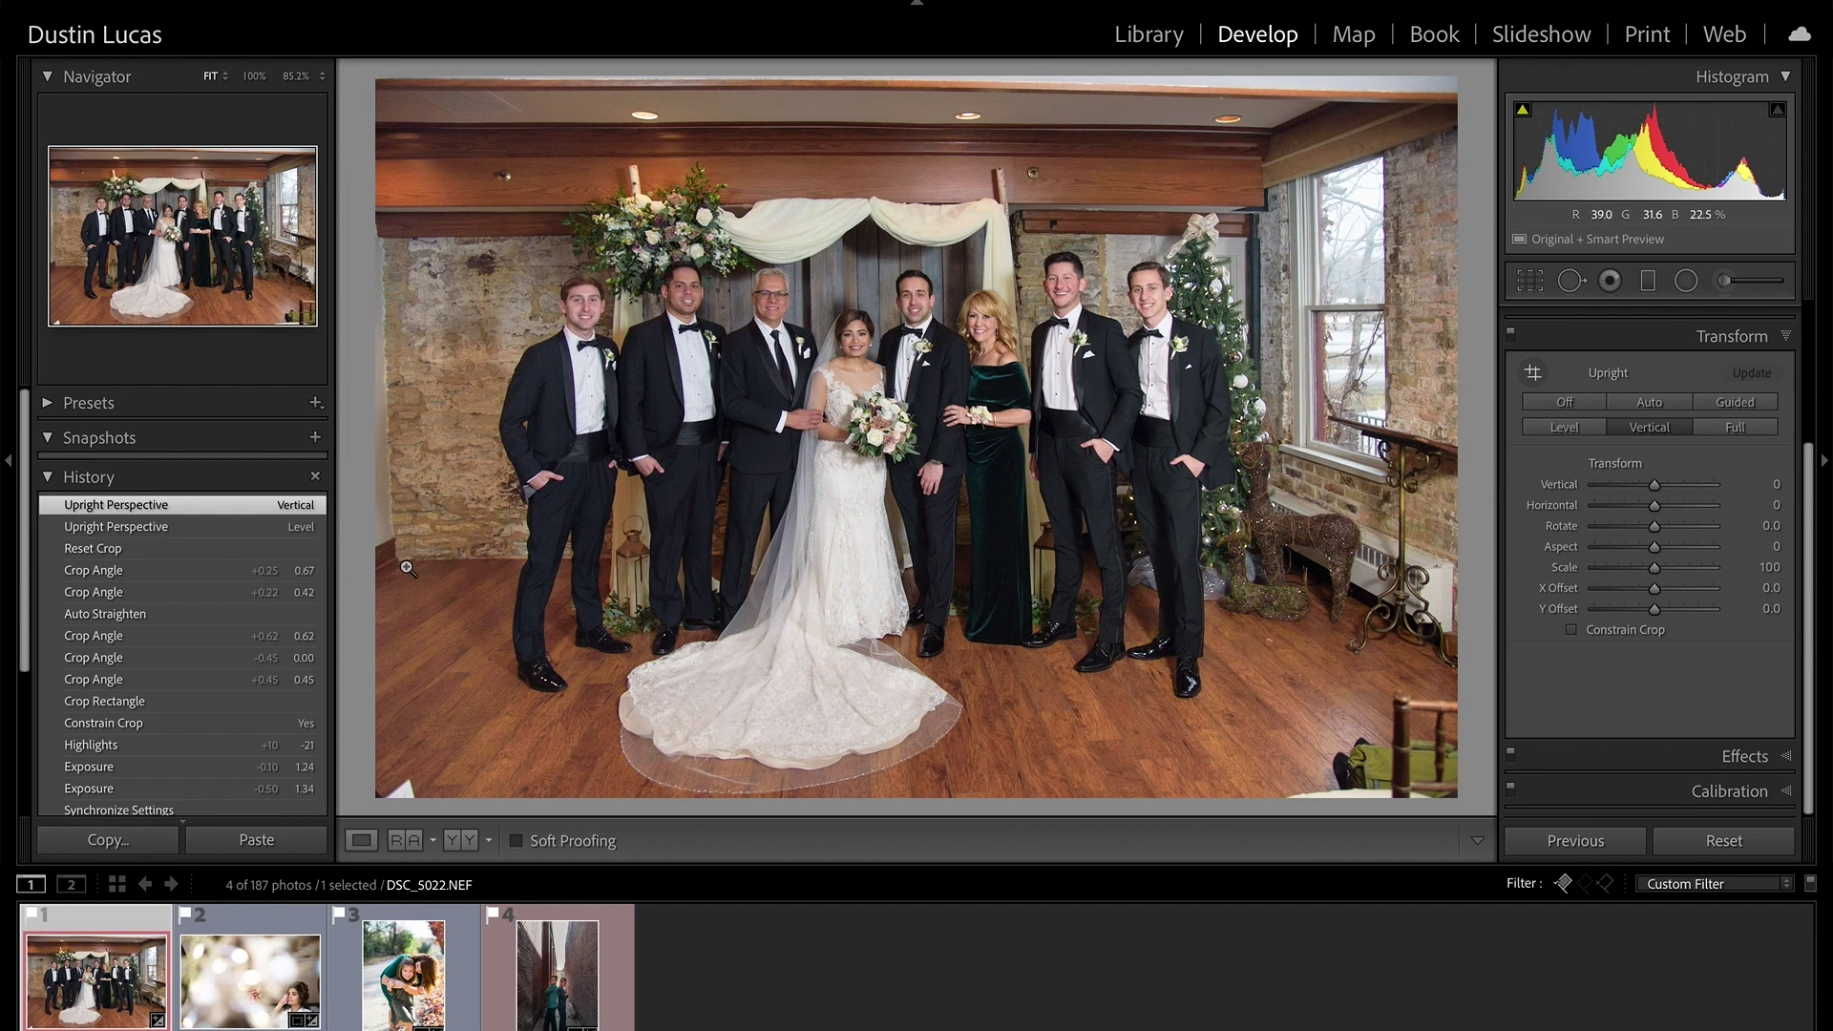
{"action": "key", "text": "r"}
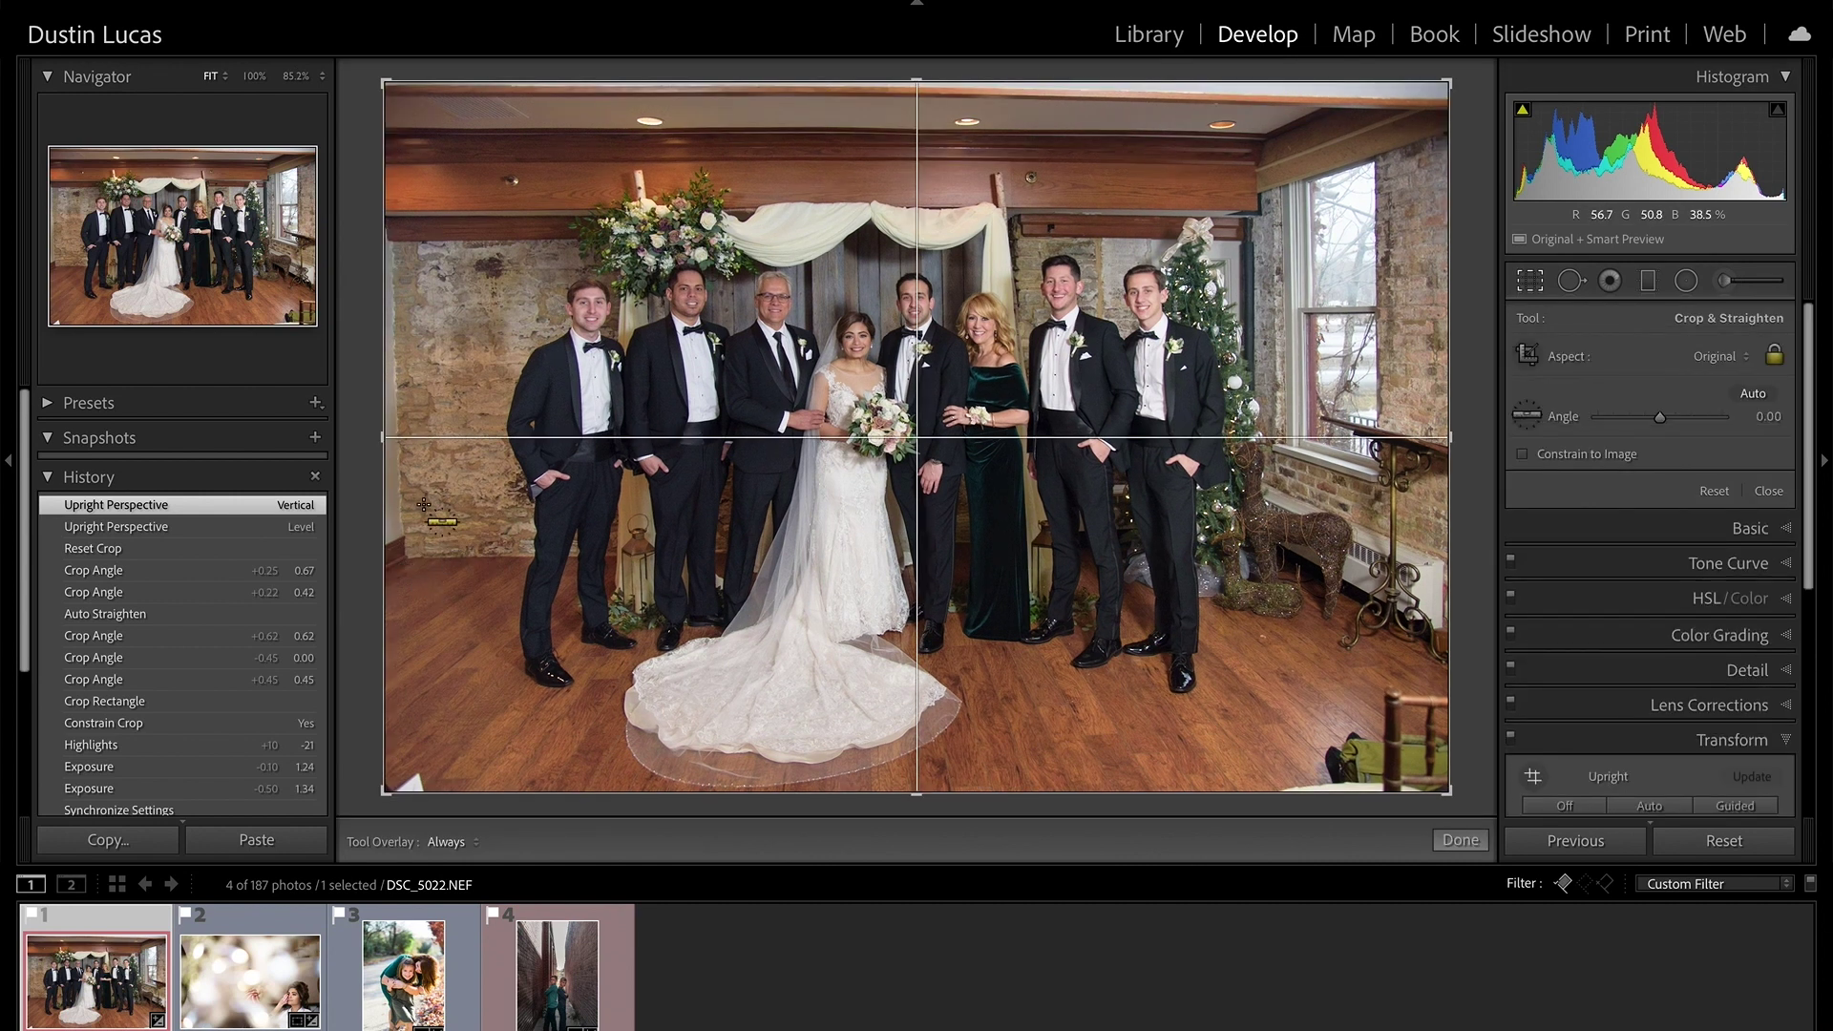
{"action": "left_click_drag", "start_coordinate": [410, 559], "coordinate": [552, 558]}
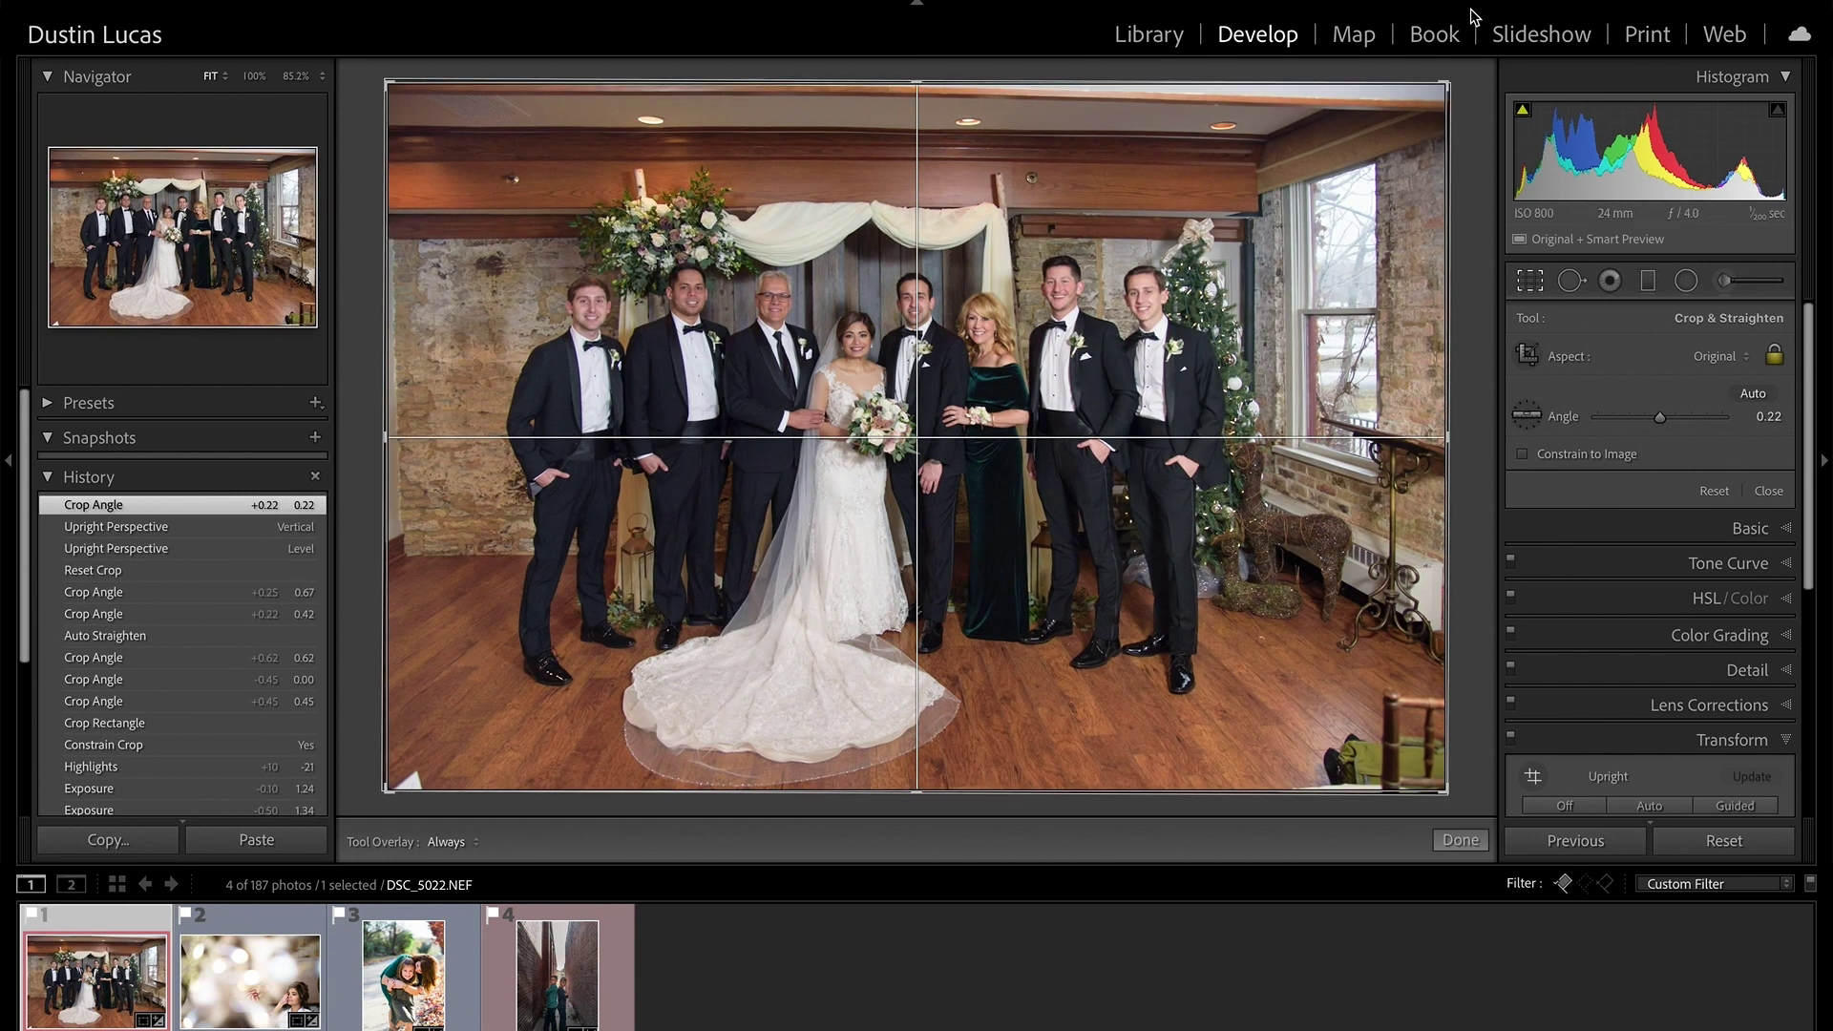
{"action": "left_click_drag", "start_coordinate": [1449, 85], "coordinate": [1440, 101]}
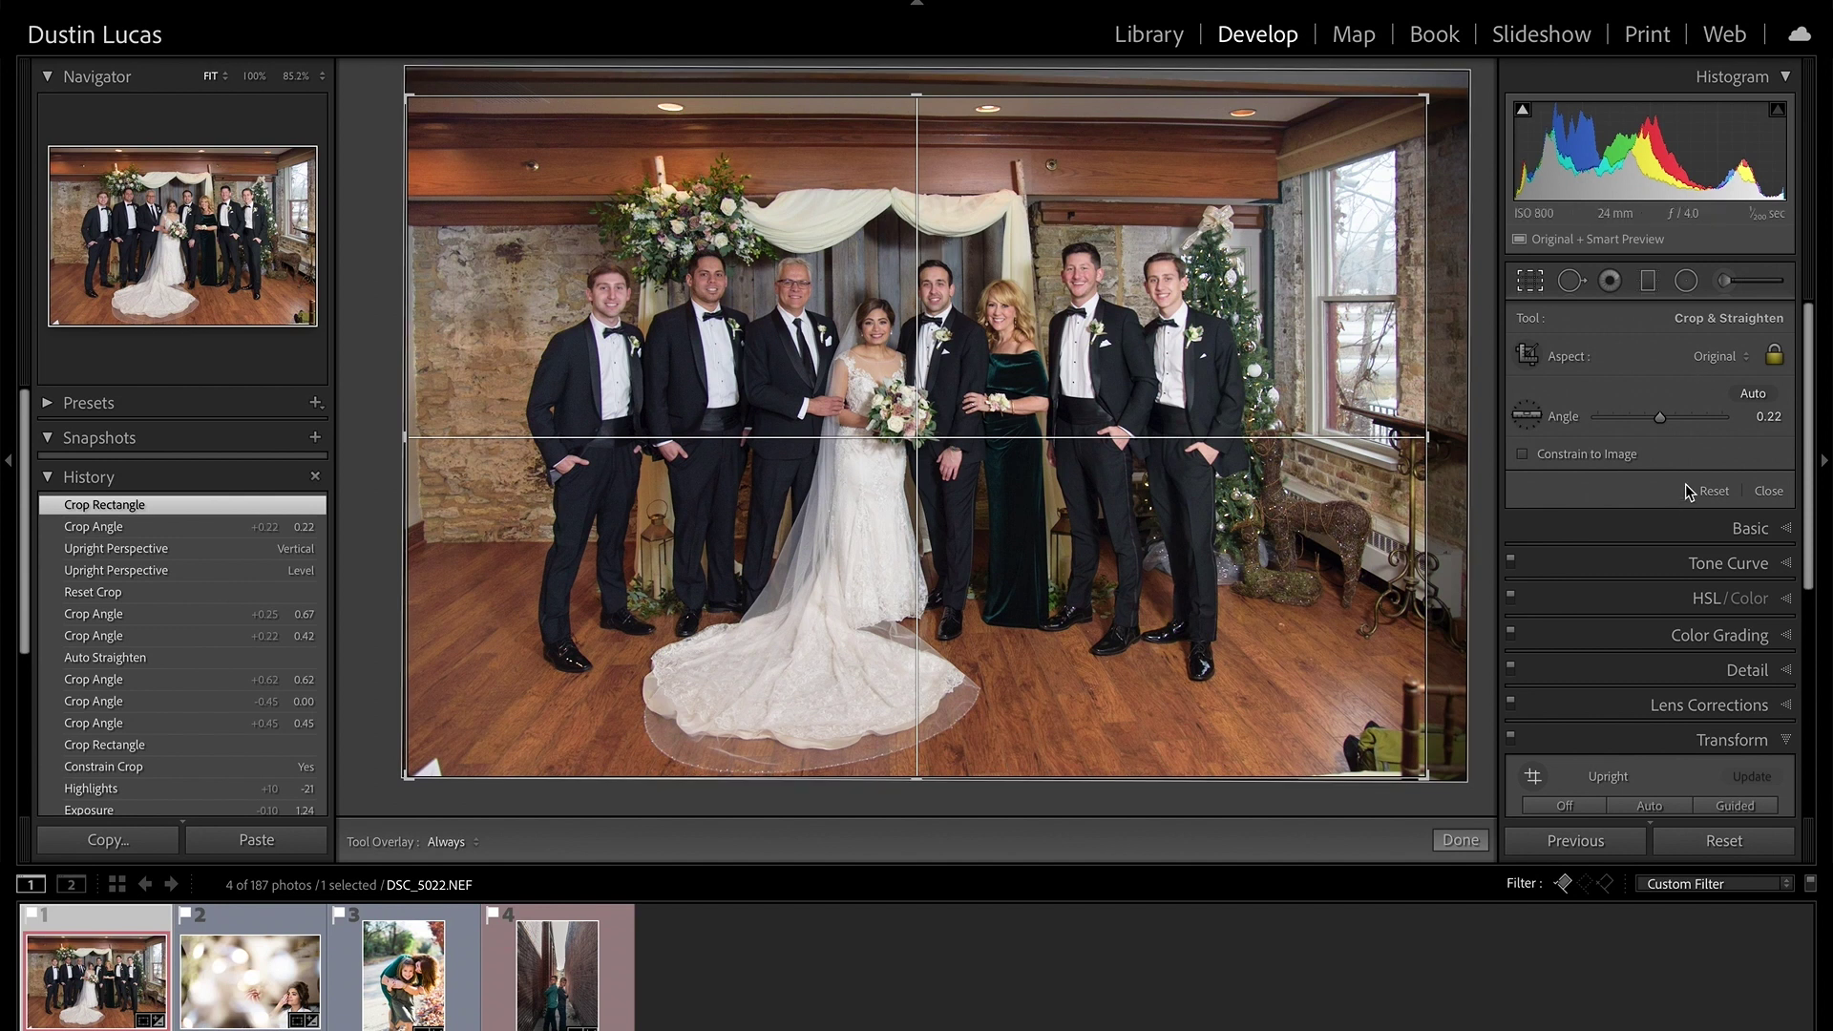
{"action": "scroll", "coordinate": [1699, 733], "scroll_direction": "down", "scroll_amount": 5}
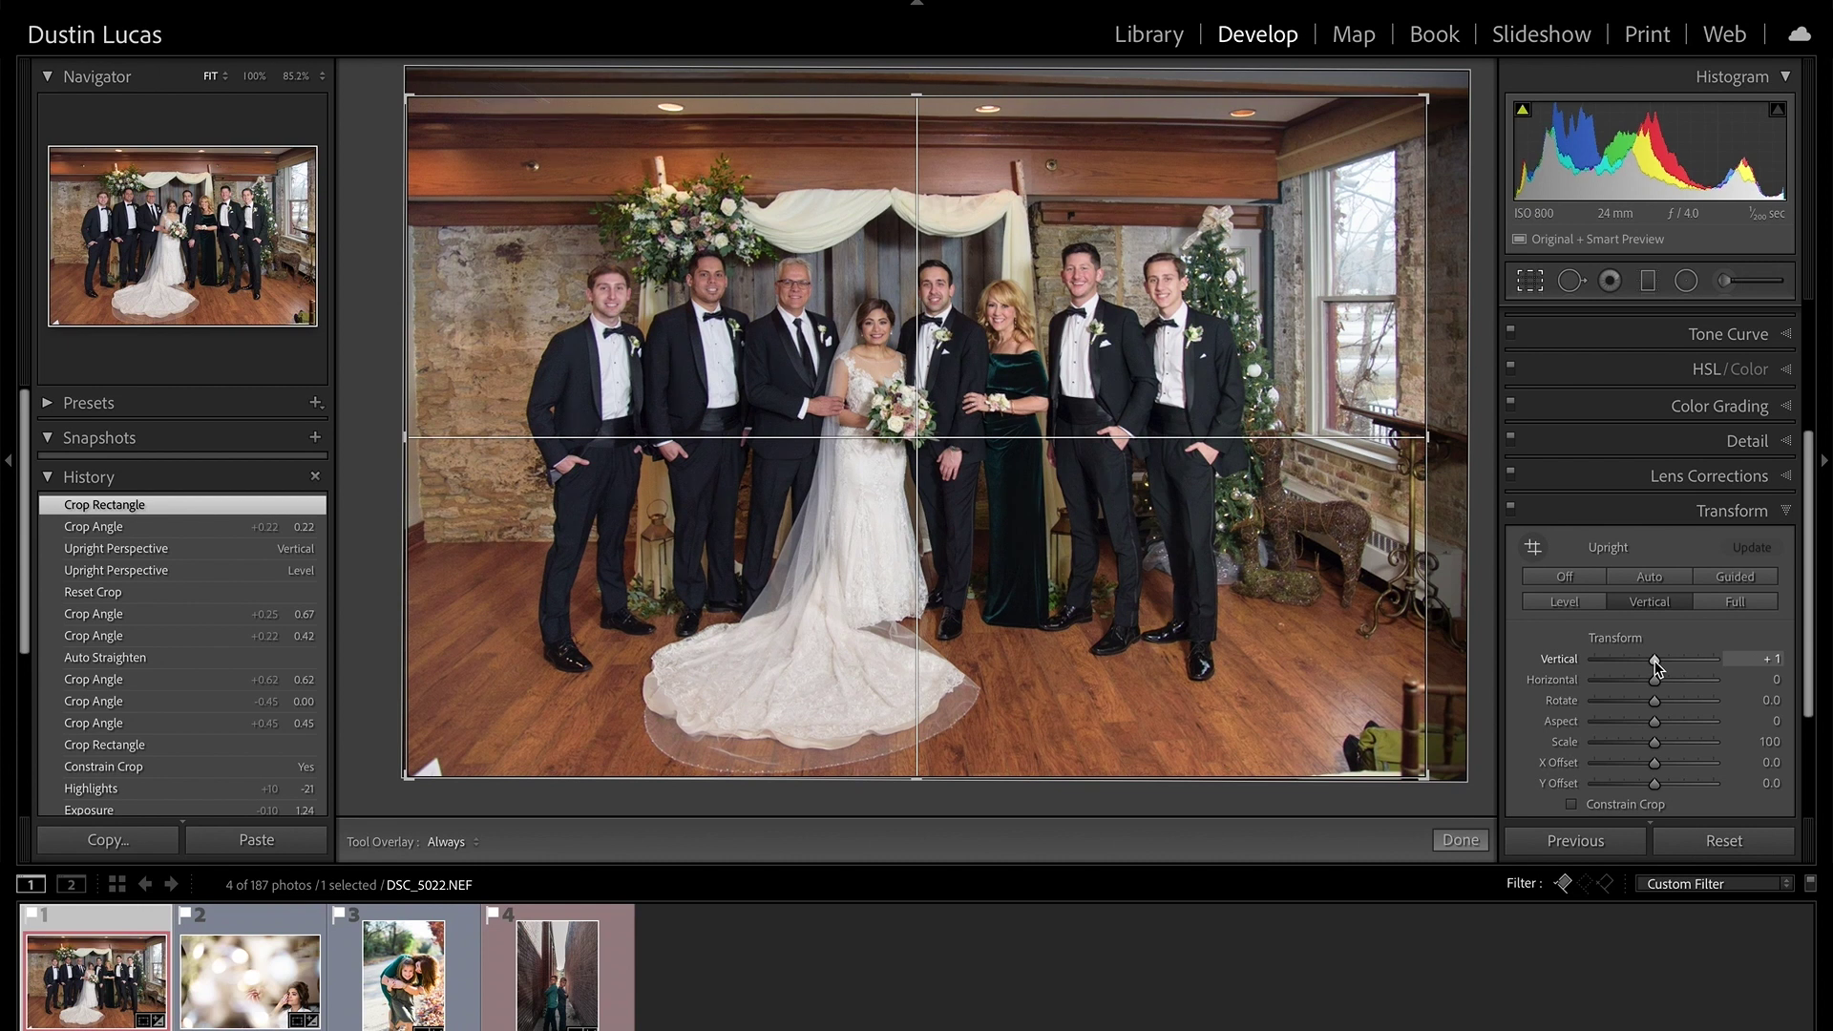
{"action": "left_click_drag", "start_coordinate": [1653, 661], "coordinate": [1653, 662]}
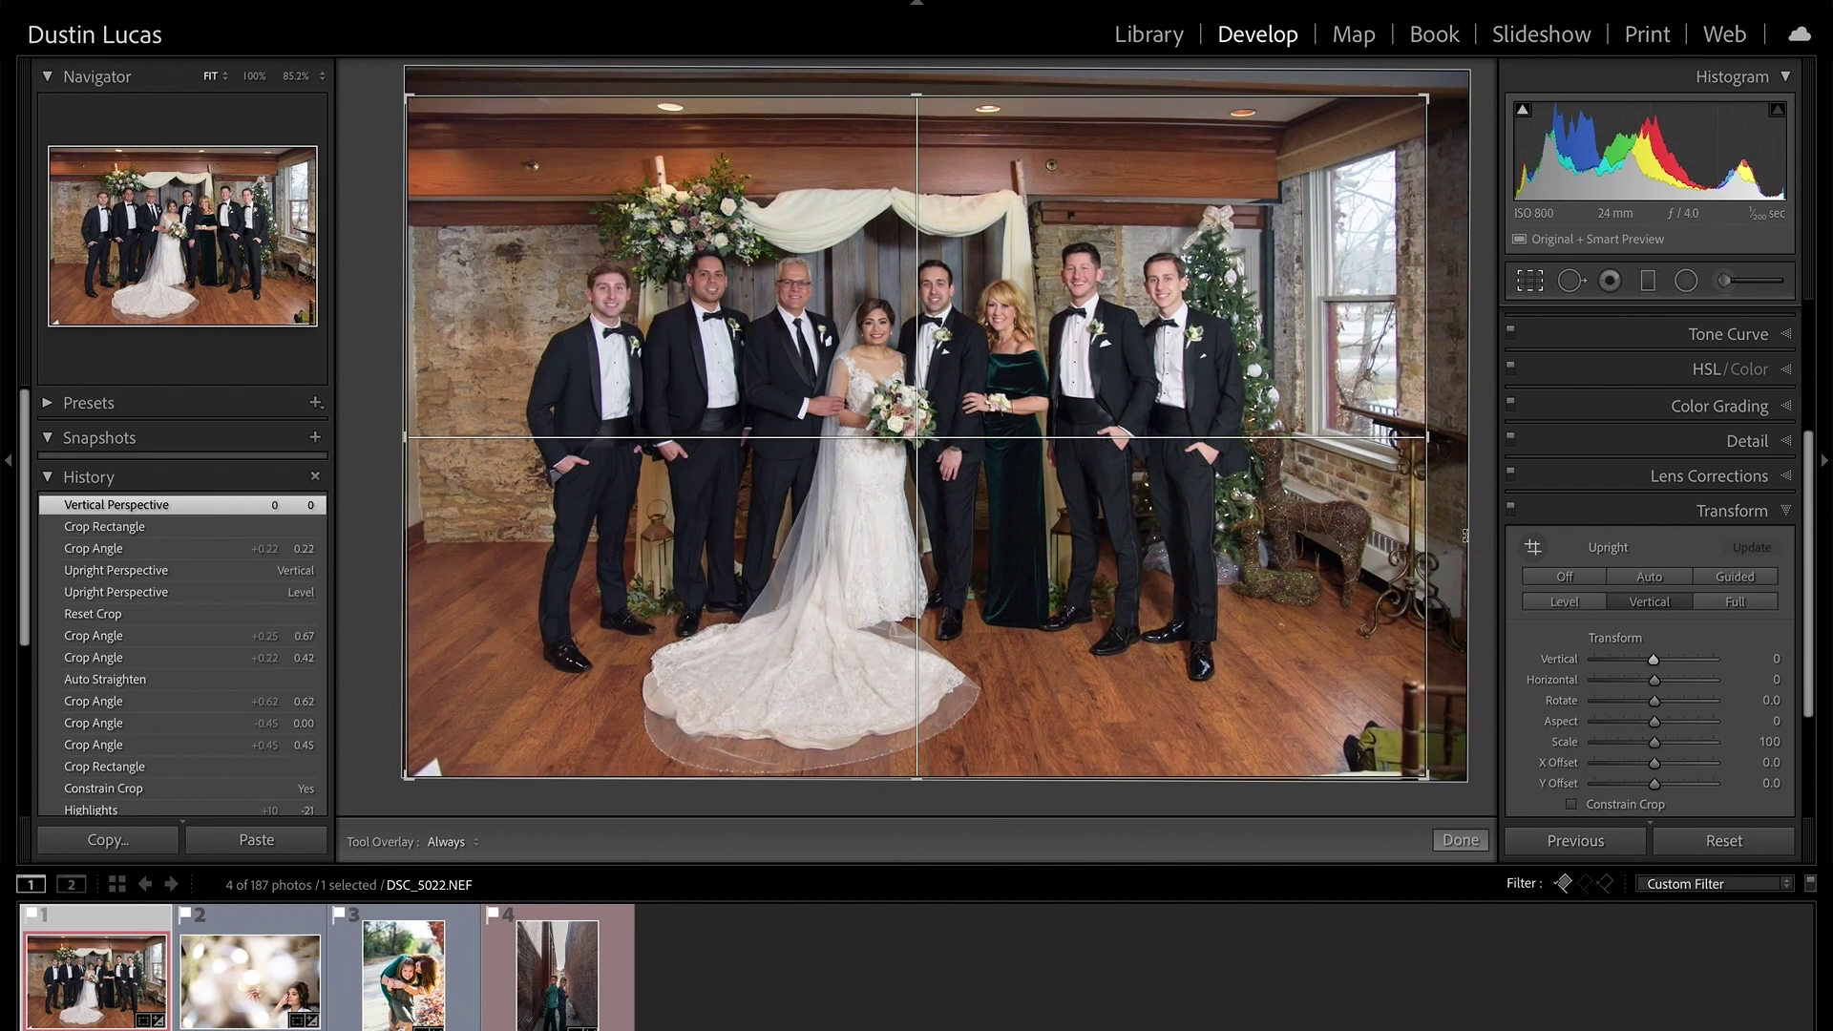
Close the crop and repeatedly compare the before and after versions of the wedding photo
{"action": "key", "text": "r"}
{"action": "key", "text": "backslash"}
{"action": "key", "text": "backslash"}
{"action": "key", "text": "backslash"}
{"action": "key", "text": "backslash"}
{"action": "key", "text": "backslash"}
{"action": "key", "text": "backslash"}
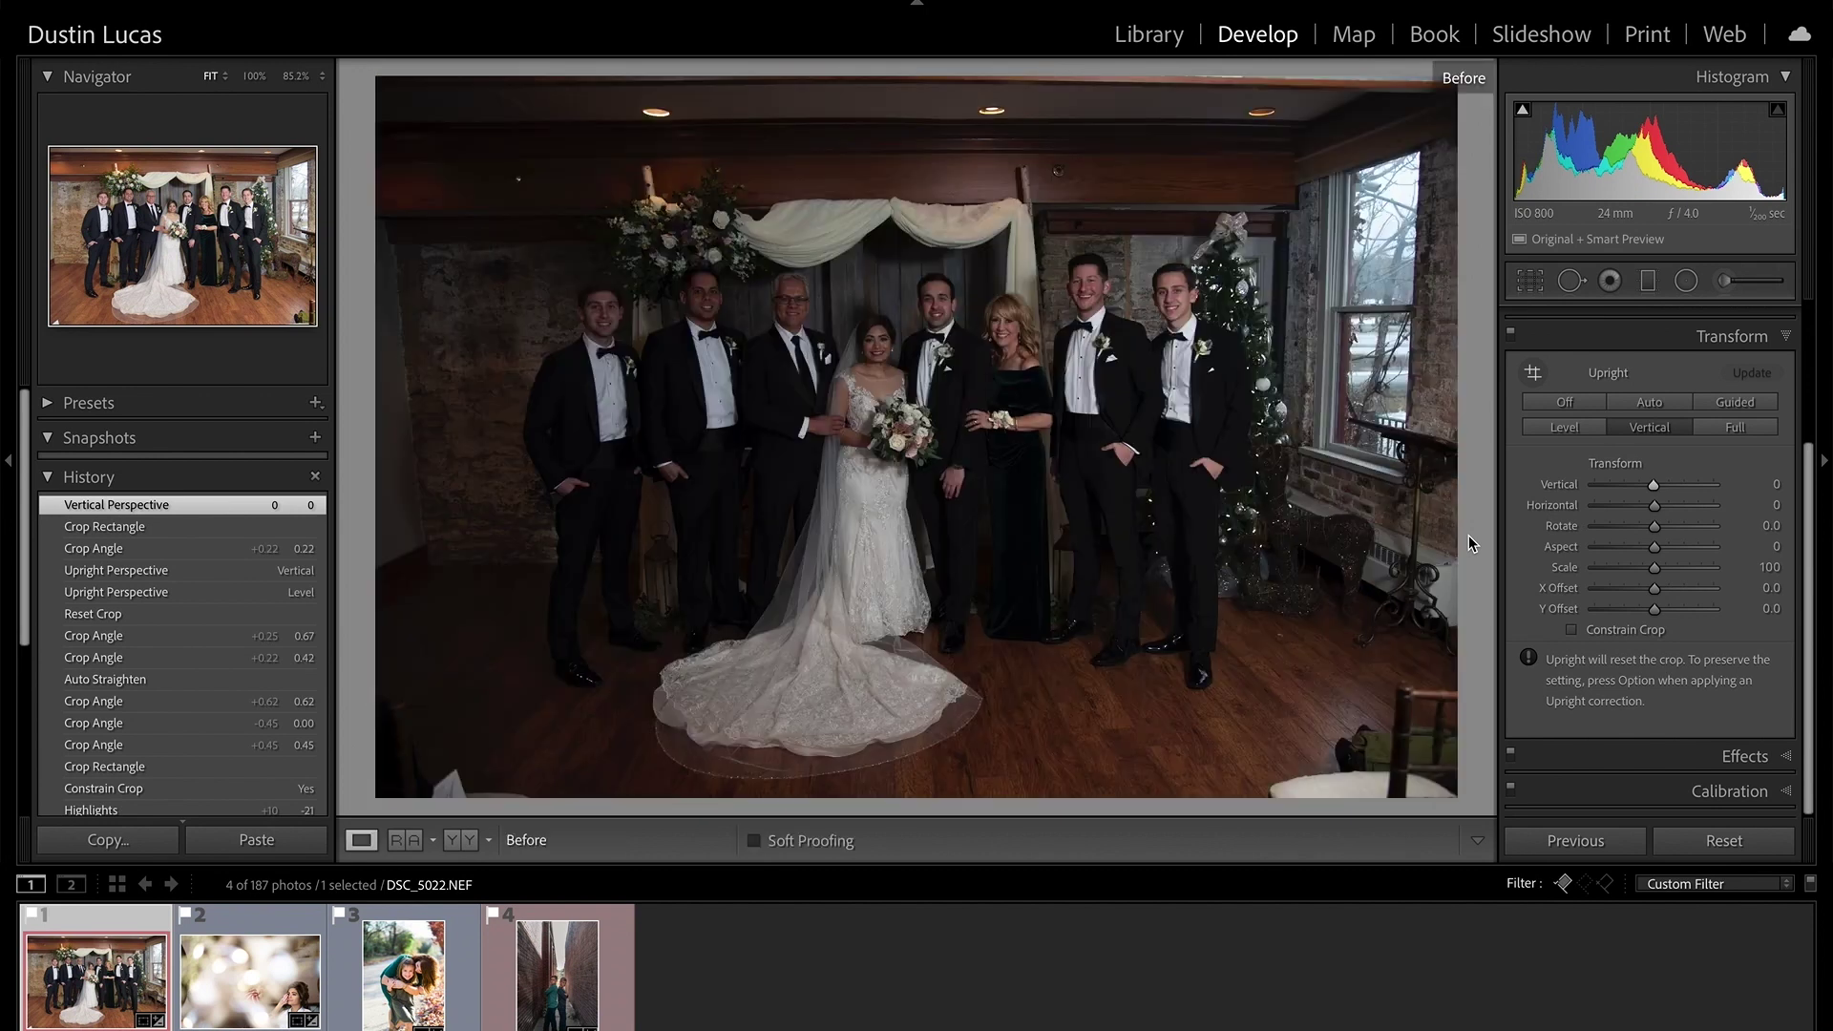
{"action": "key", "text": "backslash"}
{"action": "key", "text": "backslash"}
{"action": "key", "text": "backslash"}
{"action": "key", "text": "backslash"}
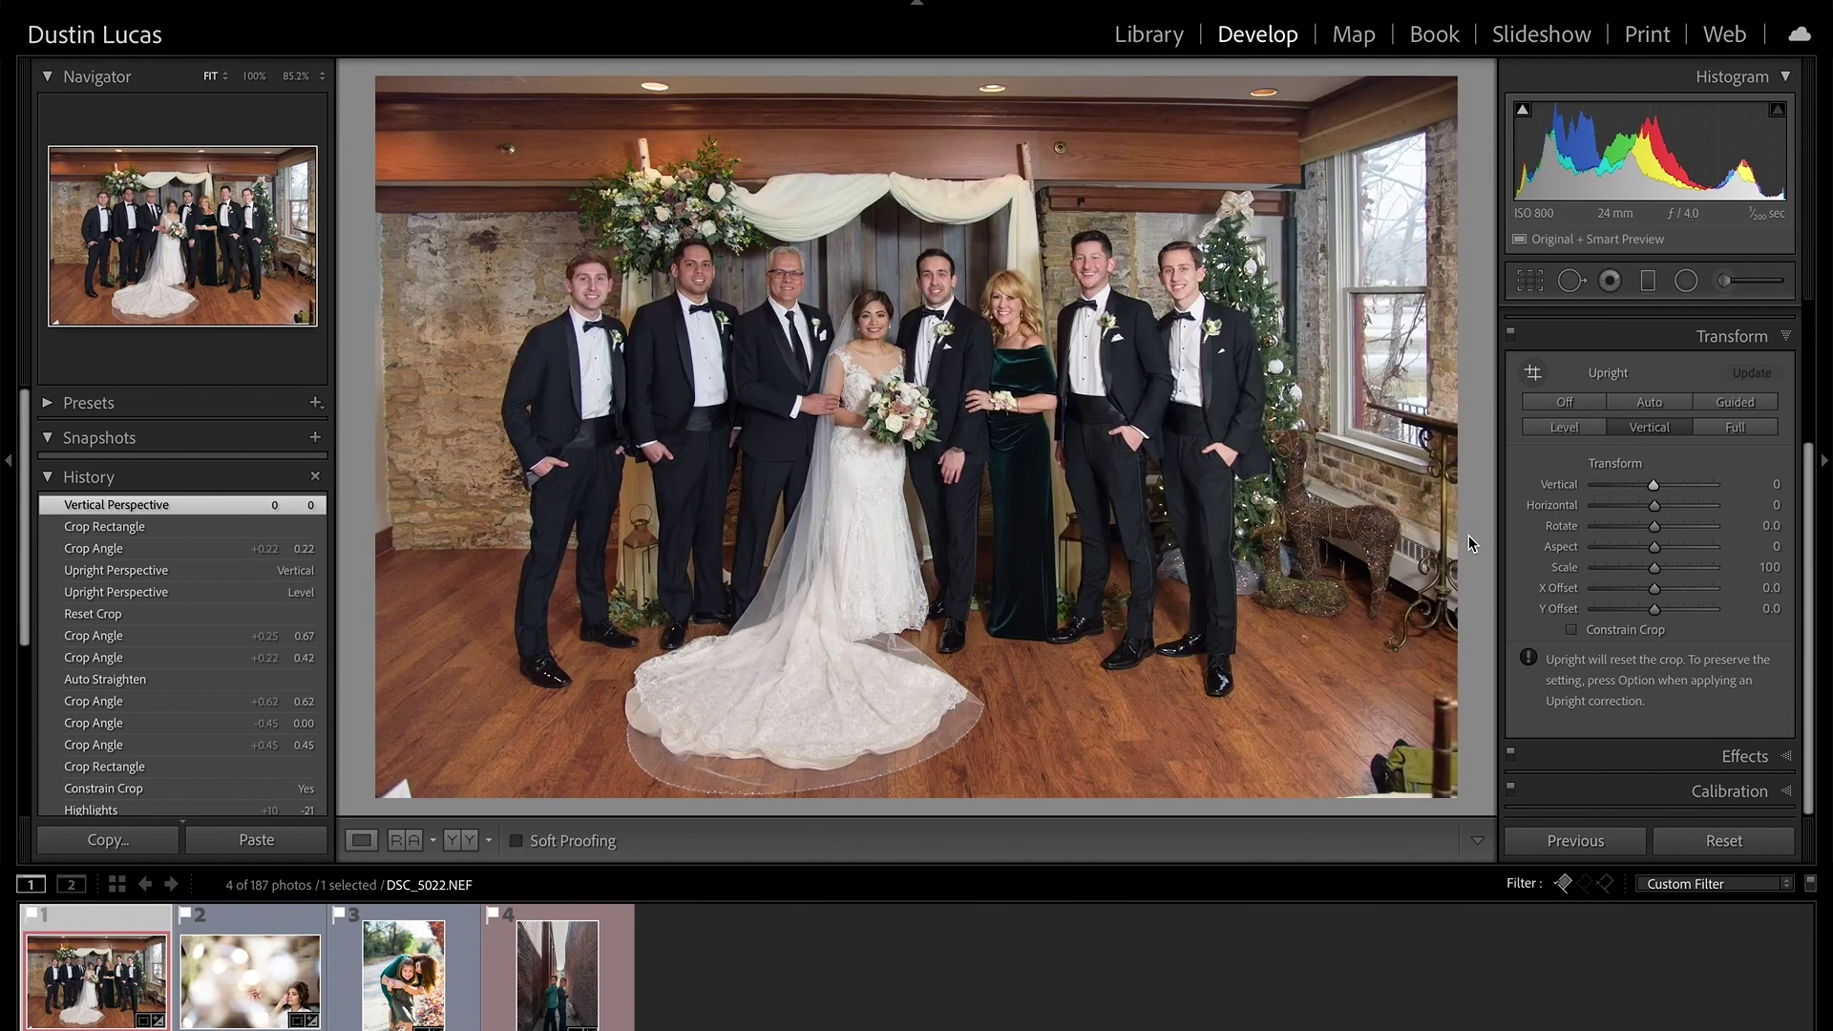
{"action": "key", "text": "backslash"}
{"action": "key", "text": "backslash"}
{"action": "key", "text": "backslash"}
{"action": "key", "text": "backslash"}
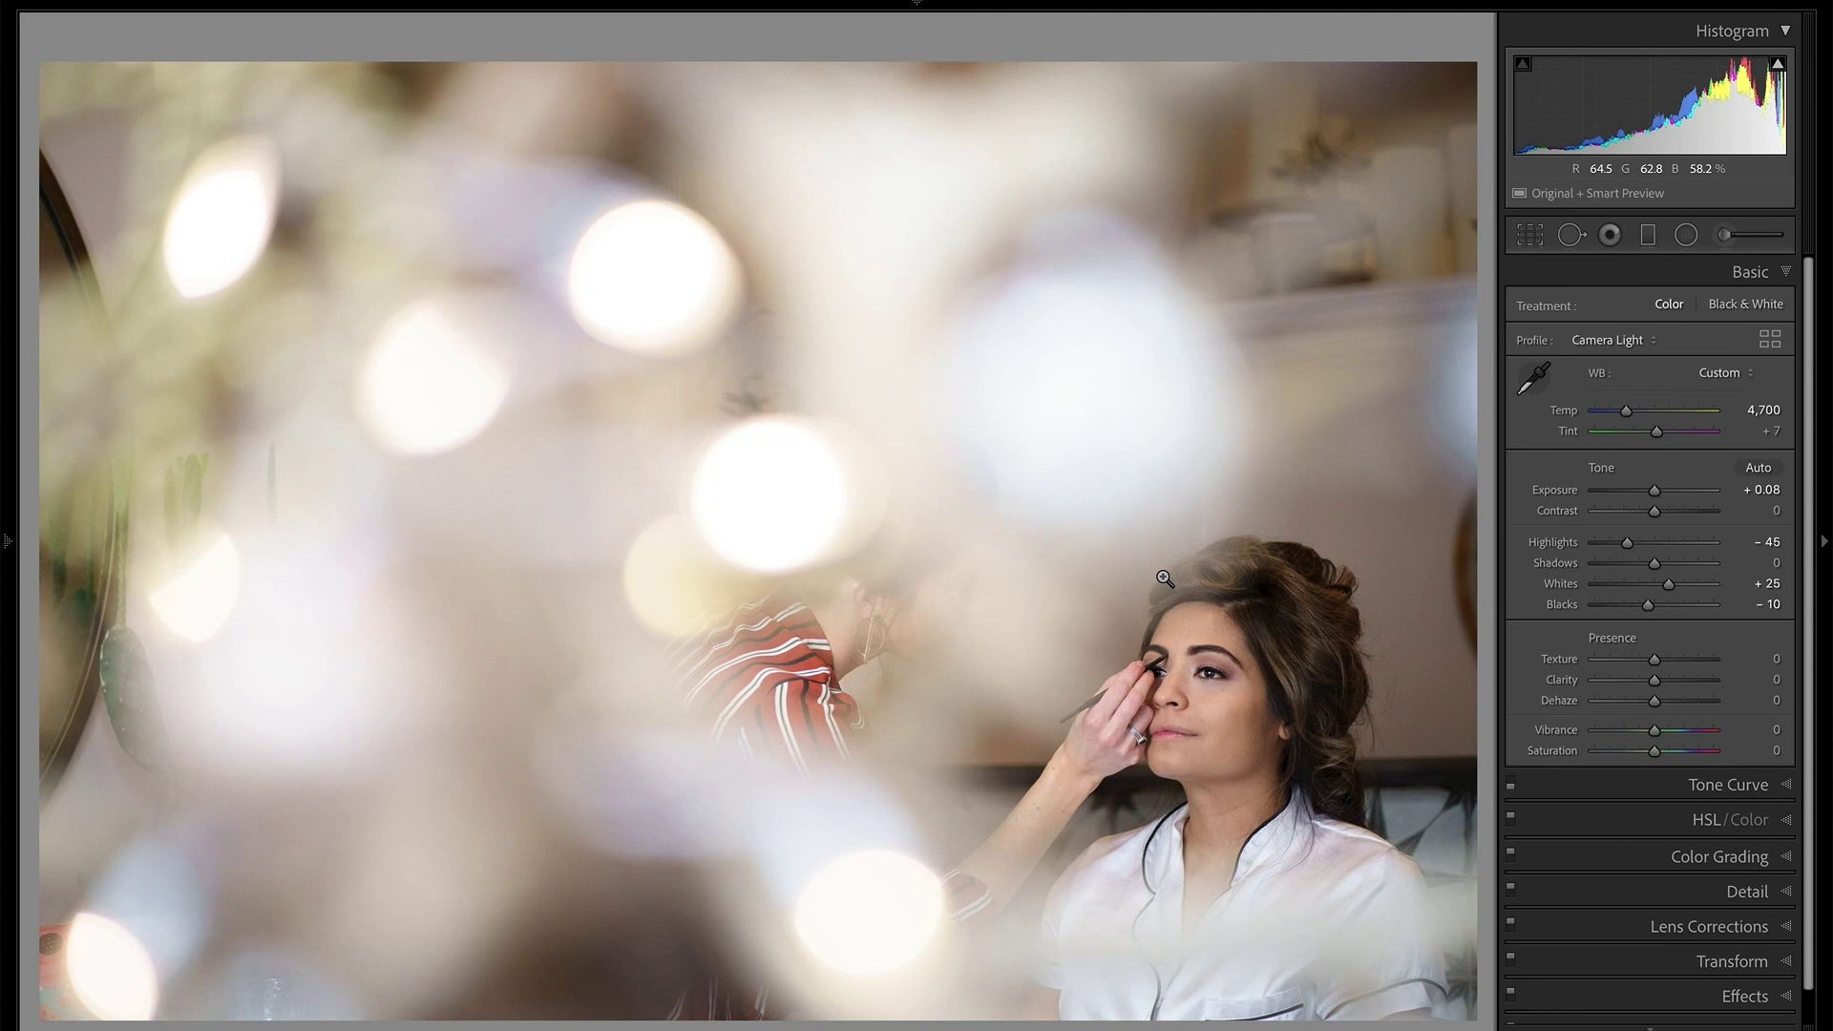
Compare the bride makeup photo with its tone curve off and on, and reset the curve's region adjustments
{"action": "key", "text": "alt"}
{"action": "key", "text": "ctrl+alt+shift+t"}
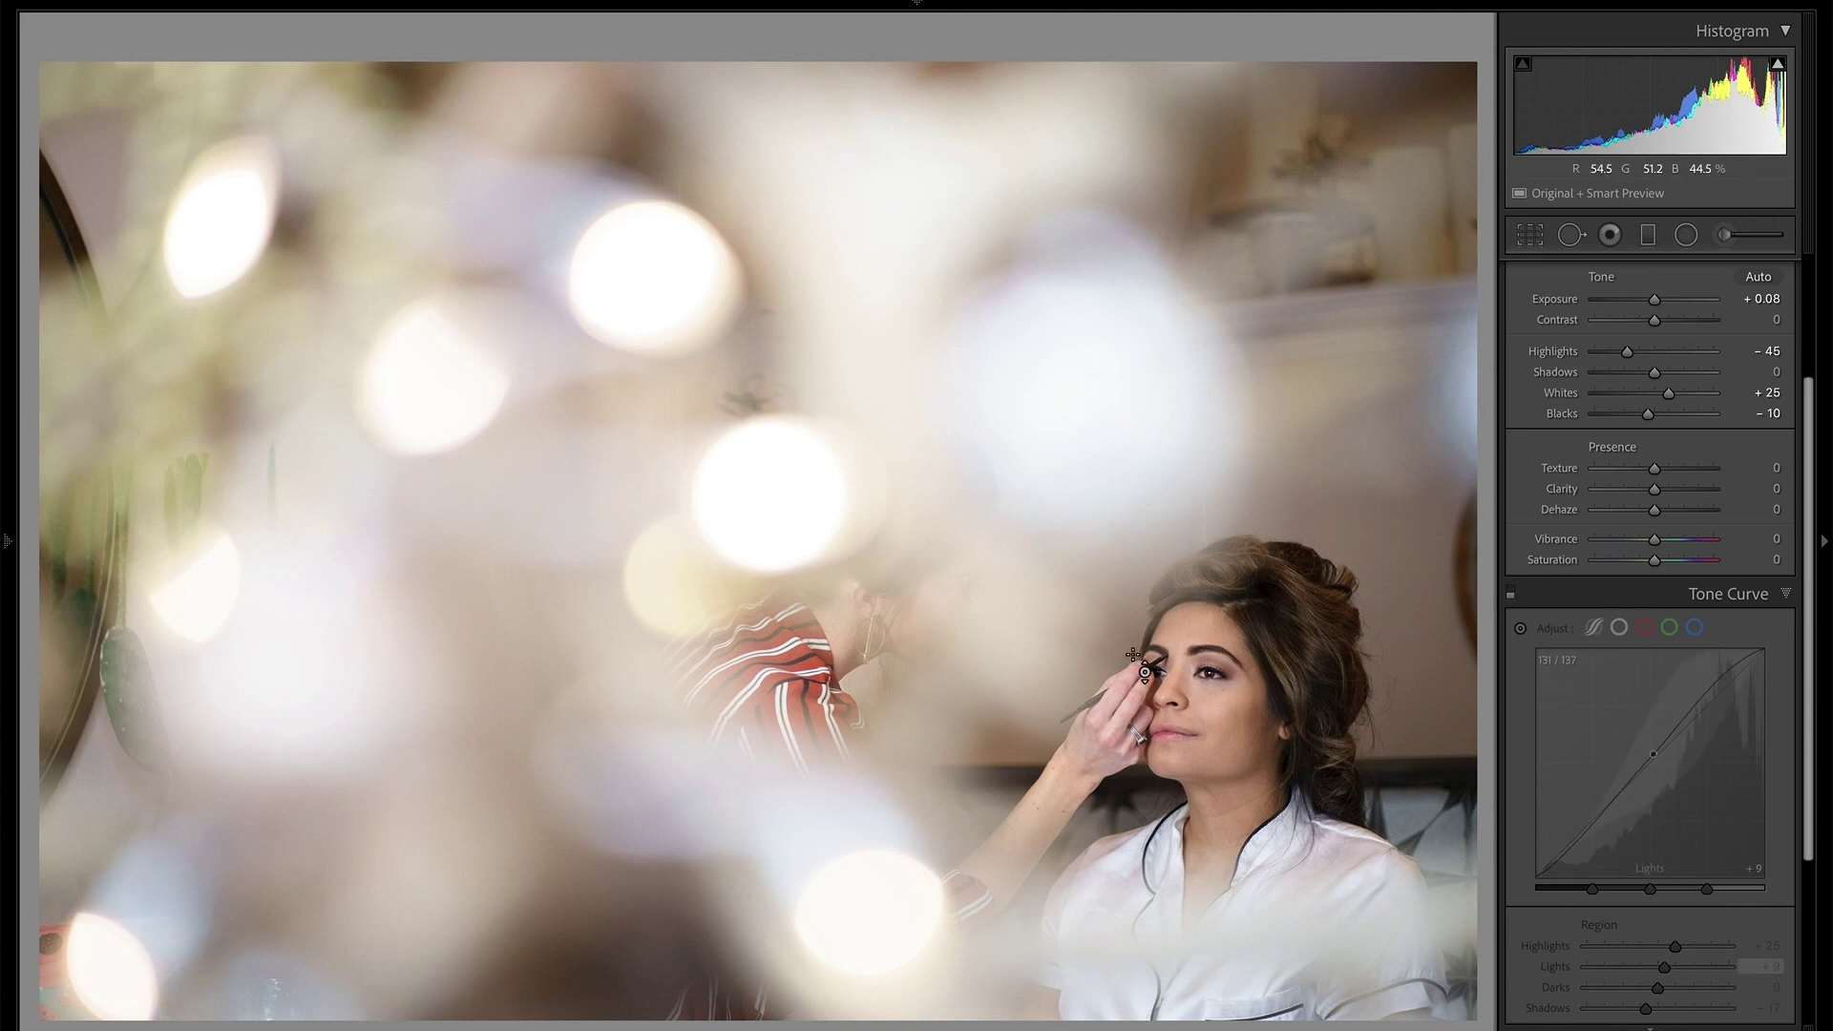
{"action": "left_click", "coordinate": [1511, 595]}
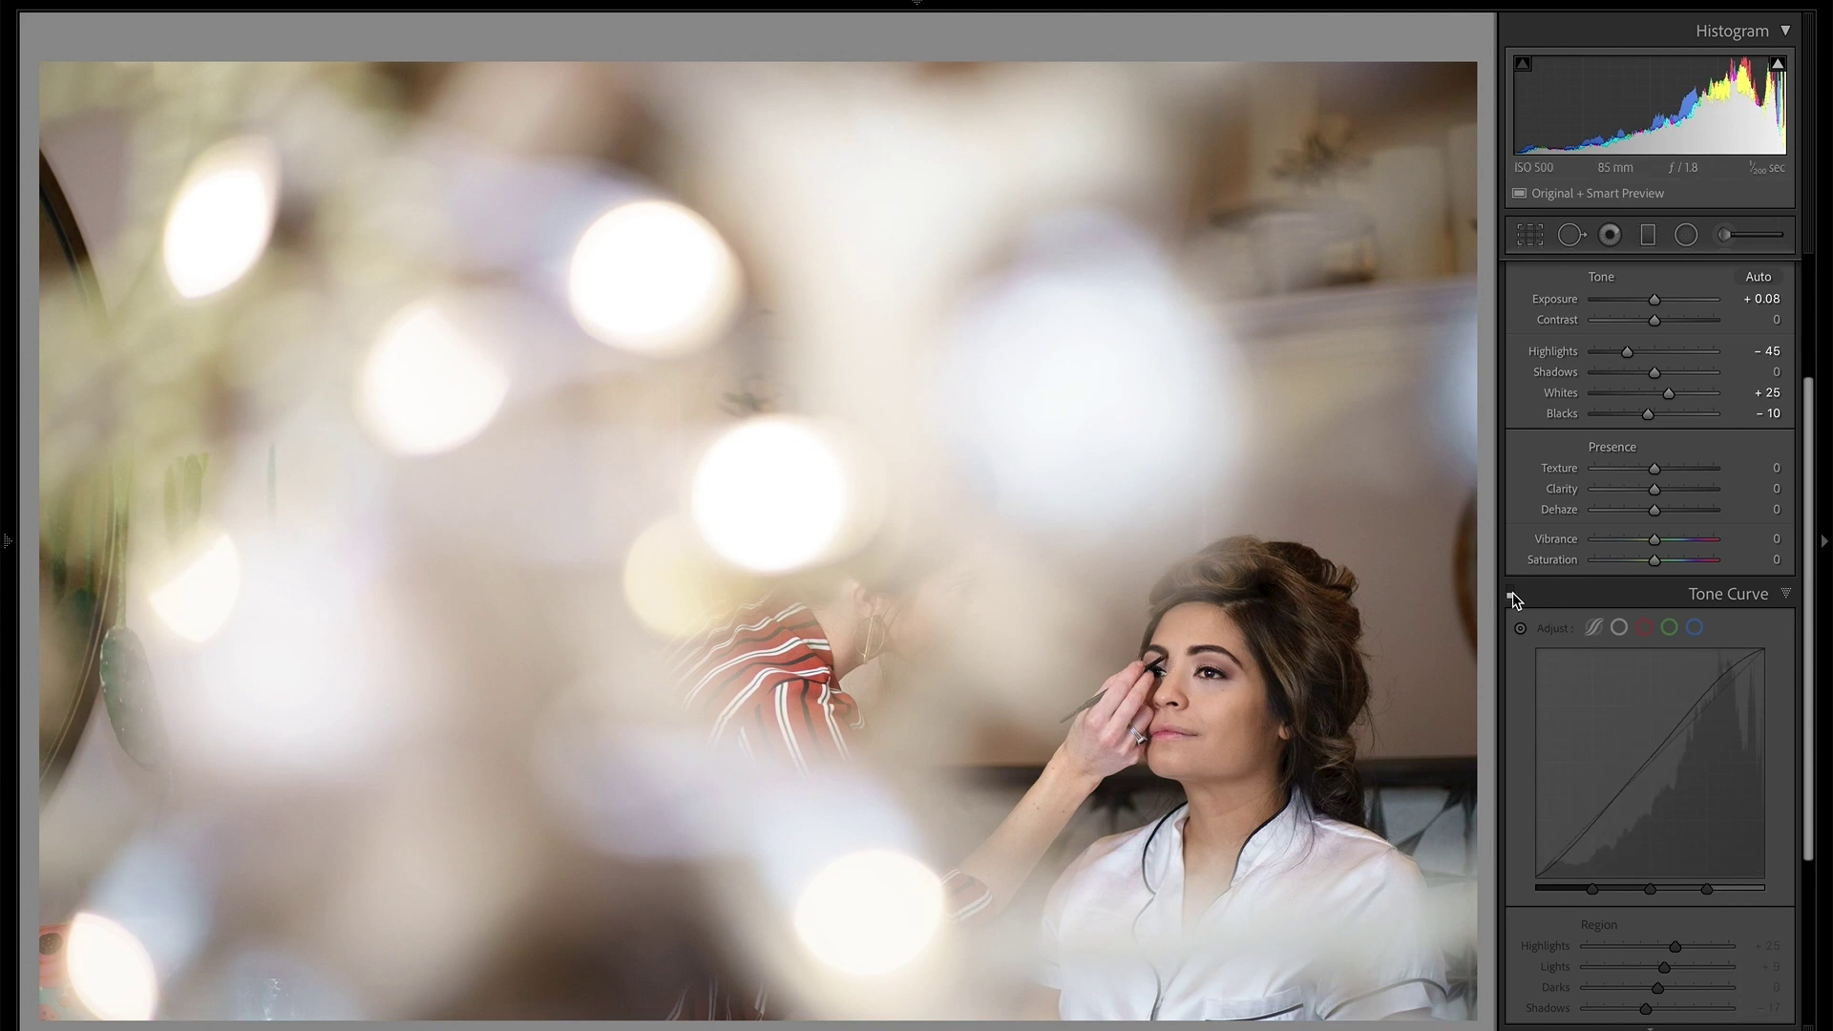
{"action": "left_click", "coordinate": [1512, 593]}
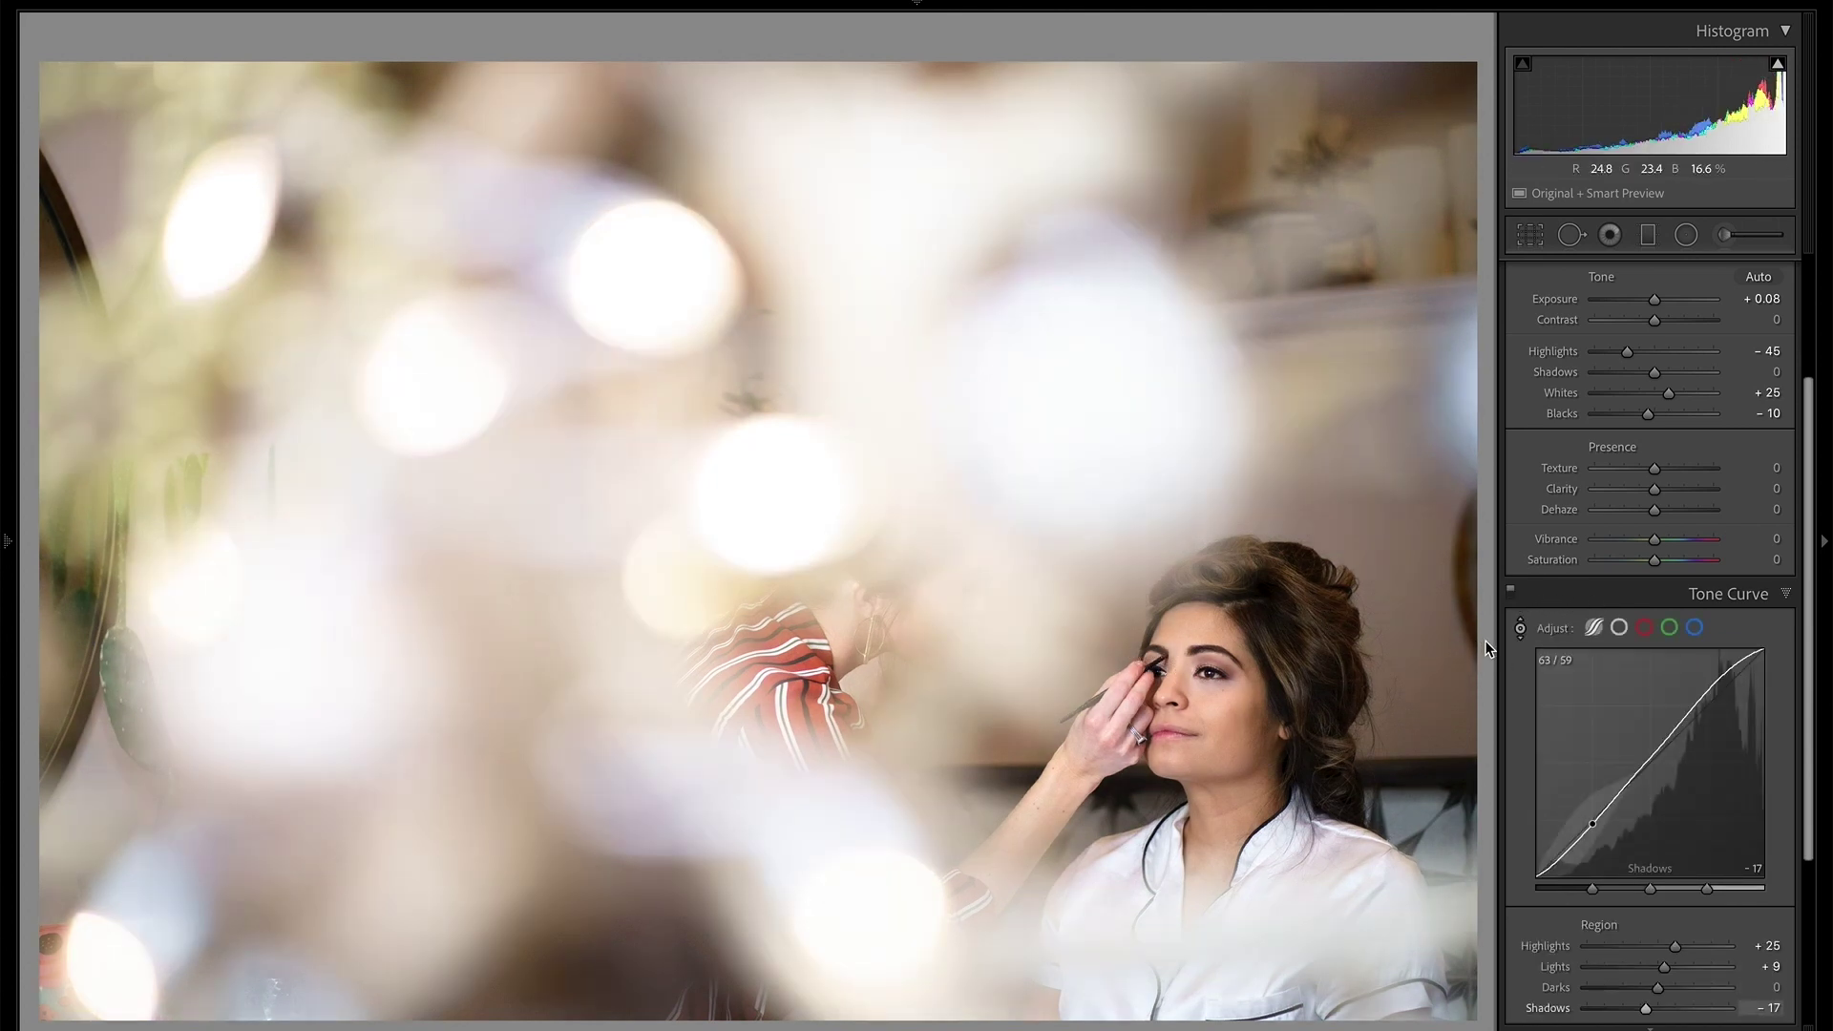
{"action": "key", "text": "alt"}
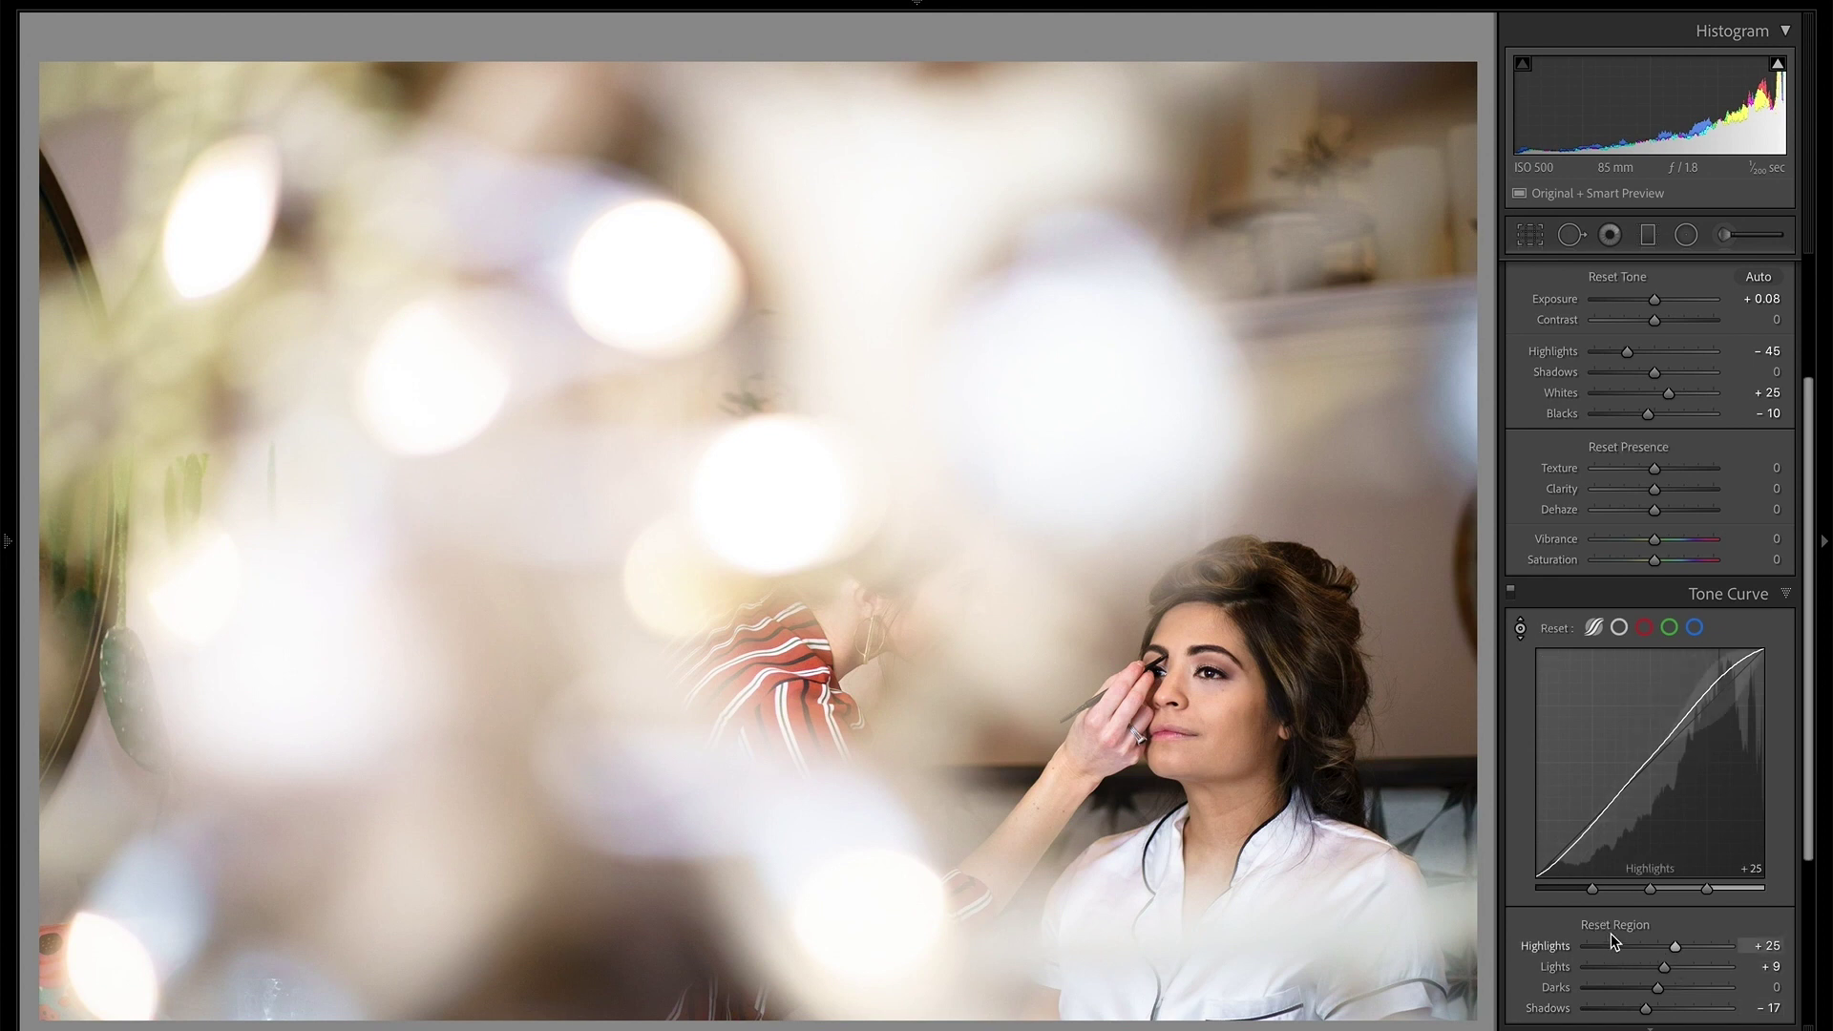
{"action": "left_click", "coordinate": [1601, 924], "text": "alt"}
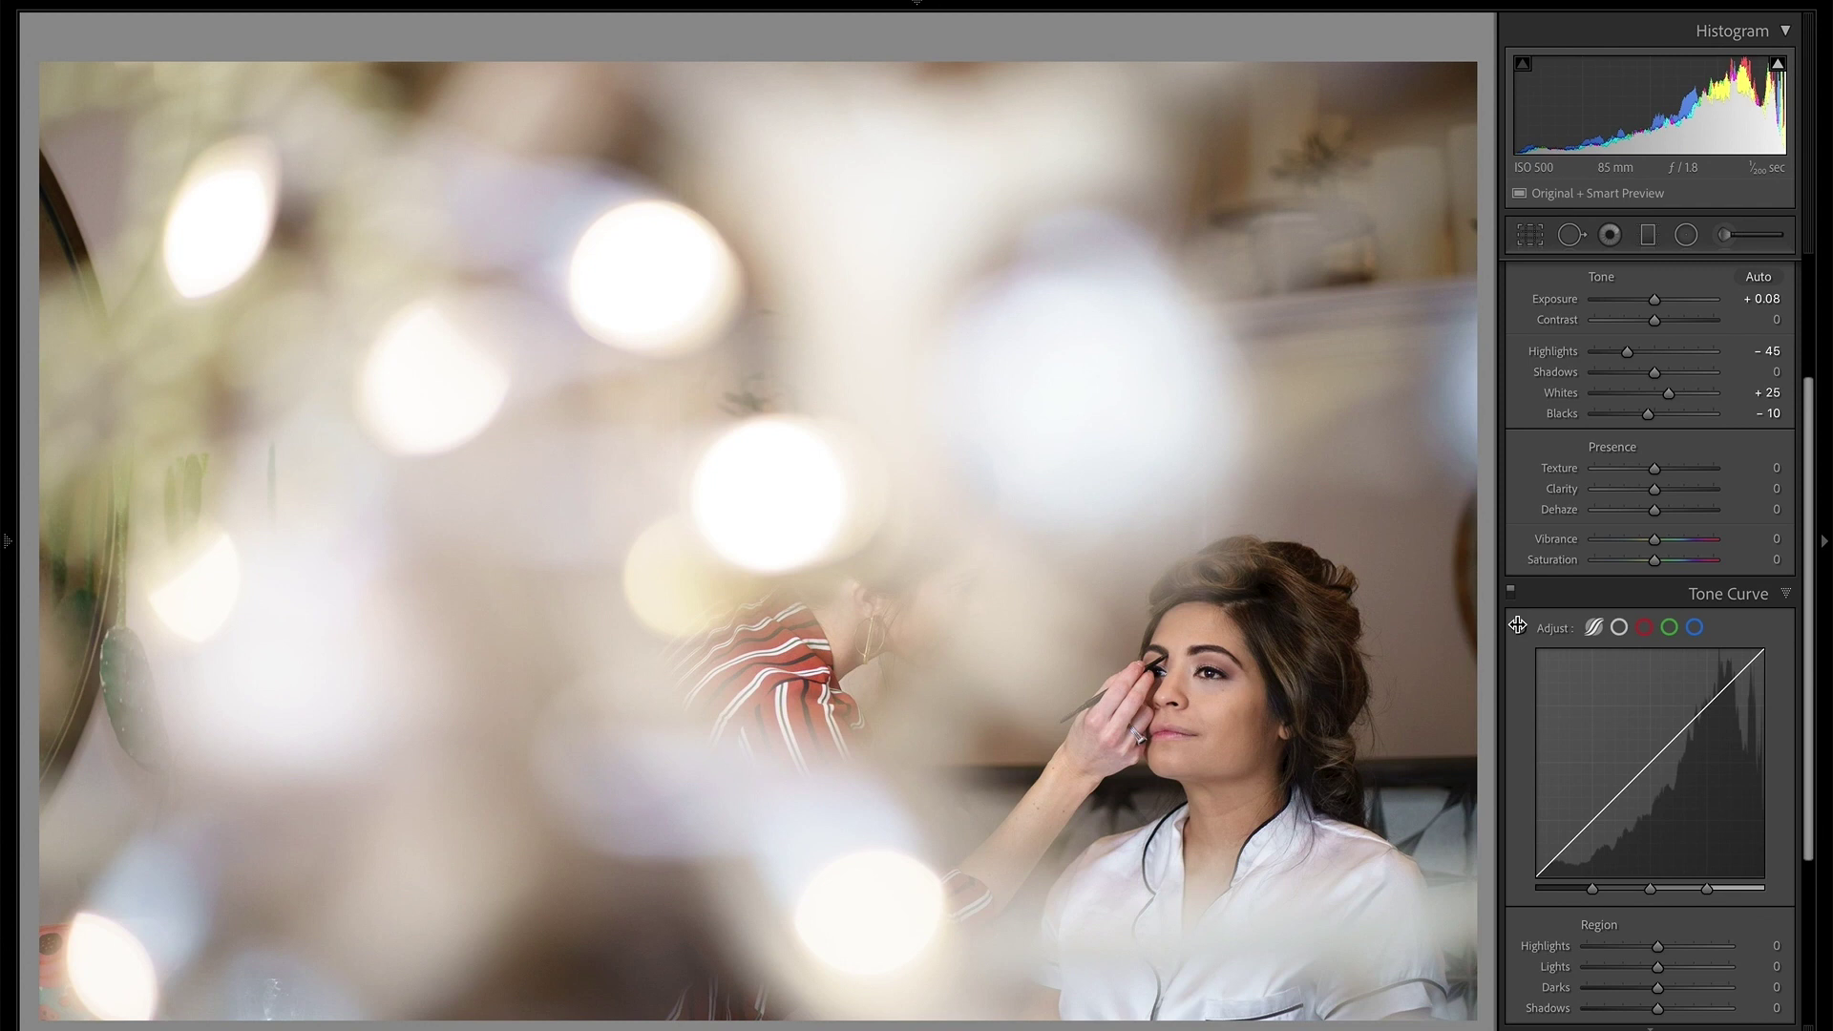
With the Tone Curve targeted adjustment tool, raise Lights to +26 from the bride's cheek and Shadows to +17 from her hair
{"action": "key", "text": "alt"}
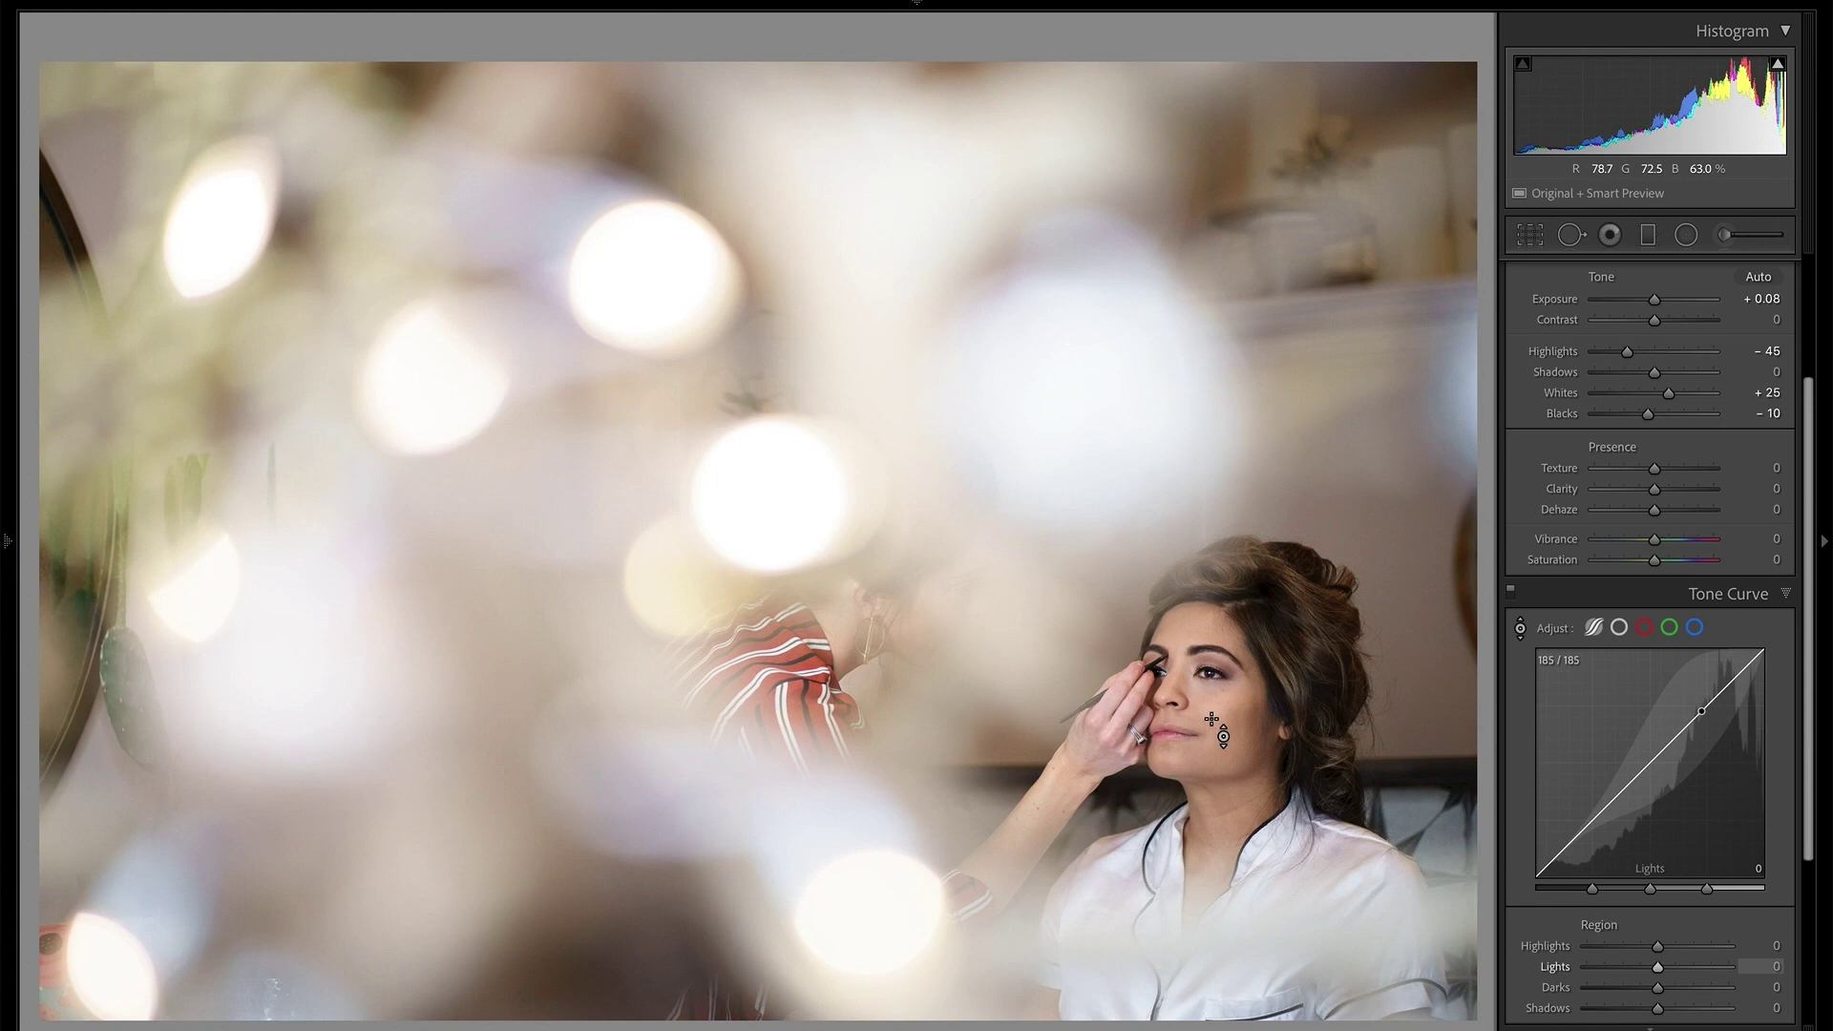
{"action": "left_click_drag", "start_coordinate": [1220, 731], "coordinate": [1220, 681]}
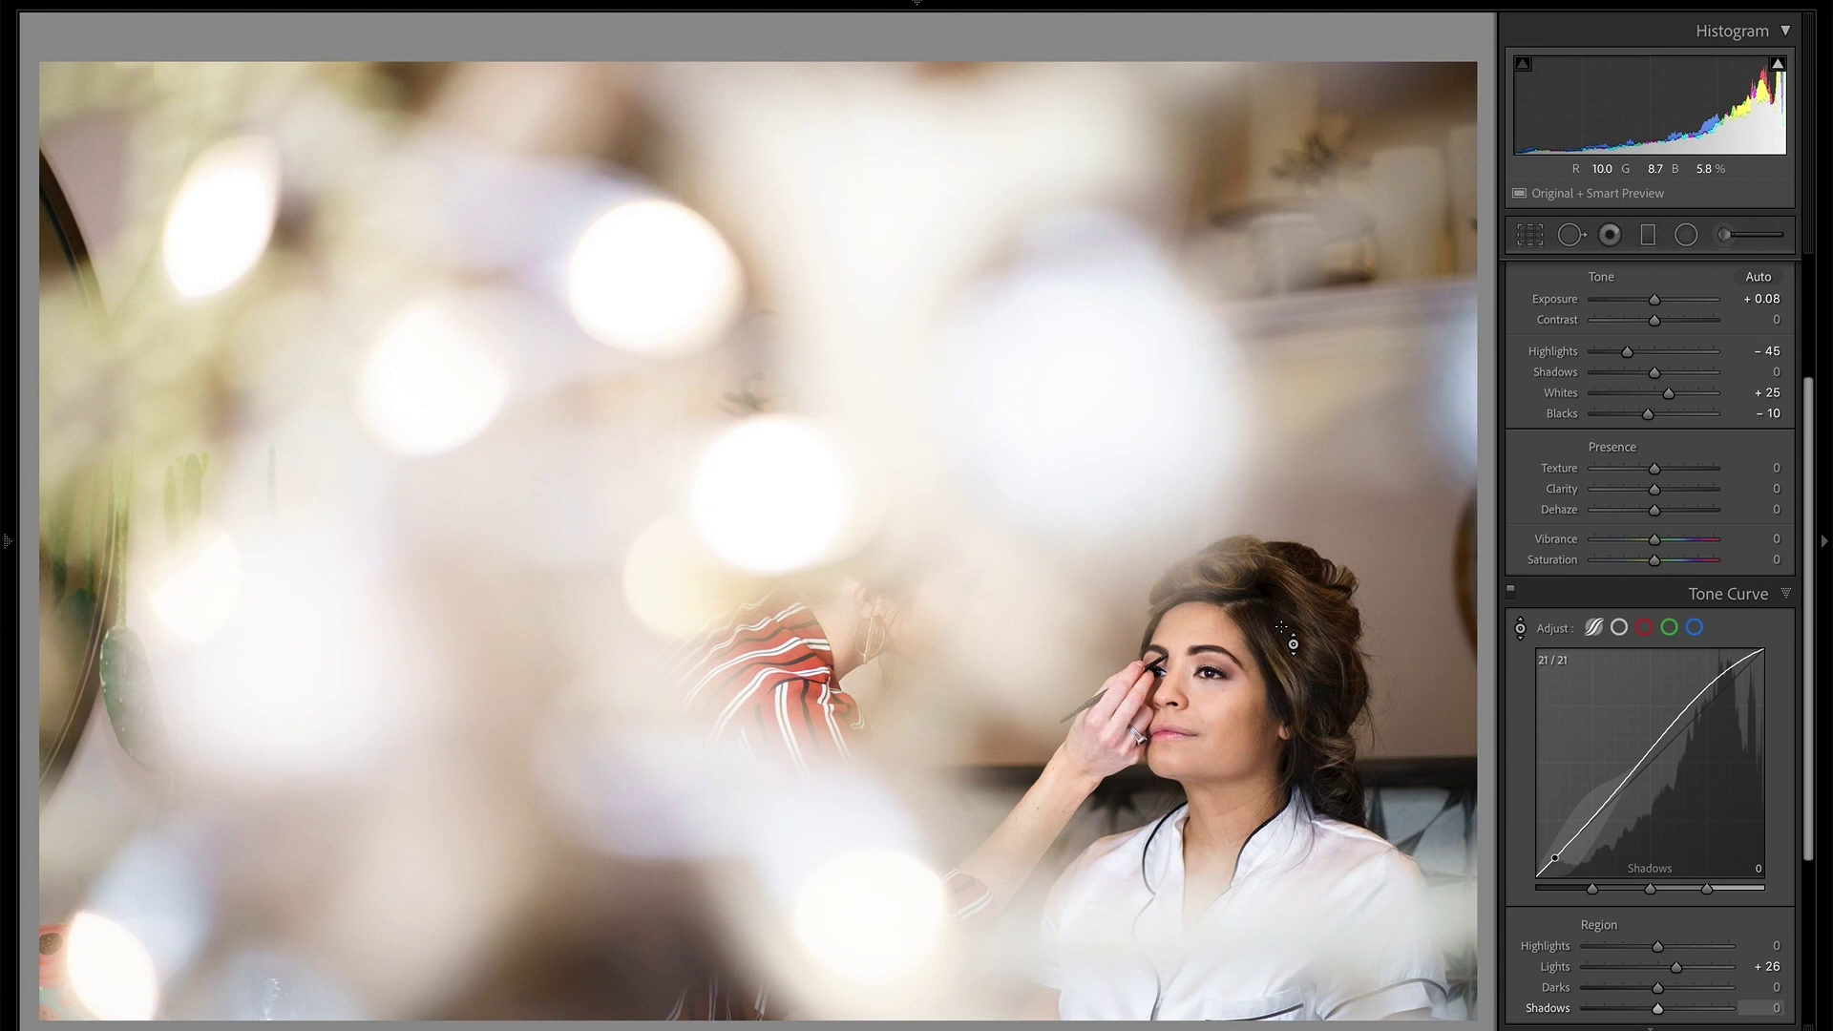
{"action": "left_click_drag", "start_coordinate": [1232, 632], "coordinate": [1231, 613]}
Compare the photo with the new tone curve off and on, and raise Lights to +30 from the bride's cheek
{"action": "left_click", "coordinate": [1510, 594]}
{"action": "left_click", "coordinate": [1510, 594]}
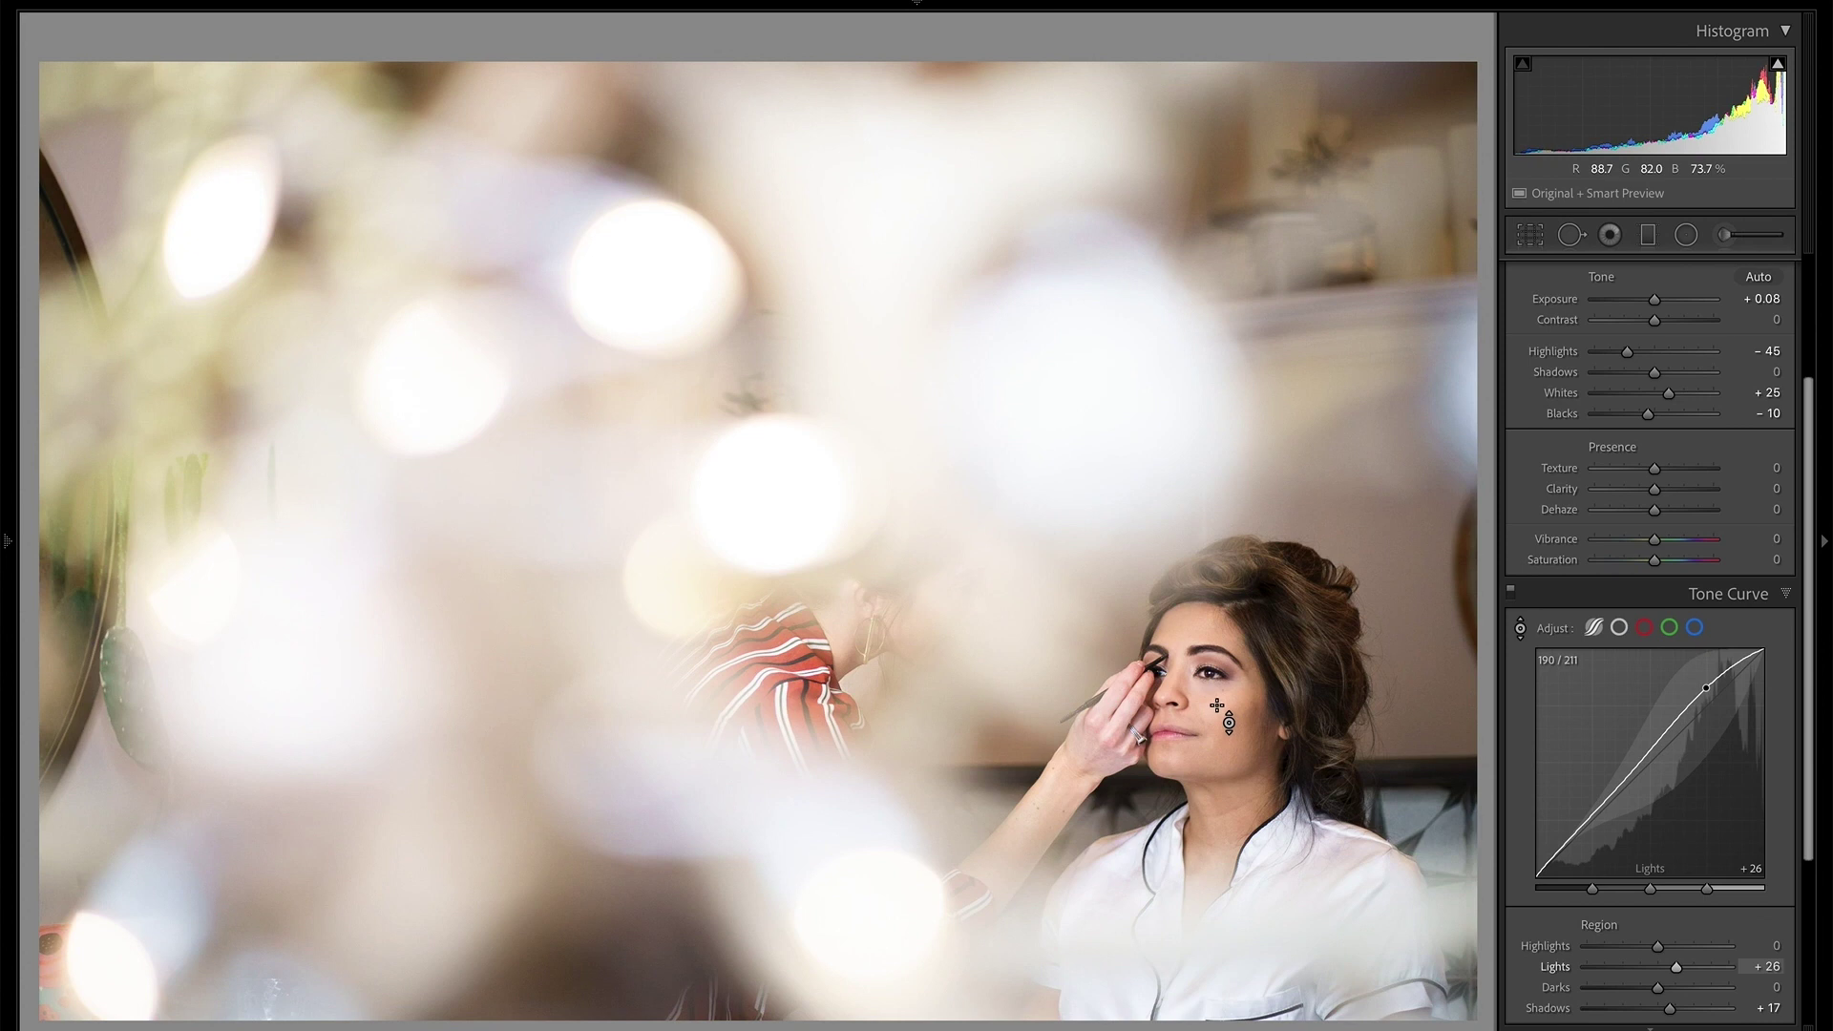
{"action": "left_click_drag", "start_coordinate": [1222, 710], "coordinate": [1215, 703]}
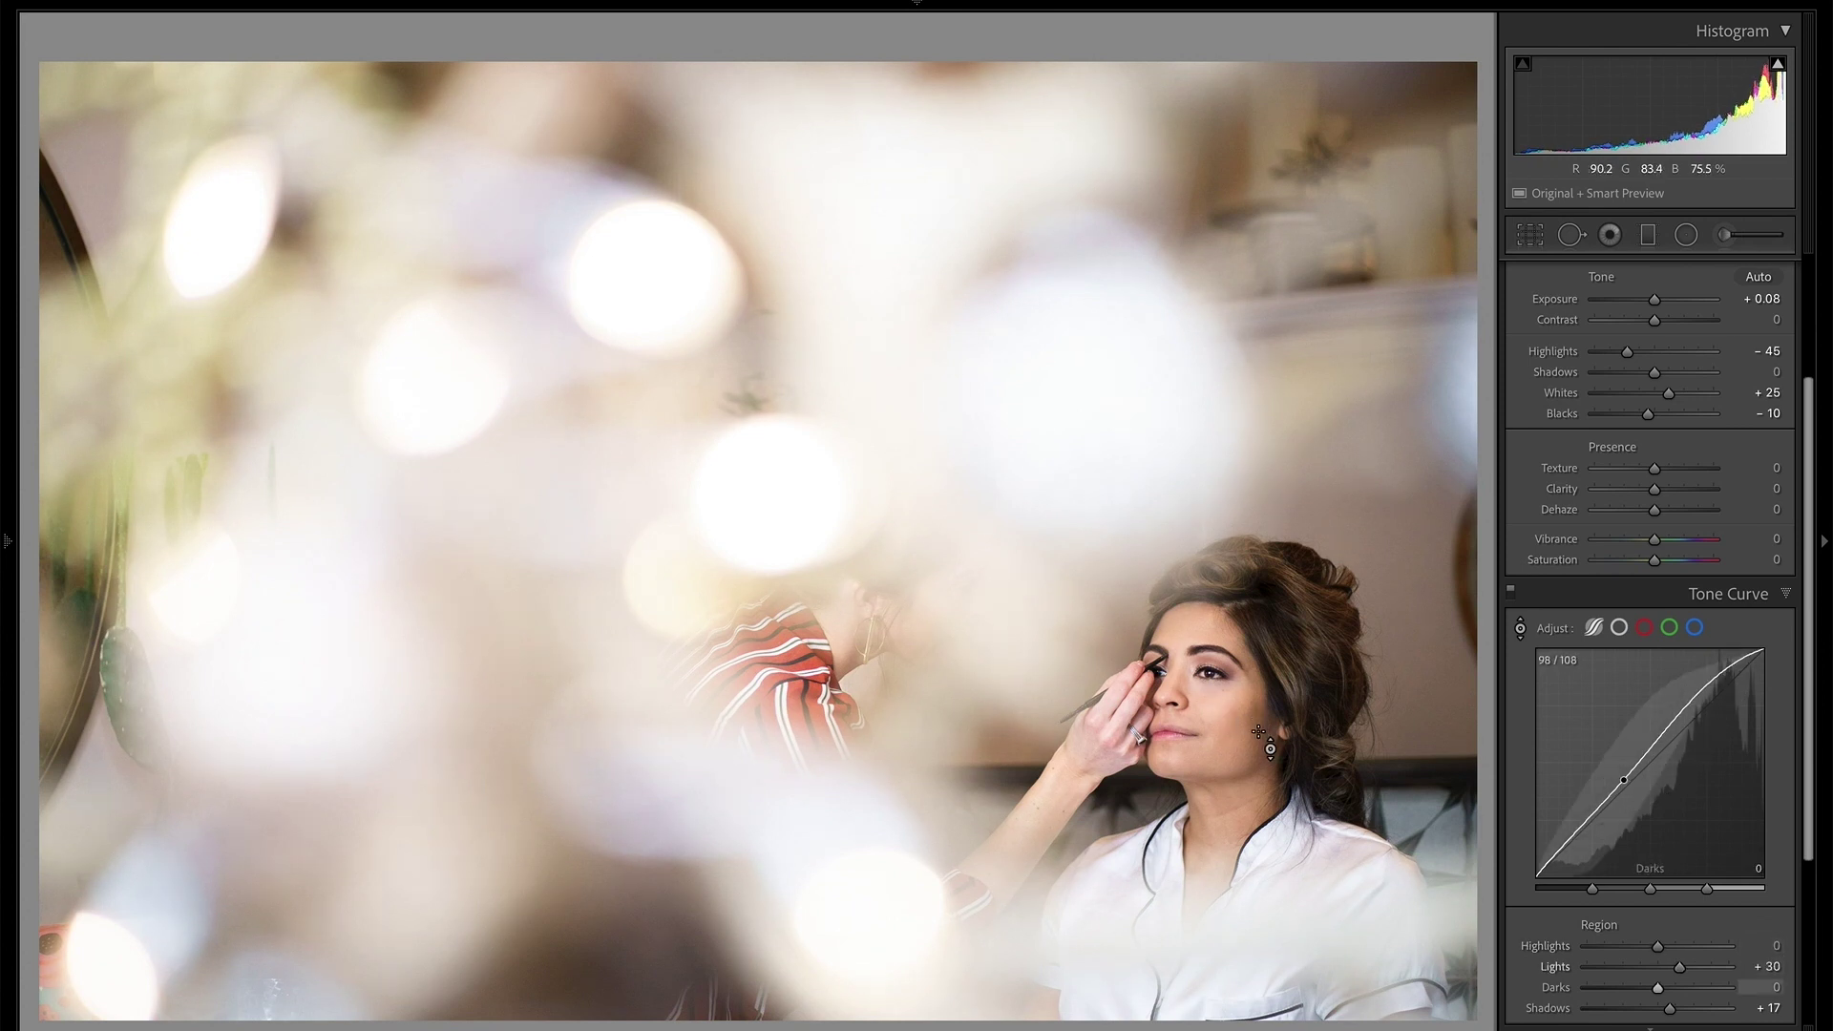
With the Tone Curve targeted adjustment, set Darks to -8 and Shadows to +6, and lower Highlights to -28 from the bright bokeh
{"action": "left_click_drag", "start_coordinate": [1269, 752], "coordinate": [1271, 754]}
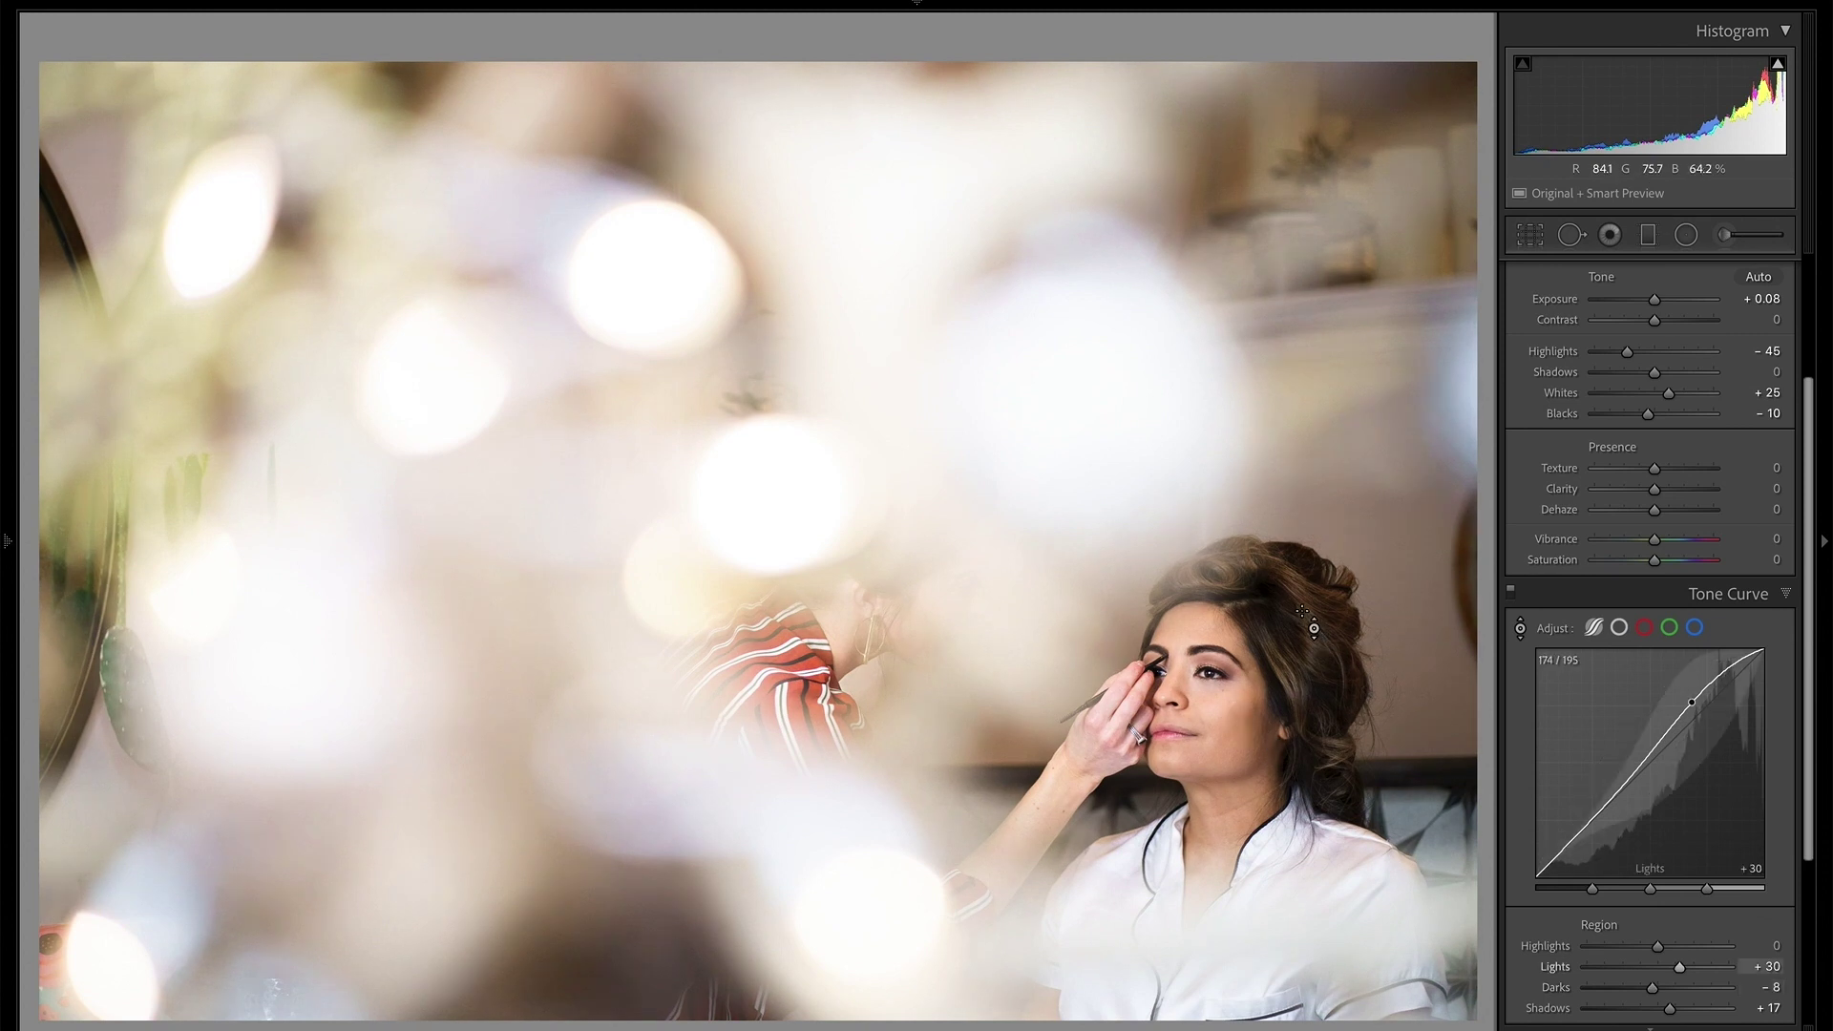
{"action": "left_click_drag", "start_coordinate": [1290, 640], "coordinate": [1291, 656]}
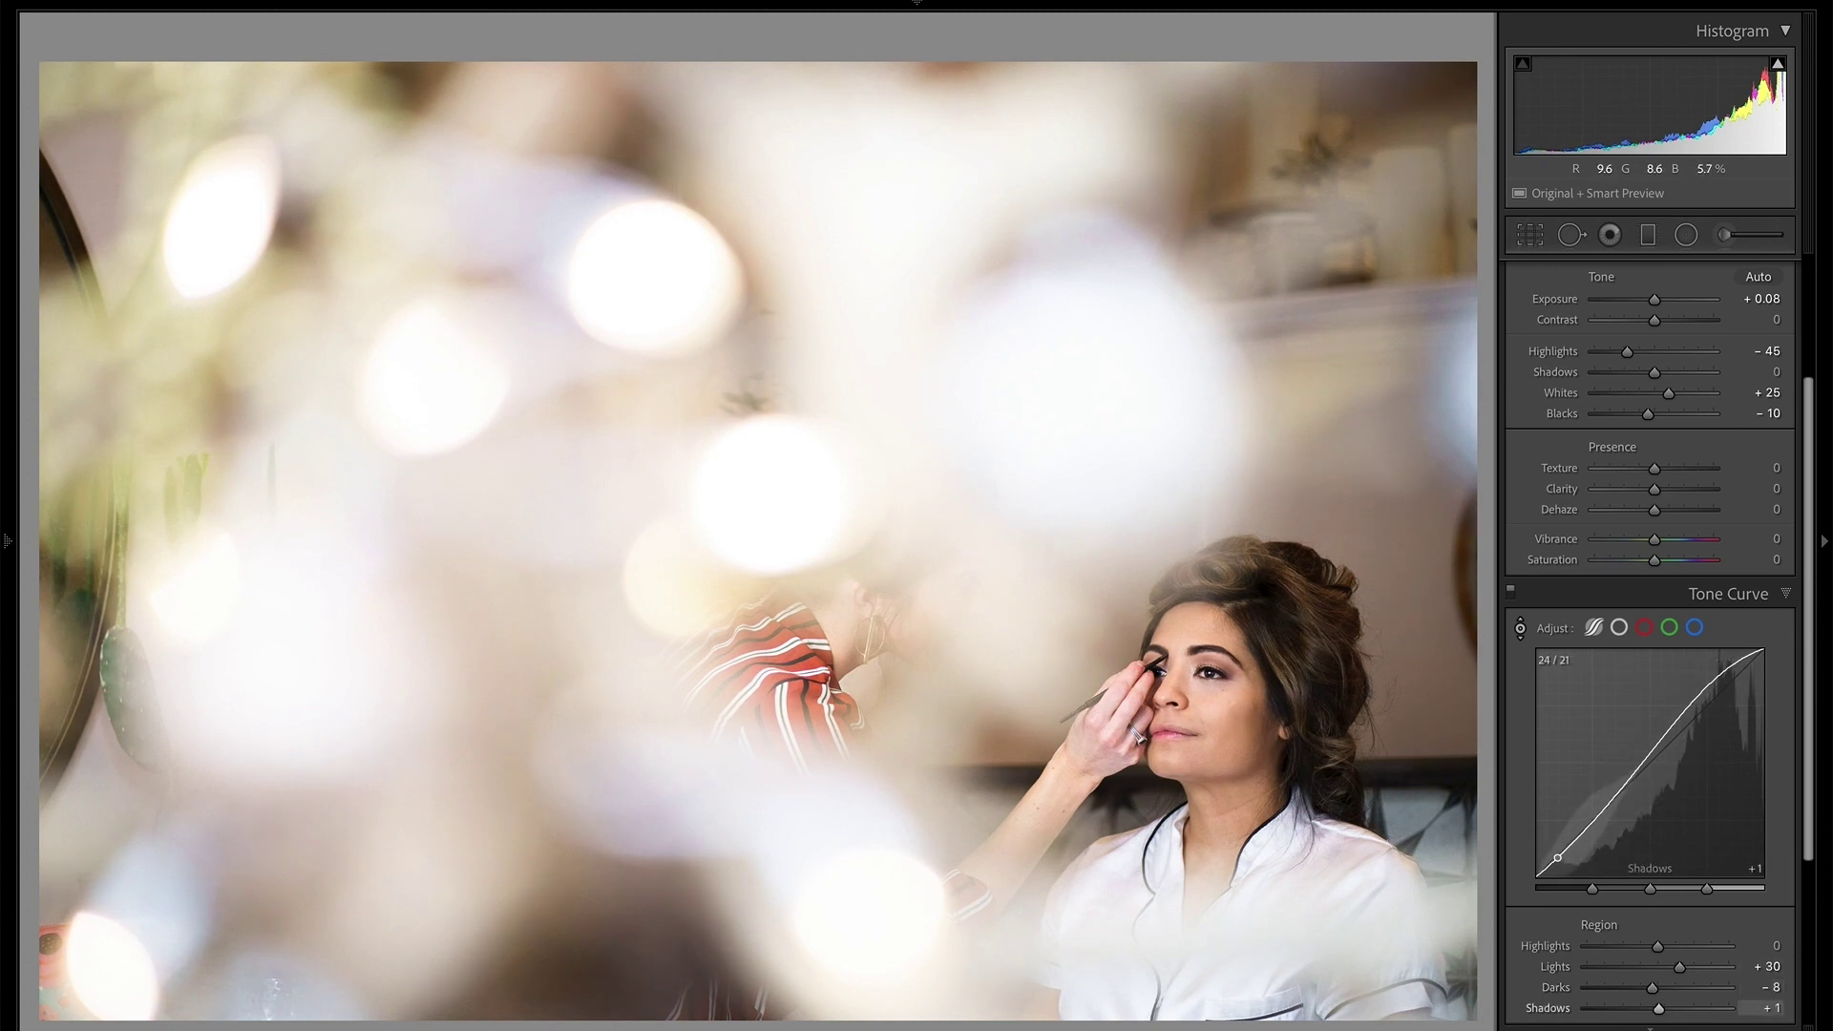
{"action": "left_click_drag", "start_coordinate": [932, 754], "coordinate": [933, 769]}
{"action": "left_click_drag", "start_coordinate": [813, 501], "coordinate": [812, 514]}
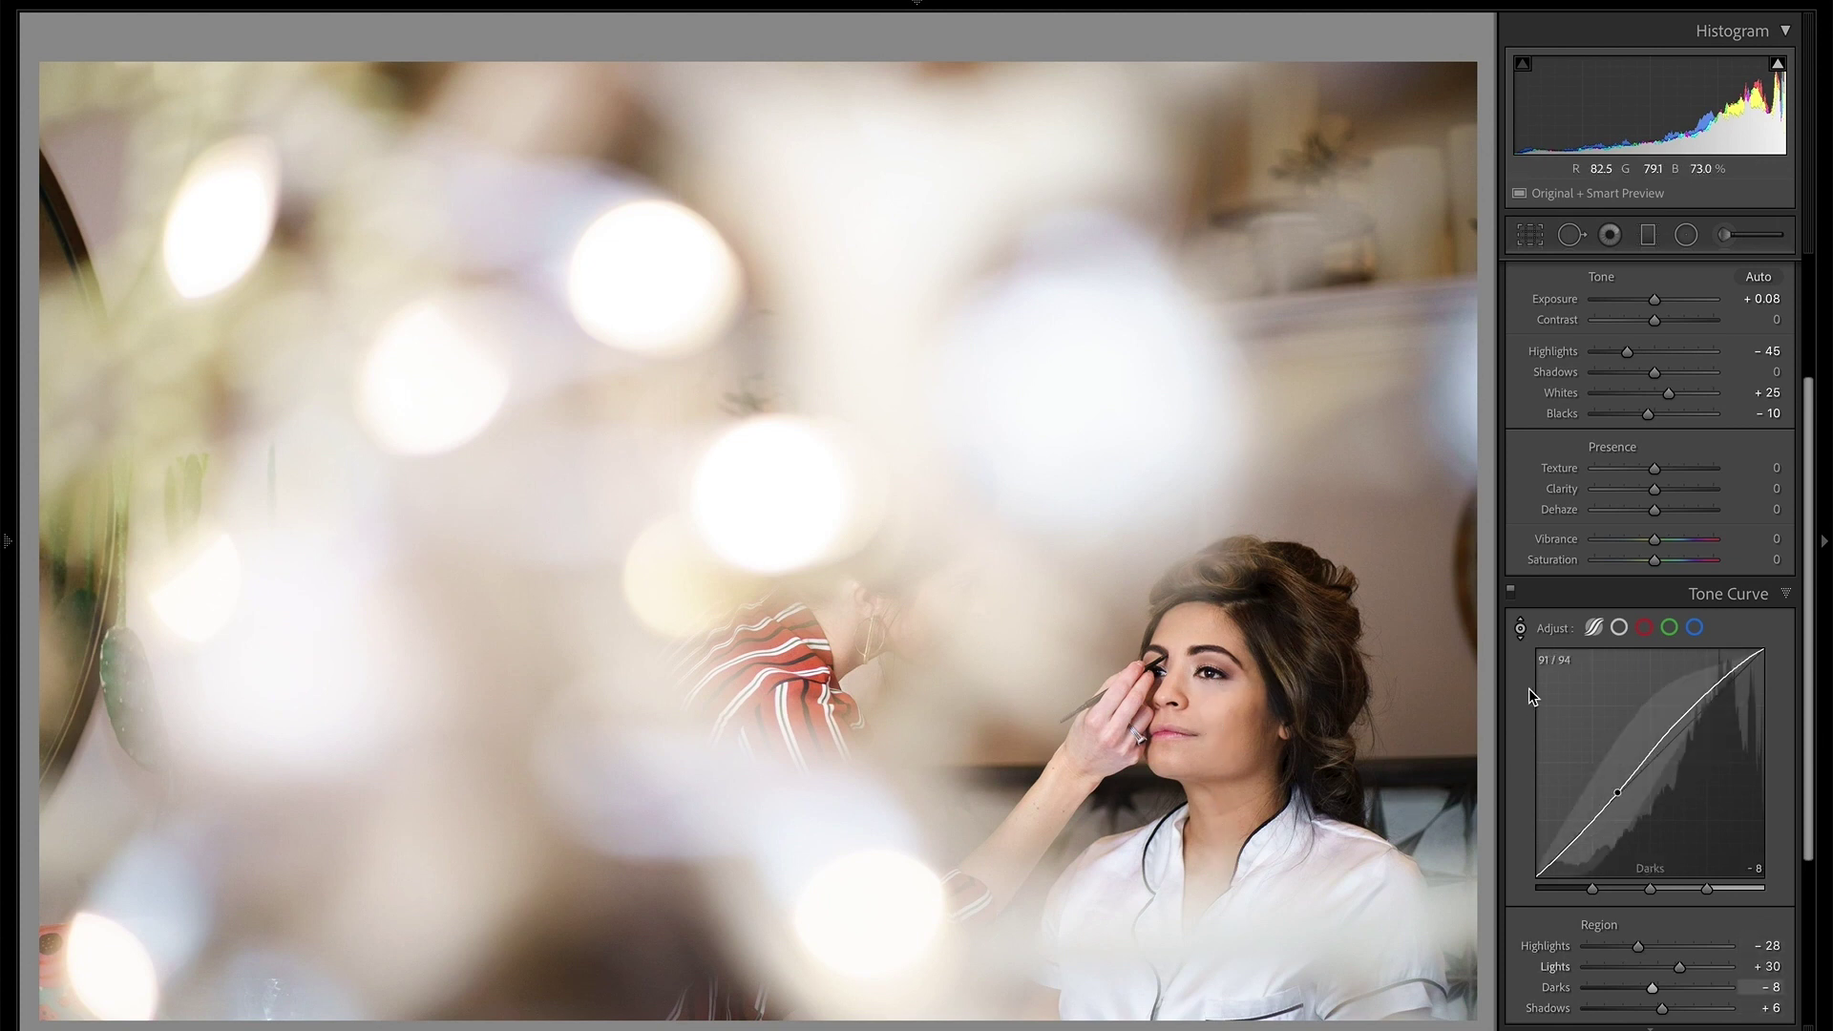
Compare the bride photo with the refined tone curve off and on, and collapse the Tone Curve settings
{"action": "left_click", "coordinate": [1514, 593]}
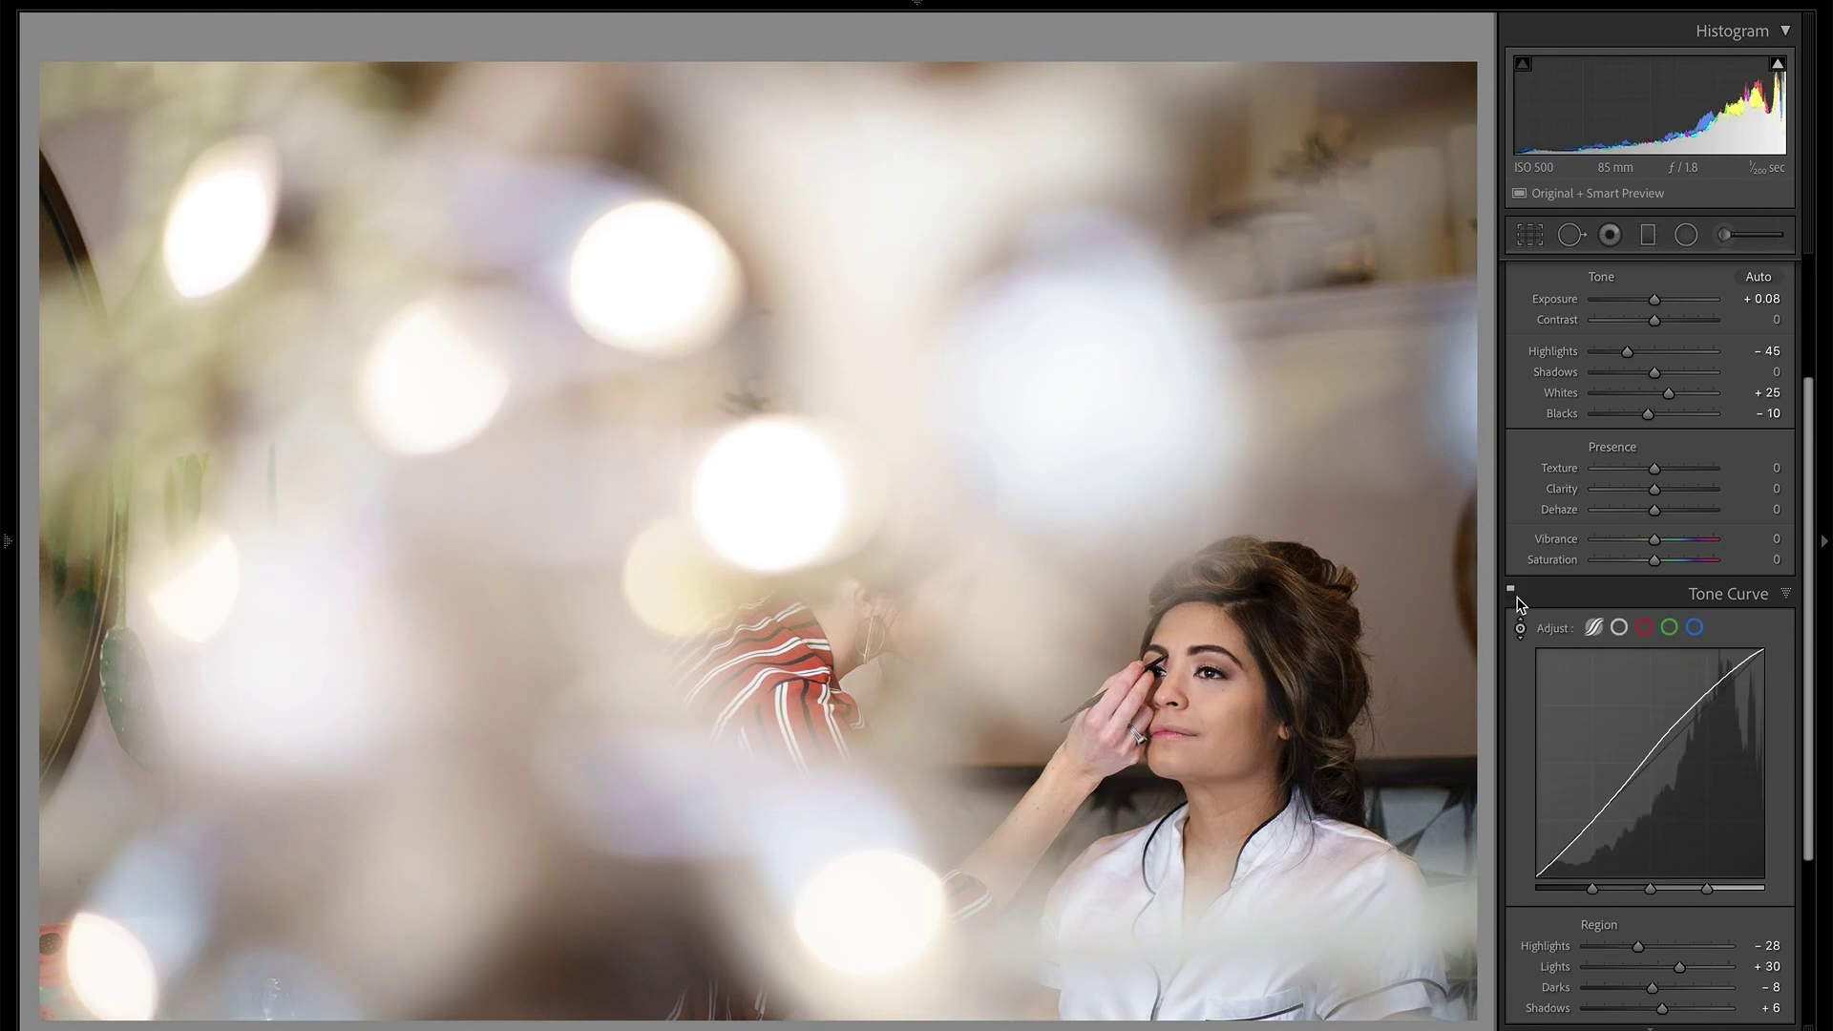
{"action": "left_click", "coordinate": [1514, 593]}
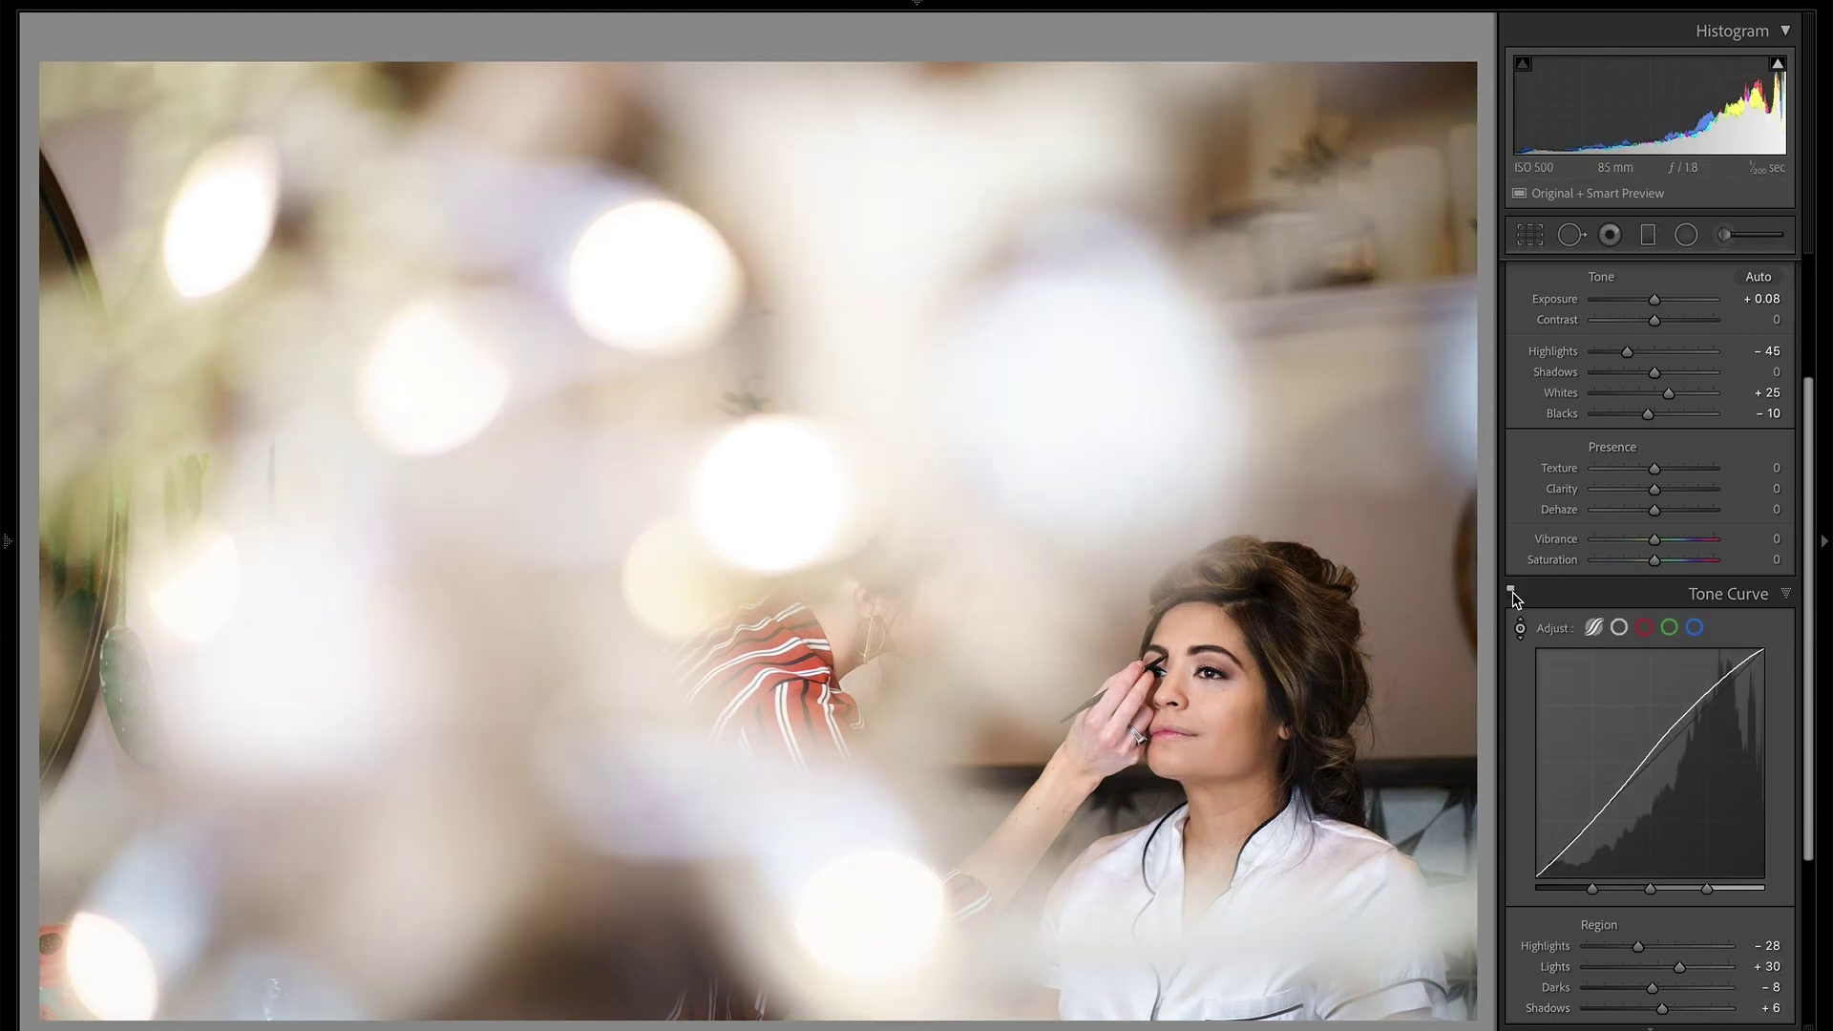
{"action": "left_click", "coordinate": [1560, 592]}
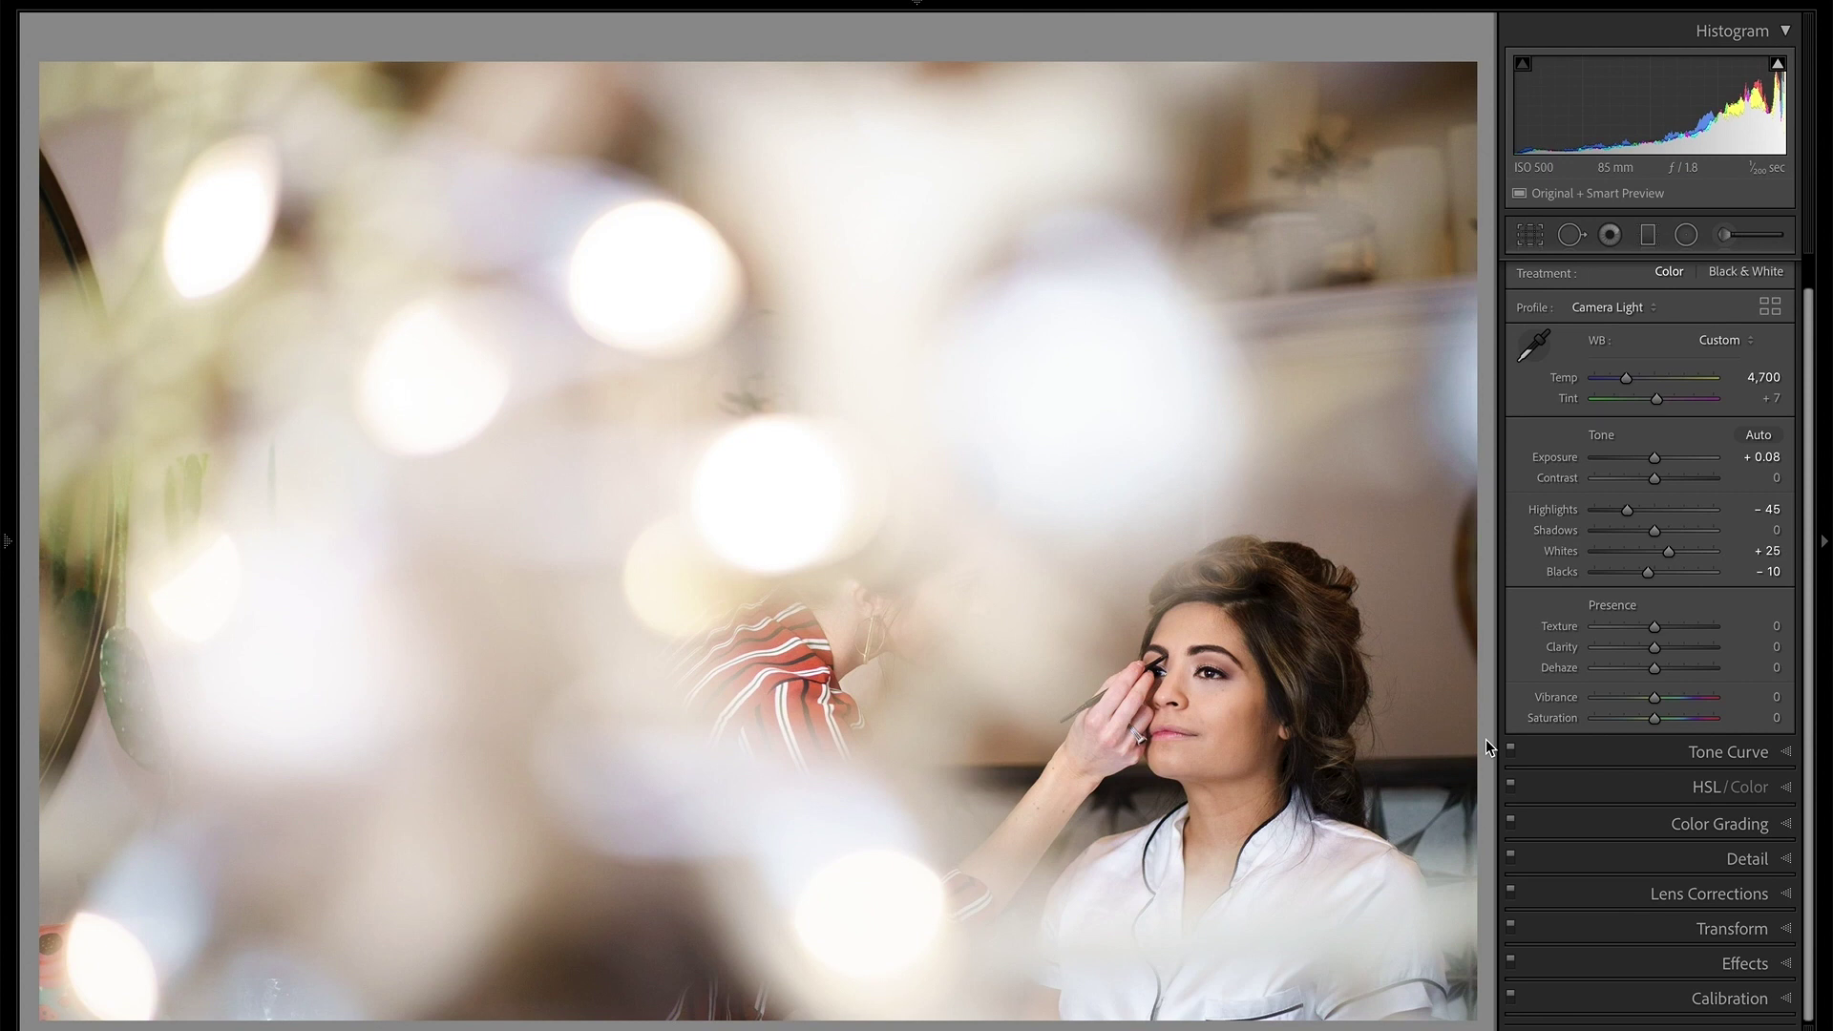
With the HSL Saturation targeted adjustment, lower Orange to -11 and Yellow to -1 from warm tones, then Blue to -74 and Purple to -2 from the bluish light
{"action": "key", "text": "alt"}
{"action": "key", "text": "ctrl+3"}
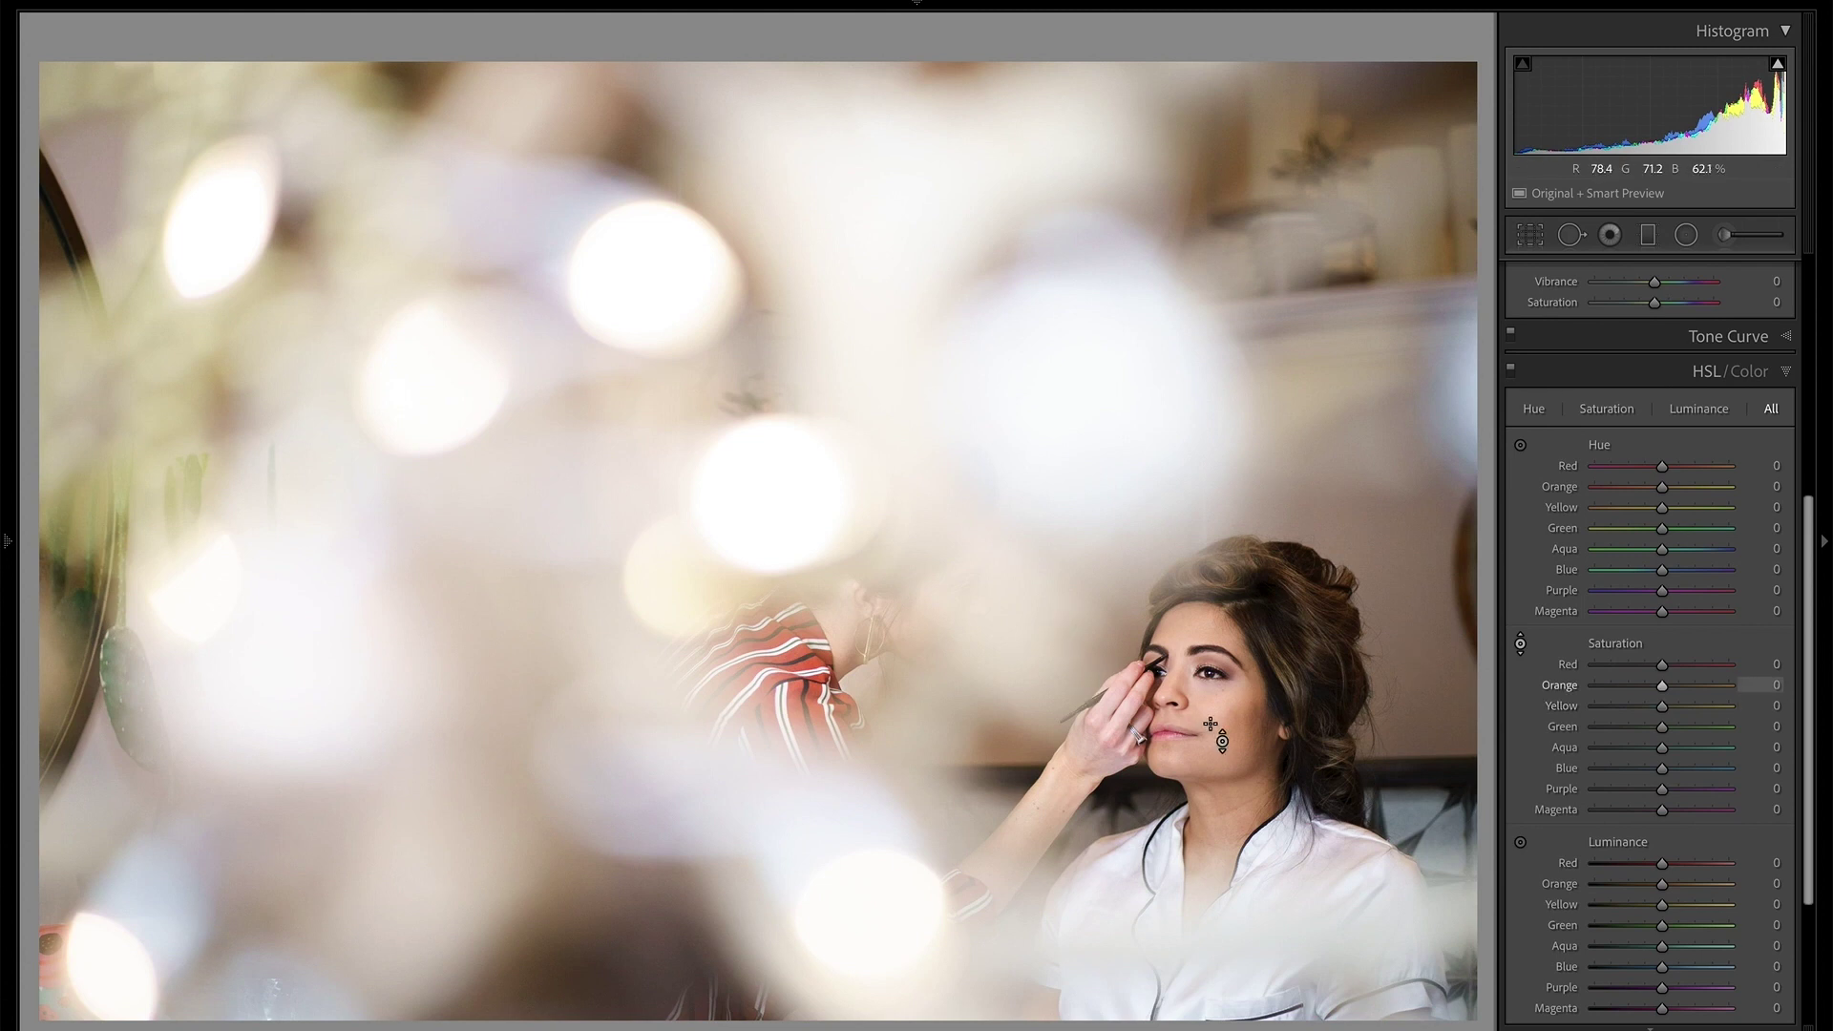
{"action": "left_click_drag", "start_coordinate": [1193, 725], "coordinate": [1194, 739]}
{"action": "left_click_drag", "start_coordinate": [679, 403], "coordinate": [494, 411]}
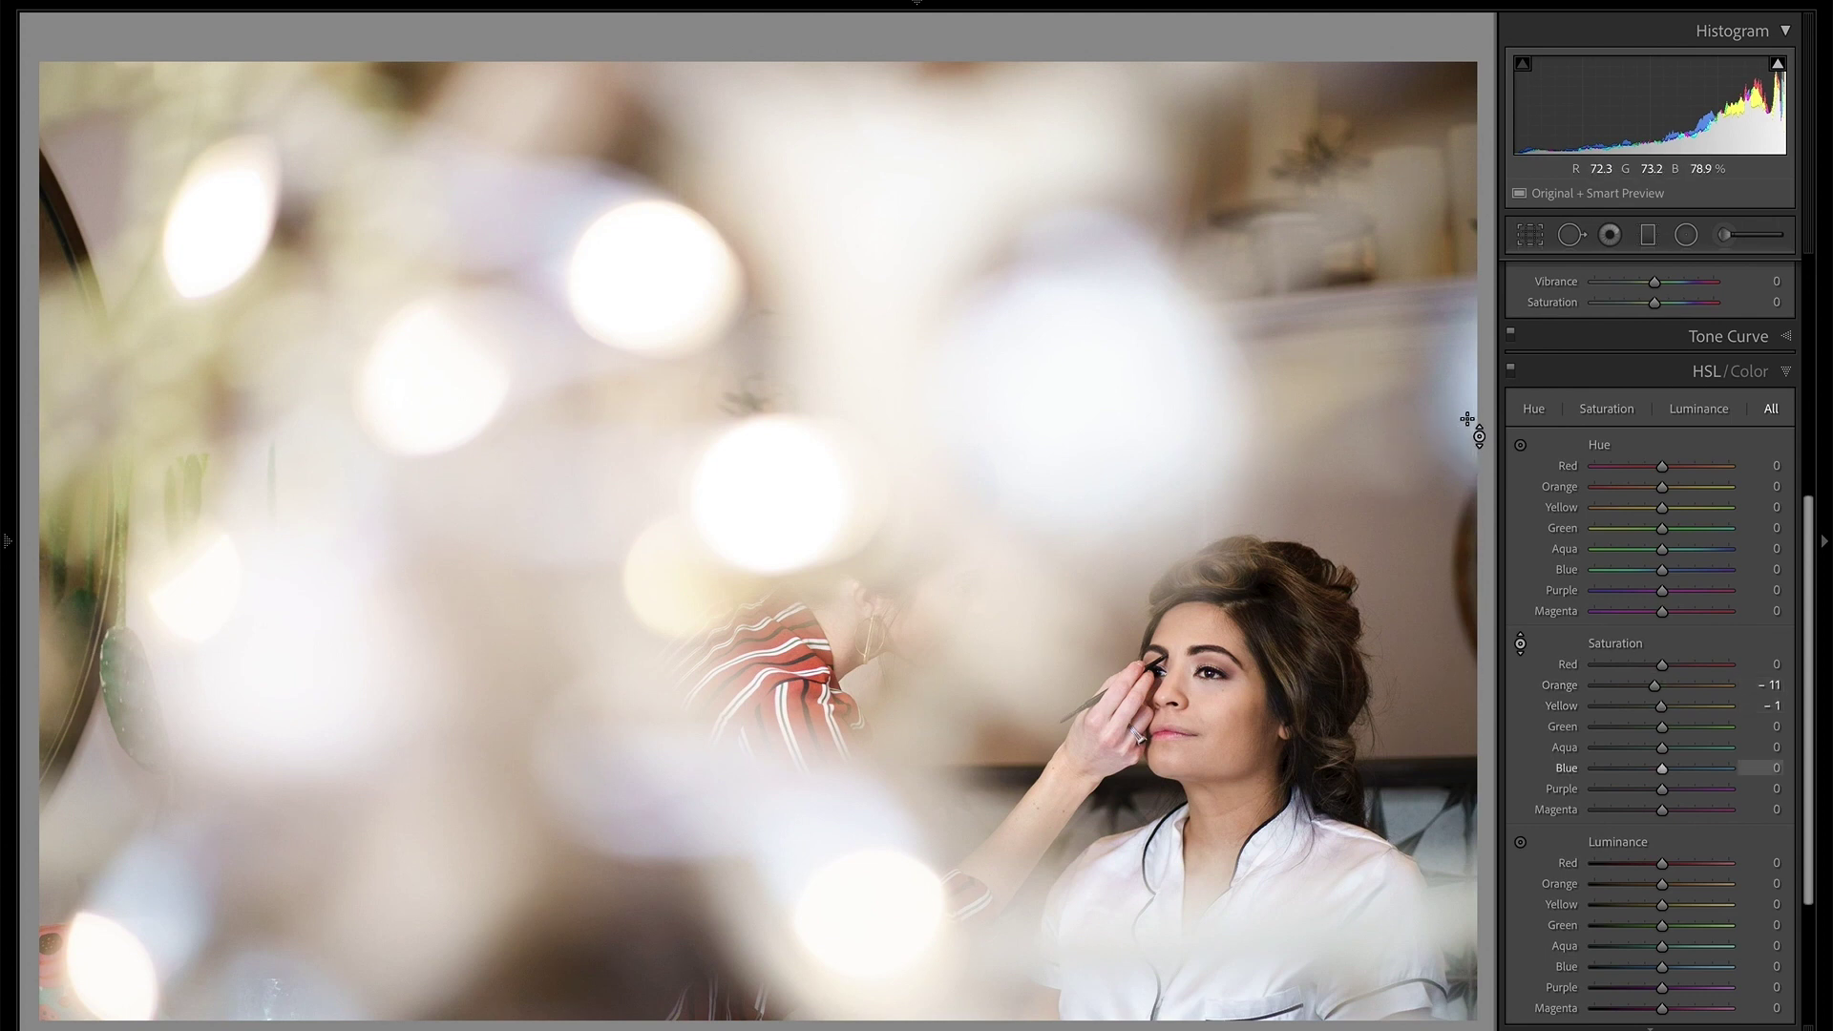
{"action": "left_click_drag", "start_coordinate": [1432, 400], "coordinate": [1432, 510]}
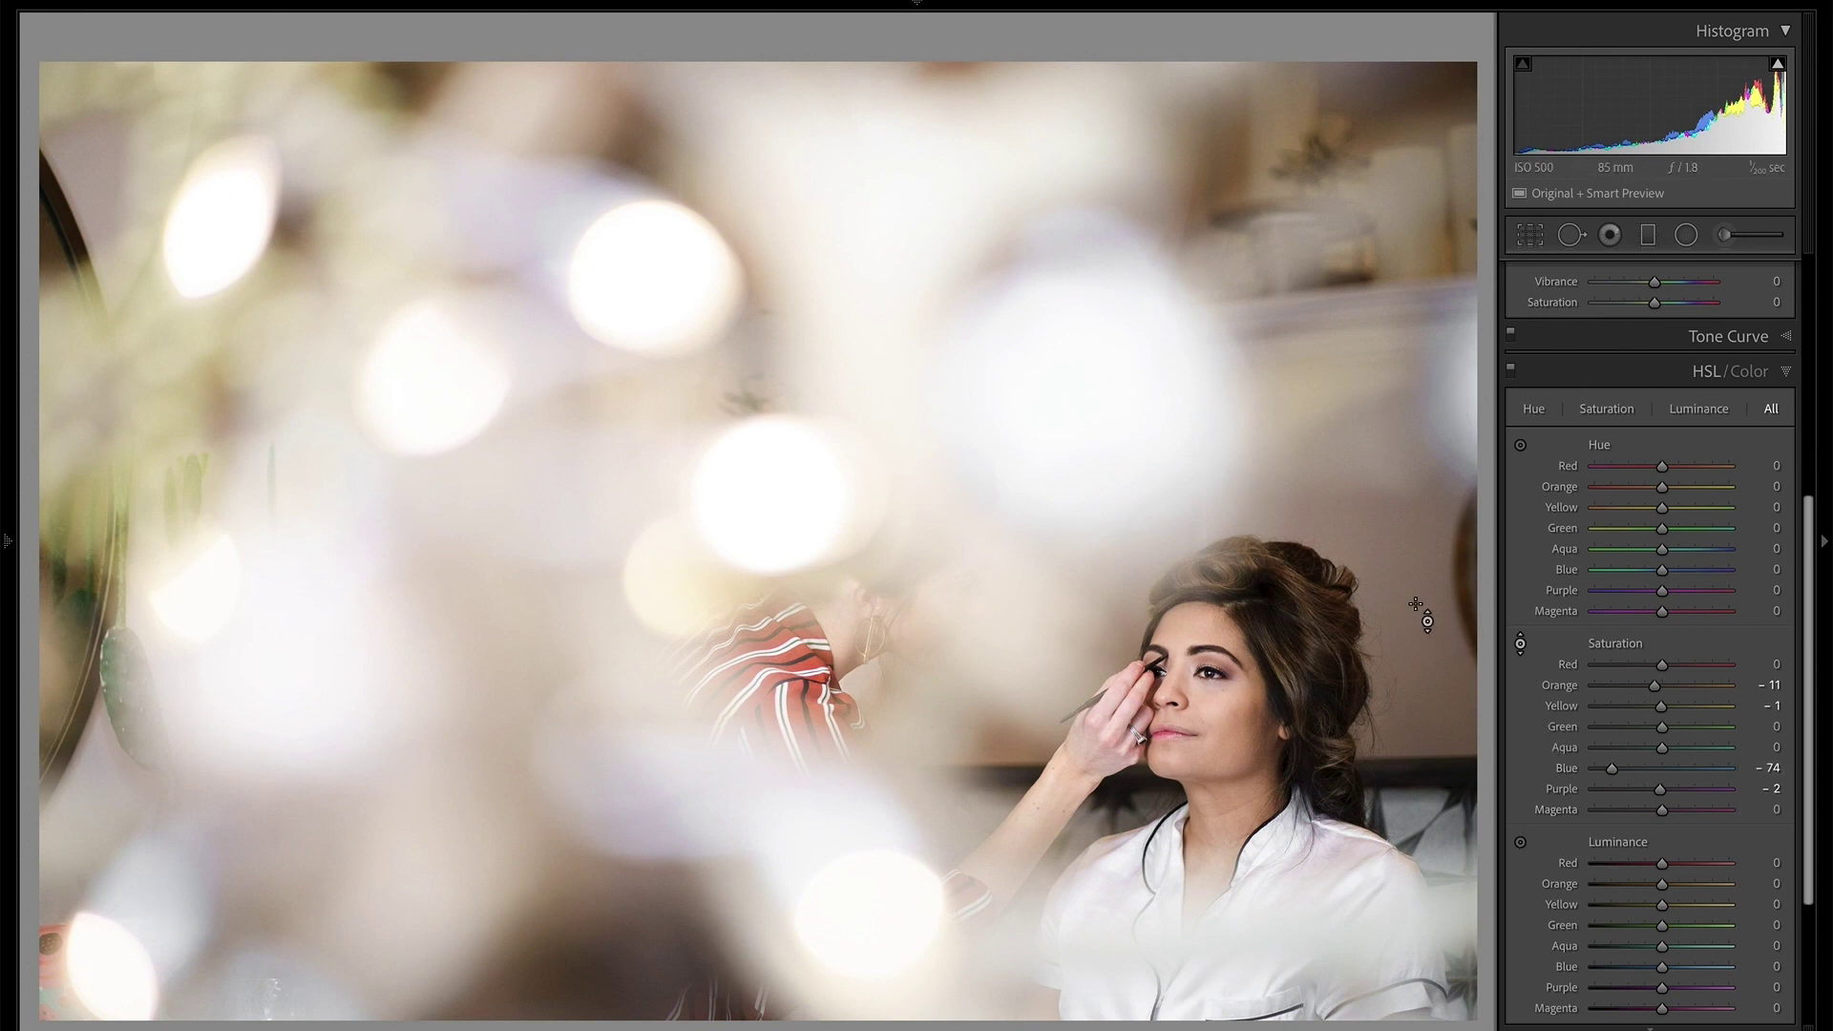
With the Luminance targeted adjustment, raise Orange to +6 and Yellow to +1 from the bride's face, and undo a trial change on her hair
{"action": "key", "text": "alt"}
{"action": "key", "text": "ctrl+alt+shift+l"}
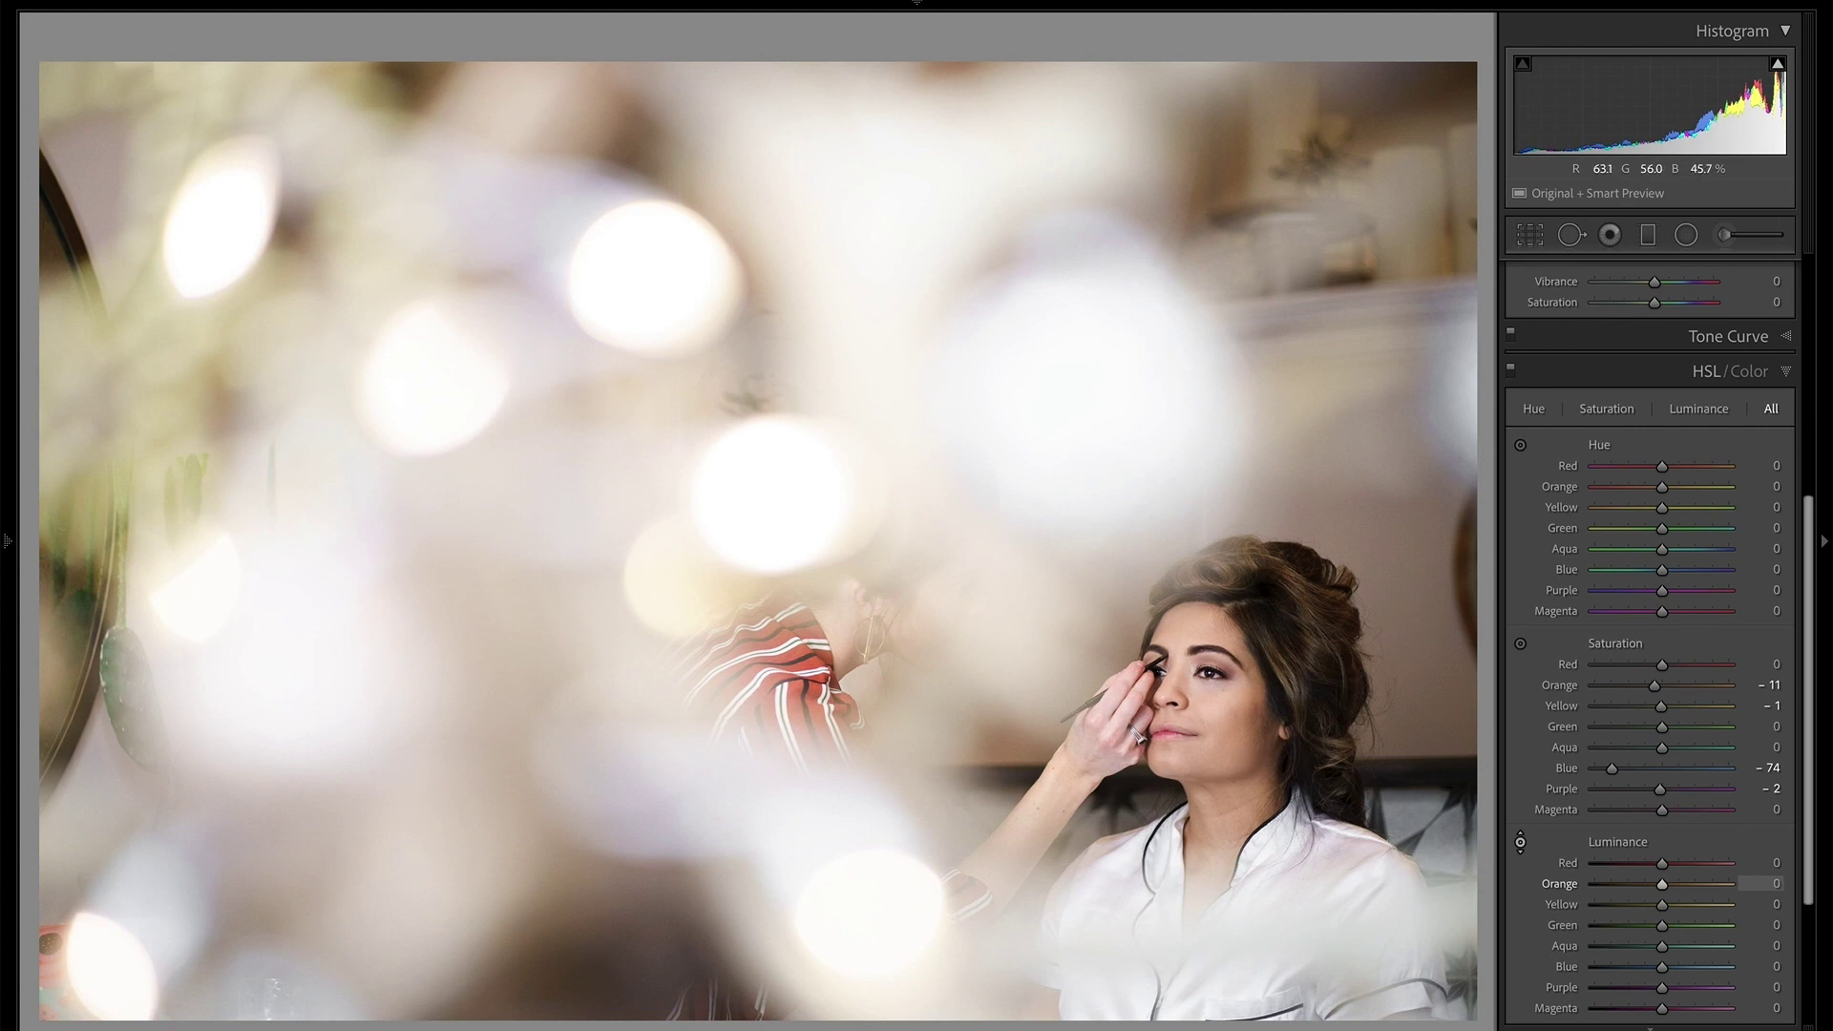
{"action": "left_click_drag", "start_coordinate": [1184, 697], "coordinate": [1184, 689]}
{"action": "left_click_drag", "start_coordinate": [1291, 621], "coordinate": [1291, 691]}
{"action": "key", "text": "ctrl+z"}
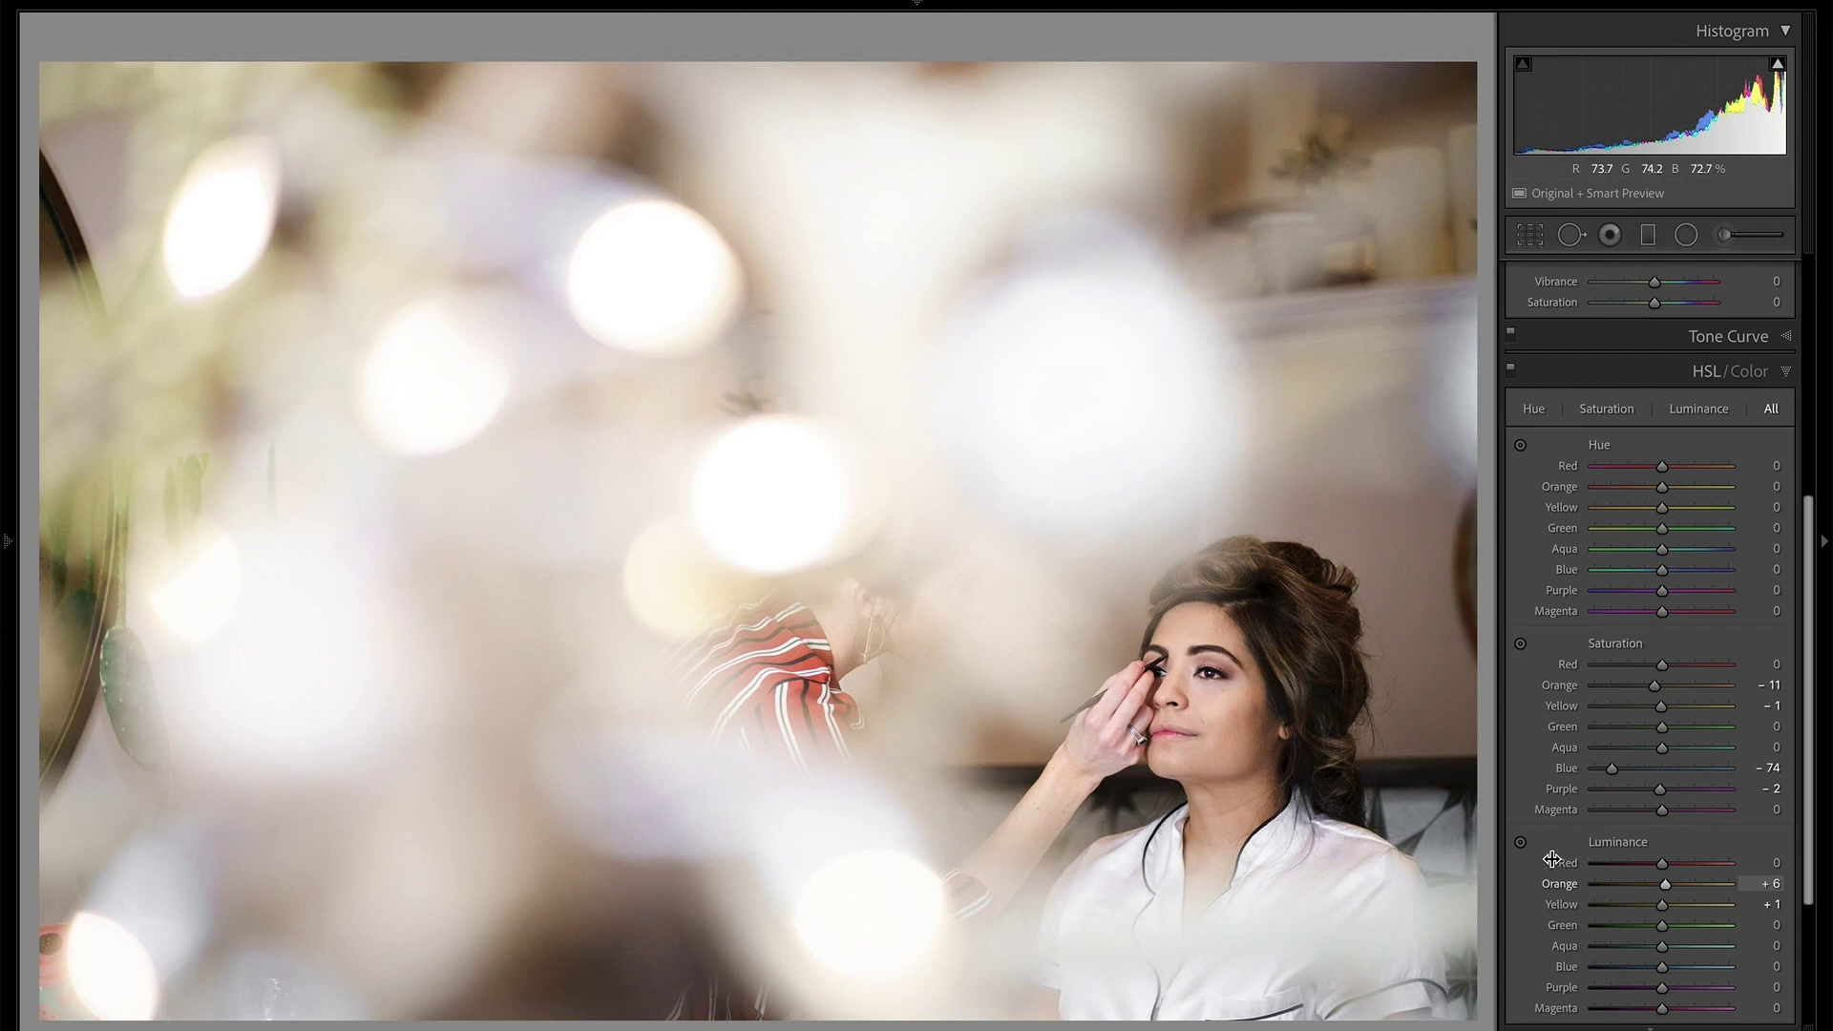
Compare the bride photo repeatedly with its HSL color adjustments off and on
{"action": "left_click", "coordinate": [1512, 371]}
{"action": "left_click", "coordinate": [1512, 372]}
{"action": "left_click", "coordinate": [1512, 372]}
{"action": "left_click", "coordinate": [1512, 371]}
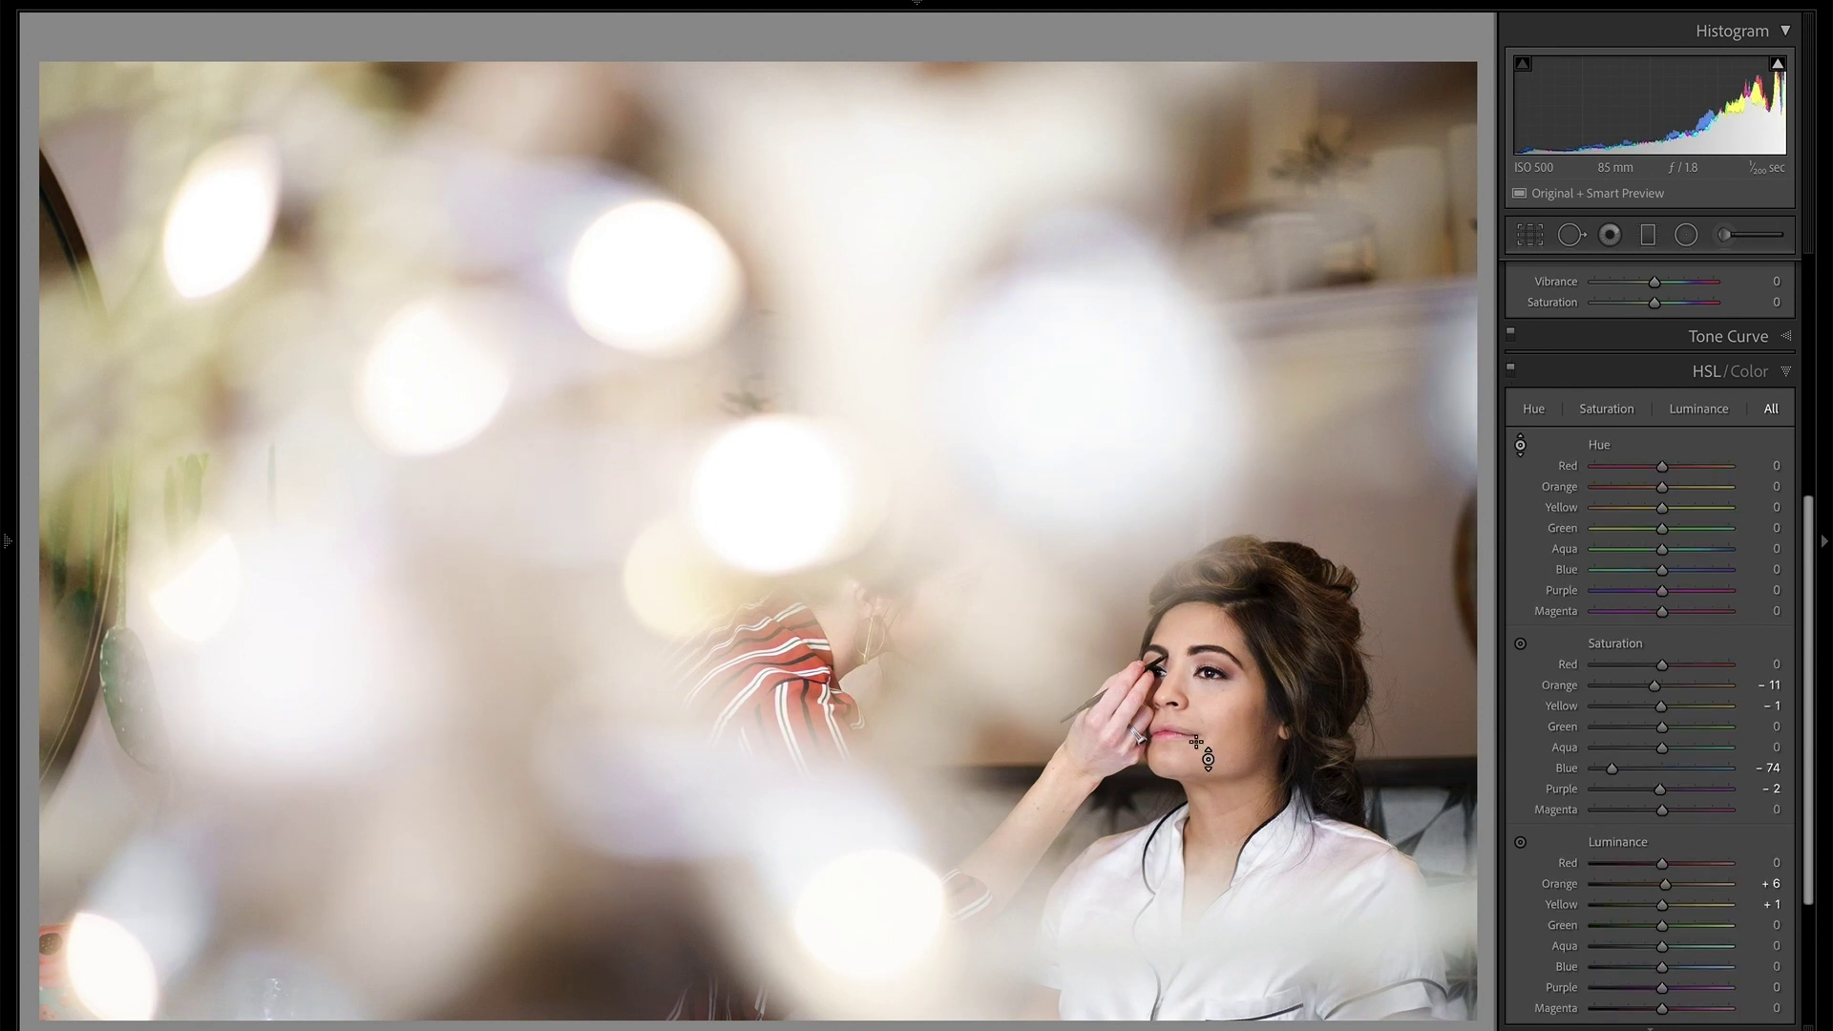
With the Hue targeted adjustment, test shifting the bride's skin tones and set Orange to +8
{"action": "left_click_drag", "start_coordinate": [1184, 706], "coordinate": [1184, 781]}
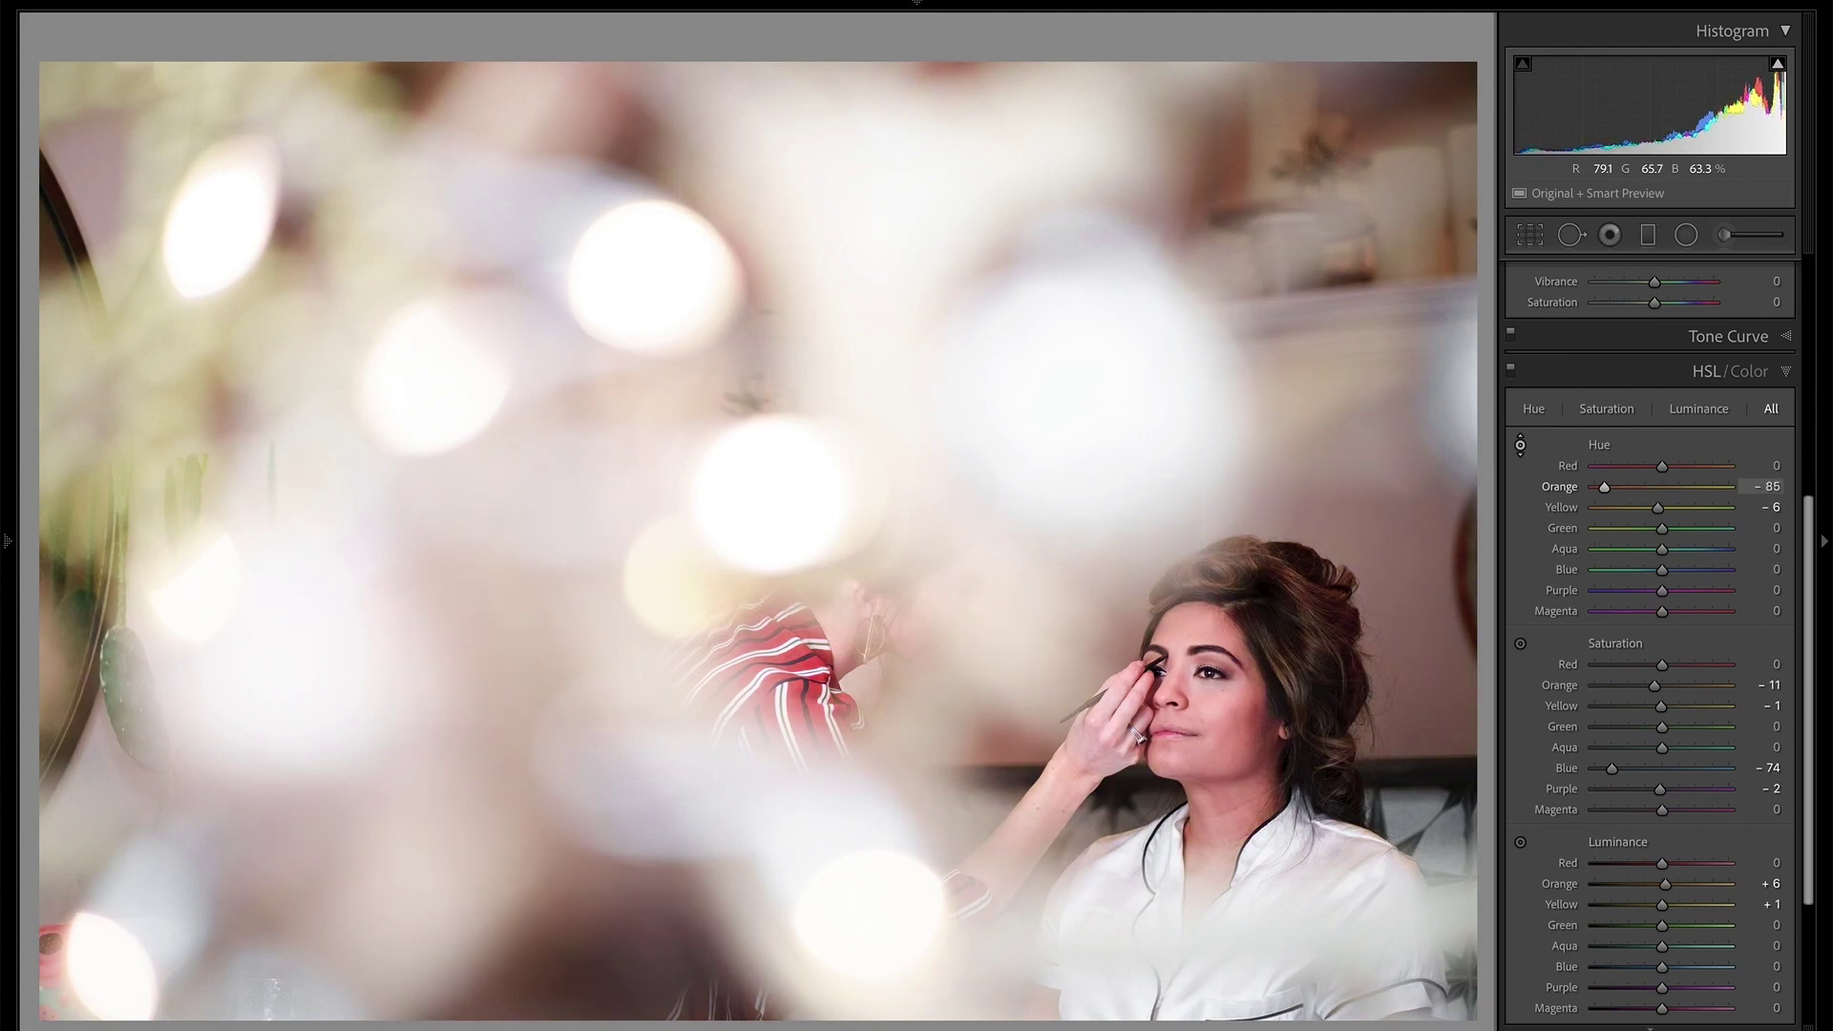
{"action": "left_click_drag", "start_coordinate": [1184, 781], "coordinate": [1184, 714]}
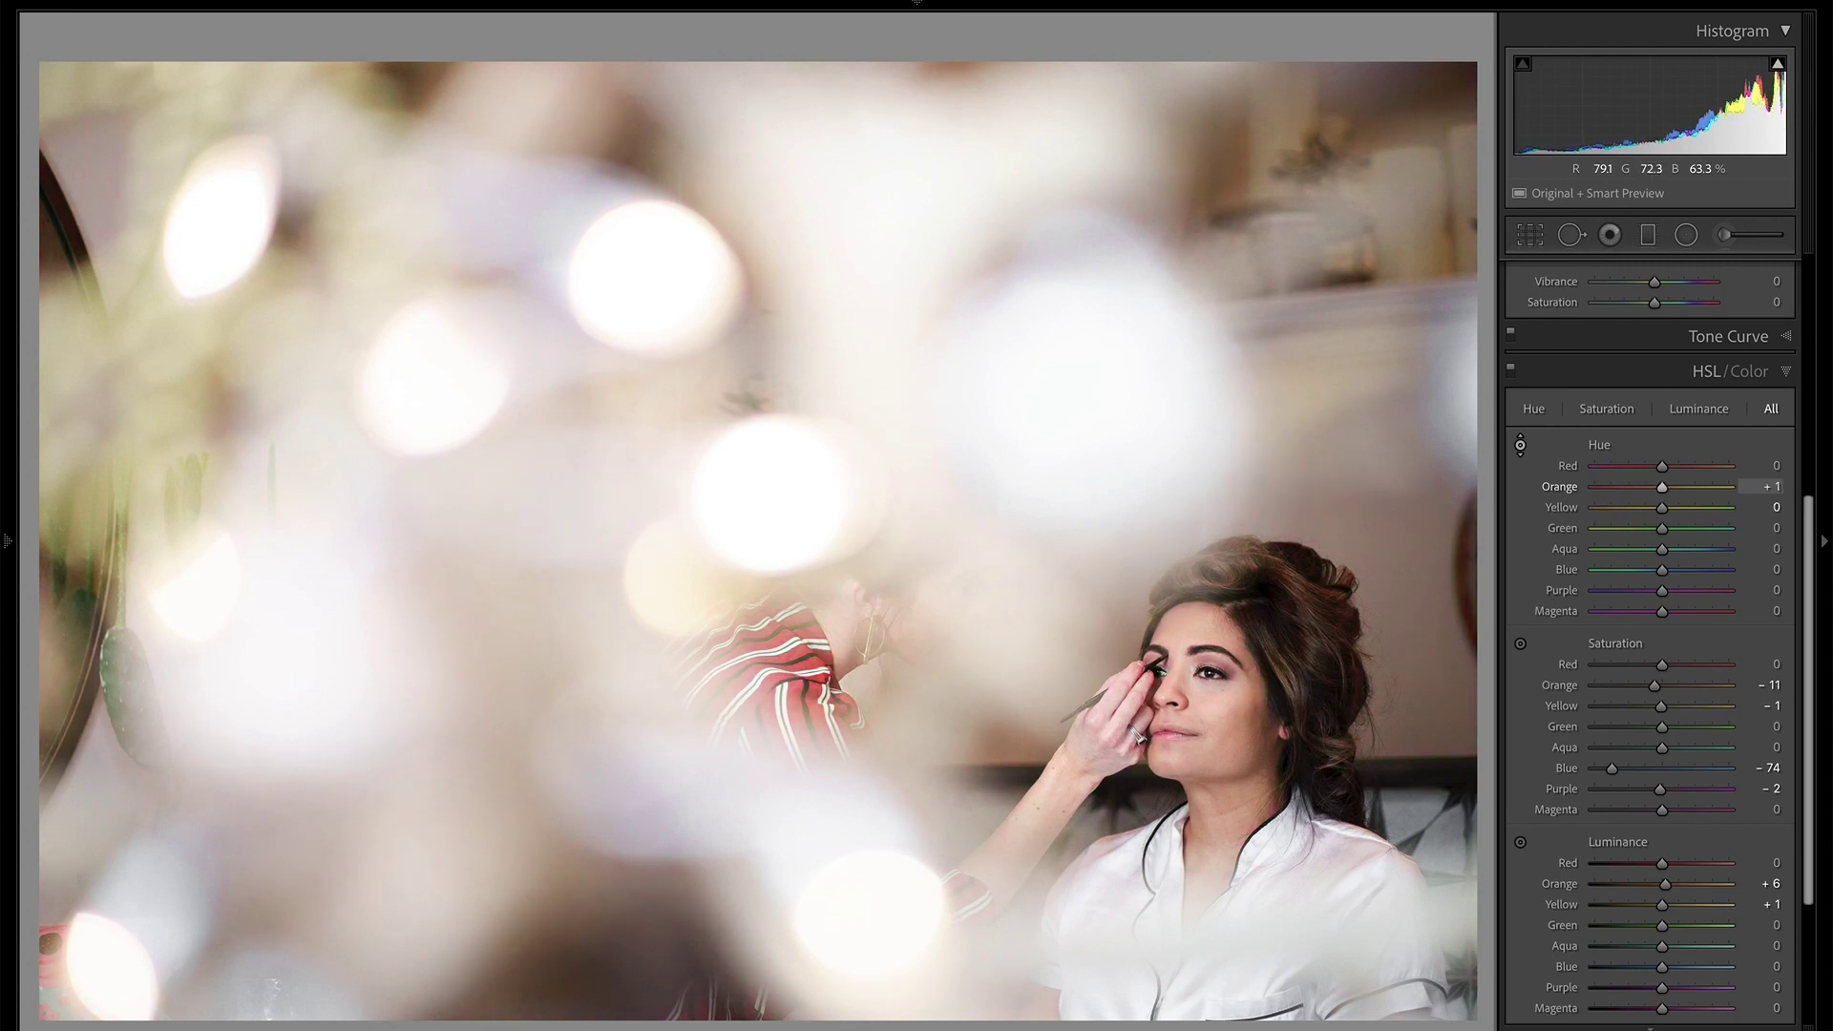
{"action": "left_click_drag", "start_coordinate": [1184, 714], "coordinate": [1183, 710]}
Check the bride photo with HSL off and on, try an Orange hue of +63, and undo it
{"action": "left_click", "coordinate": [1512, 371]}
{"action": "left_click", "coordinate": [1512, 371]}
{"action": "left_click_drag", "start_coordinate": [1666, 488], "coordinate": [1705, 491]}
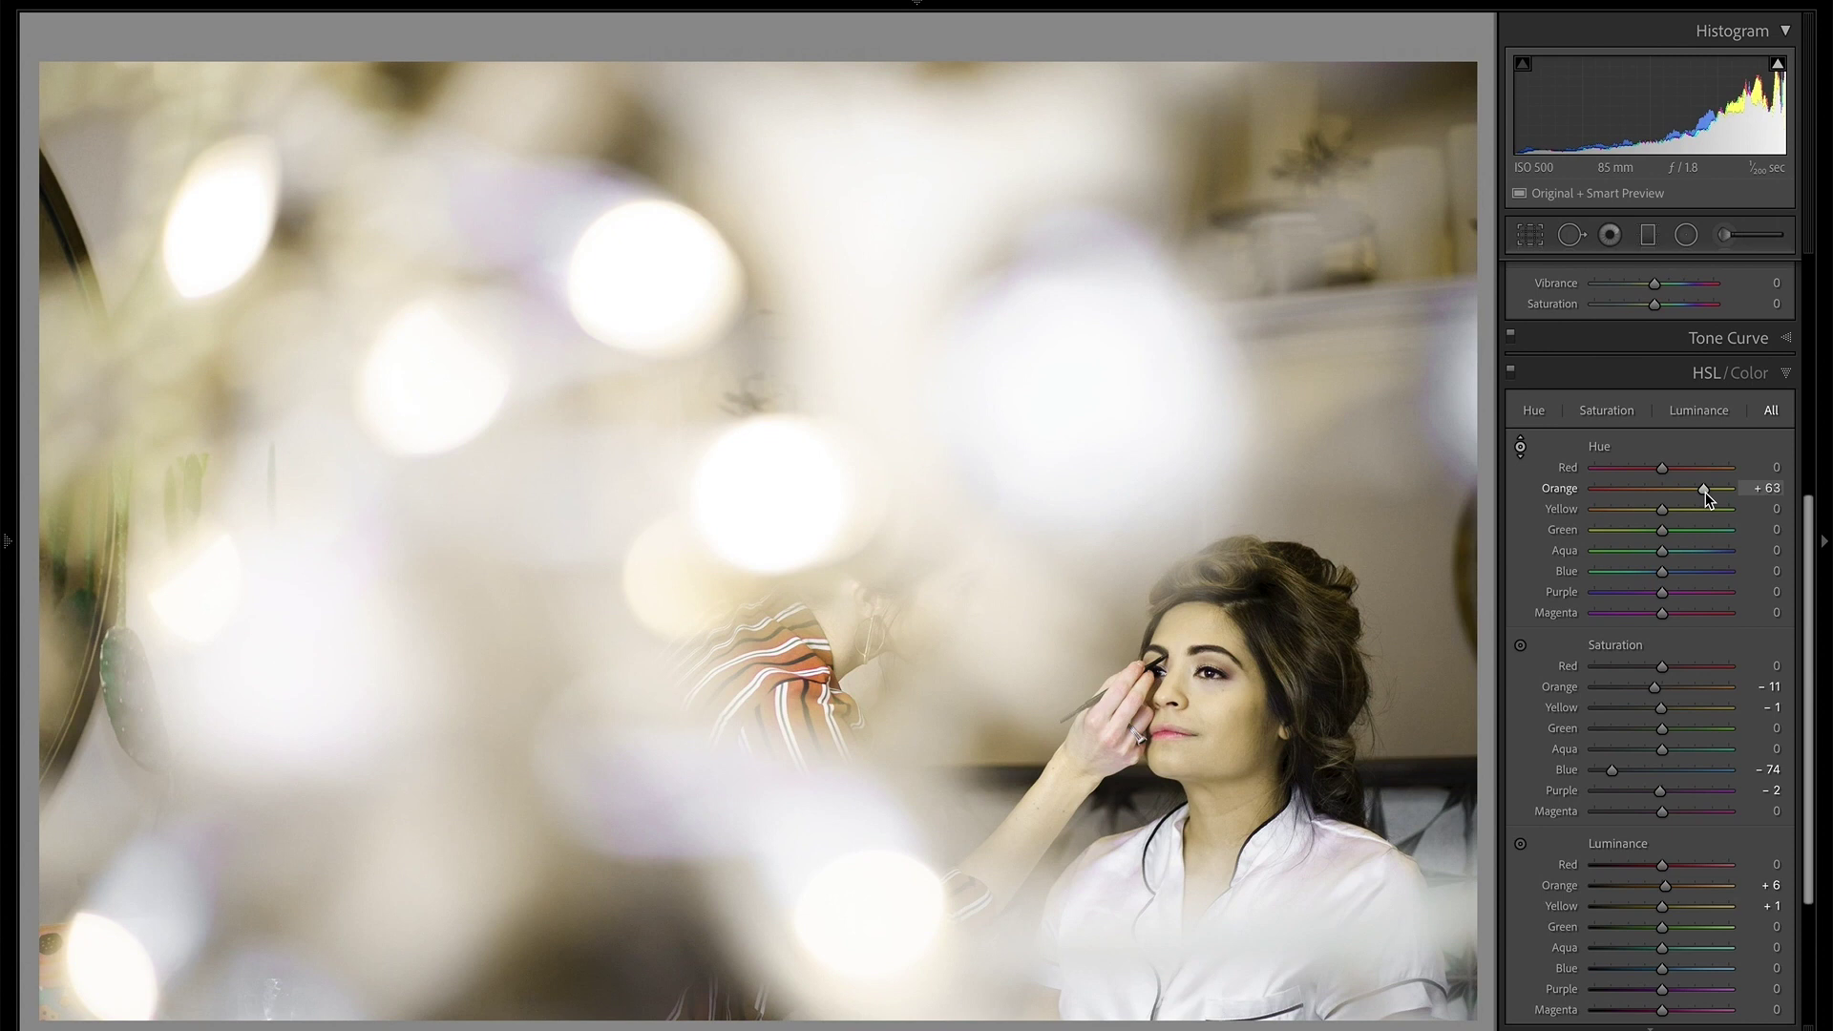
{"action": "key", "text": "ctrl+z"}
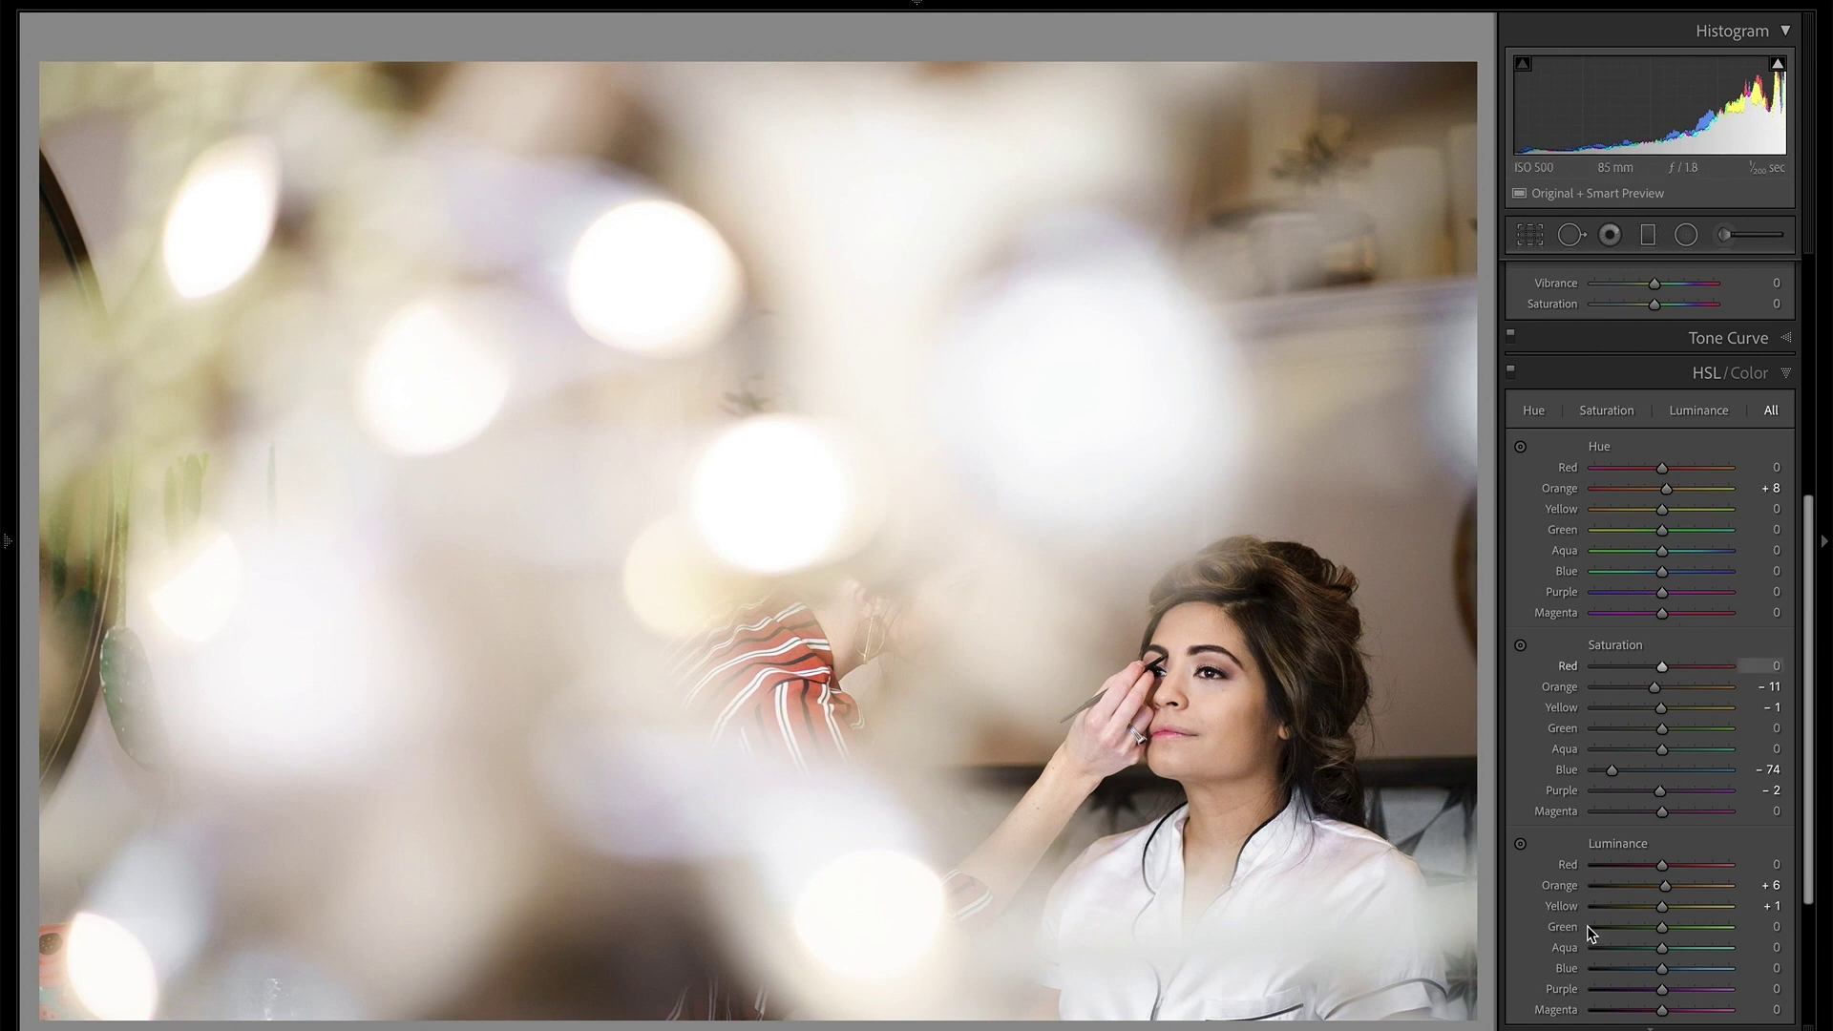
Go to the next photo, of the mother hugging her daughter, and compare it with its HSL adjustments off and on
{"action": "key", "text": "Right"}
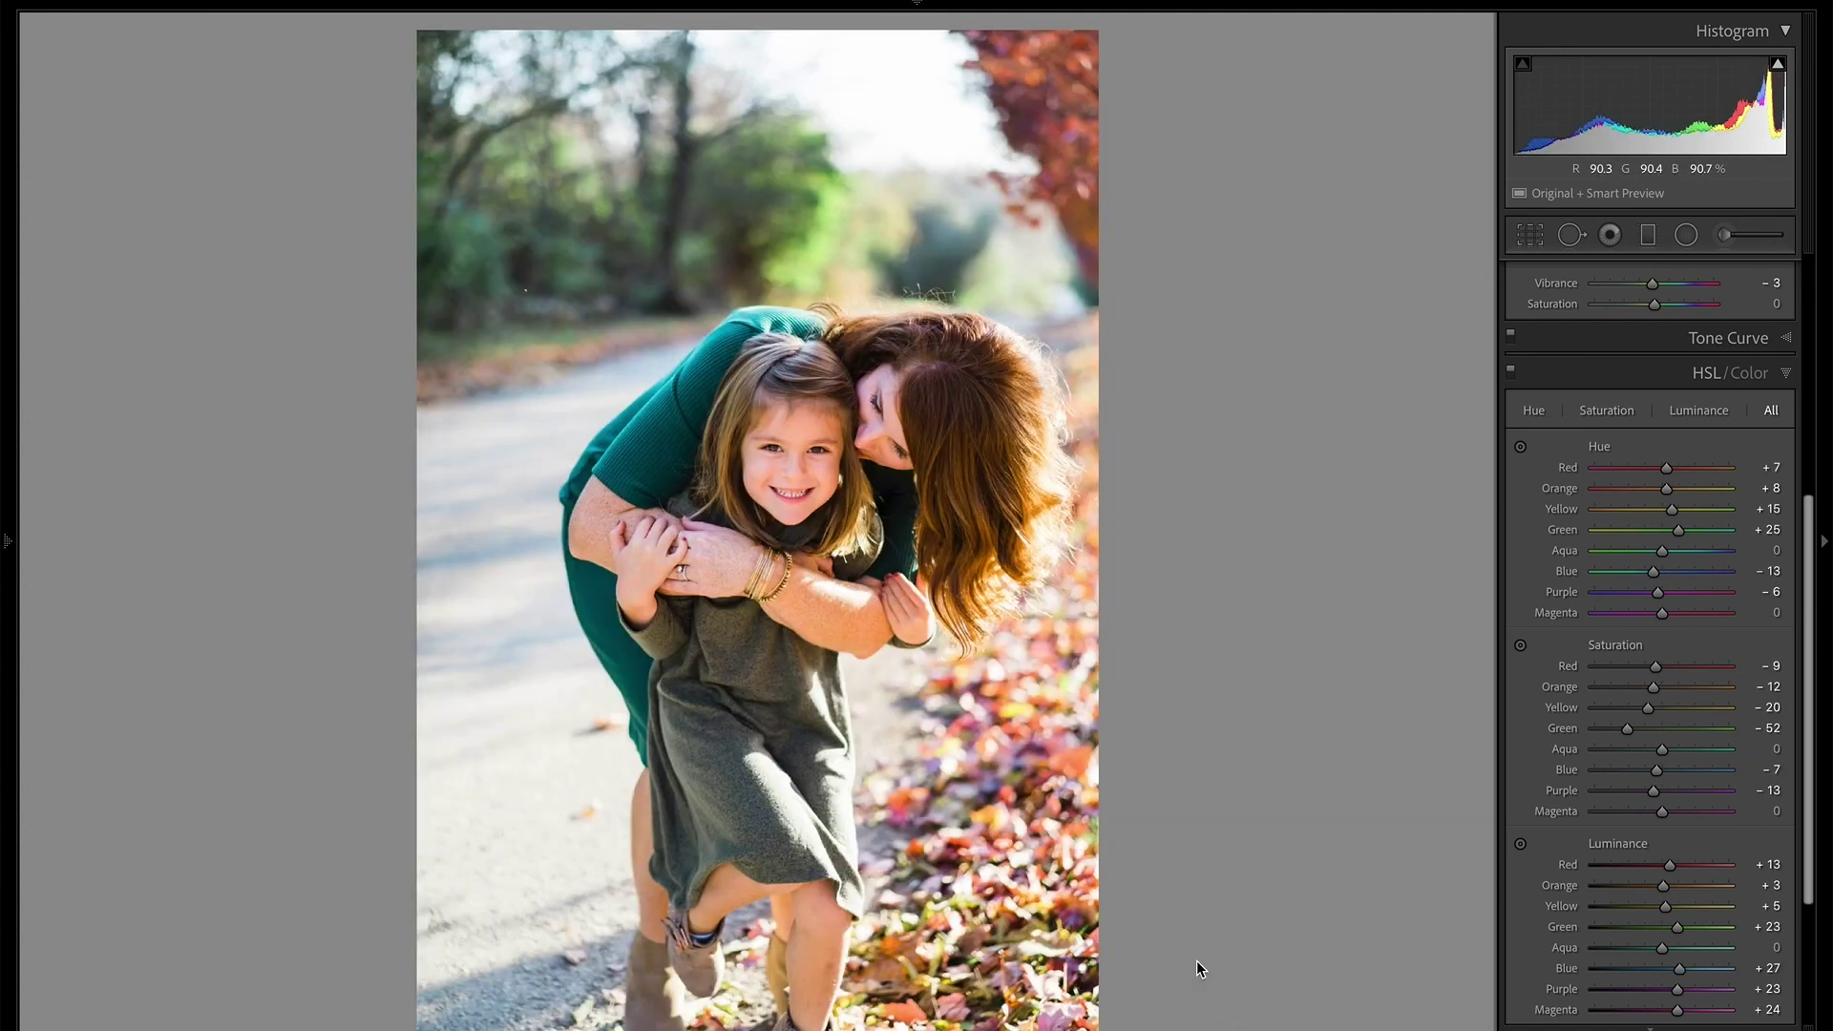
{"action": "left_click", "coordinate": [1509, 371]}
{"action": "left_click", "coordinate": [1509, 374]}
{"action": "left_click", "coordinate": [1509, 374]}
{"action": "left_click", "coordinate": [1509, 374]}
{"action": "left_click", "coordinate": [1510, 372]}
{"action": "left_click", "coordinate": [1510, 371]}
Reset all Hue, Saturation and Luminance adjustments of the mother and daughter photo, and set its white balance temperature to 4,650
{"action": "key", "text": "alt"}
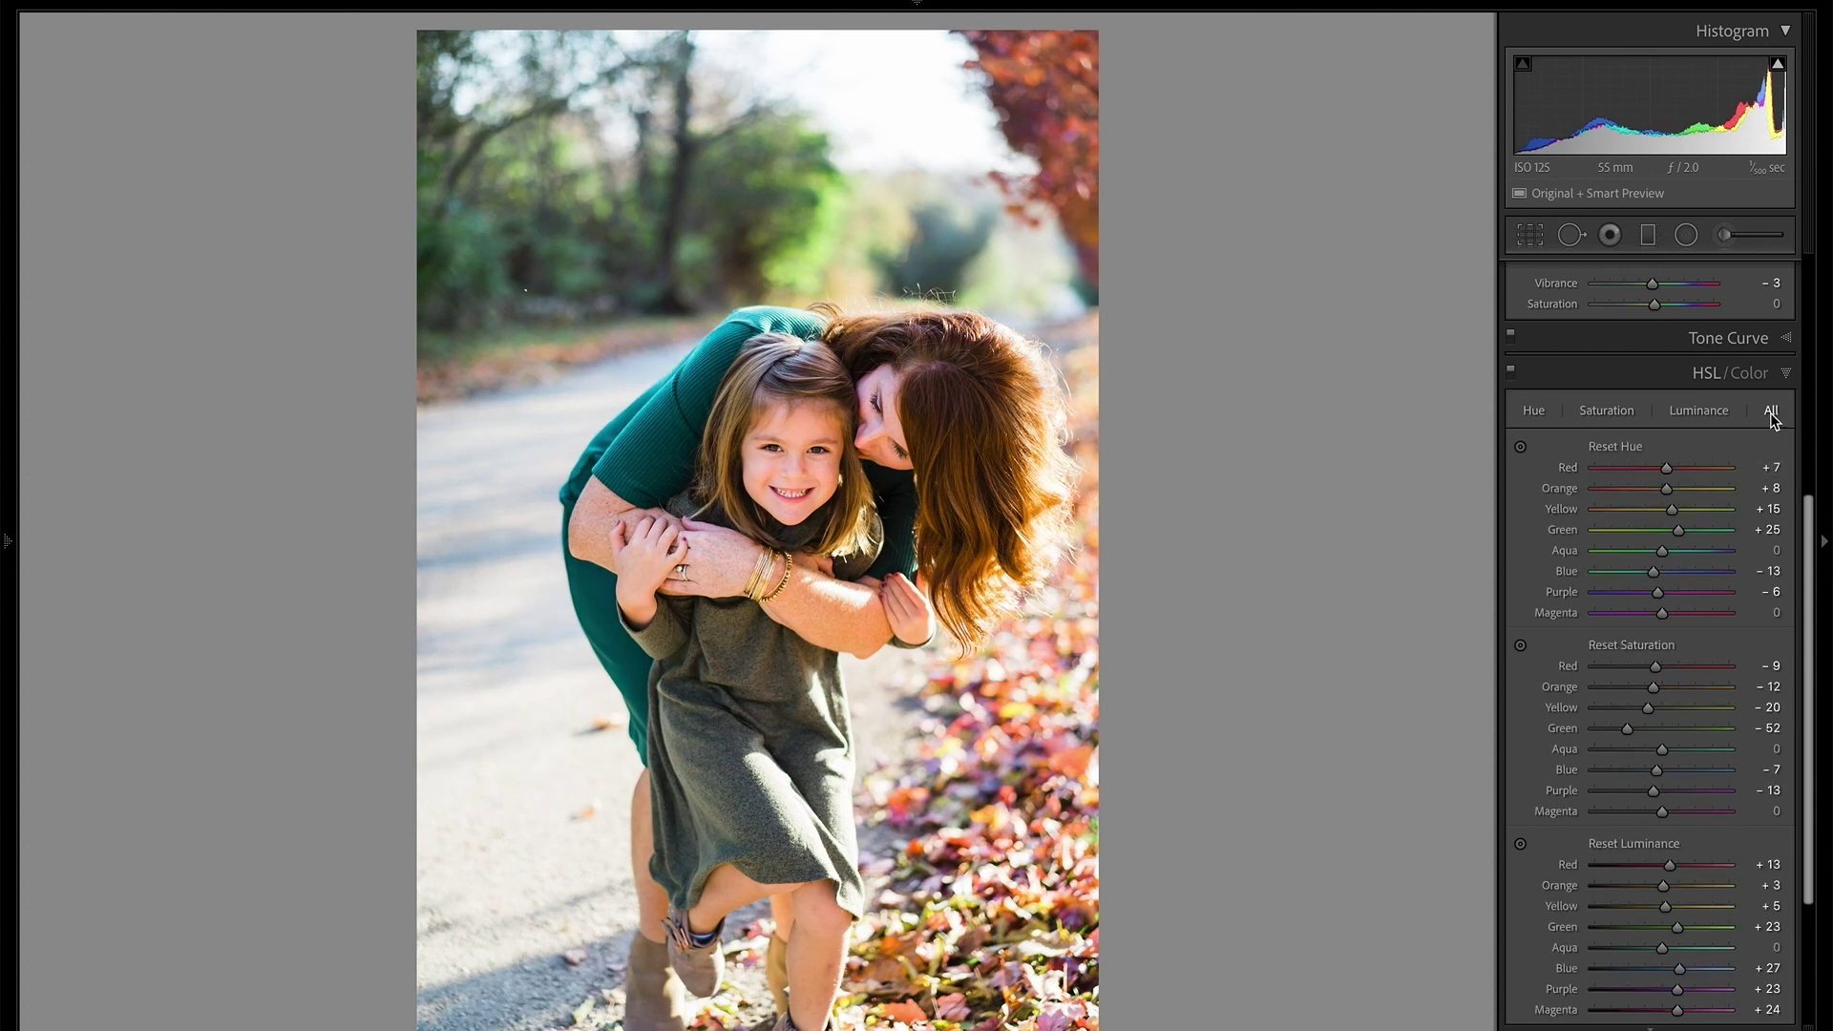
{"action": "left_click", "coordinate": [1616, 448], "text": "alt"}
{"action": "left_click", "coordinate": [1628, 645], "text": "alt"}
{"action": "left_click", "coordinate": [1620, 845], "text": "alt"}
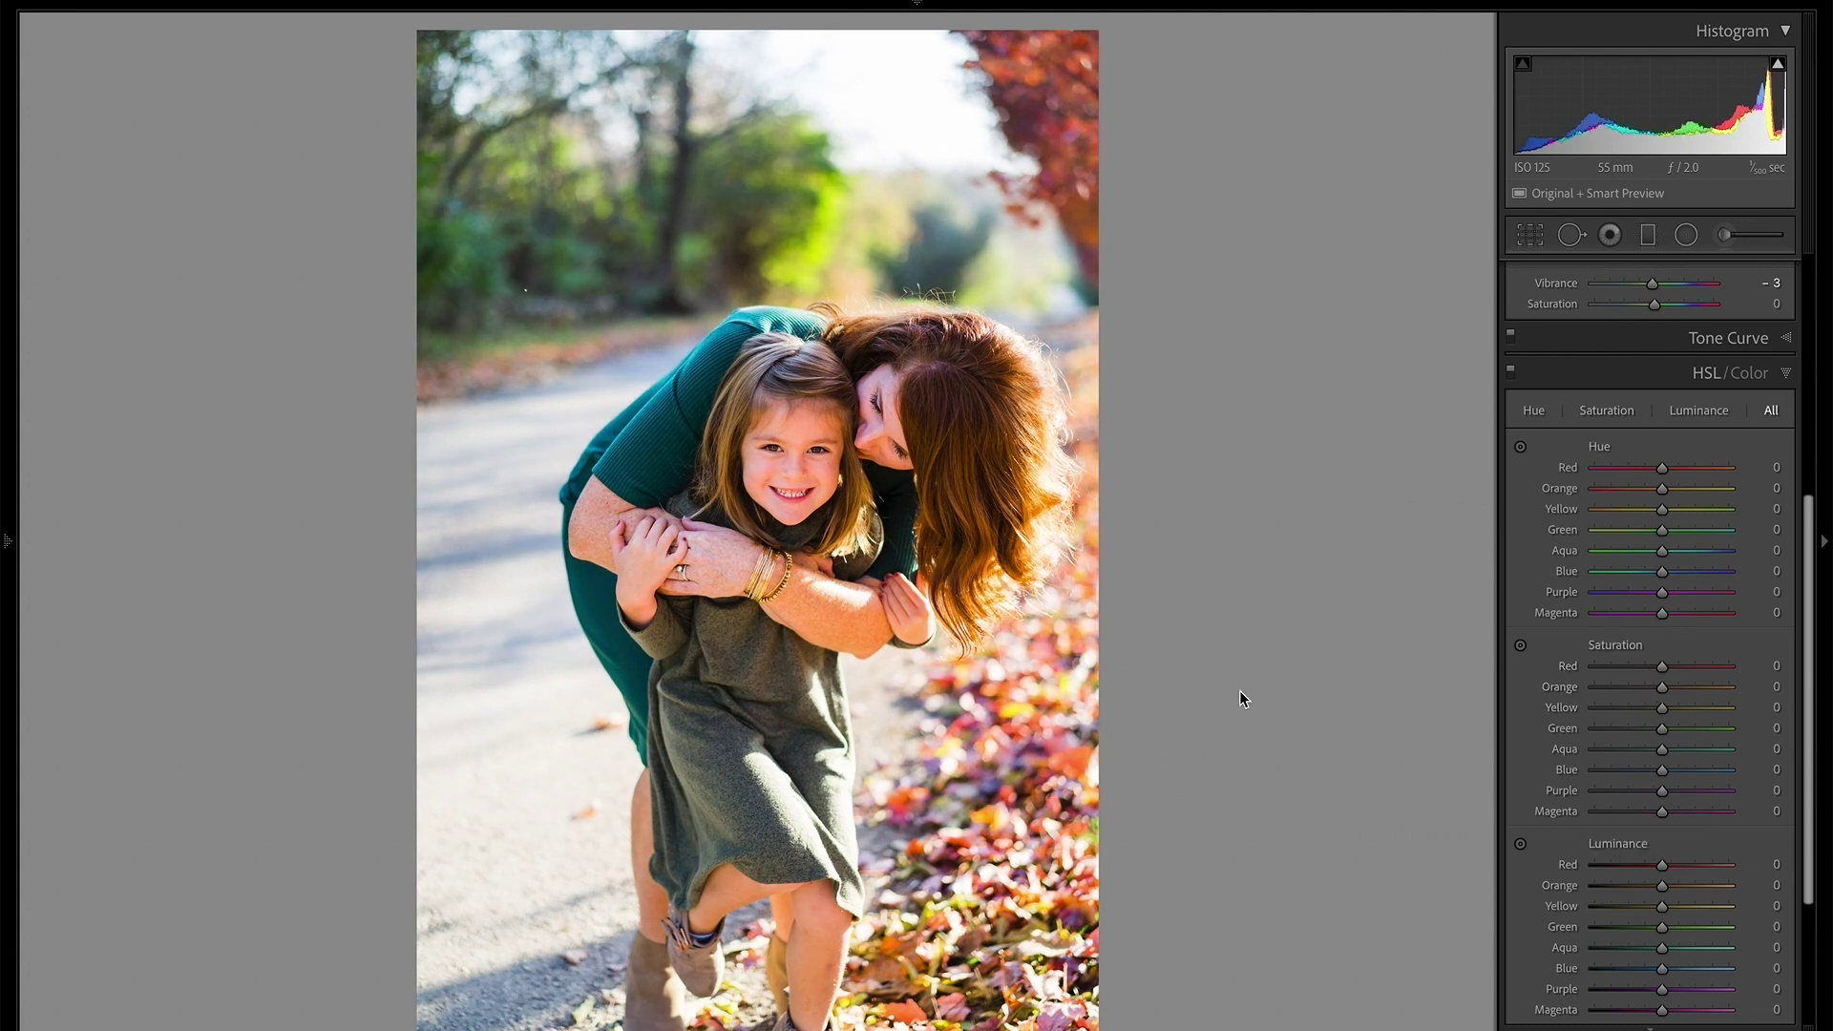
{"action": "scroll", "coordinate": [1683, 400], "scroll_direction": "up", "scroll_amount": 8}
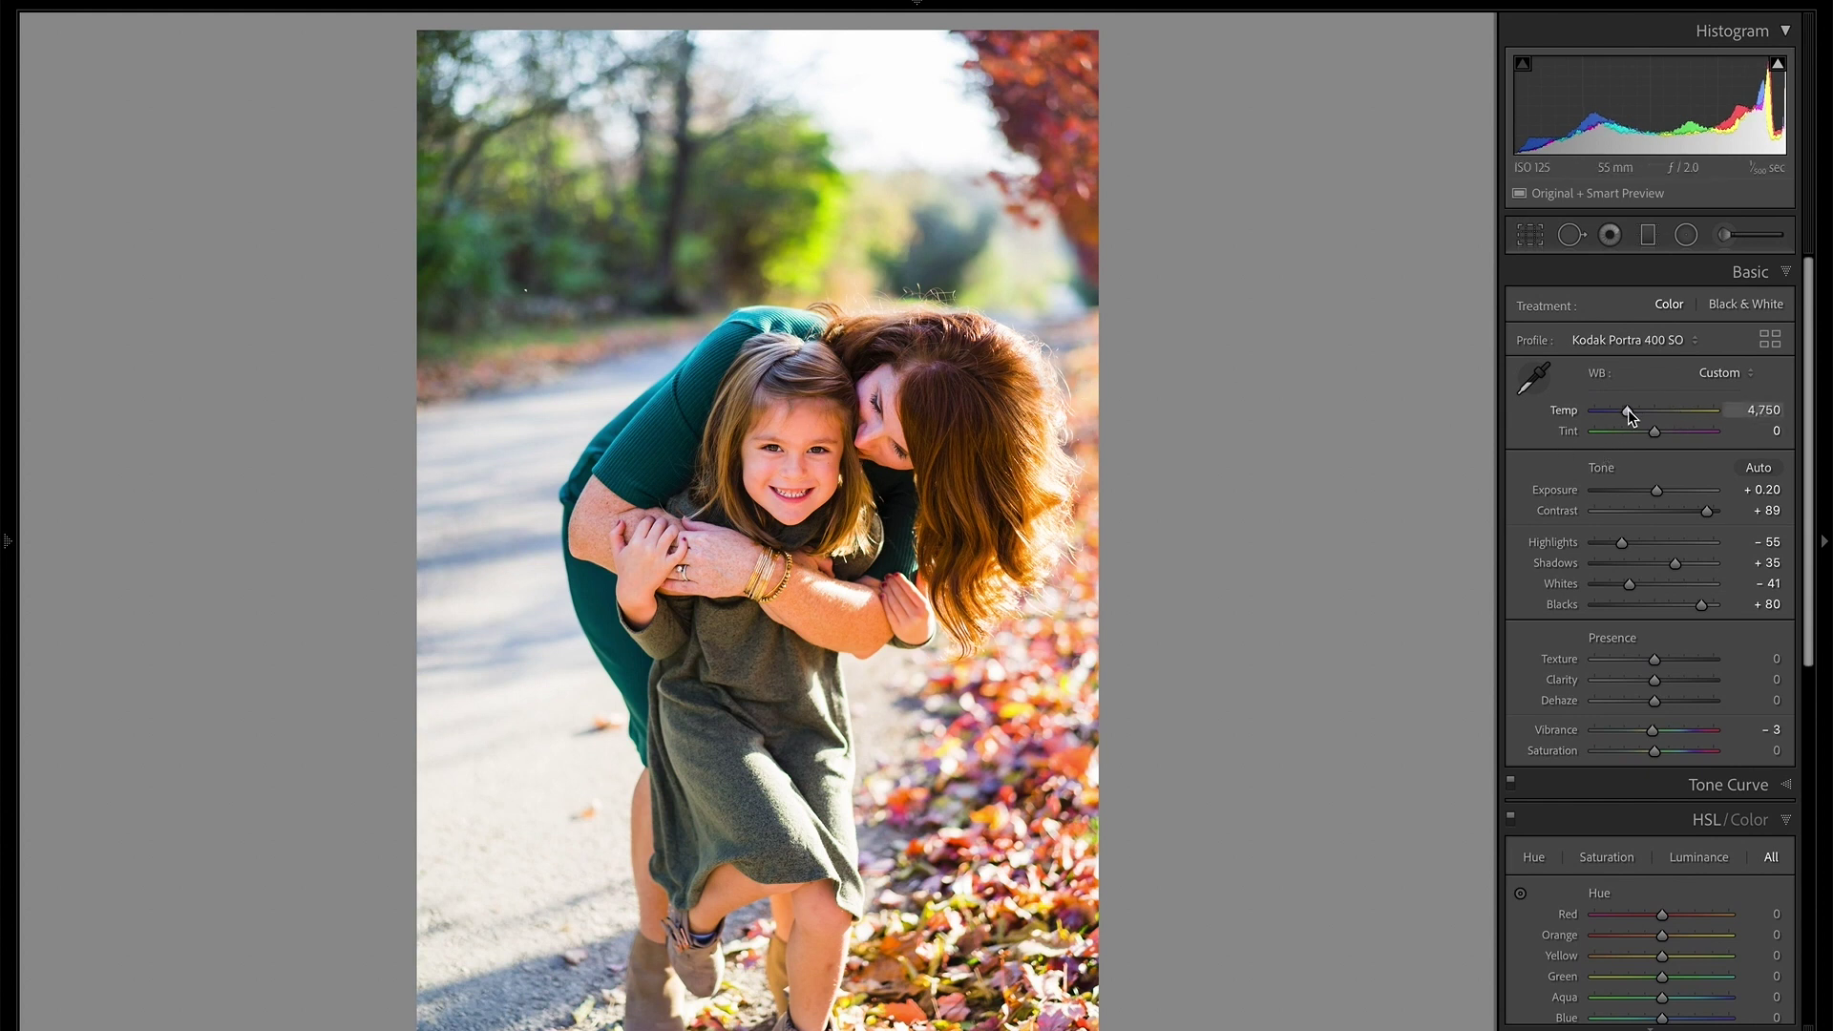
{"action": "left_click_drag", "start_coordinate": [1630, 417], "coordinate": [1630, 417]}
With the Saturation targeted adjustment, lower Blue to -39 and Aqua to -2 from the shadows on the road
{"action": "scroll", "coordinate": [1647, 823], "scroll_direction": "down", "scroll_amount": 8}
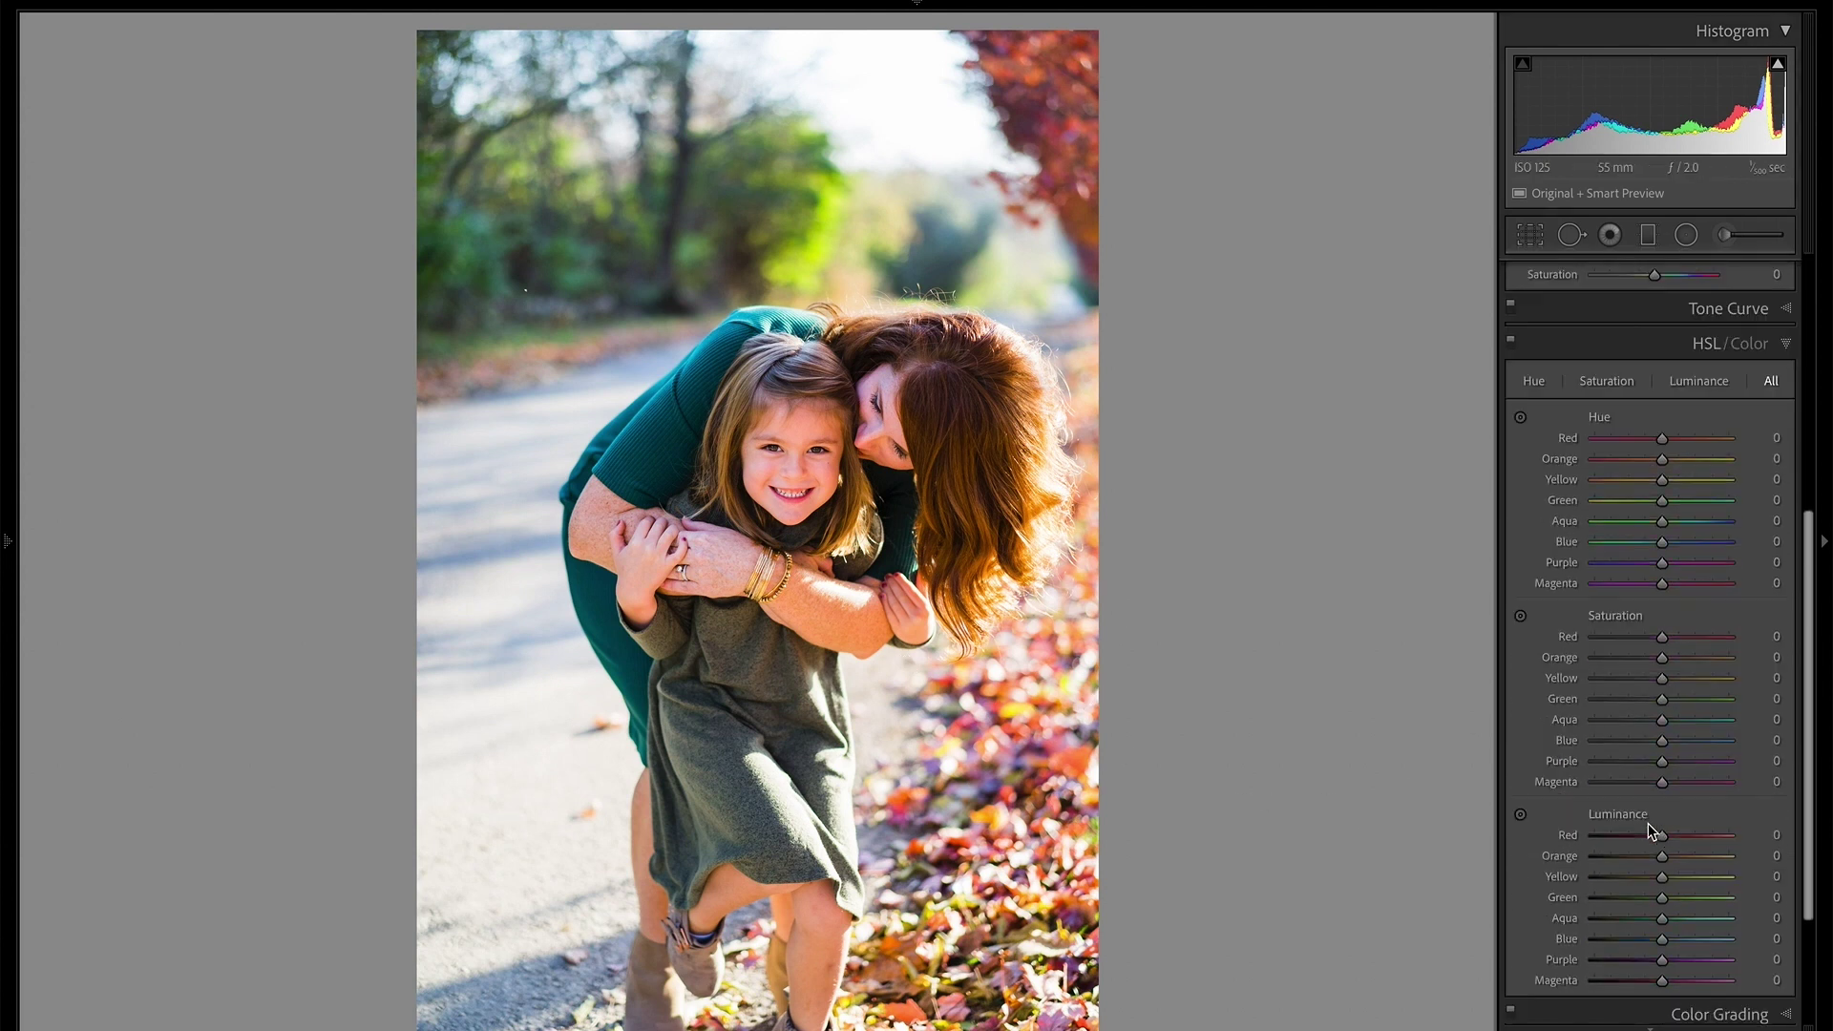
{"action": "scroll", "coordinate": [1648, 823], "scroll_direction": "down", "scroll_amount": 1}
{"action": "scroll", "coordinate": [1648, 823], "scroll_direction": "up", "scroll_amount": 1}
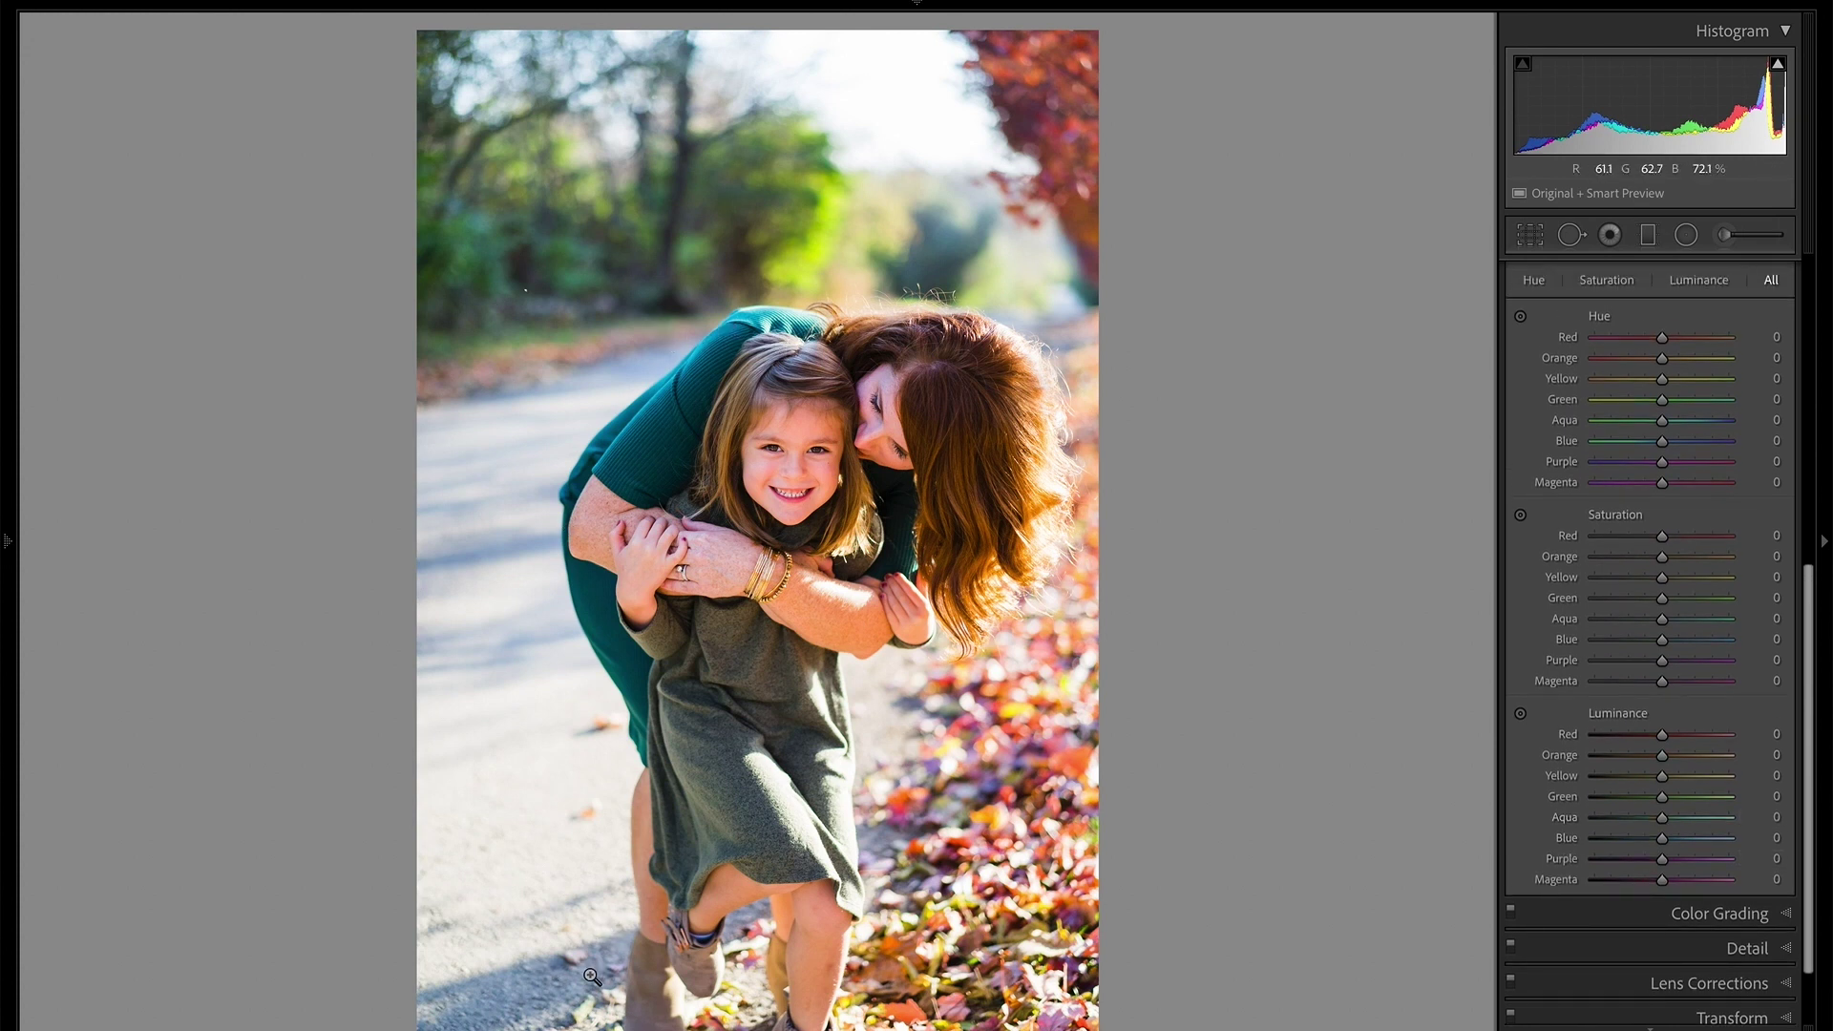
{"action": "key", "text": "ctrl+alt+shift+s"}
{"action": "left_click_drag", "start_coordinate": [540, 975], "coordinate": [540, 1013]}
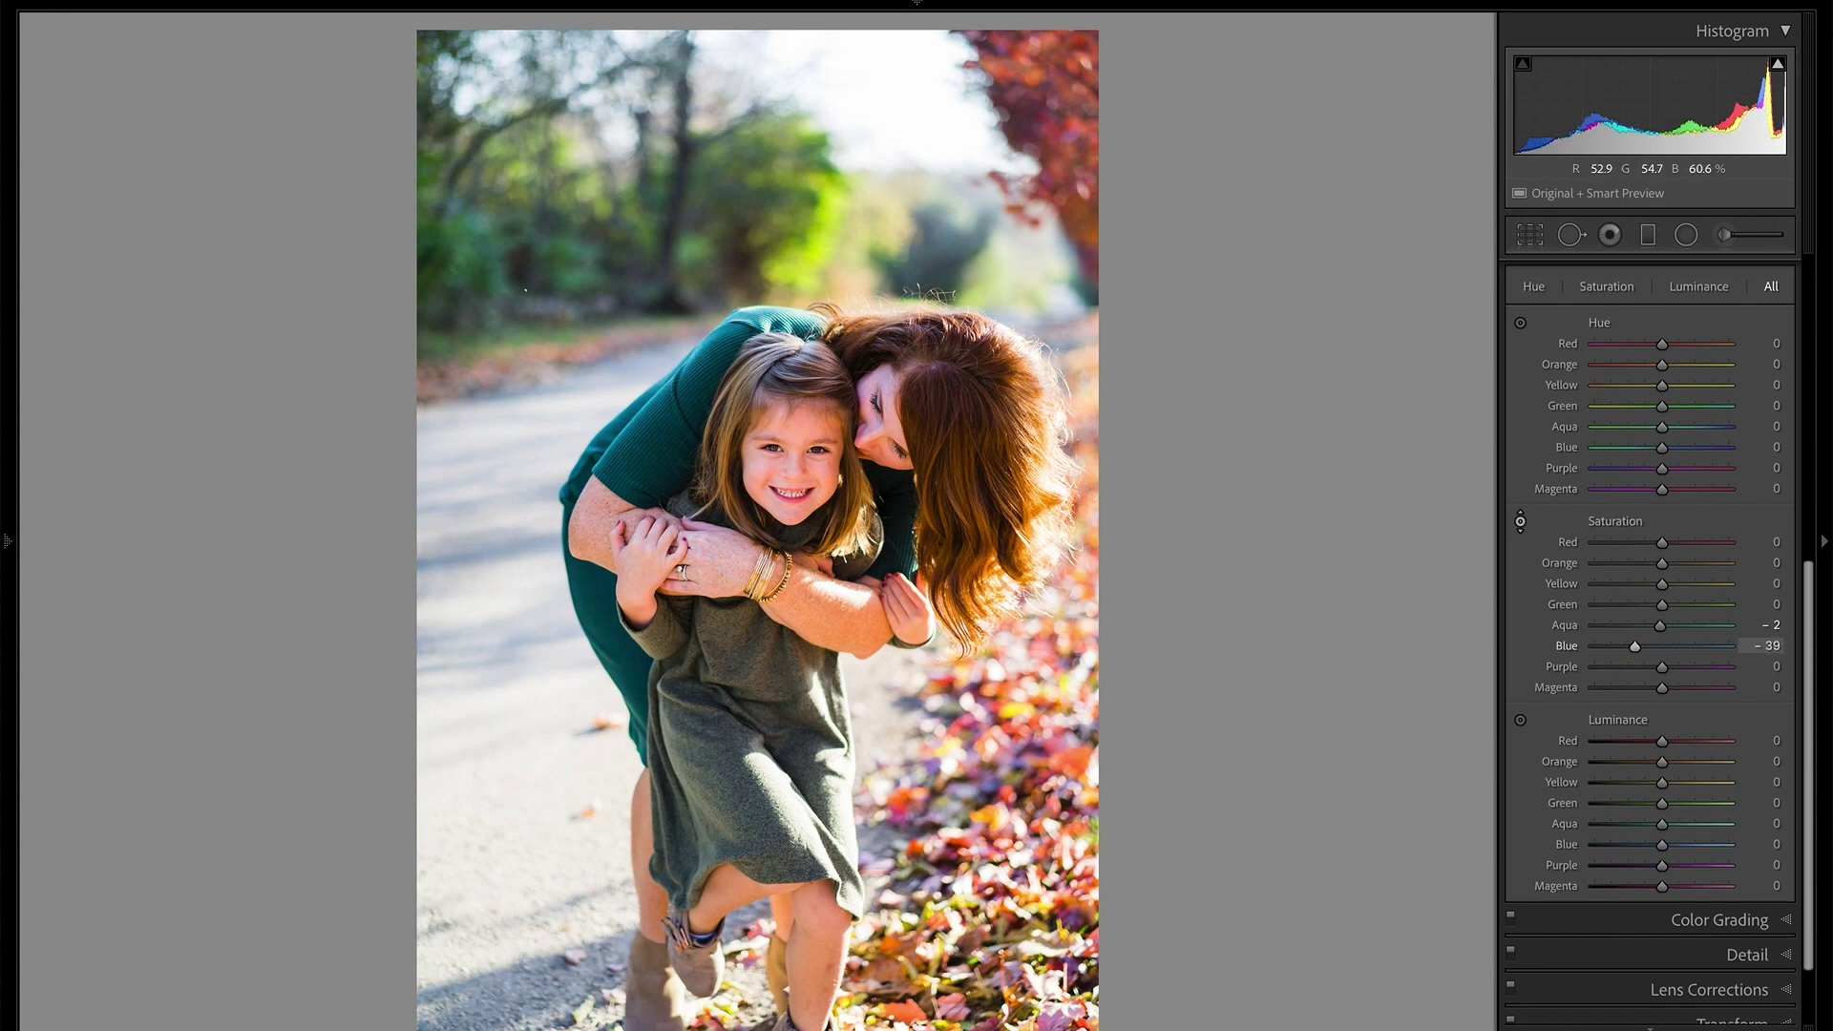
Compare the road's color with the HSL adjustments off and on
{"action": "scroll", "coordinate": [1666, 407], "scroll_direction": "up", "scroll_amount": 3}
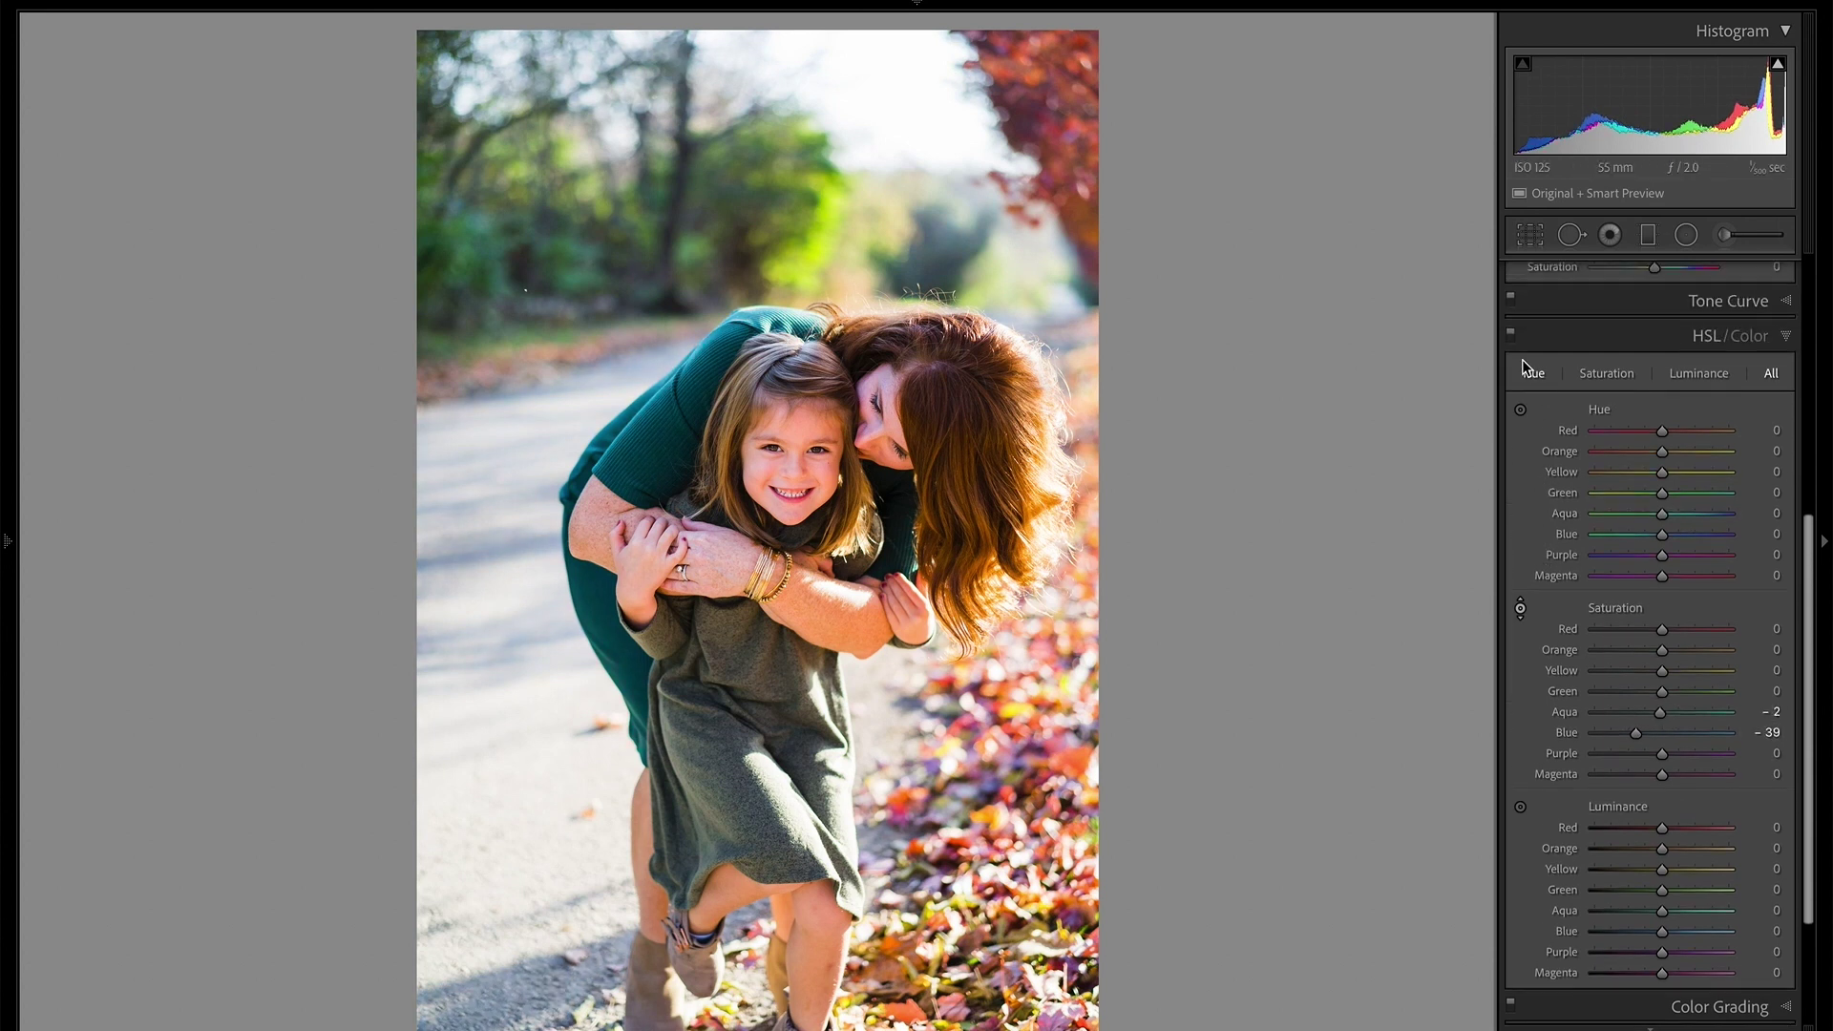
{"action": "left_click", "coordinate": [1511, 334]}
{"action": "left_click", "coordinate": [1511, 334]}
{"action": "left_click", "coordinate": [1512, 335]}
{"action": "left_click", "coordinate": [1512, 335]}
Lower Purple saturation to -1 with the targeted adjustment, and compare the photo with HSL off and on
{"action": "left_click_drag", "start_coordinate": [668, 362], "coordinate": [668, 365]}
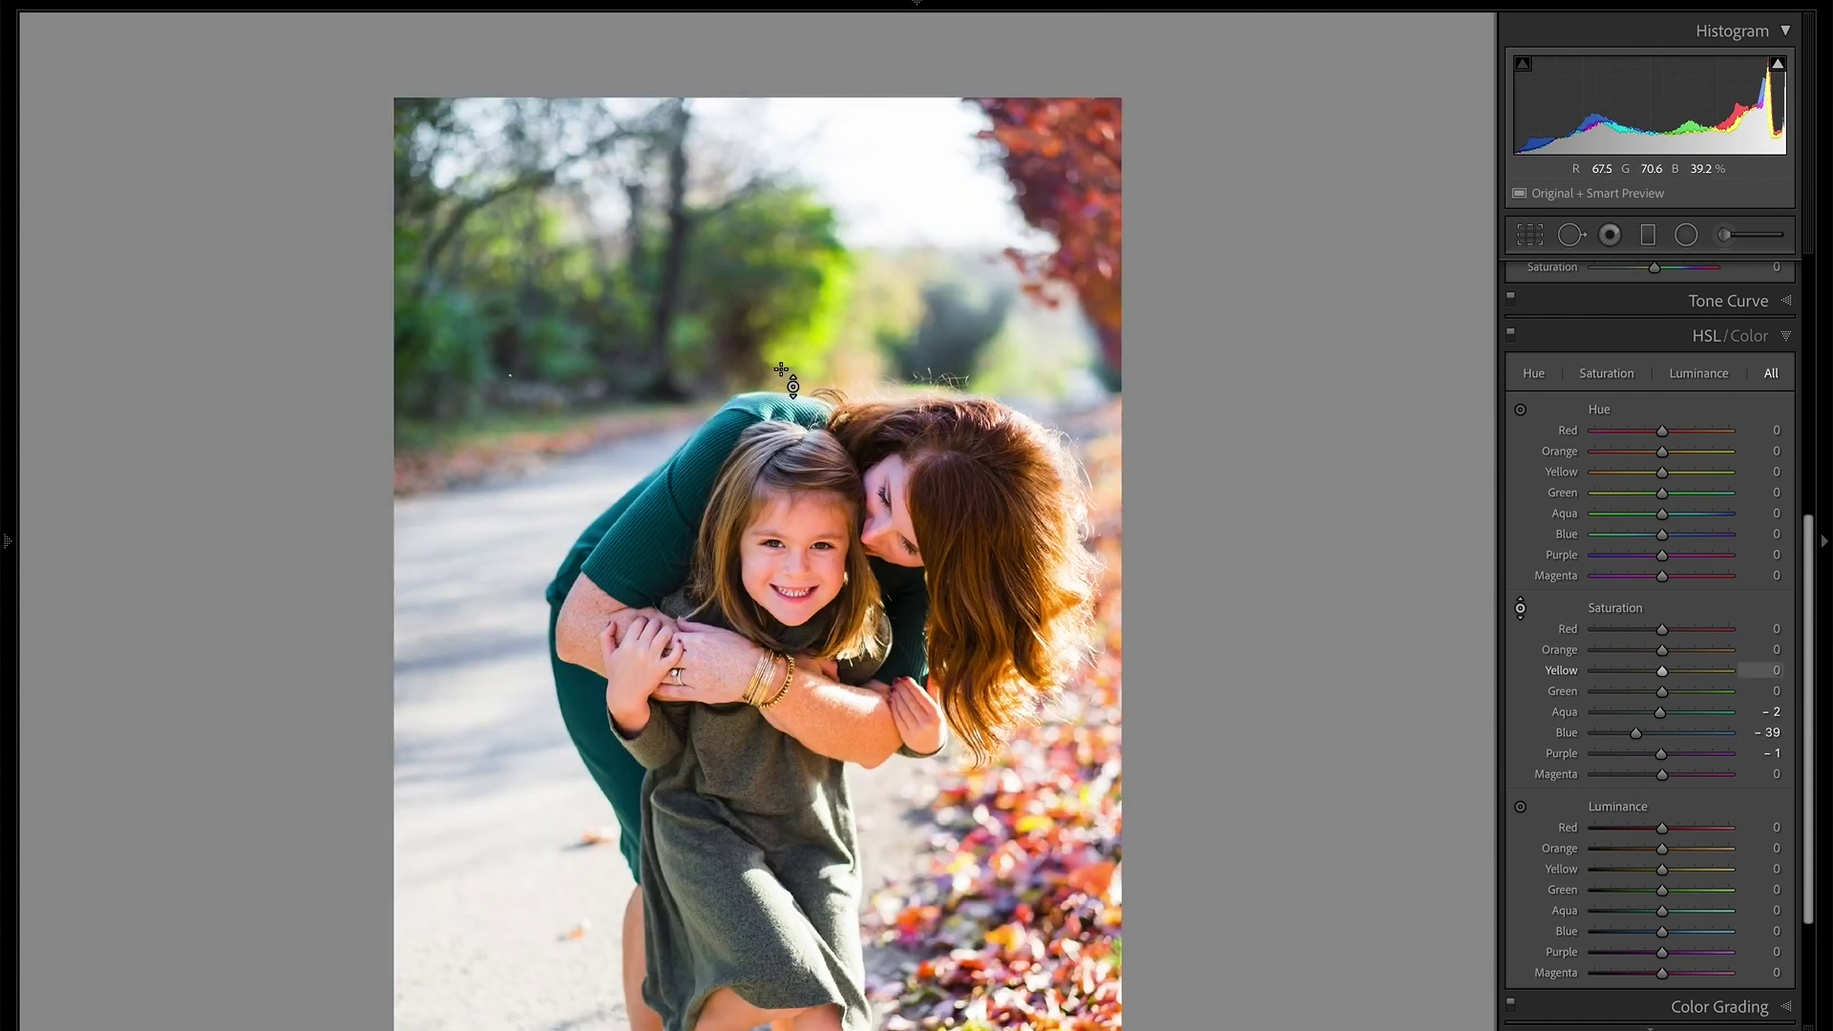
{"action": "scroll", "coordinate": [732, 466], "scroll_direction": "down", "scroll_amount": 2}
{"action": "scroll", "coordinate": [732, 466], "scroll_direction": "down", "scroll_amount": 2}
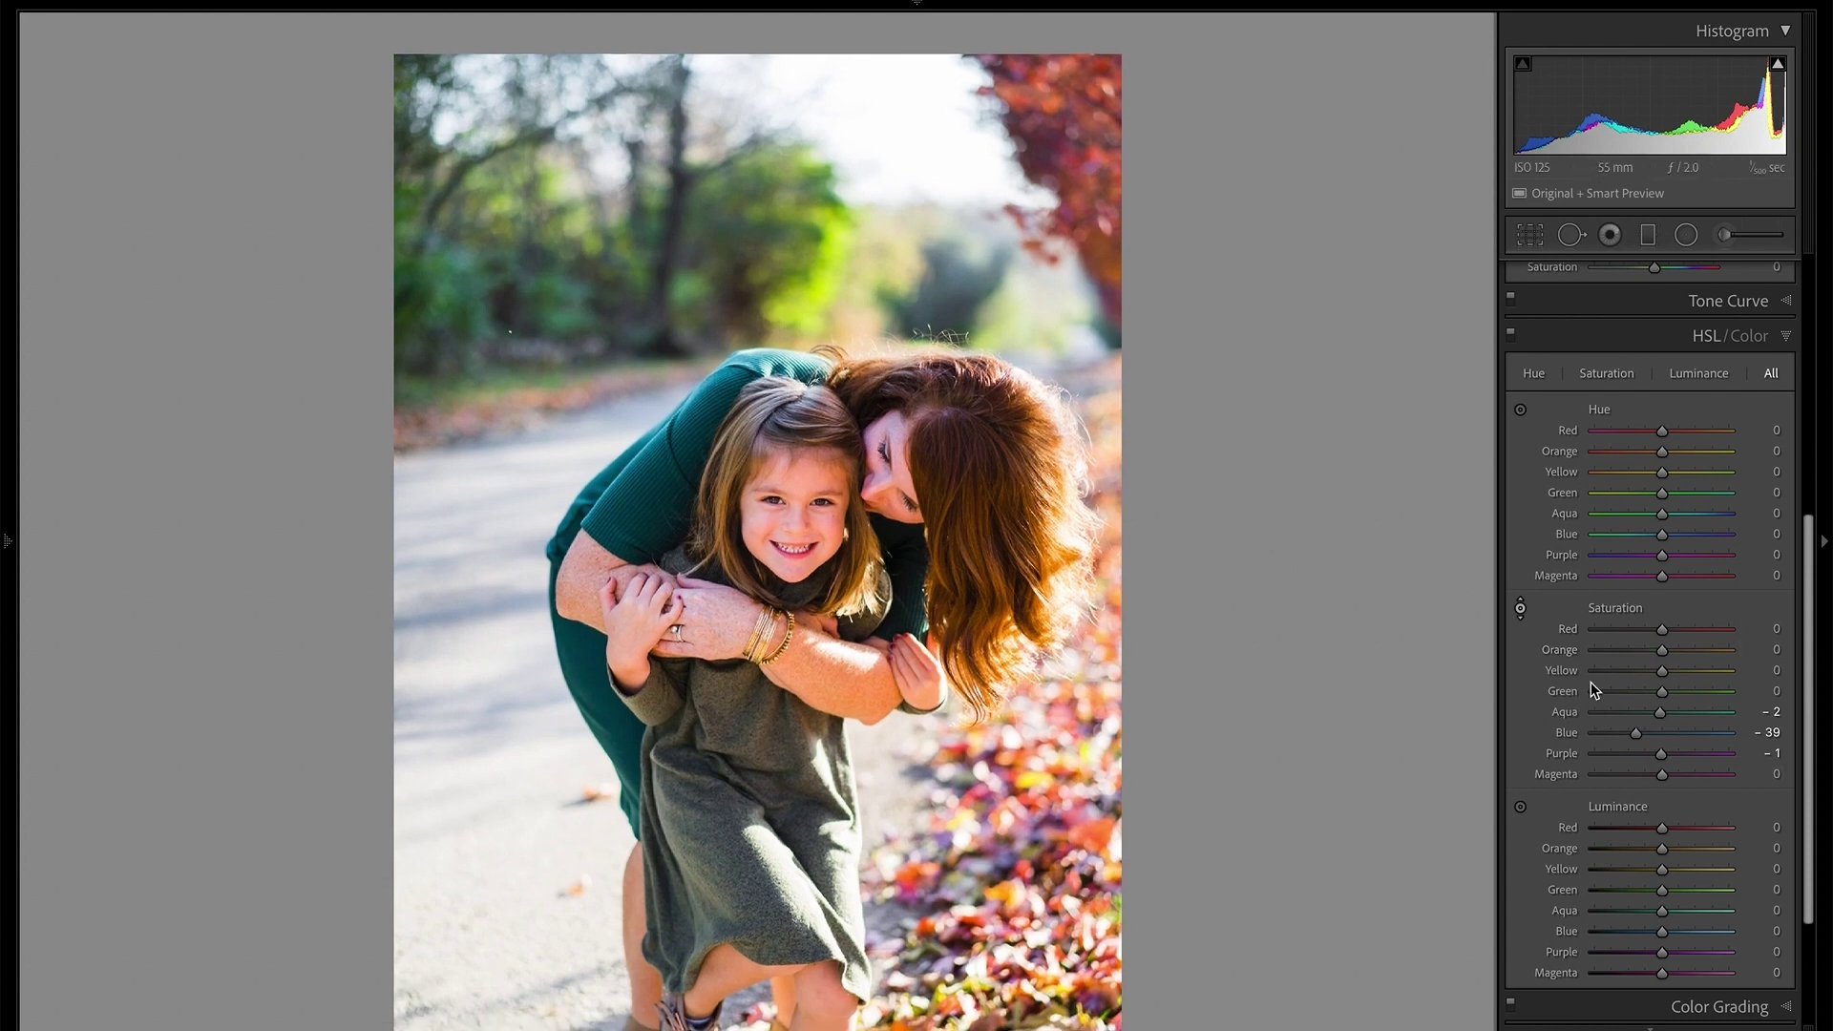
{"action": "left_click", "coordinate": [1511, 336]}
{"action": "left_click", "coordinate": [1511, 337]}
With the Luminance targeted adjustment, set Orange to -6, Yellow to -11 and Blue to +3, and compare the result off and on
{"action": "left_click", "coordinate": [1519, 807]}
{"action": "left_click_drag", "start_coordinate": [809, 475], "coordinate": [806, 494]}
{"action": "mouse_move", "coordinate": [458, 535]}
{"action": "left_mouse_down"}
{"action": "mouse_move", "coordinate": [458, 499]}
{"action": "mouse_move", "coordinate": [458, 517]}
{"action": "left_mouse_up"}
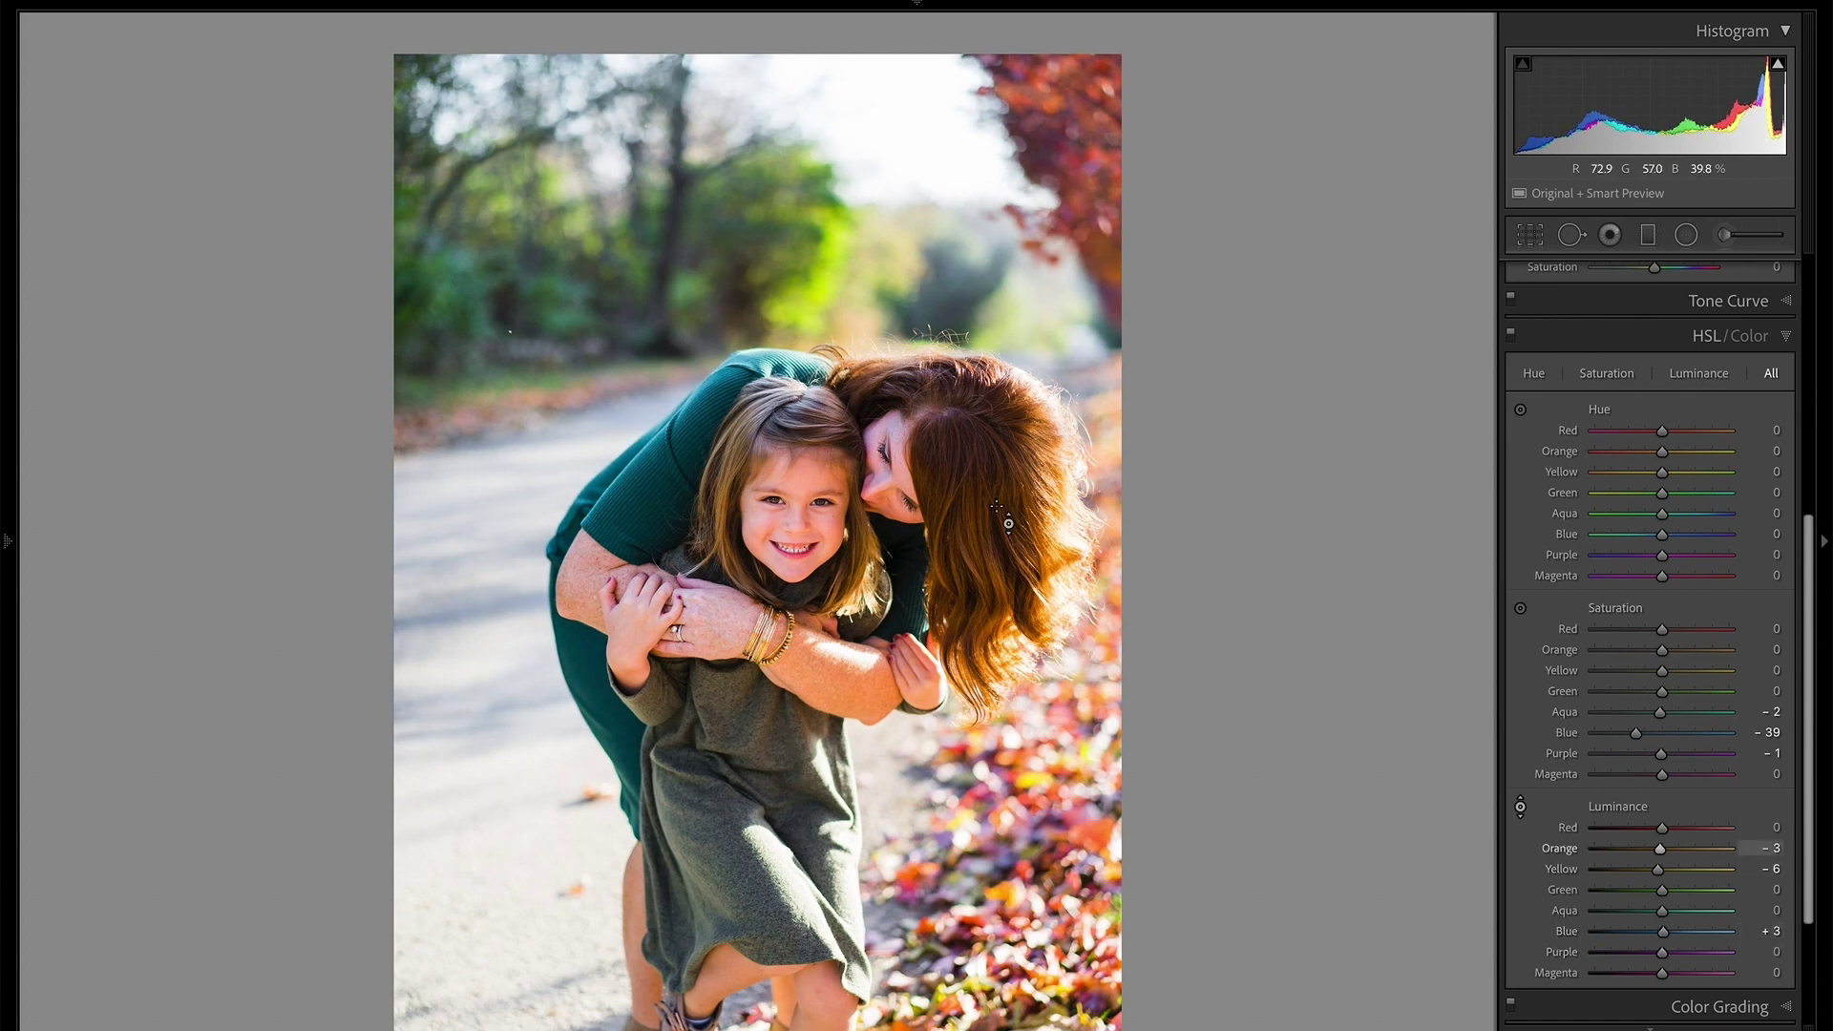
{"action": "left_click", "coordinate": [1512, 335]}
{"action": "left_click", "coordinate": [1512, 334]}
With the Saturation targeted adjustment, lower Orange to -29 and Red to -1 from the mother's arm, and compare HSL off and on
{"action": "scroll", "coordinate": [1604, 434], "scroll_direction": "up", "scroll_amount": 5}
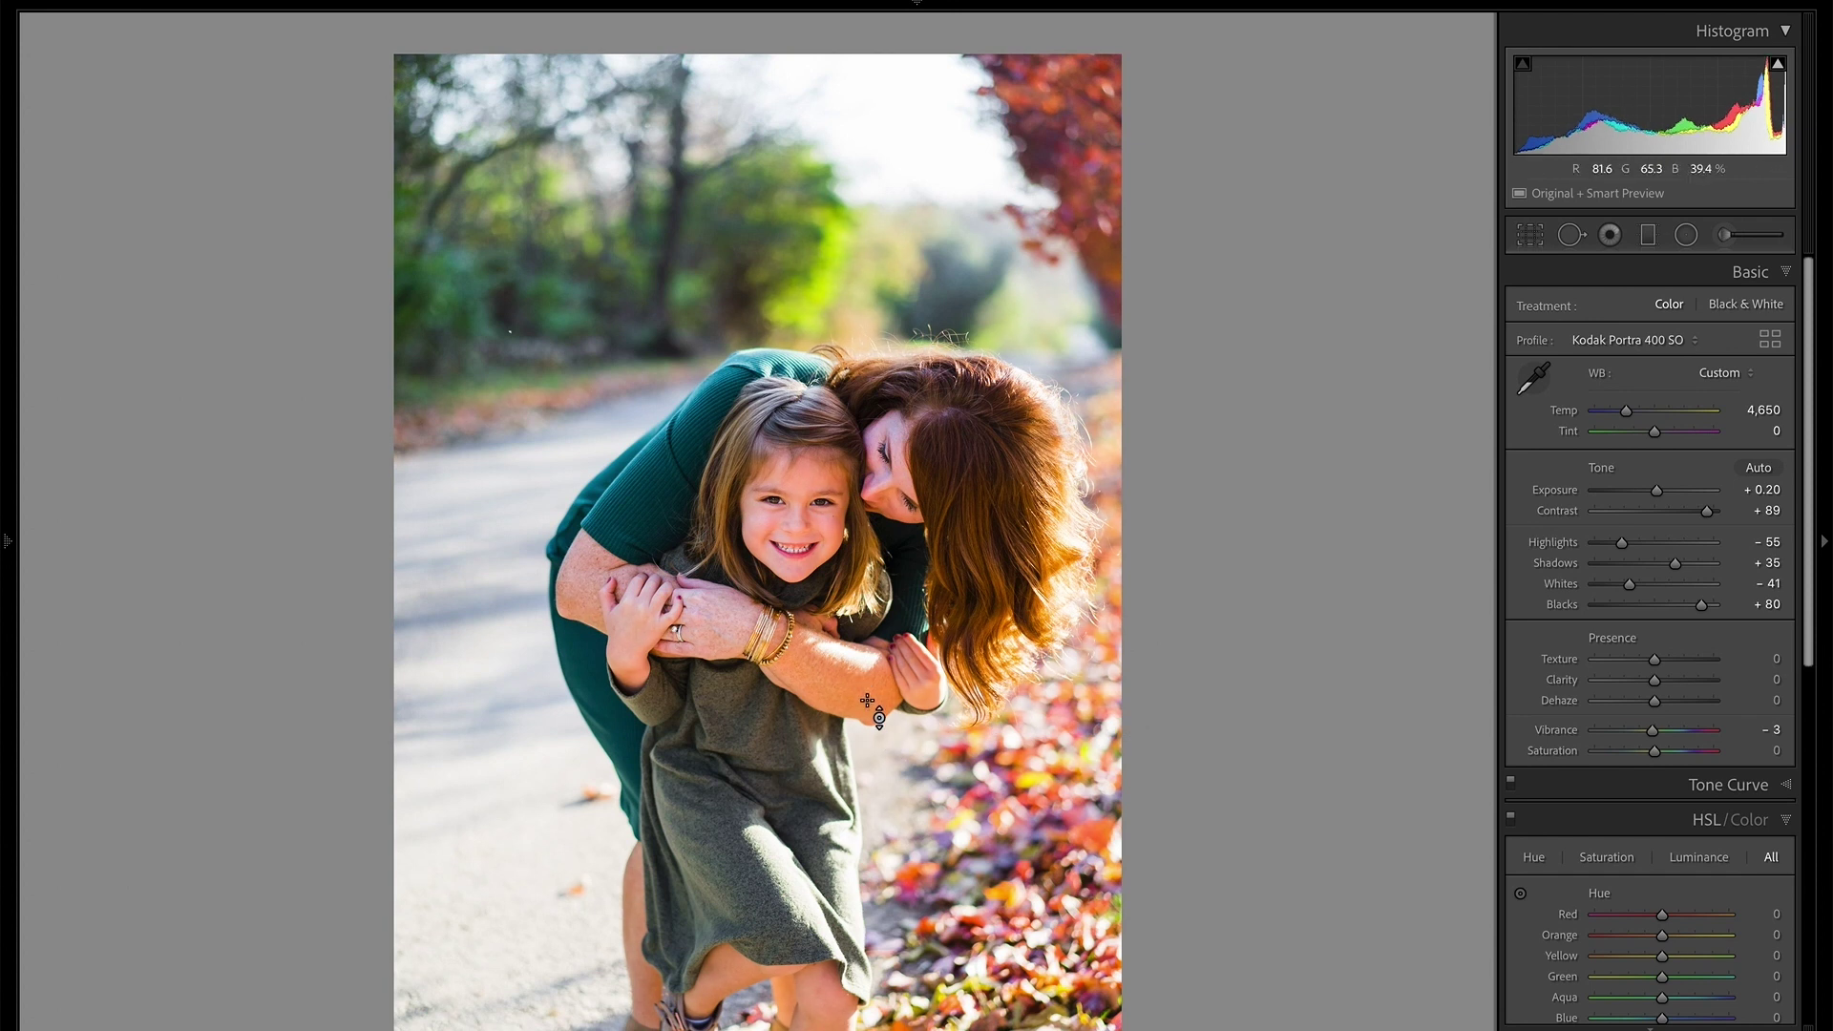
{"action": "scroll", "coordinate": [1597, 833], "scroll_direction": "down", "scroll_amount": 5}
{"action": "left_click", "coordinate": [1520, 595]}
{"action": "left_click_drag", "start_coordinate": [865, 691], "coordinate": [865, 727]}
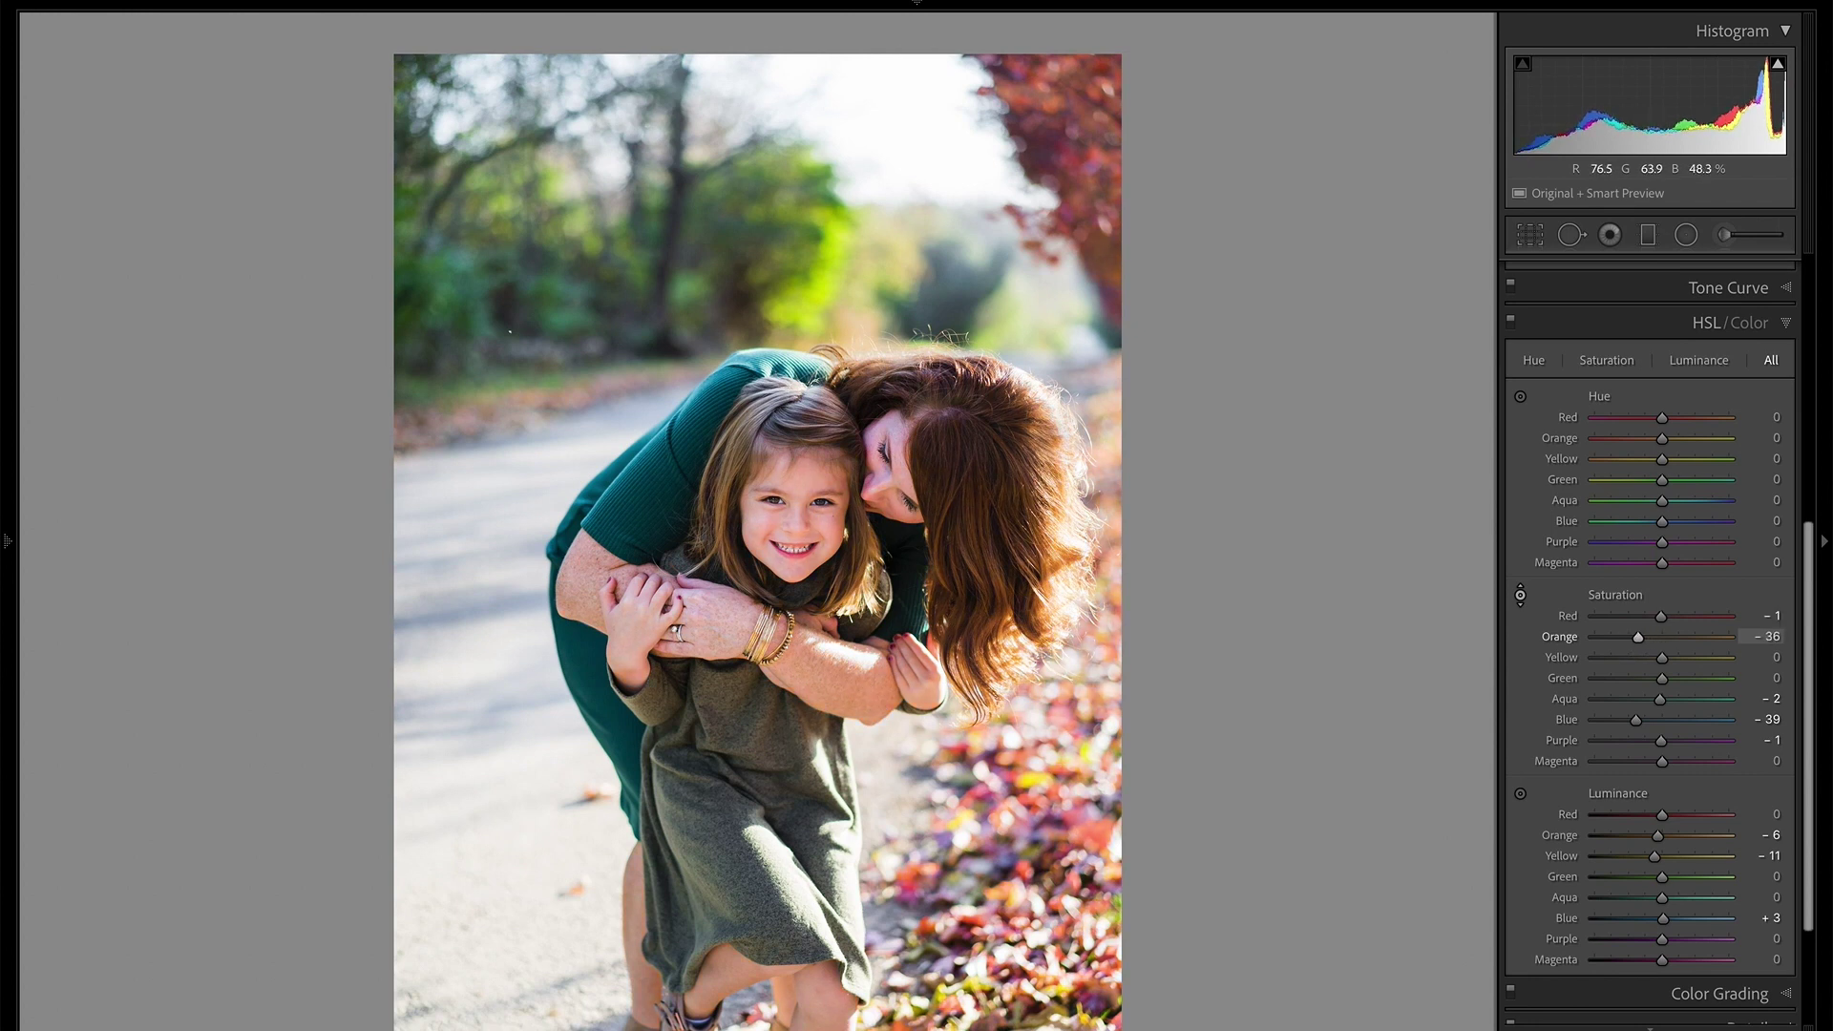
{"action": "left_click_drag", "start_coordinate": [865, 721], "coordinate": [865, 718]}
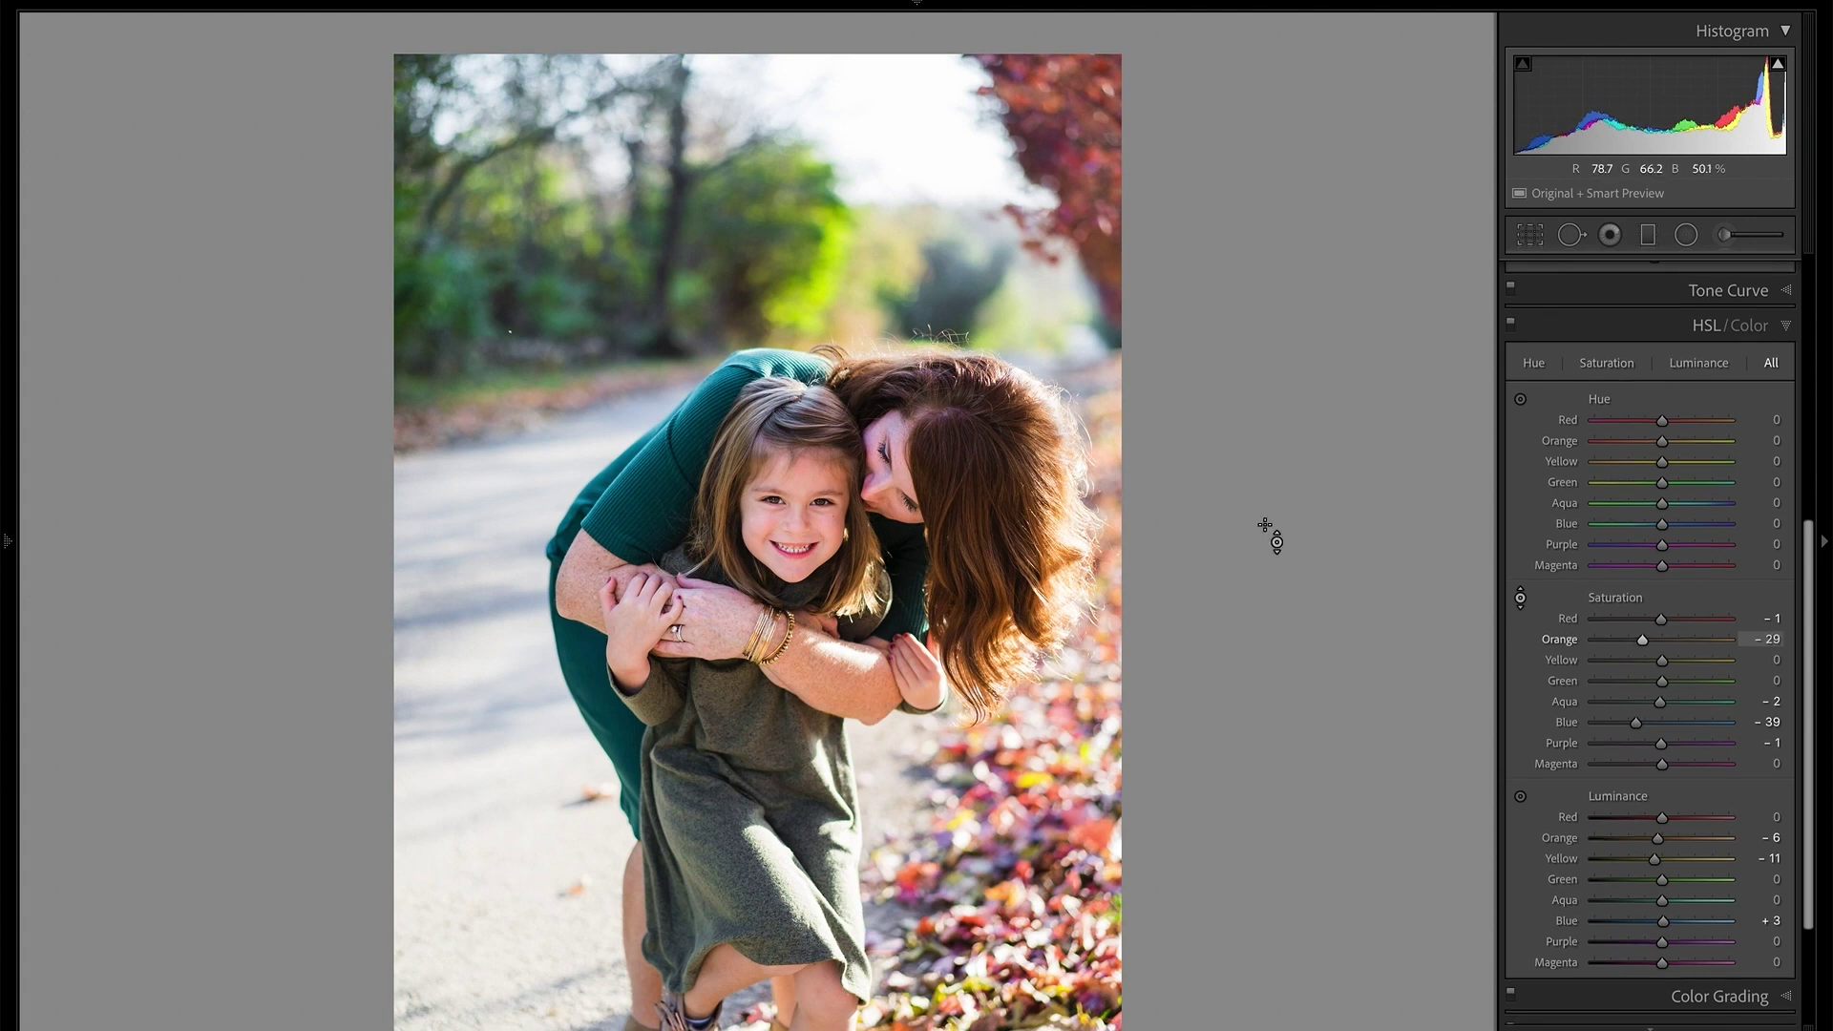
{"action": "left_click", "coordinate": [1511, 326]}
{"action": "left_click", "coordinate": [1512, 327]}
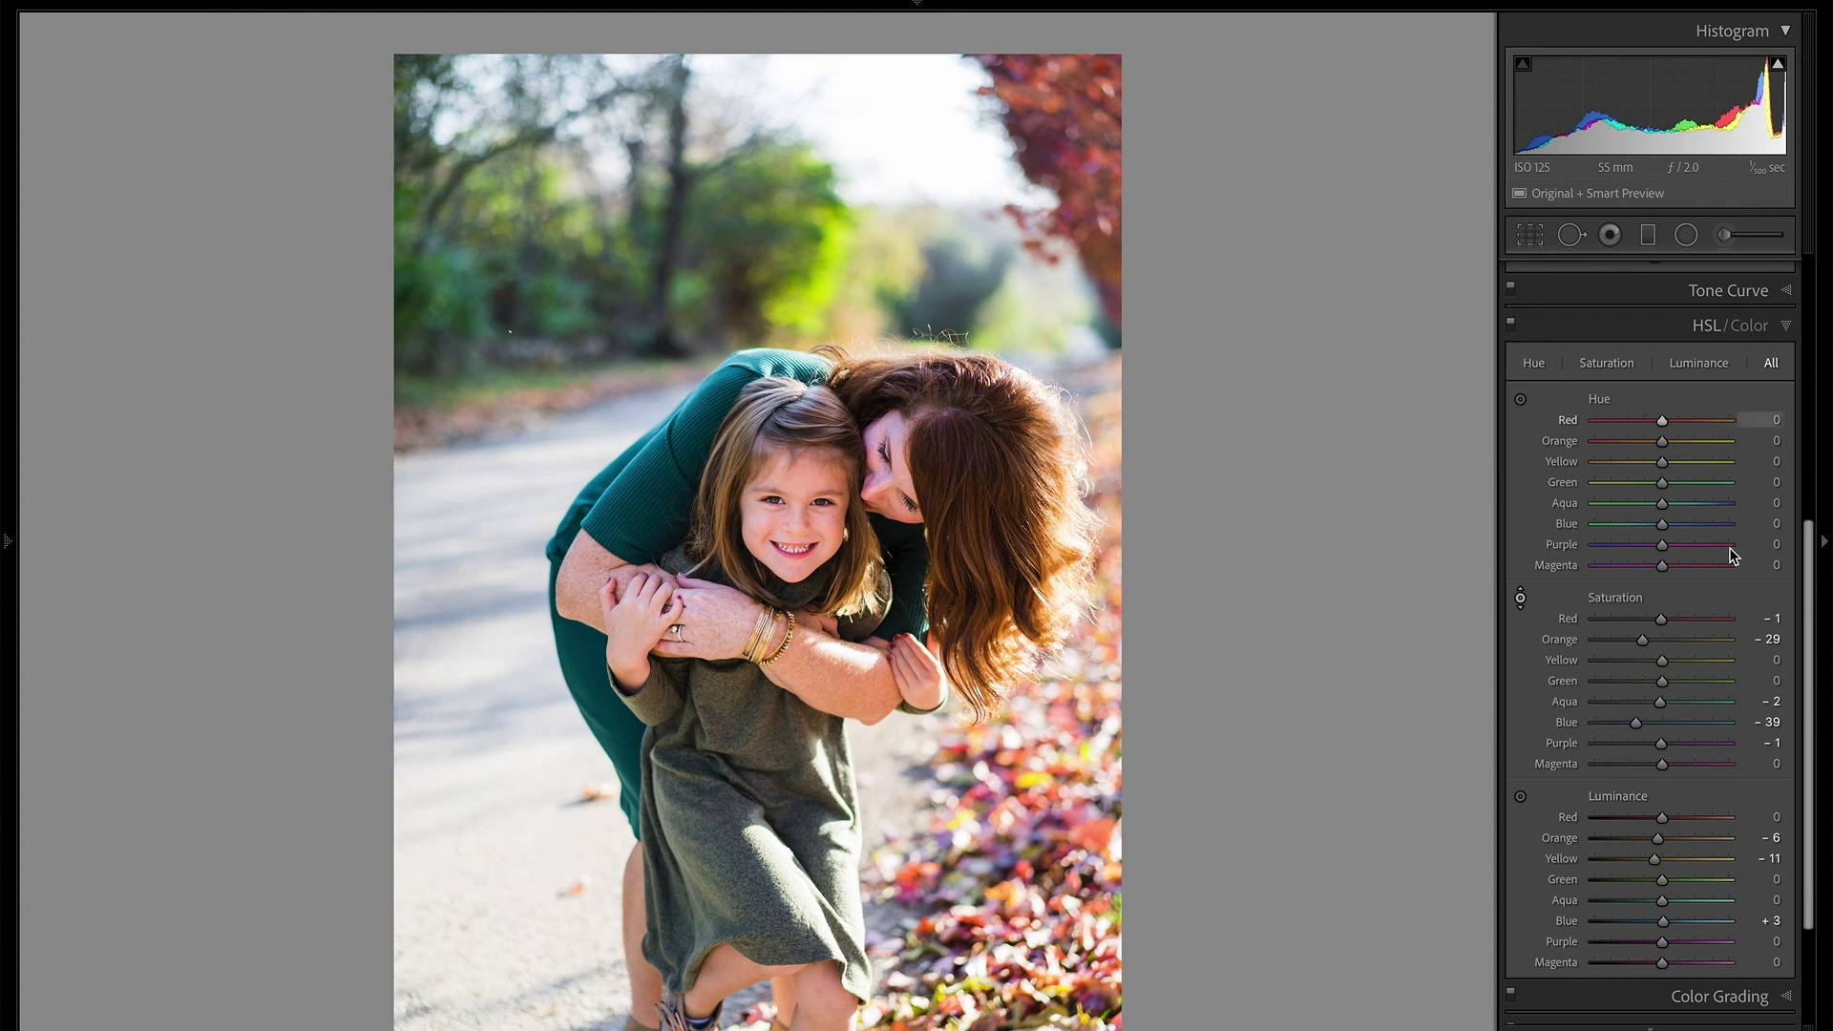
Warm the mother and daughter photo by setting its white balance temperature to 4,900
{"action": "scroll", "coordinate": [1732, 556], "scroll_direction": "up", "scroll_amount": 5}
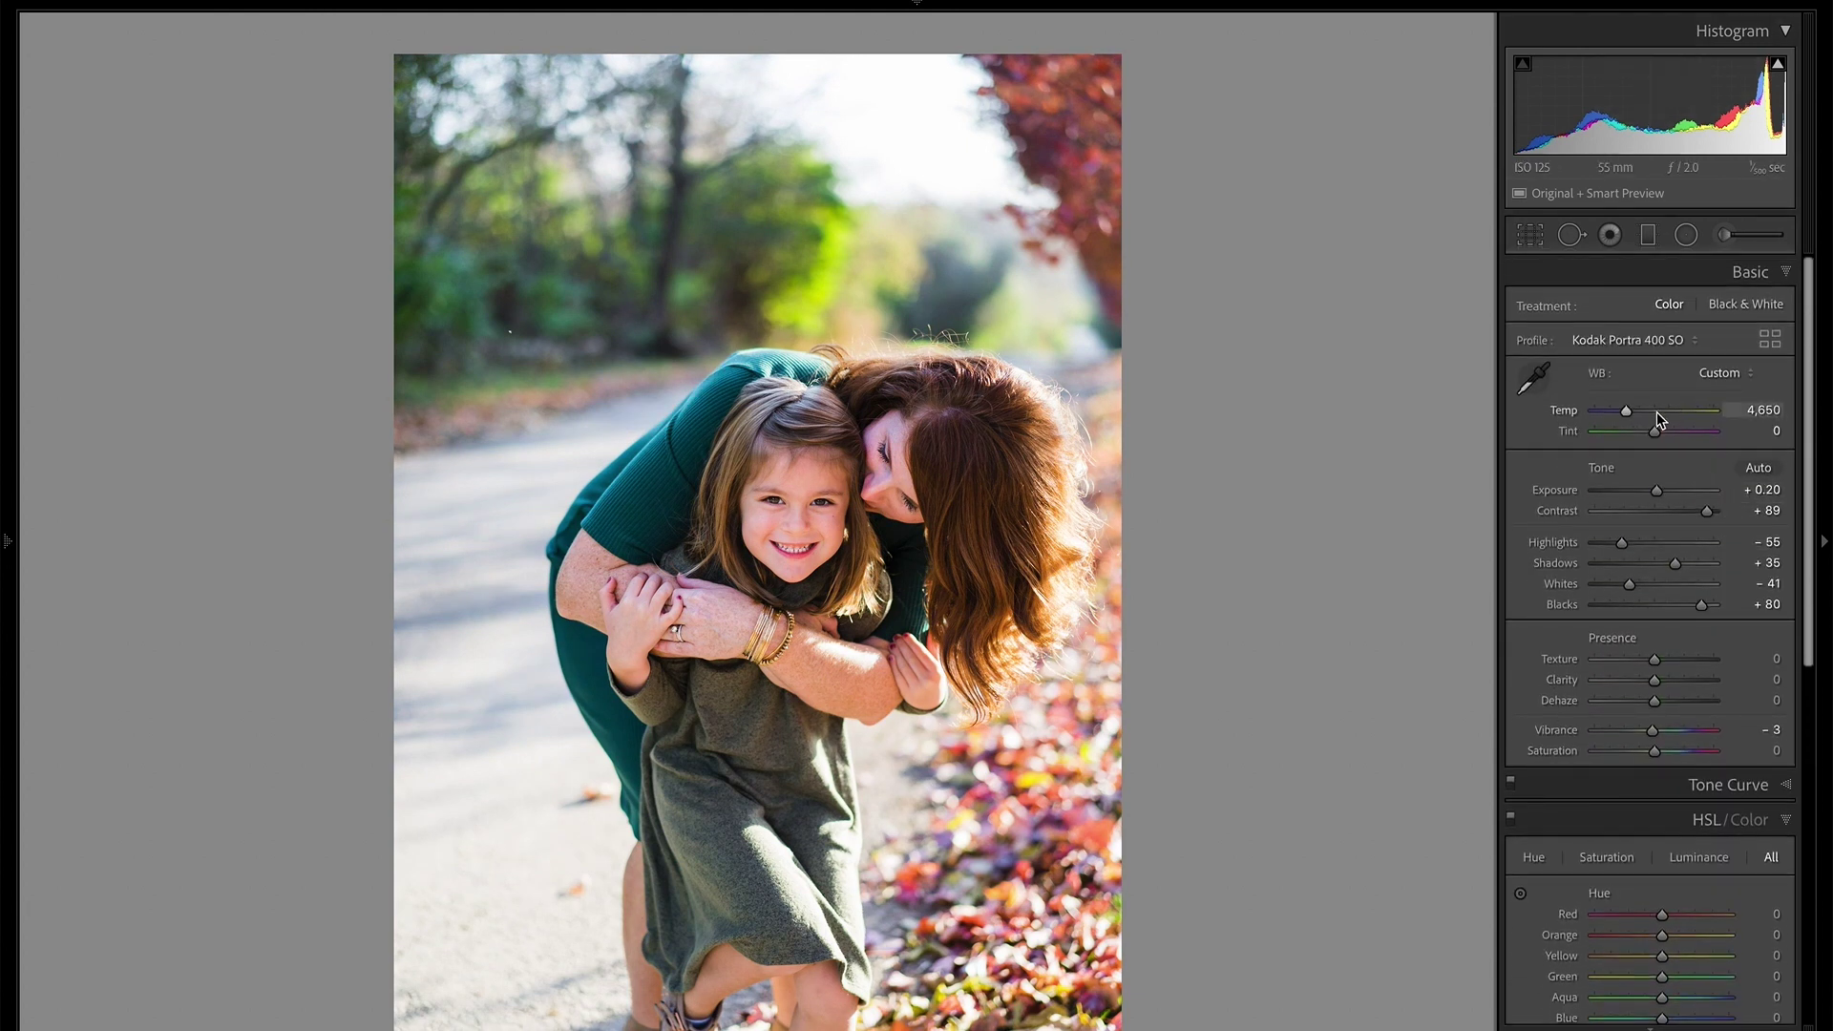
{"action": "key", "text": "Up"}
{"action": "key", "text": "Up"}
{"action": "key", "text": "Up"}
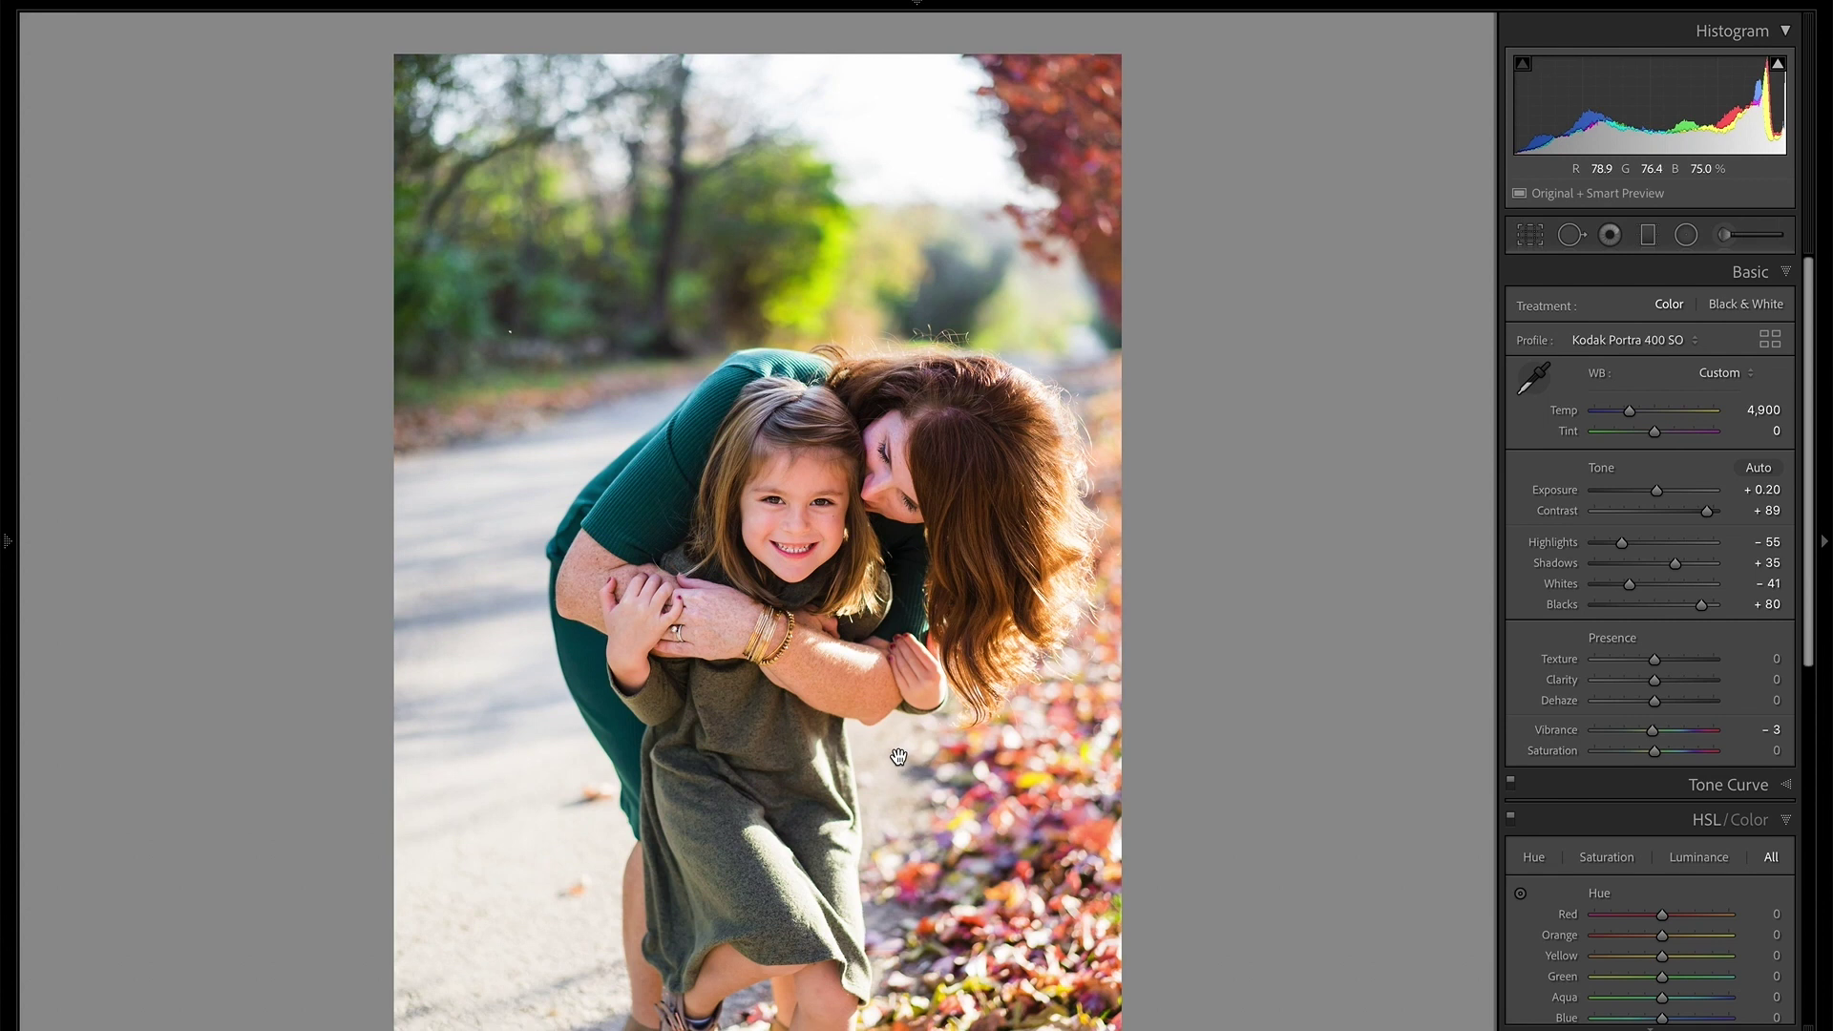
With the Luminance targeted adjustment, set Green to +46 and Yellow to -5 from the background trees
{"action": "scroll", "coordinate": [1559, 668], "scroll_direction": "down", "scroll_amount": 10}
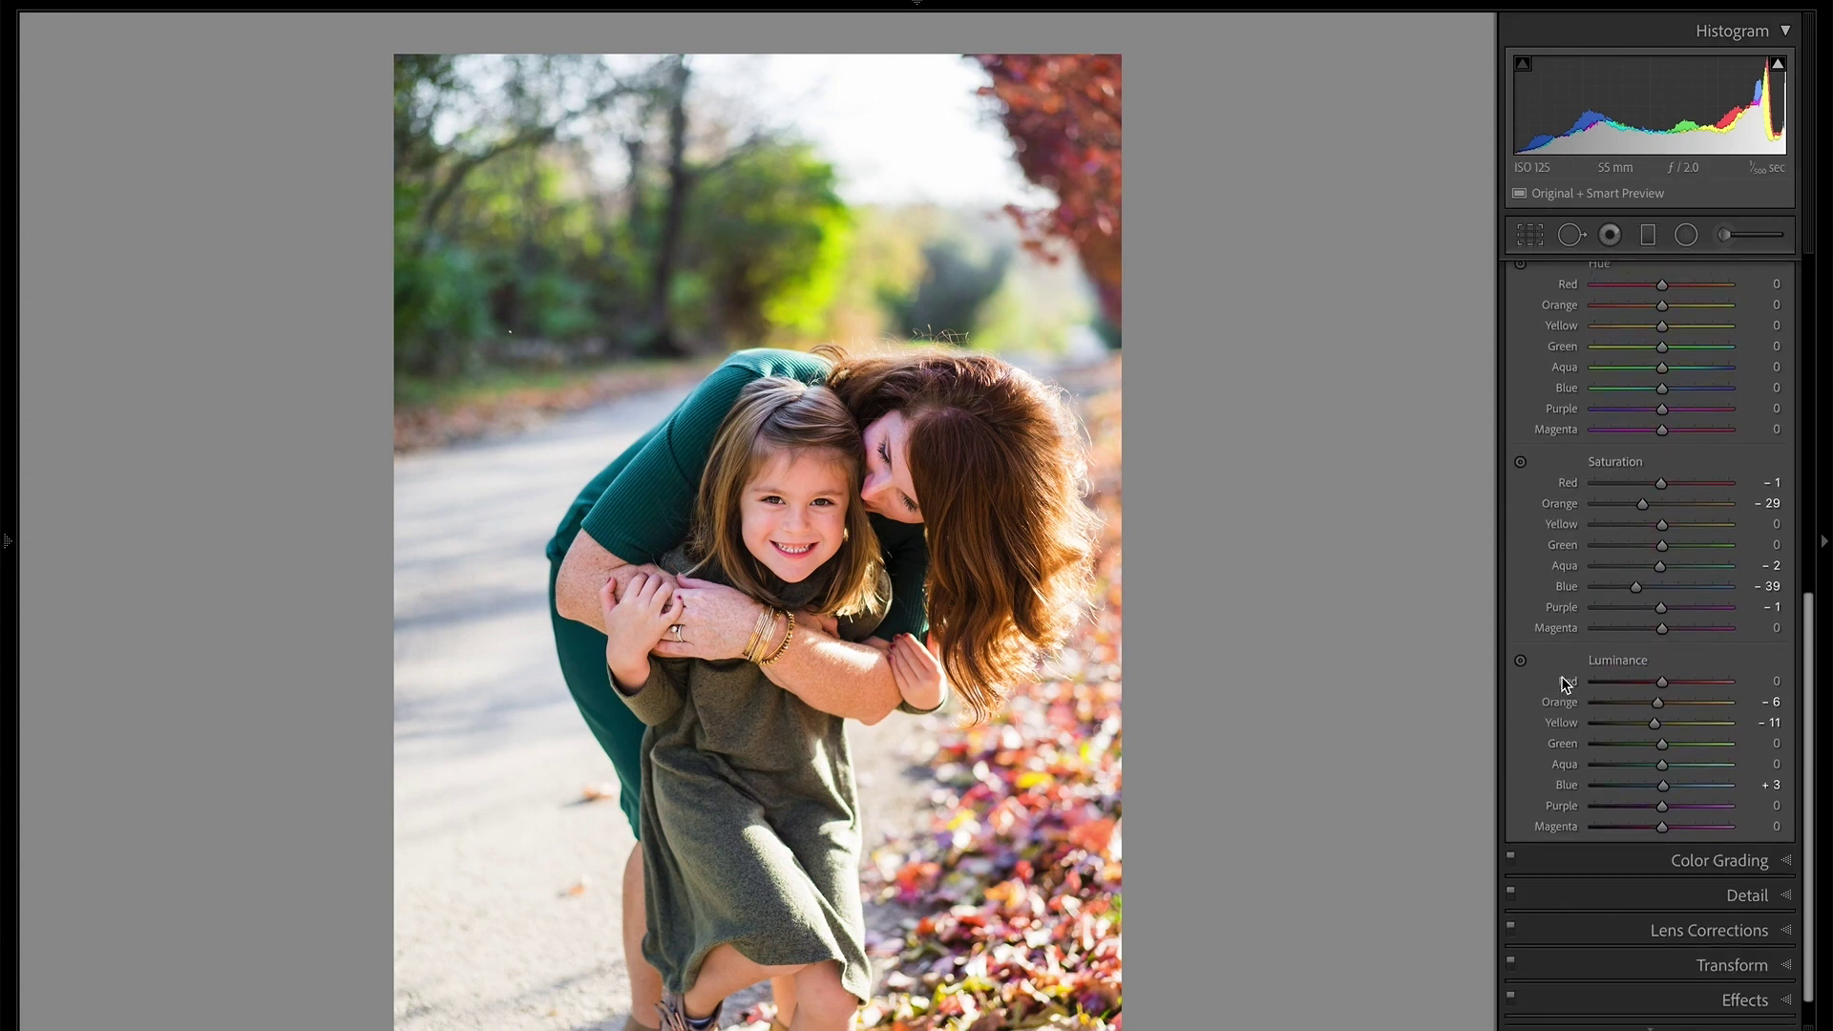
{"action": "left_click", "coordinate": [1520, 657]}
{"action": "scroll", "coordinate": [1521, 668], "scroll_direction": "up", "scroll_amount": 1}
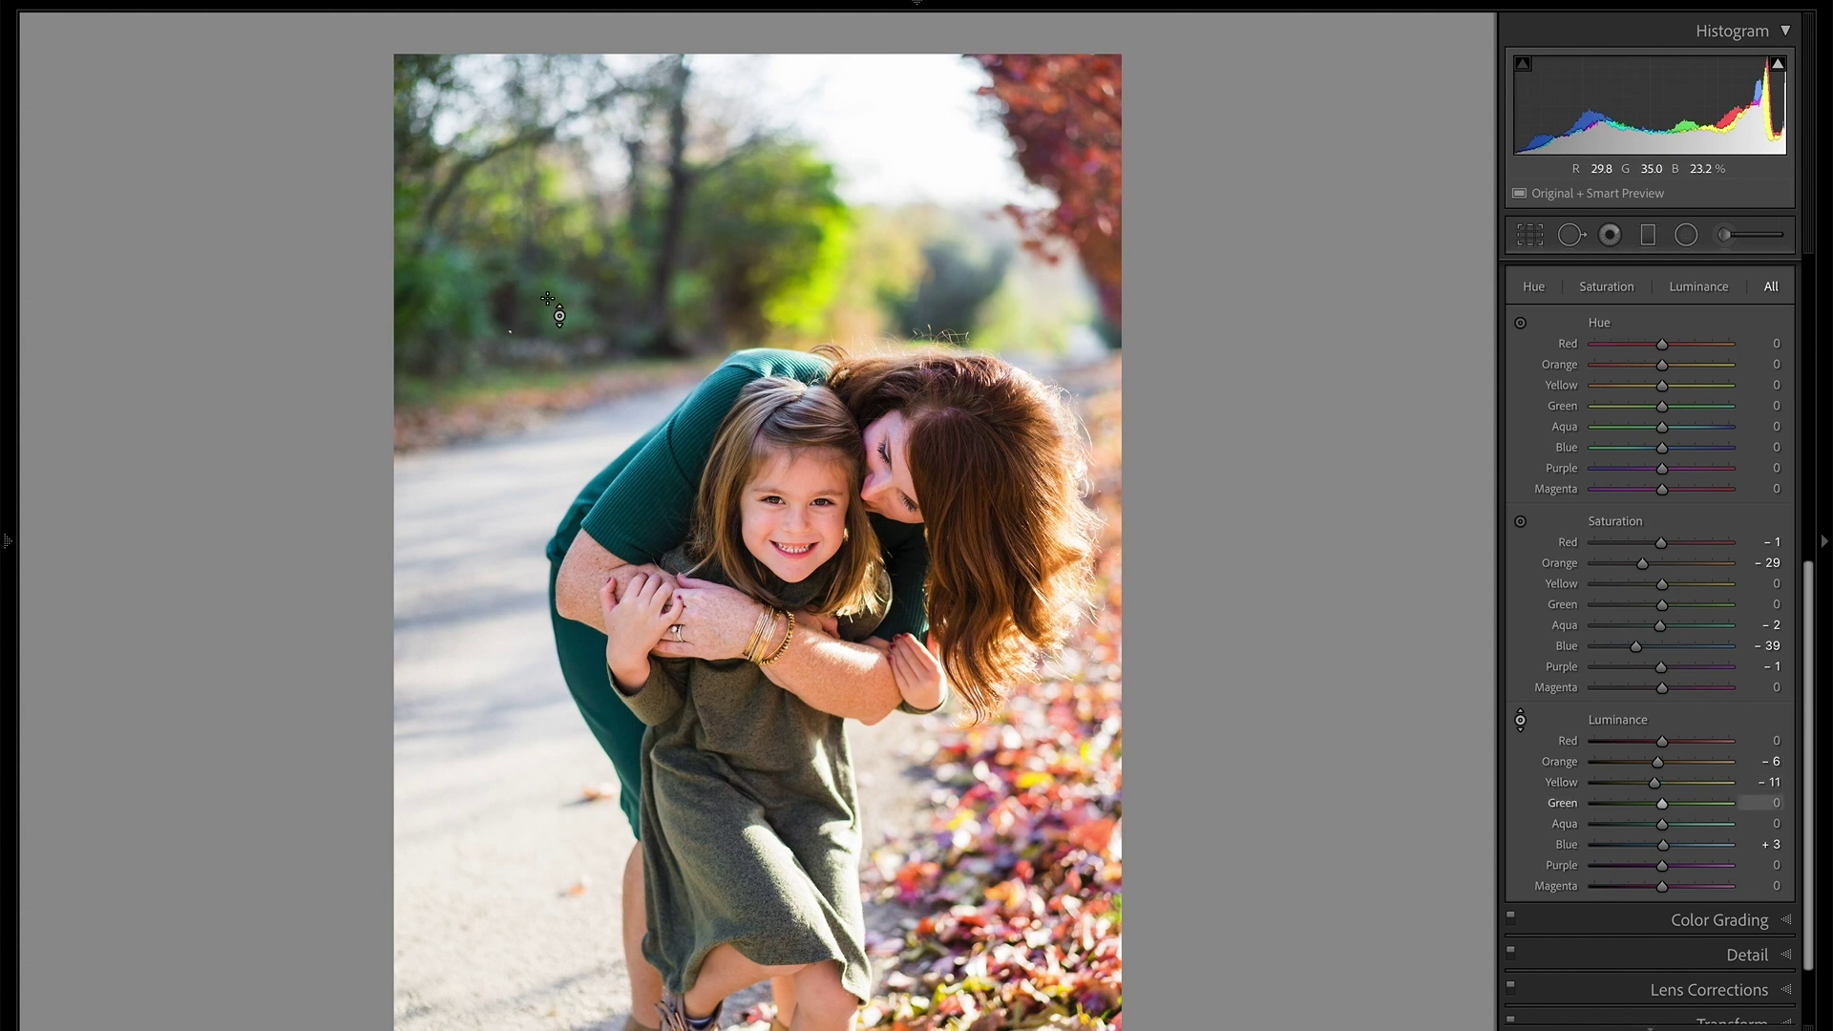
{"action": "key", "text": "Up"}
{"action": "key", "text": "Up"}
{"action": "key", "text": "Up"}
{"action": "key", "text": "Up"}
{"action": "key", "text": "Up"}
{"action": "key", "text": "Up"}
{"action": "key", "text": "Up"}
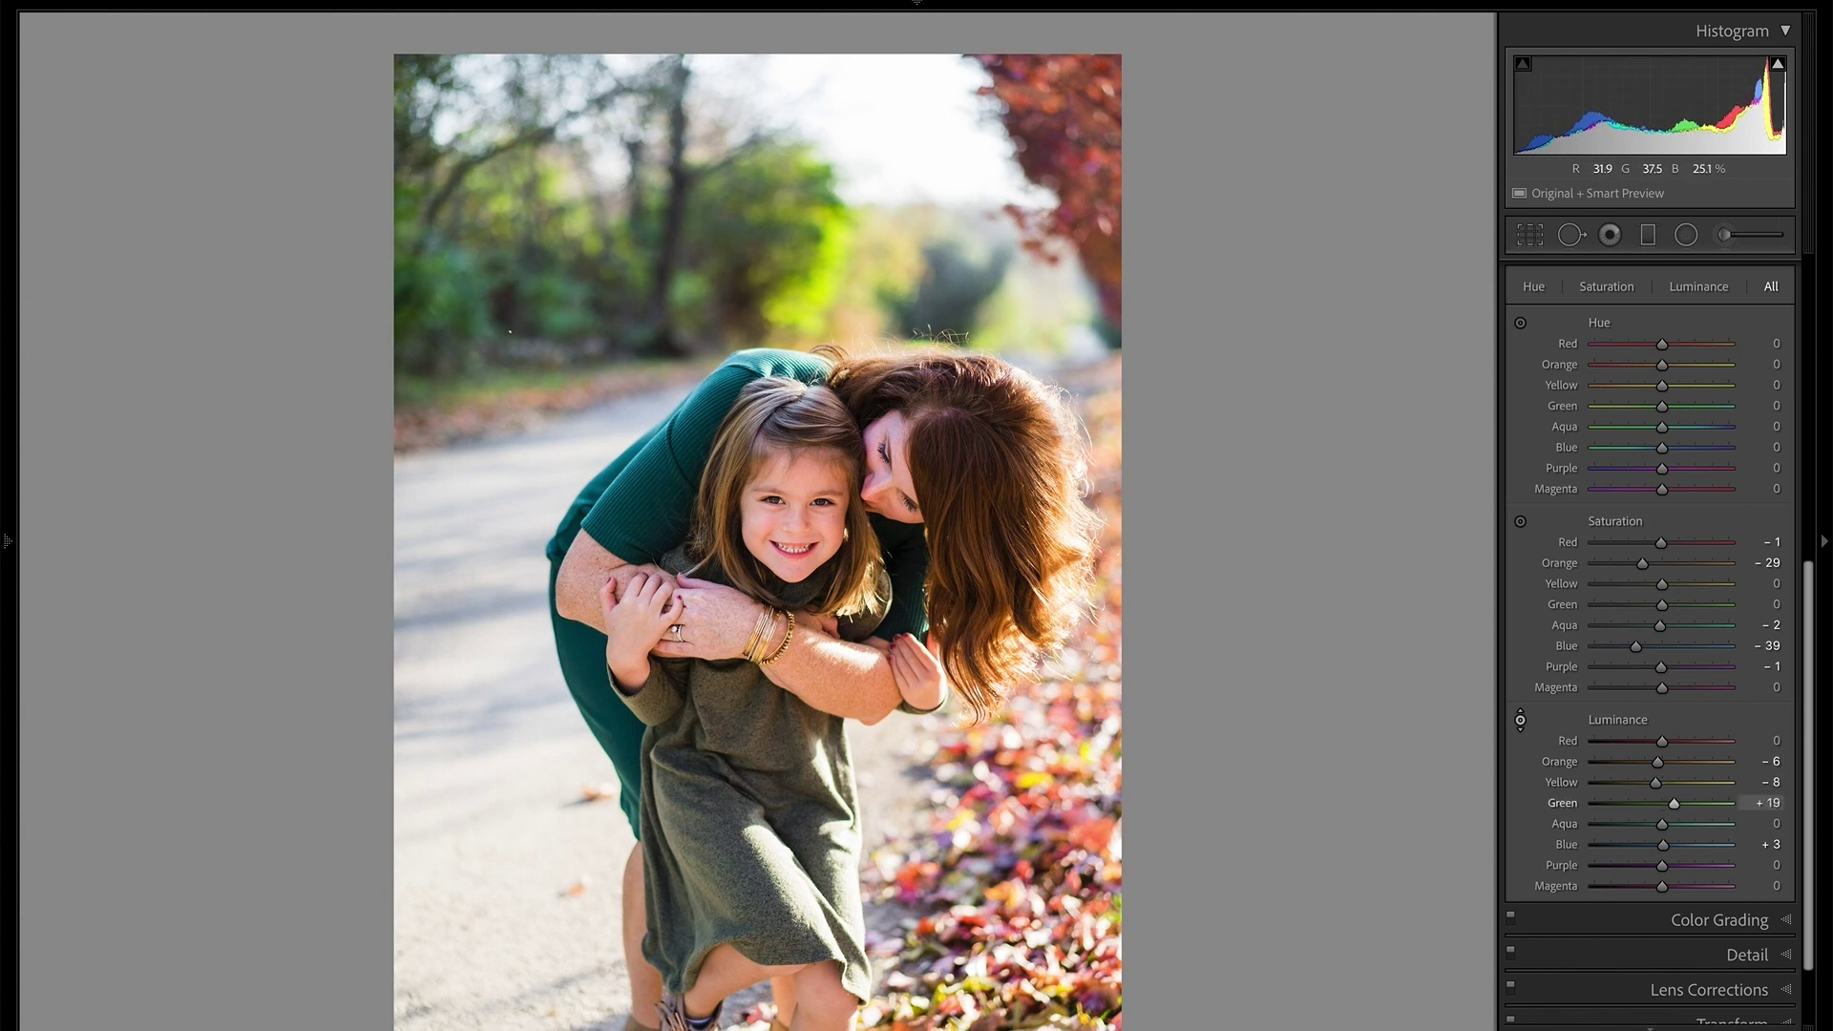
{"action": "key", "text": "Up"}
{"action": "key", "text": "Up"}
{"action": "key", "text": "Up"}
{"action": "key", "text": "Up"}
{"action": "key", "text": "Up"}
{"action": "key", "text": "Up"}
{"action": "key", "text": "Up"}
{"action": "key", "text": "Up"}
{"action": "key", "text": "Up"}
{"action": "key", "text": "Up"}
{"action": "key", "text": "Up"}
{"action": "key", "text": "Up"}
{"action": "key", "text": "Up"}
{"action": "key", "text": "Up"}
{"action": "key", "text": "Up"}
{"action": "key", "text": "Up"}
{"action": "key", "text": "Down"}
{"action": "key", "text": "Down"}
{"action": "key", "text": "Down"}
{"action": "key", "text": "Down"}
{"action": "key", "text": "Down"}
{"action": "key", "text": "Down"}
{"action": "key", "text": "Down"}
{"action": "key", "text": "Down"}
{"action": "key", "text": "Down"}
{"action": "key", "text": "Down"}
With the Saturation targeted adjustment, set Green to -52 and Aqua to -8 from the trees, and fine-tune Green luminance to +50
{"action": "left_click", "coordinate": [1520, 521]}
{"action": "left_click_drag", "start_coordinate": [455, 315], "coordinate": [454, 352]}
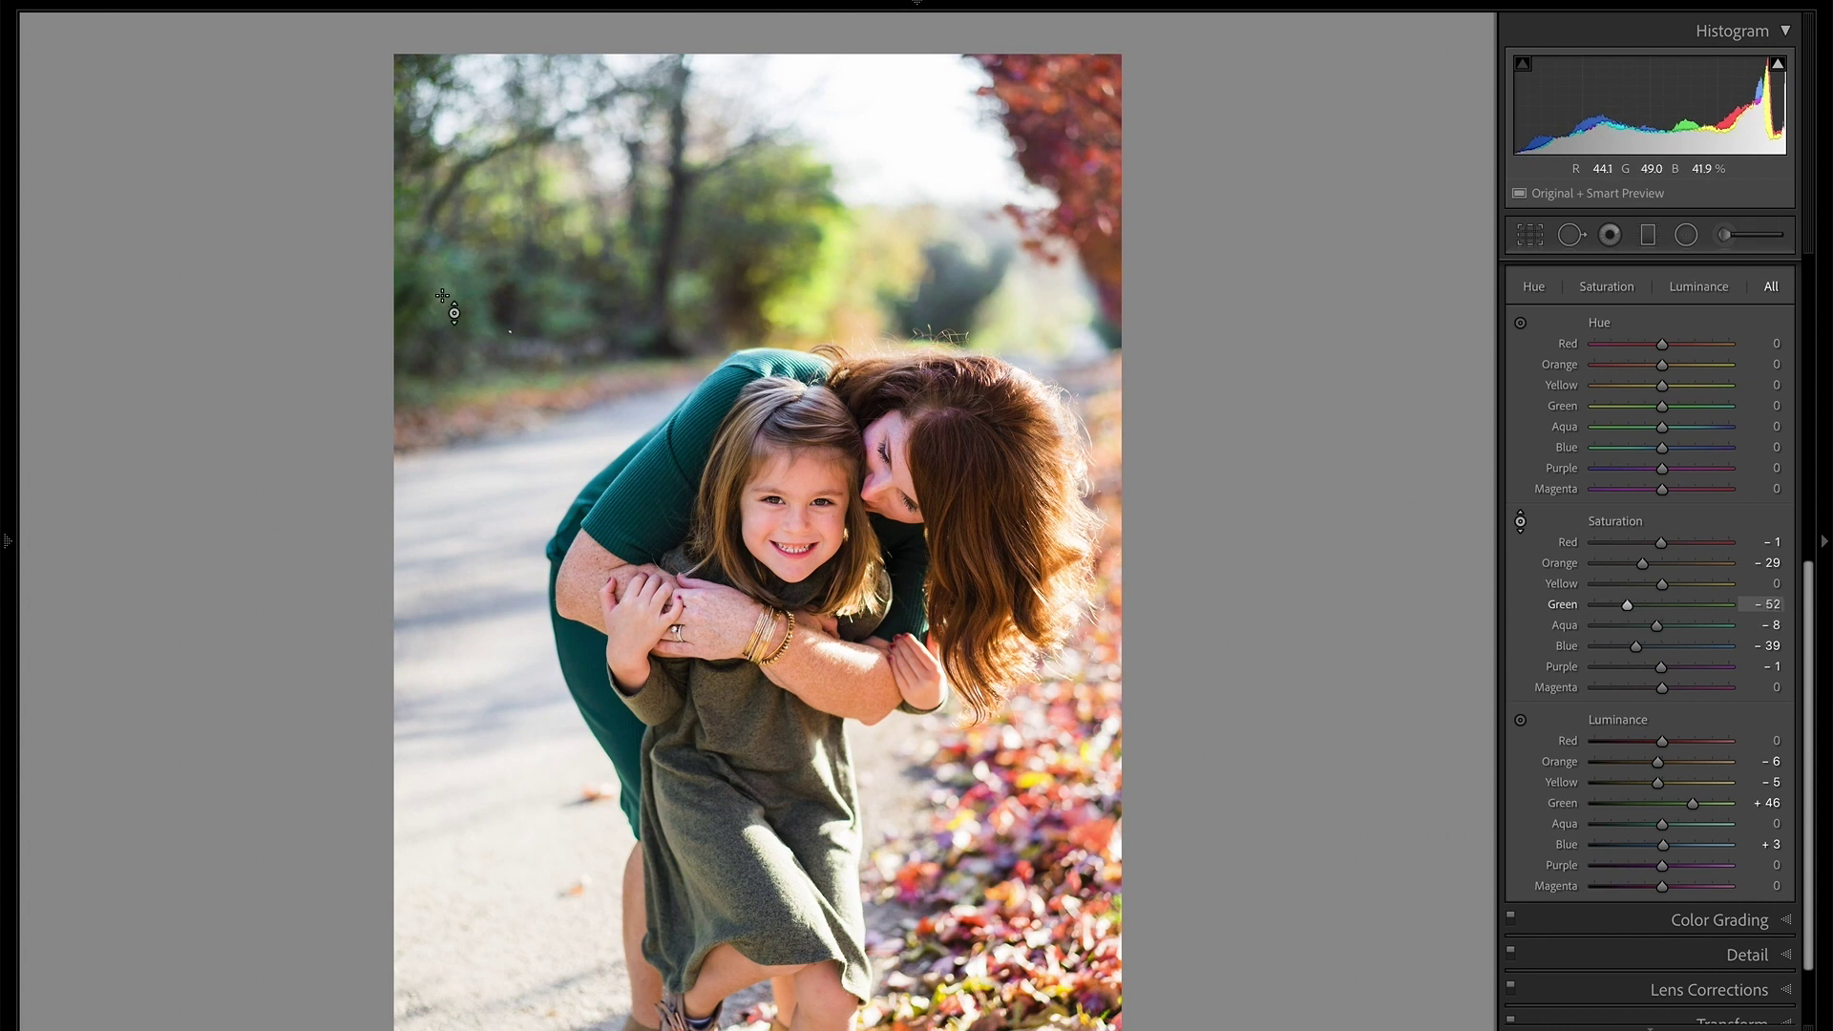
{"action": "left_click_drag", "start_coordinate": [1693, 800], "coordinate": [1699, 803]}
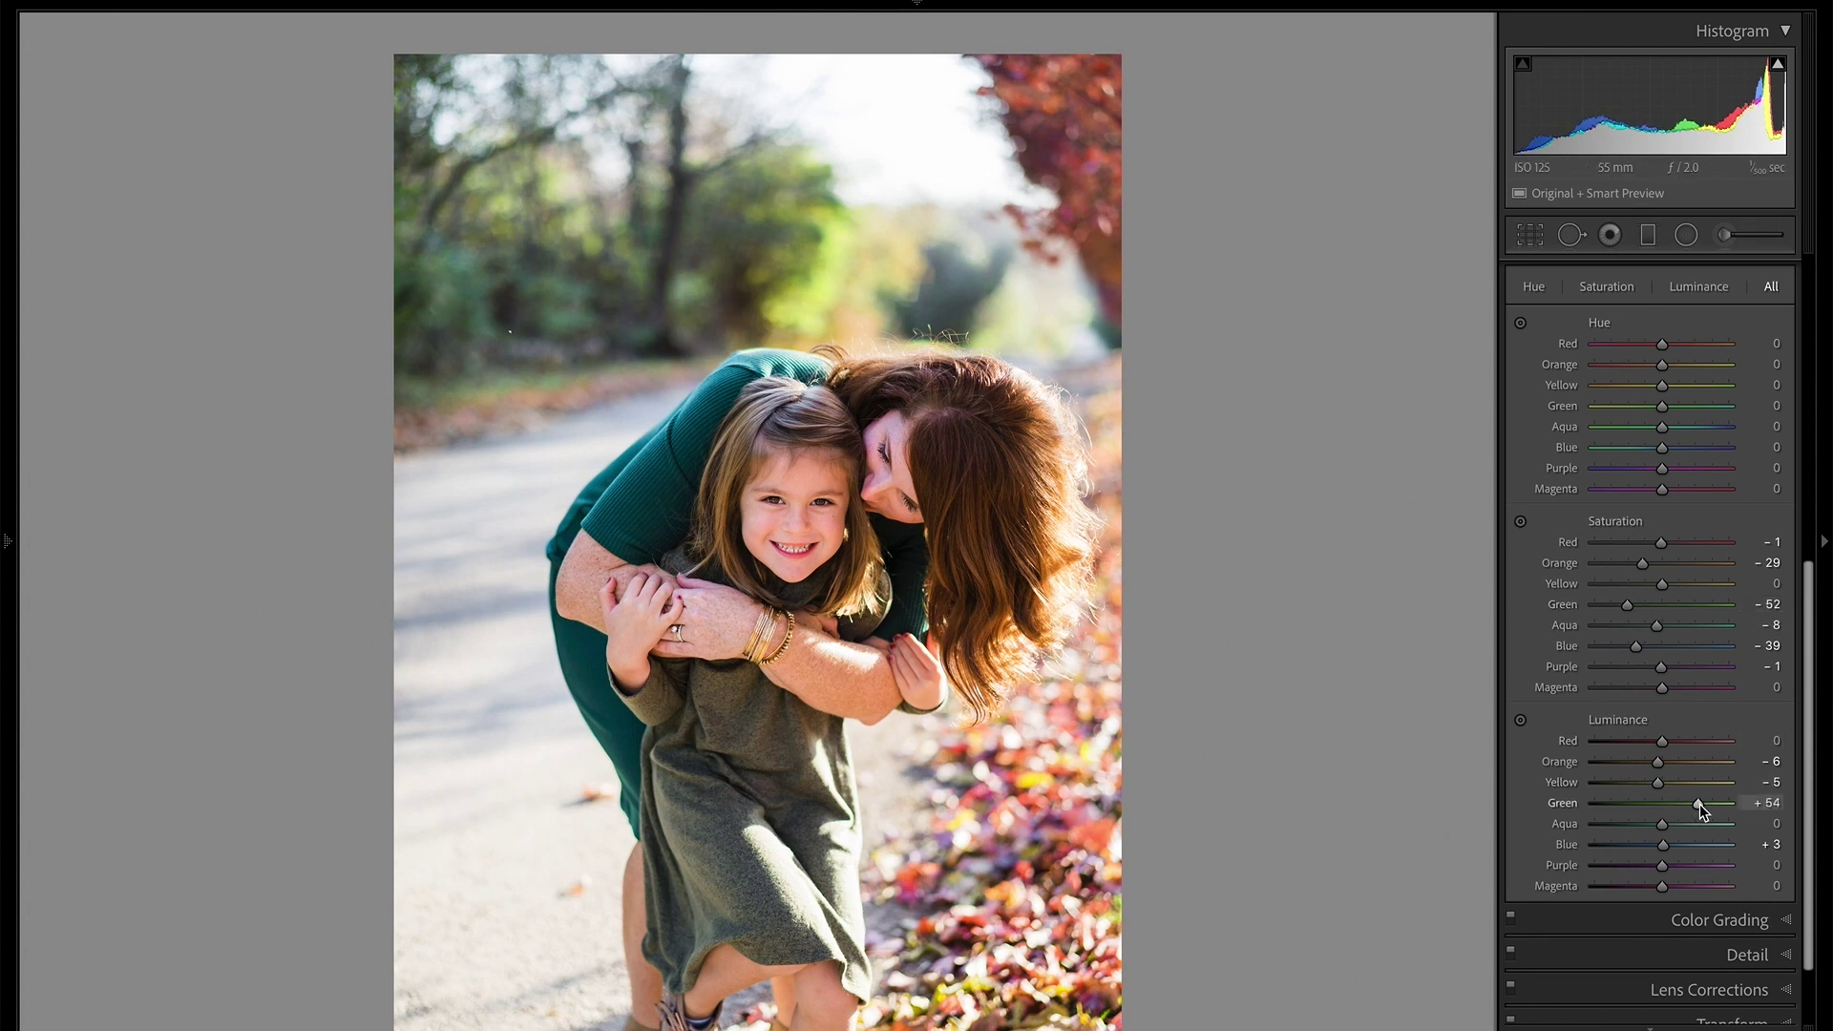
Compare the mother and daughter photo with the HSL adjustments off and on
{"action": "scroll", "coordinate": [1521, 474], "scroll_direction": "up", "scroll_amount": 3}
{"action": "left_click", "coordinate": [1511, 339]}
{"action": "left_click", "coordinate": [1510, 336]}
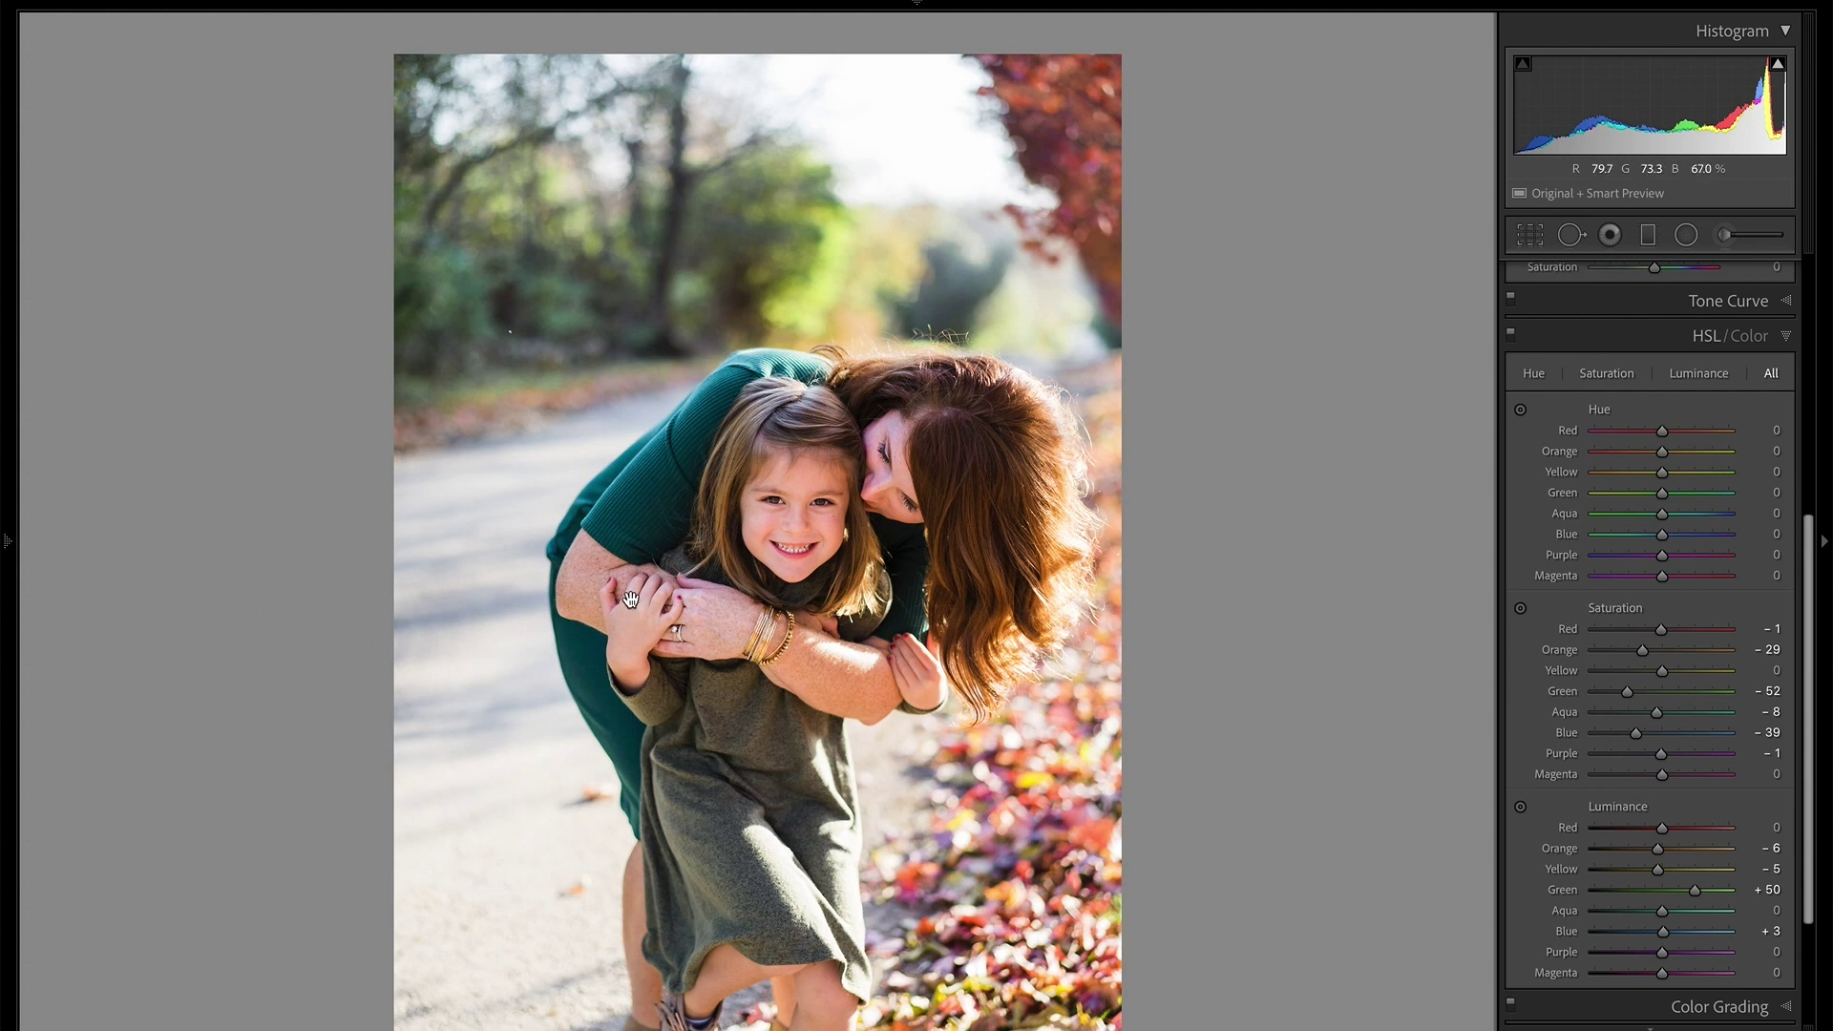
{"action": "left_click", "coordinate": [1510, 333]}
{"action": "left_click", "coordinate": [1510, 333]}
{"action": "left_click", "coordinate": [1515, 335]}
{"action": "left_click", "coordinate": [1515, 335]}
Compare the alley photo of the two boys before and after editing, and inspect the mask of its existing radial filter
{"action": "key", "text": "backslash"}
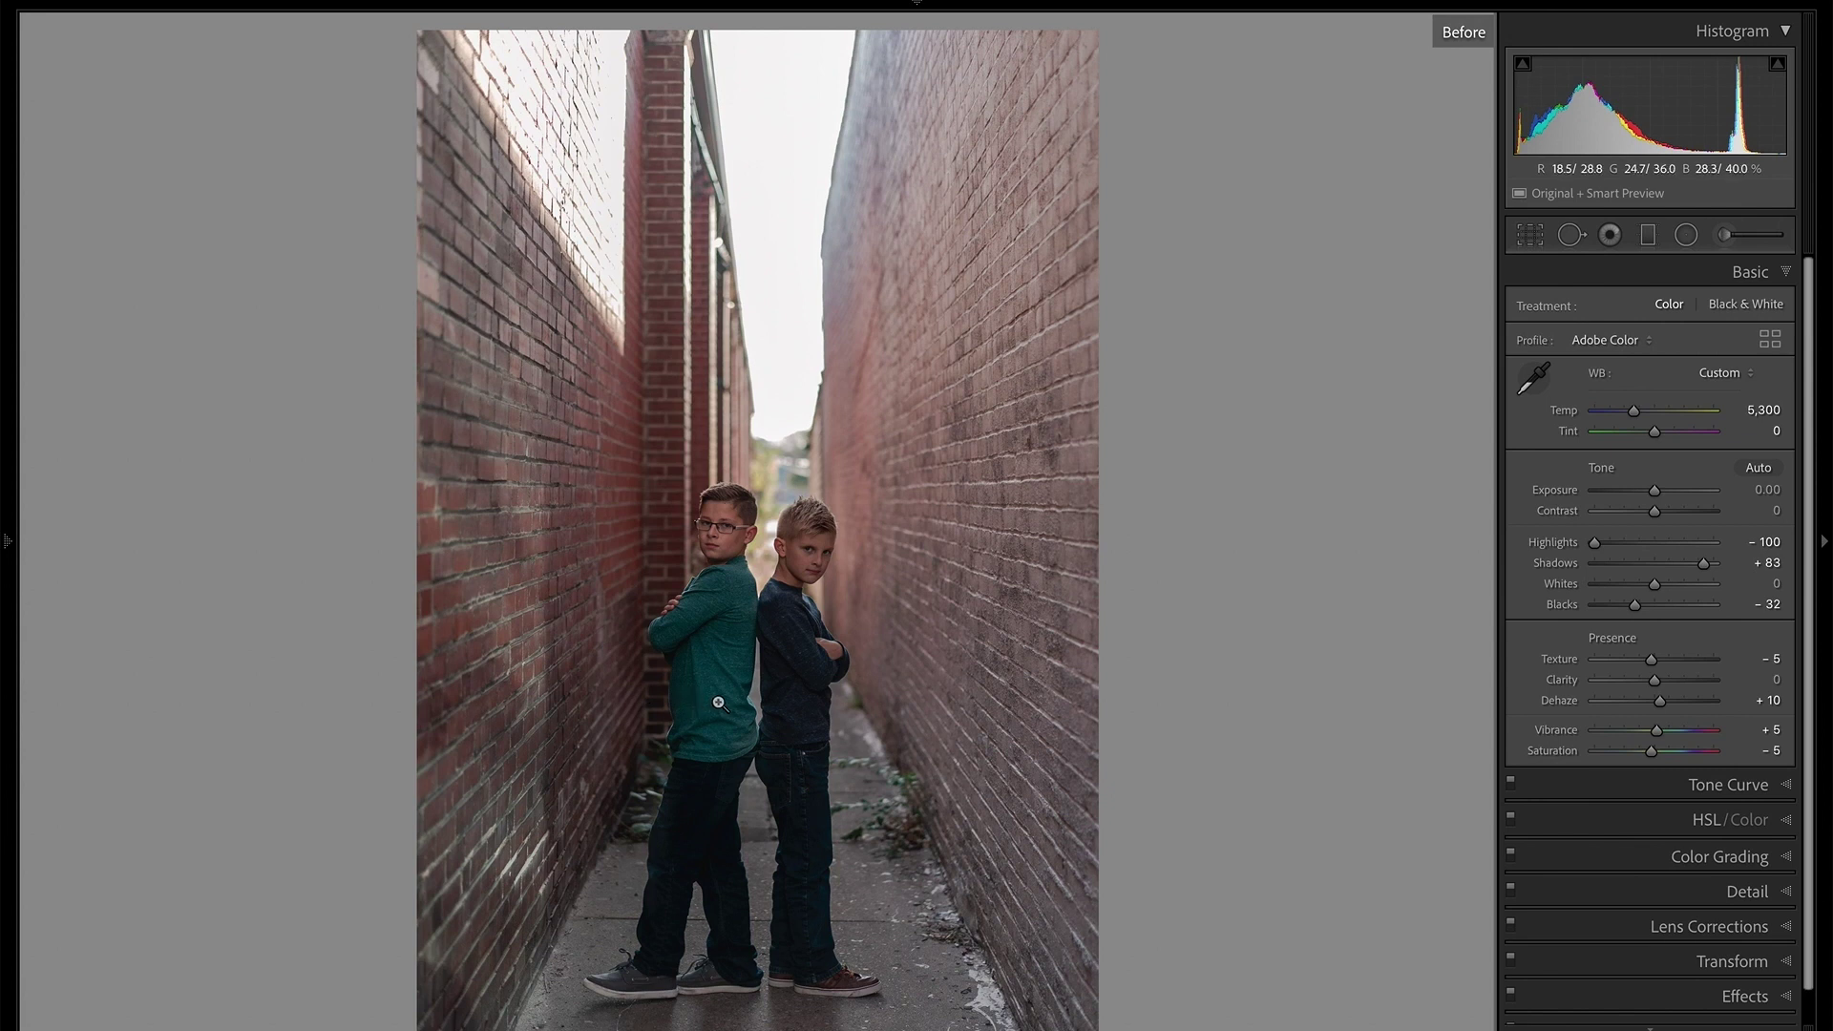
{"action": "key", "text": "k"}
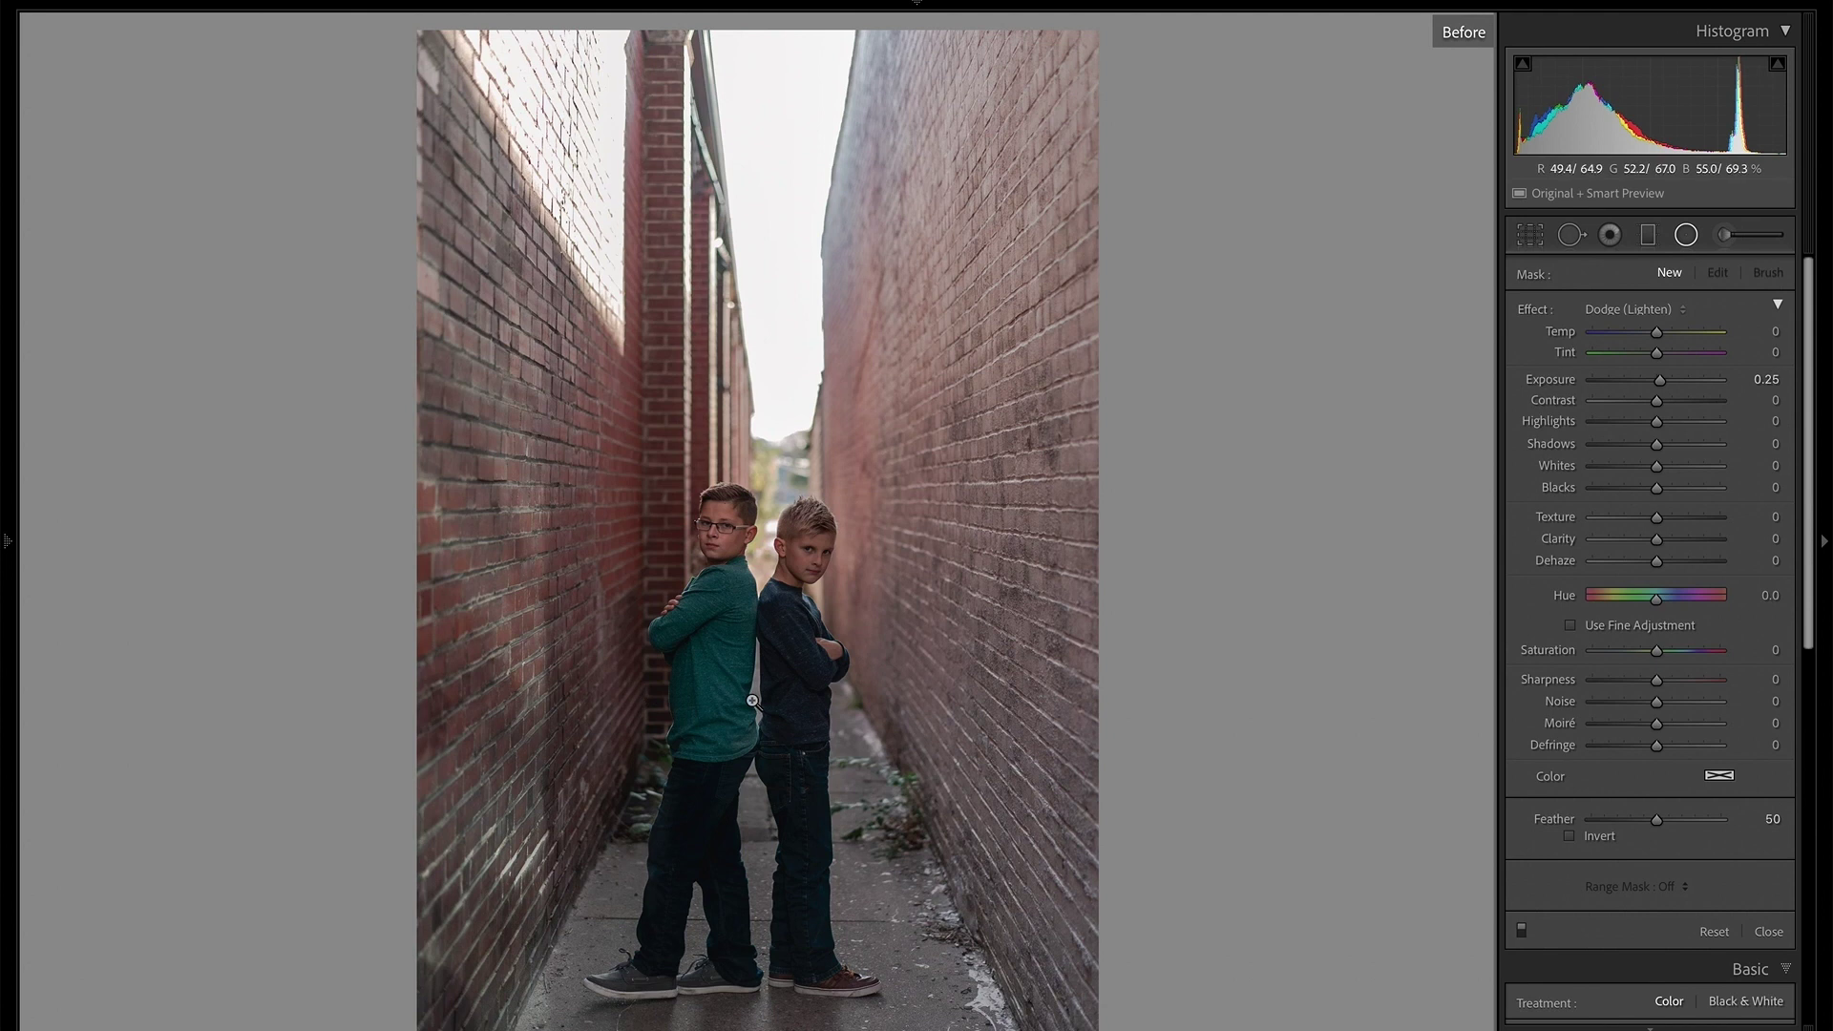
{"action": "key", "text": "backslash"}
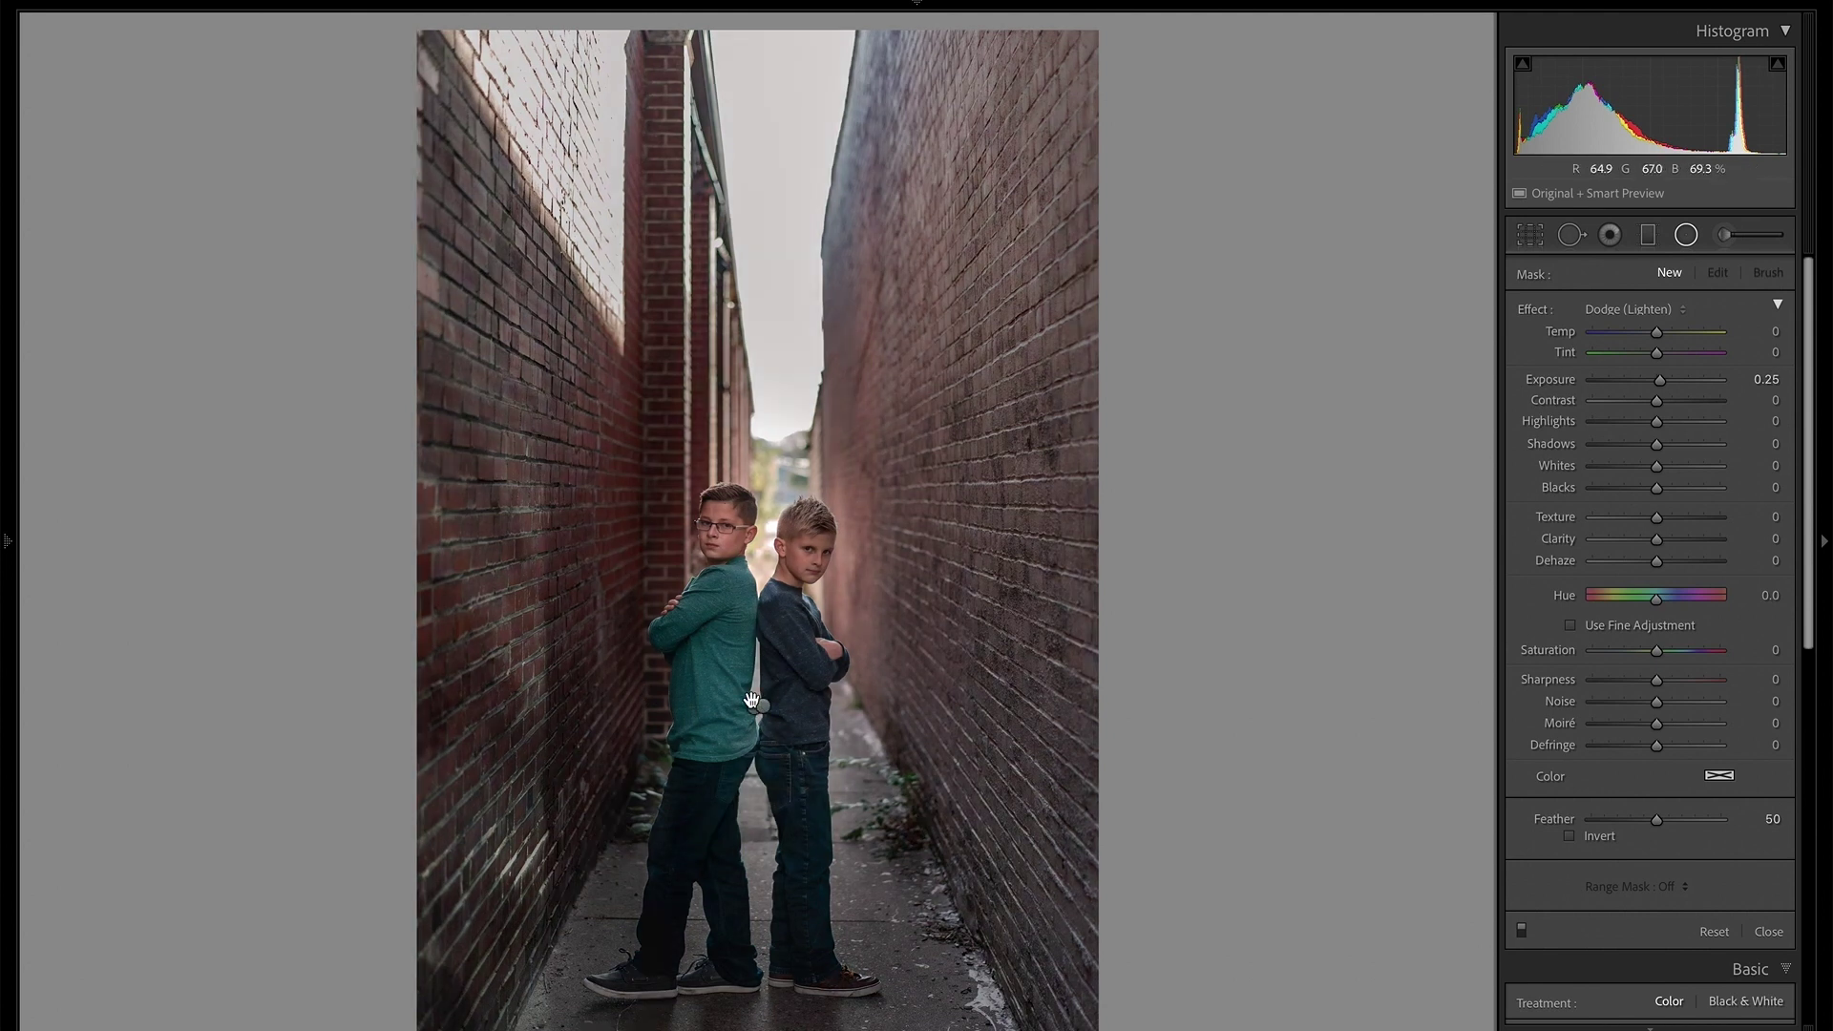
{"action": "mouse_move", "coordinate": [751, 699]}
{"action": "left_click", "coordinate": [755, 707]}
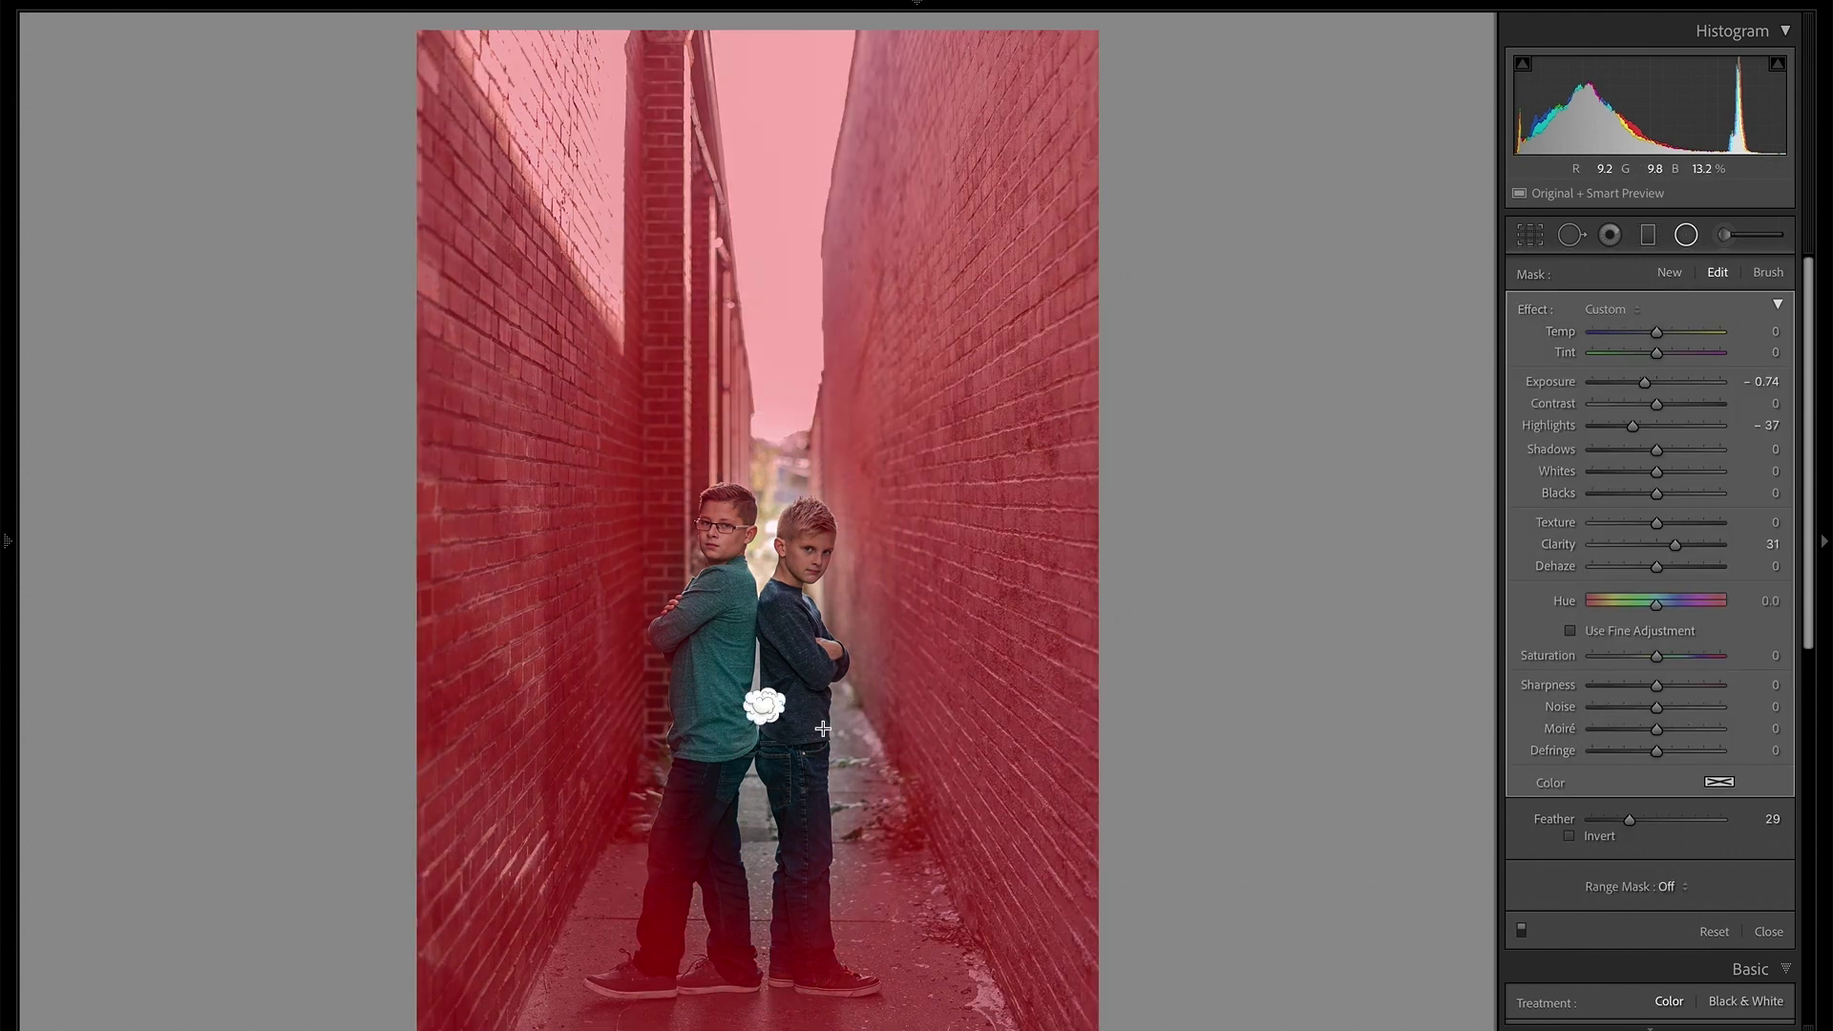
{"action": "left_click", "coordinate": [1426, 677]}
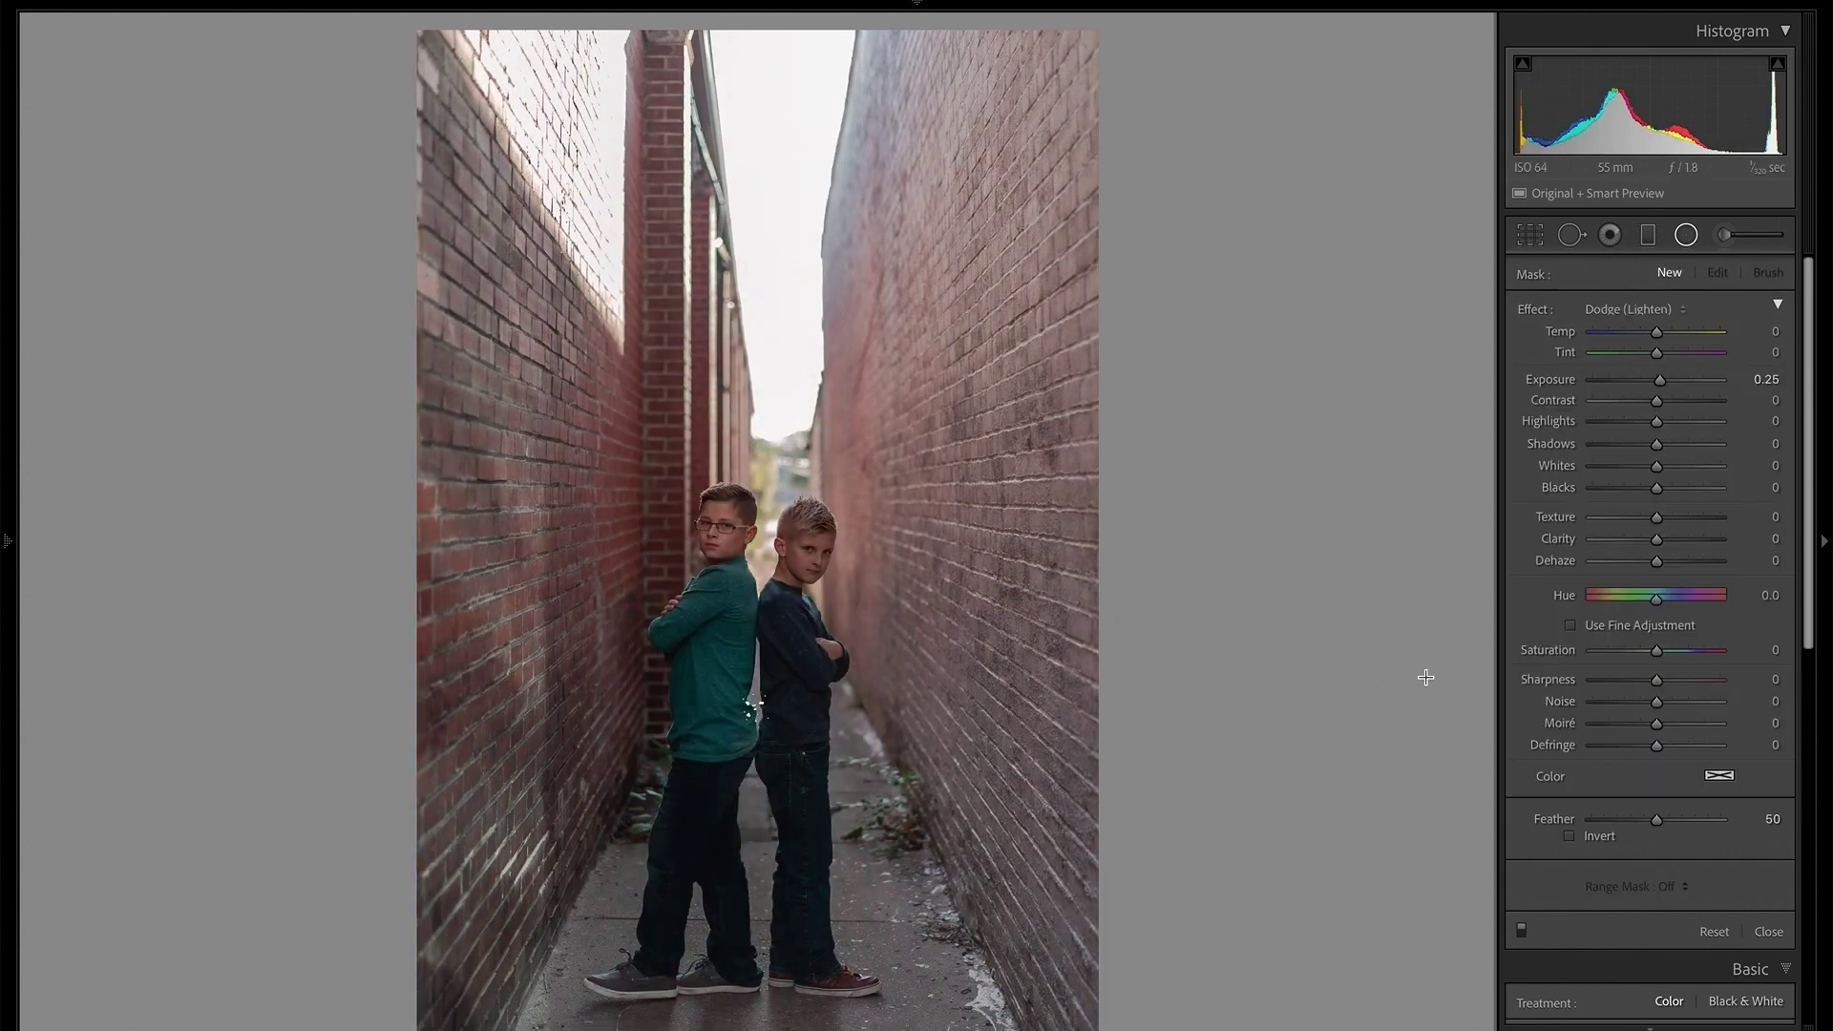
Draw a radial filter with the Burn (Darken) effect around the two boys, and check its mask overlay off and on
{"action": "left_click", "coordinate": [1610, 314]}
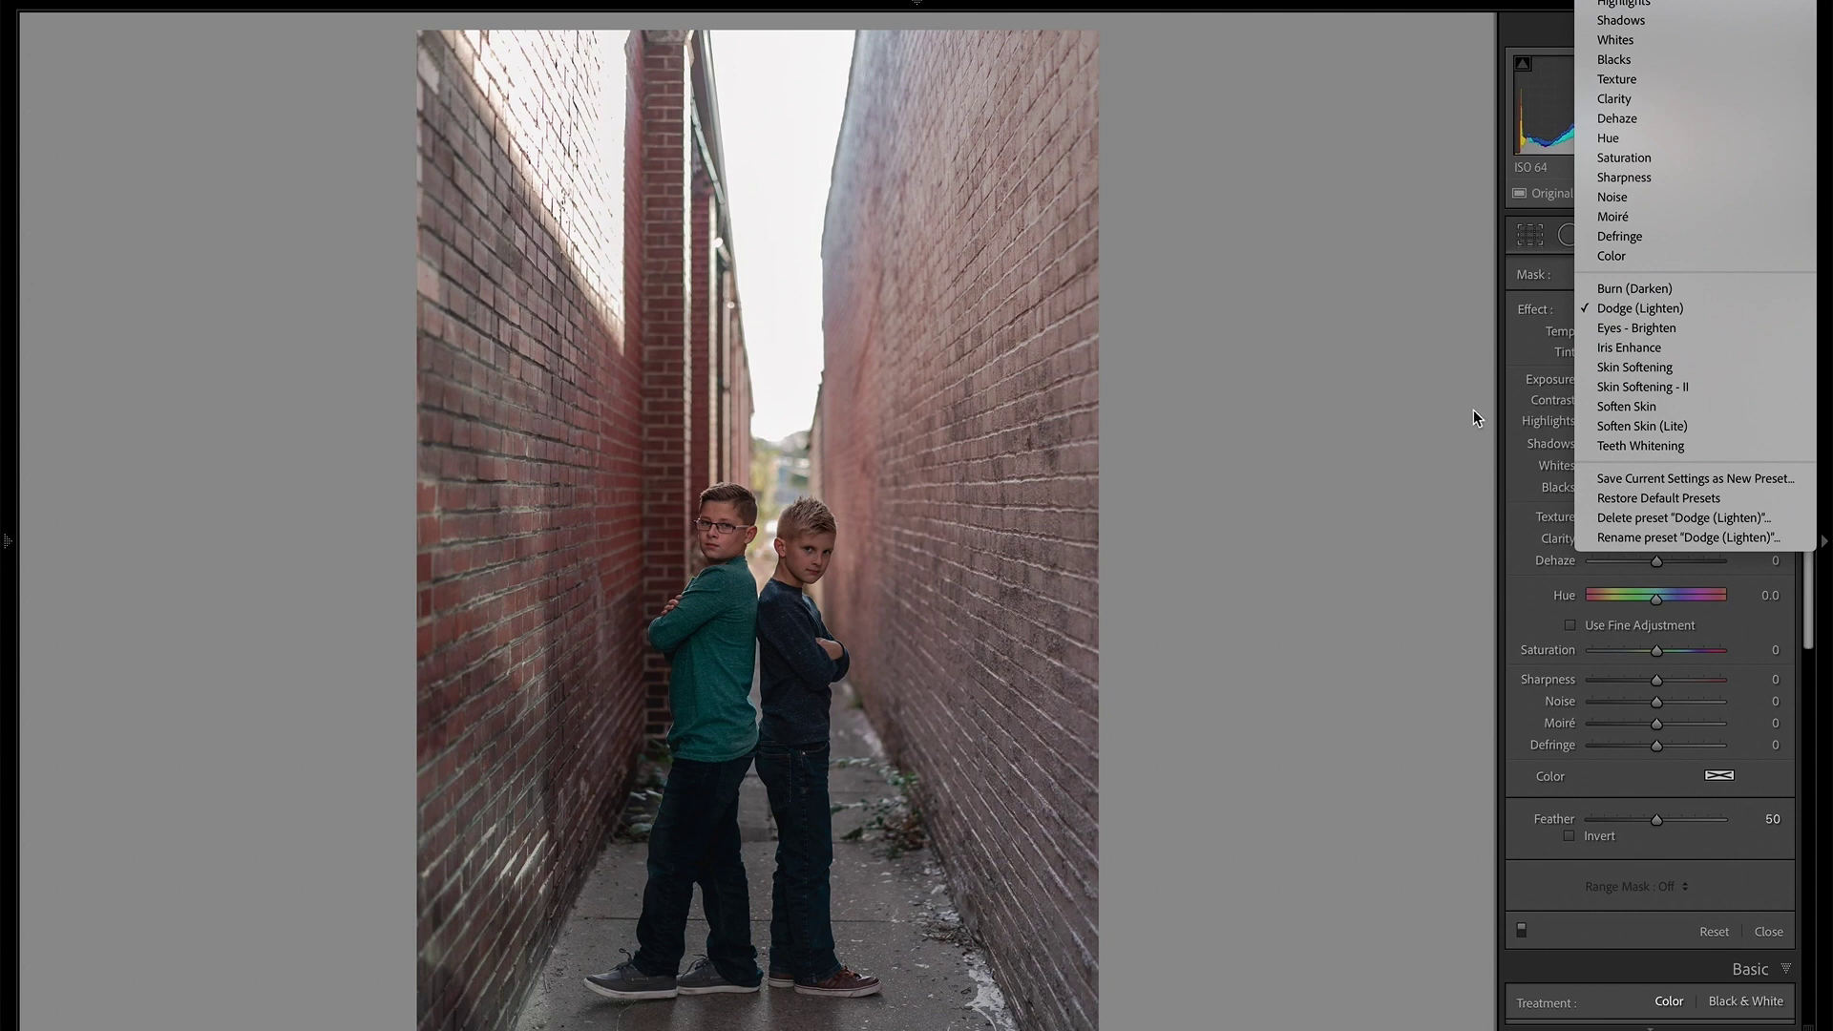
{"action": "left_click", "coordinate": [1627, 295]}
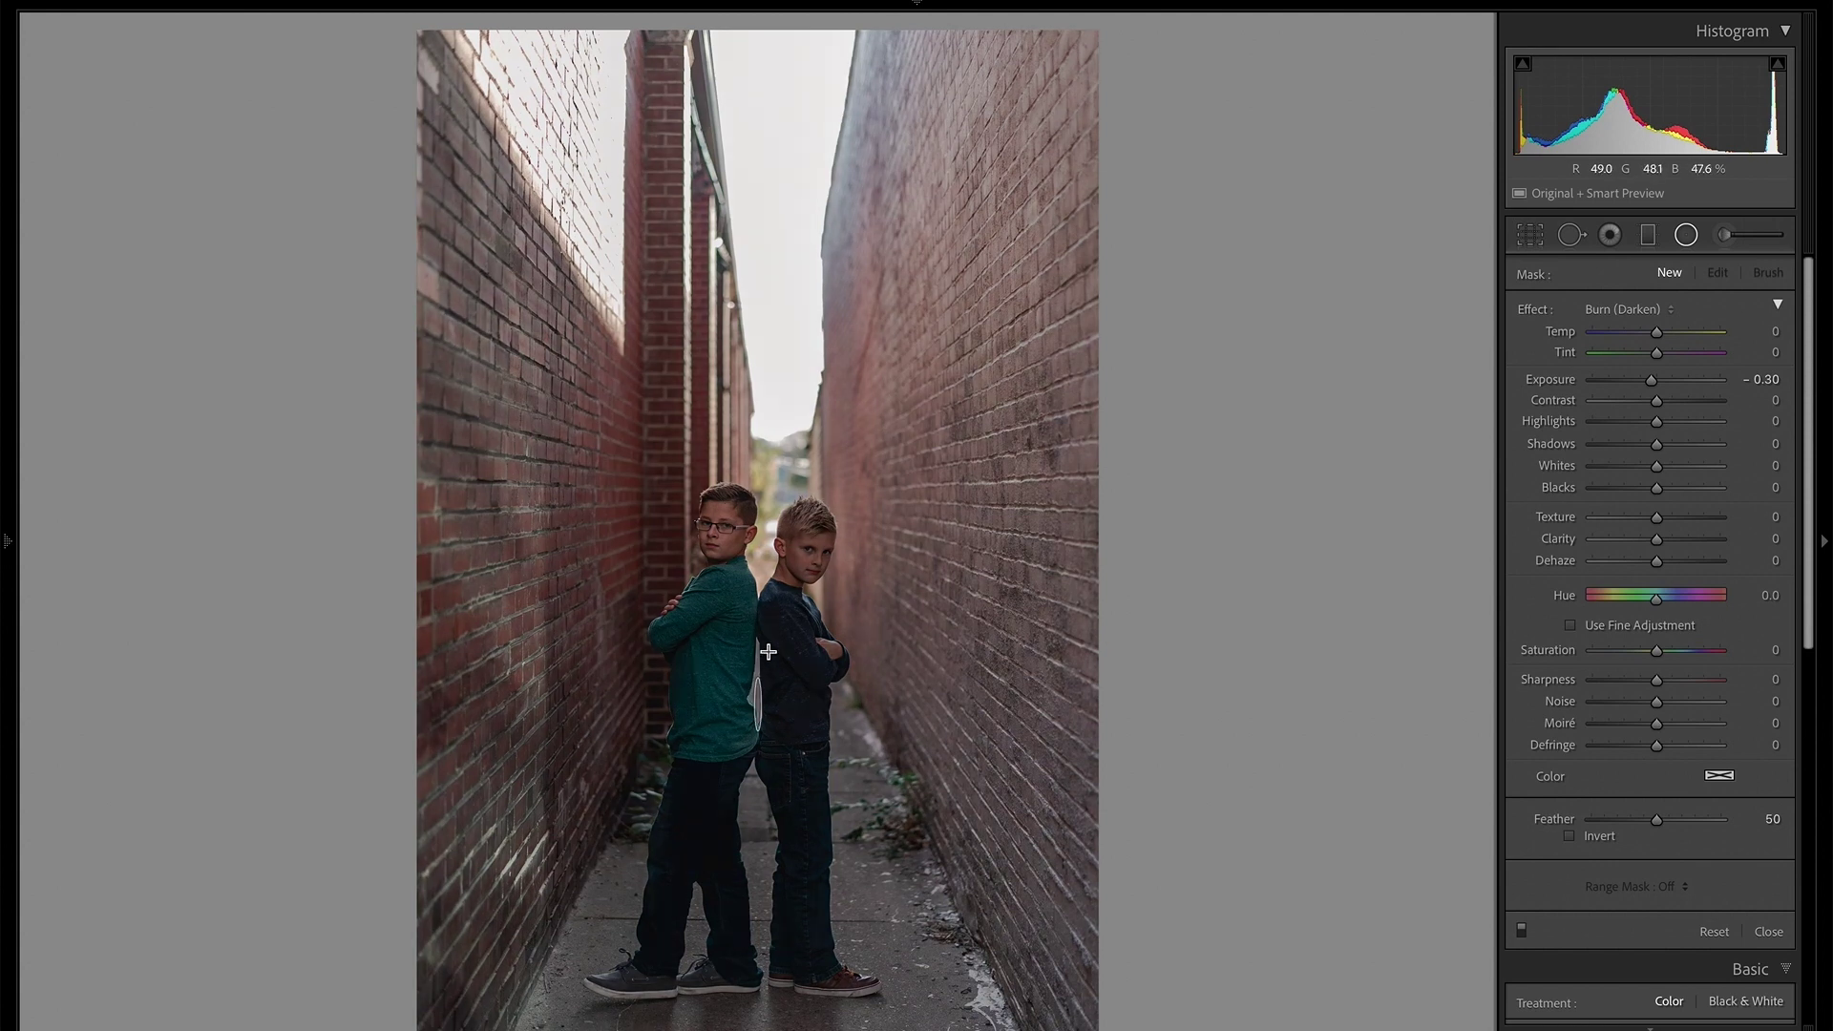
{"action": "left_click_drag", "start_coordinate": [759, 703], "coordinate": [946, 351]}
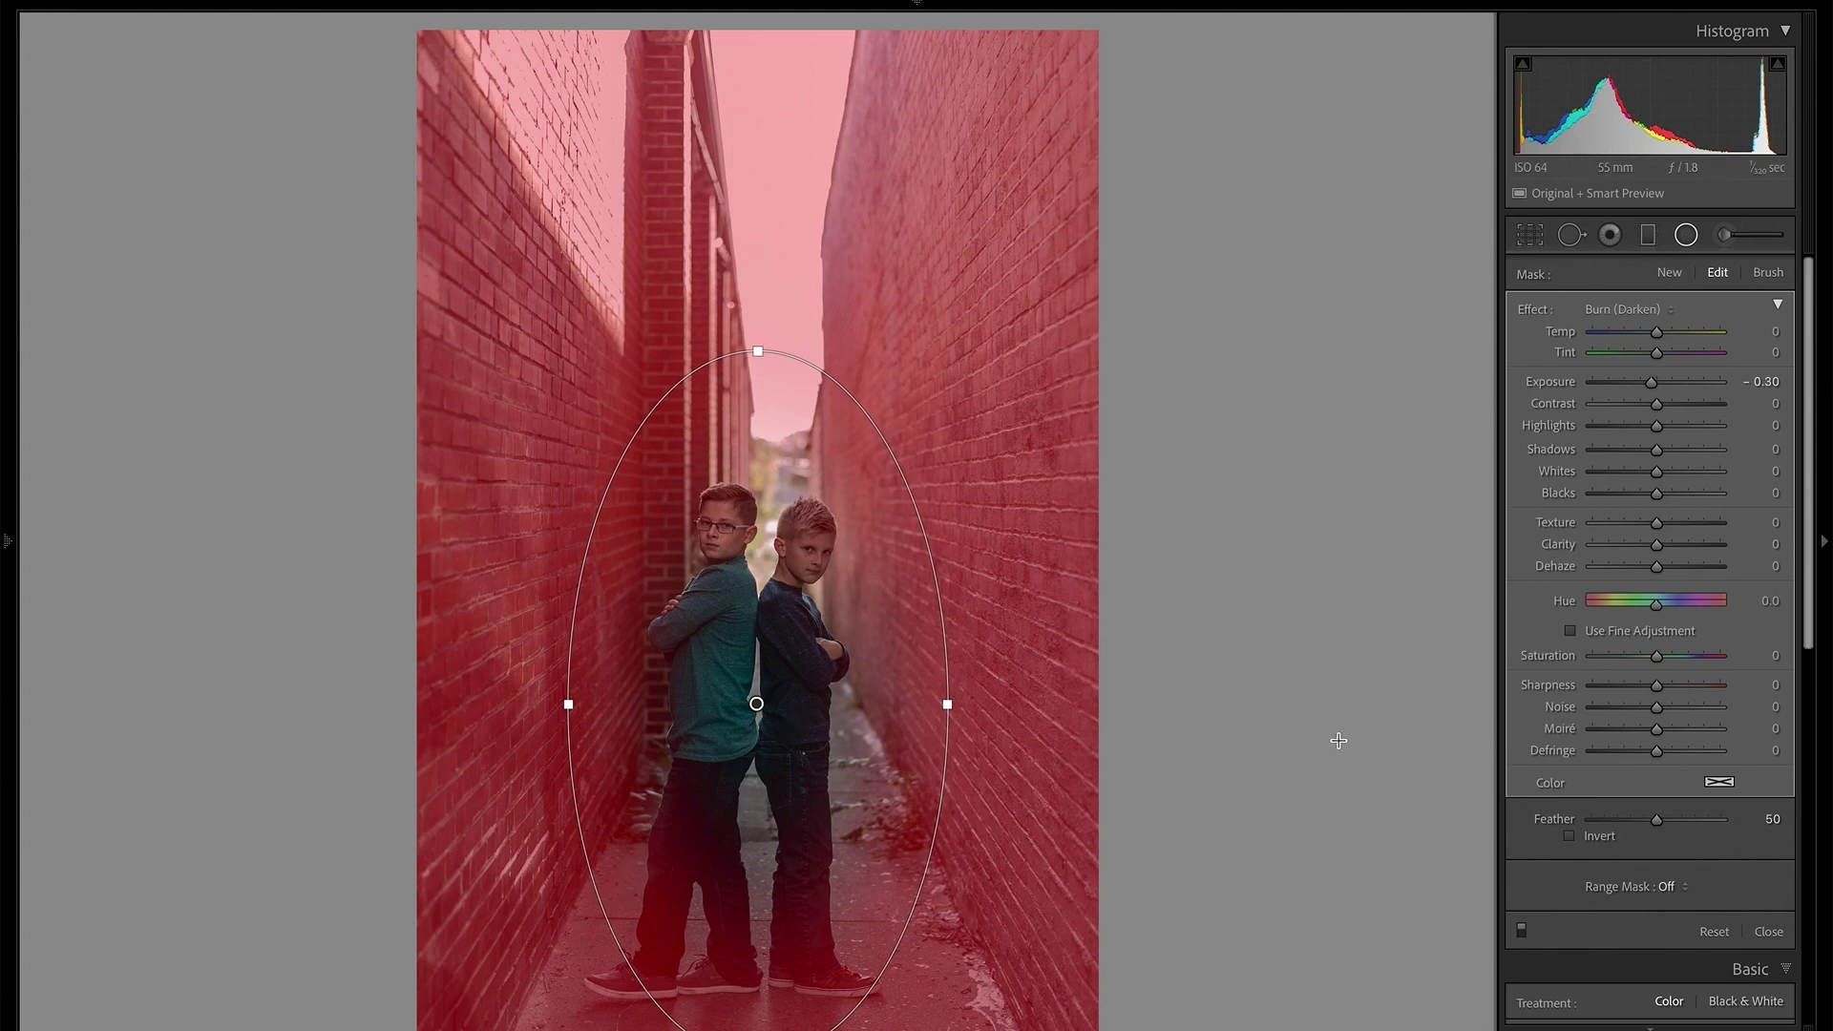
{"action": "key", "text": "o"}
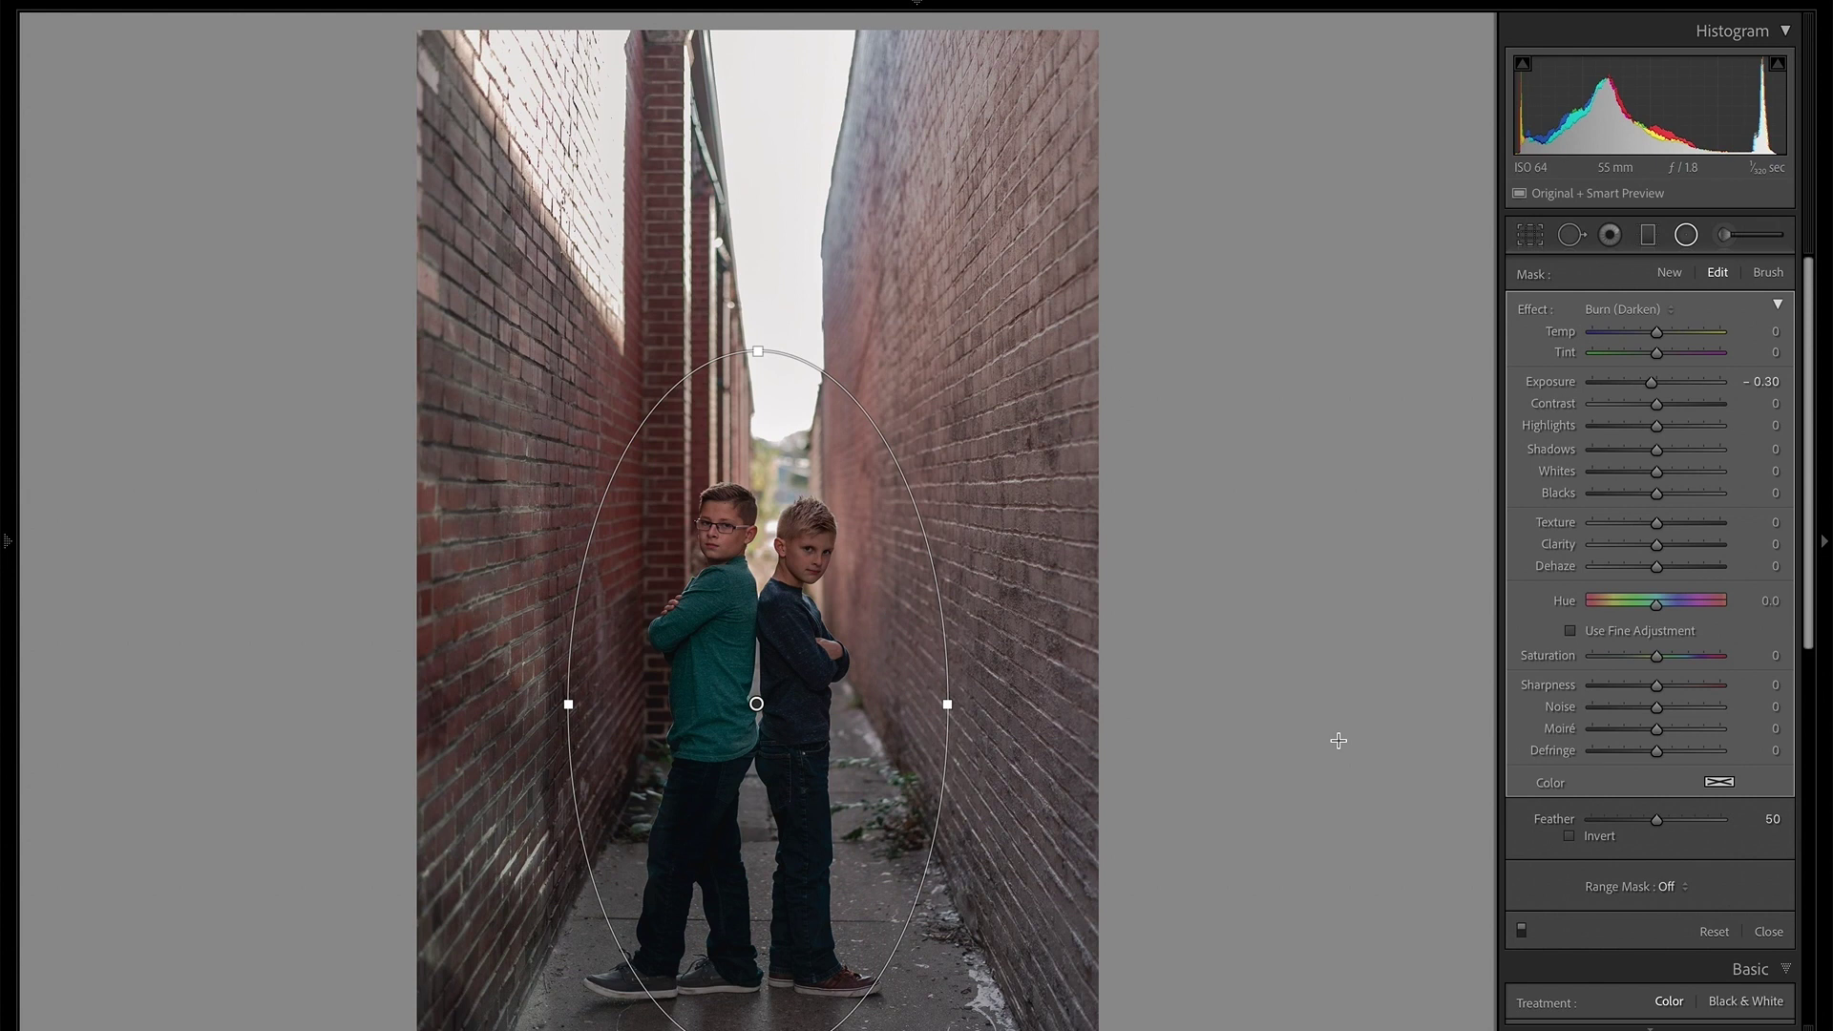
{"action": "key", "text": "o"}
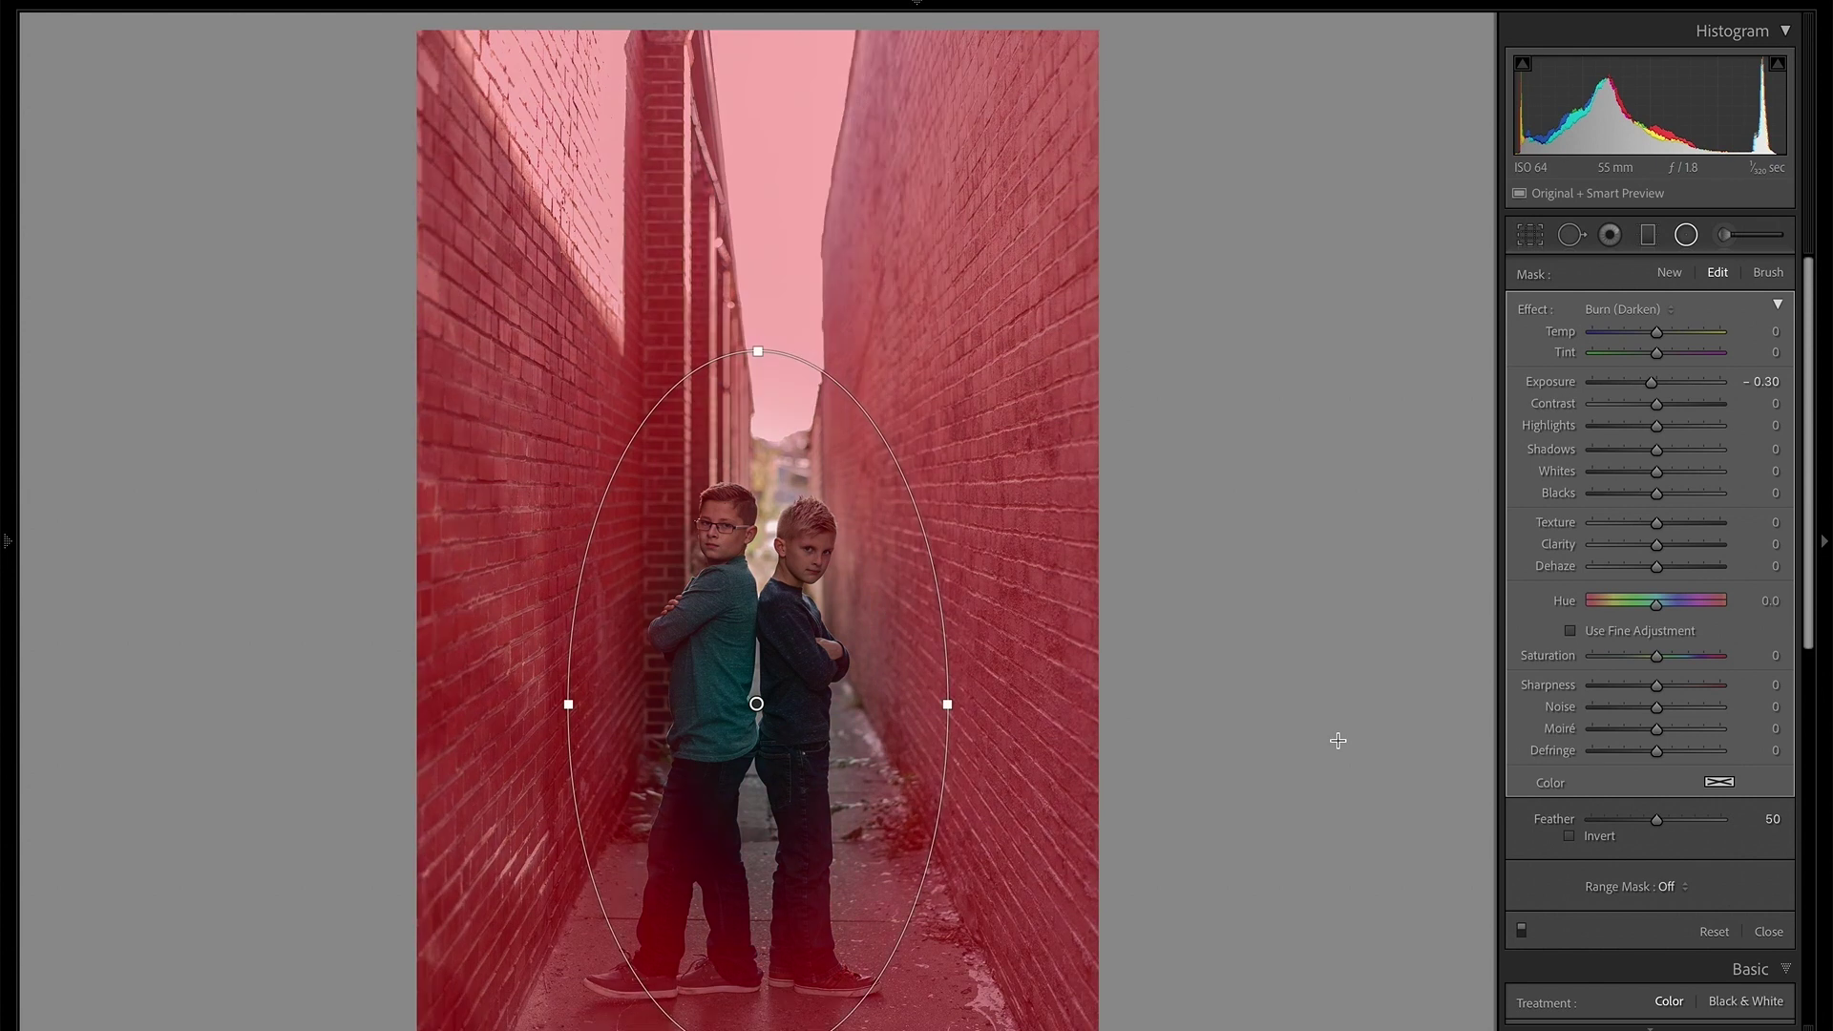
Change the adjustment mask overlay color to green
{"action": "left_click", "coordinate": [539, 0]}
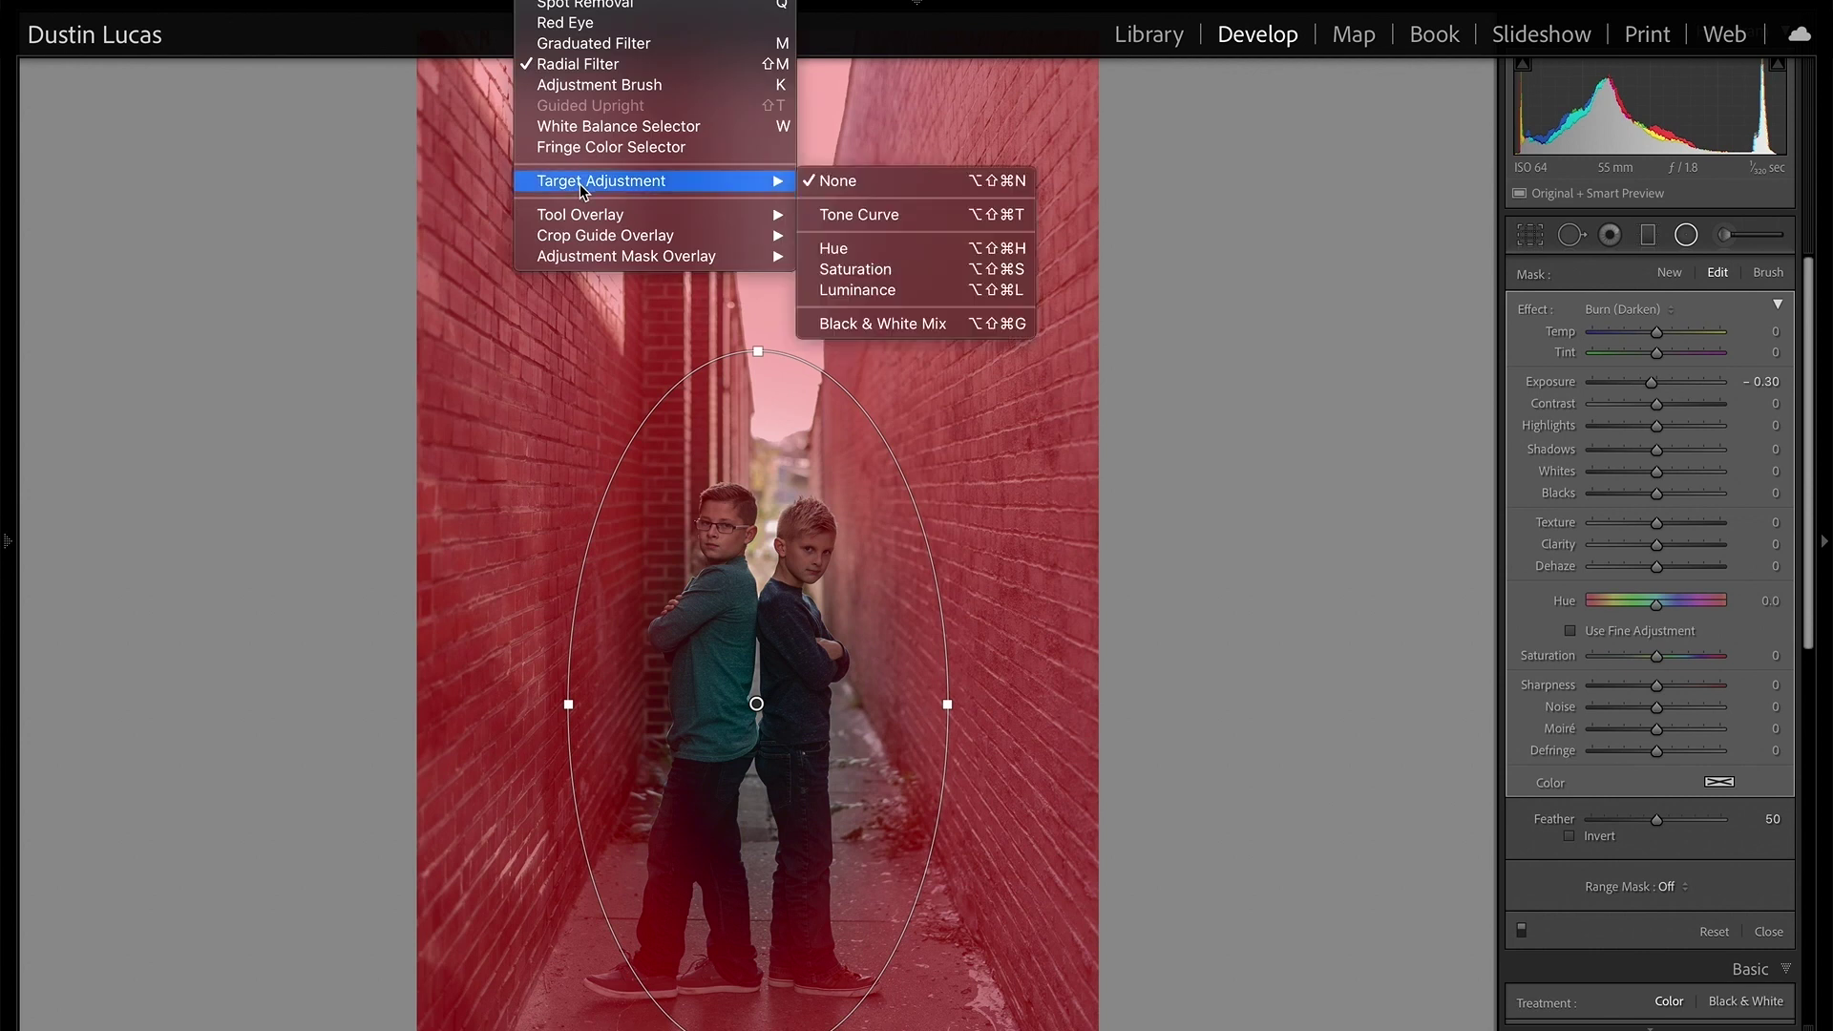
{"action": "mouse_move", "coordinate": [589, 220]}
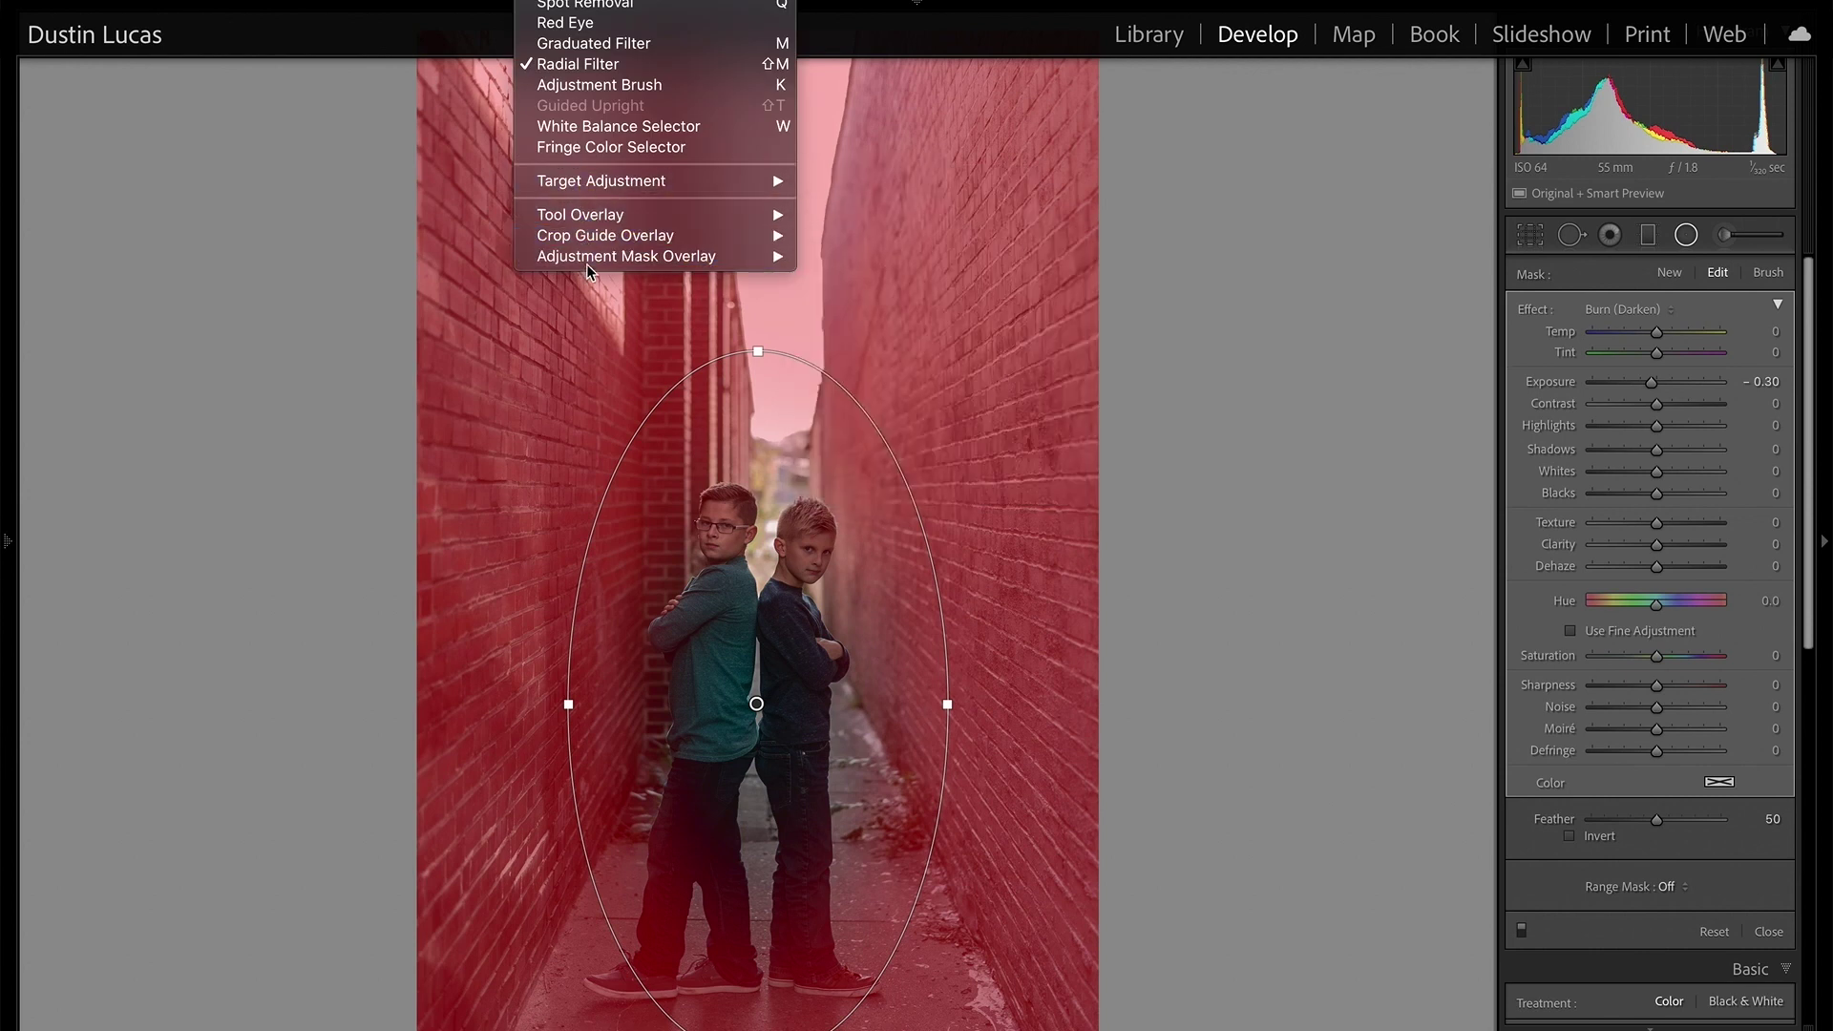
{"action": "mouse_move", "coordinate": [589, 265]}
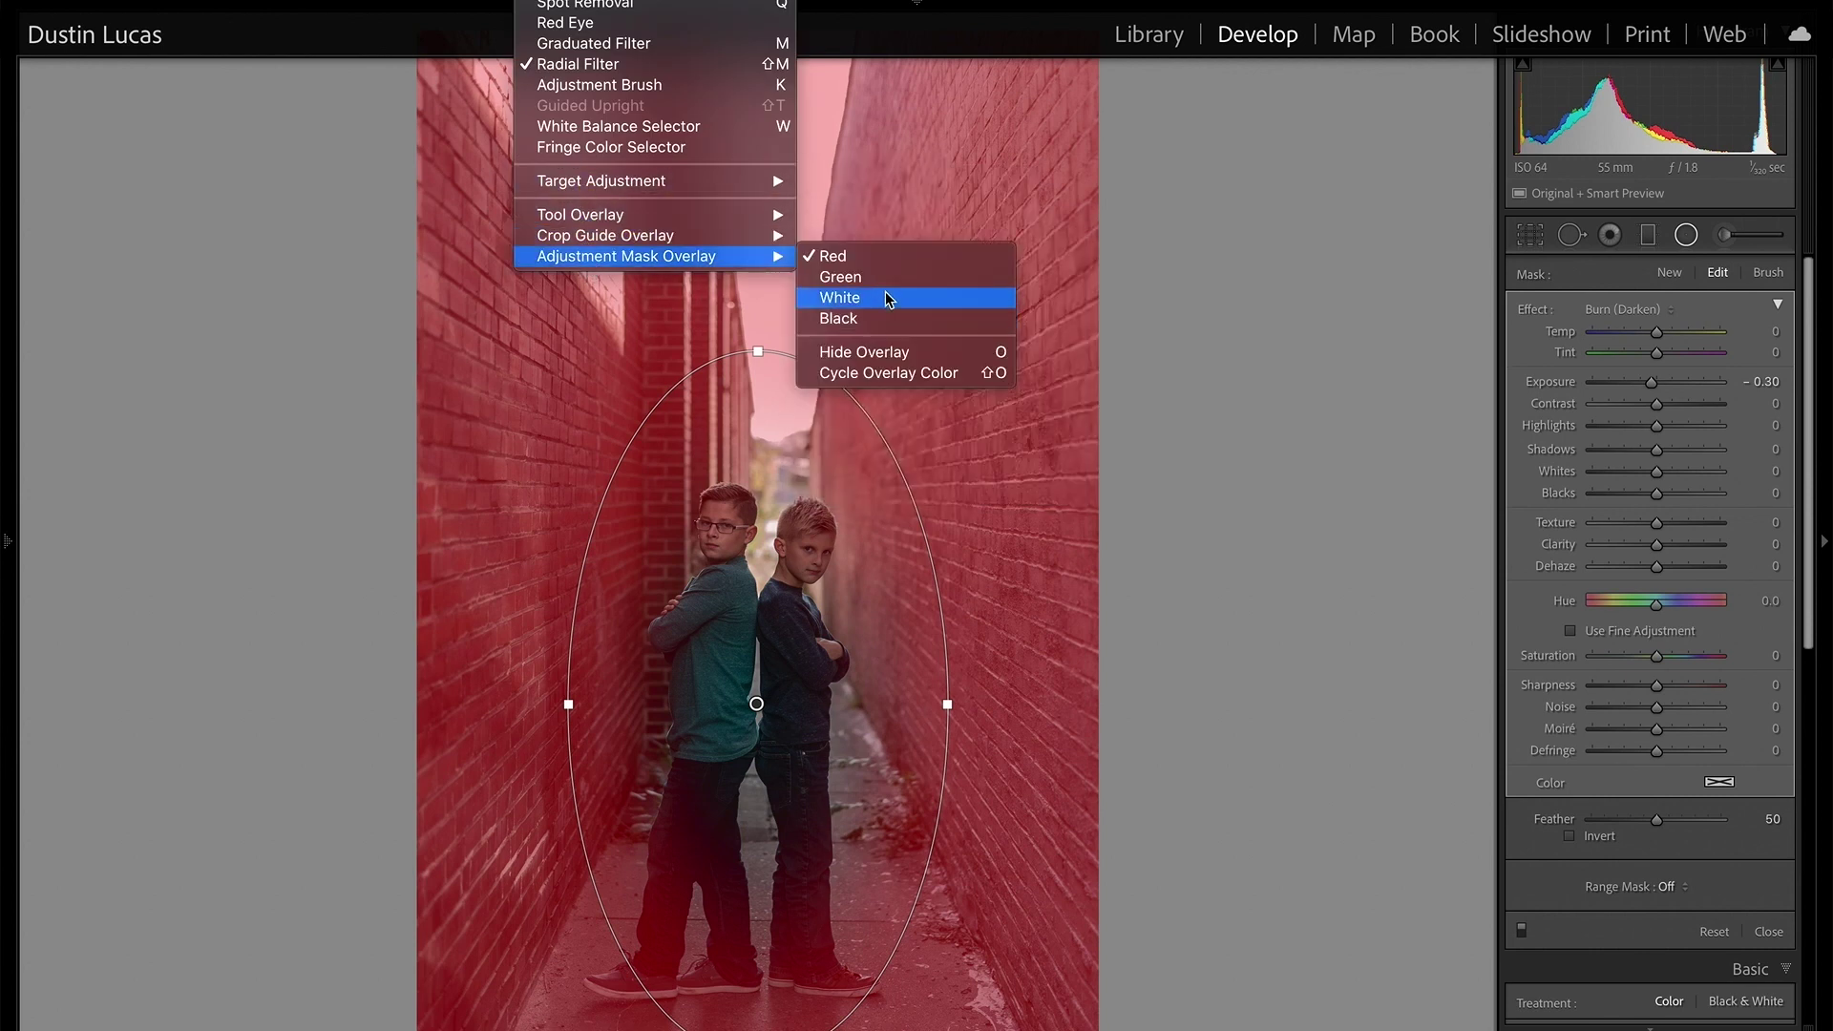
{"action": "left_click", "coordinate": [1196, 631]}
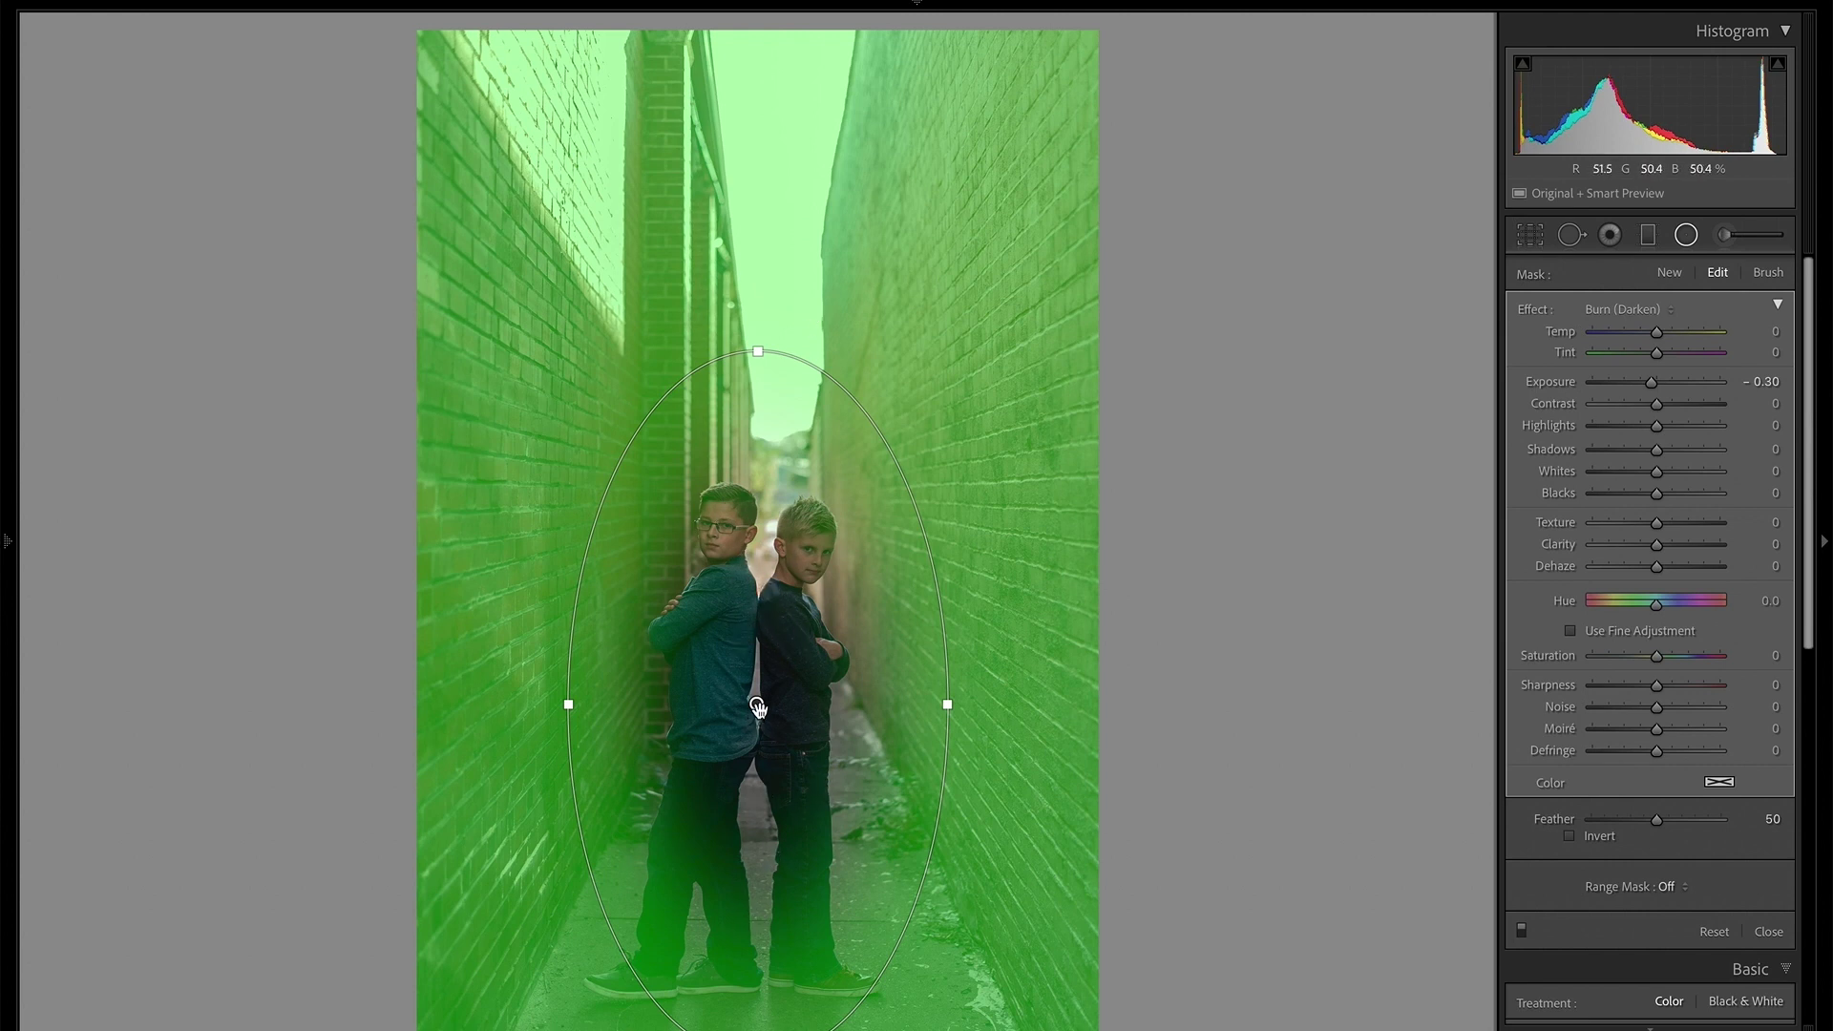
Try inverting the radial filter to compare its coverage, revert the inversion, and hide the mask overlay
{"action": "left_click", "coordinate": [1571, 838]}
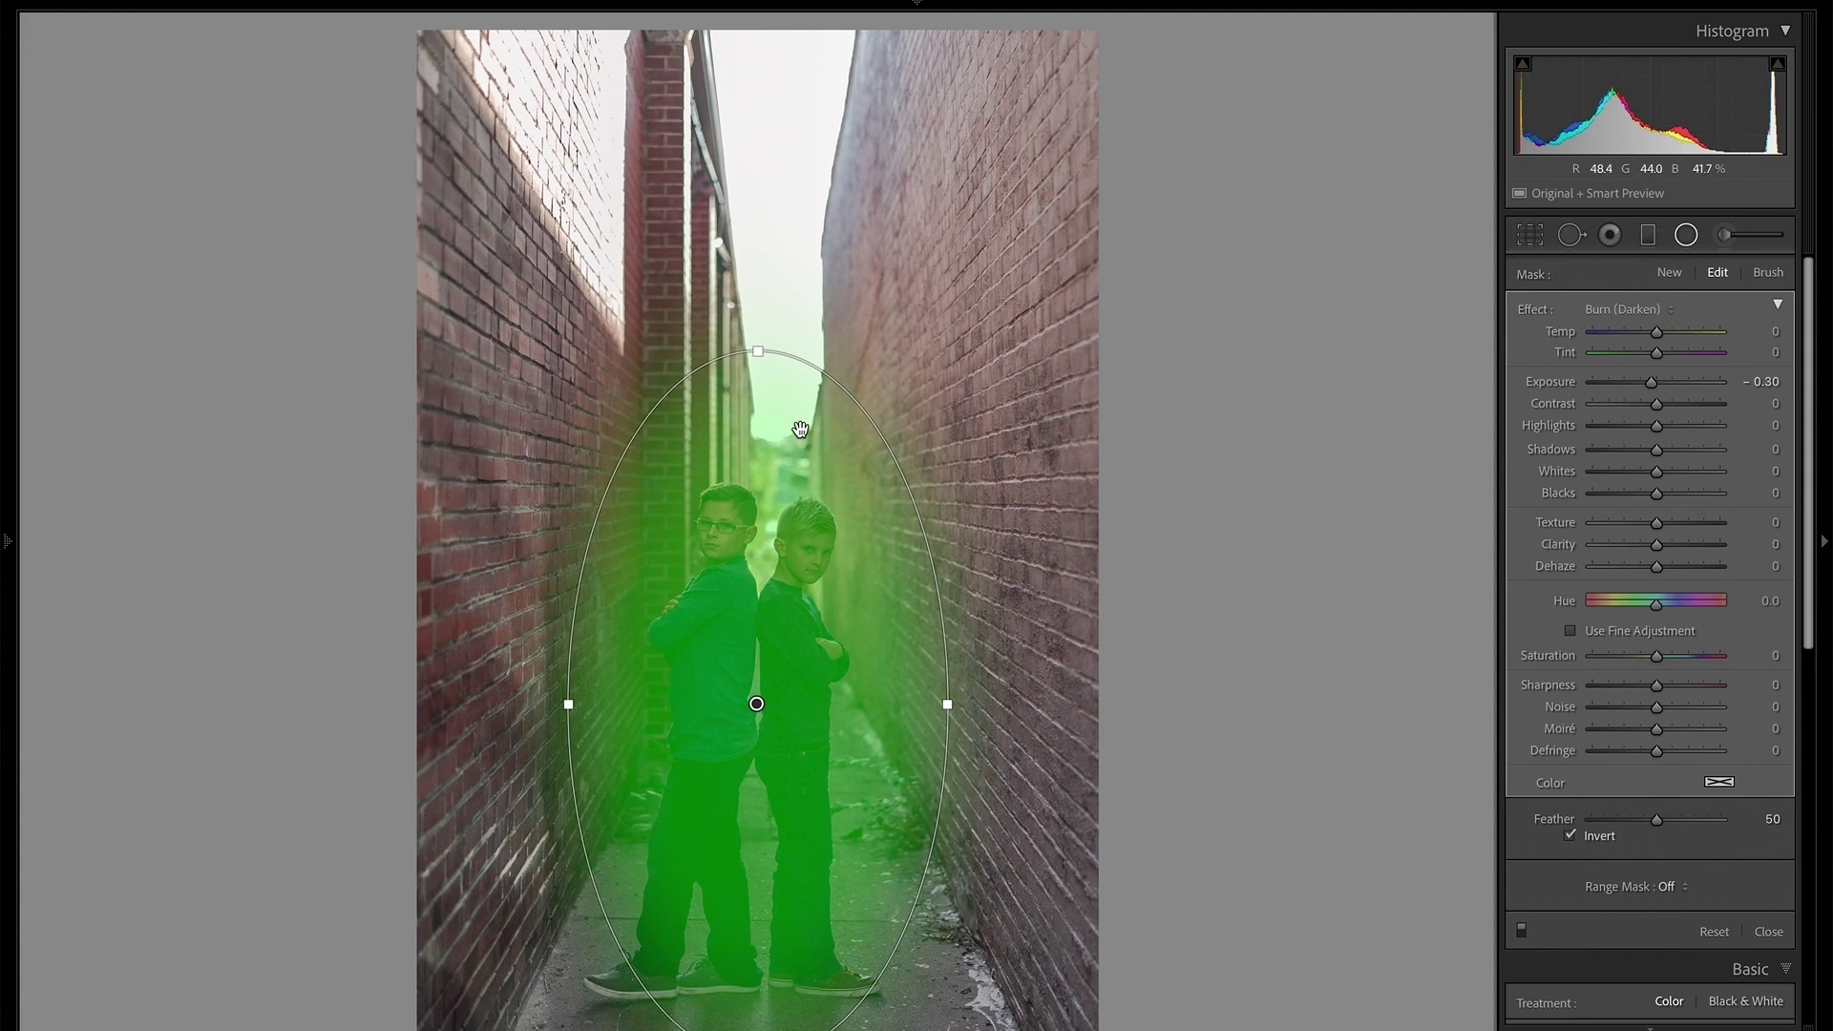
{"action": "left_click", "coordinate": [1572, 838]}
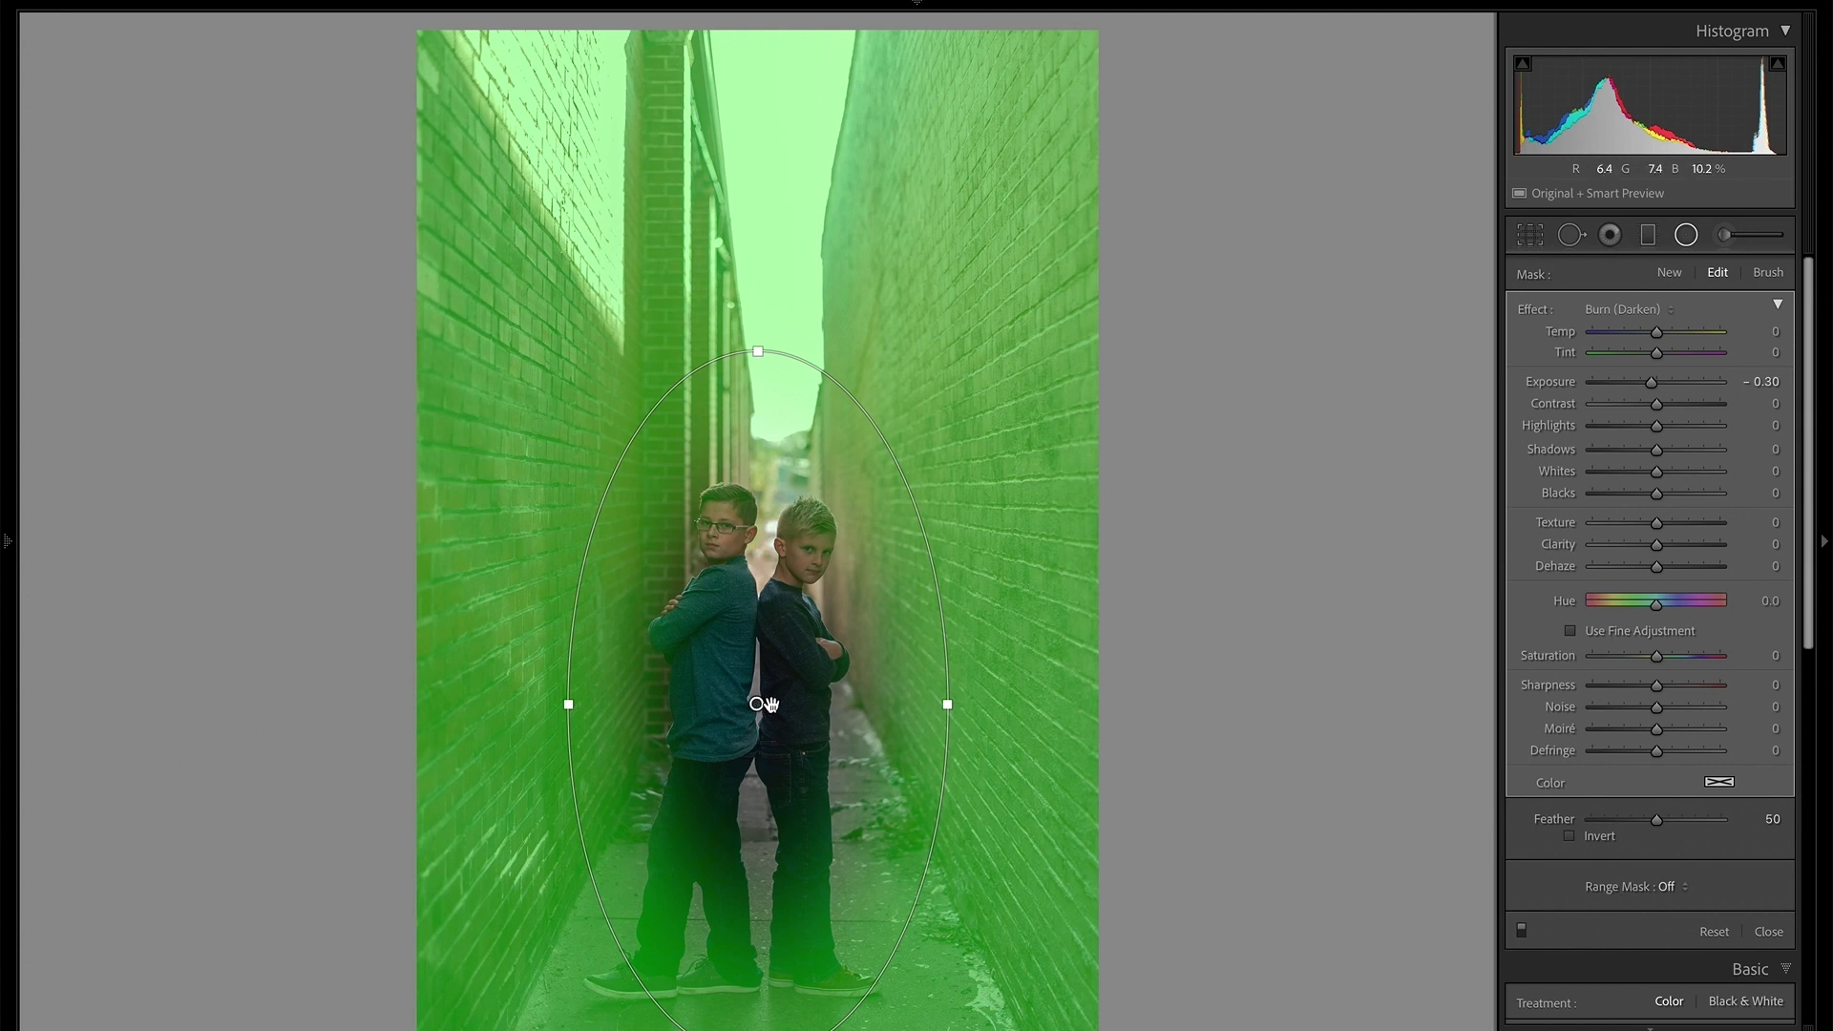
{"action": "key", "text": "o"}
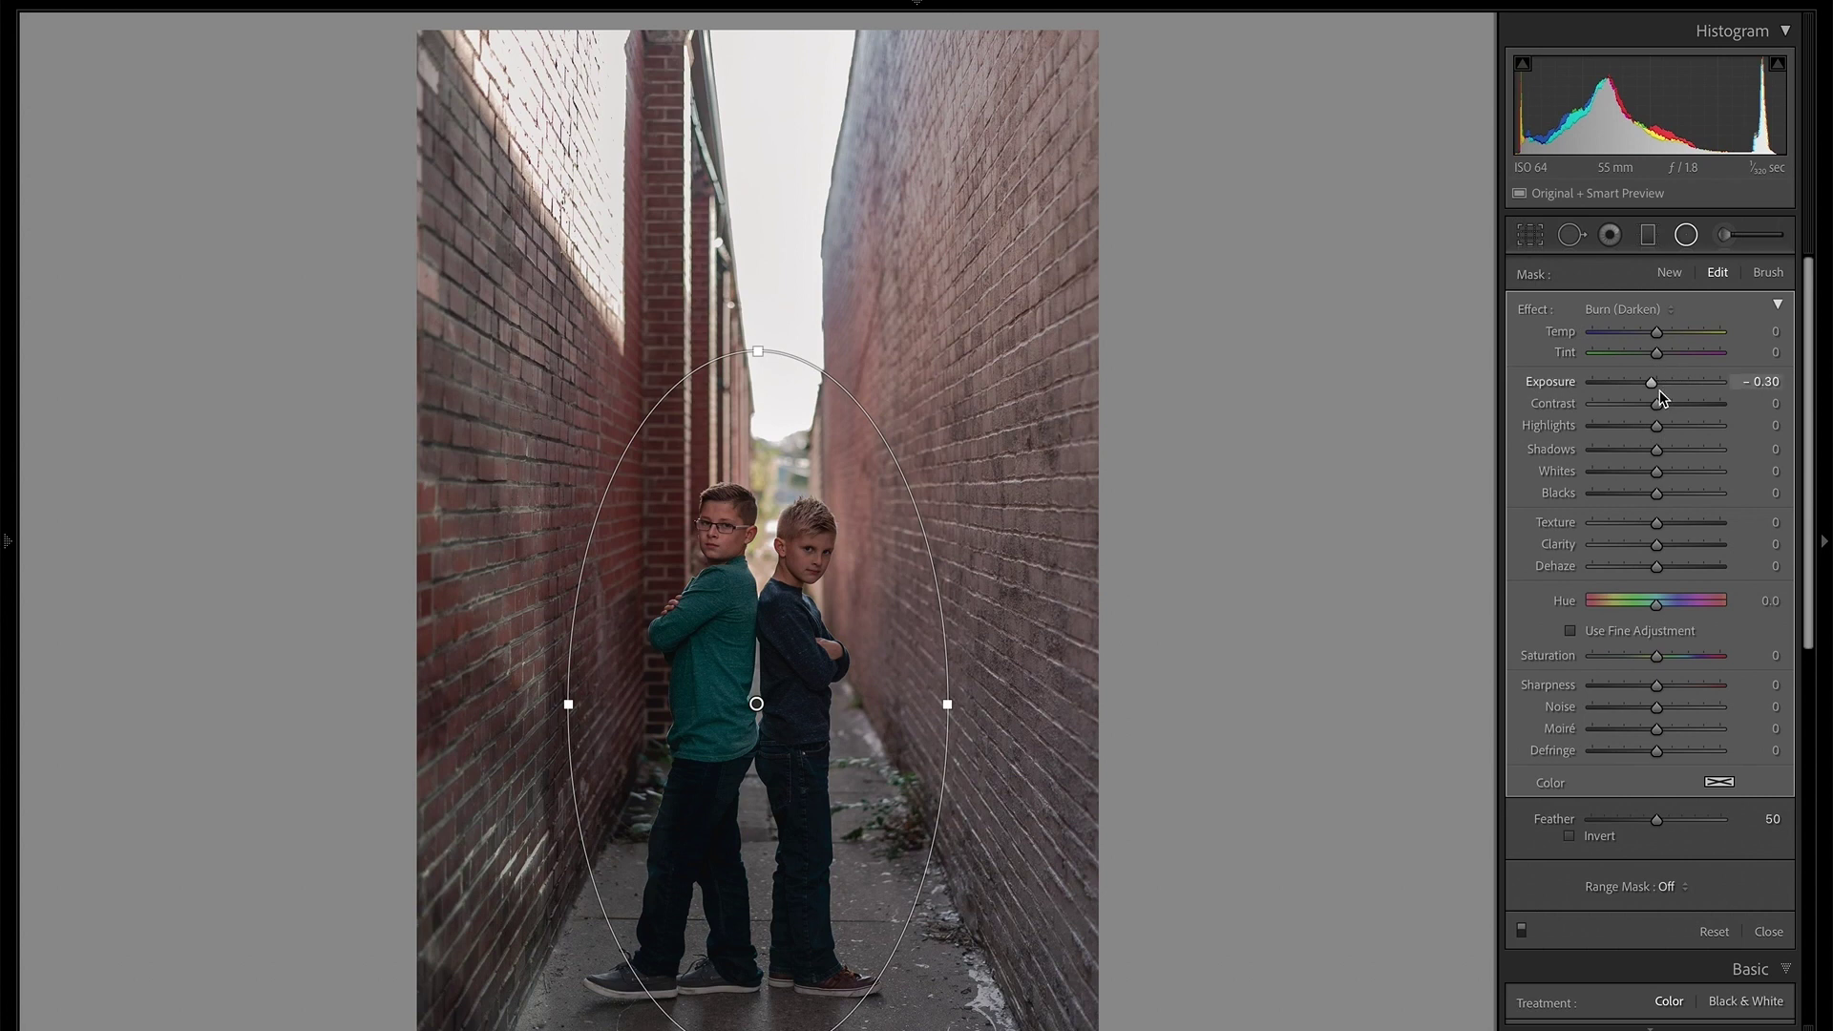
Set the radial filter's exposure to -1.00, clarity to 31 and whites to 32
{"action": "scroll", "coordinate": [1651, 382], "scroll_direction": "down", "scroll_amount": 4}
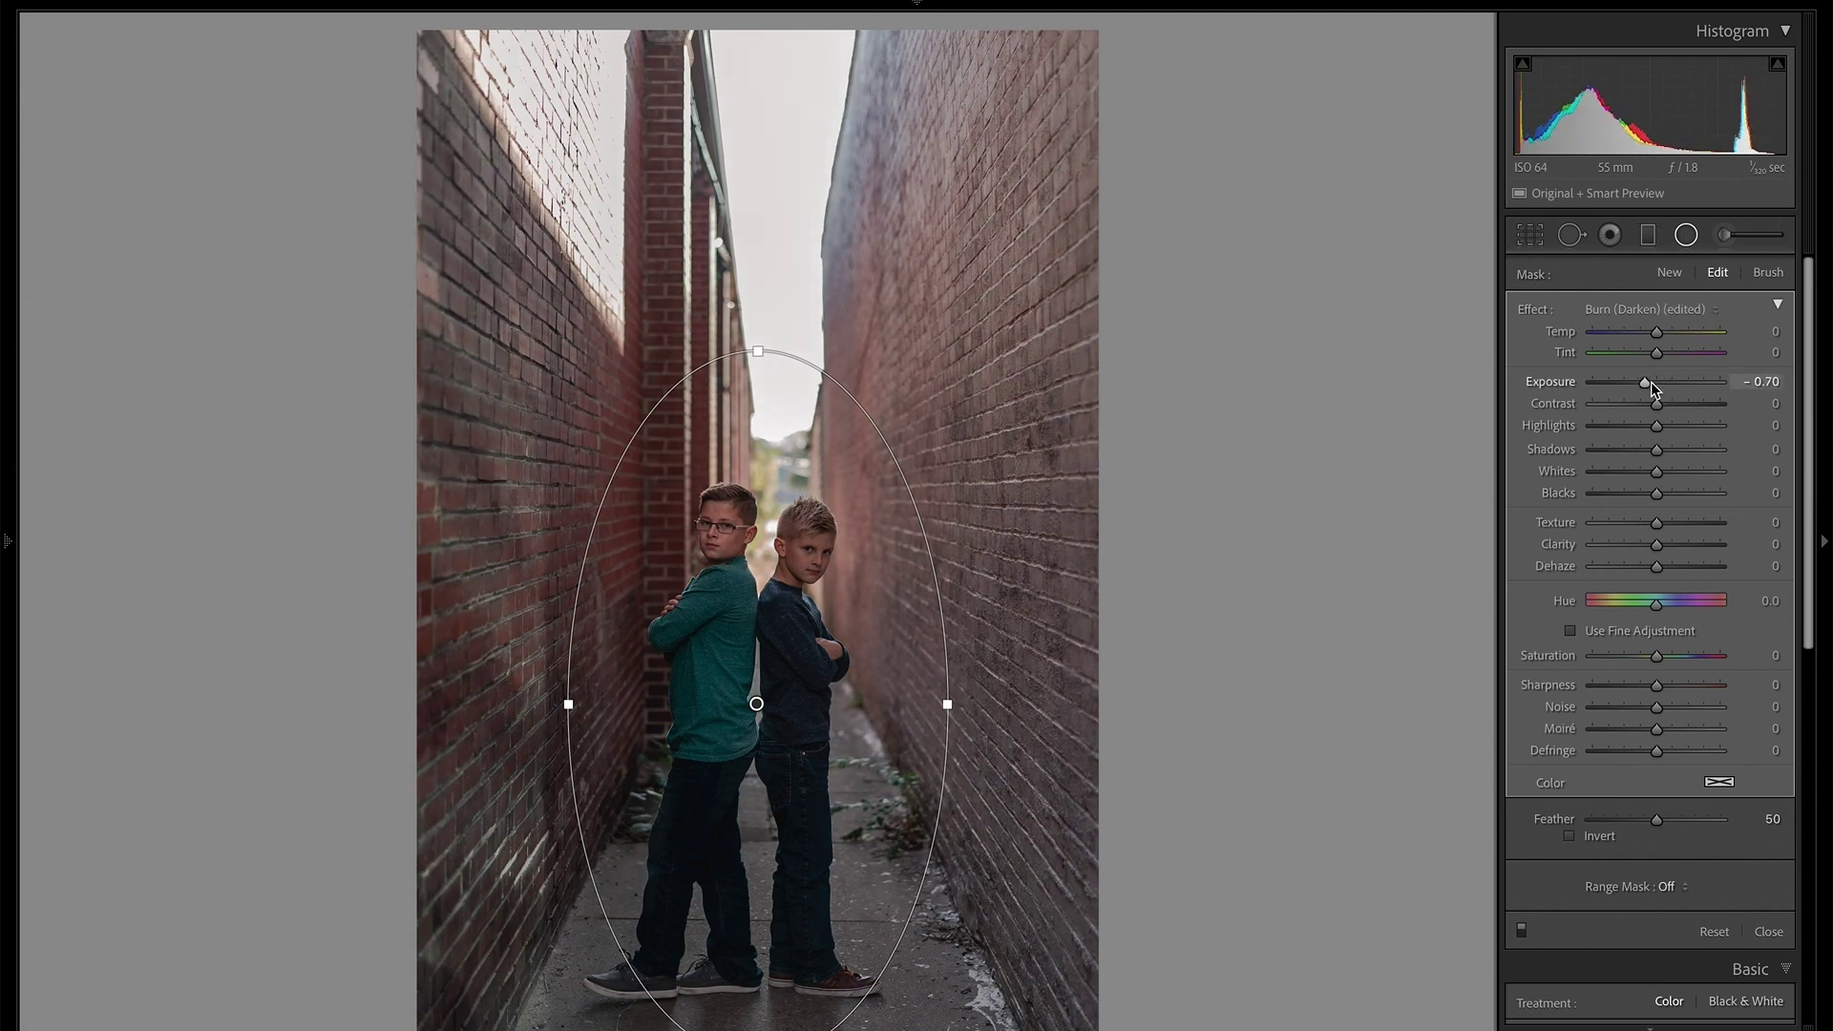
{"action": "scroll", "coordinate": [1651, 382], "scroll_direction": "down", "scroll_amount": 3}
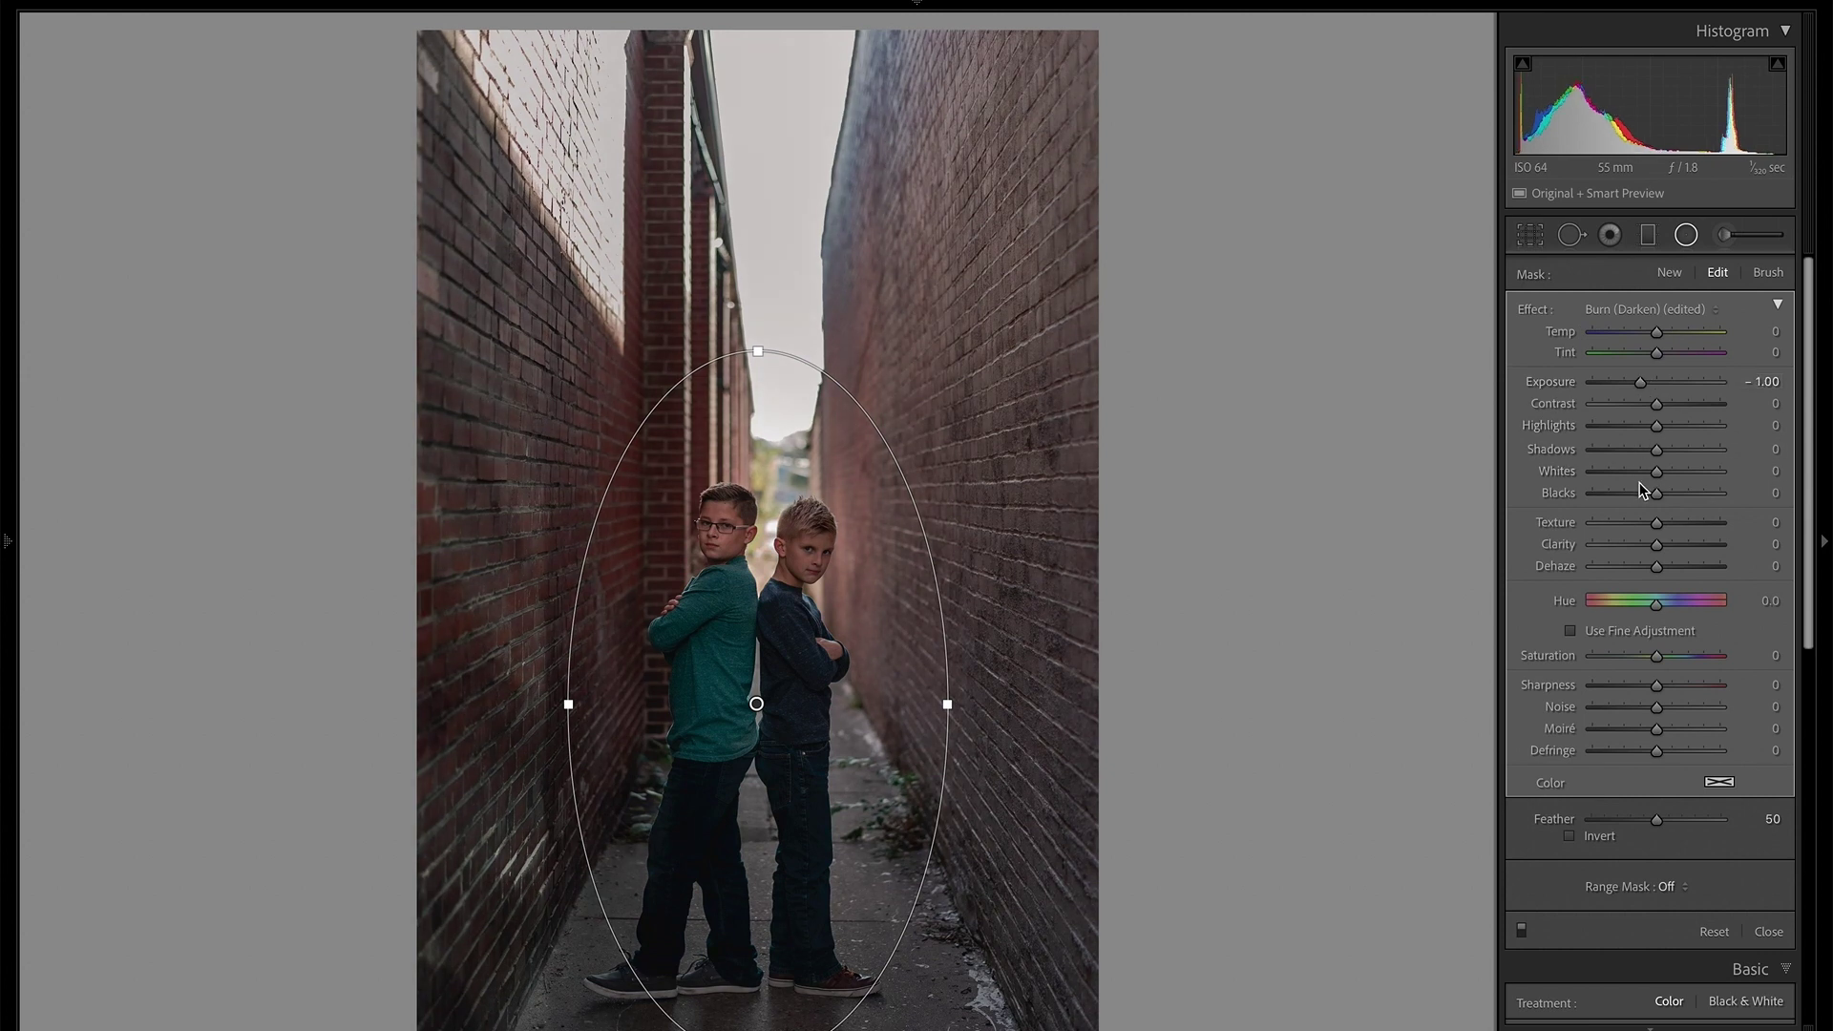
{"action": "left_click", "coordinate": [1677, 544]}
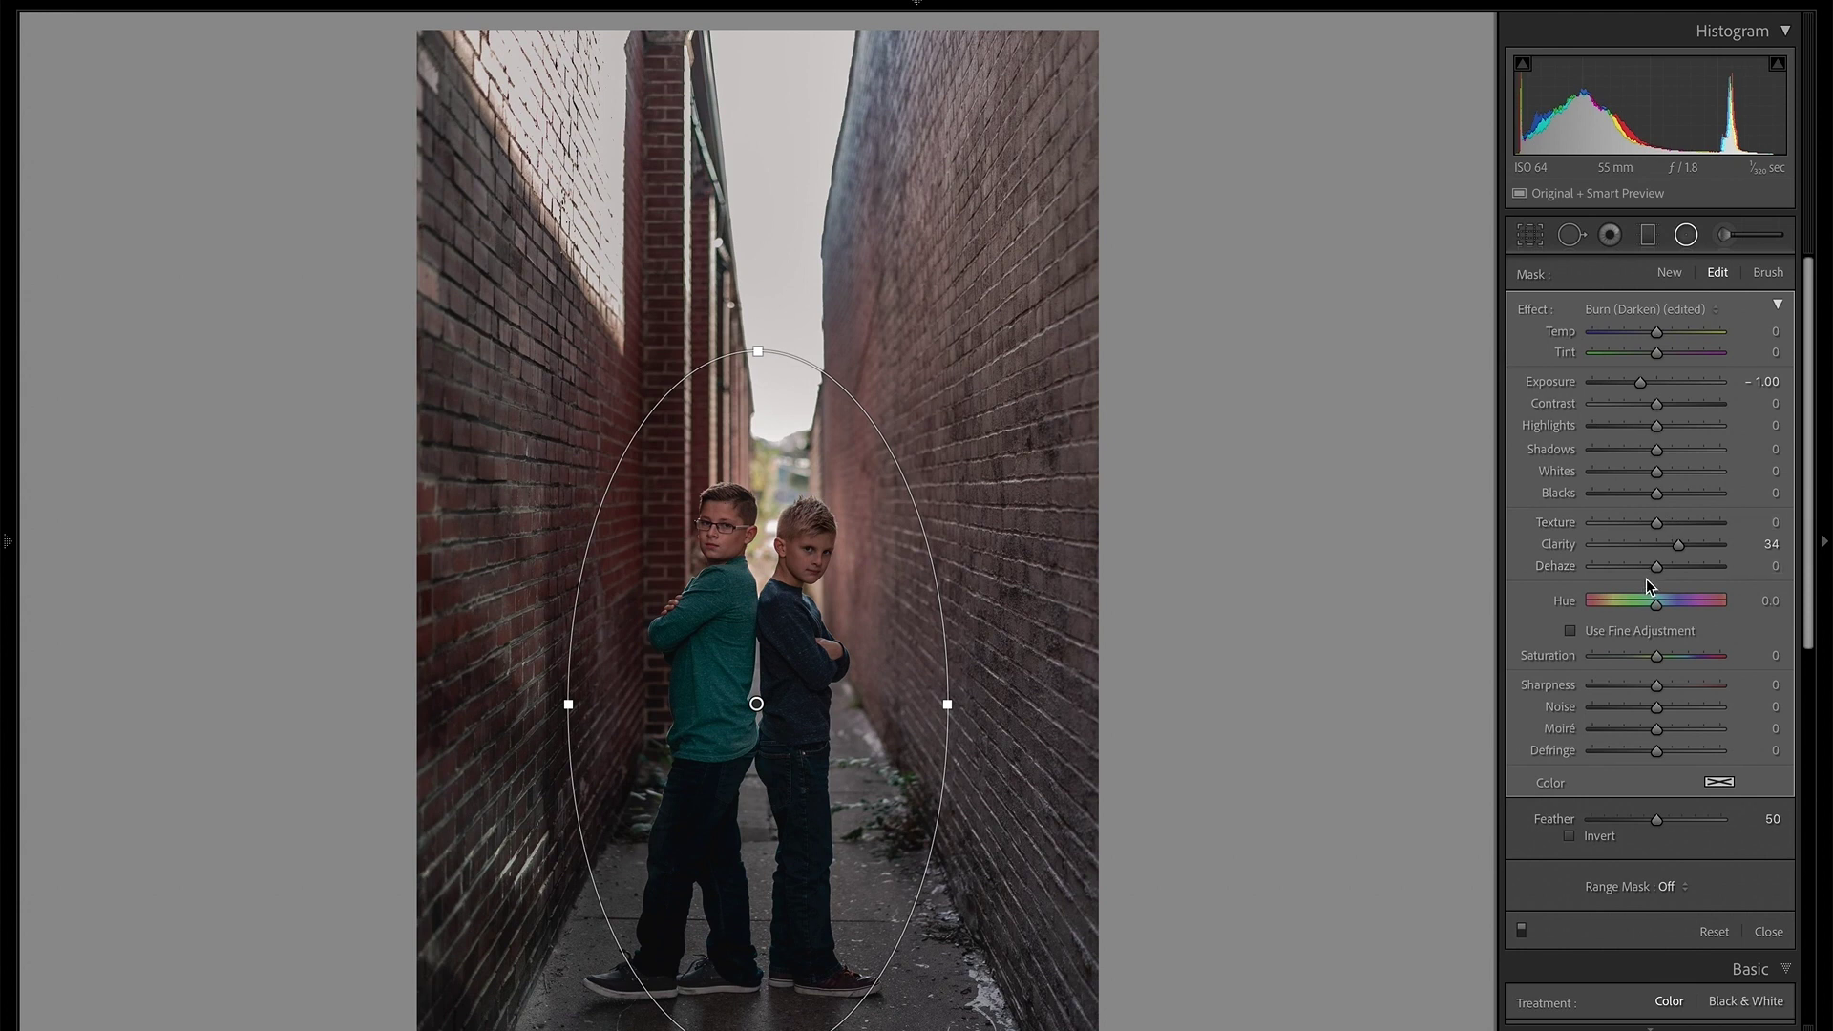
{"action": "left_click", "coordinate": [1674, 544]}
{"action": "left_click_drag", "start_coordinate": [1657, 474], "coordinate": [1680, 477]}
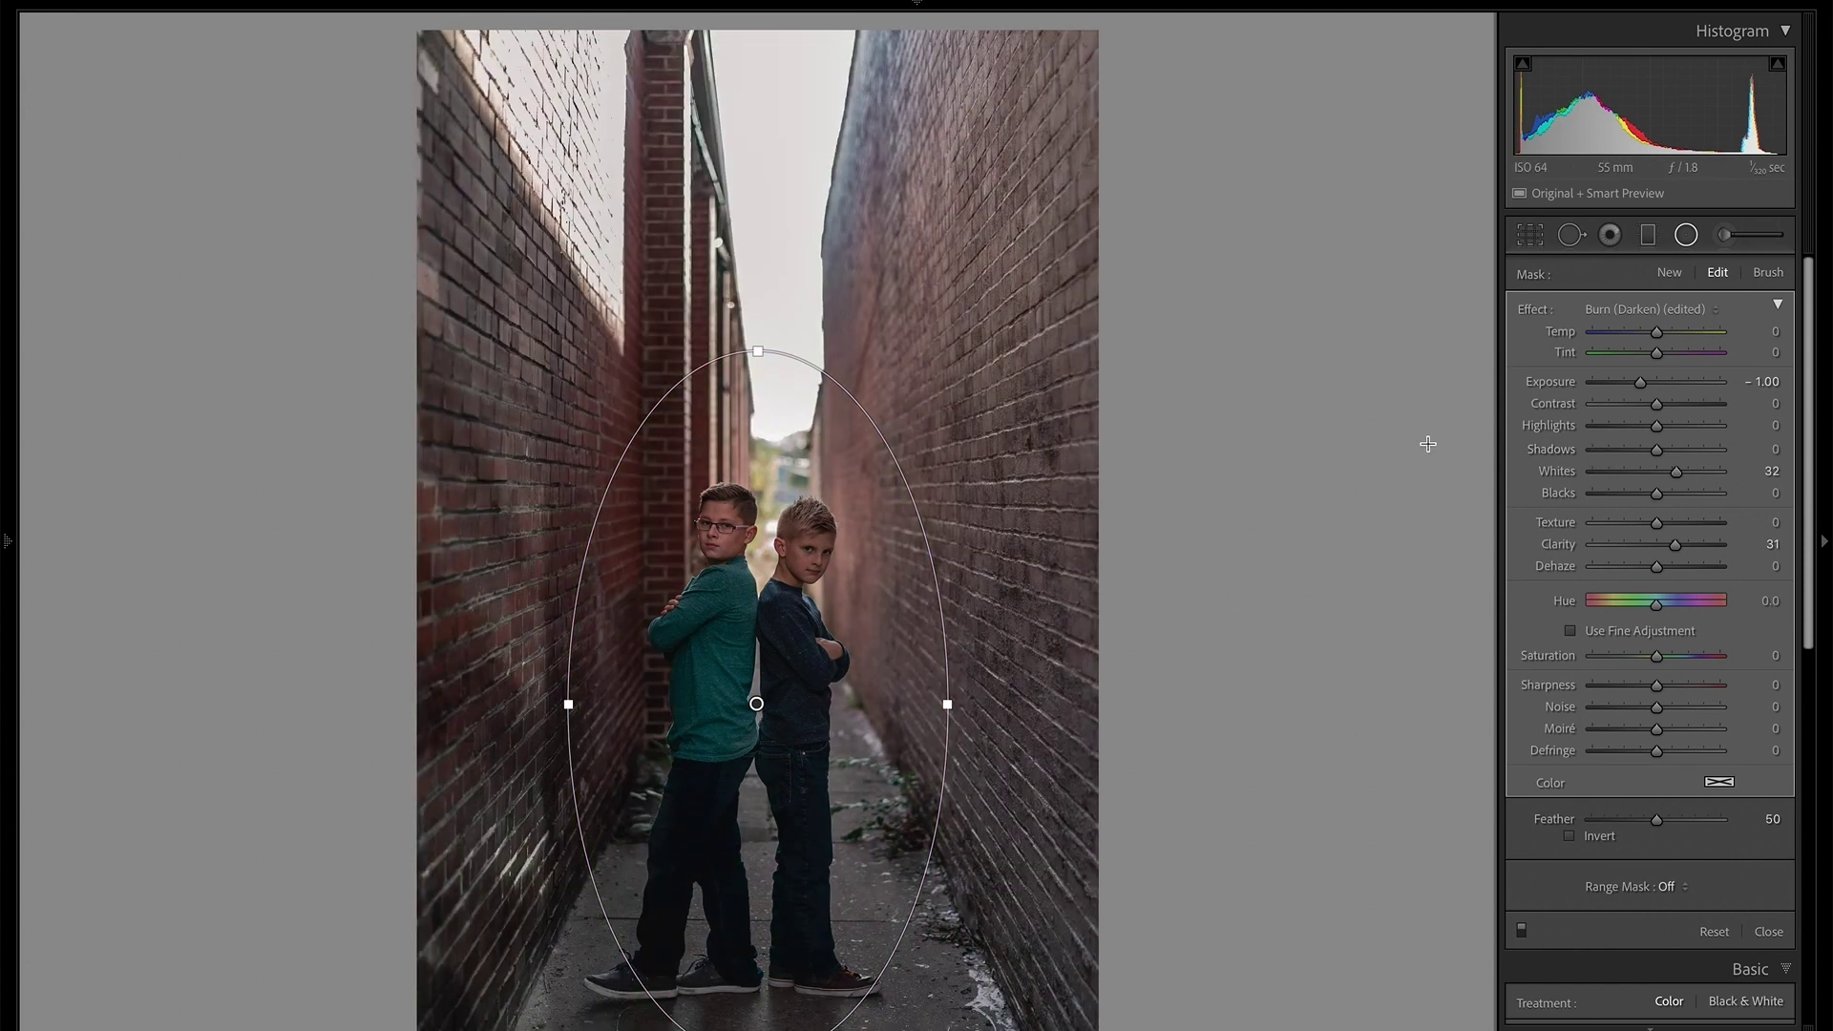
Switch the radial filter to brush editing, show its mask overlay, and reduce the brush size to 14
{"action": "key", "text": "shift+t"}
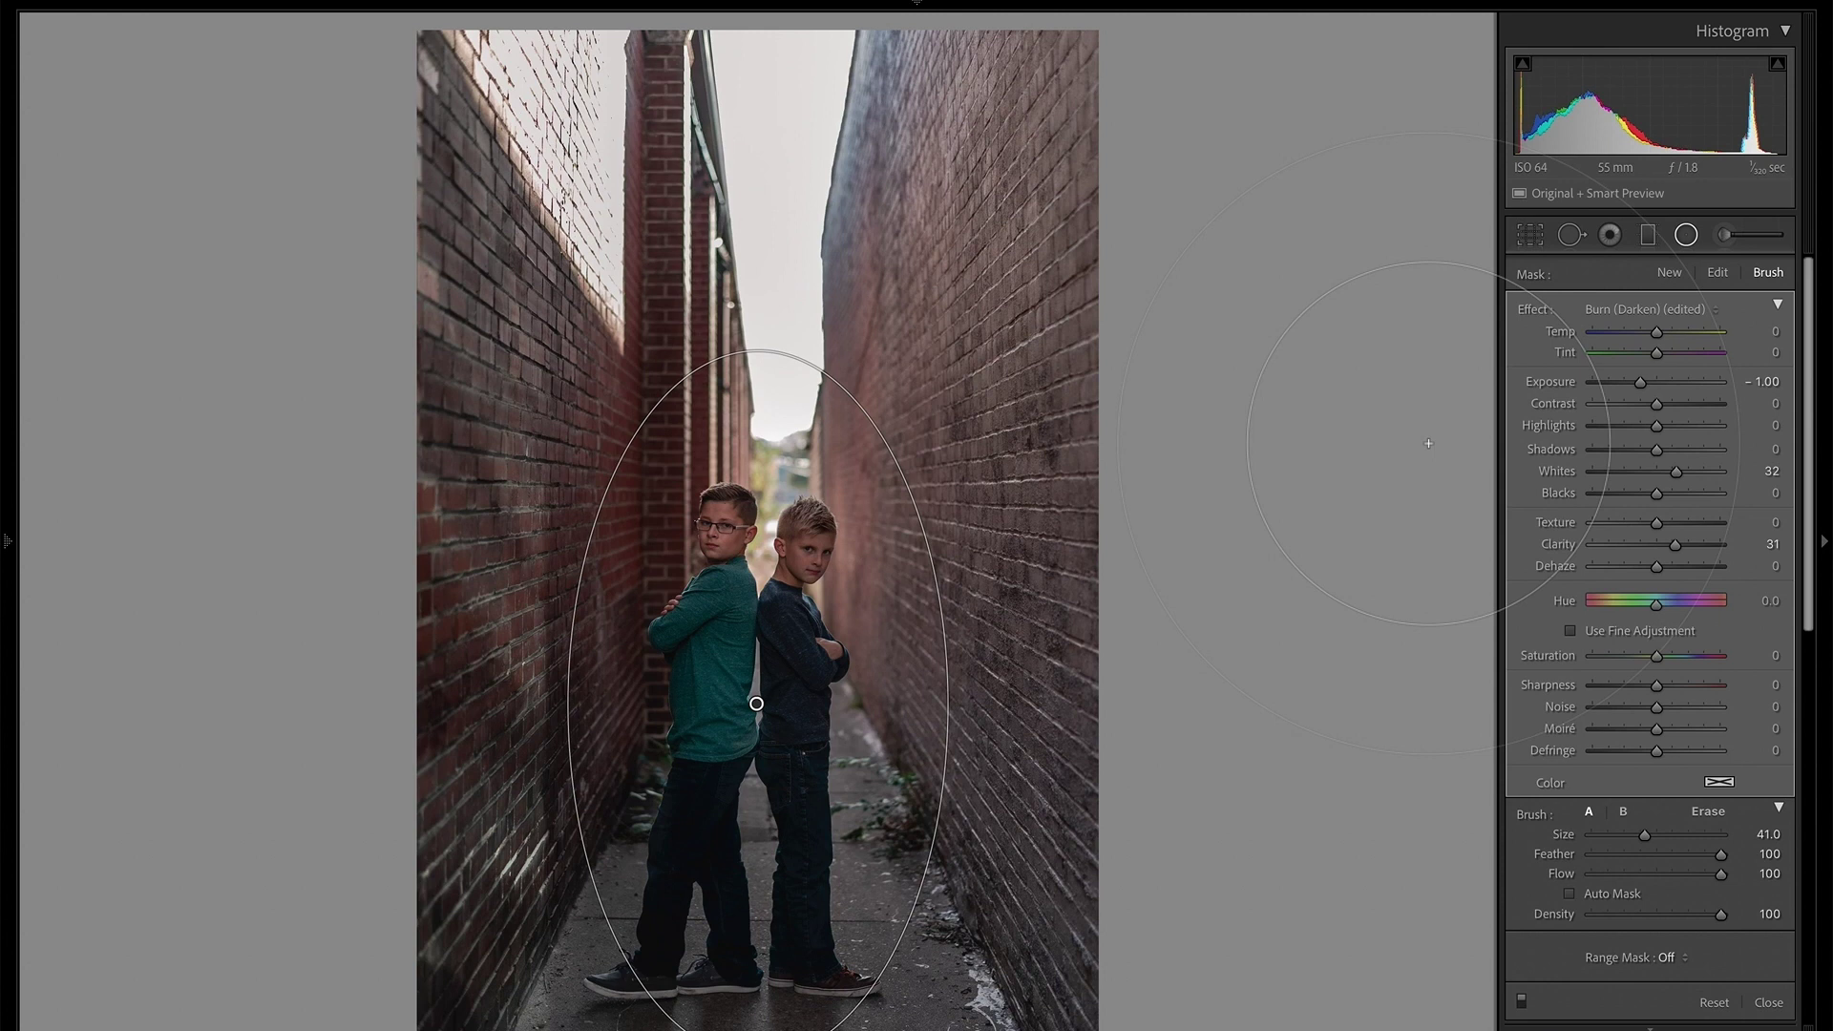
{"action": "key", "text": "shift+t"}
{"action": "key", "text": "shift+t"}
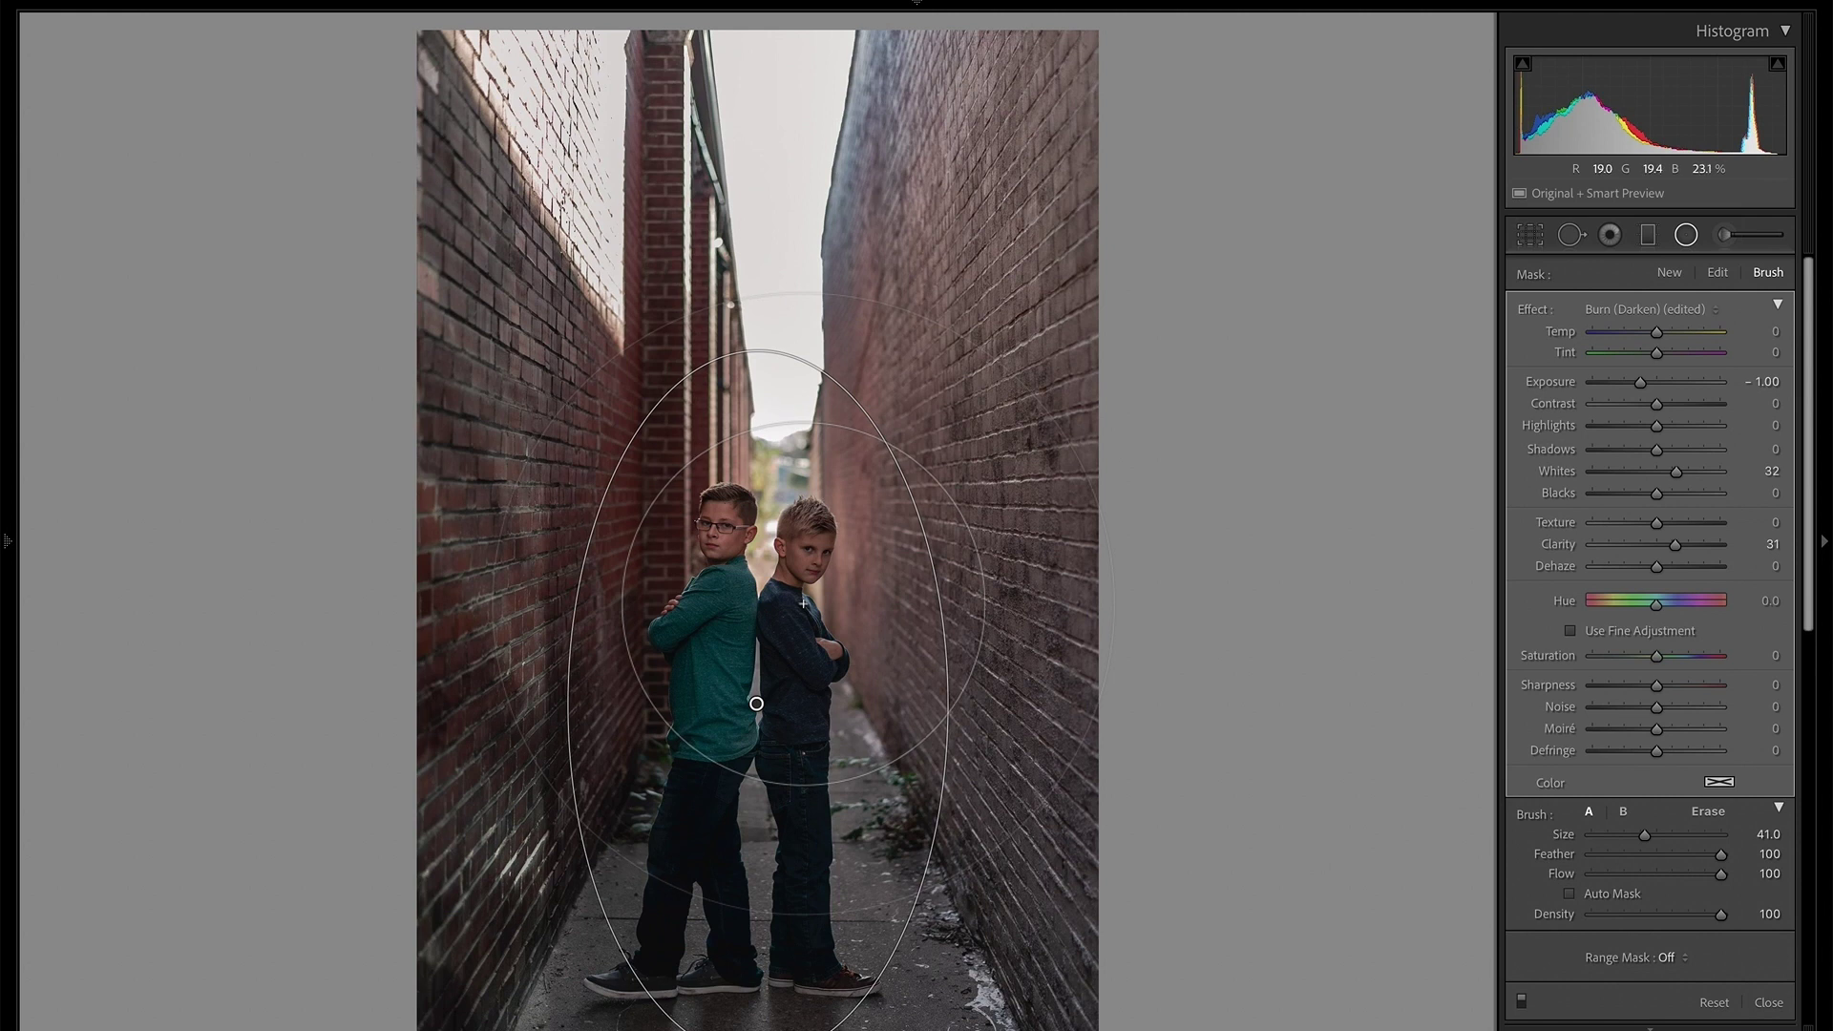
{"action": "key", "text": "o"}
{"action": "scroll", "coordinate": [802, 604], "scroll_direction": "down", "scroll_amount": 5}
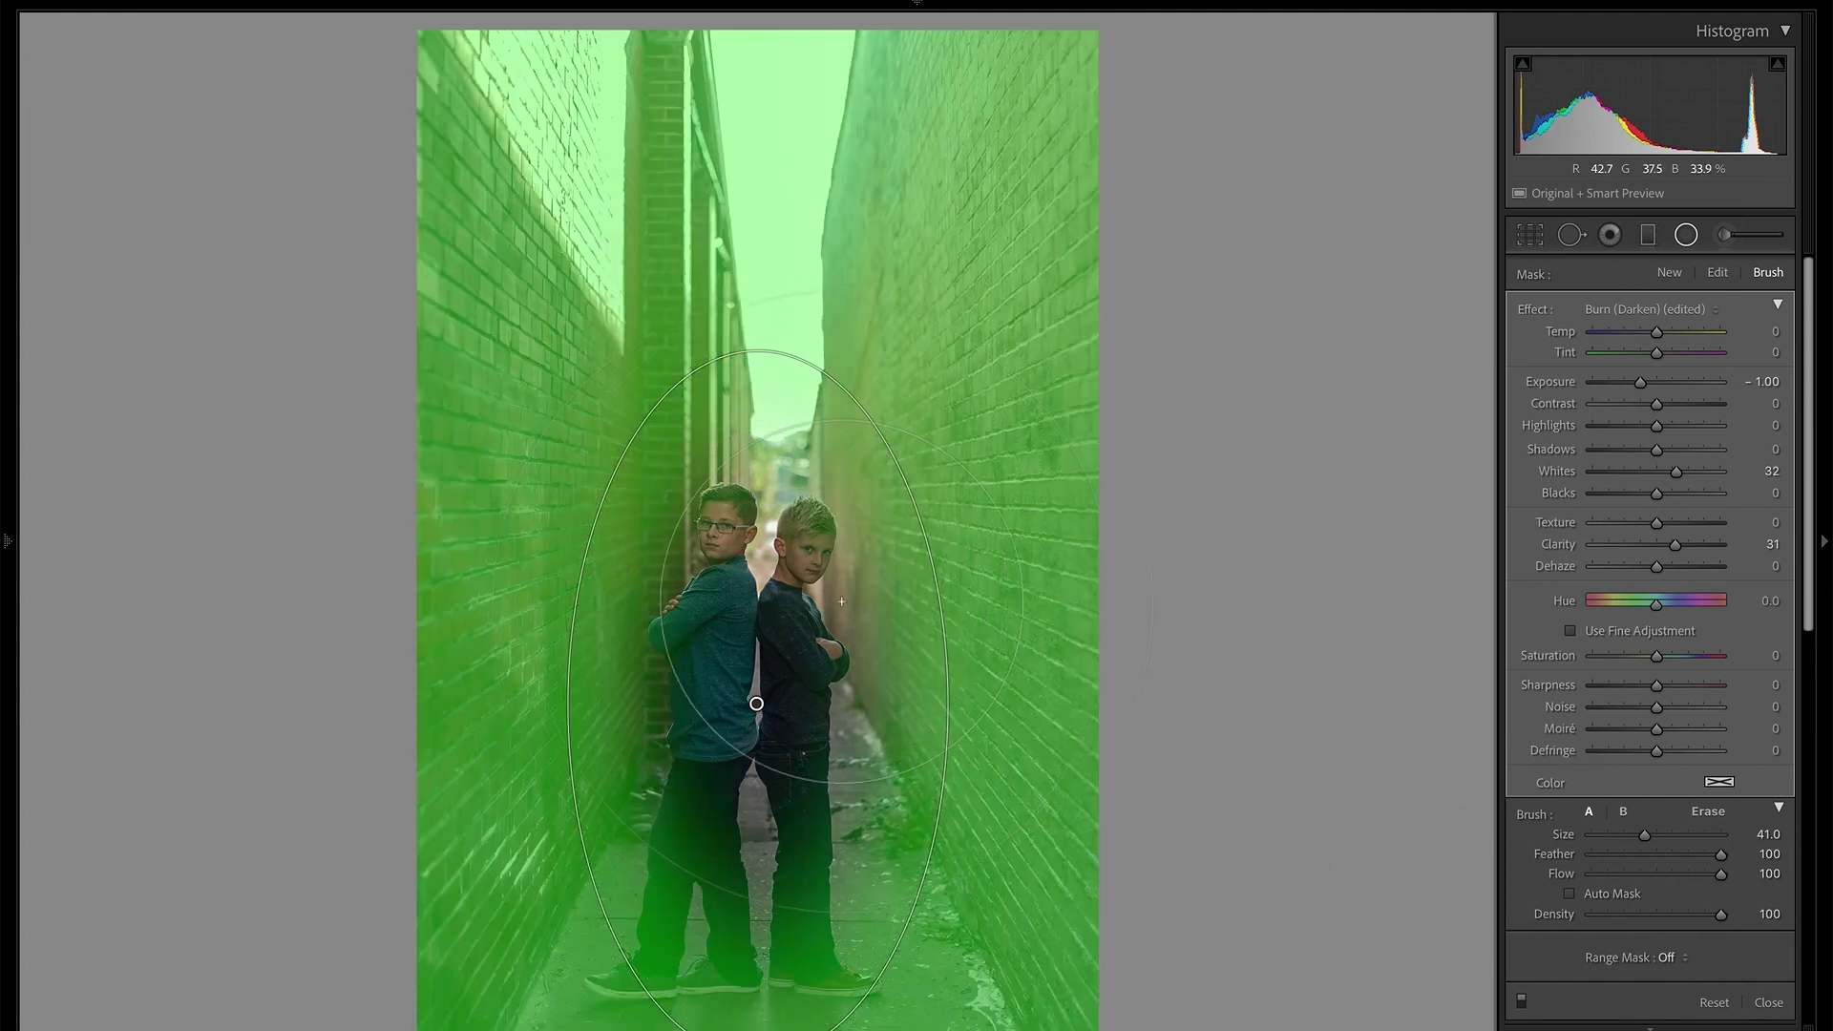
{"action": "scroll", "coordinate": [852, 603], "scroll_direction": "down", "scroll_amount": 8}
Try adding a brush stroke to the mask over the smaller boy's legs, and undo it
{"action": "mouse_move", "coordinate": [883, 803]}
{"action": "left_mouse_down"}
{"action": "mouse_move", "coordinate": [864, 773]}
{"action": "mouse_move", "coordinate": [893, 763]}
{"action": "mouse_move", "coordinate": [854, 730]}
{"action": "mouse_move", "coordinate": [880, 715]}
{"action": "mouse_move", "coordinate": [820, 725]}
{"action": "mouse_move", "coordinate": [831, 945]}
{"action": "mouse_move", "coordinate": [915, 898]}
{"action": "left_mouse_up"}
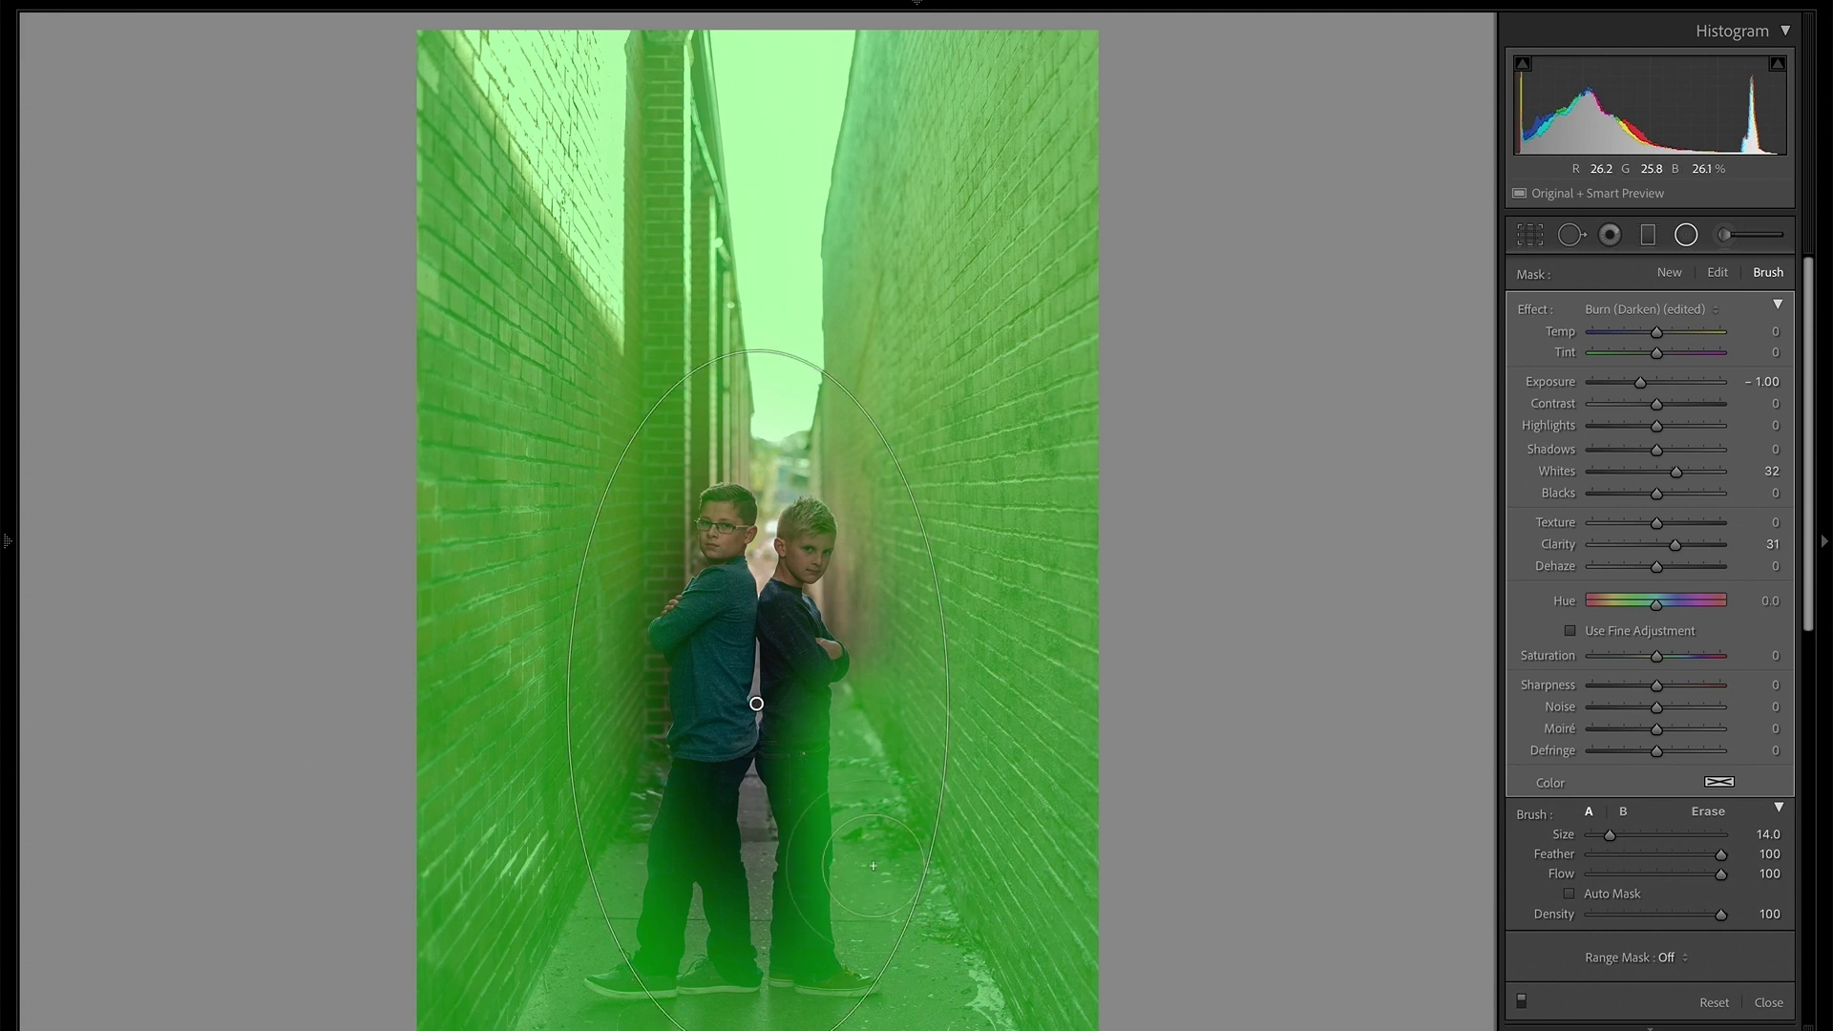
{"action": "key", "text": "ctrl+z"}
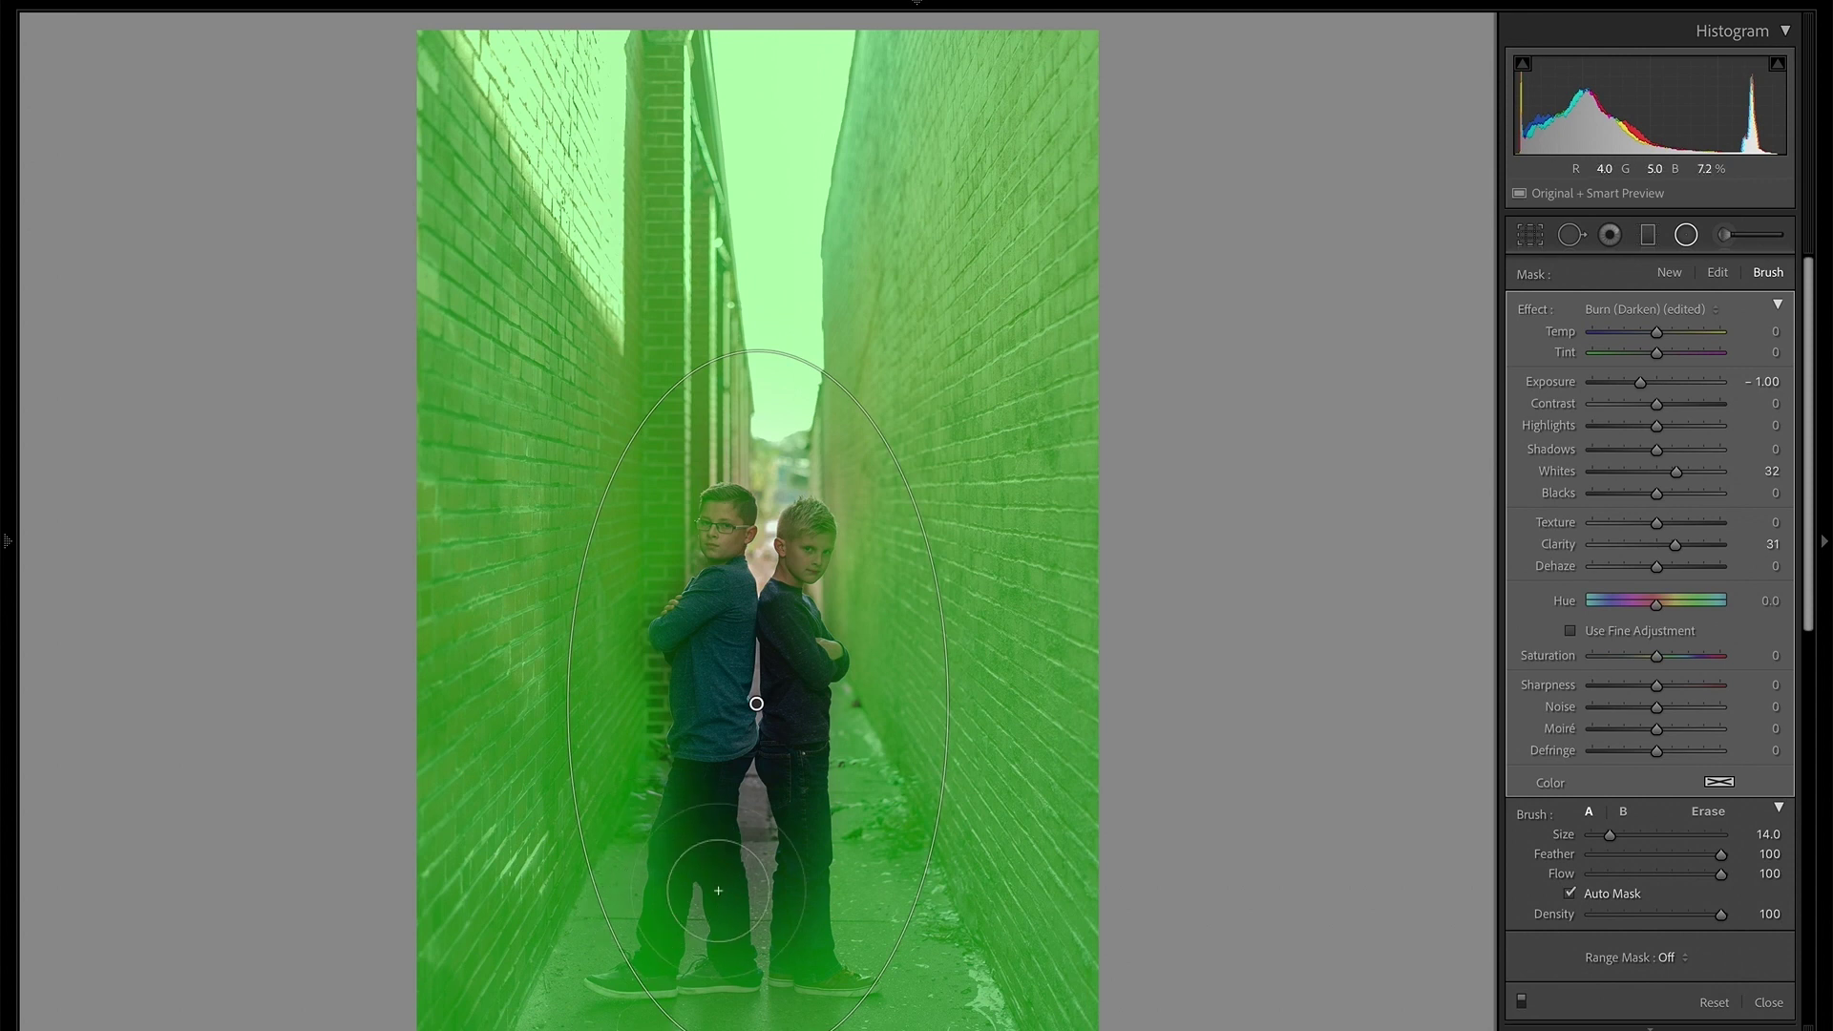
Erase the radial filter's mask from both boys' faces, torsos and legs with the size 5 erase brush
{"action": "key", "text": "alt"}
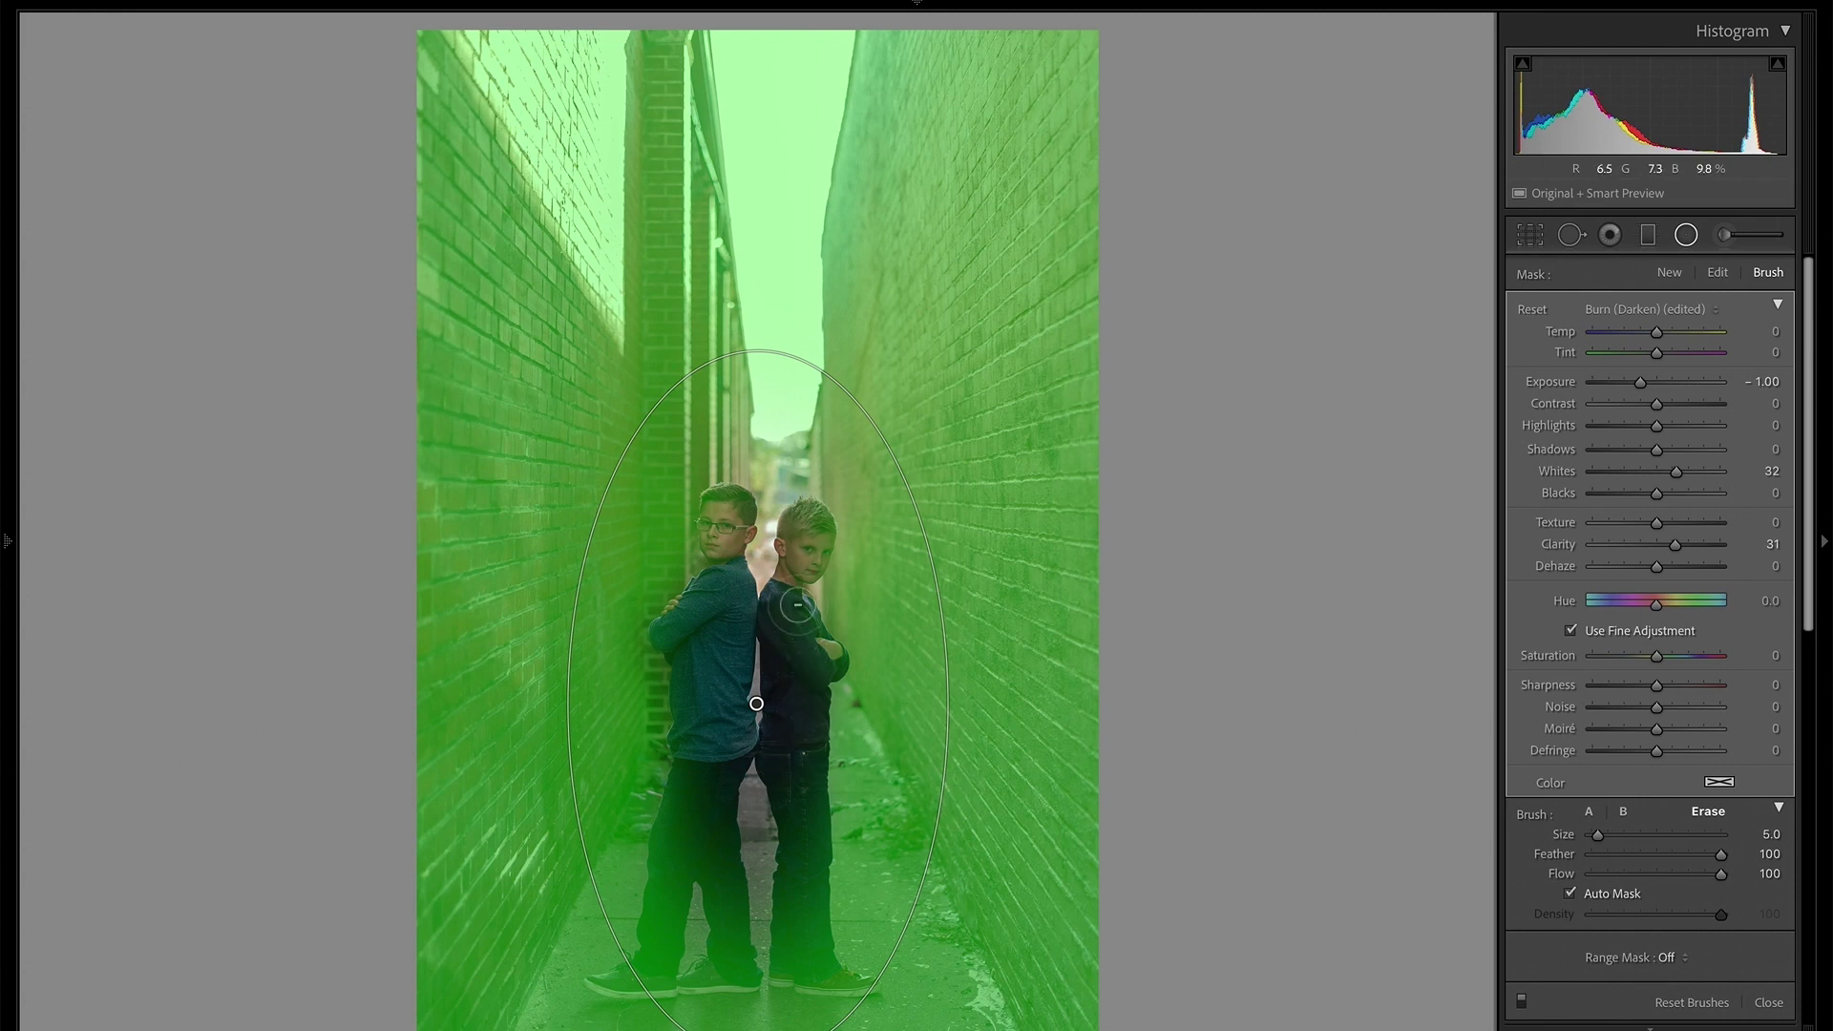
{"action": "mouse_move", "coordinate": [804, 561]}
{"action": "left_mouse_down"}
{"action": "mouse_move", "coordinate": [811, 531]}
{"action": "mouse_move", "coordinate": [797, 553]}
{"action": "mouse_move", "coordinate": [718, 535]}
{"action": "mouse_move", "coordinate": [728, 515]}
{"action": "mouse_move", "coordinate": [723, 546]}
{"action": "left_mouse_up"}
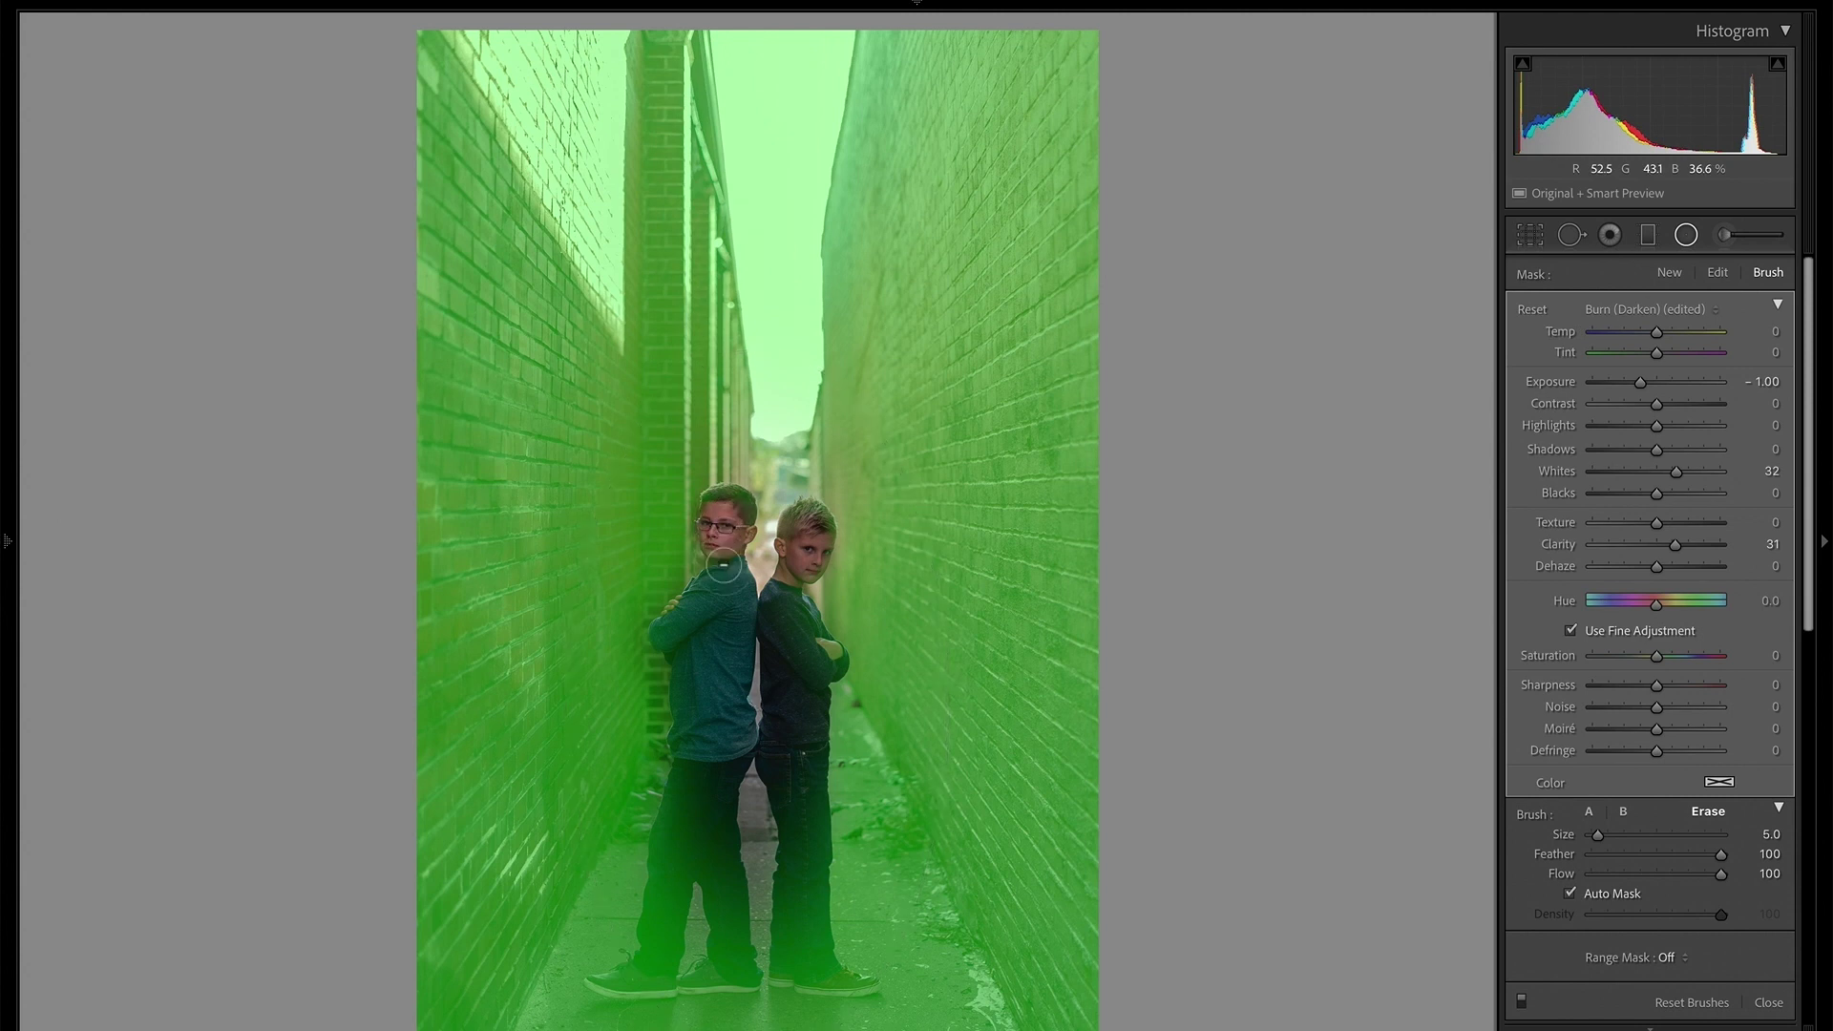
{"action": "mouse_move", "coordinate": [691, 715]}
{"action": "left_mouse_down"}
{"action": "mouse_move", "coordinate": [688, 789]}
{"action": "mouse_move", "coordinate": [681, 623]}
{"action": "mouse_move", "coordinate": [725, 583]}
{"action": "mouse_move", "coordinate": [748, 628]}
{"action": "mouse_move", "coordinate": [783, 612]}
{"action": "mouse_move", "coordinate": [830, 667]}
{"action": "mouse_move", "coordinate": [813, 670]}
{"action": "mouse_move", "coordinate": [800, 751]}
{"action": "mouse_move", "coordinate": [802, 975]}
{"action": "mouse_move", "coordinate": [792, 940]}
{"action": "mouse_move", "coordinate": [809, 832]}
{"action": "mouse_move", "coordinate": [814, 978]}
{"action": "mouse_move", "coordinate": [811, 820]}
{"action": "left_mouse_up"}
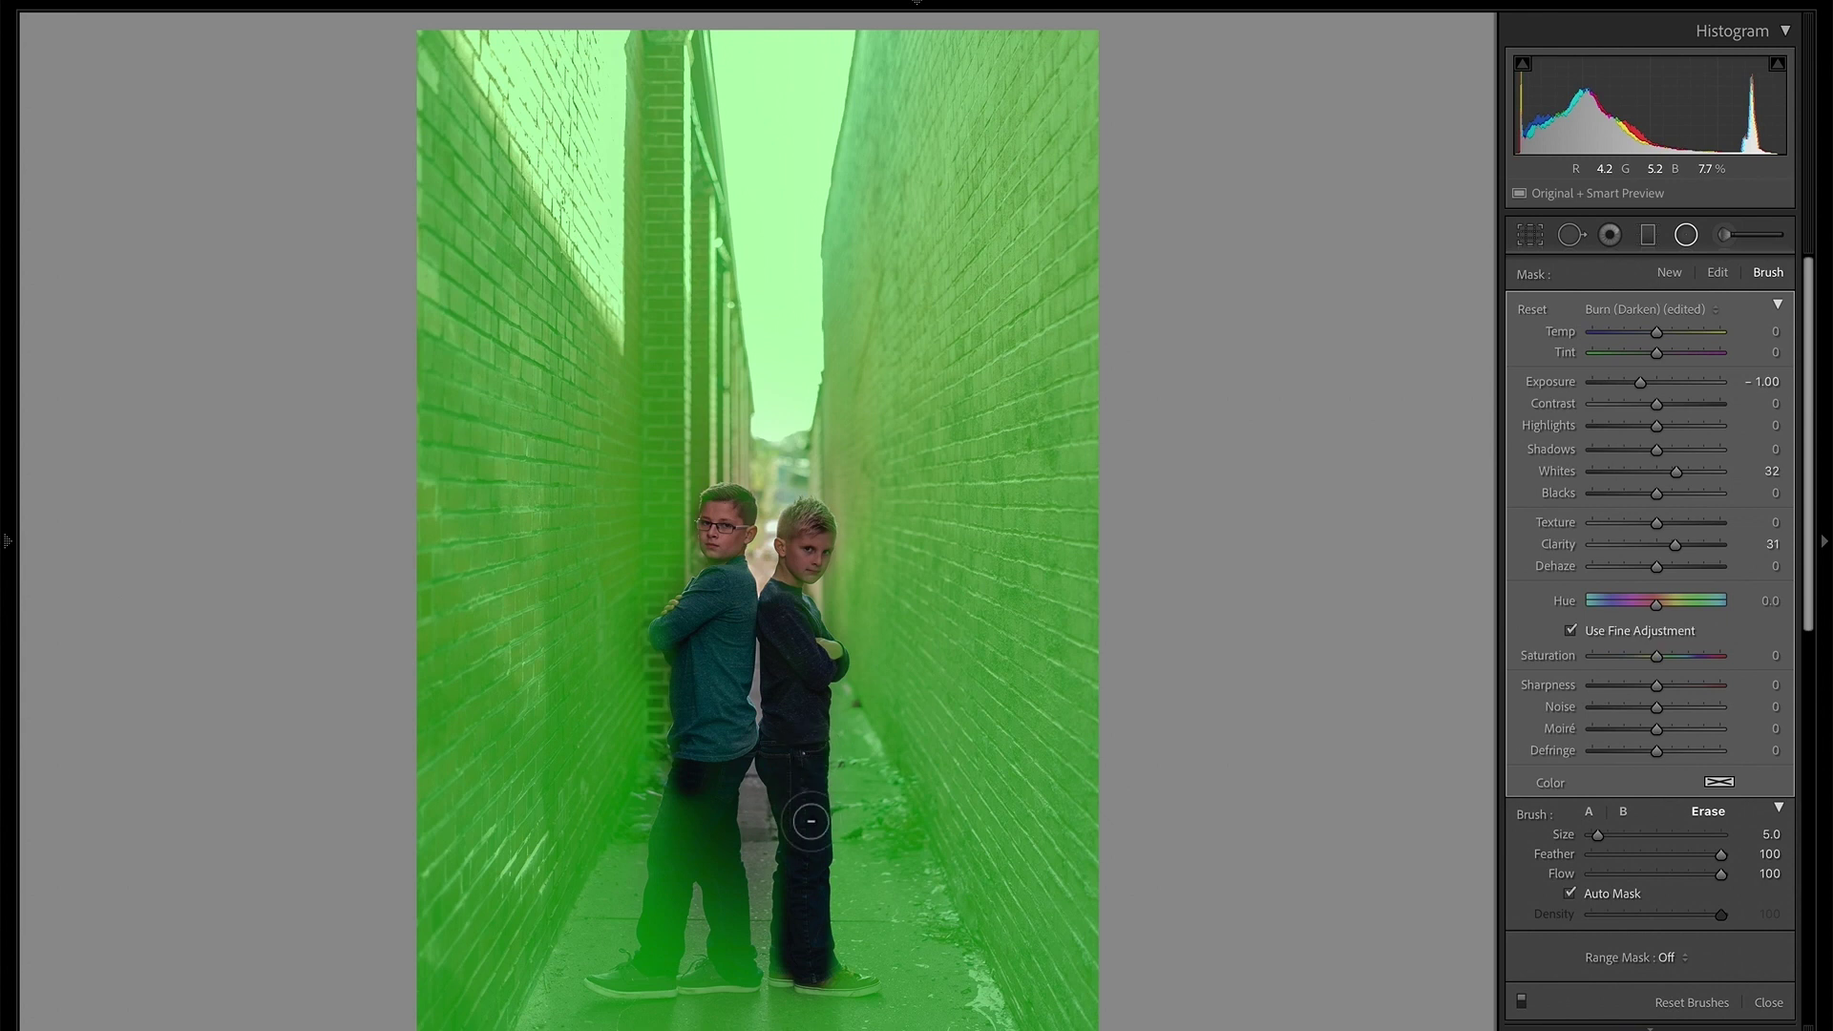
{"action": "mouse_move", "coordinate": [671, 829]}
{"action": "left_mouse_down"}
{"action": "mouse_move", "coordinate": [683, 789]}
{"action": "mouse_move", "coordinate": [646, 961]}
{"action": "mouse_move", "coordinate": [696, 827]}
{"action": "mouse_move", "coordinate": [722, 937]}
{"action": "mouse_move", "coordinate": [727, 771]}
{"action": "mouse_move", "coordinate": [708, 812]}
{"action": "mouse_move", "coordinate": [697, 784]}
{"action": "mouse_move", "coordinate": [671, 840]}
{"action": "left_mouse_up"}
{"action": "scroll", "coordinate": [754, 824], "scroll_direction": "down", "scroll_amount": 5}
{"action": "mouse_move", "coordinate": [754, 824]}
{"action": "left_mouse_down"}
{"action": "mouse_move", "coordinate": [752, 792]}
{"action": "mouse_move", "coordinate": [754, 937]}
{"action": "left_mouse_up"}
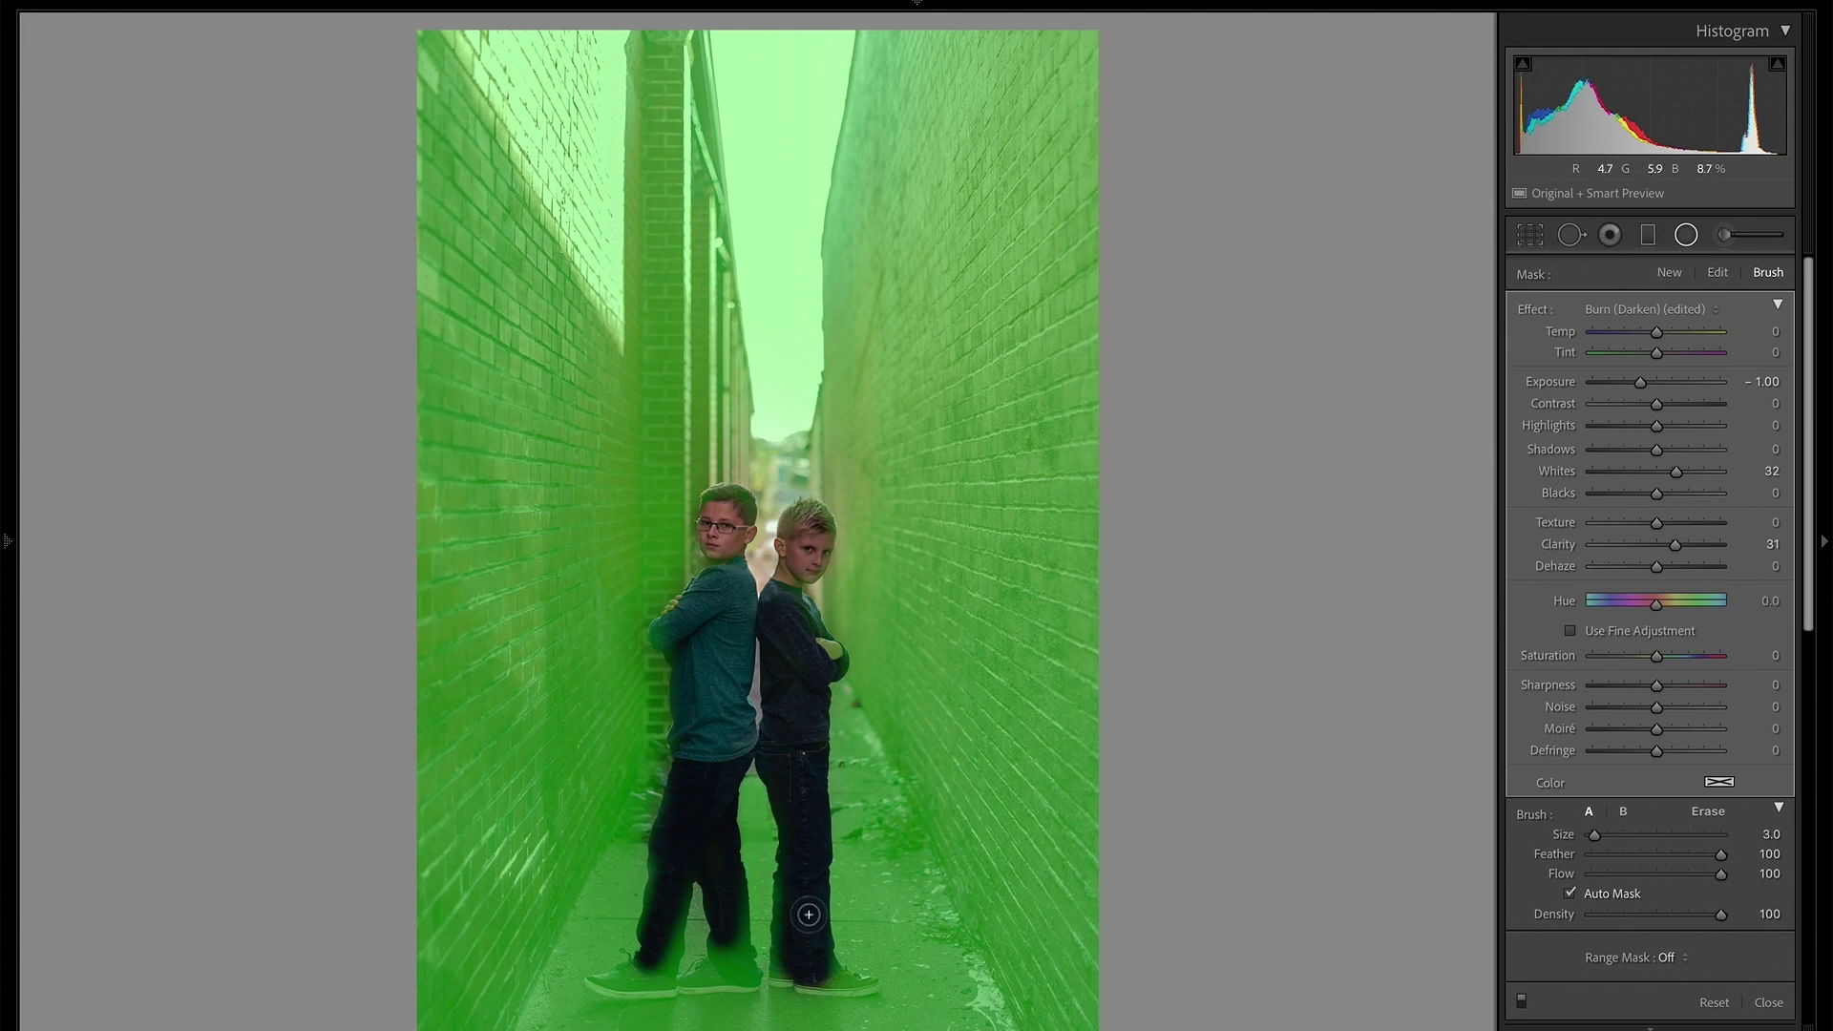
Erase the remaining mask from both boys' shoes and the taller boy's folded arm, undoing the stray added stroke
{"action": "key", "text": "alt"}
{"action": "mouse_move", "coordinate": [725, 945]}
{"action": "left_mouse_down"}
{"action": "mouse_move", "coordinate": [706, 978]}
{"action": "mouse_move", "coordinate": [735, 973]}
{"action": "left_mouse_up"}
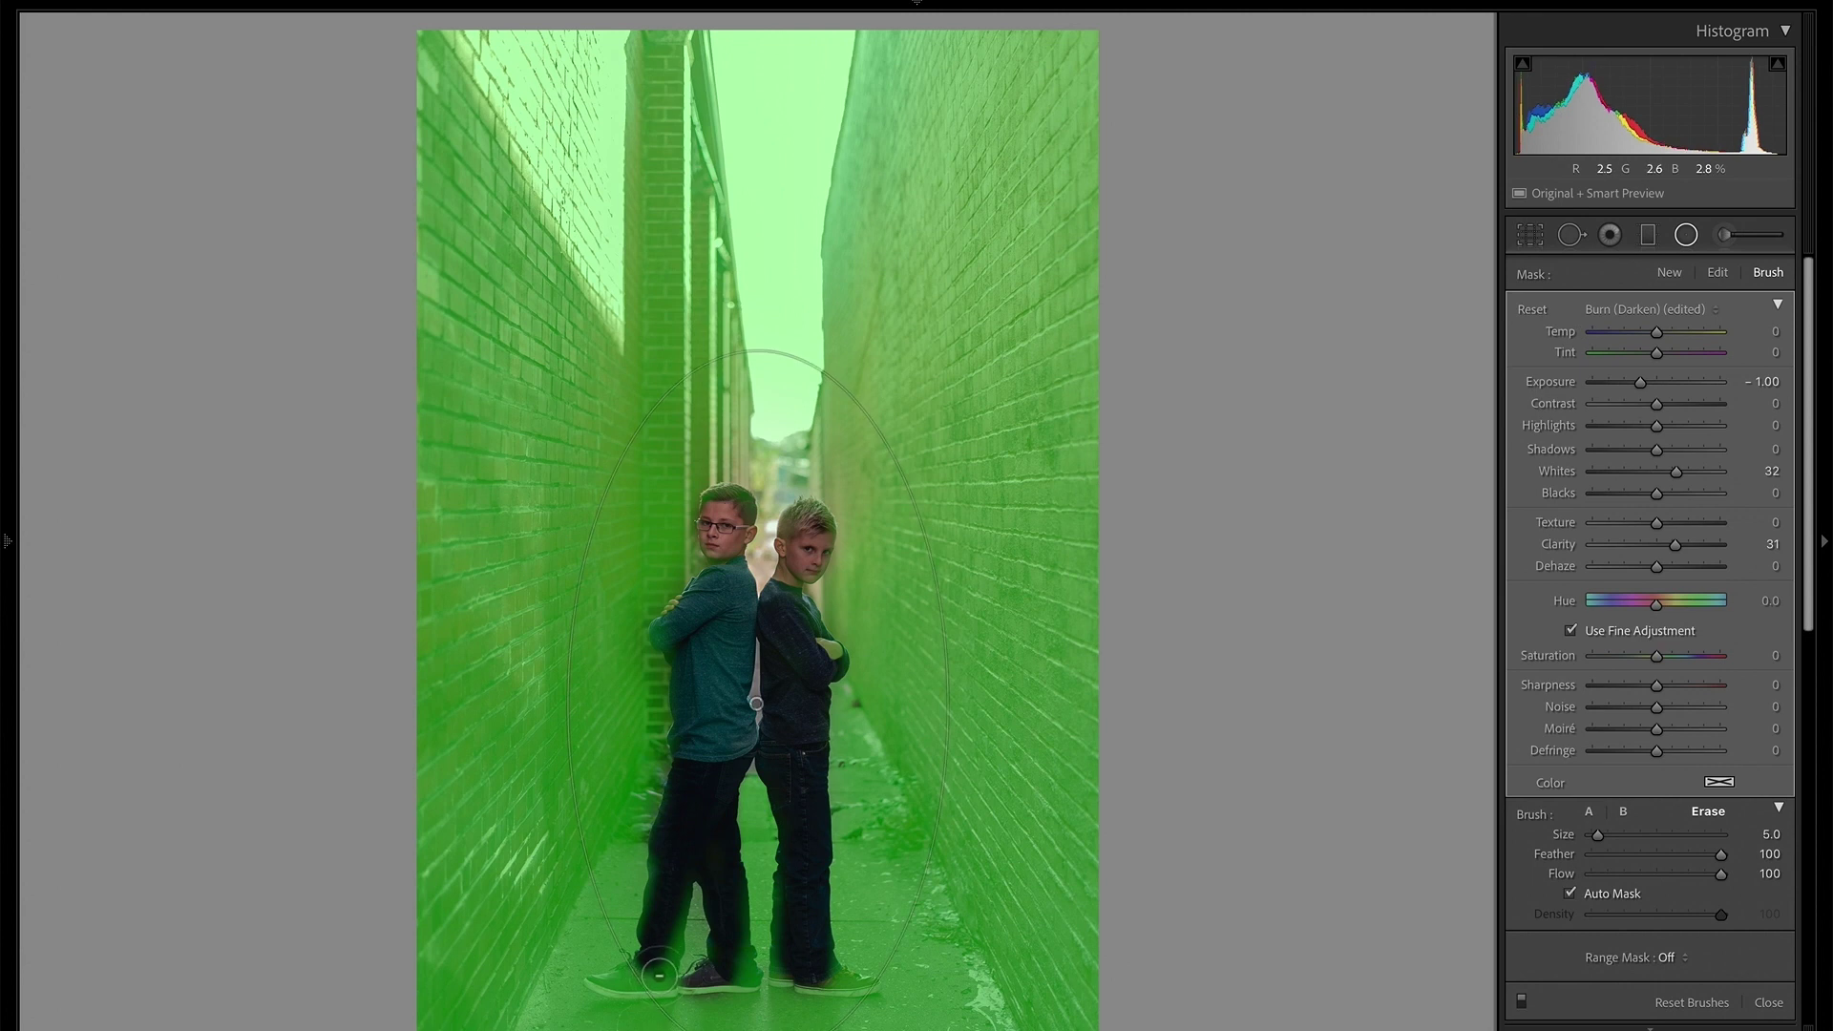
{"action": "mouse_move", "coordinate": [616, 983]}
{"action": "left_mouse_down"}
{"action": "mouse_move", "coordinate": [654, 962]}
{"action": "mouse_move", "coordinate": [685, 892]}
{"action": "mouse_move", "coordinate": [804, 923]}
{"action": "mouse_move", "coordinate": [817, 942]}
{"action": "mouse_move", "coordinate": [780, 972]}
{"action": "mouse_move", "coordinate": [840, 978]}
{"action": "left_mouse_up"}
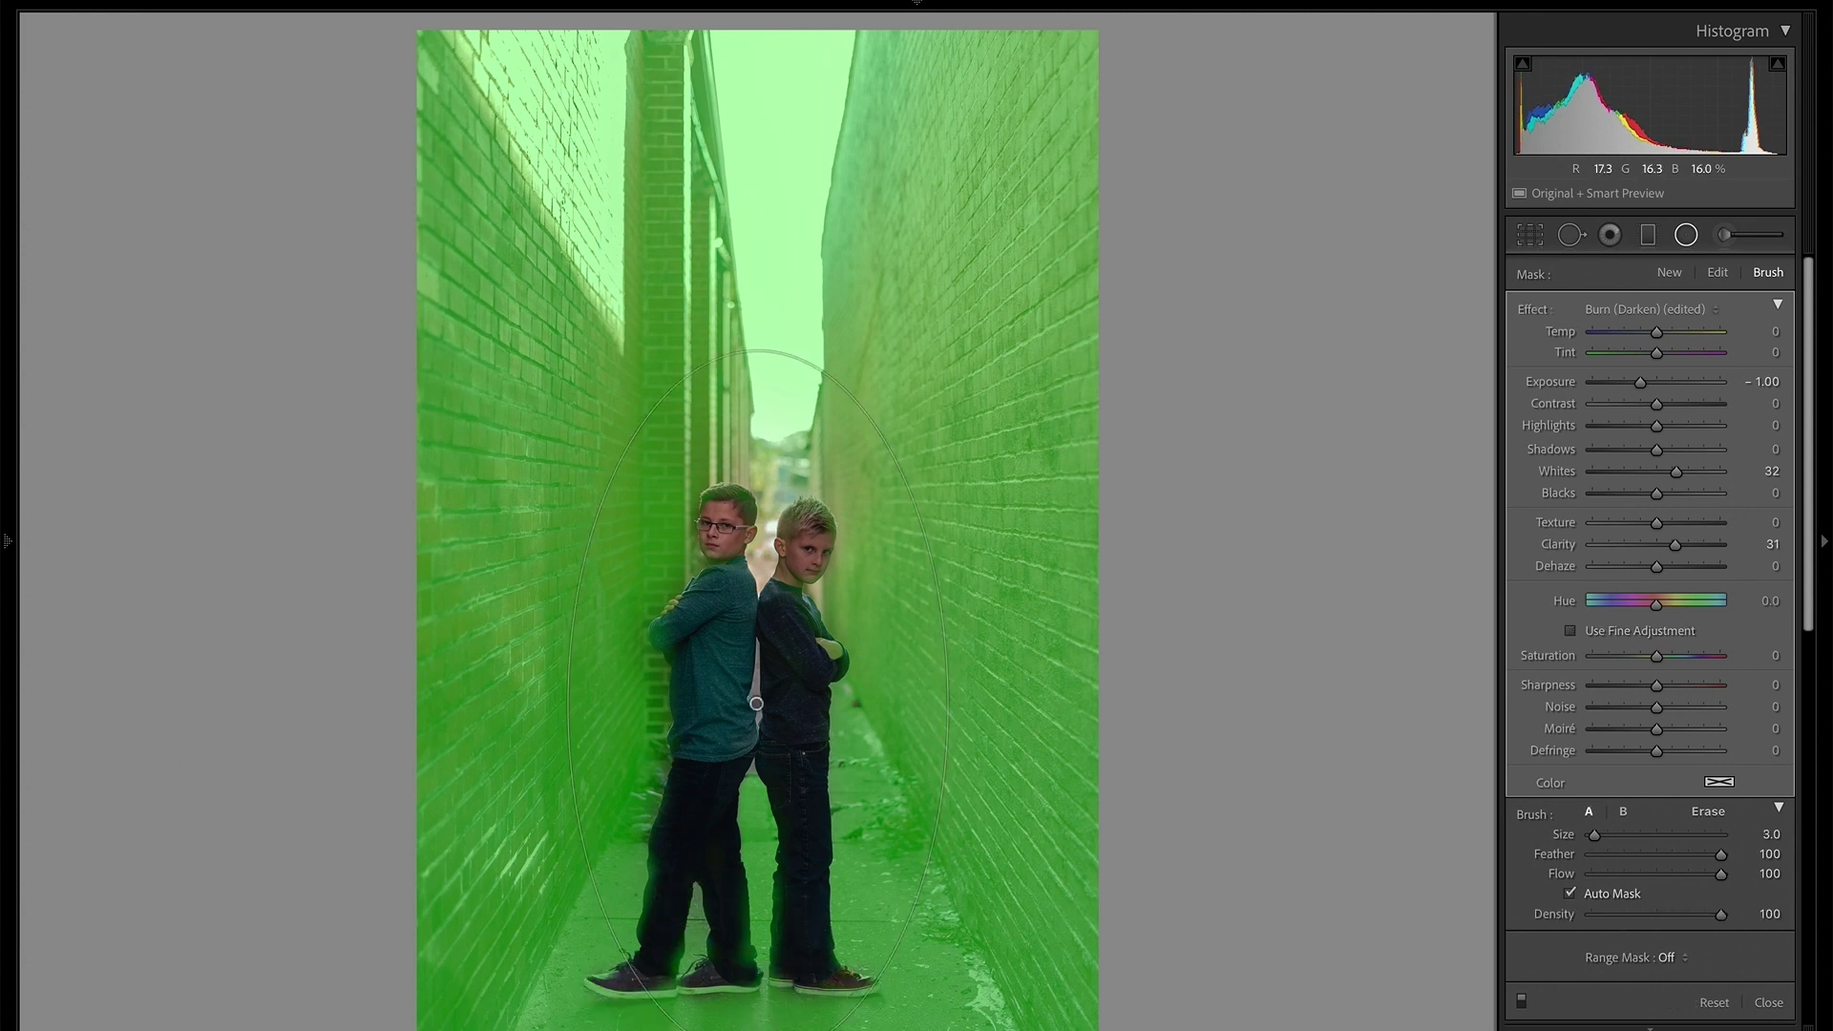
{"action": "mouse_move", "coordinate": [695, 983]}
{"action": "left_mouse_down"}
{"action": "mouse_move", "coordinate": [730, 960]}
{"action": "mouse_move", "coordinate": [704, 978]}
{"action": "left_mouse_up"}
{"action": "key", "text": "ctrl+z"}
{"action": "key", "text": "alt"}
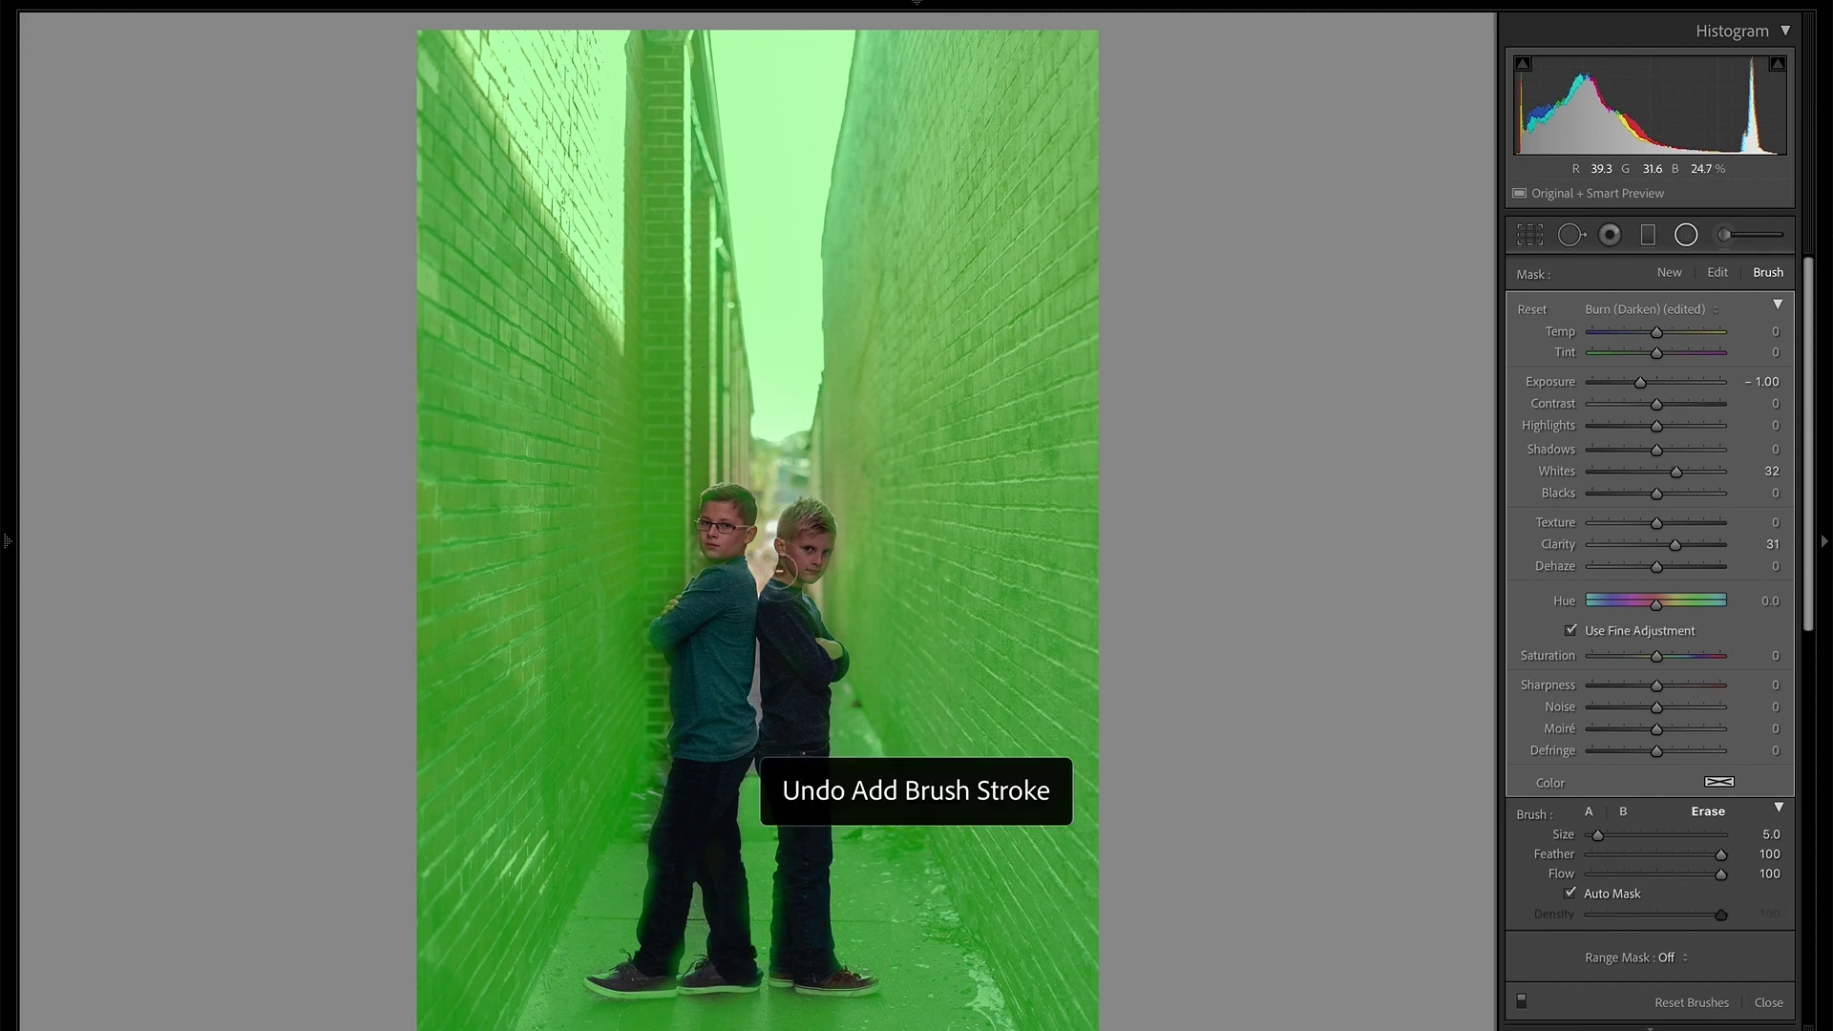
{"action": "mouse_move", "coordinate": [673, 644]}
{"action": "left_mouse_down"}
{"action": "mouse_move", "coordinate": [668, 668]}
{"action": "mouse_move", "coordinate": [689, 604]}
{"action": "left_mouse_up"}
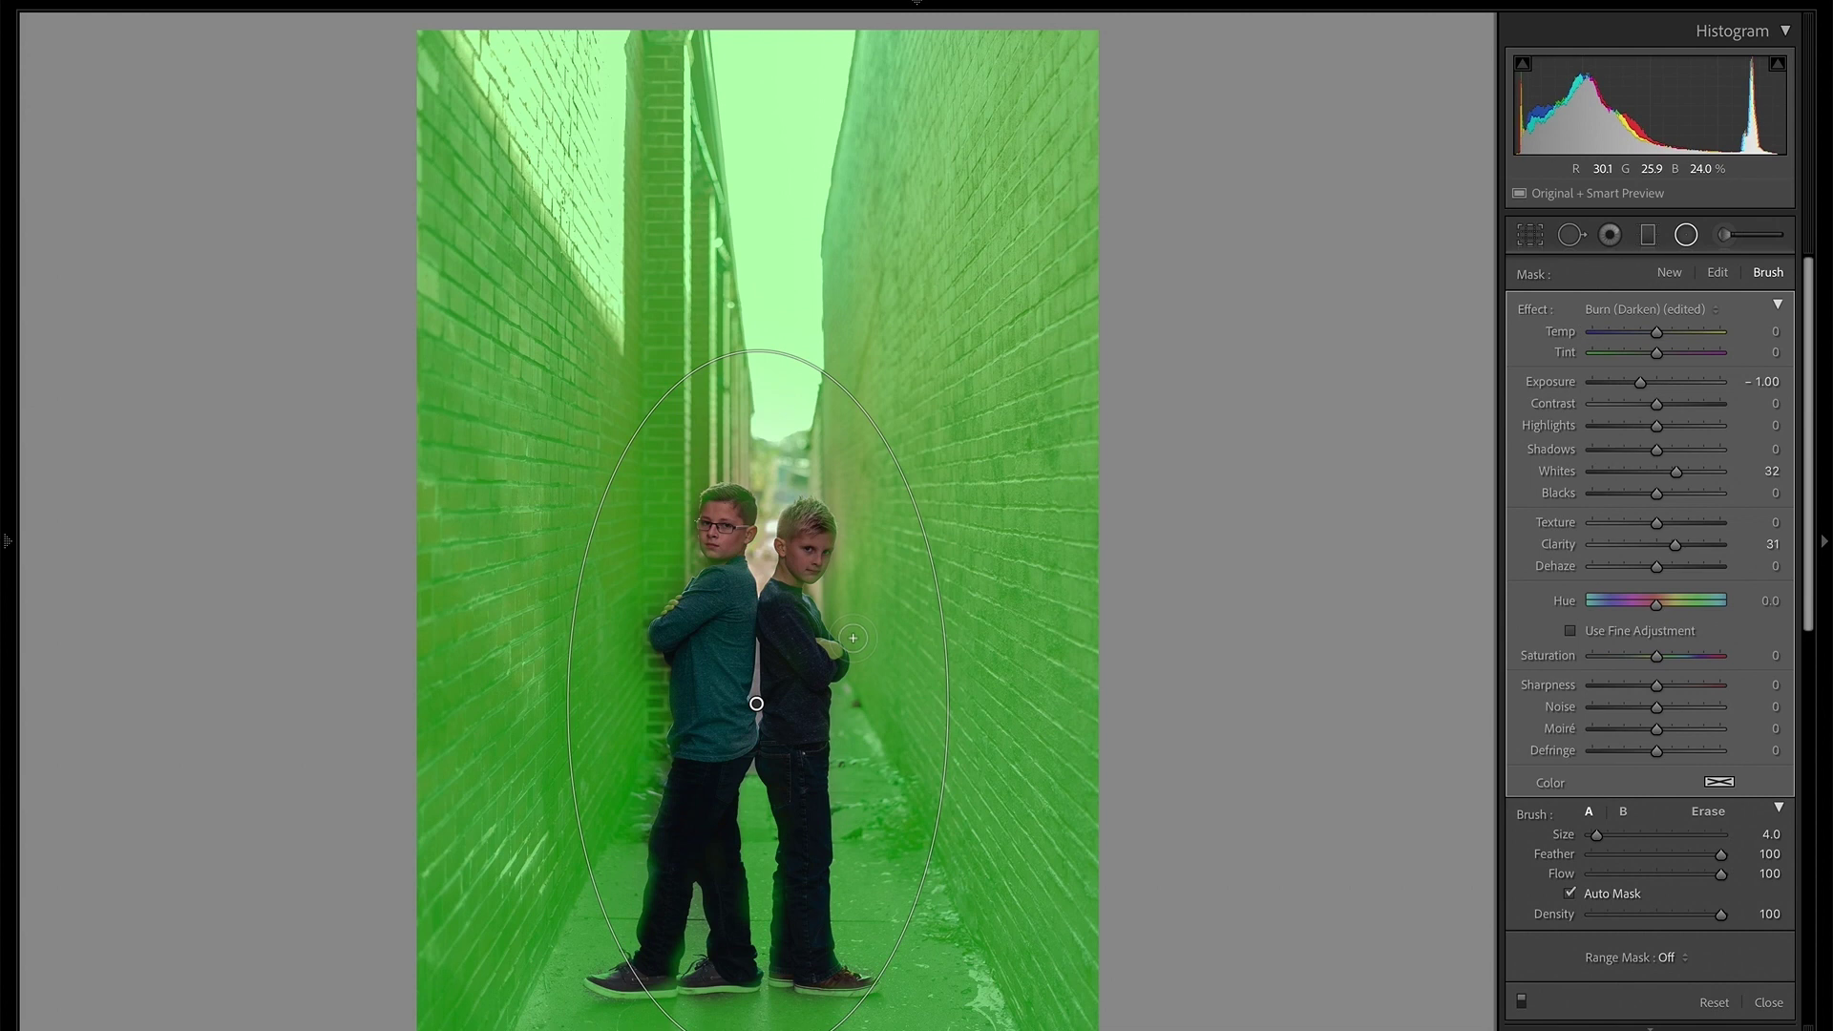
Try duplicating the radial filter and shifting the copy slightly toward the taller boy
{"action": "right_click", "coordinate": [757, 704]}
{"action": "left_click", "coordinate": [789, 717]}
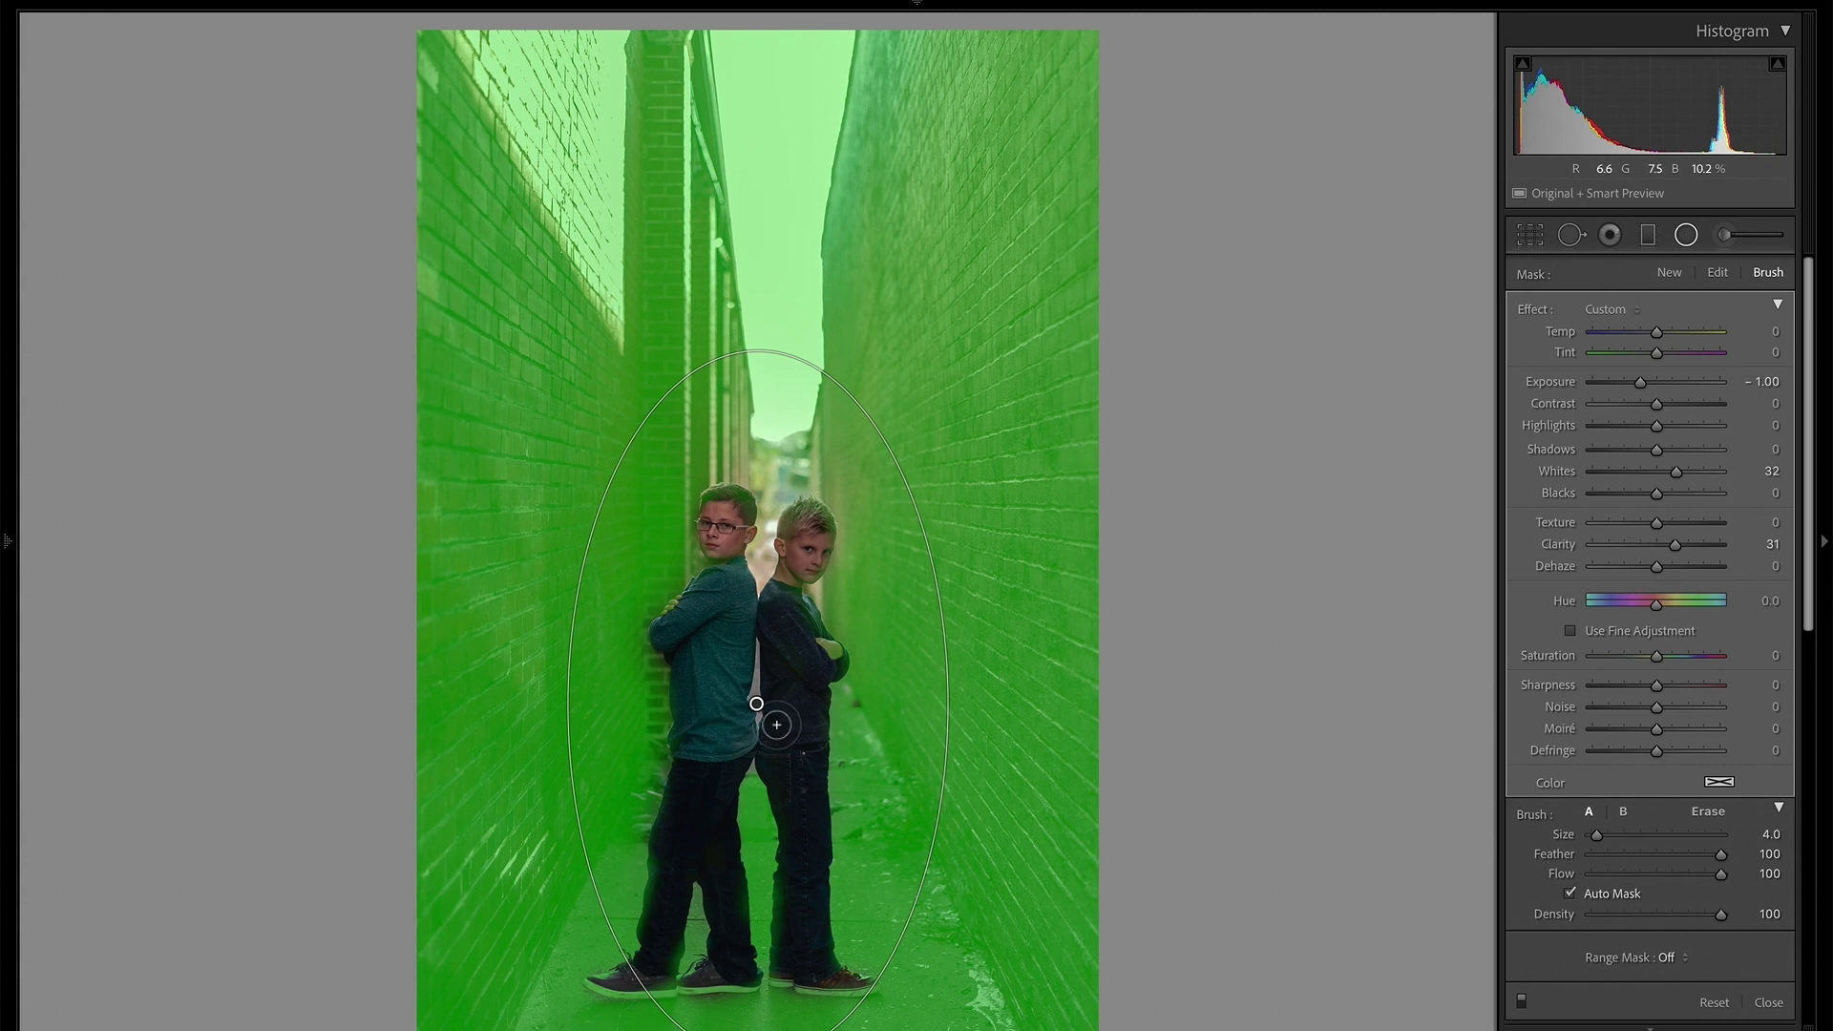
{"action": "left_click_drag", "start_coordinate": [755, 707], "coordinate": [740, 708]}
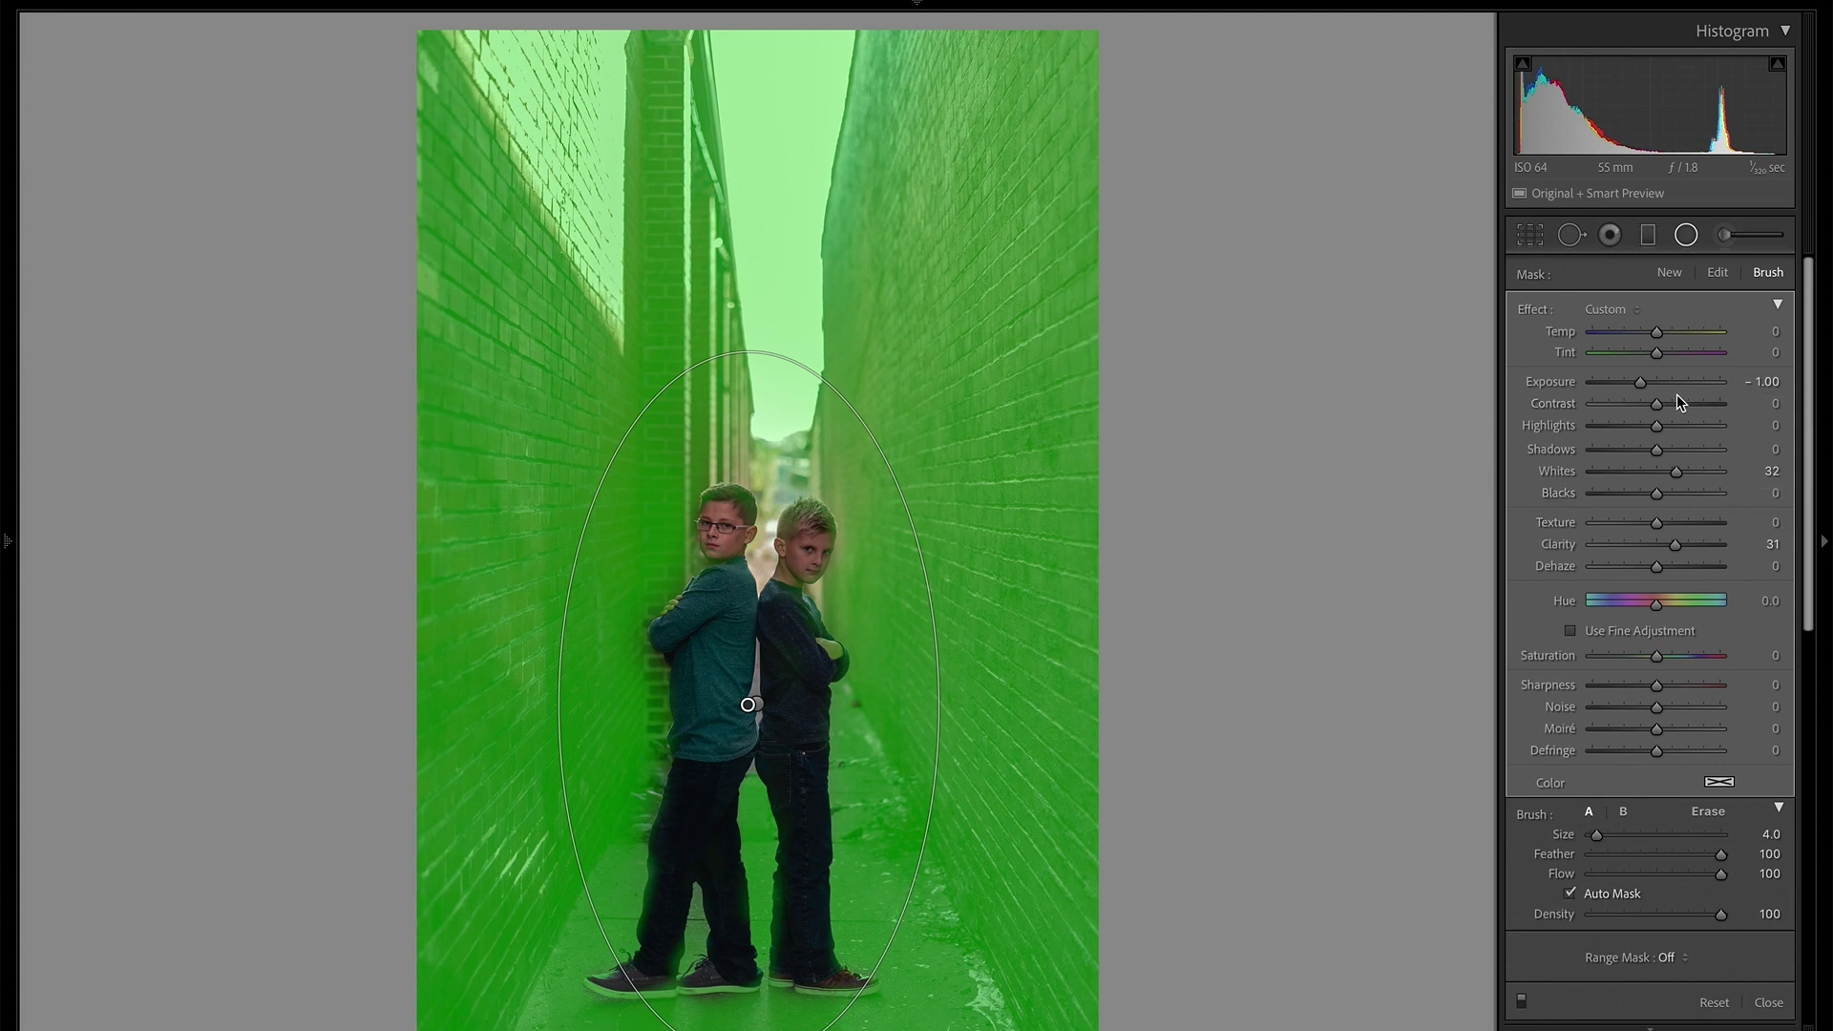
Switch the duplicated filter back to edit mode, try inverting its mask to compare the coverage, and remove the copy
{"action": "key", "text": "shift+t"}
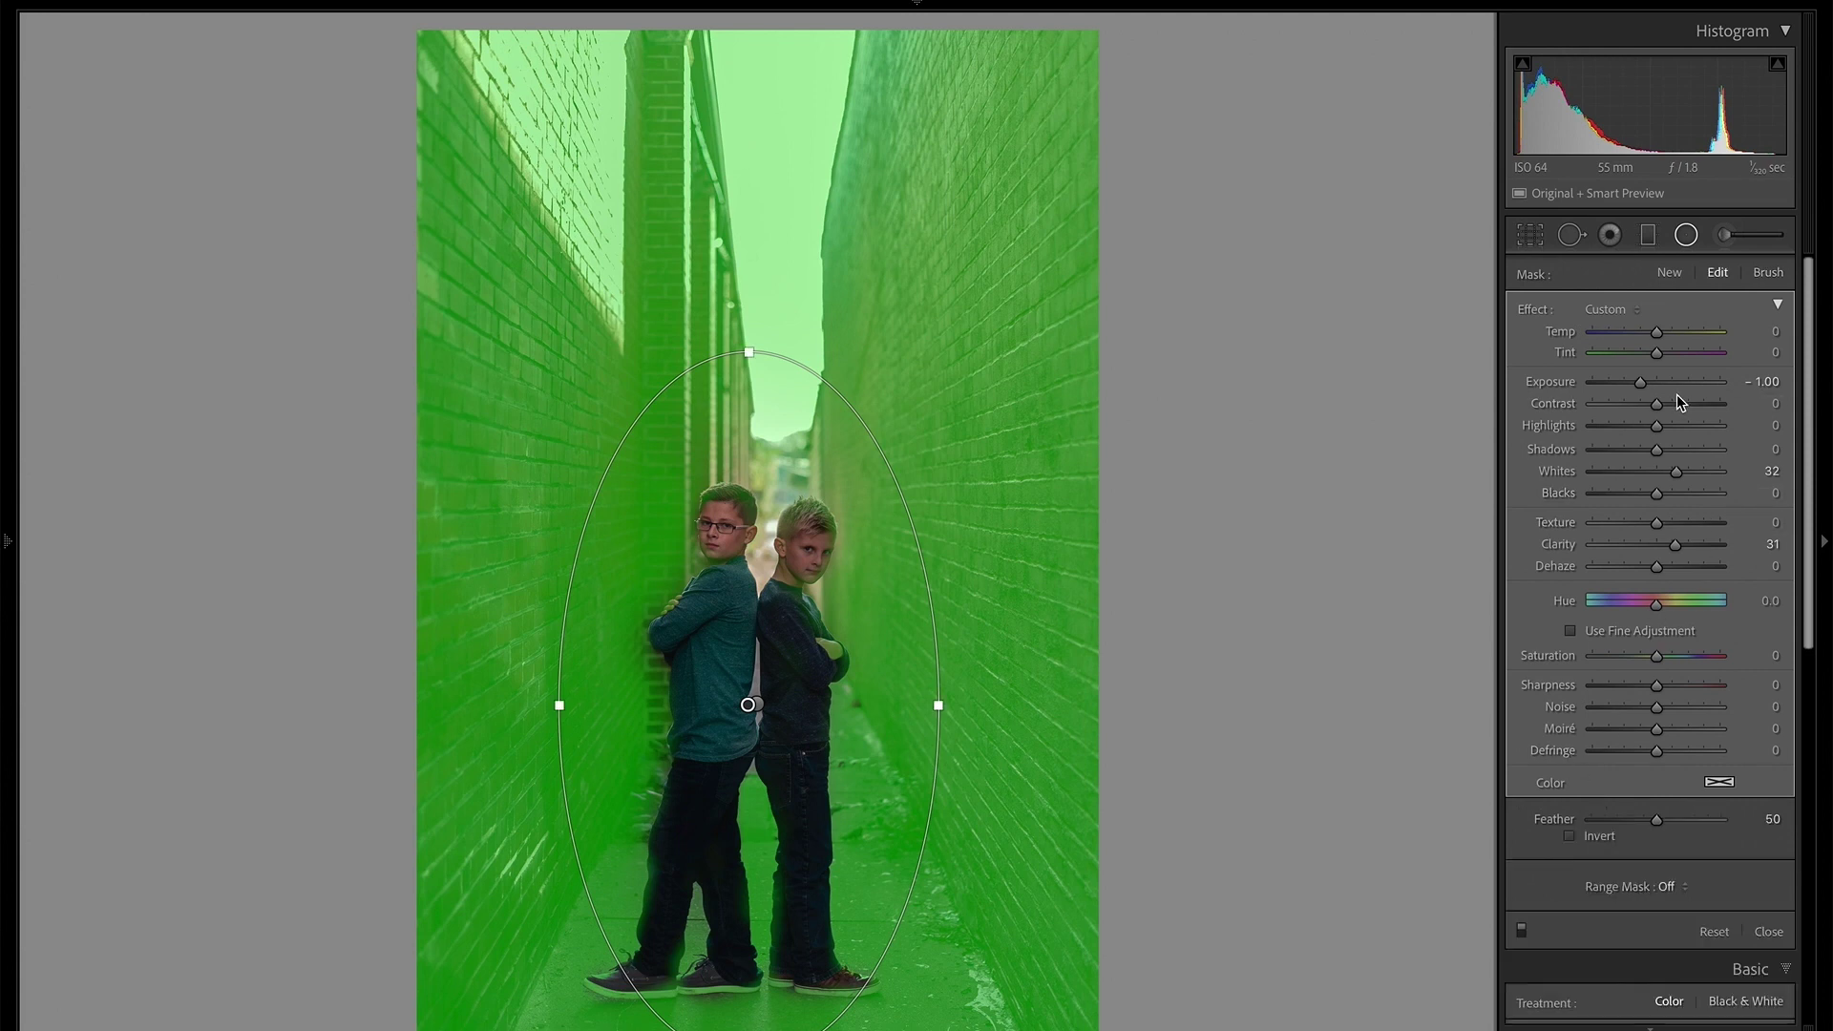
{"action": "left_click", "coordinate": [1569, 838]}
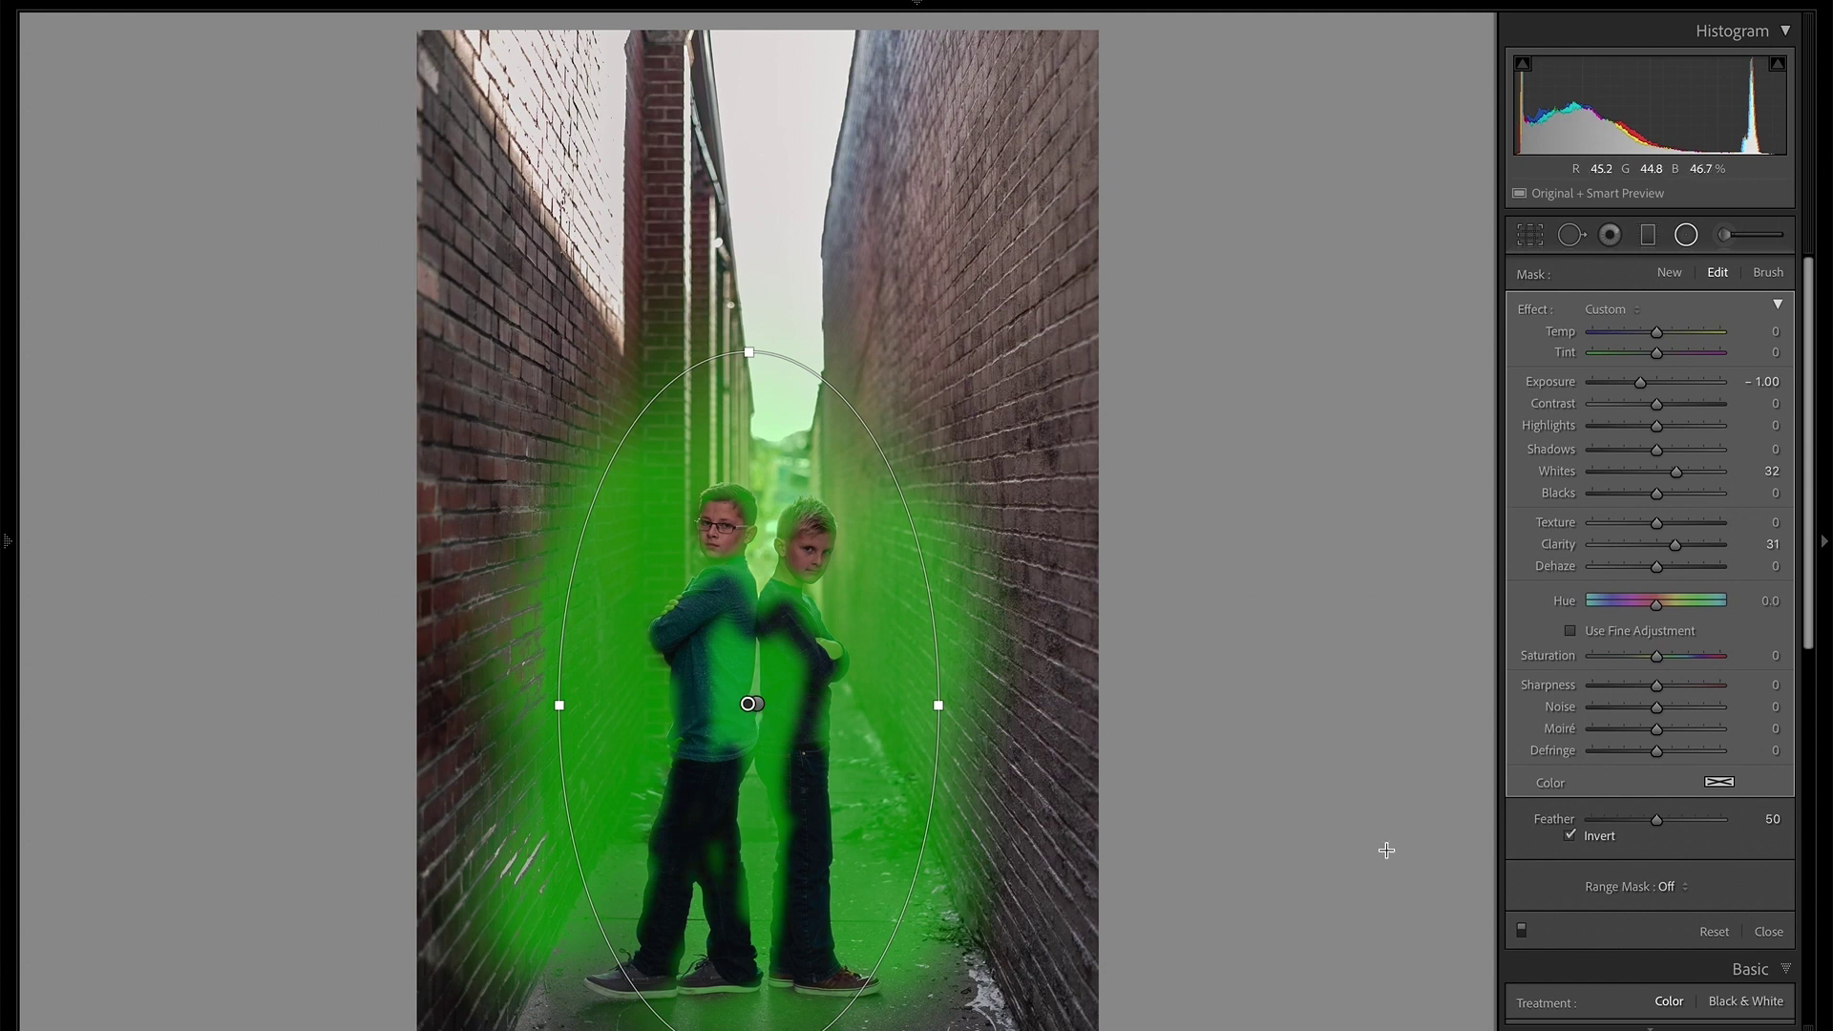
{"action": "left_click", "coordinate": [1570, 837]}
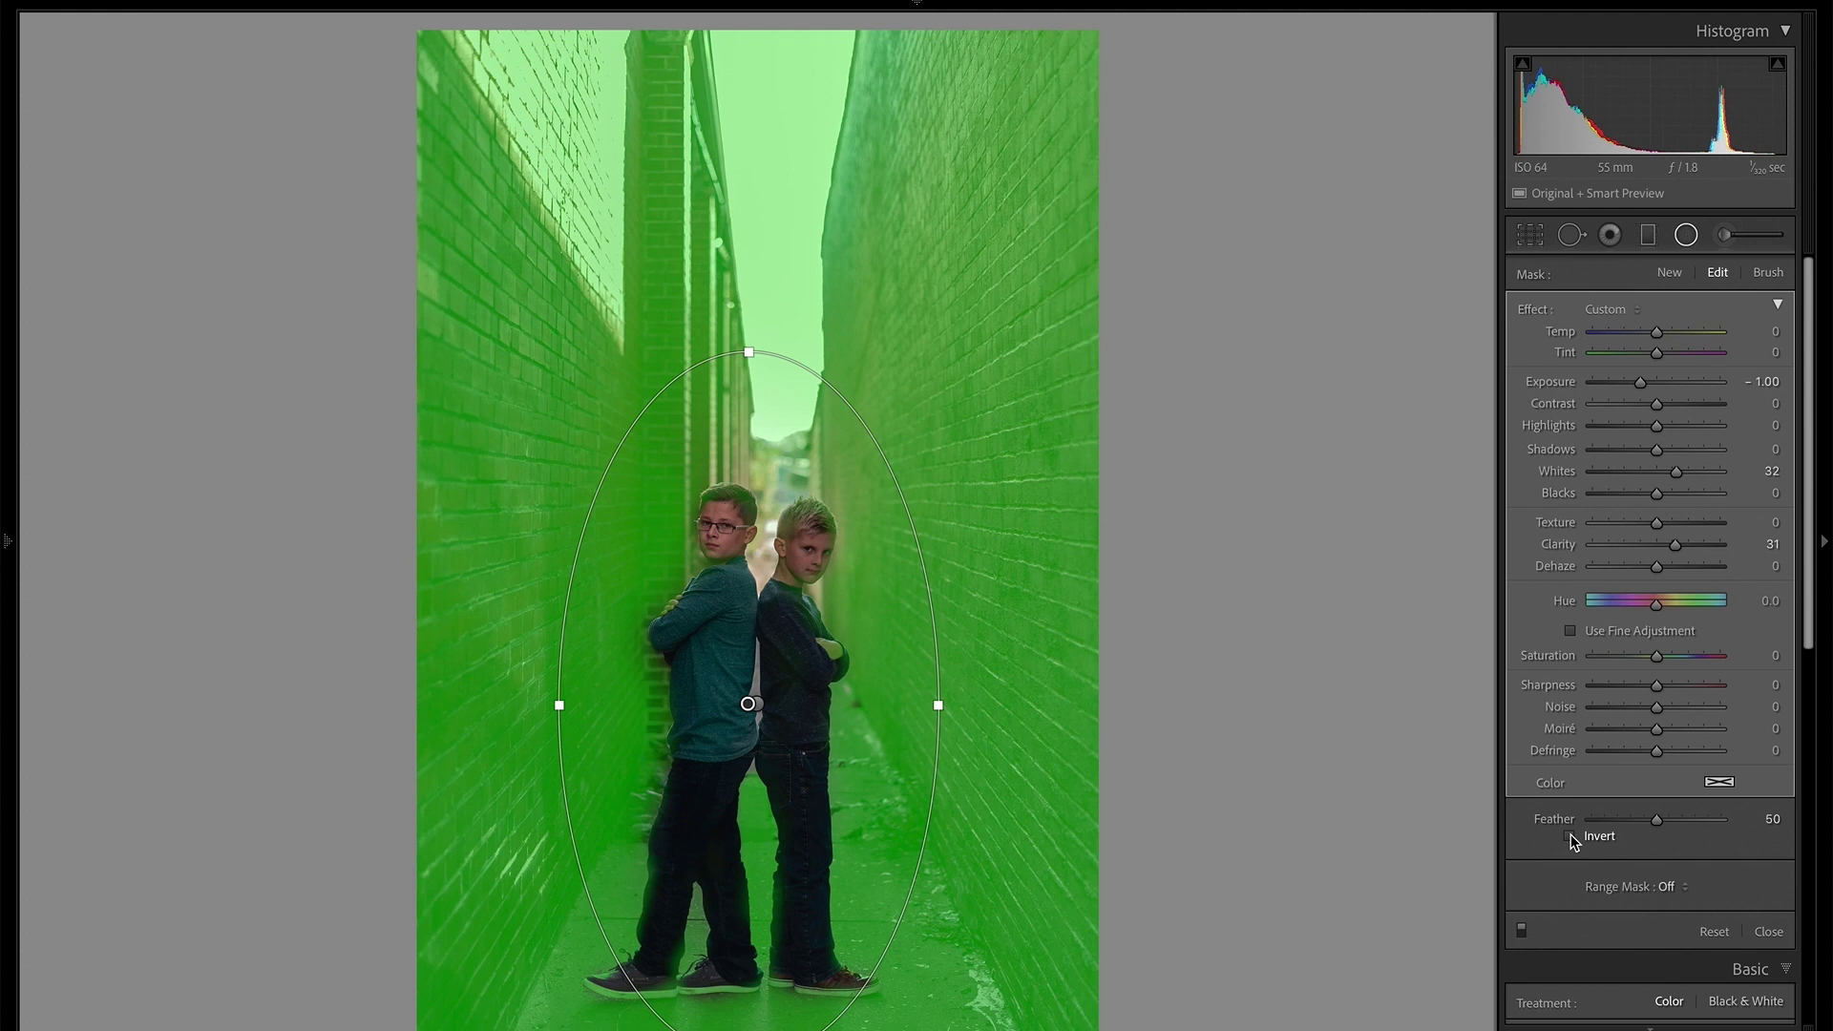
{"action": "left_click", "coordinate": [1570, 838]}
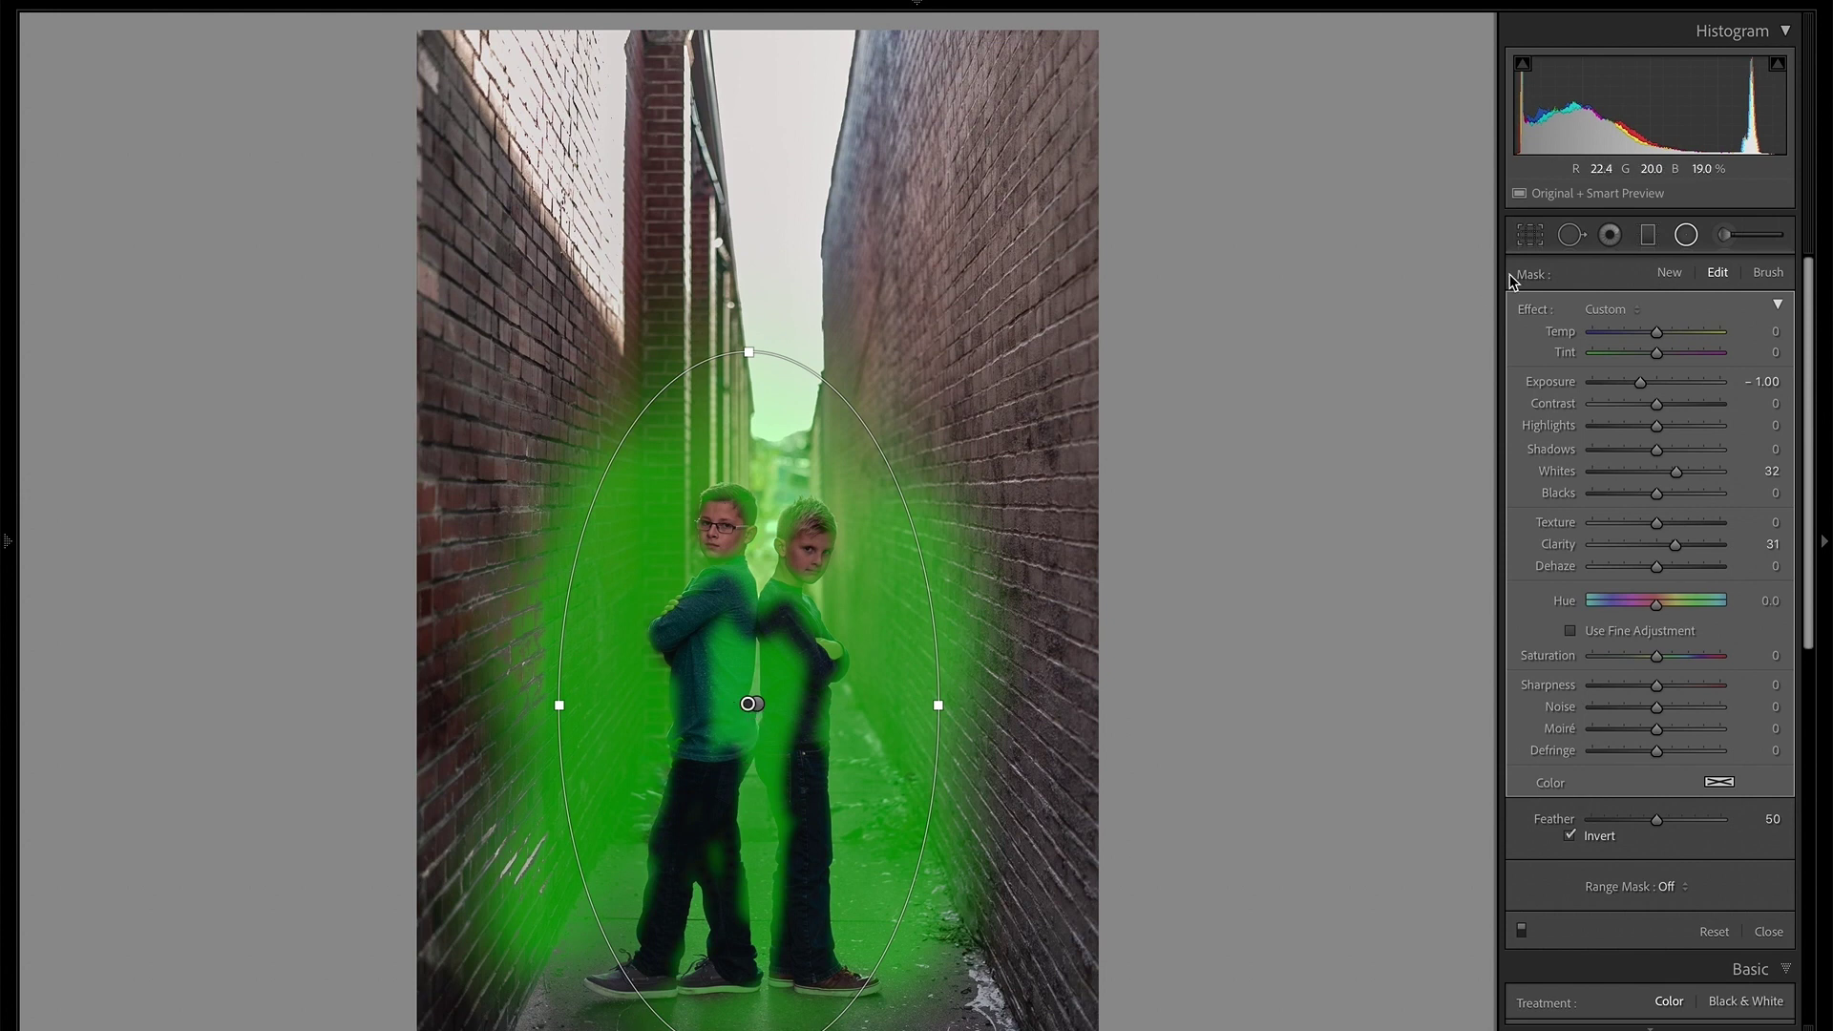
{"action": "left_click", "coordinate": [1197, 657]}
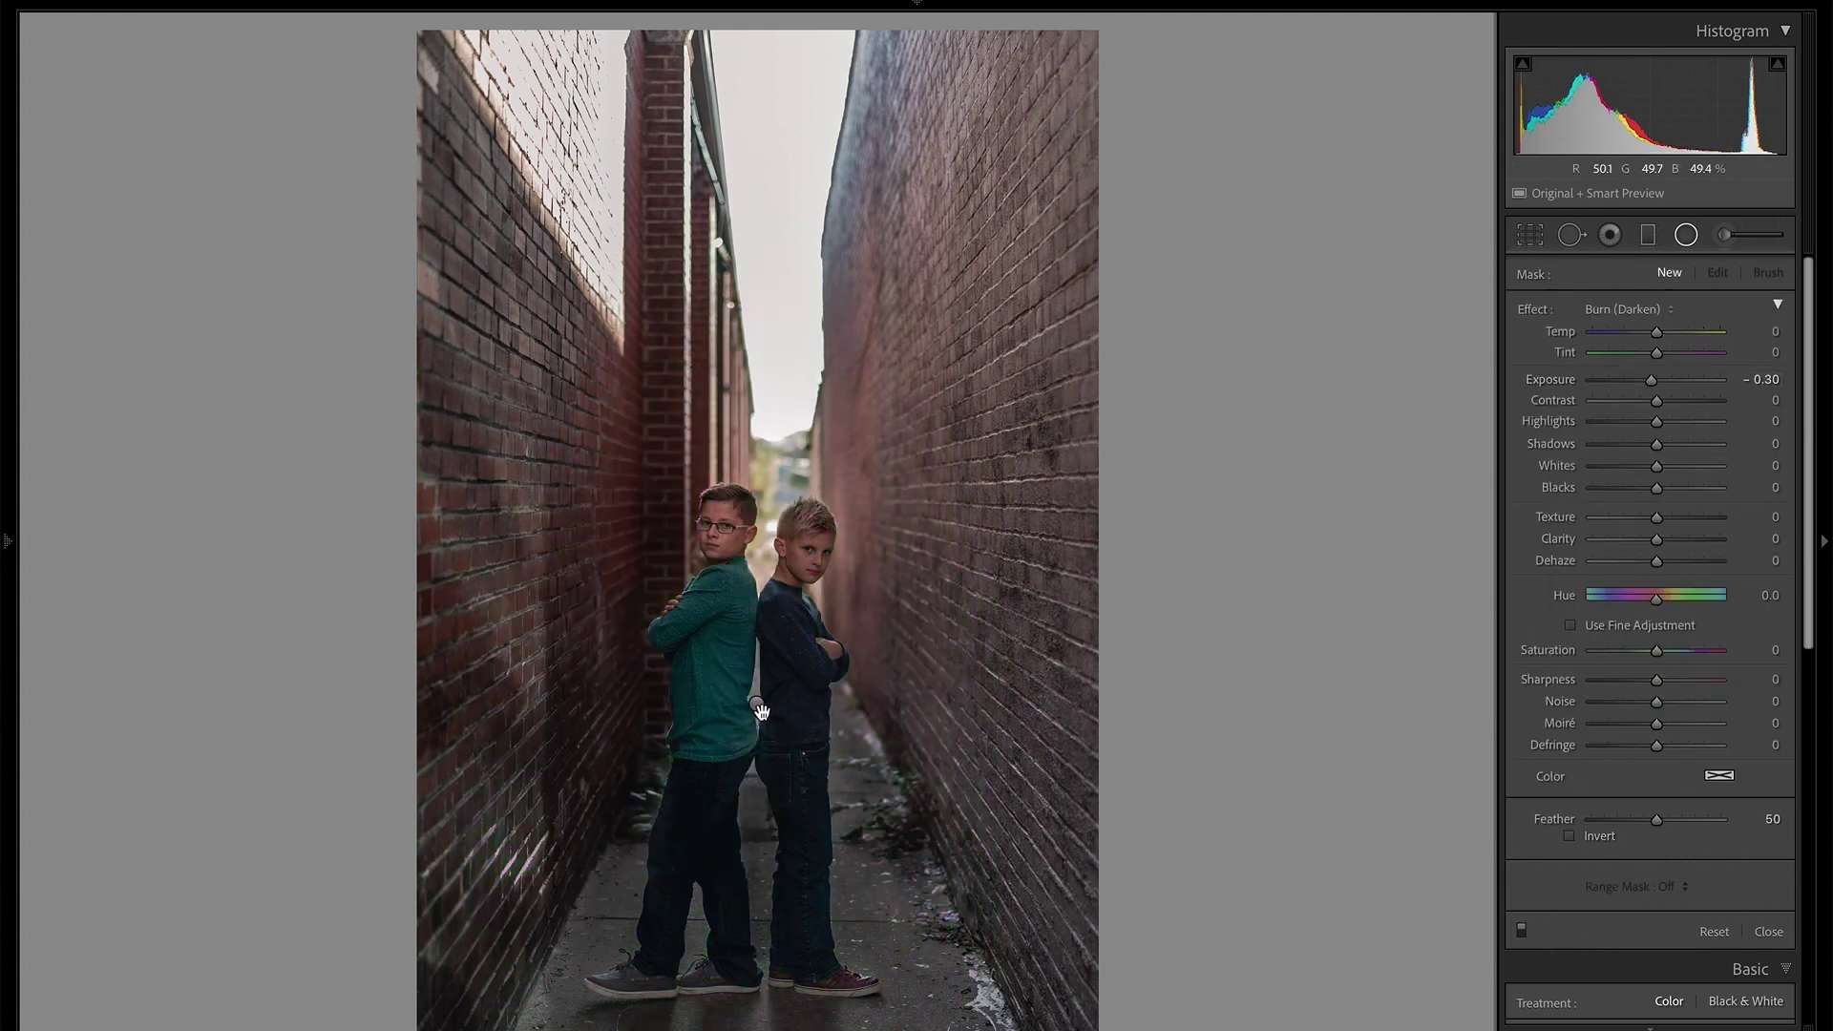
Try duplicating the original radial filter in place and toggling the copy's inversion, and remove the copy
{"action": "left_click", "coordinate": [759, 708]}
{"action": "right_click", "coordinate": [758, 707]}
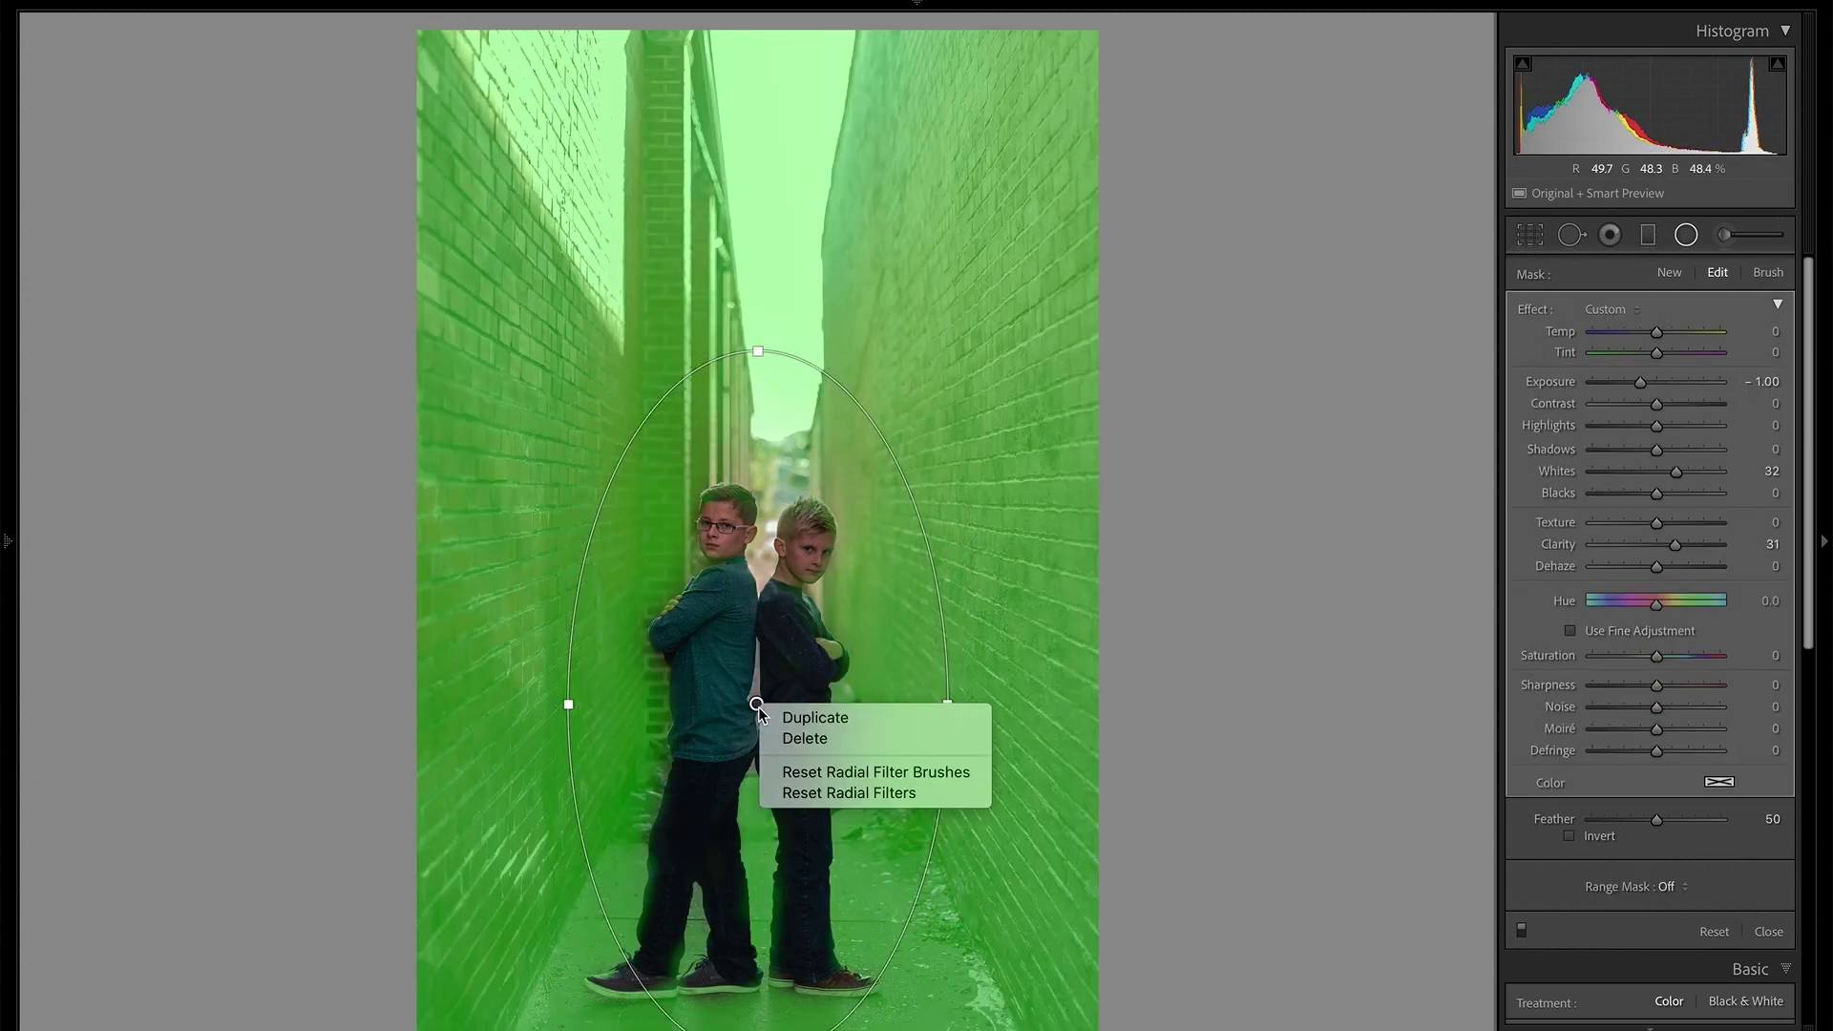
{"action": "left_click", "coordinate": [817, 717]}
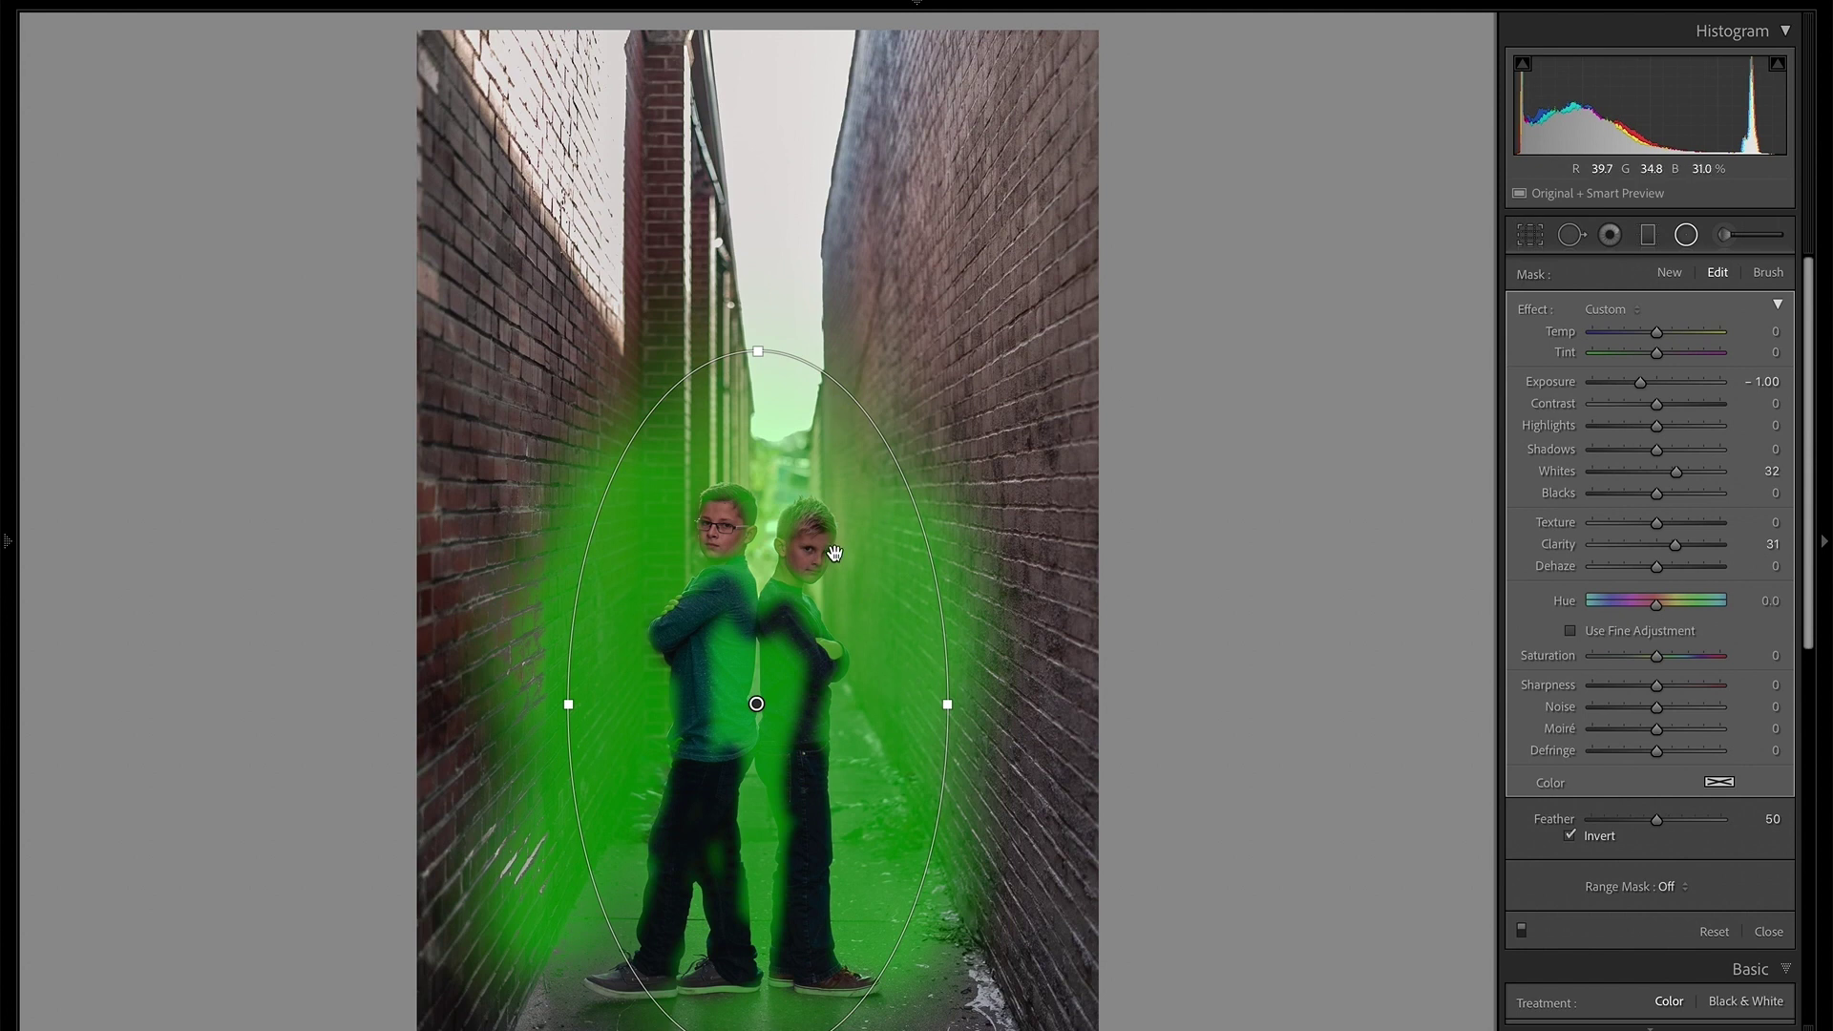
{"action": "left_click", "coordinate": [1570, 837]}
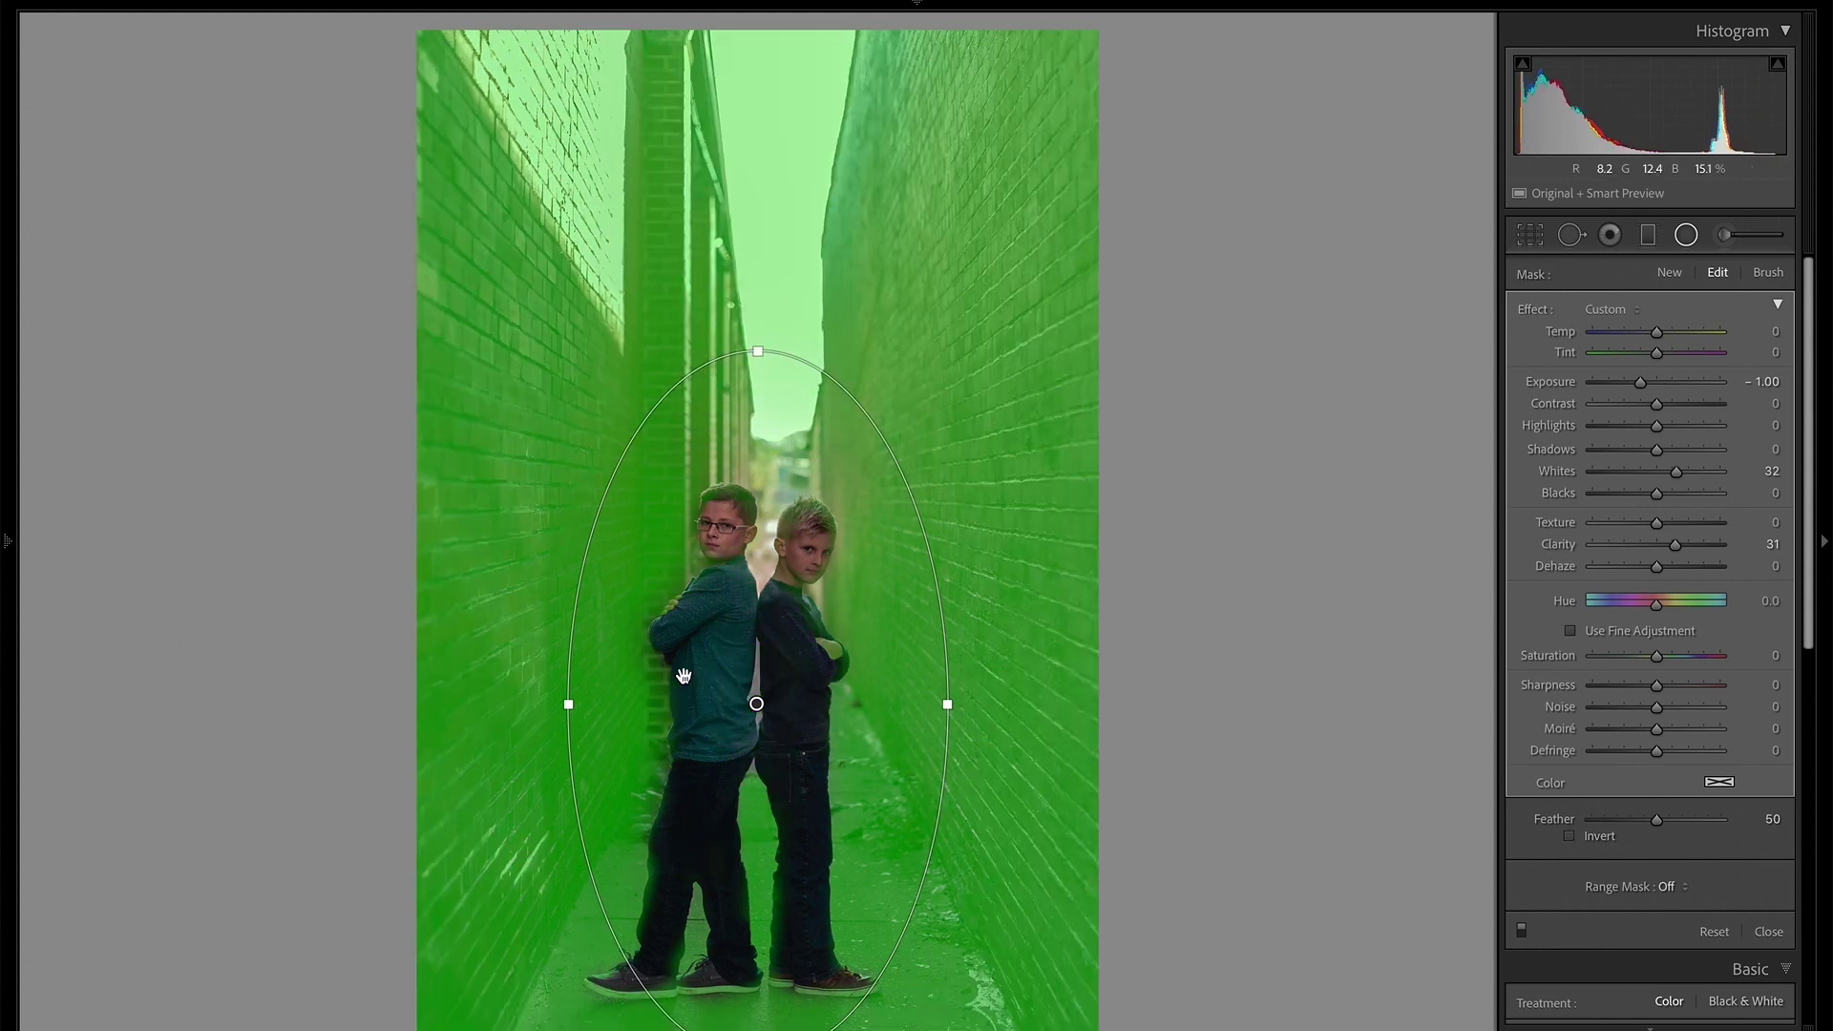
{"action": "left_click", "coordinate": [771, 779]}
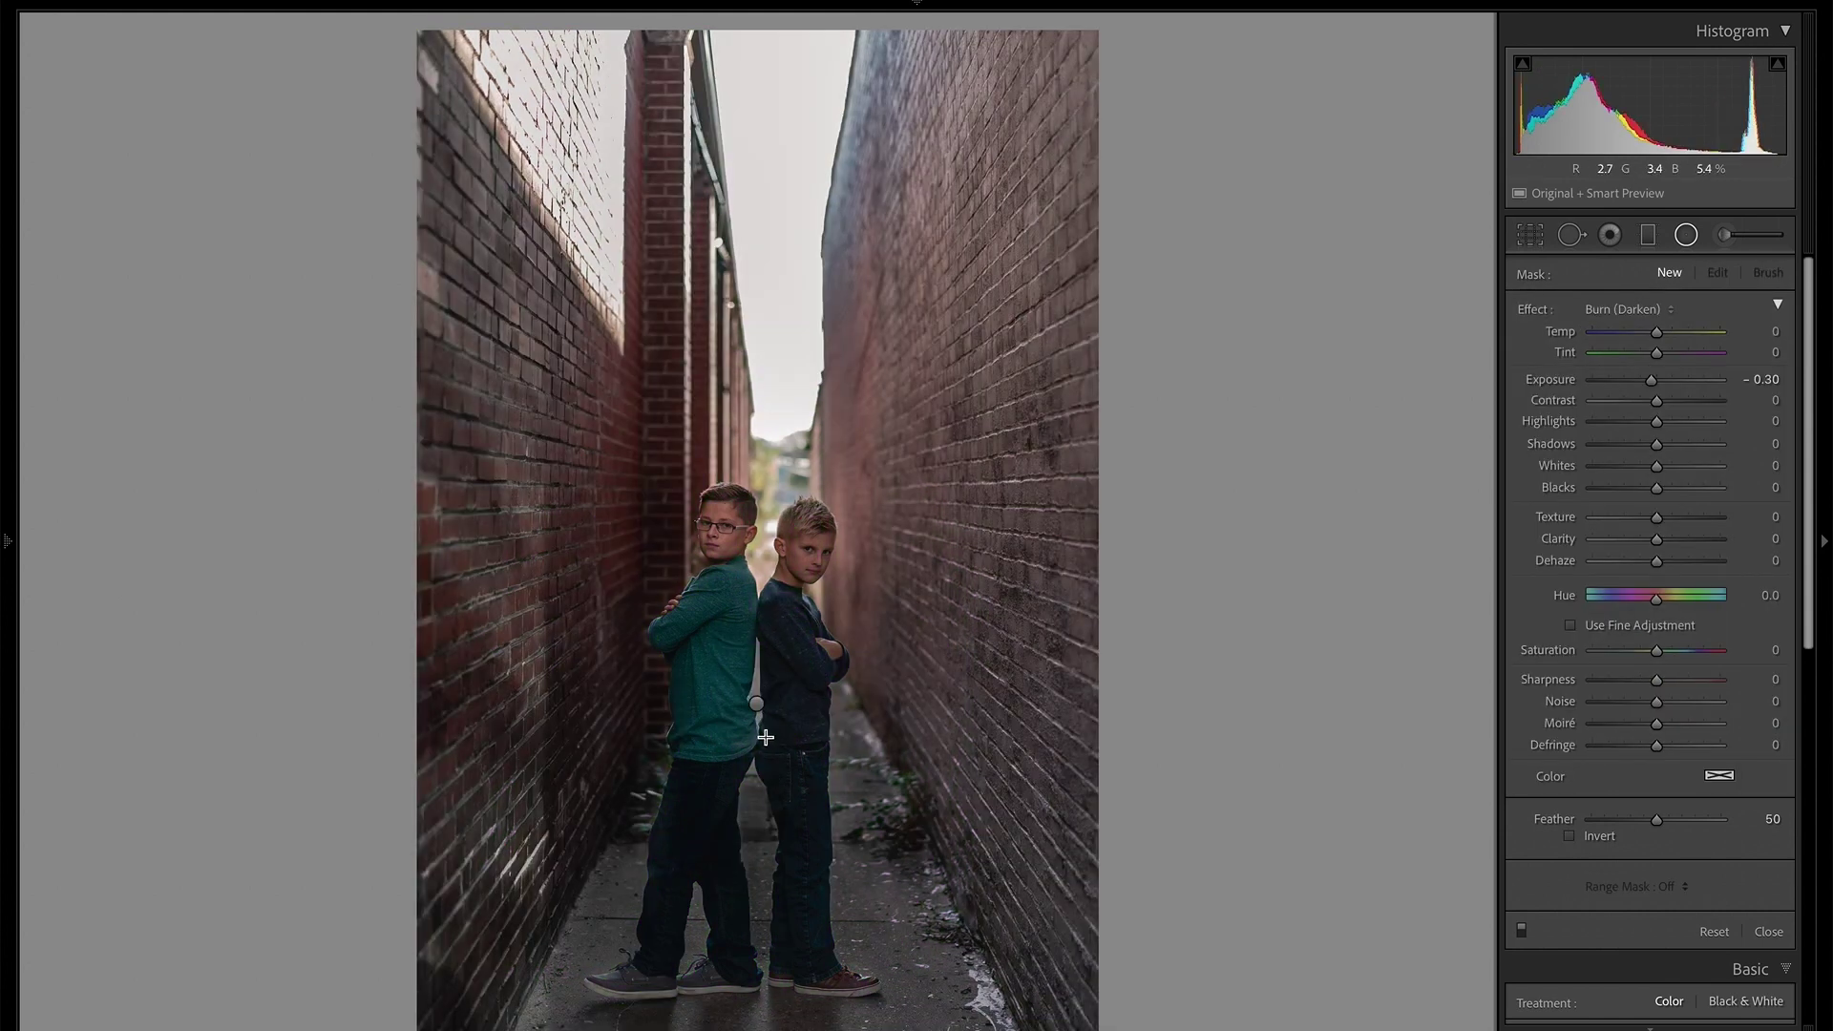
Create a new radial filter around both boys, inverted so the mask covers them, with the feather set to 100
{"action": "left_click", "coordinate": [1713, 274]}
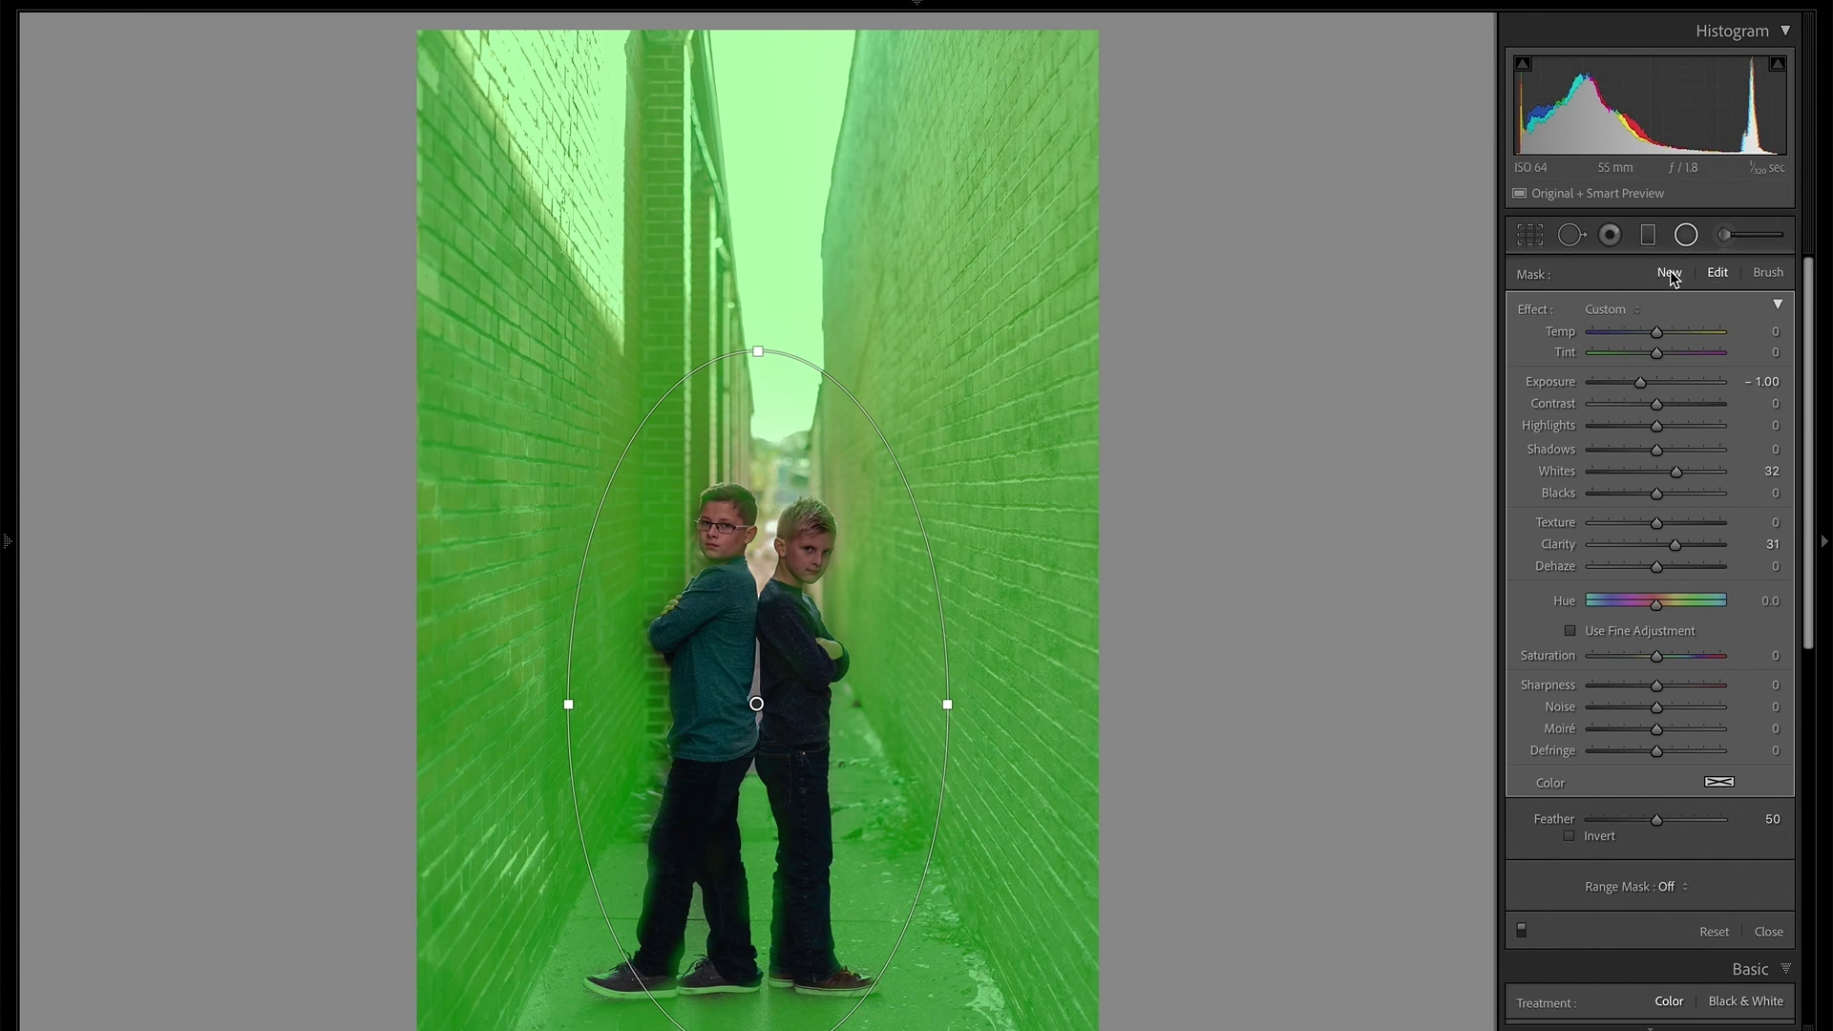
{"action": "left_click", "coordinate": [1669, 273]}
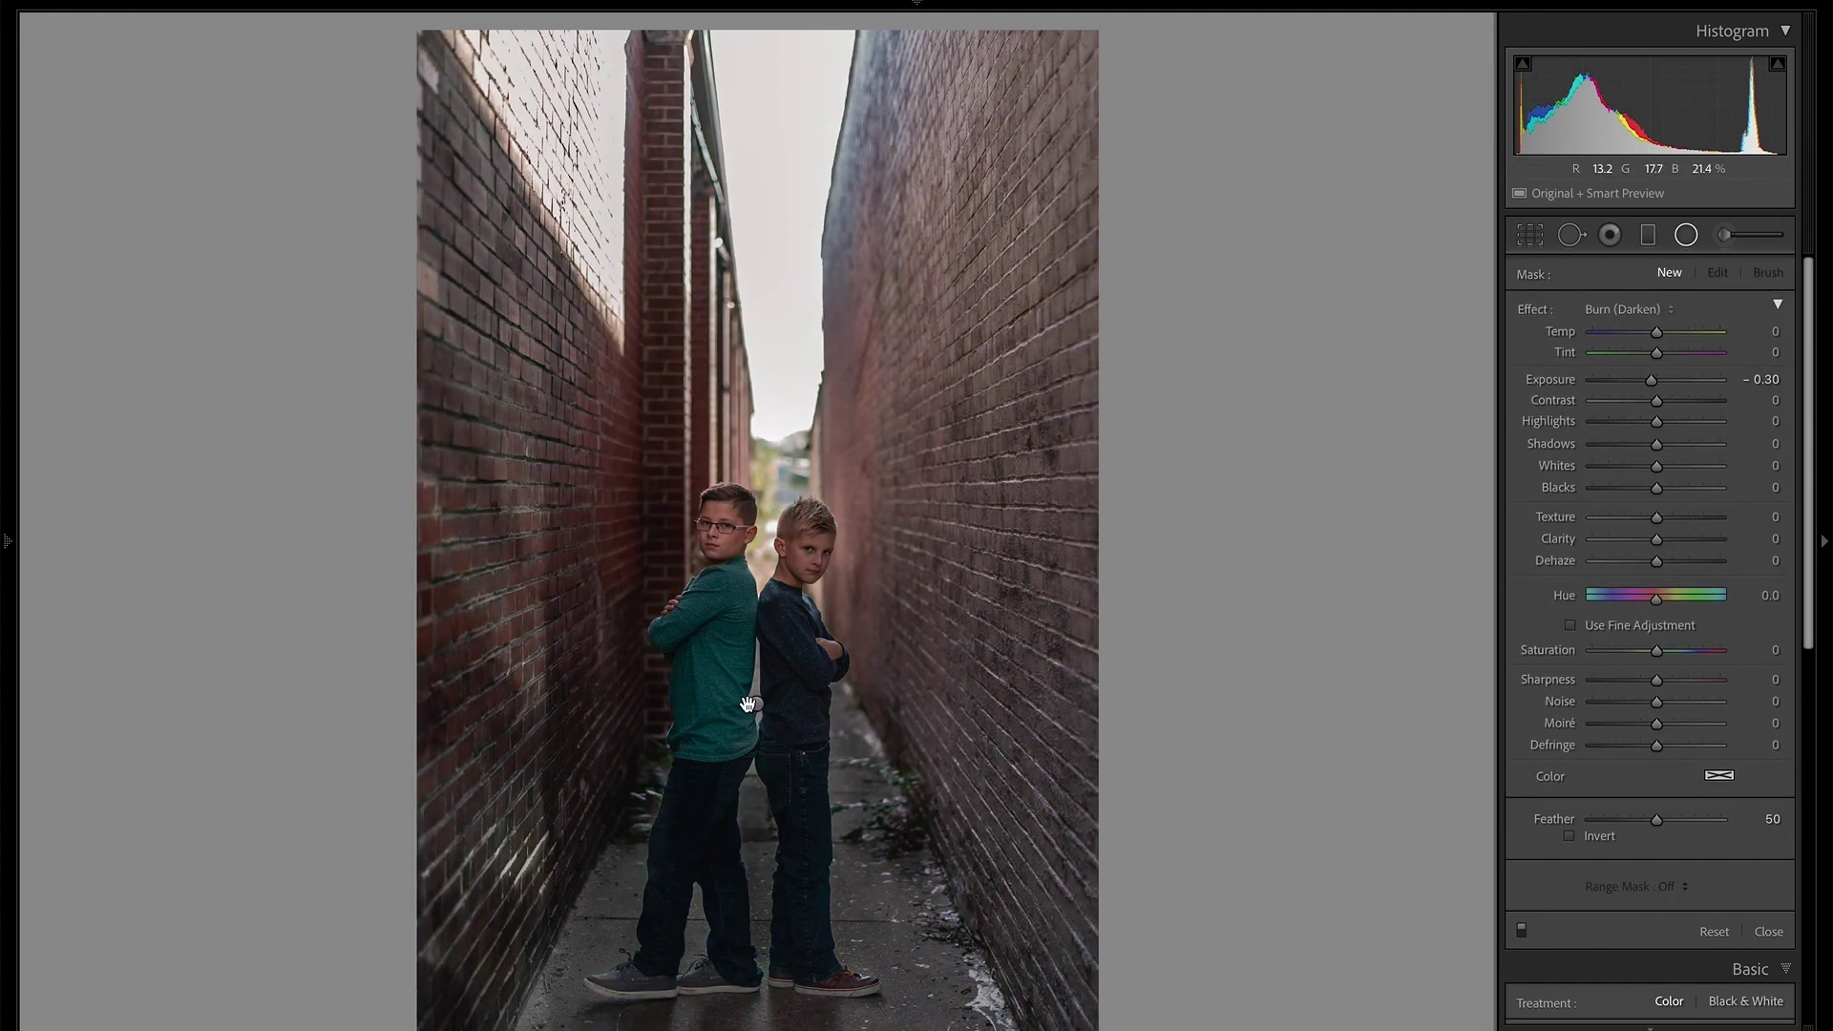
{"action": "left_click_drag", "start_coordinate": [745, 703], "coordinate": [951, 339]}
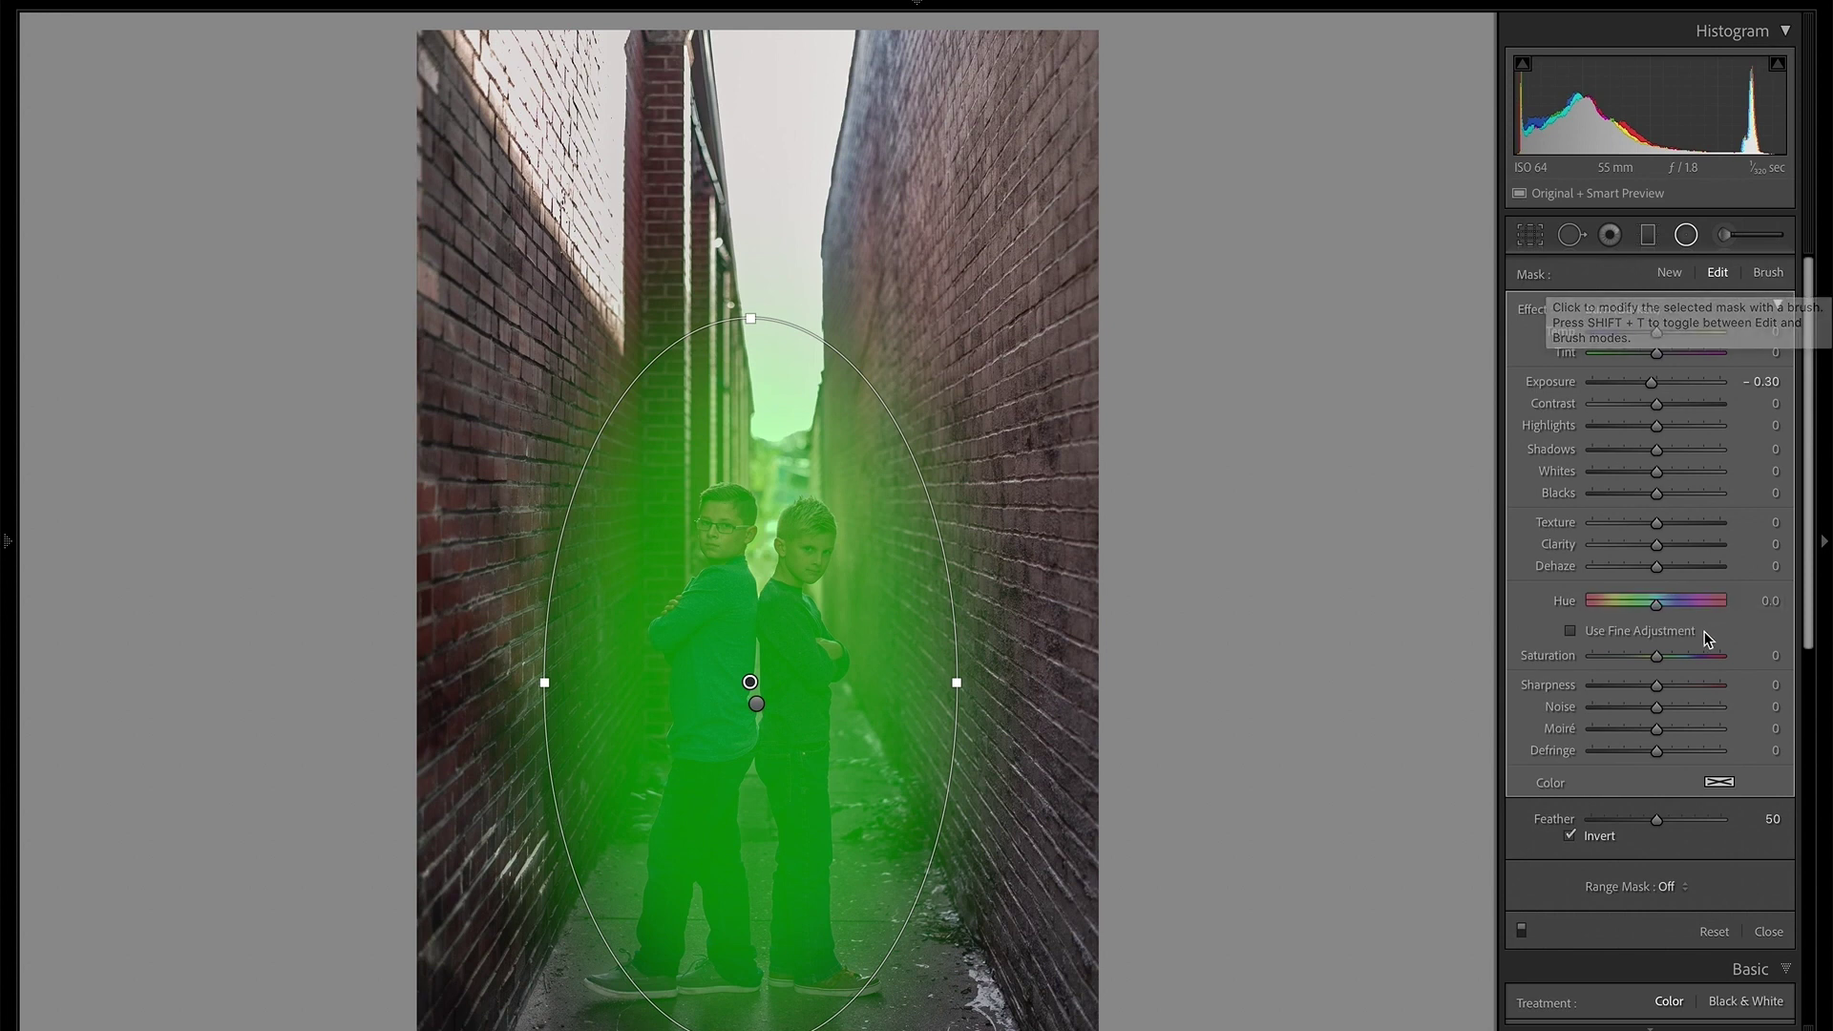
{"action": "scroll", "coordinate": [1670, 783], "scroll_direction": "down", "scroll_amount": 1}
{"action": "left_click_drag", "start_coordinate": [1663, 768], "coordinate": [1684, 763]}
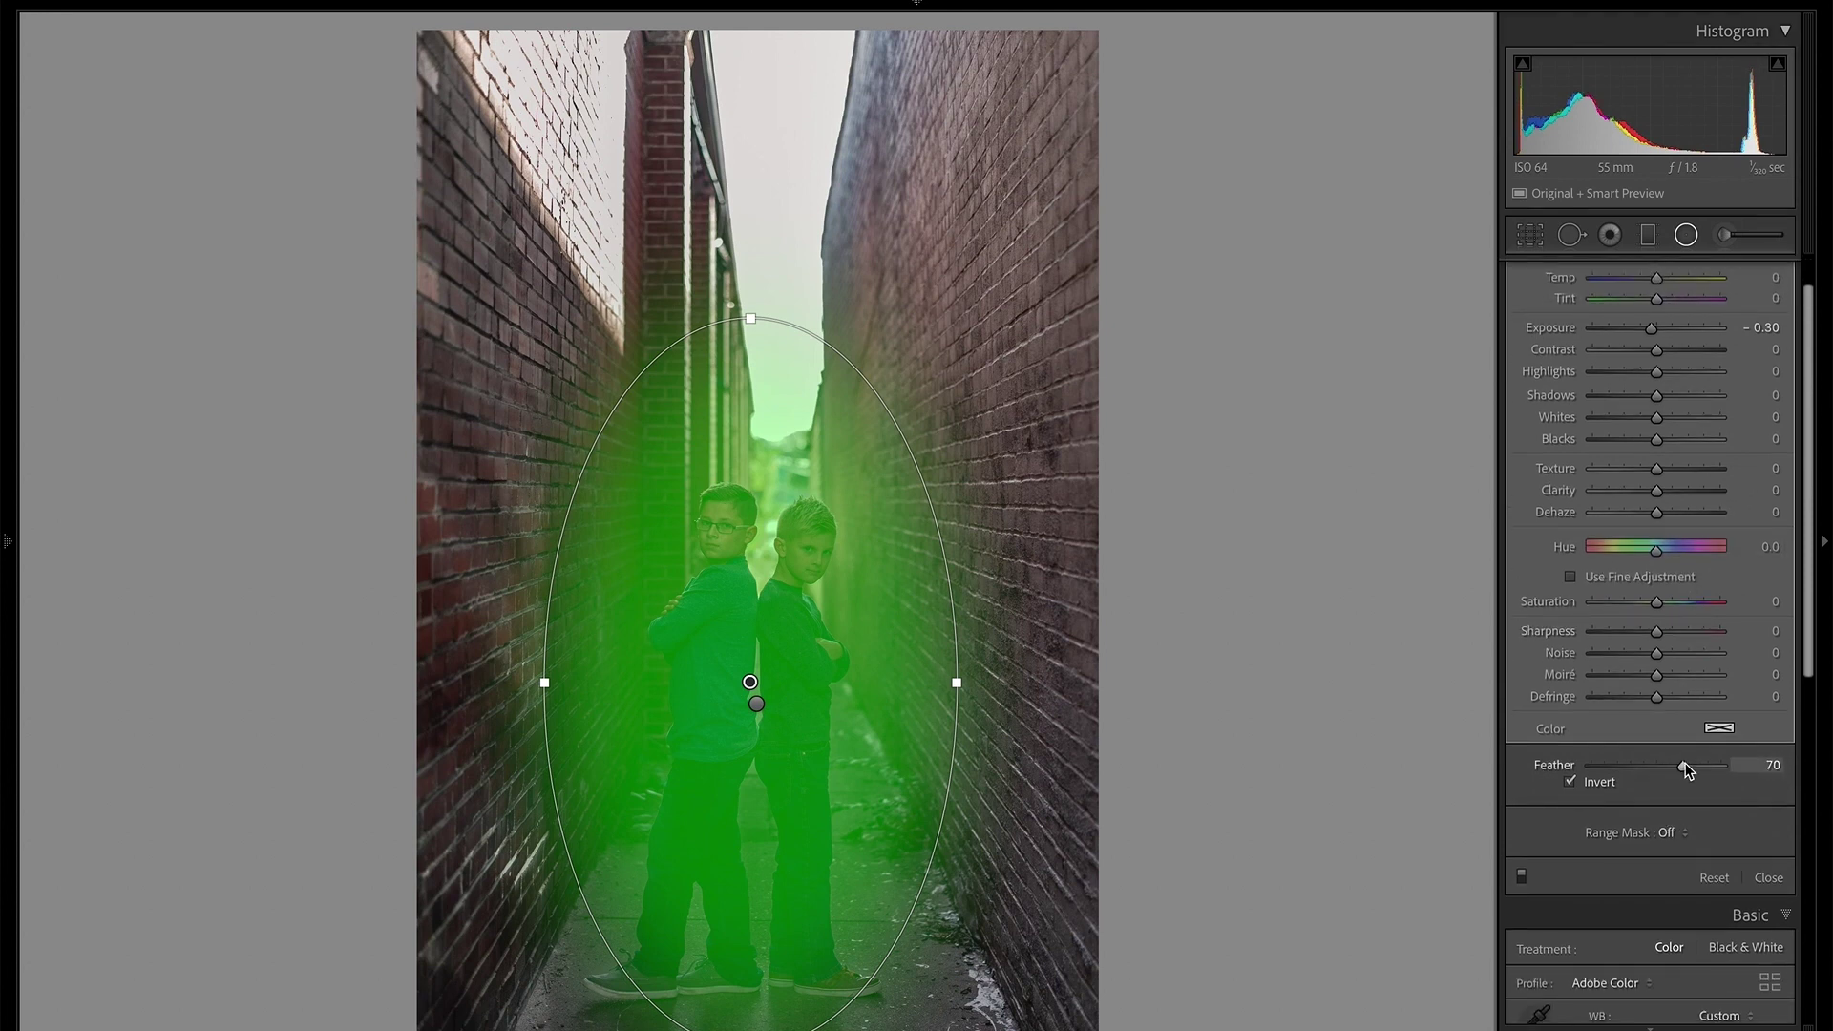
{"action": "left_click_drag", "start_coordinate": [1715, 773], "coordinate": [1724, 775]}
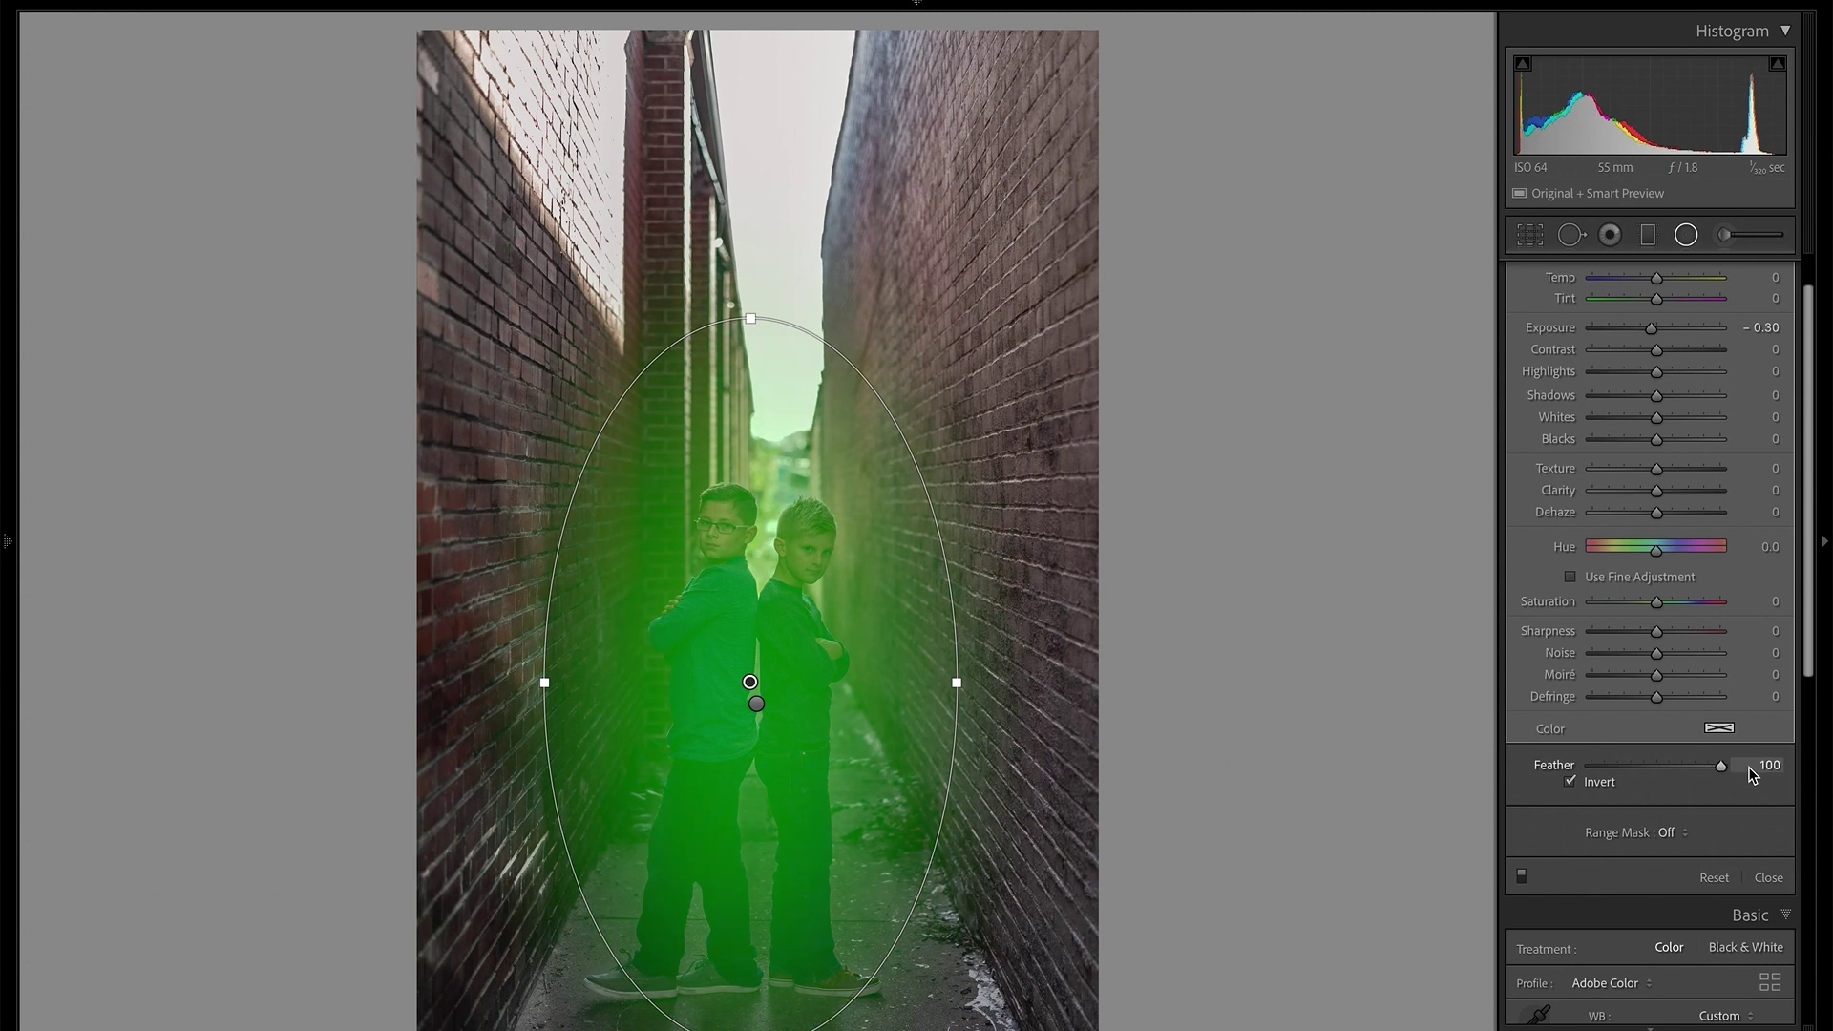
{"action": "scroll", "coordinate": [1752, 768], "scroll_direction": "up", "scroll_amount": 1}
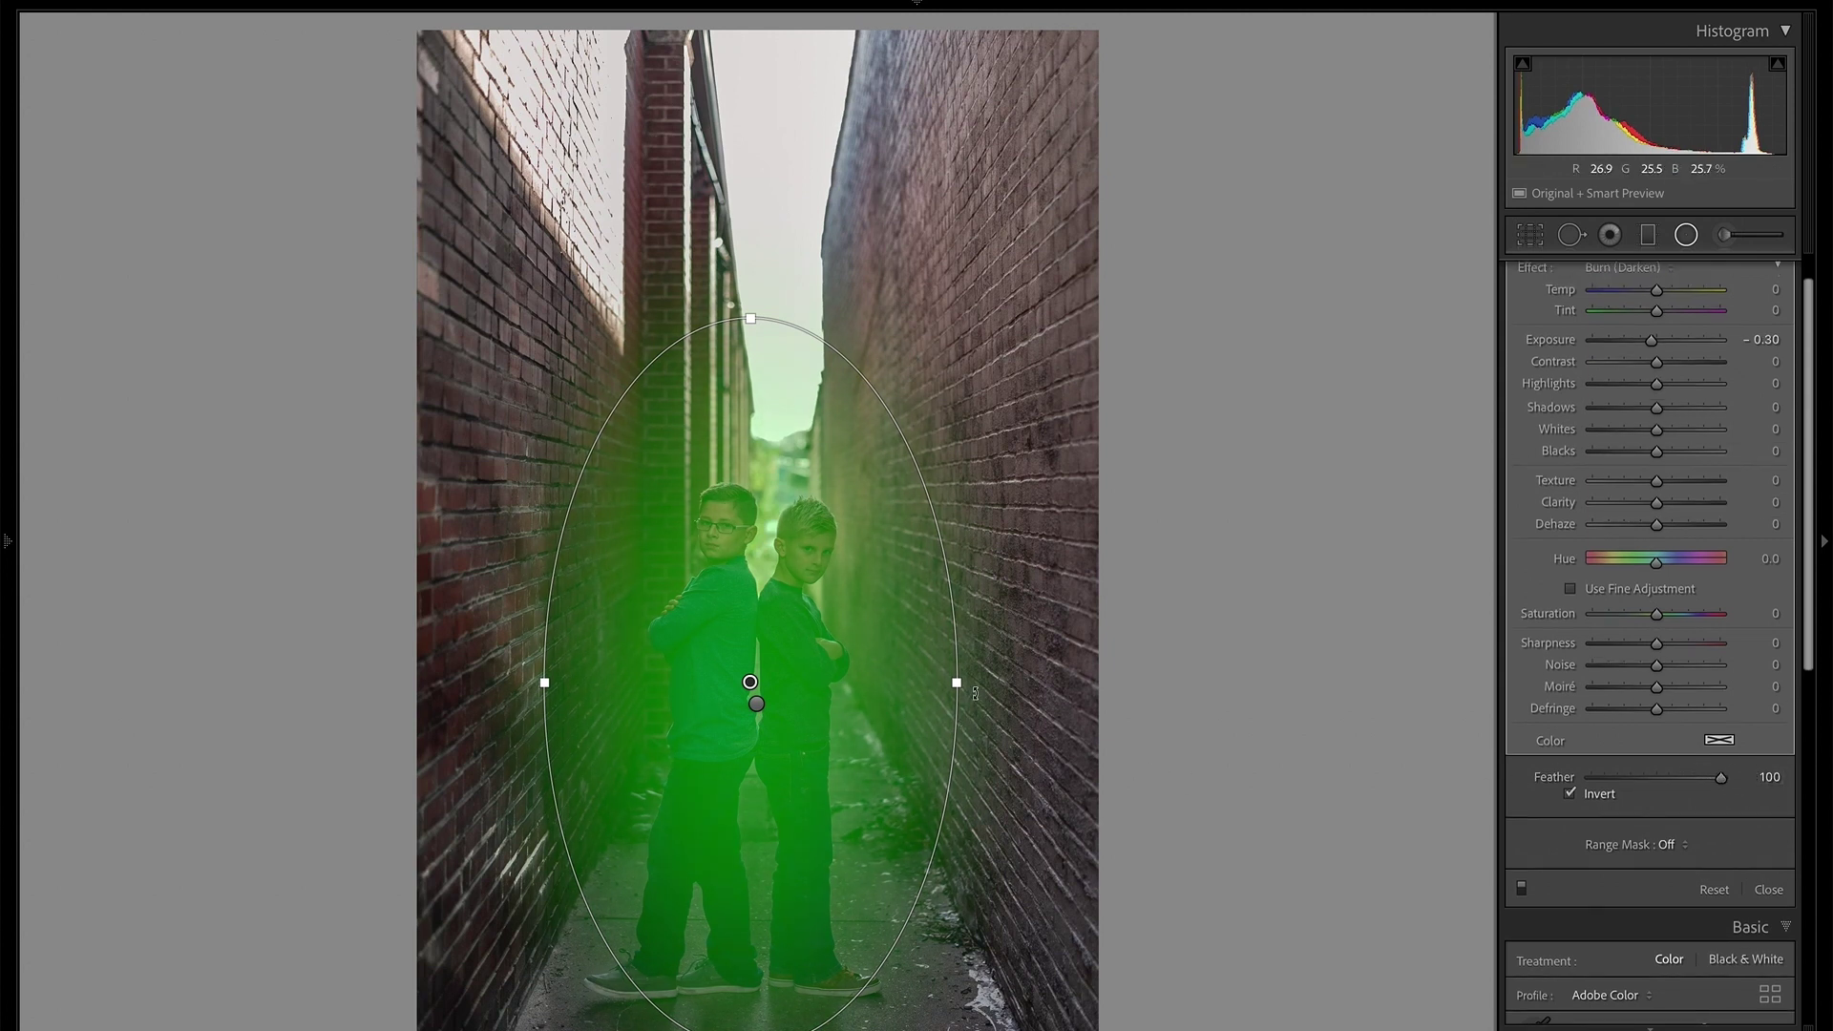
Narrow the new radial filter around the two boys and lower its upper edge to just above their heads
{"action": "left_click_drag", "start_coordinate": [960, 685], "coordinate": [887, 683]}
{"action": "left_click_drag", "start_coordinate": [743, 407], "coordinate": [740, 436]}
{"action": "left_click", "coordinate": [756, 704]}
{"action": "key", "text": "ctrl+z"}
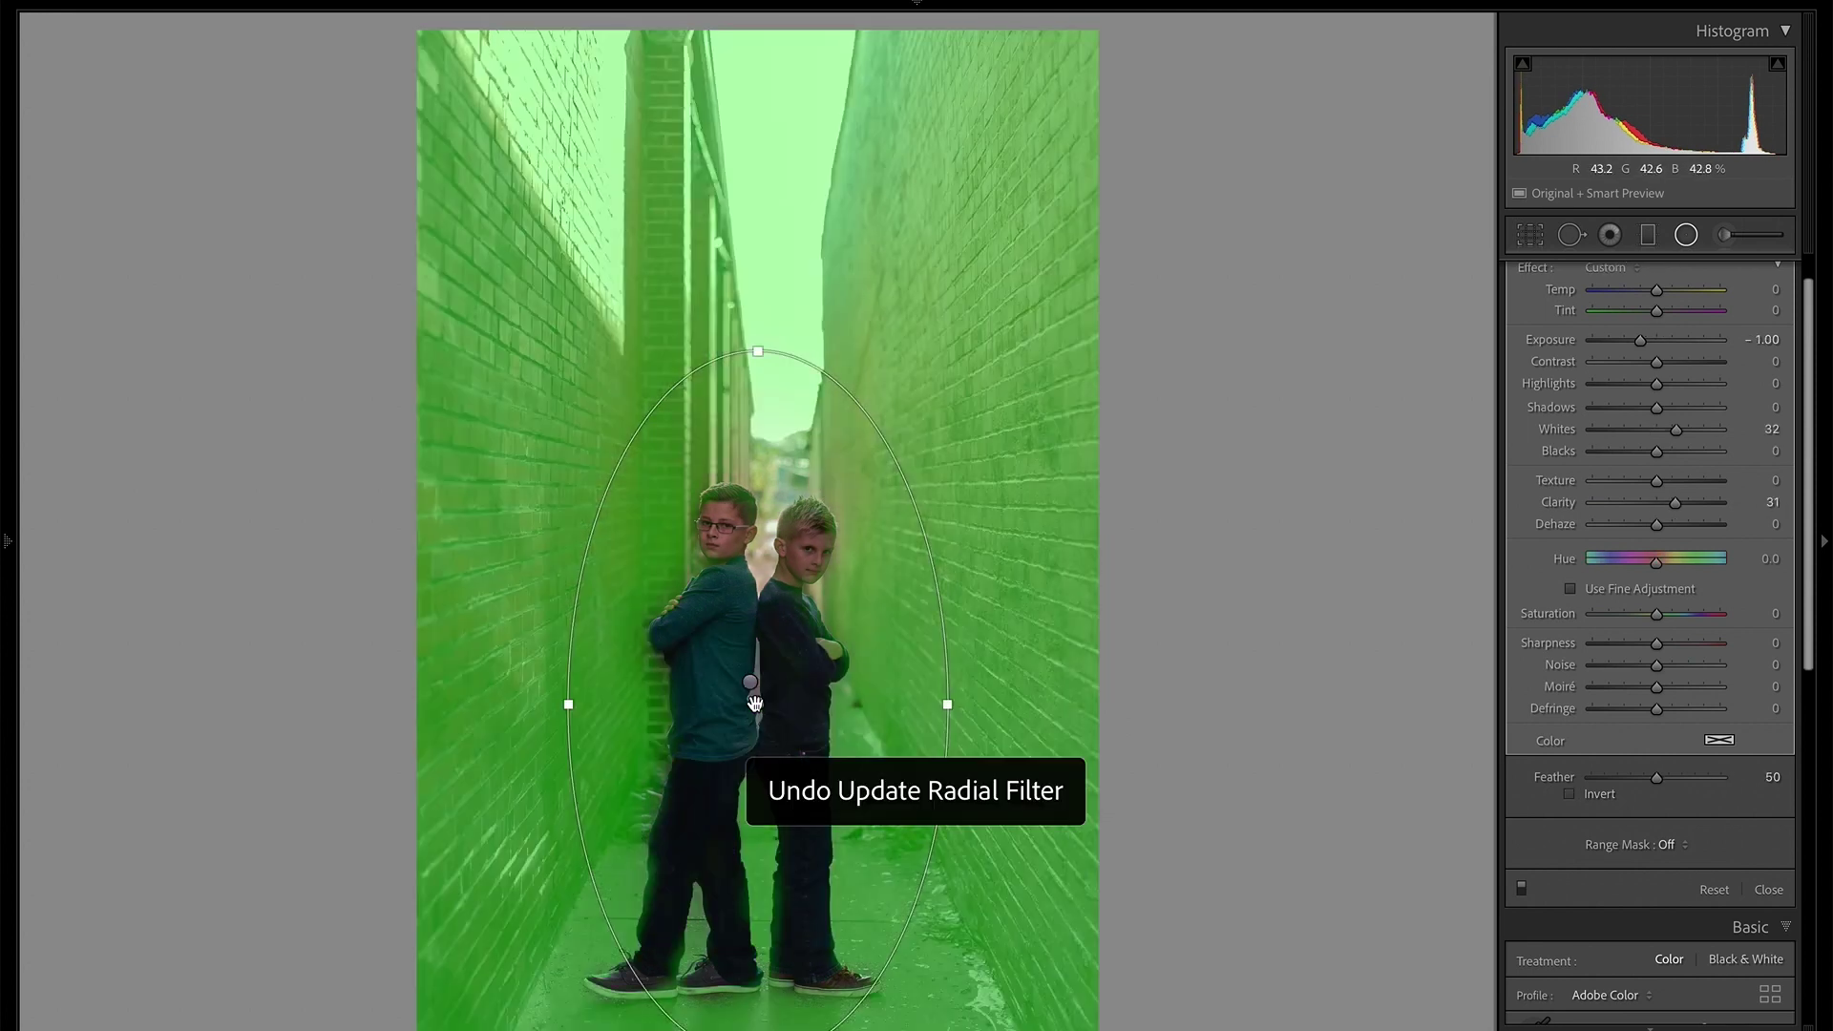
{"action": "left_click", "coordinate": [750, 682]}
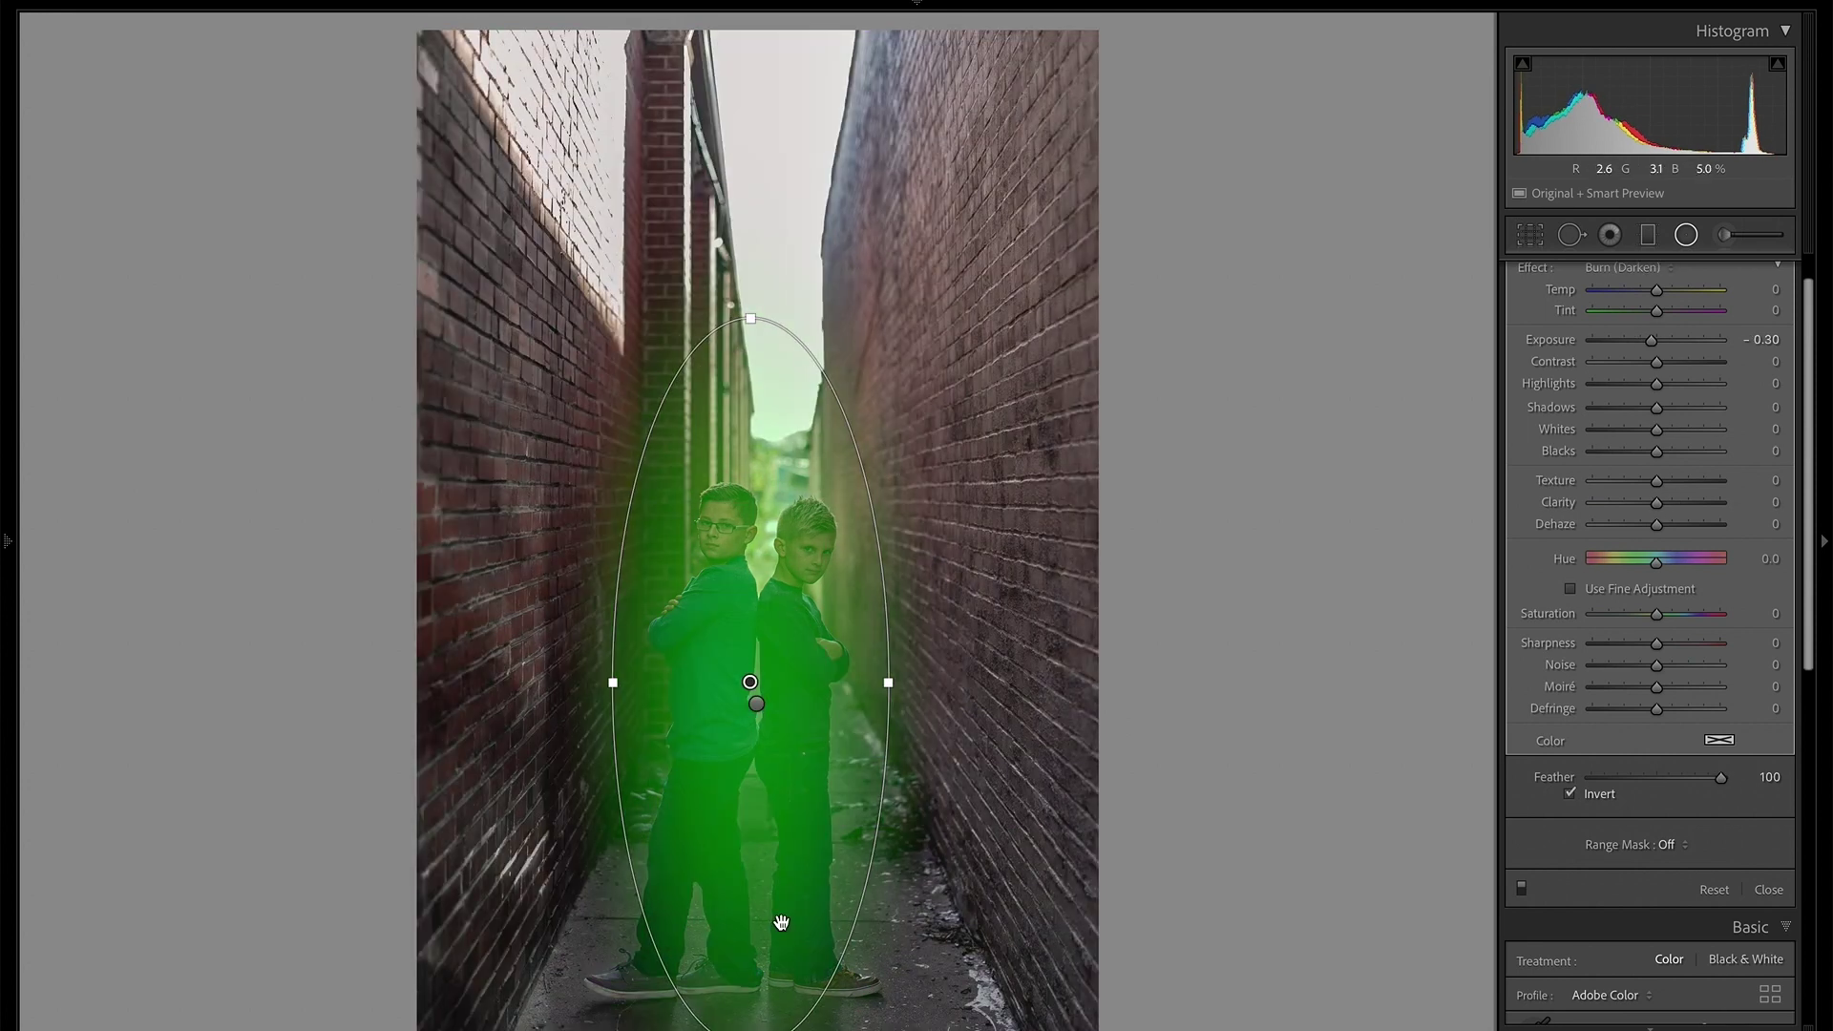
{"action": "mouse_move", "coordinate": [751, 1026]}
{"action": "left_mouse_down"}
{"action": "mouse_move", "coordinate": [751, 983]}
{"action": "mouse_move", "coordinate": [751, 1030]}
{"action": "left_mouse_up"}
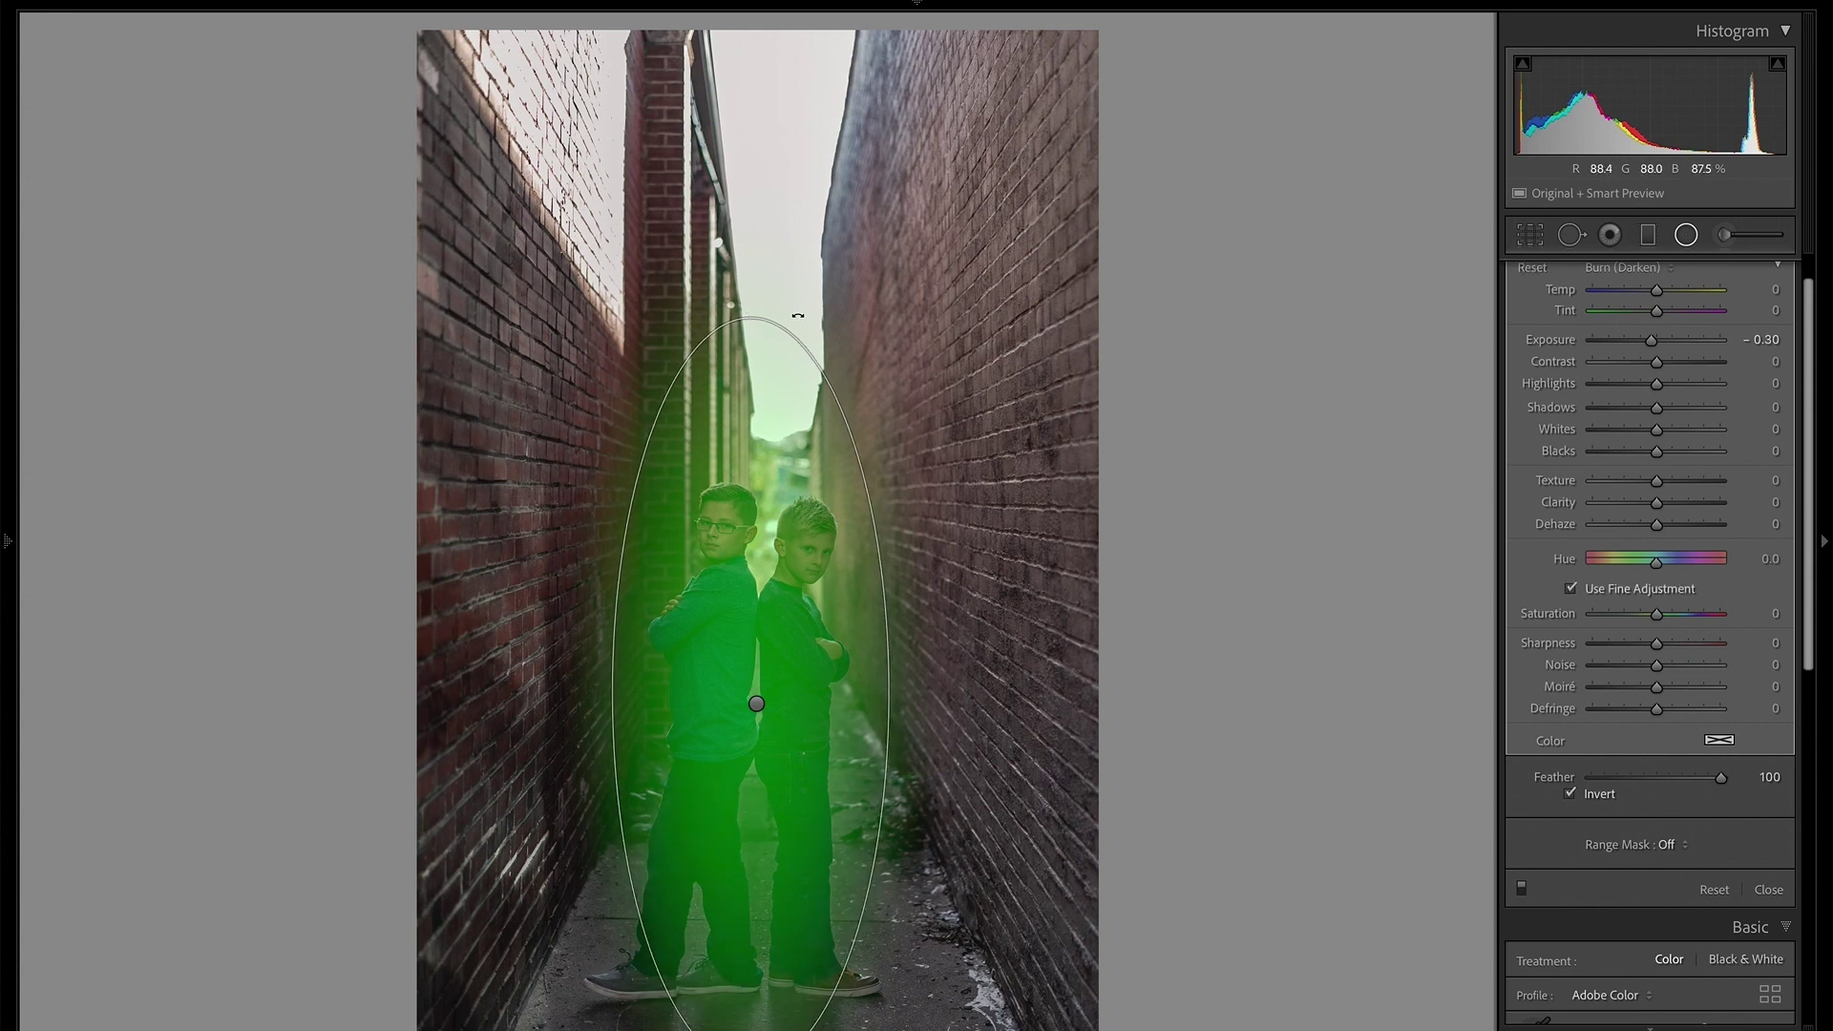
{"action": "left_click_drag", "start_coordinate": [753, 343], "coordinate": [762, 409]}
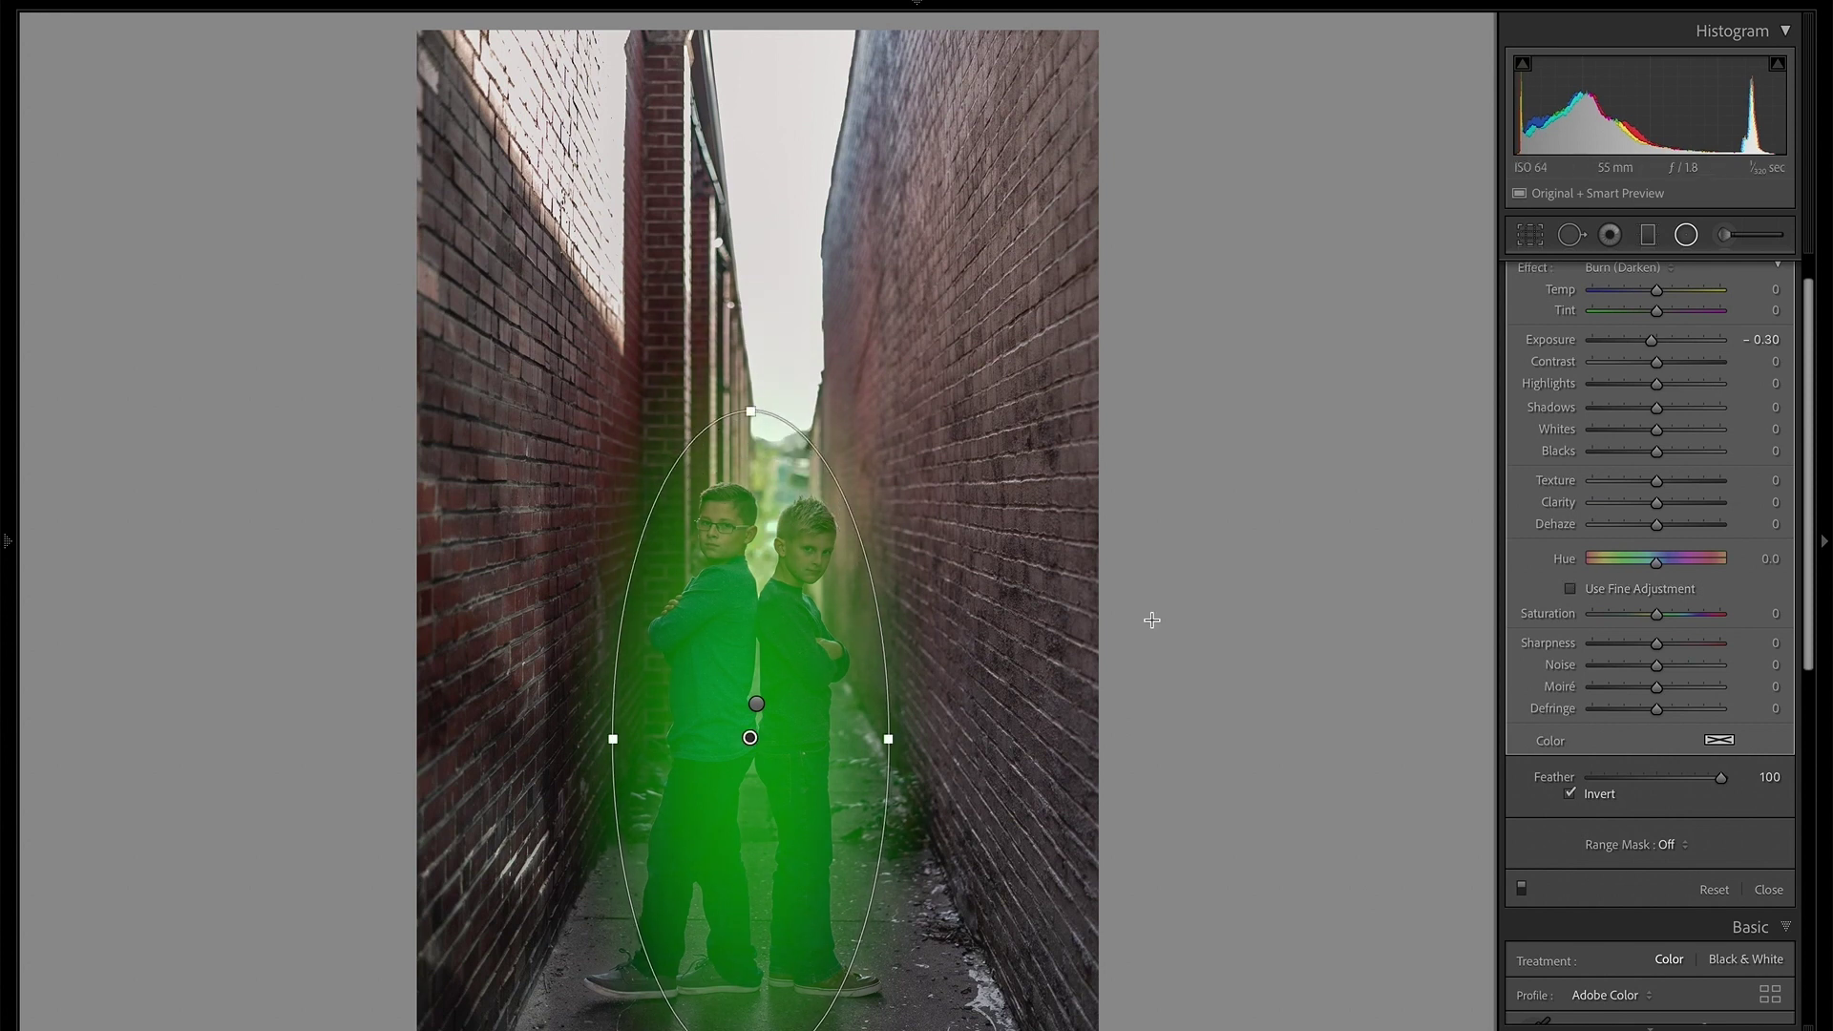
Hide the mask overlay and set the new filter's exposure to 0.97, shadows to 16, texture to 30 and dehaze to 9
{"action": "scroll", "coordinate": [1670, 472], "scroll_direction": "up", "scroll_amount": 1}
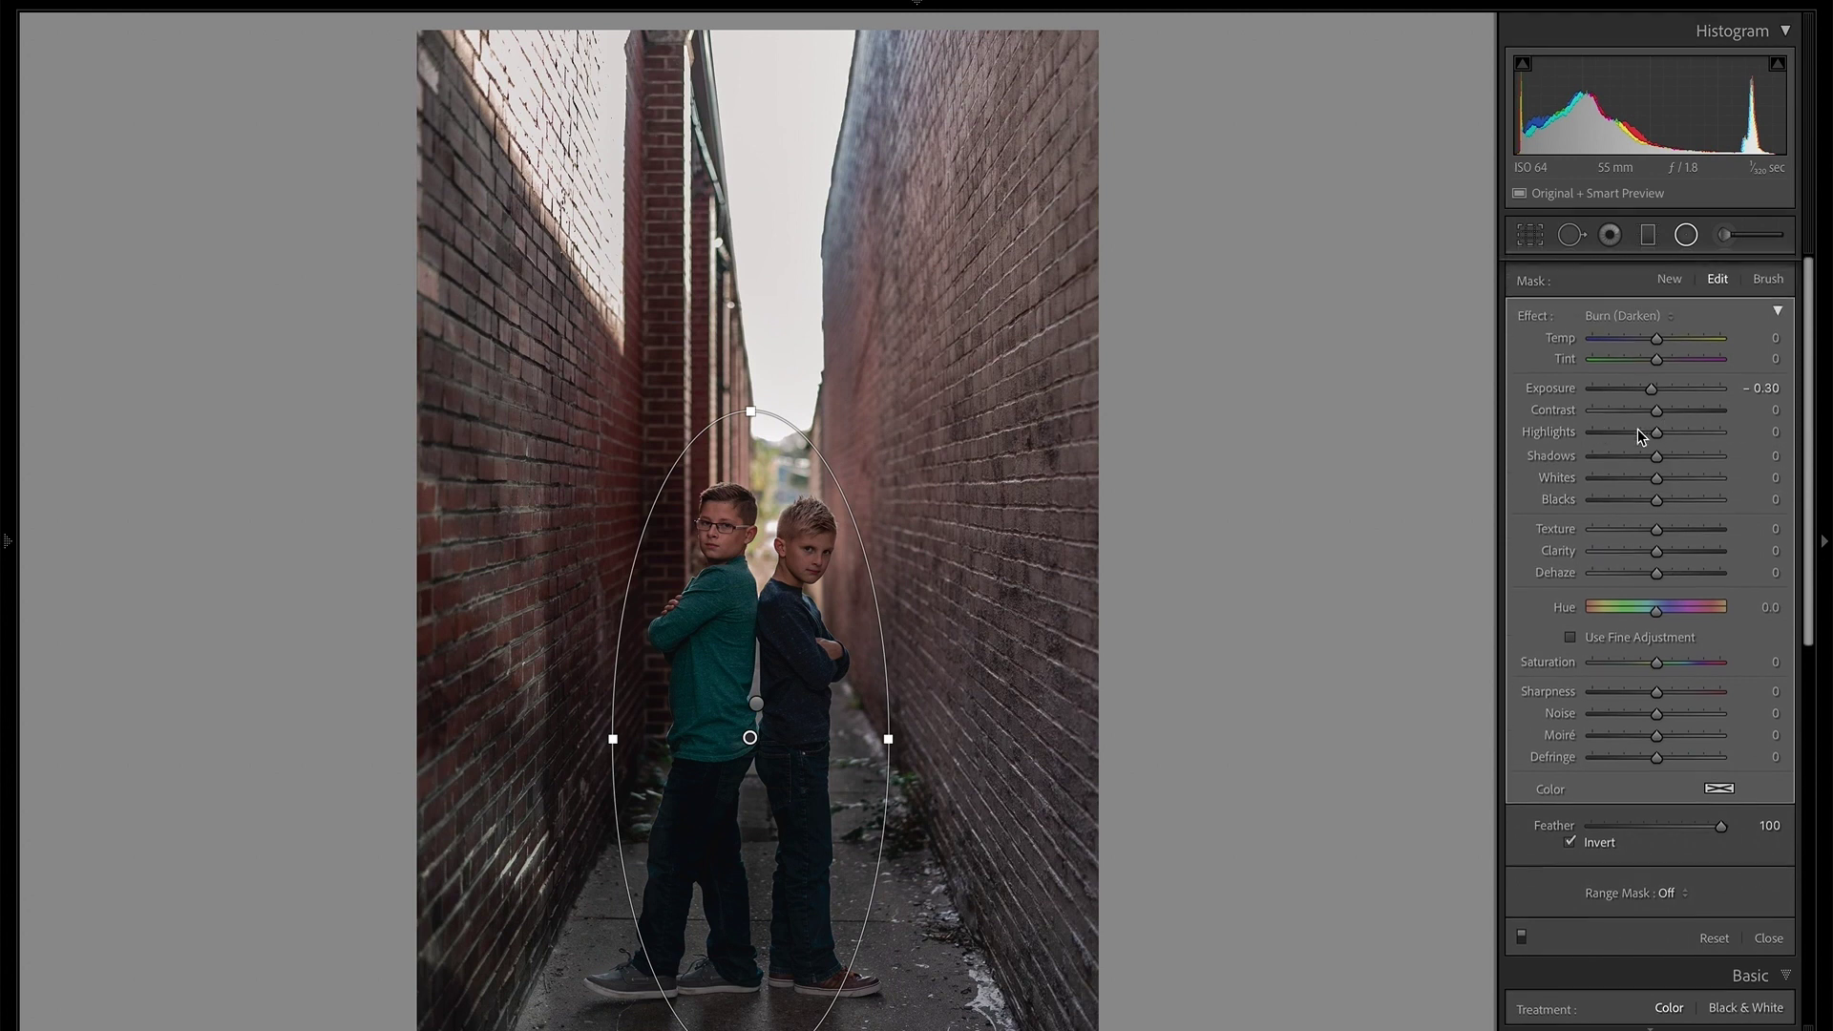
{"action": "double_click", "coordinate": [1561, 381]}
{"action": "left_click_drag", "start_coordinate": [1644, 377], "coordinate": [1669, 385]}
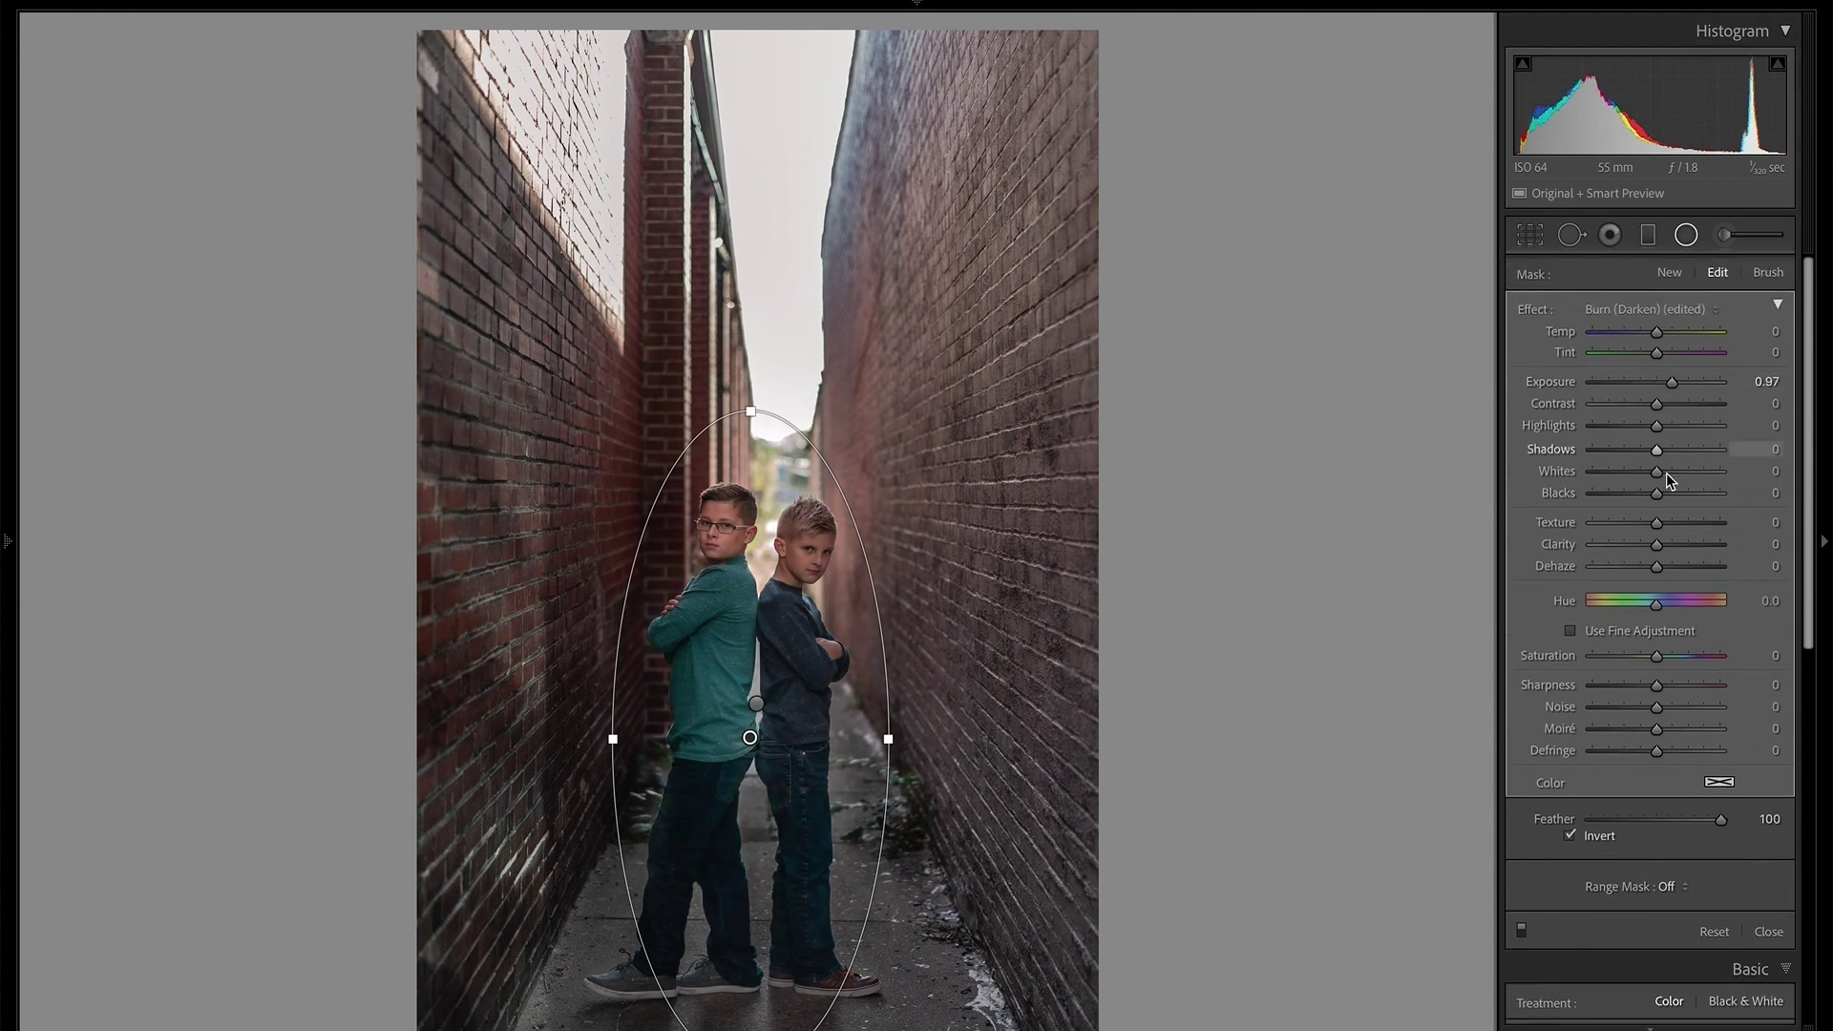
{"action": "left_click_drag", "start_coordinate": [1657, 450], "coordinate": [1668, 453]}
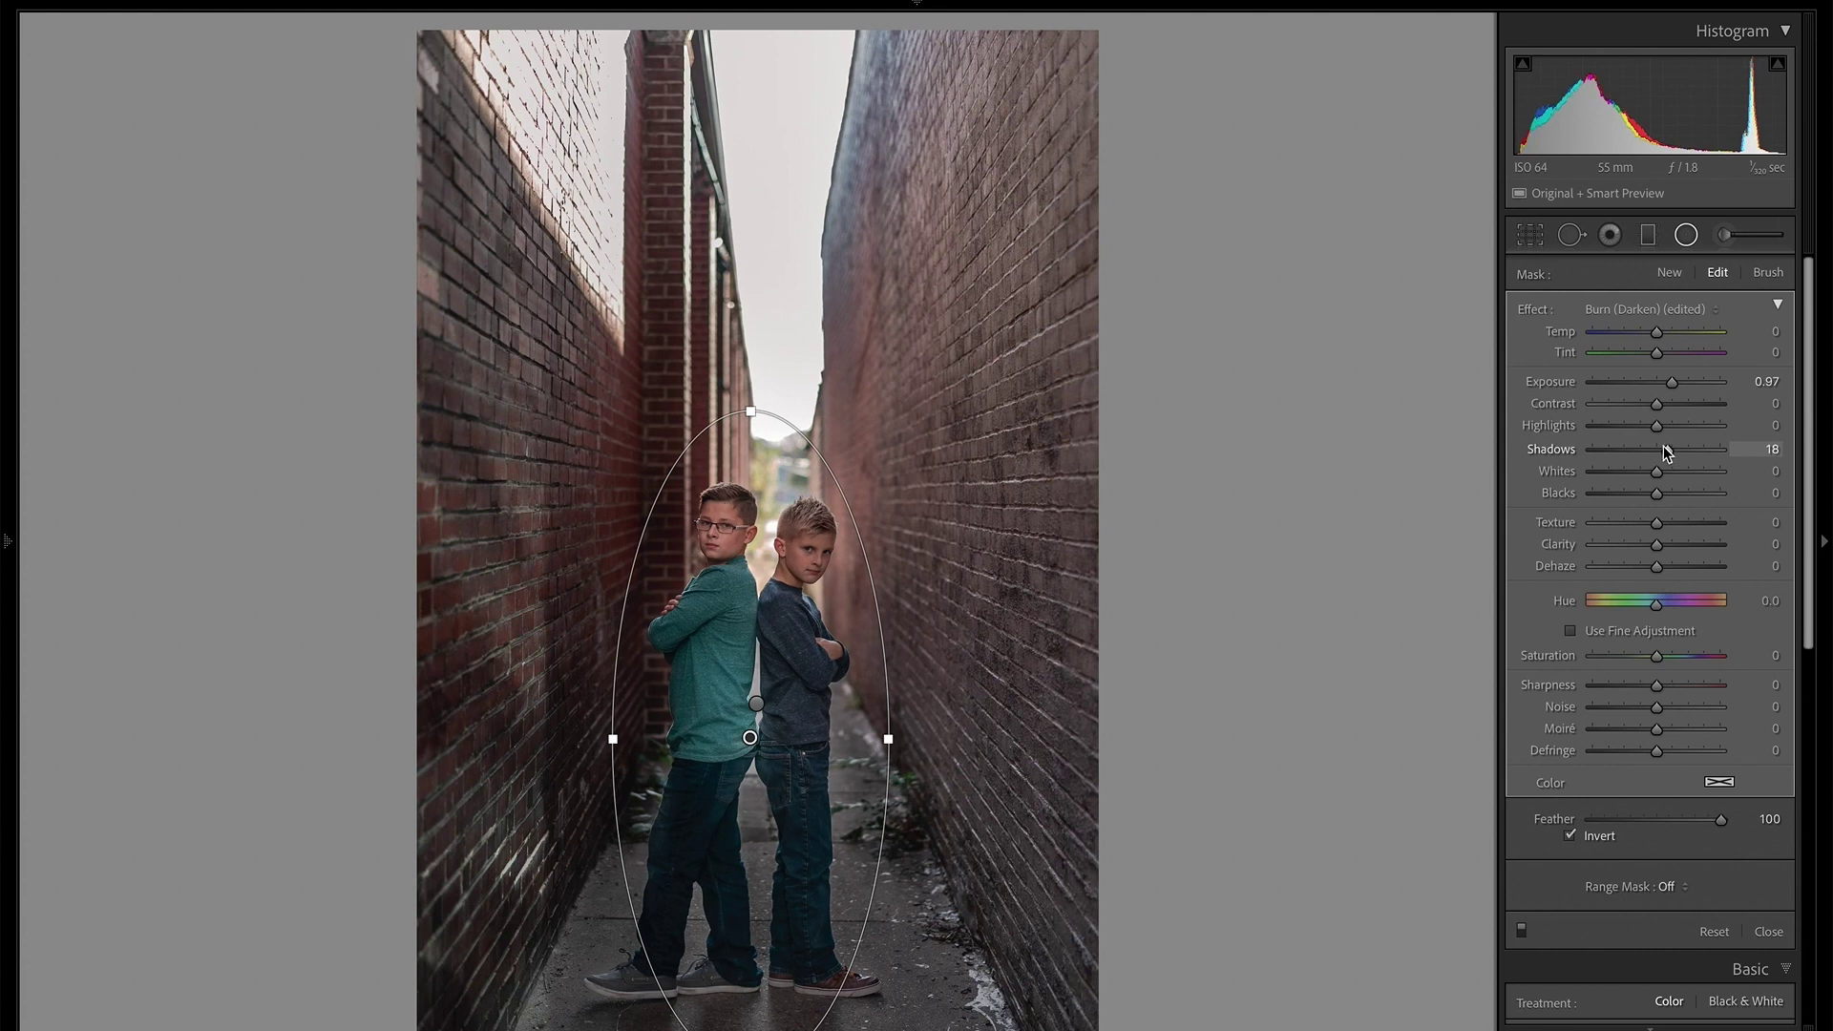
{"action": "left_click_drag", "start_coordinate": [1666, 453], "coordinate": [1664, 451]}
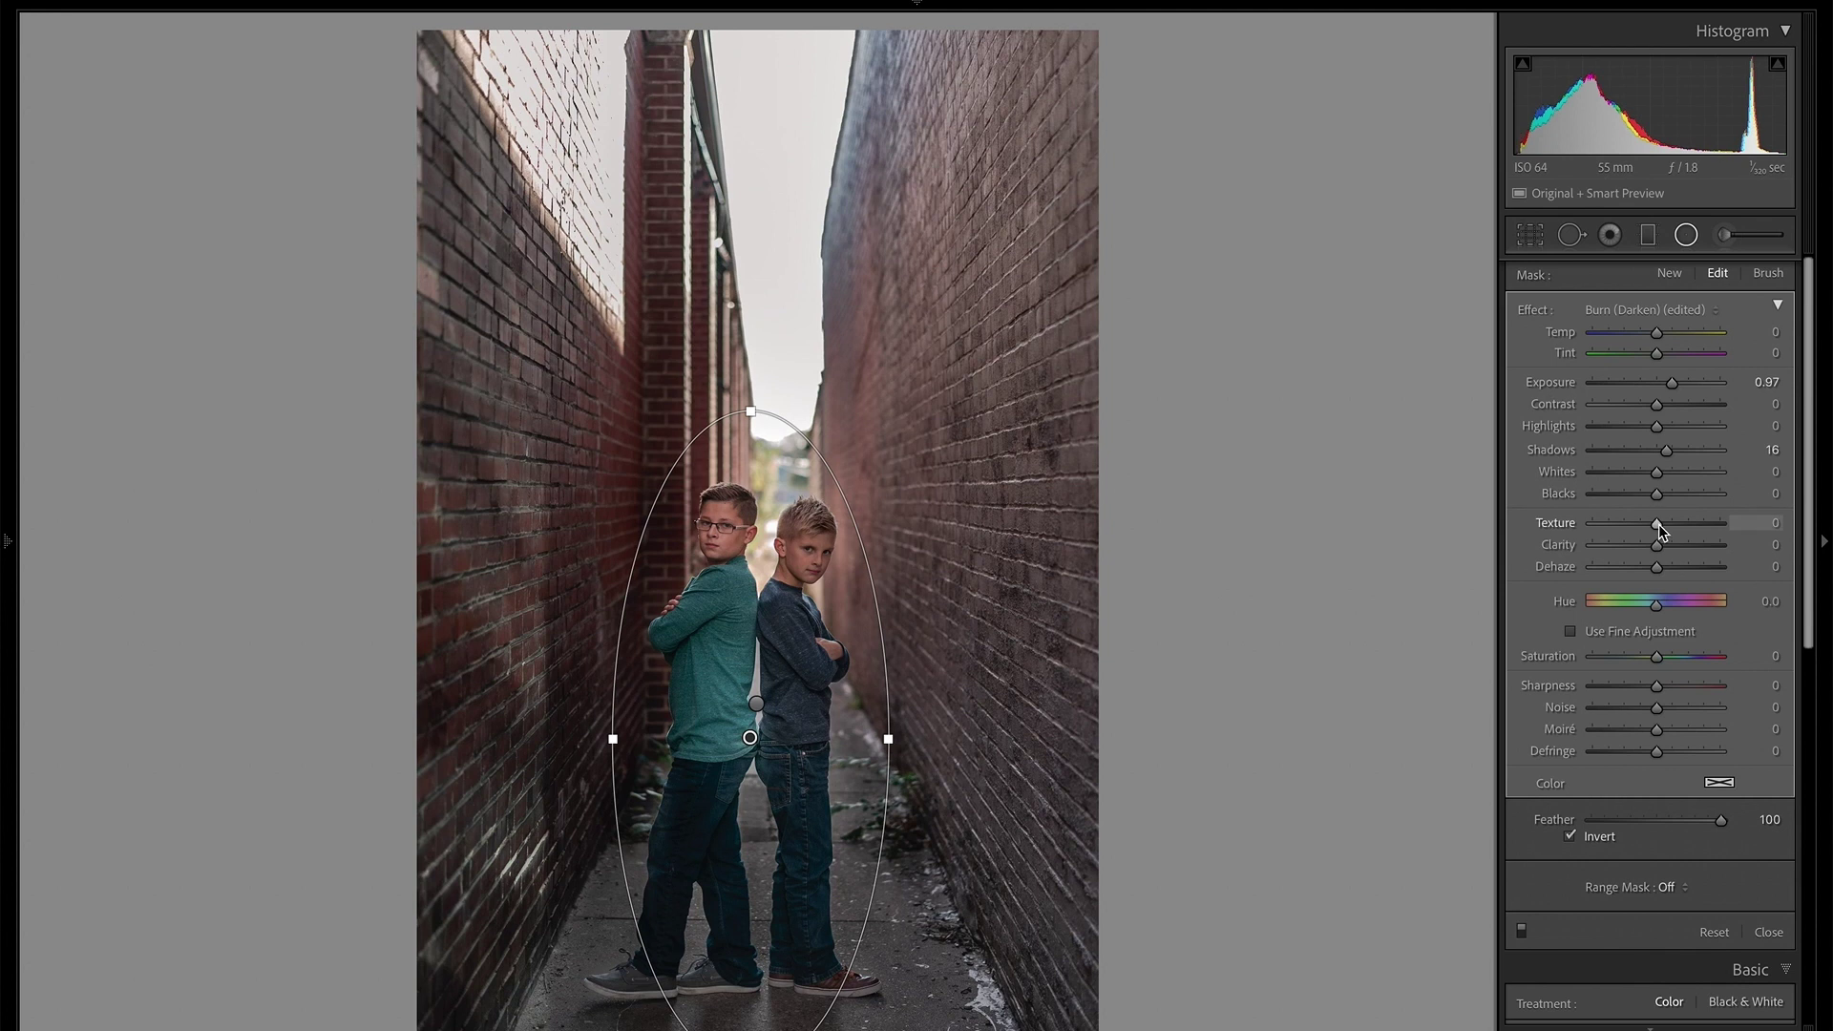
{"action": "left_click_drag", "start_coordinate": [1663, 524], "coordinate": [1659, 569]}
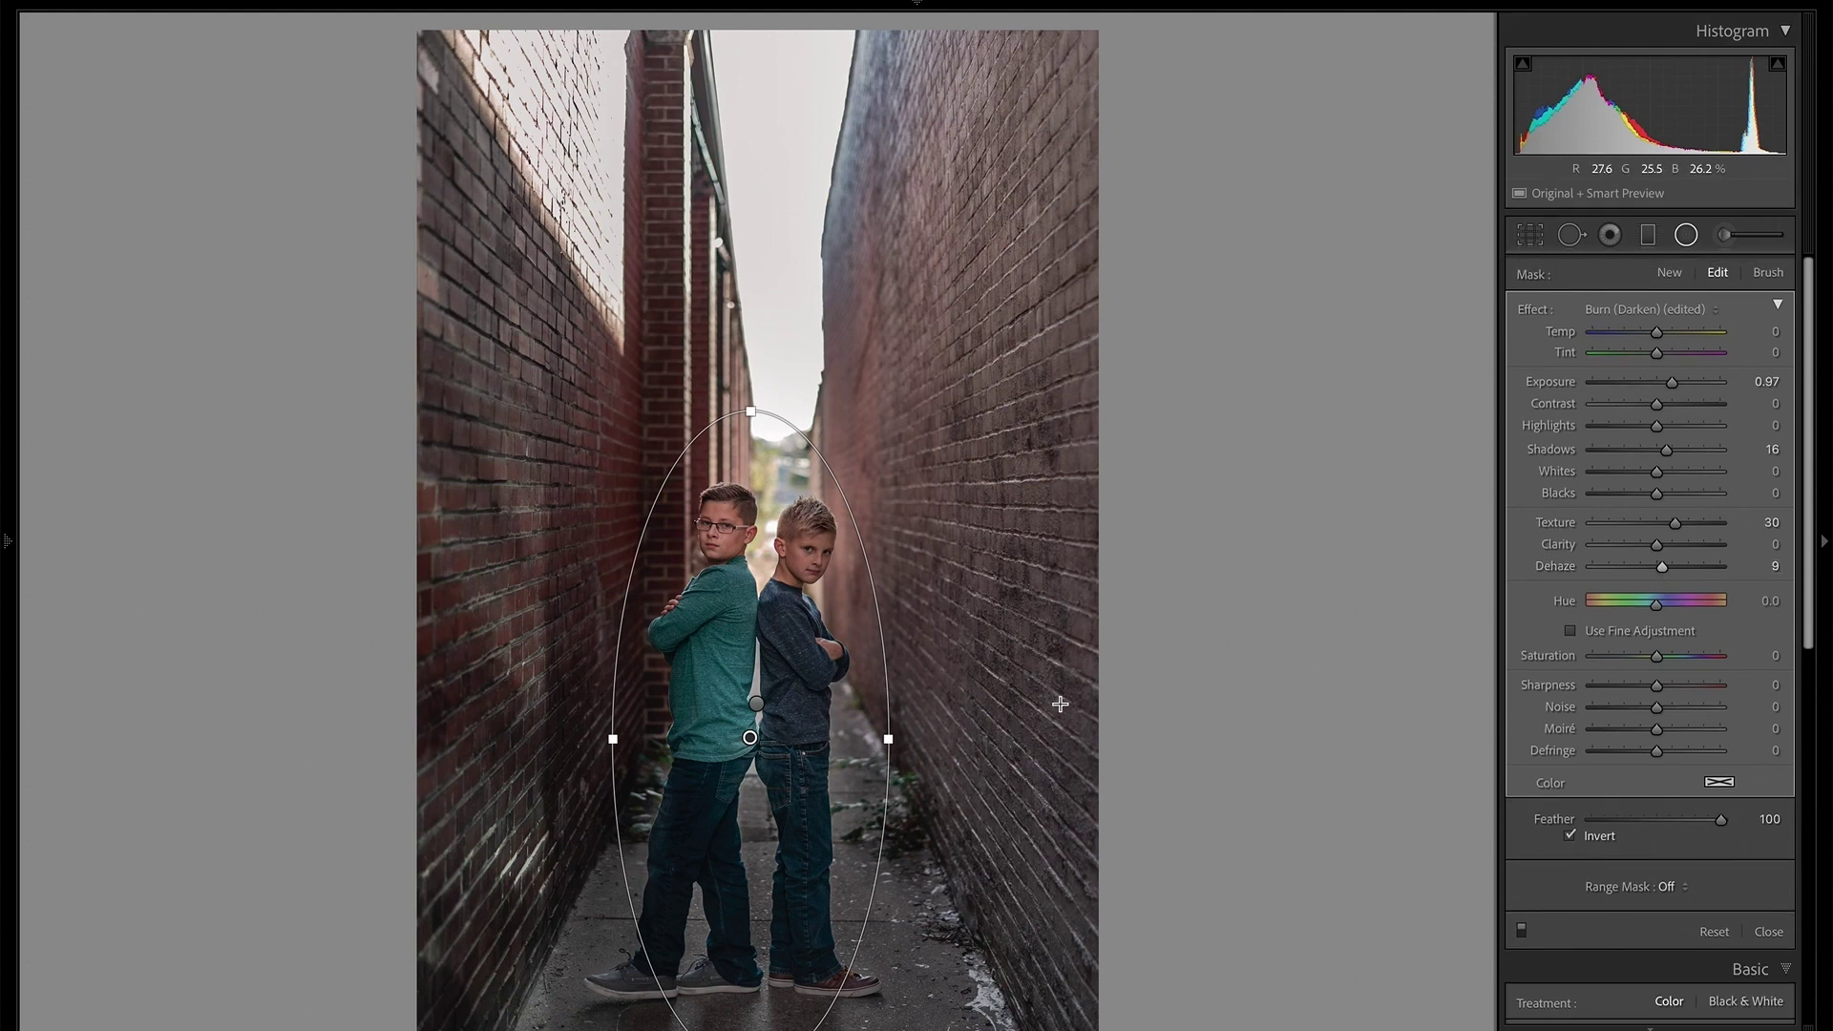
Lower the original darkening radial filter's exposure to -1.30 and compare the photo with the radial filters off and on
{"action": "left_click", "coordinate": [755, 704]}
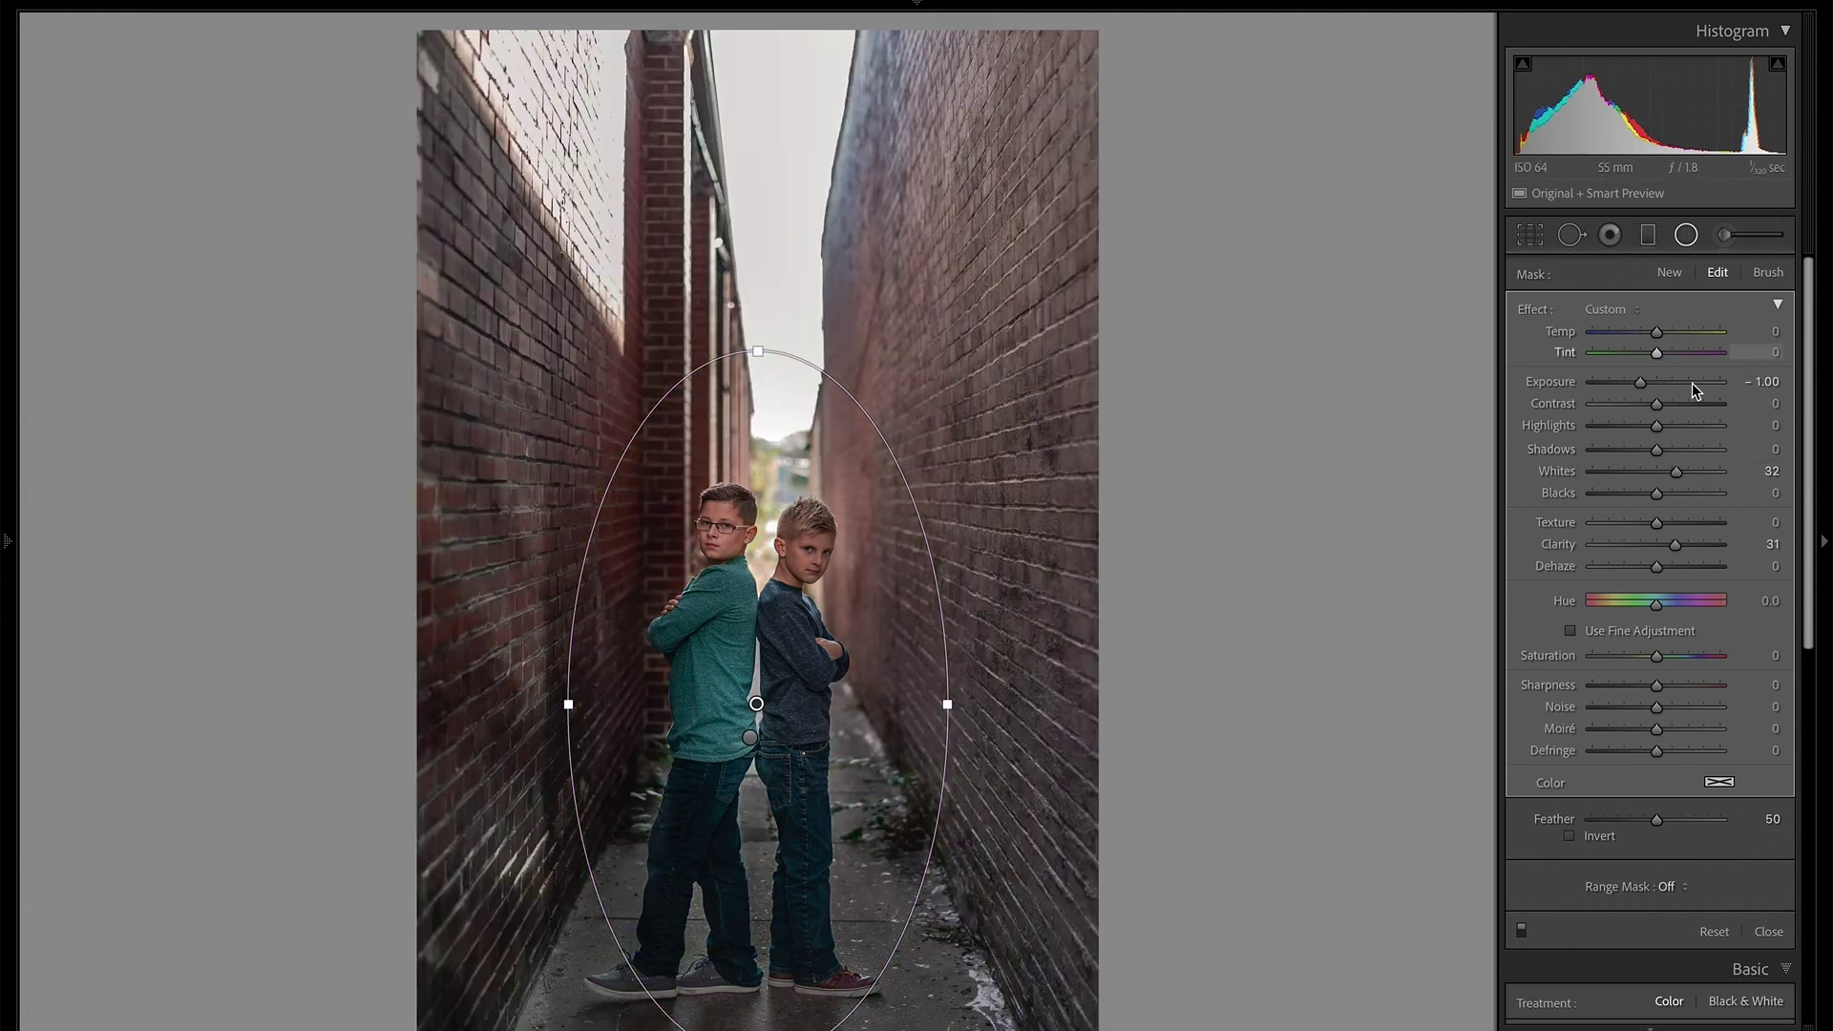
{"action": "left_click_drag", "start_coordinate": [1643, 385], "coordinate": [1637, 386]}
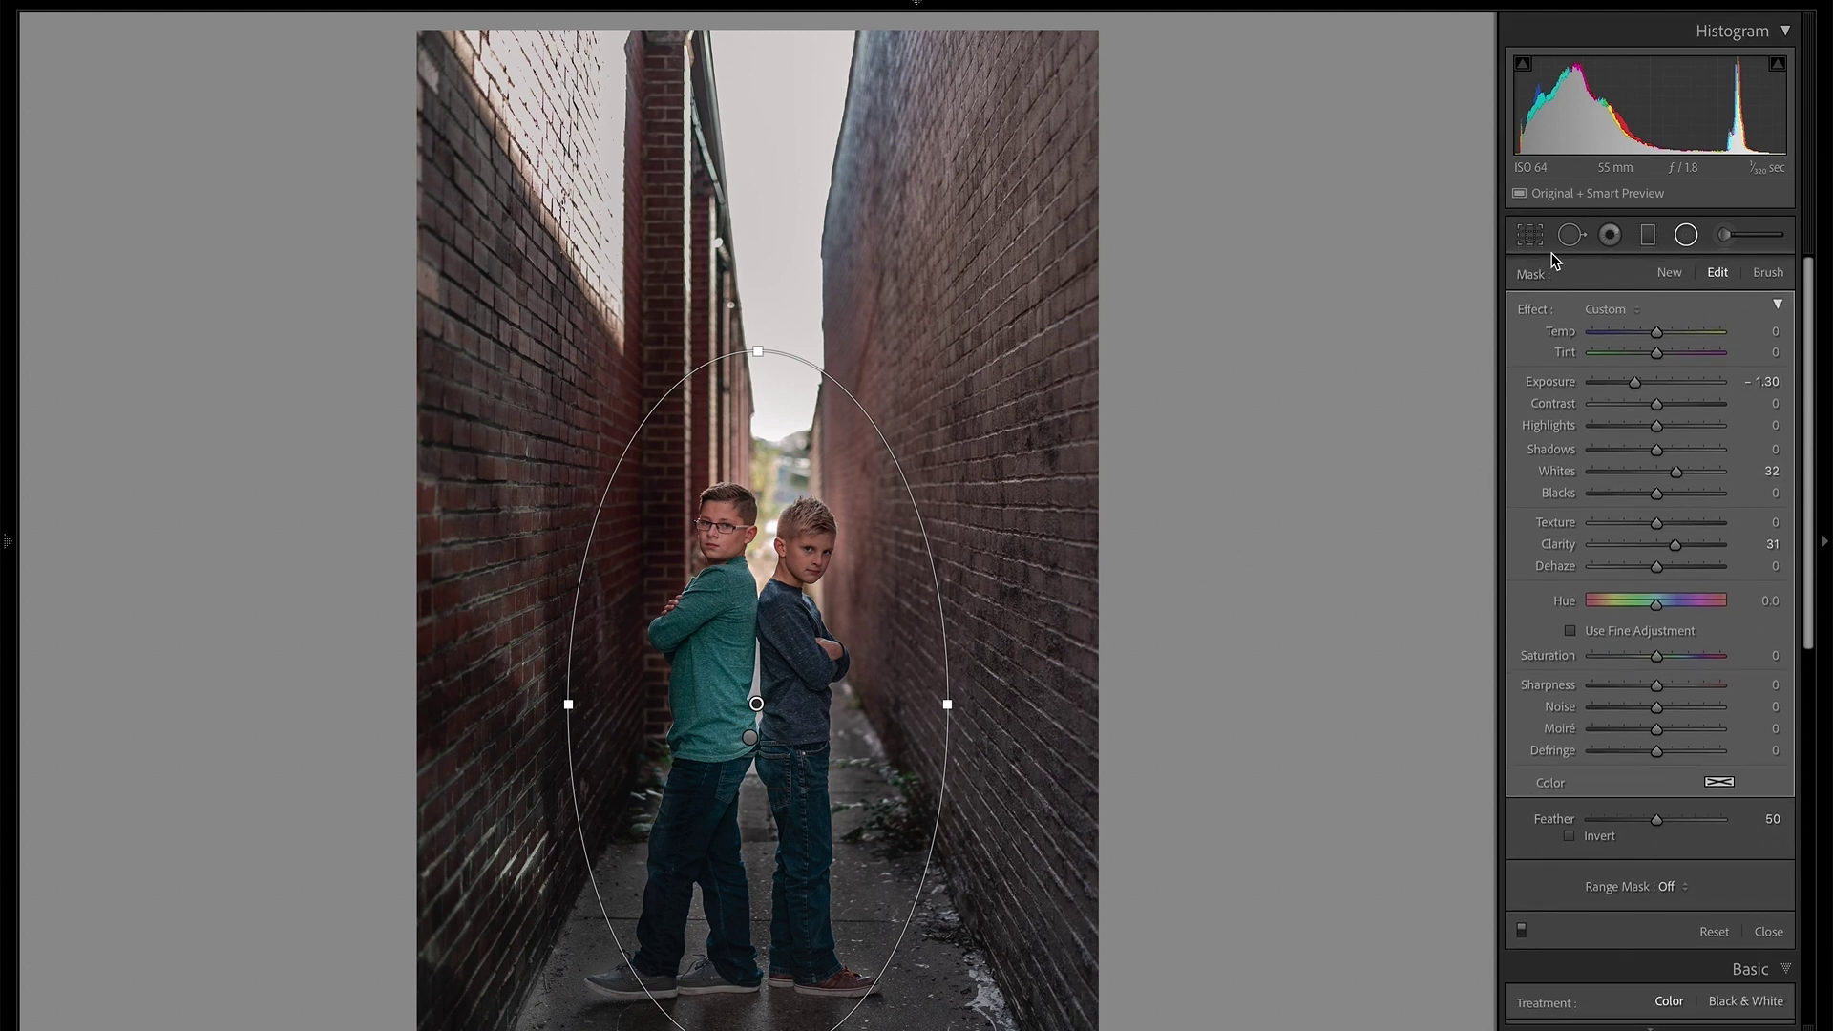
{"action": "left_click", "coordinate": [1521, 930]}
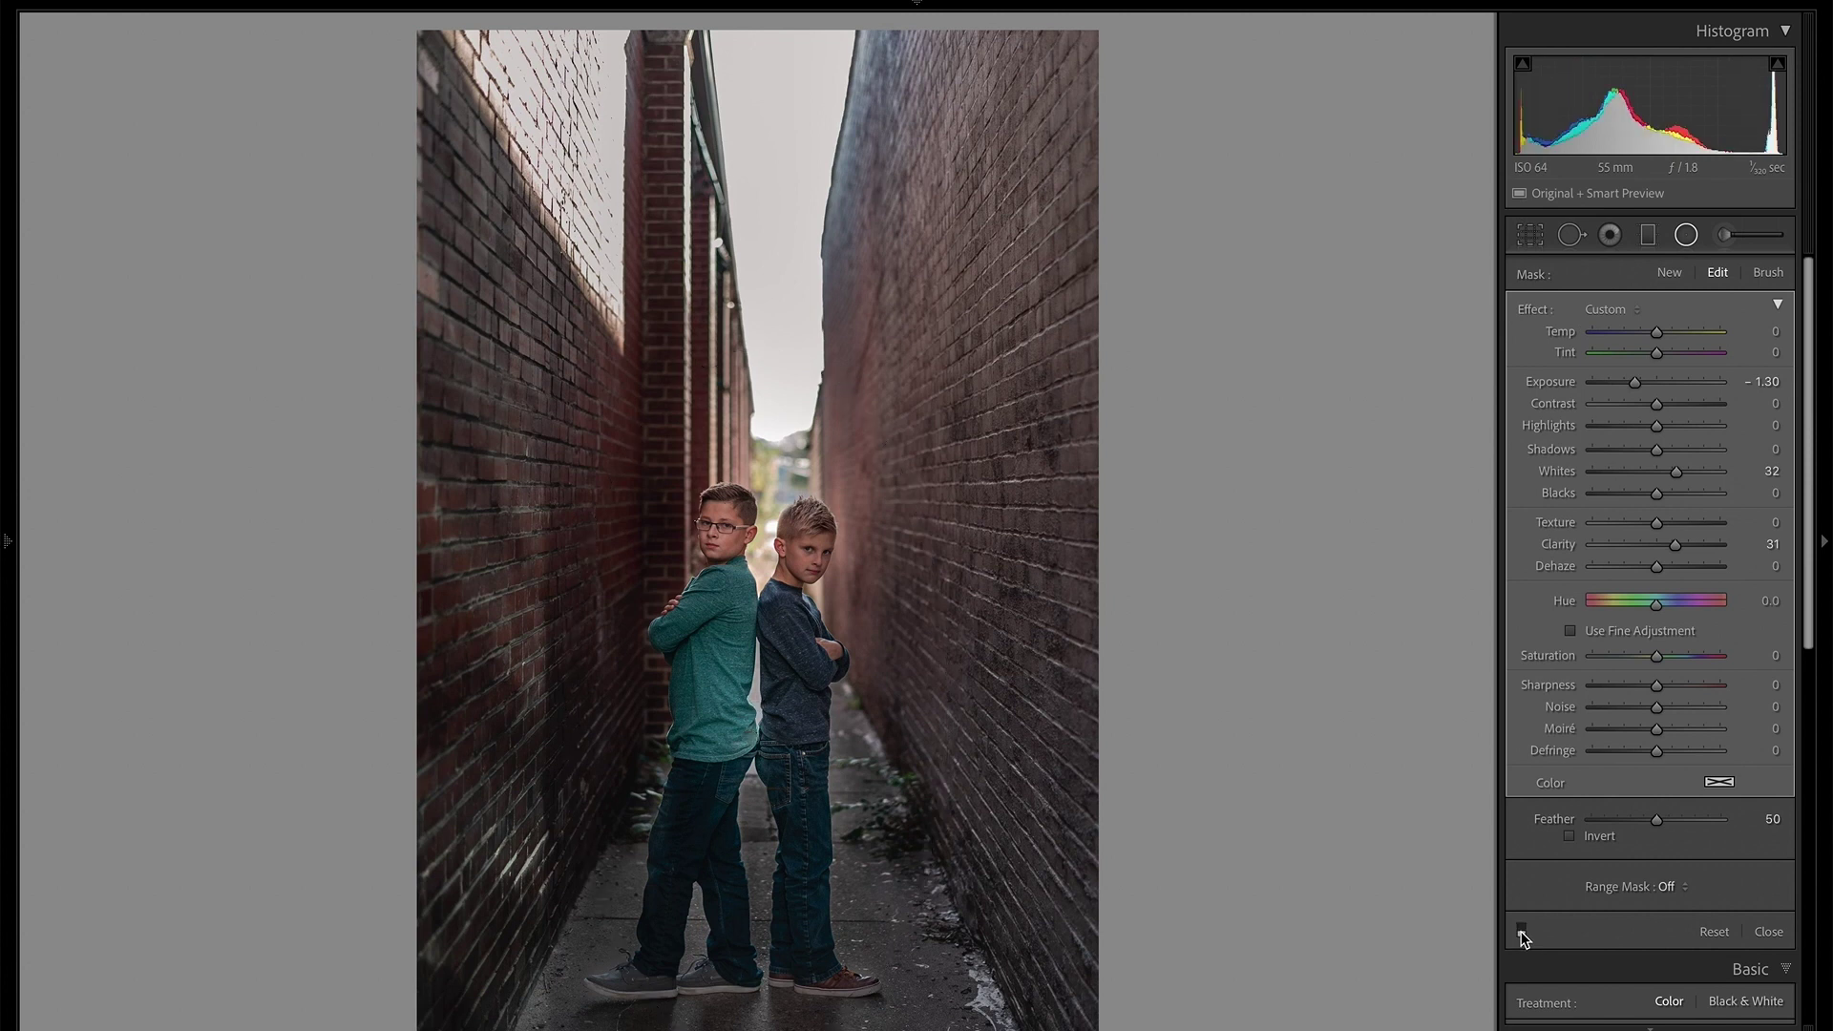
{"action": "left_click", "coordinate": [1521, 932]}
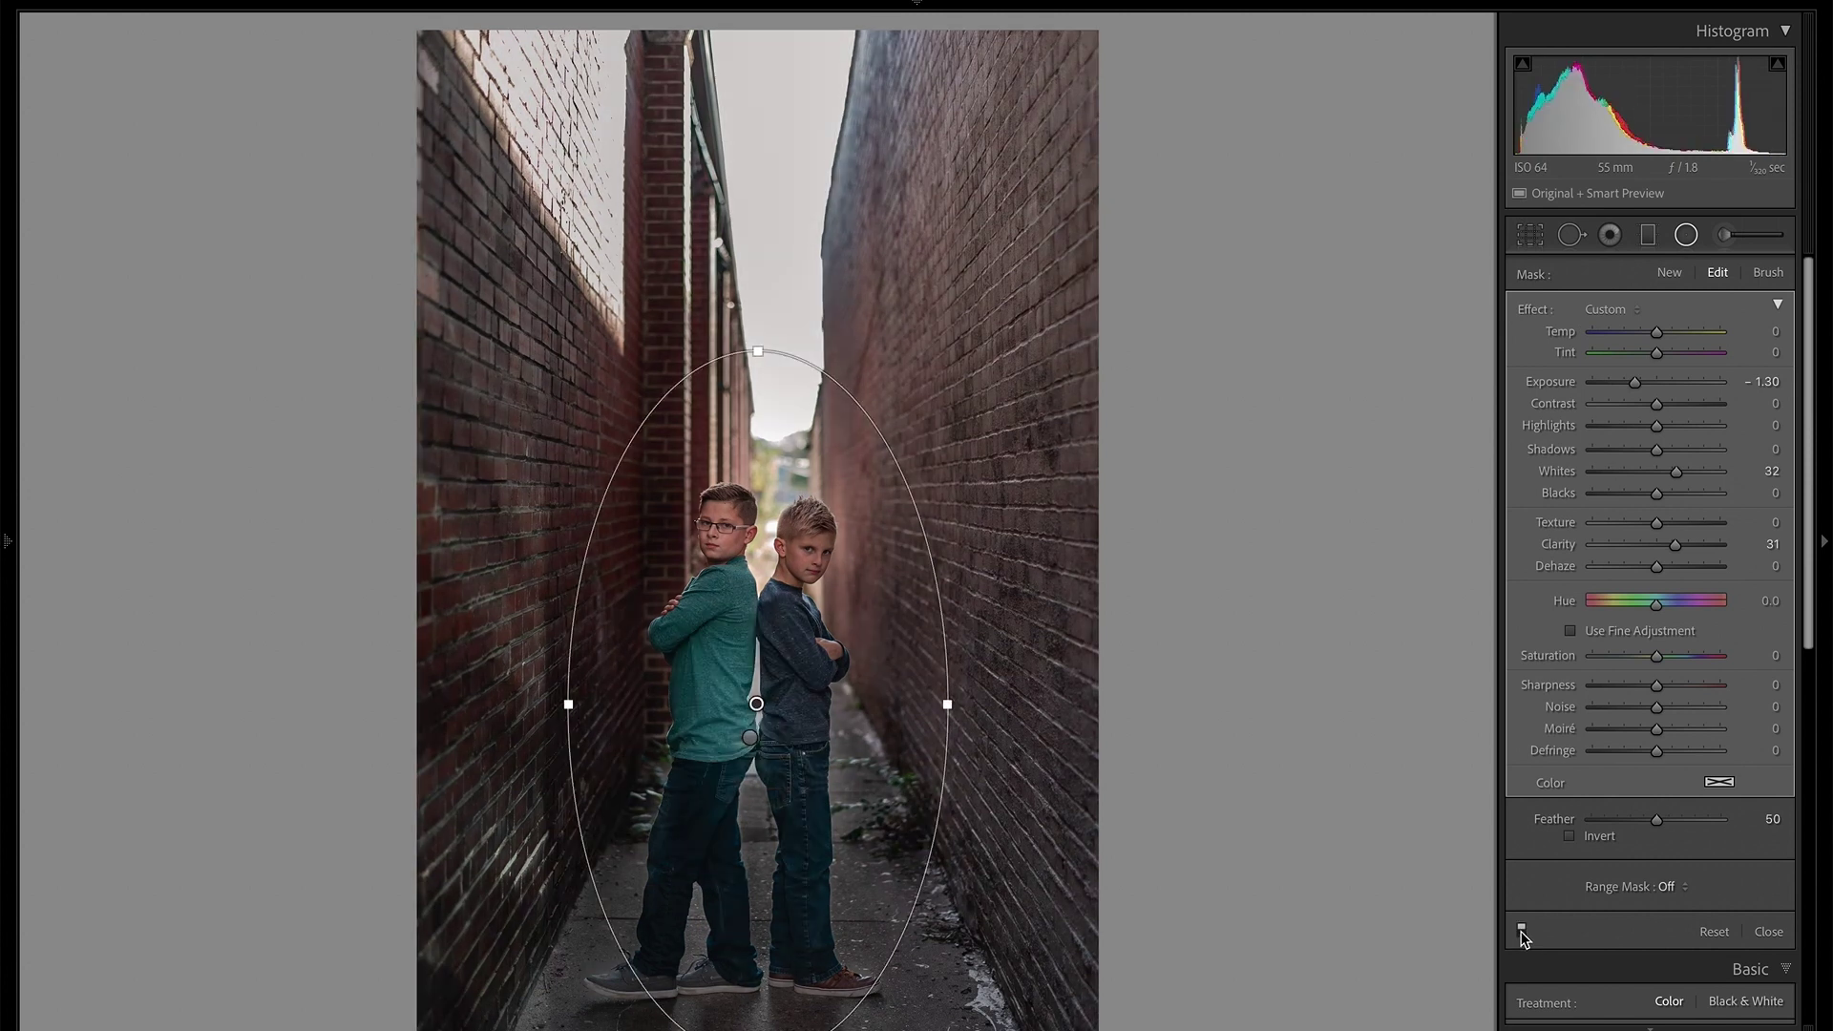
{"action": "left_click", "coordinate": [1521, 930]}
{"action": "left_click", "coordinate": [1521, 930]}
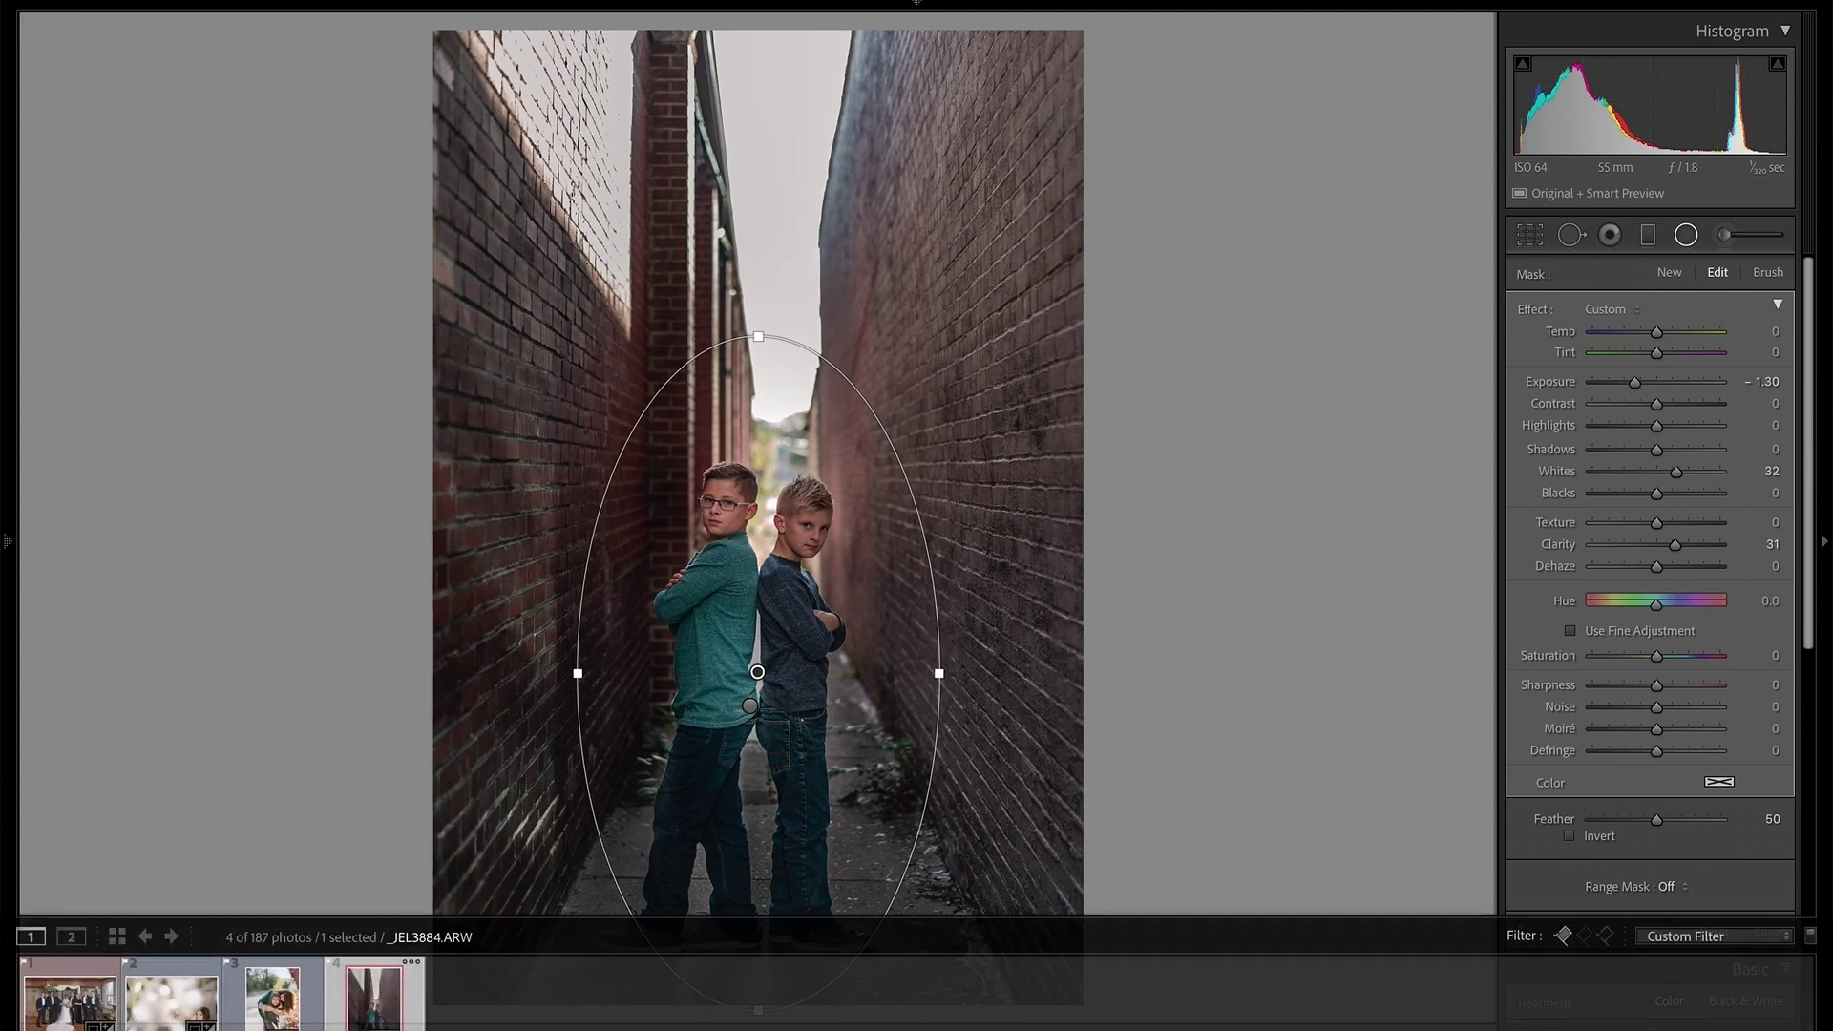
Set the edit pin display to Auto and compare the alley photo again with the radial filters off and on
{"action": "left_click", "coordinate": [153, 999]}
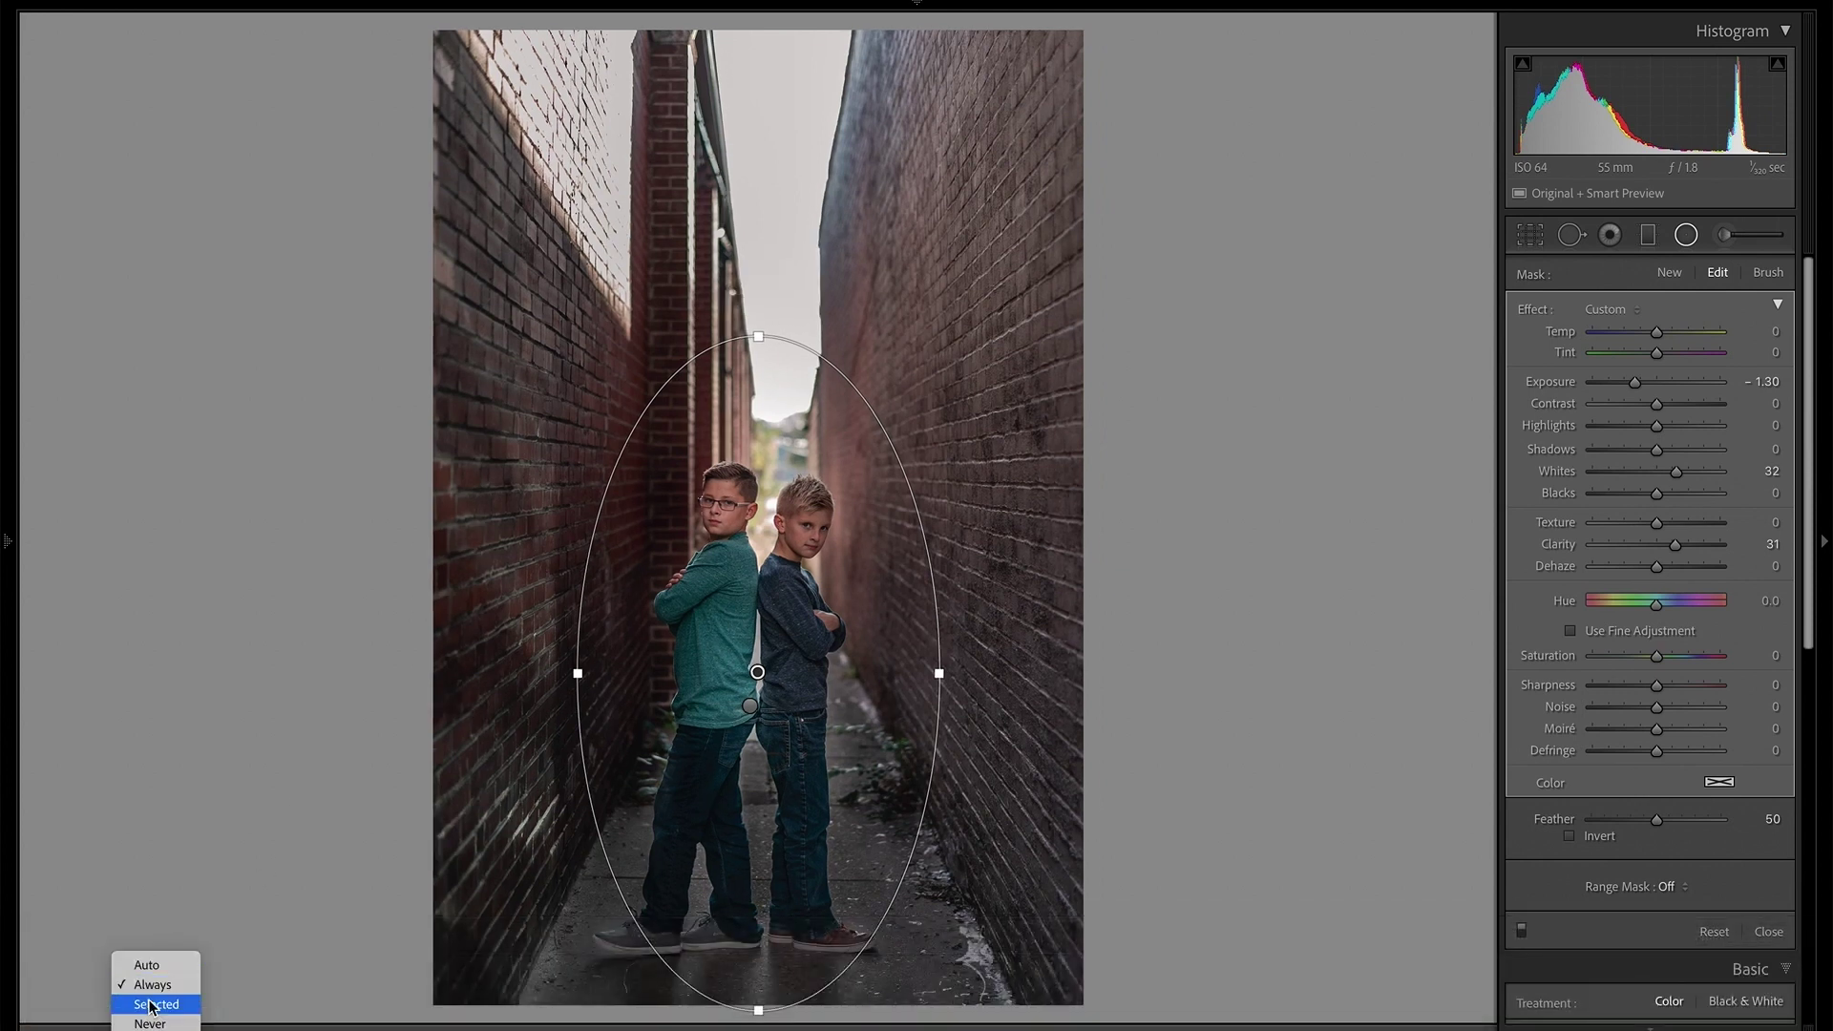
{"action": "left_click", "coordinate": [143, 965]}
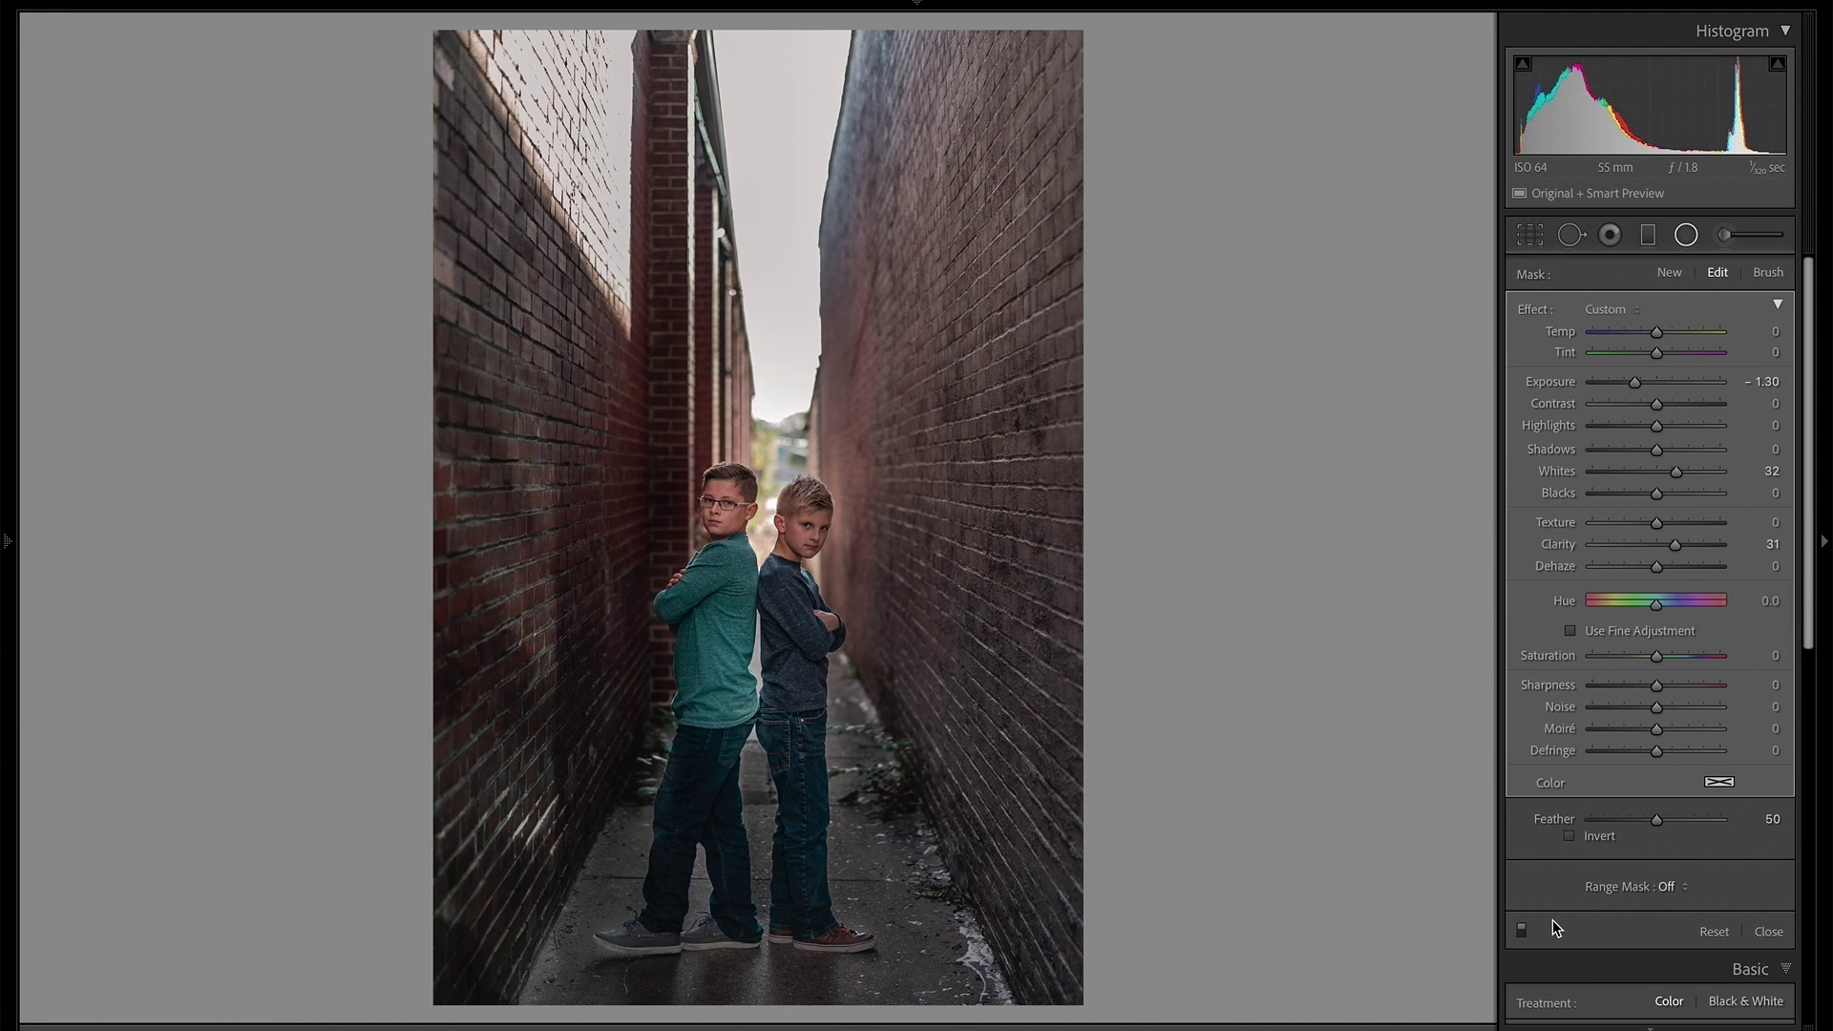
{"action": "left_click", "coordinate": [1521, 928]}
{"action": "left_click", "coordinate": [1521, 927]}
Leave the radial filter editing and return to the Library's grid view of the photos
{"action": "mouse_move", "coordinate": [708, 563]}
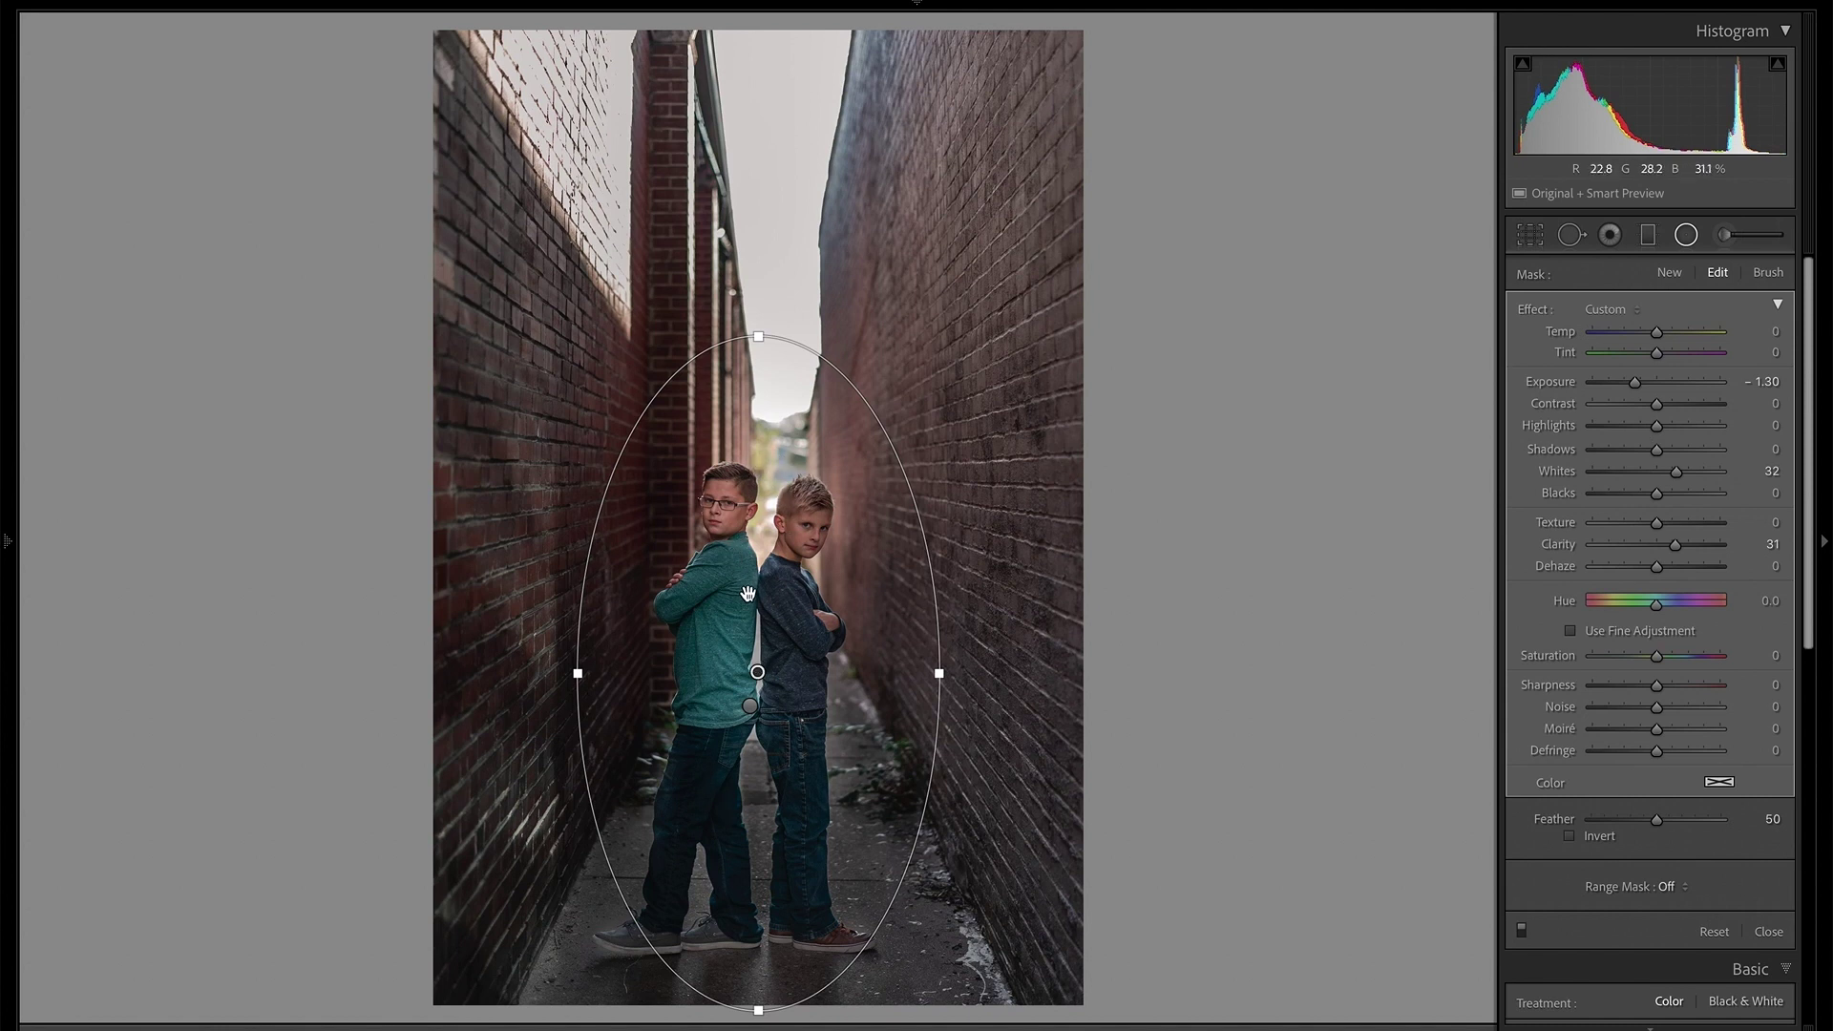
{"action": "key", "text": "g"}
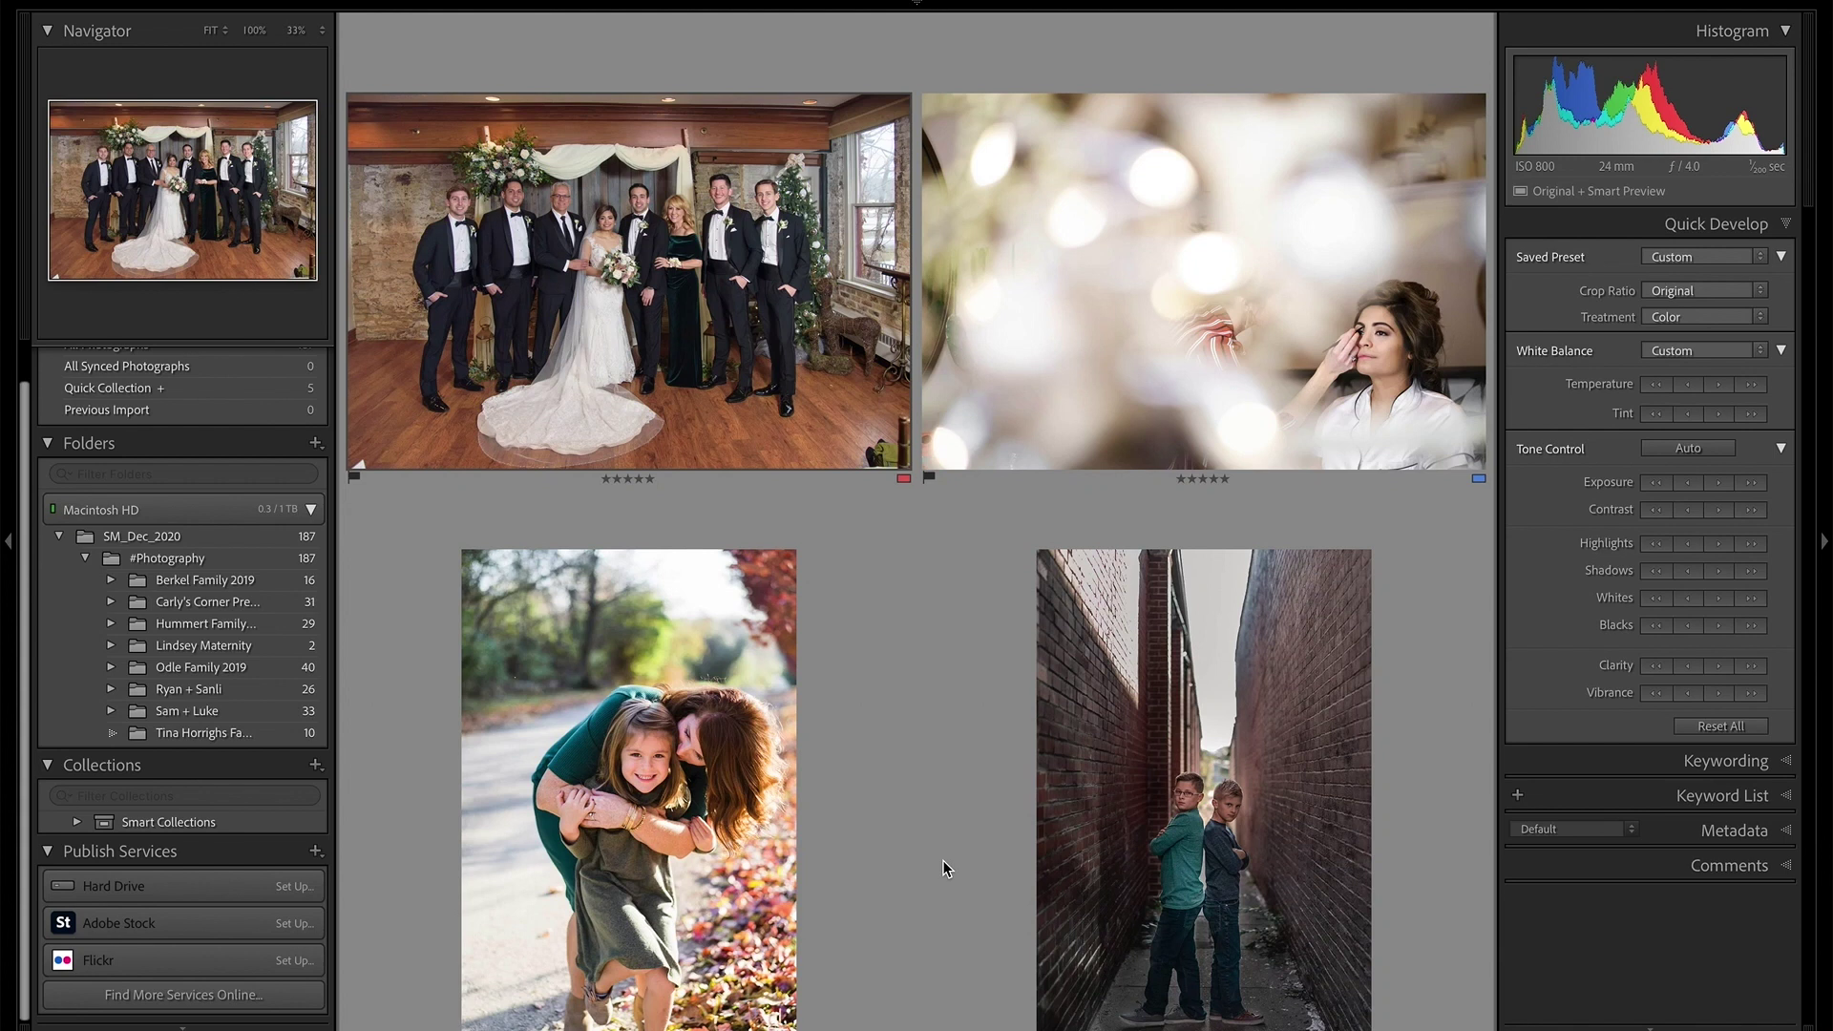